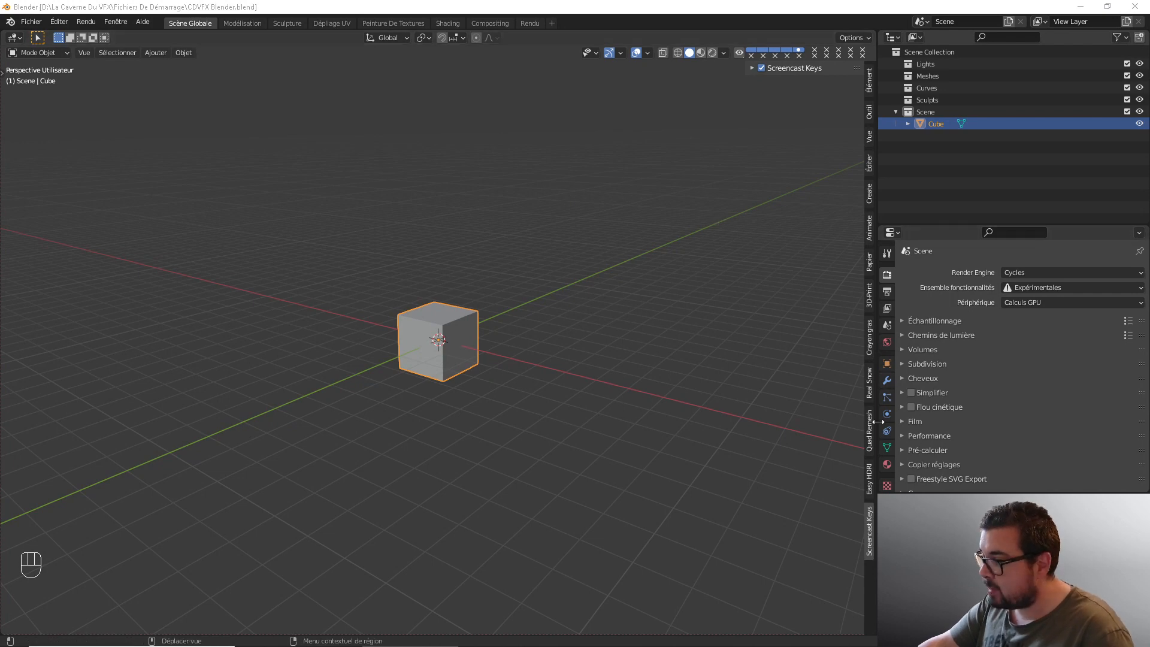
- Set the Screencast Keys font size to 15, mouse size to 45 and offset to 45 by 120
left_click(752, 67)
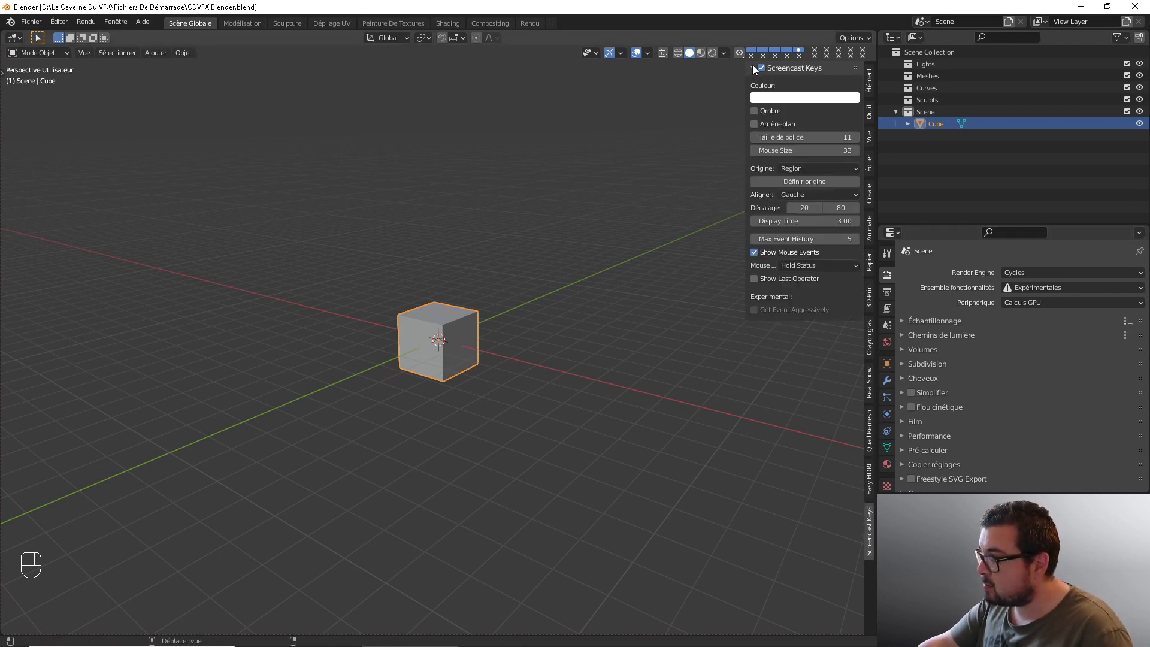
left_click(753, 67)
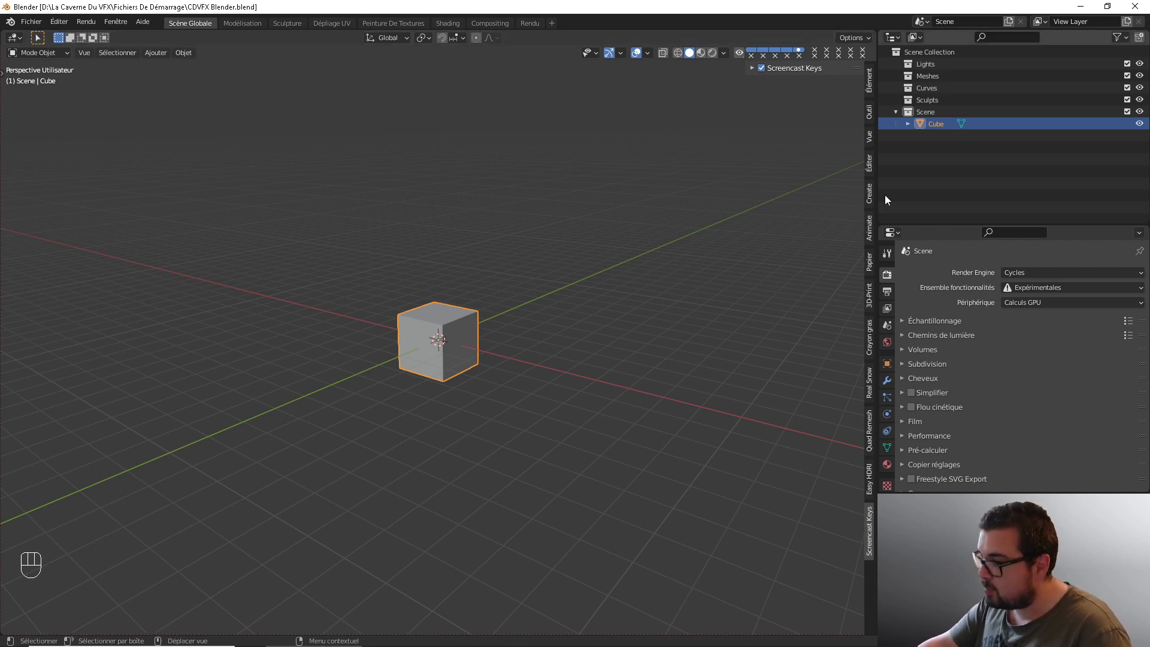
left_click(753, 68)
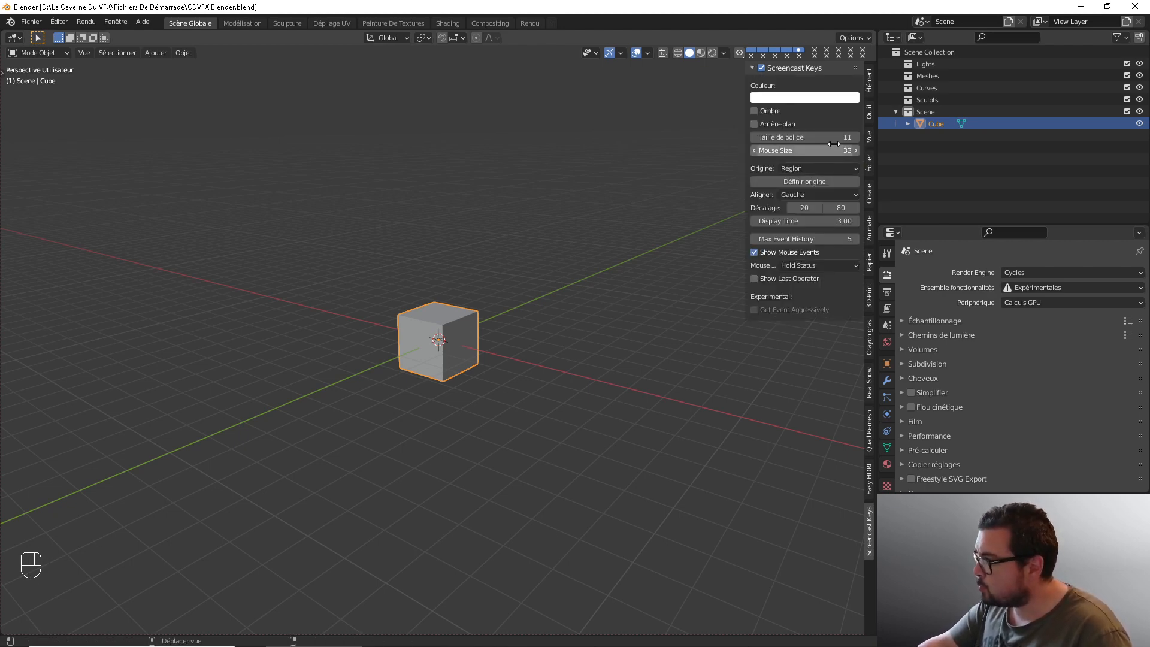
left_click(821, 137)
type("15")
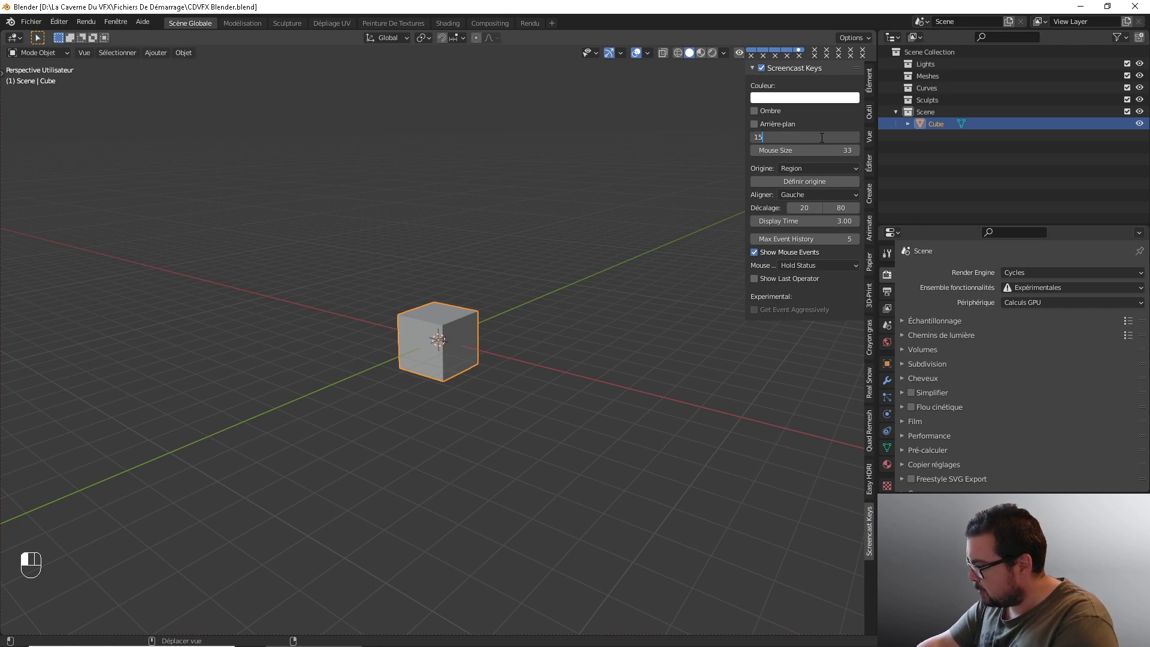
key("Return")
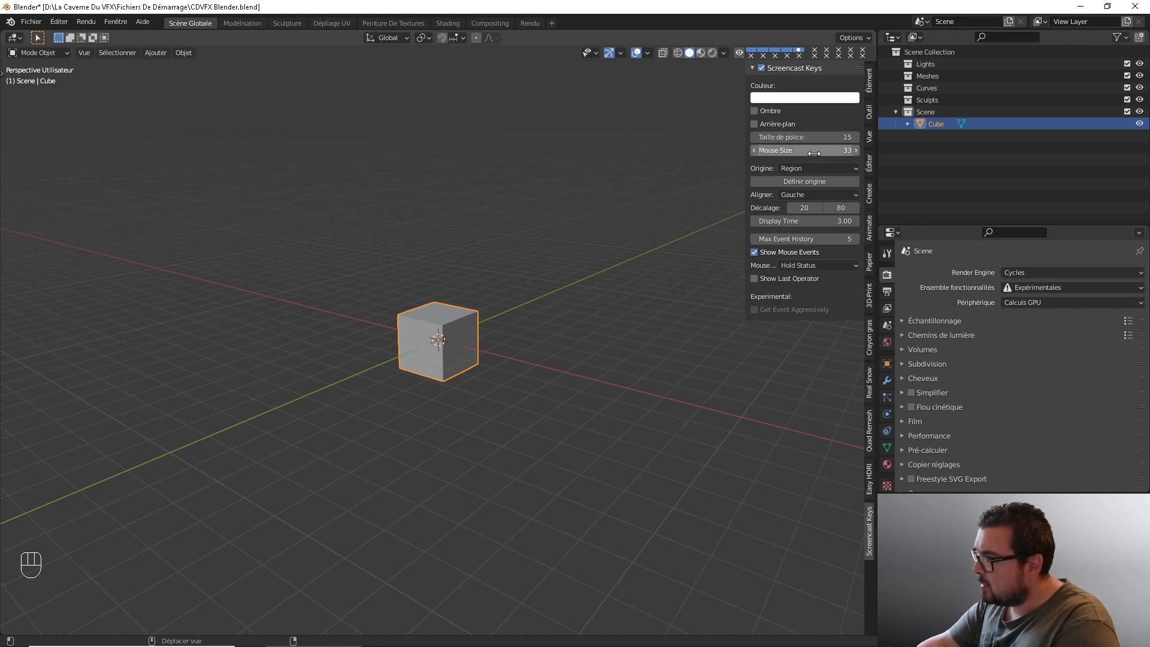
left_click_drag(815, 152, 815, 151)
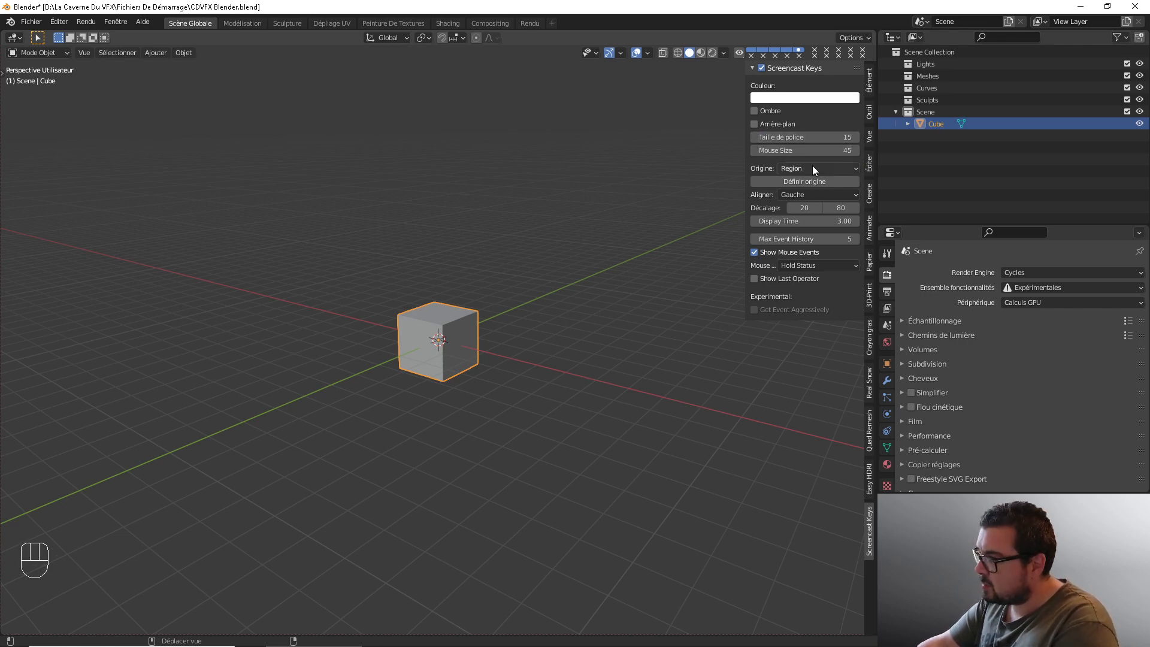
left_click_drag(815, 204, 834, 208)
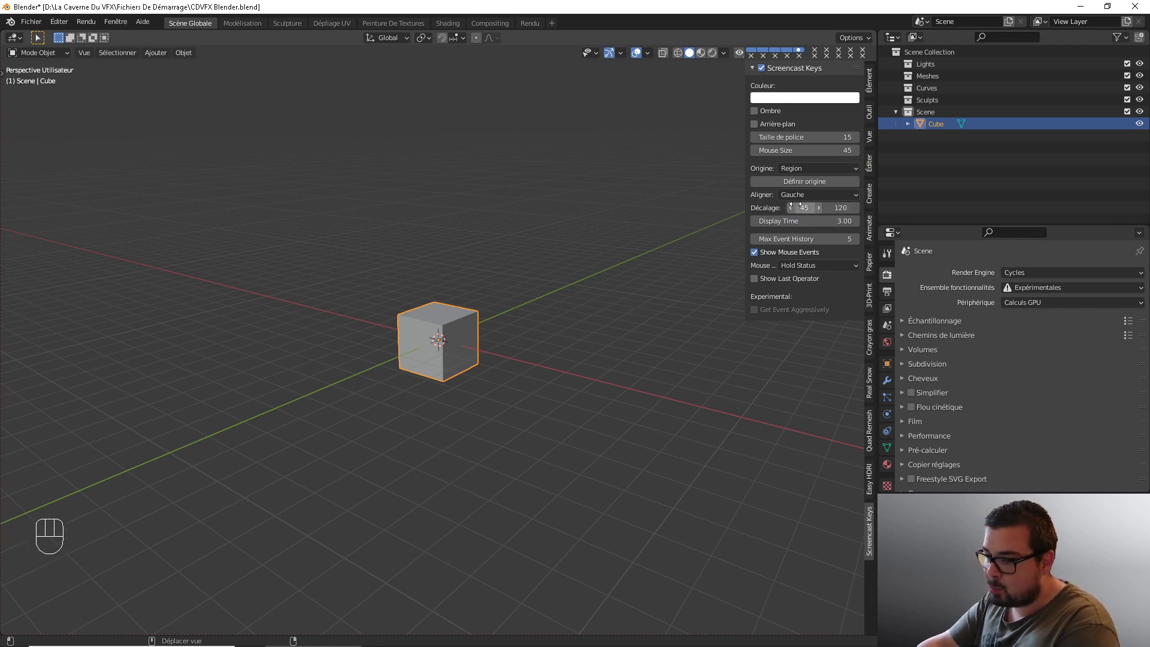
- Hide the viewport sidebar and reset the 3D cursor to the world origin
right_click(531, 241, "shift")
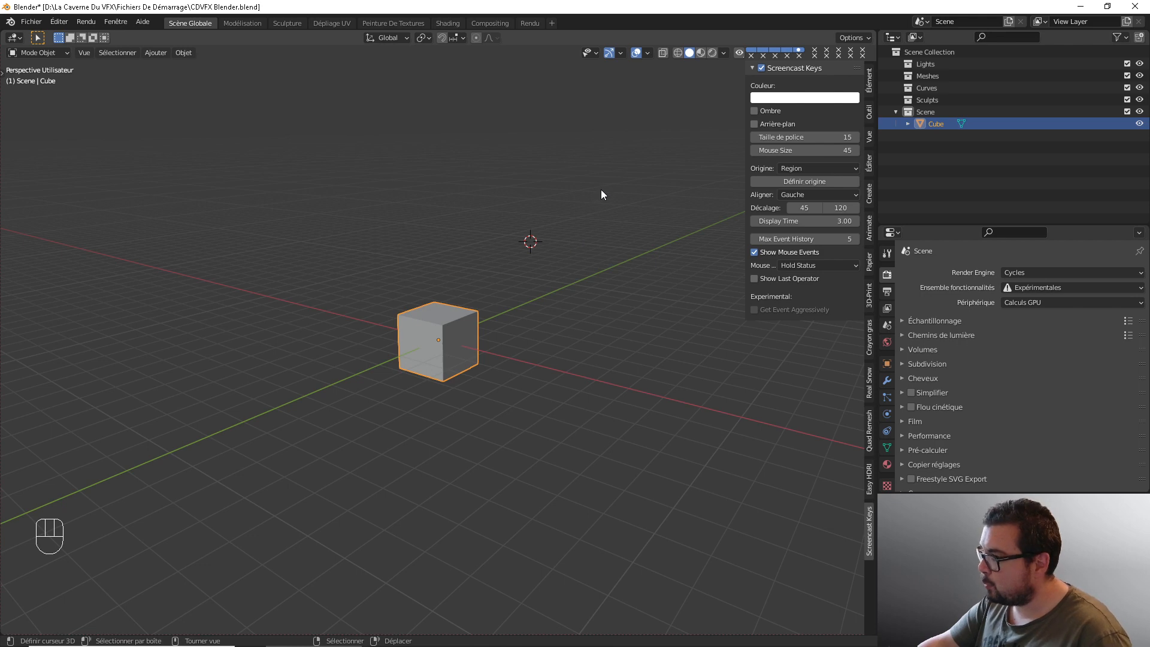
key("n")
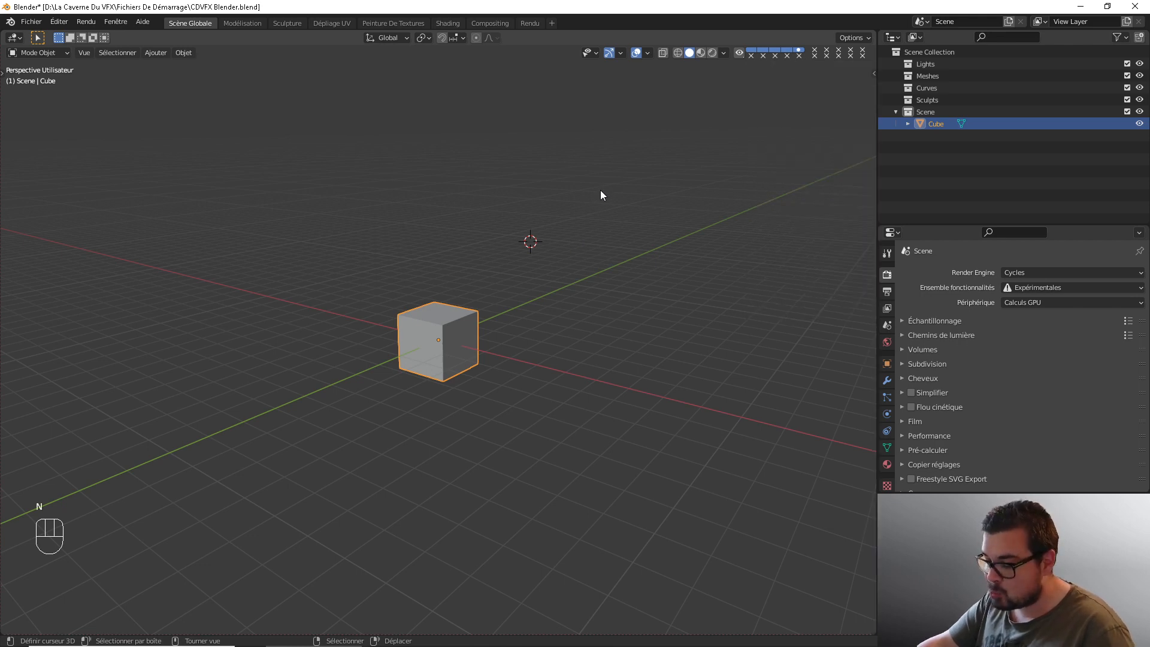
key("shift+c")
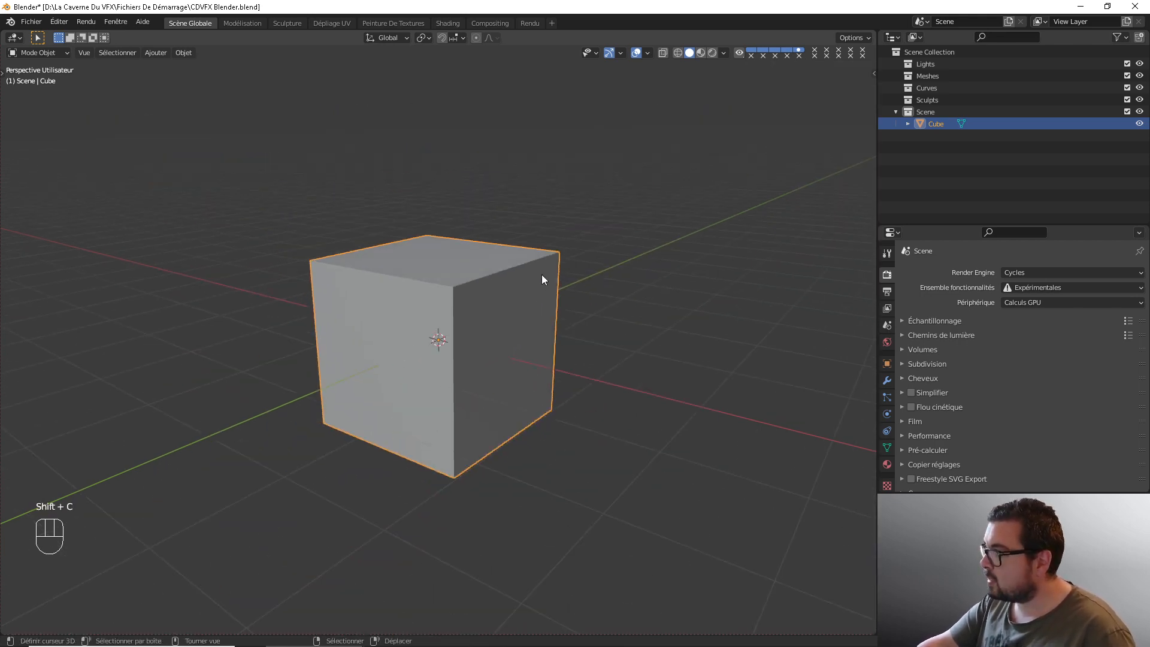
- Delete the default cube from the scene
mouse_move(542, 280)
middle_mouse_down()
mouse_move(537, 270)
mouse_move(558, 265)
middle_mouse_up()
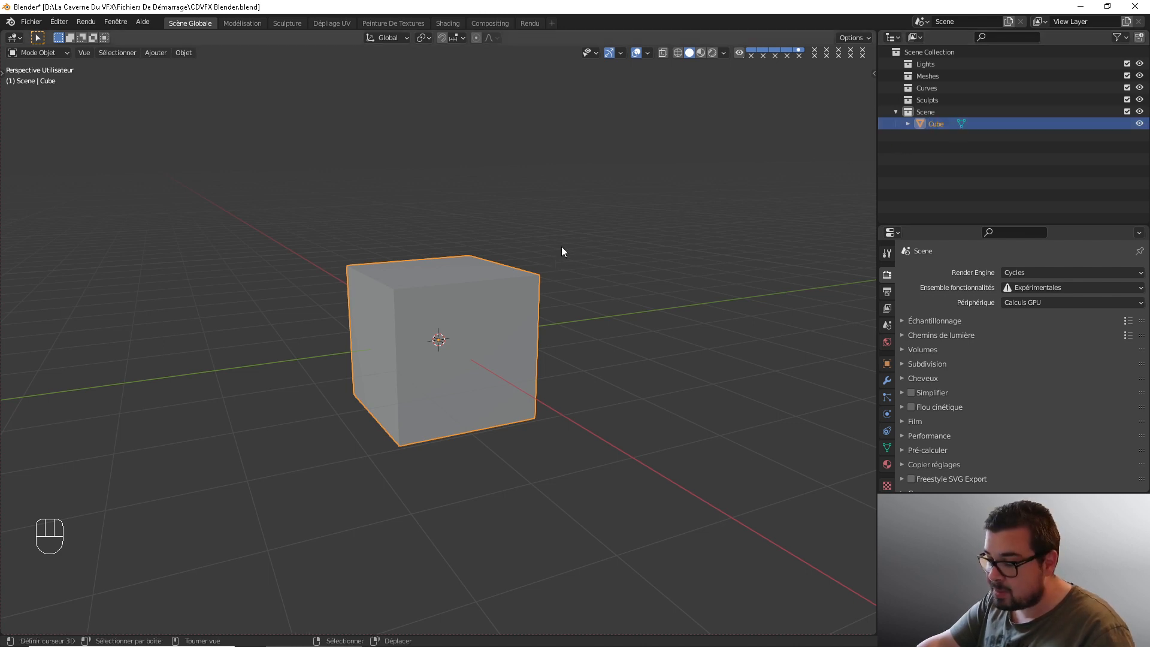
key("x")
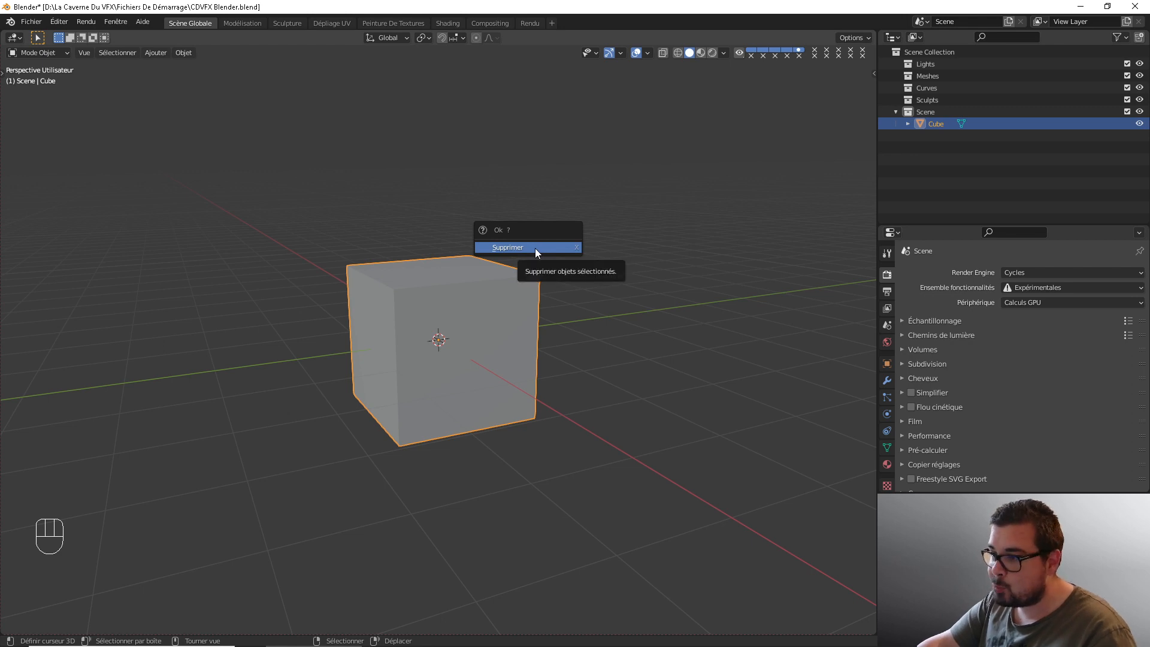
left_click(534, 250)
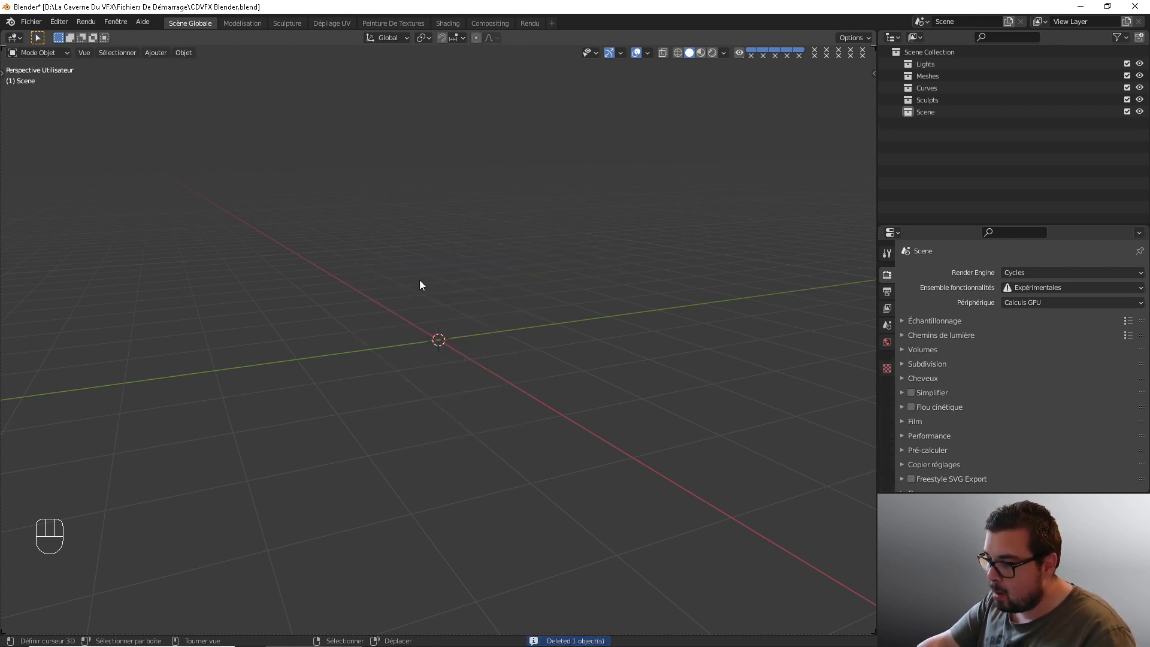
middle_click_drag(452, 265, 437, 284)
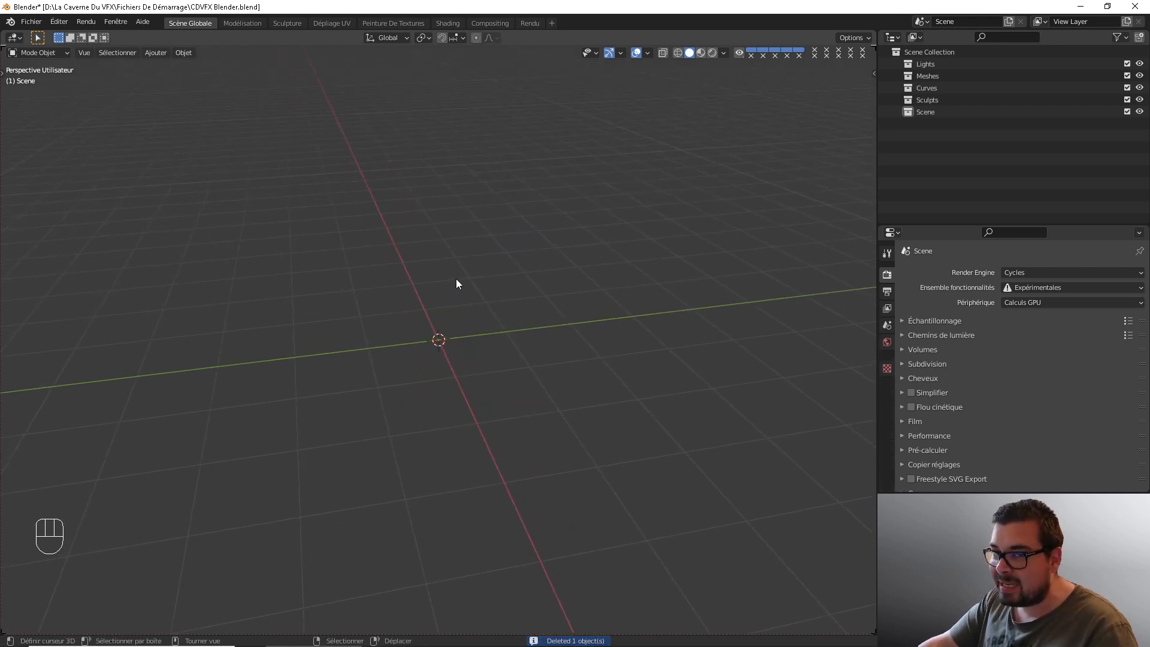
- Switch to File Explorer and open "Echiquier et Pièces" from the Références folder inside the desktop folder "Blender 2.92 - Modéliser un échiquier"
key("super")
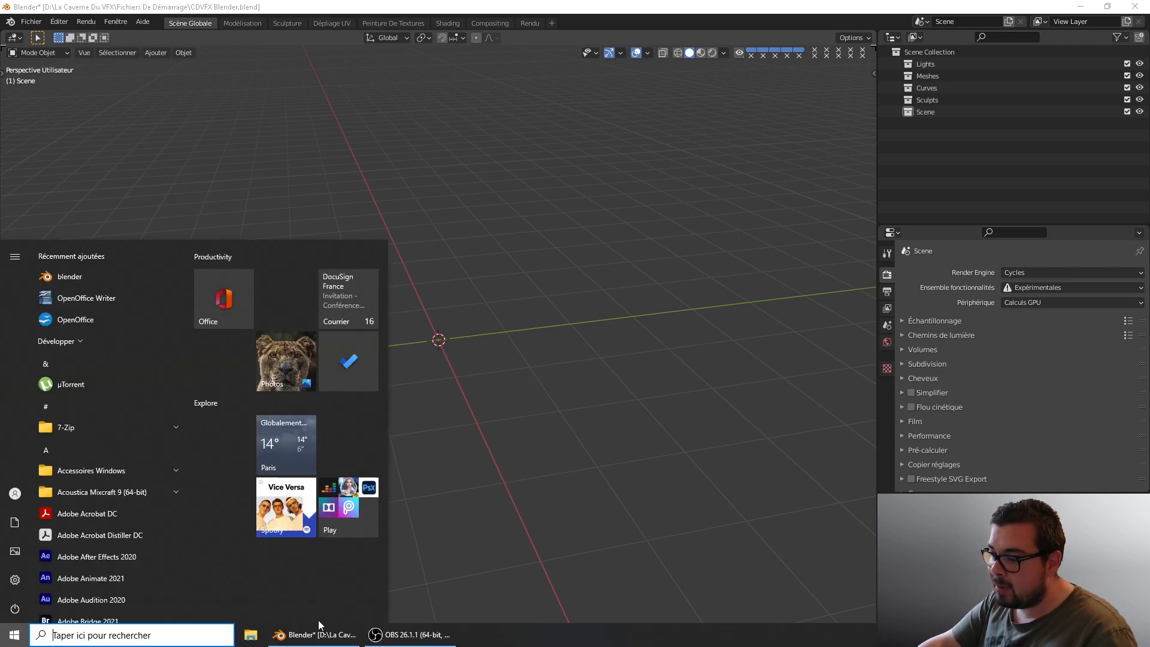
left_click(286, 507)
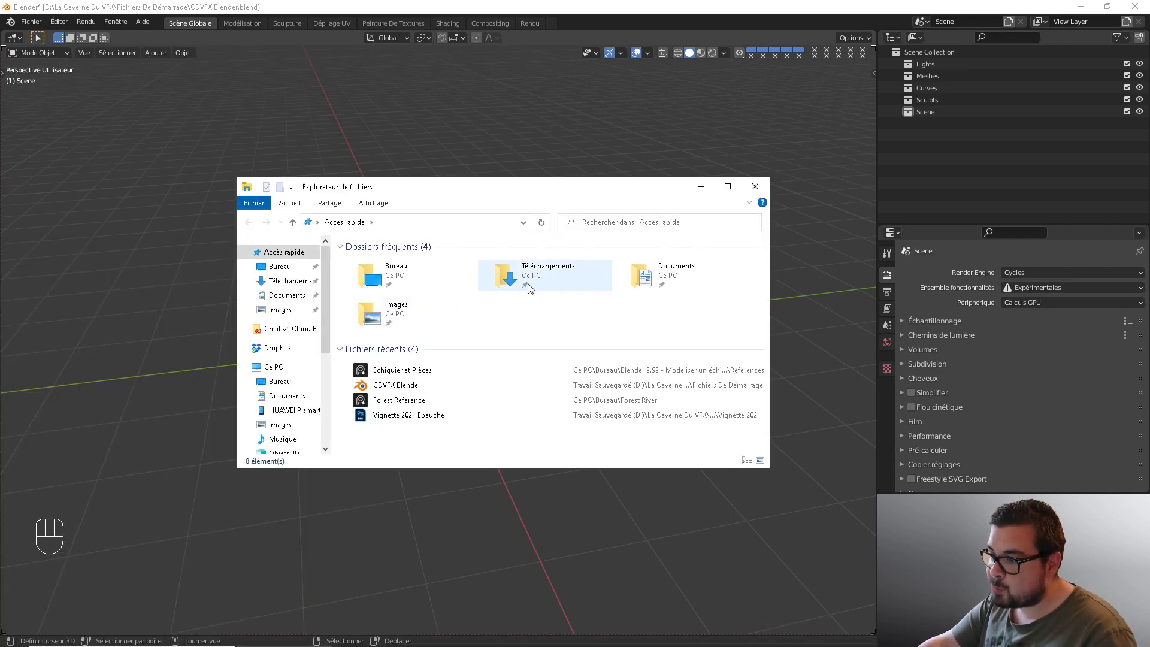
left_click(278, 266)
double_click(398, 285)
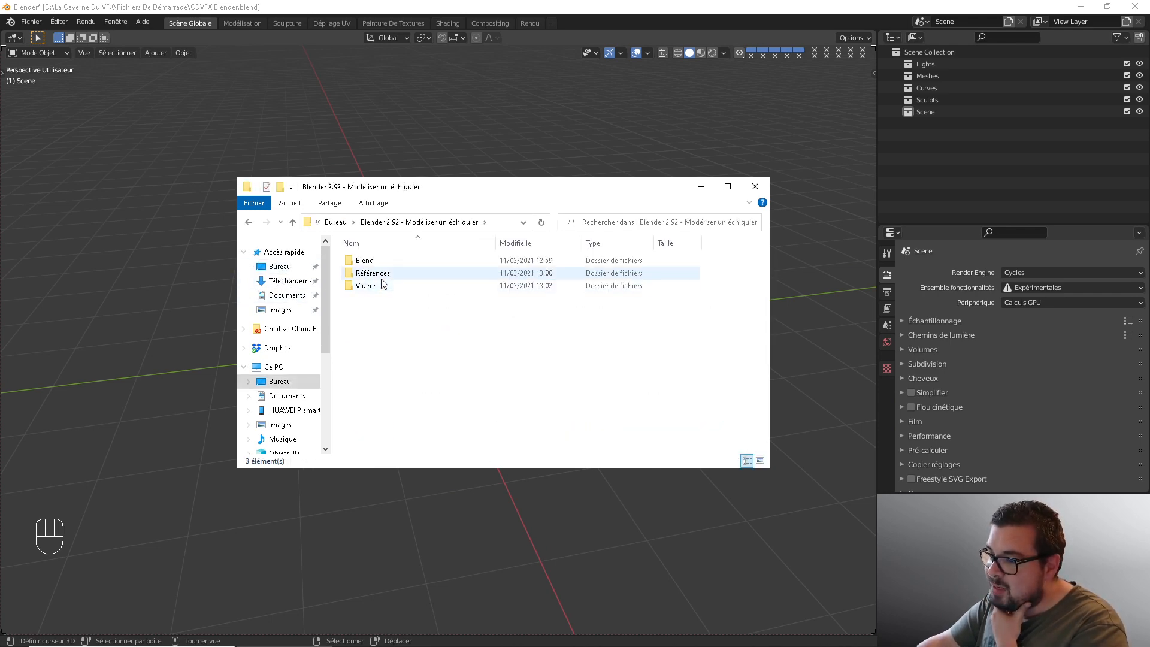
left_click(378, 276)
double_click(379, 274)
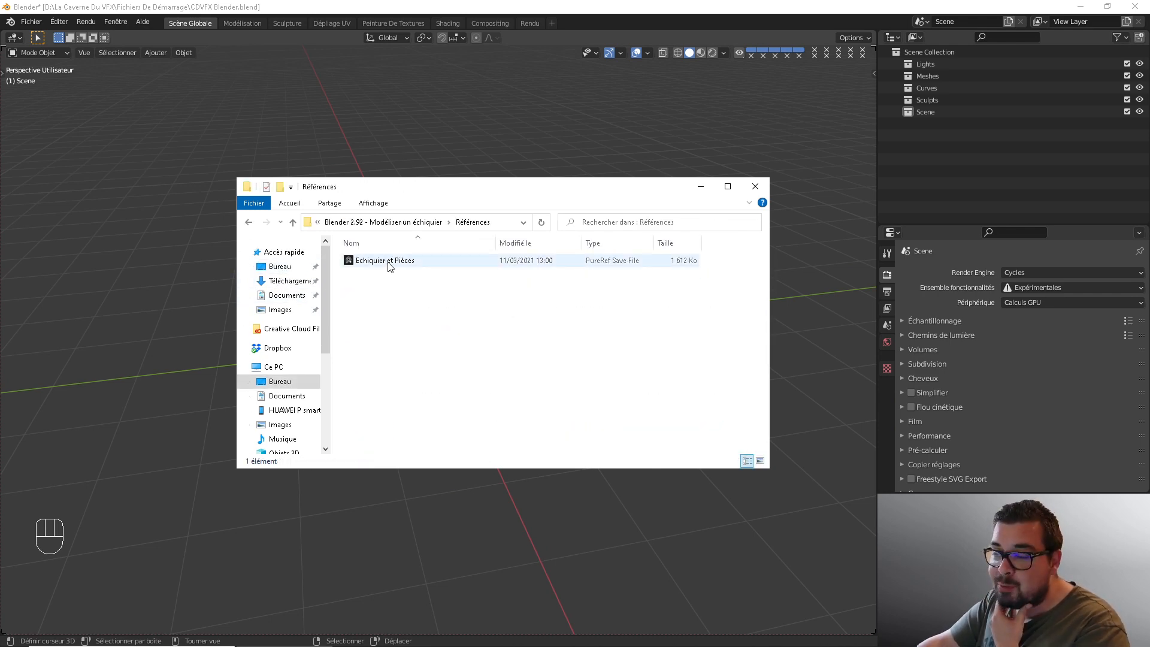
double_click(391, 263)
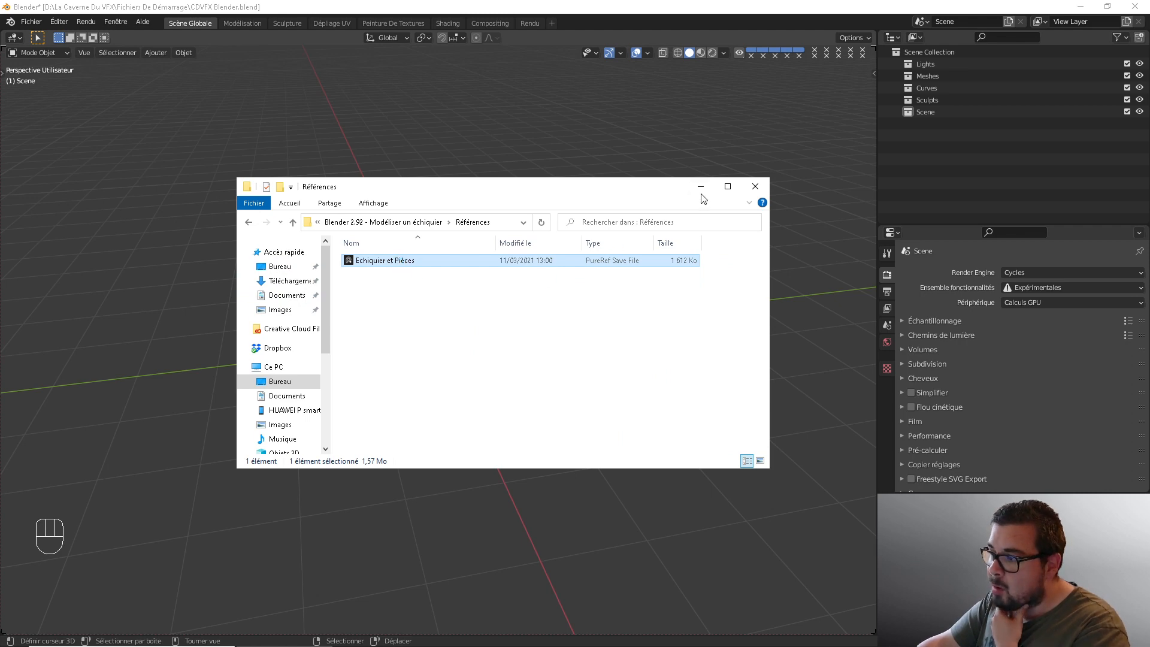
left_click_drag(509, 189, 436, 228)
left_click(504, 224)
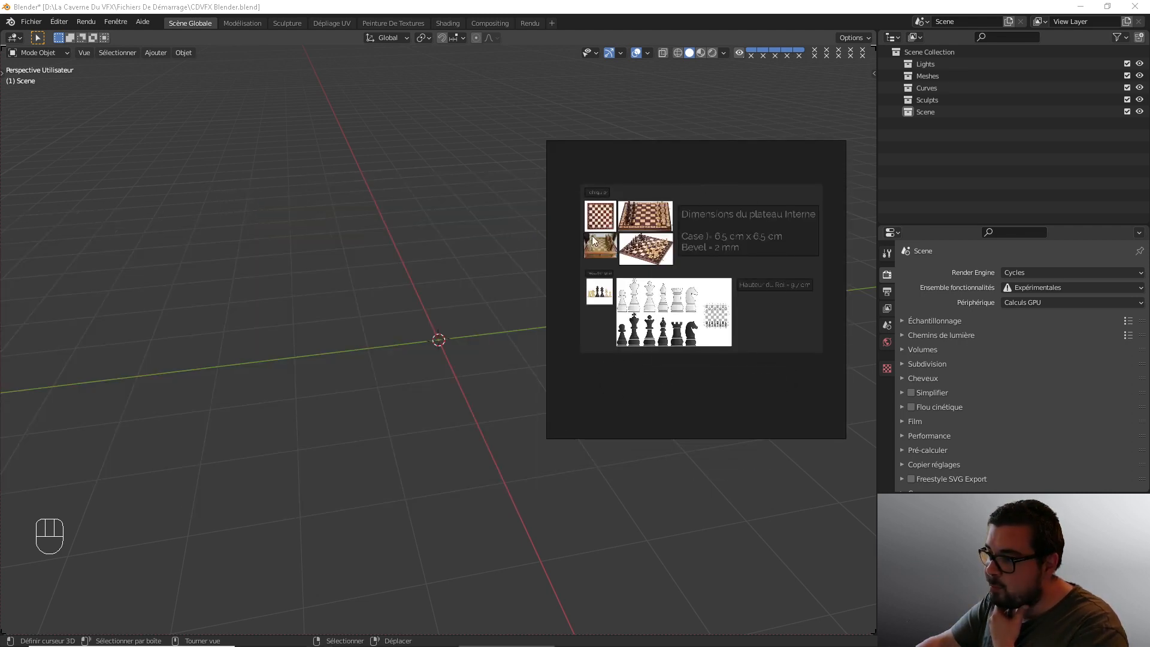
- Examine the chessboard and piece reference images, along with the notes on square size, bevel and king height
scroll(644, 264, "up", 2)
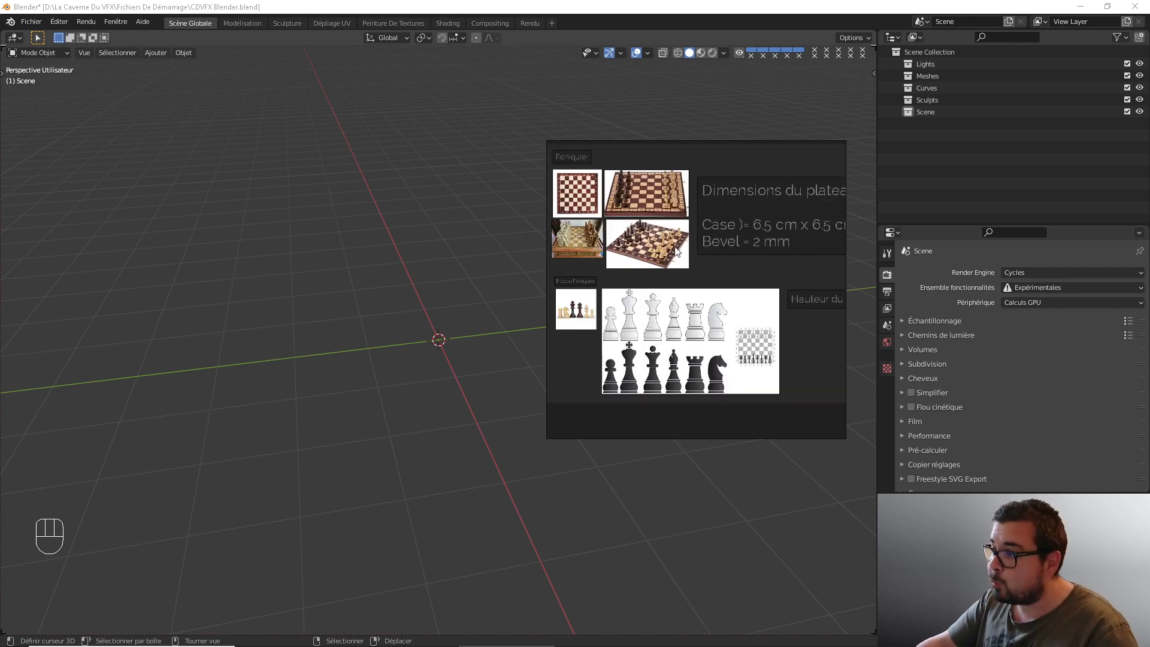
scroll(676, 251, "up", 3)
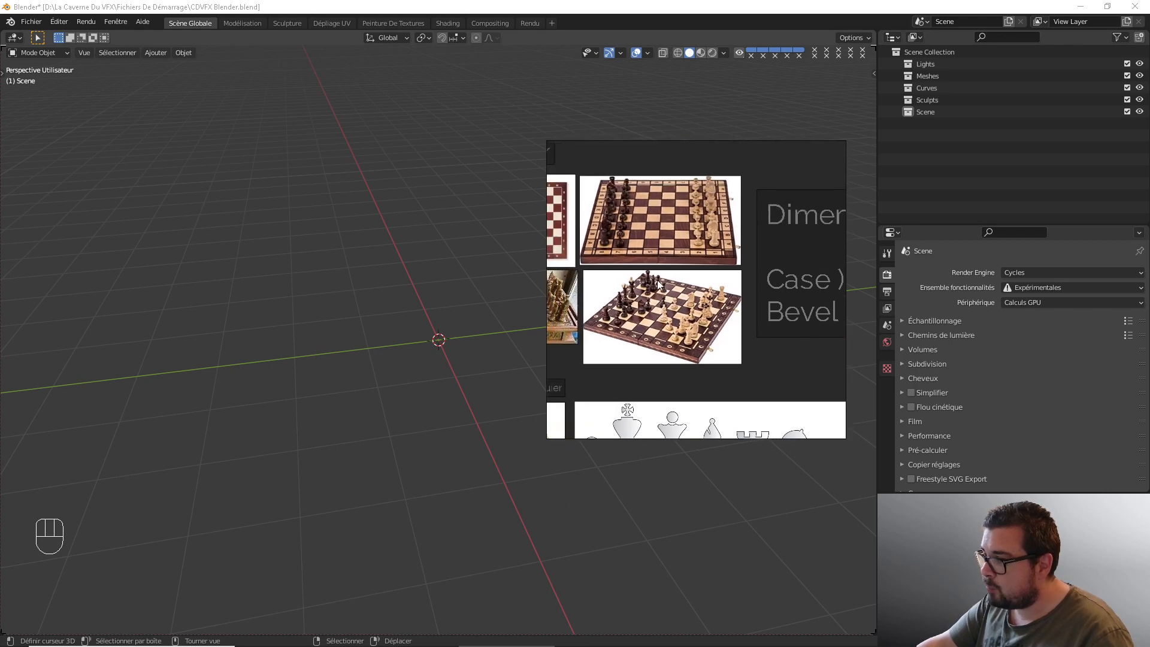
scroll(658, 284, "down", 1)
middle_click_drag(614, 306, 588, 225)
middle_click_drag(733, 280, 637, 315)
scroll(660, 326, "down", 1)
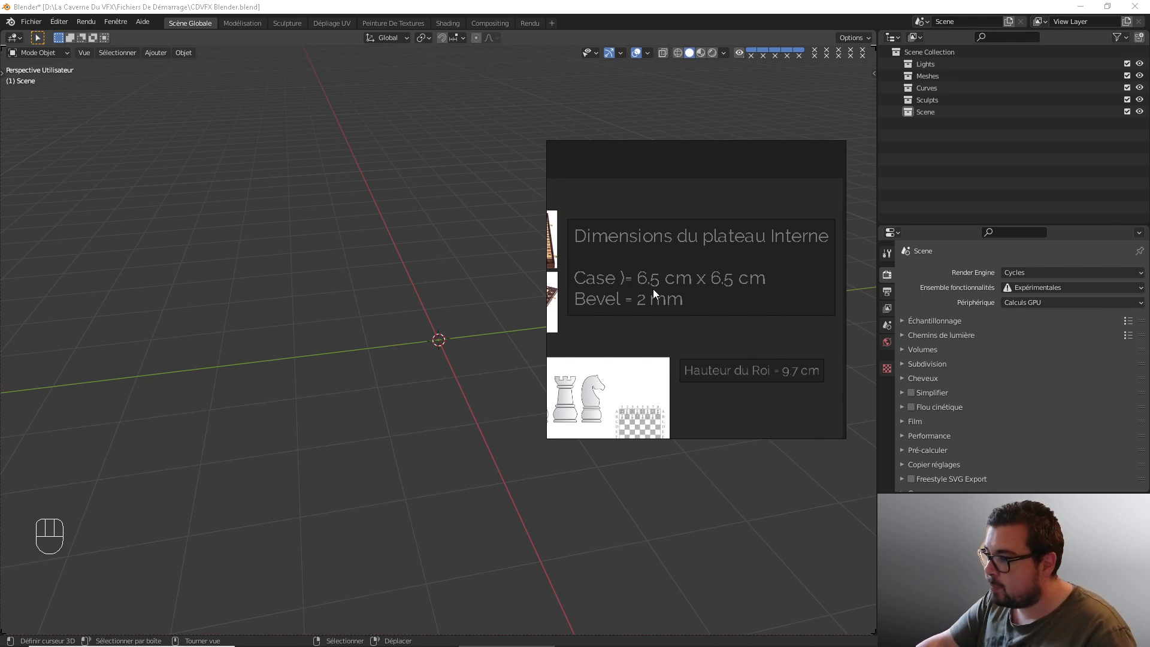
scroll(727, 341, "down", 2)
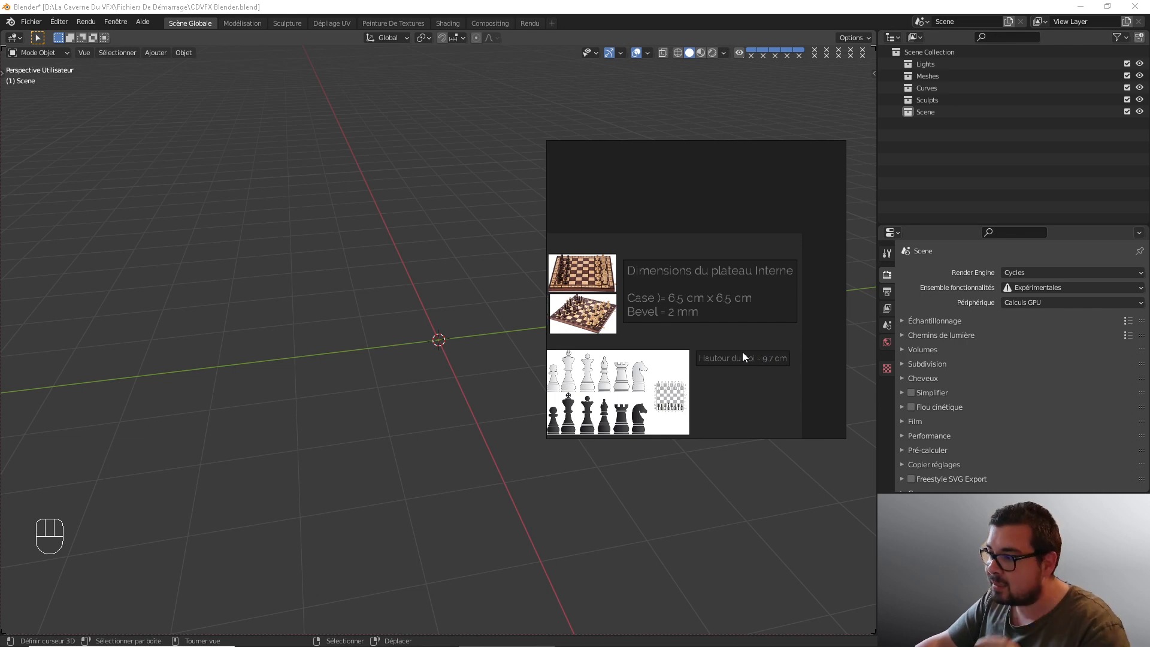
middle_click_drag(656, 275, 642, 297)
scroll(659, 287, "up", 3)
scroll(680, 311, "up", 3)
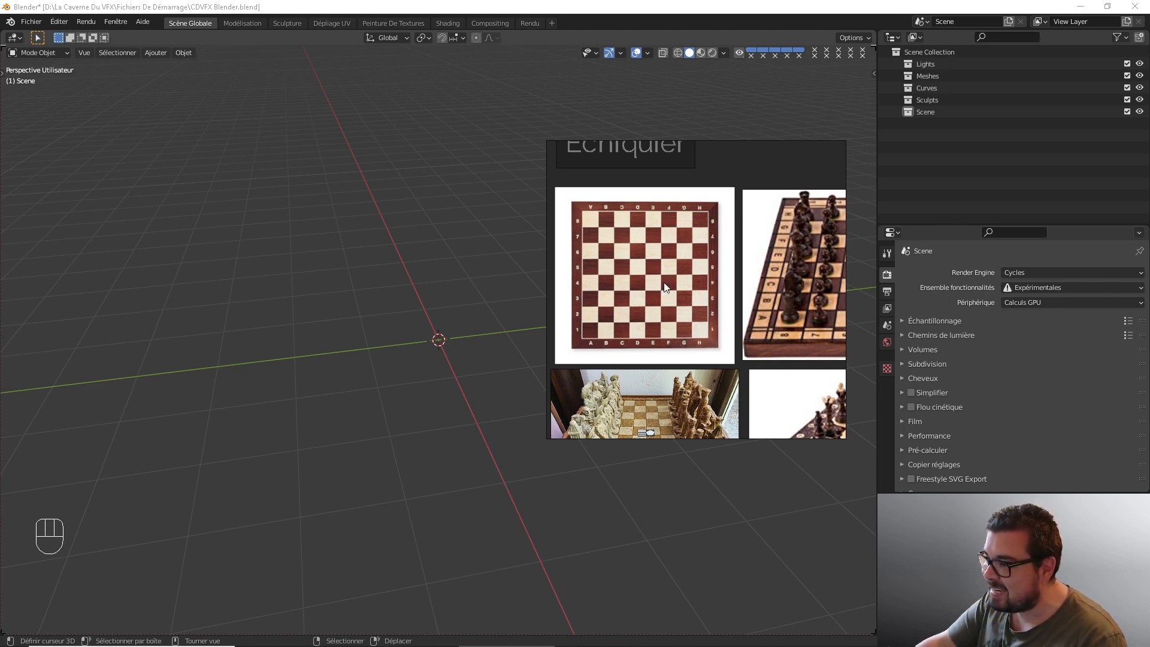
scroll(601, 214, "up", 2)
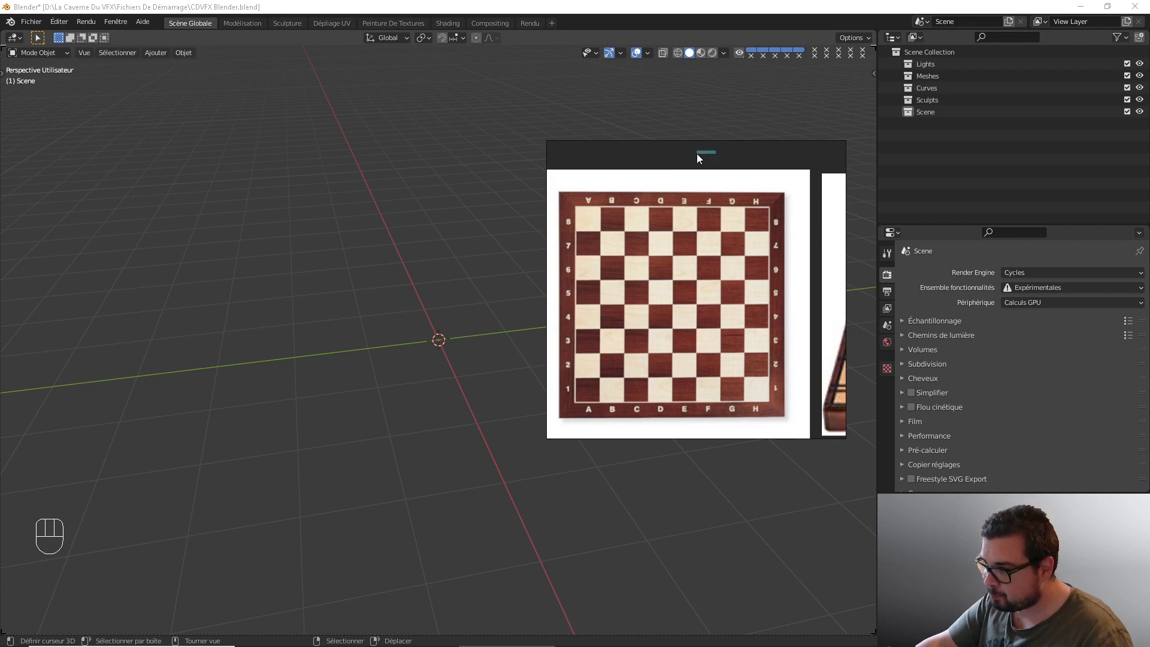
- Move the PureRef reference window off the 3D viewport so the modelling area is clear
left_click_drag(698, 157, 512, 193)
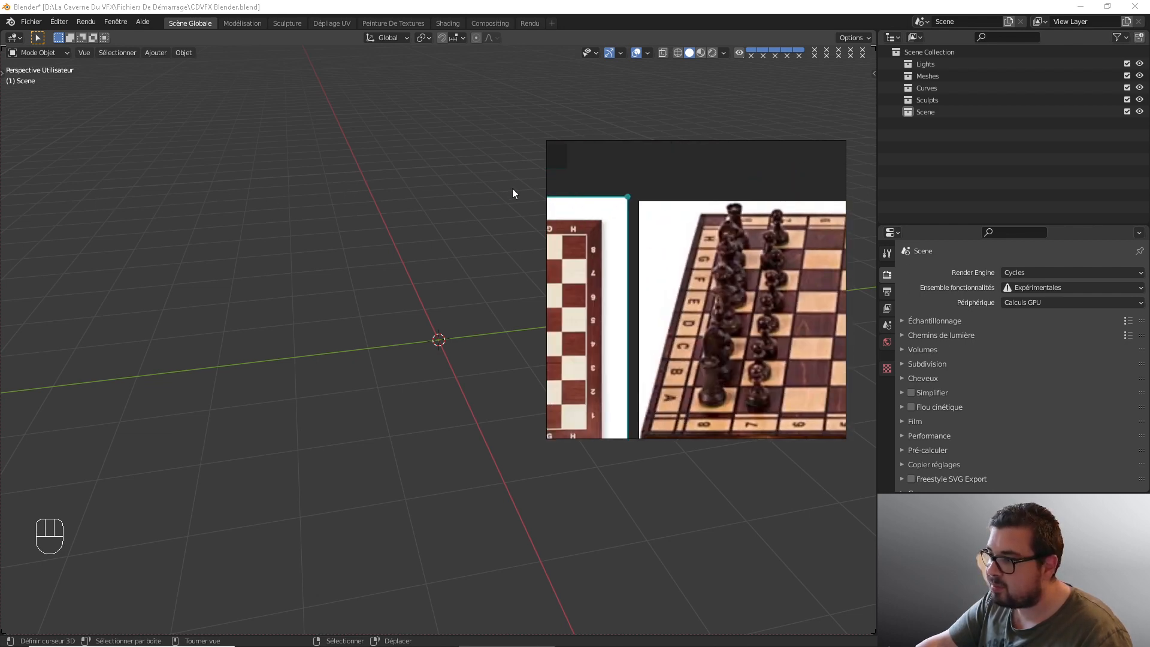
scroll(667, 205, "down", 5)
left_click_drag(735, 181, 0, 177)
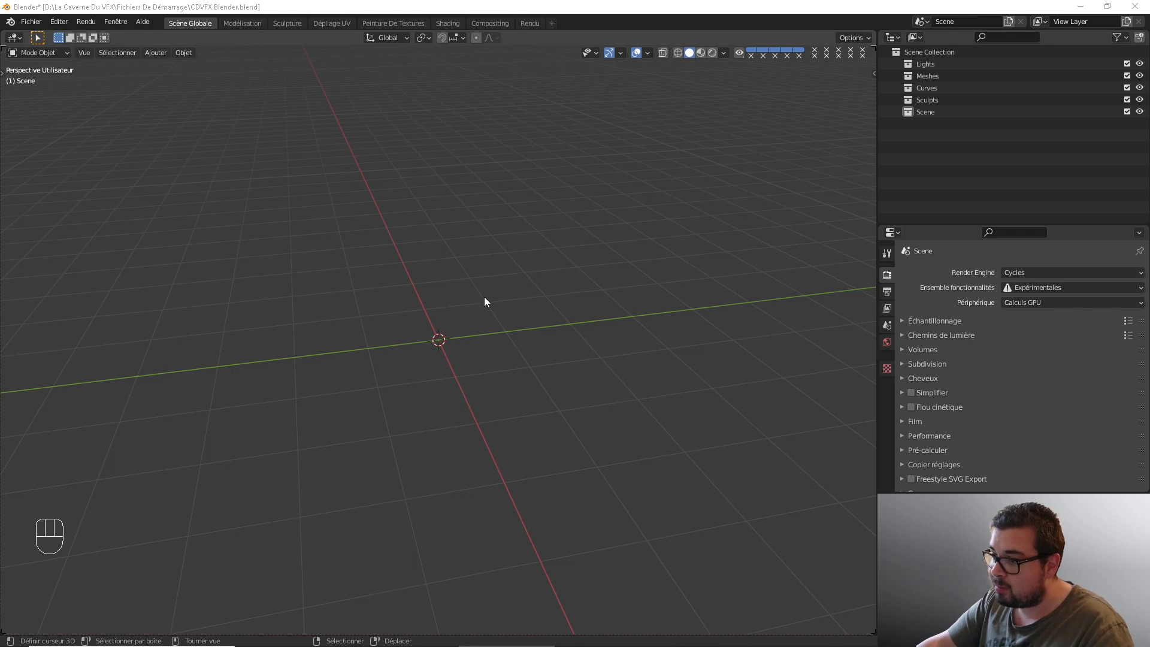
- Add a cube and set its dimensions to 6.5 cm in X, 6.5 cm in Y and 1 cm in Z
key("shift+a")
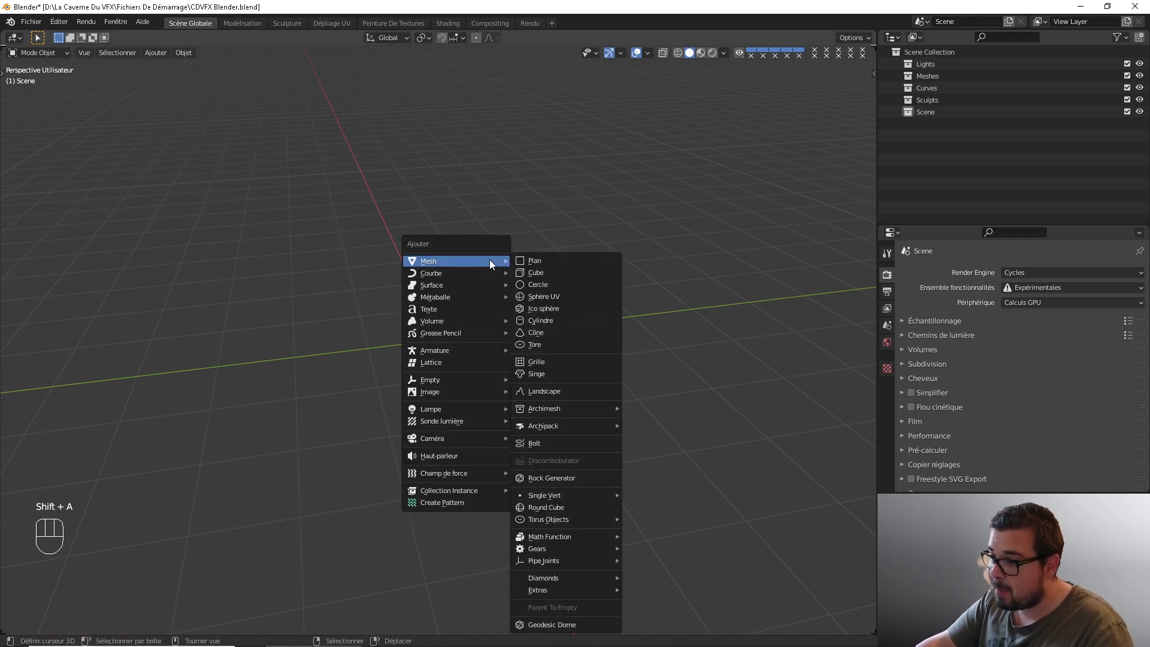
left_click(548, 276)
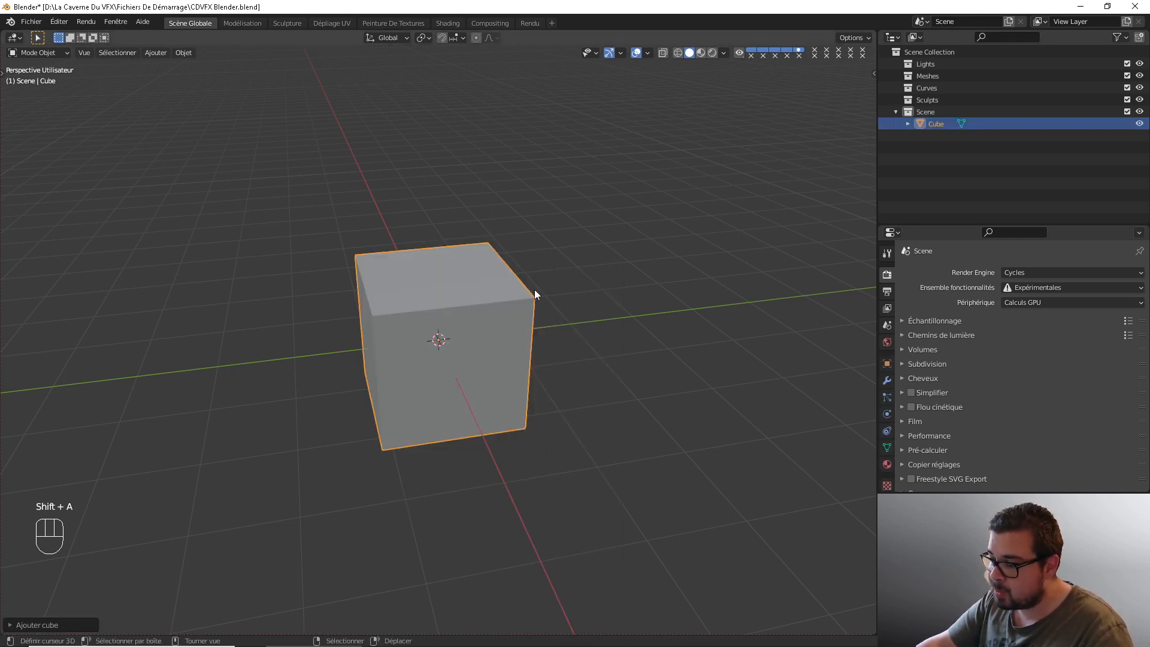
key("n")
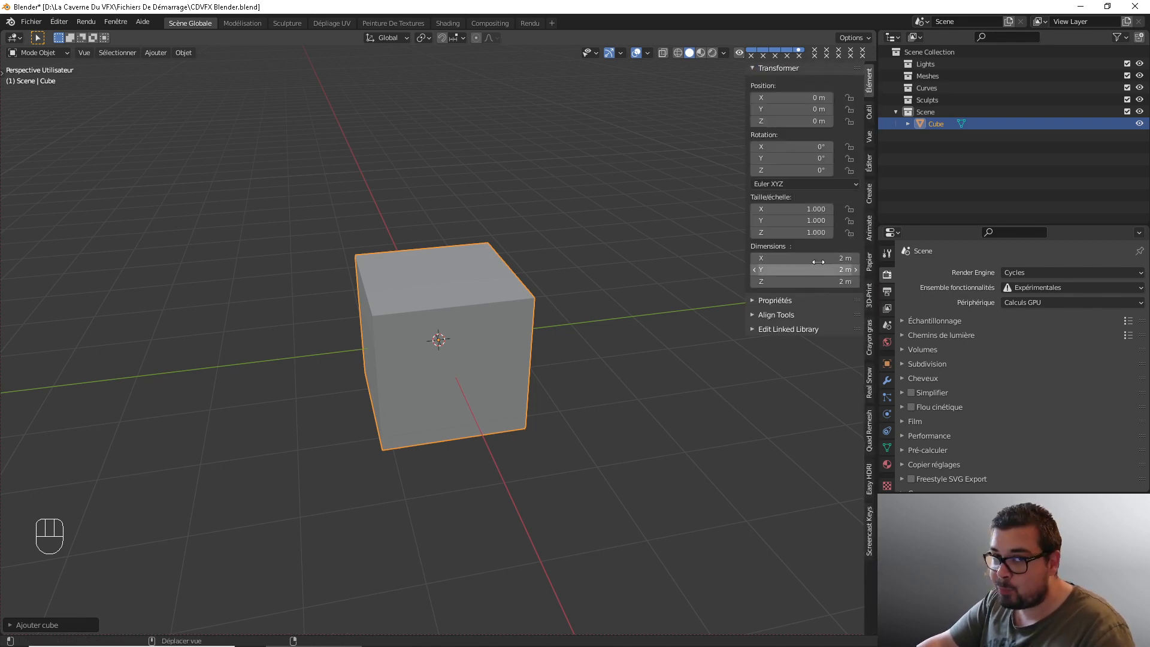
left_click(815, 257)
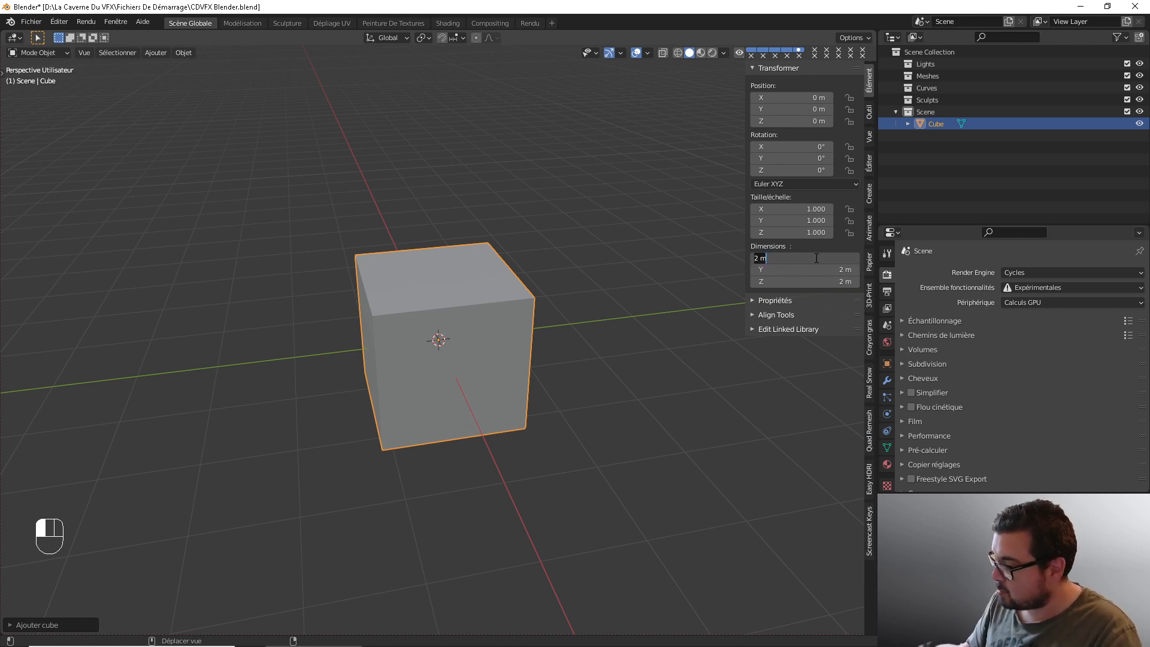
type("6.5cm")
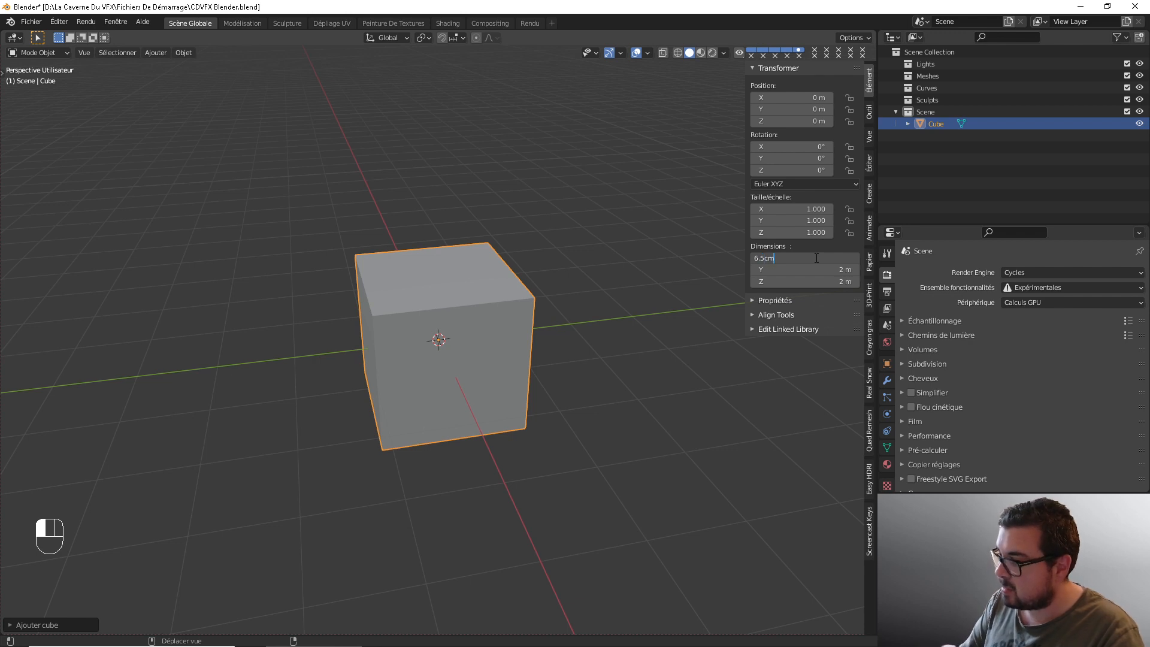
key("Return")
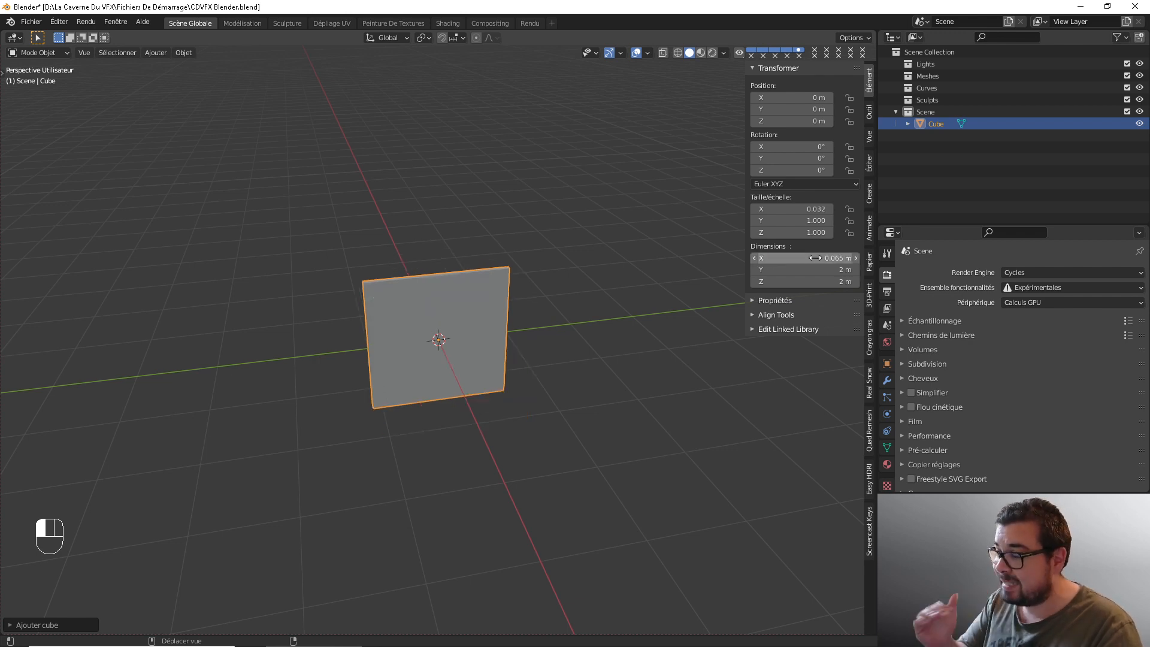
left_click(816, 270)
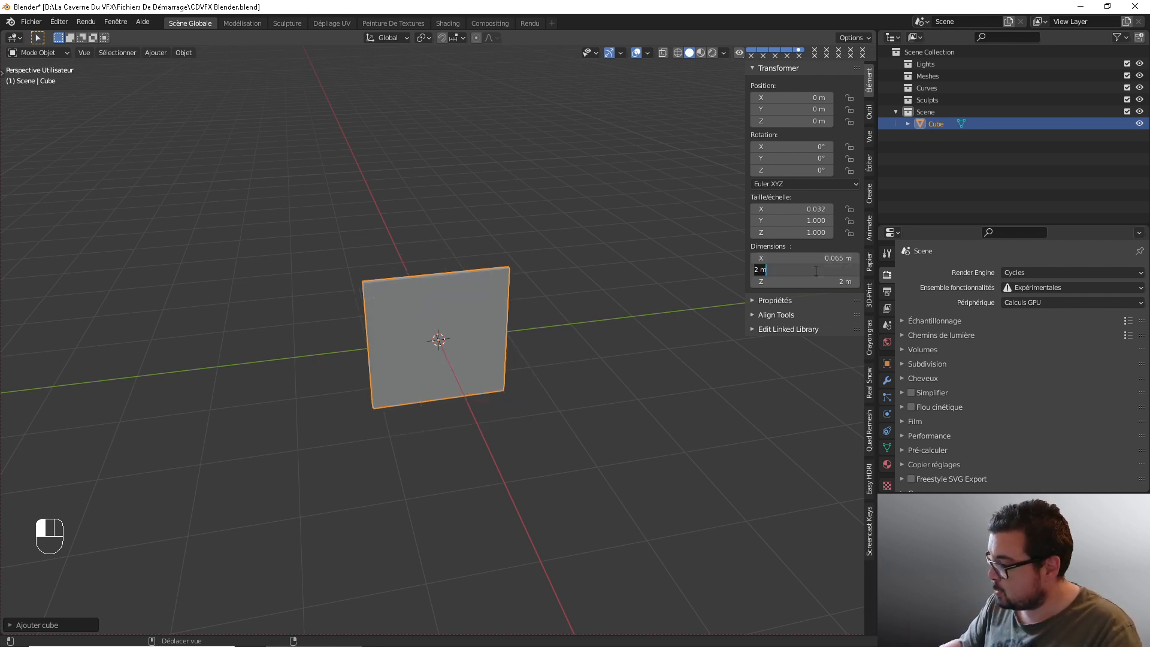
type("6.5cm")
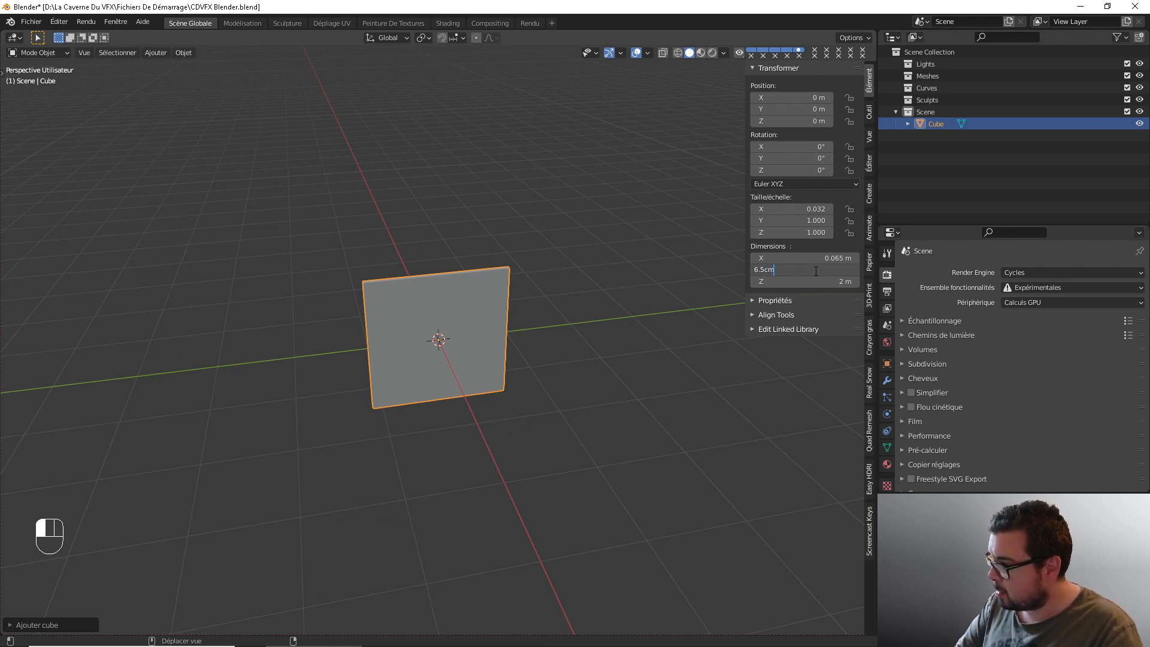
key("Return")
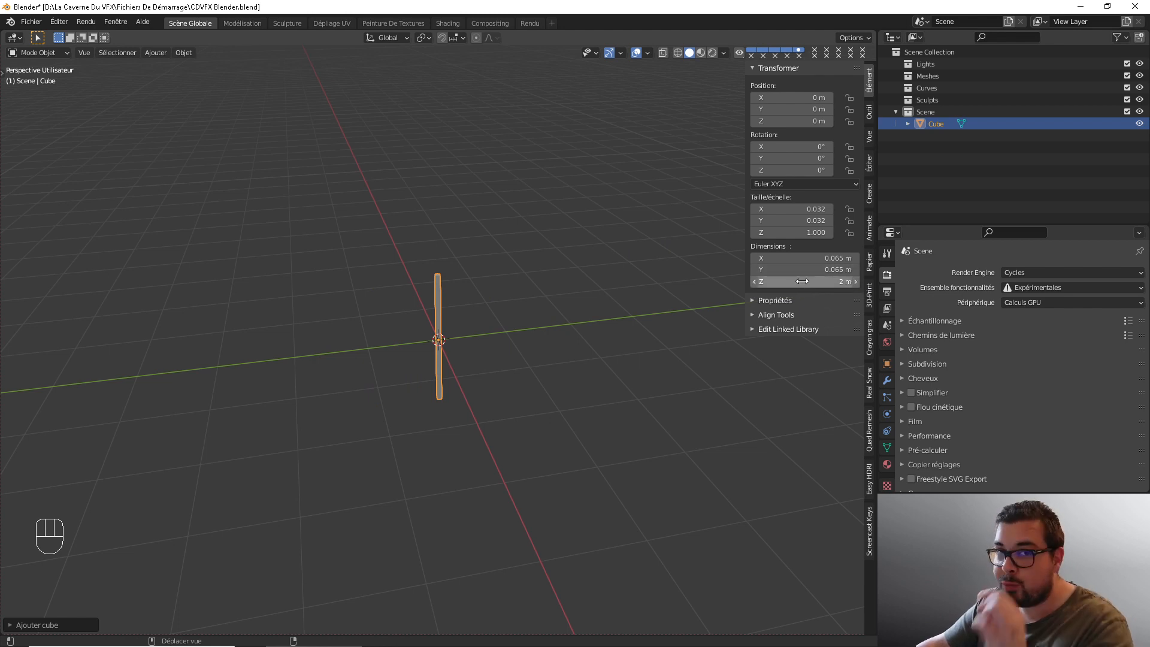
left_click(812, 281)
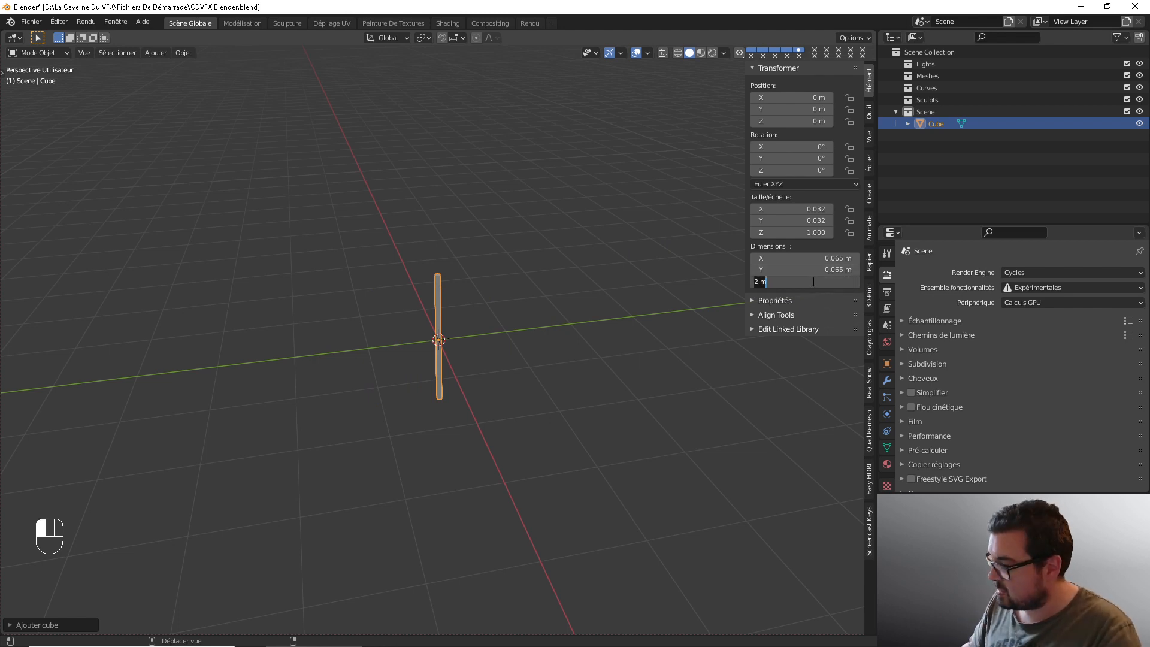
type("1cm")
key("Return")
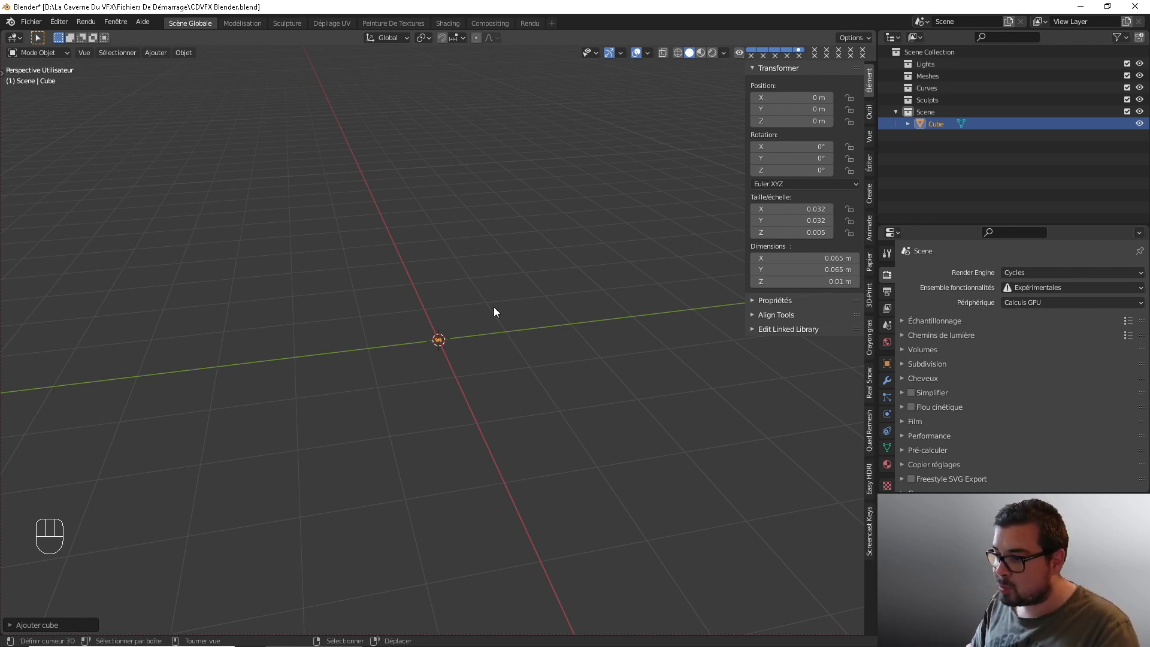
- Apply the scale of the flattened cube so its transform is reset, and hide the transform sidebar
key("KP_Decimal")
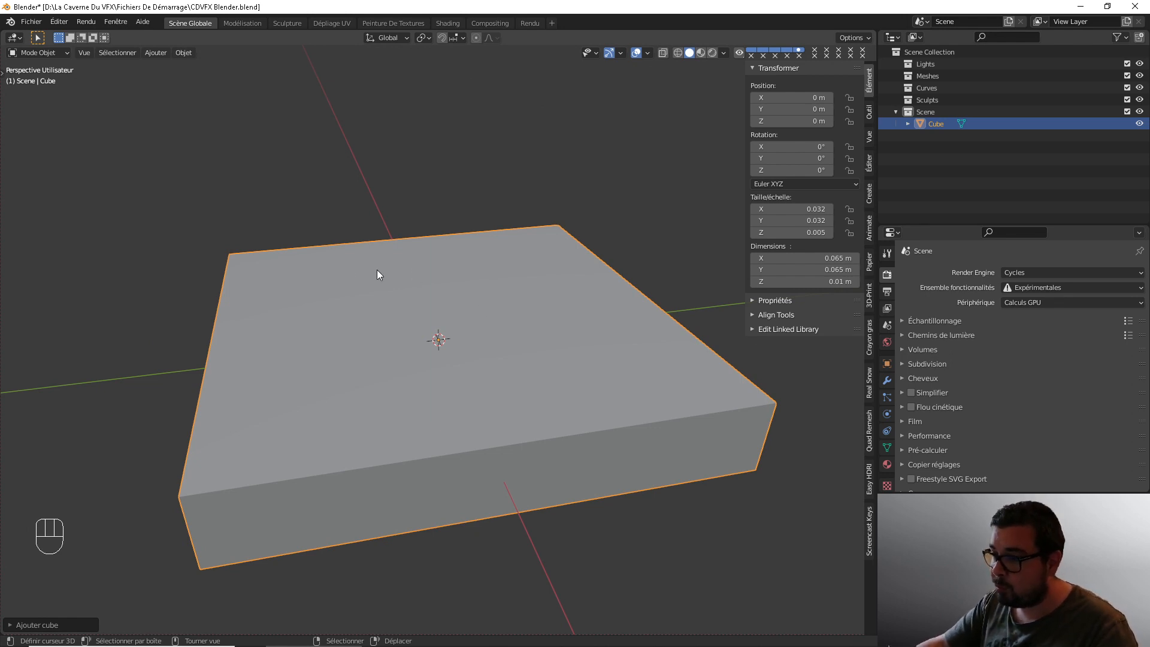
middle_click_drag(351, 329, 431, 281)
scroll(476, 284, "down", 3)
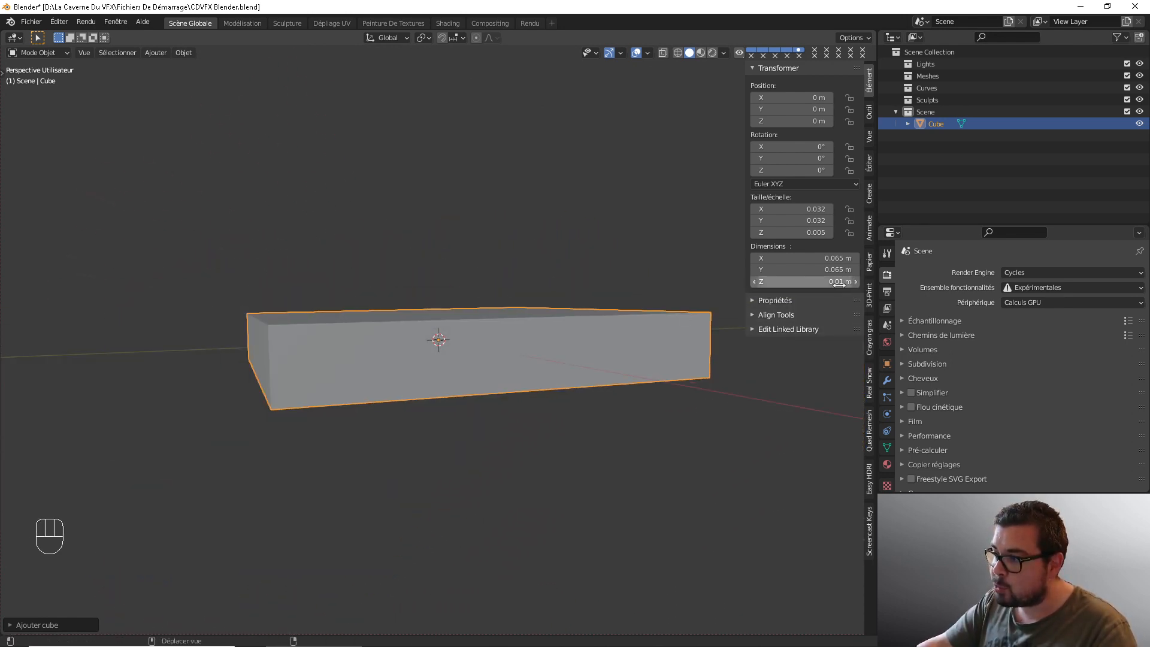
mouse_move(596, 278)
middle_mouse_down()
mouse_move(579, 293)
mouse_move(506, 292)
mouse_move(631, 290)
mouse_move(610, 296)
middle_mouse_up()
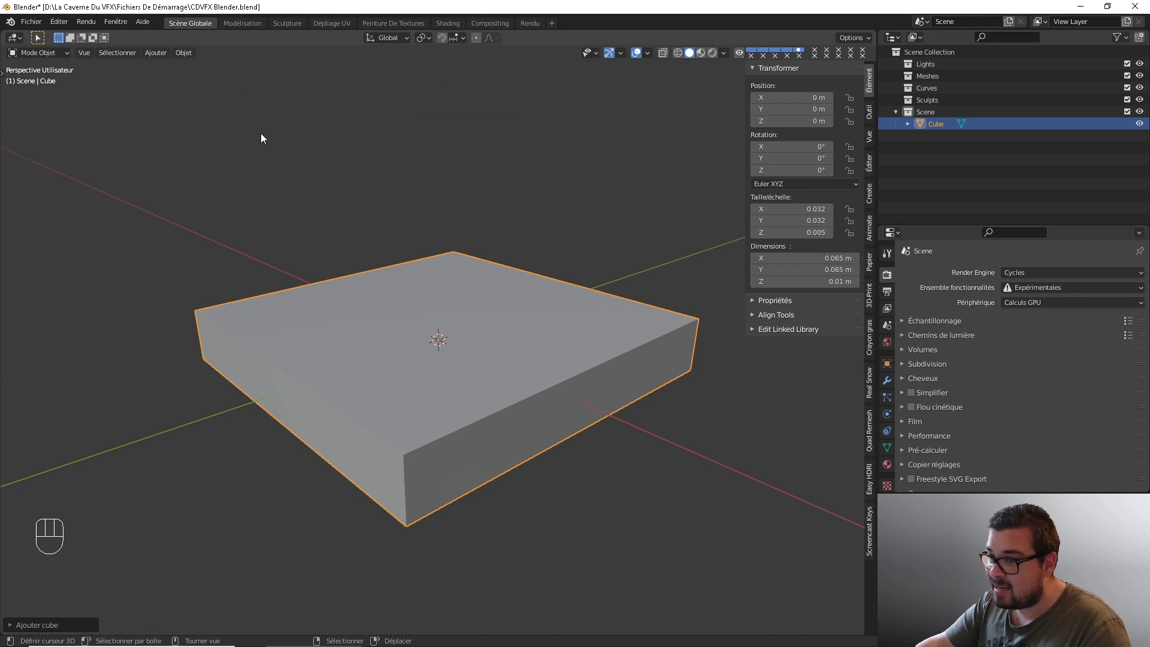
left_click(183, 54)
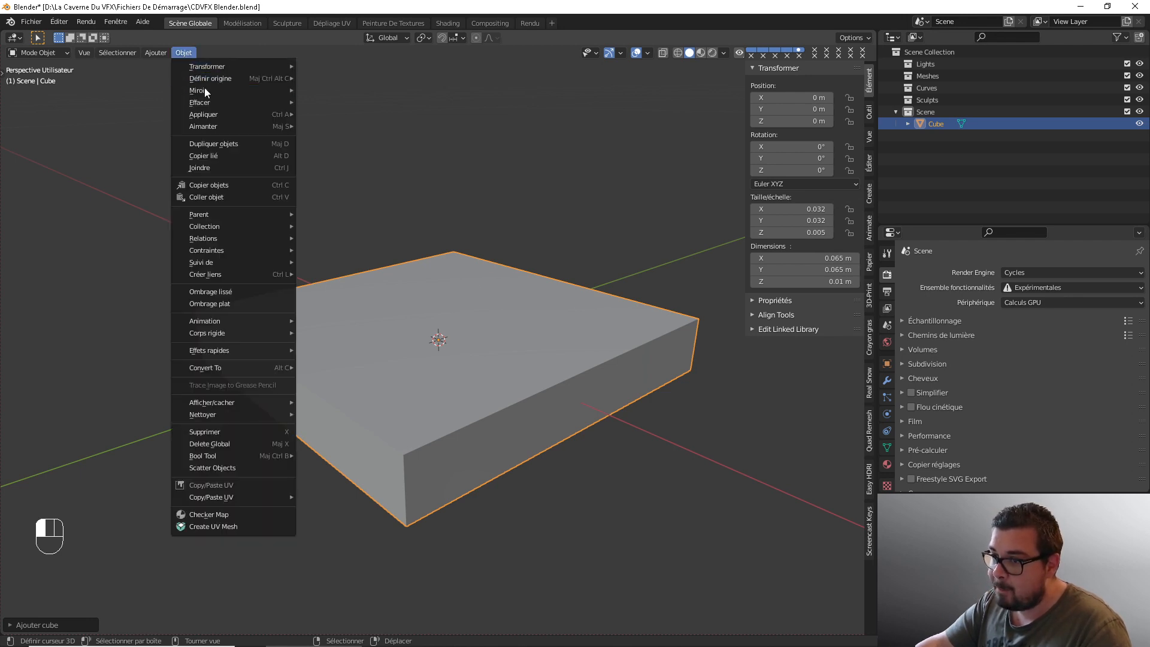
mouse_move(208, 114)
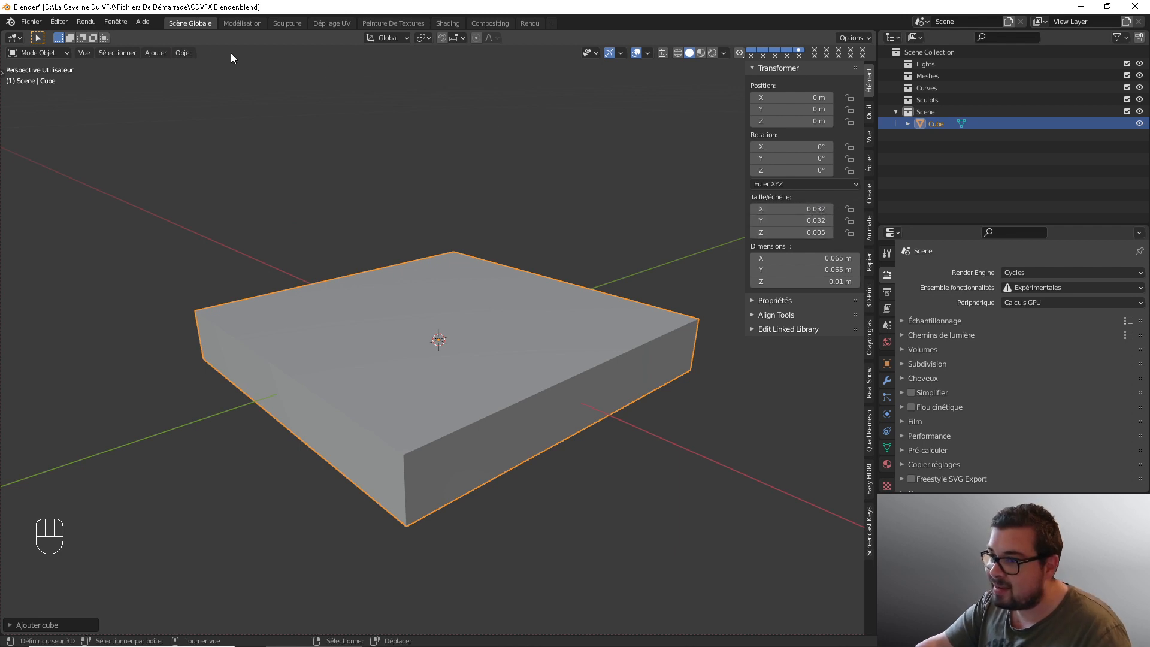
left_click(185, 52)
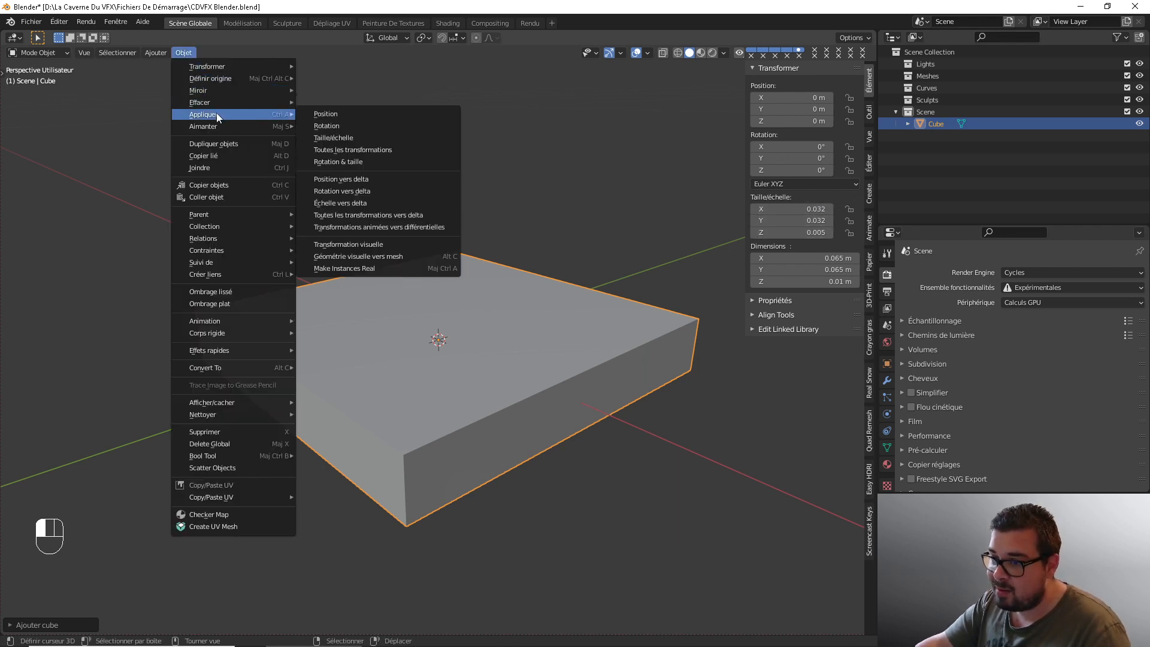
left_click(347, 137)
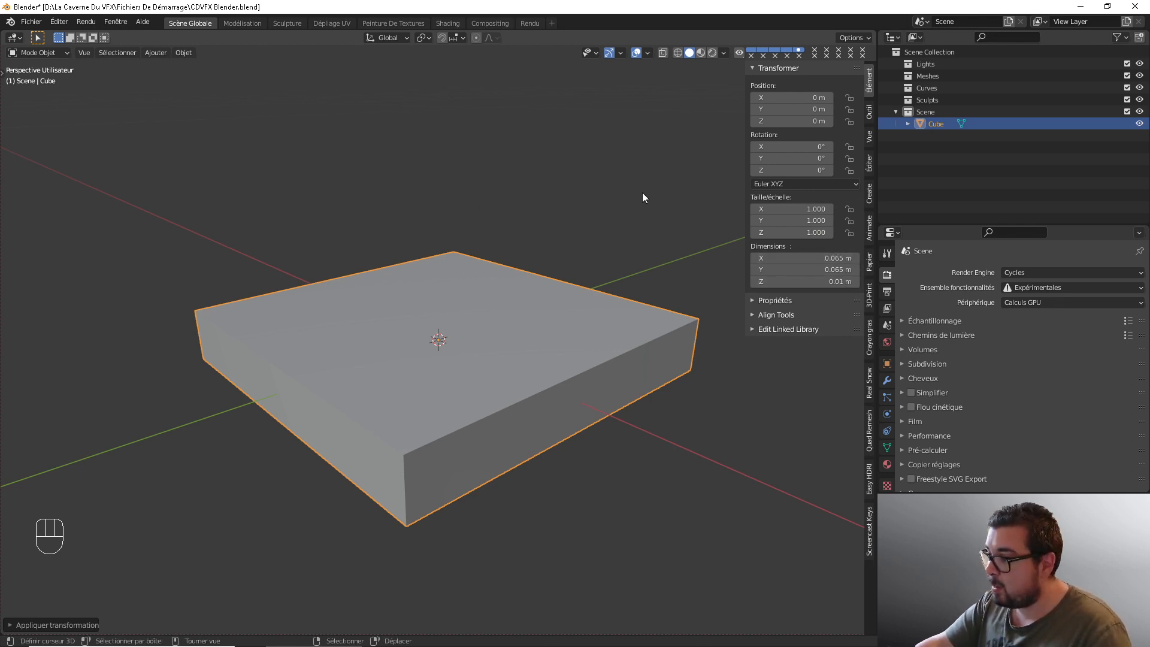
key("n")
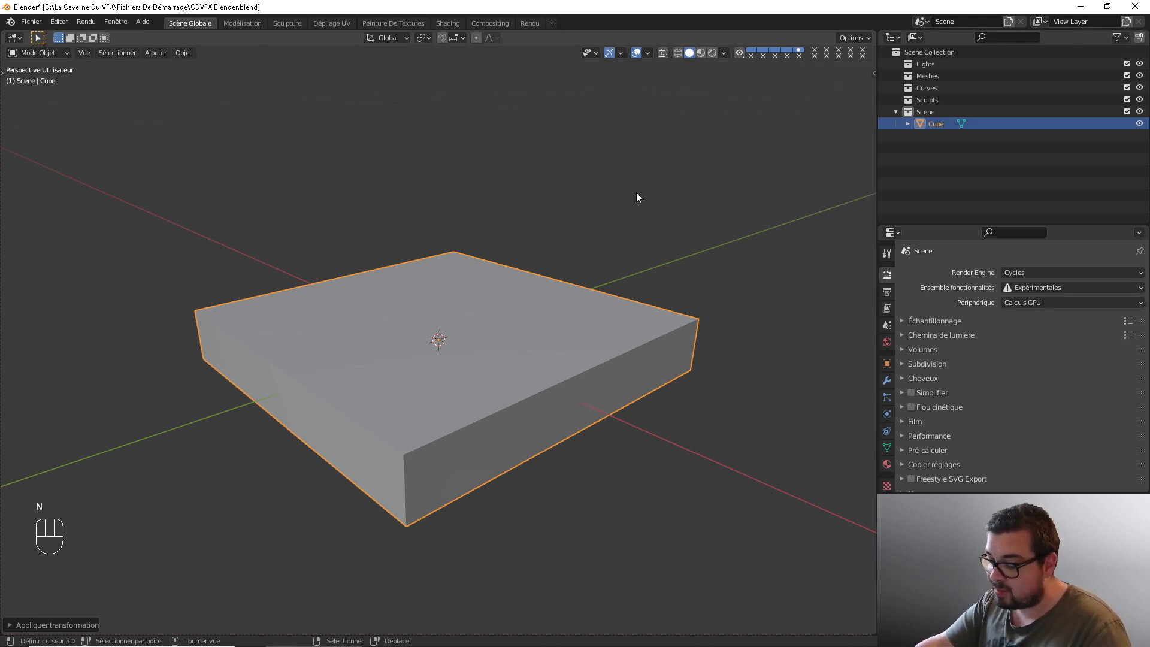
- Switch to the UV editing workspace and enter Edit Mode on the square with edge selection
middle_click_drag(552, 265, 469, 269)
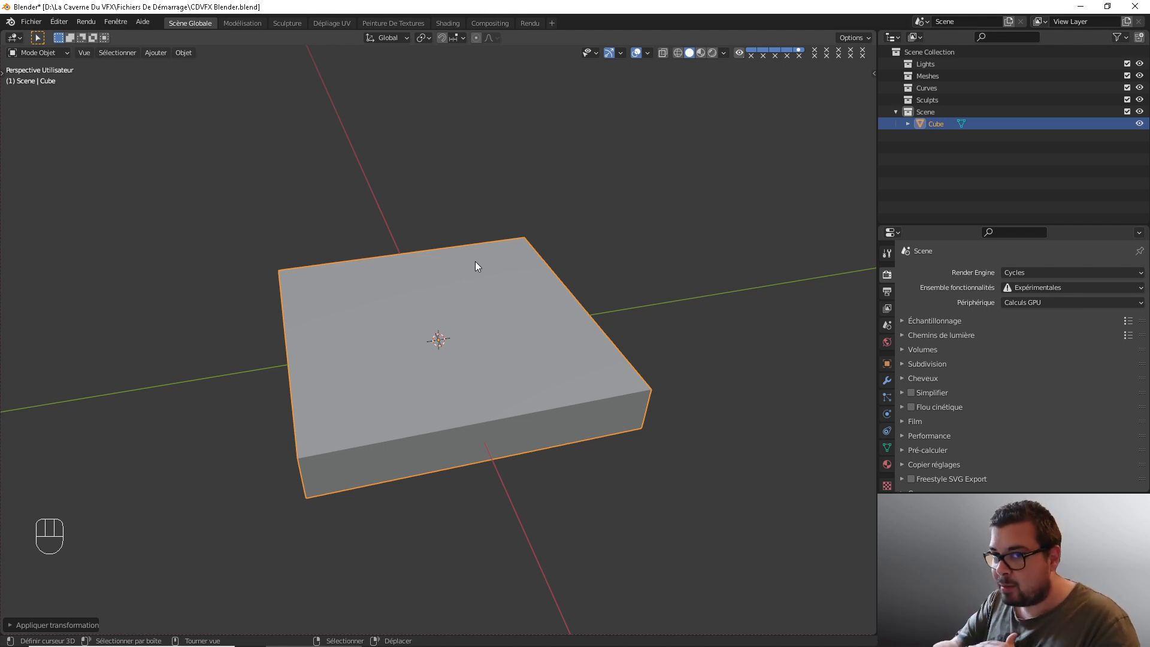
scroll(476, 262, "up", 1)
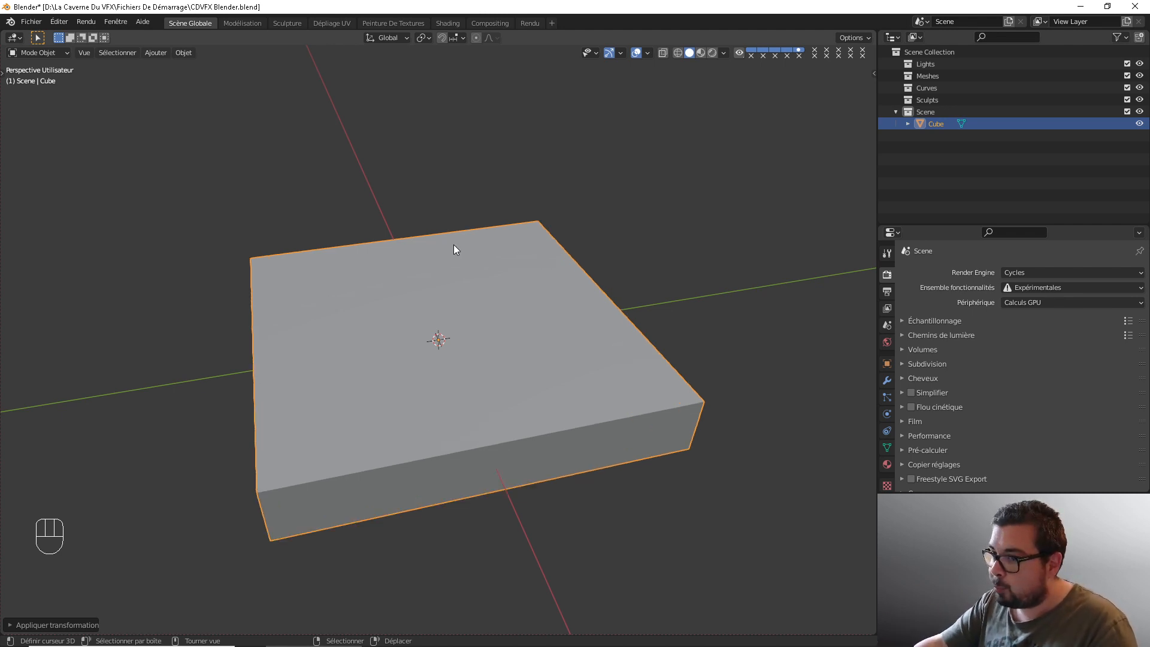
left_click(337, 24)
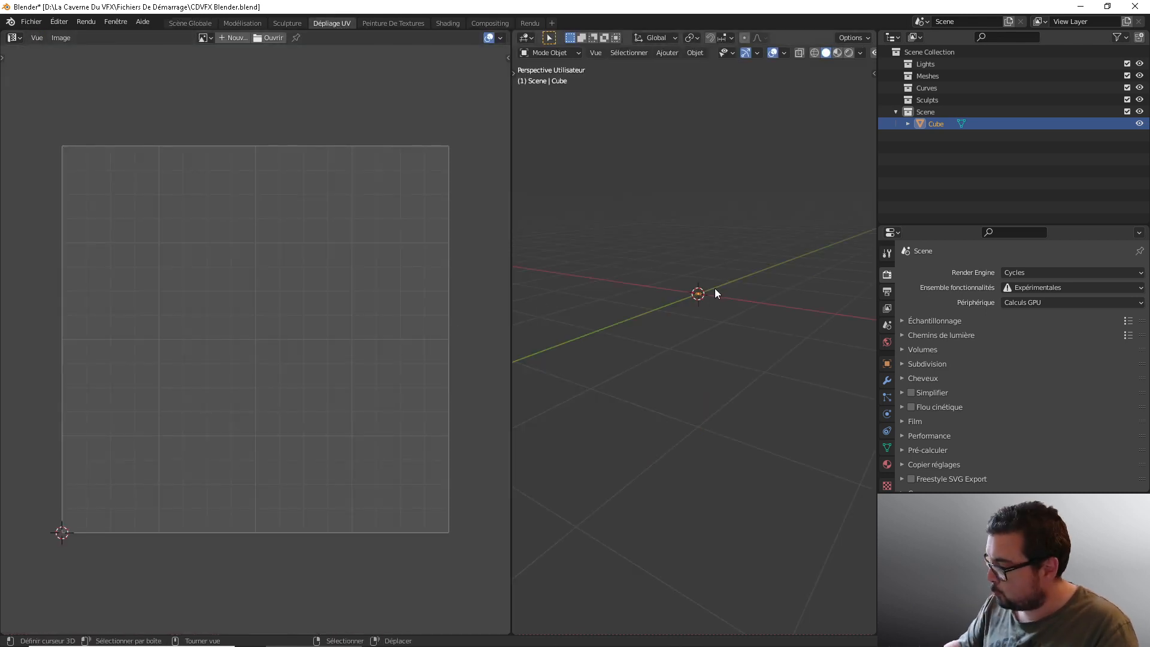
key("KP_Decimal")
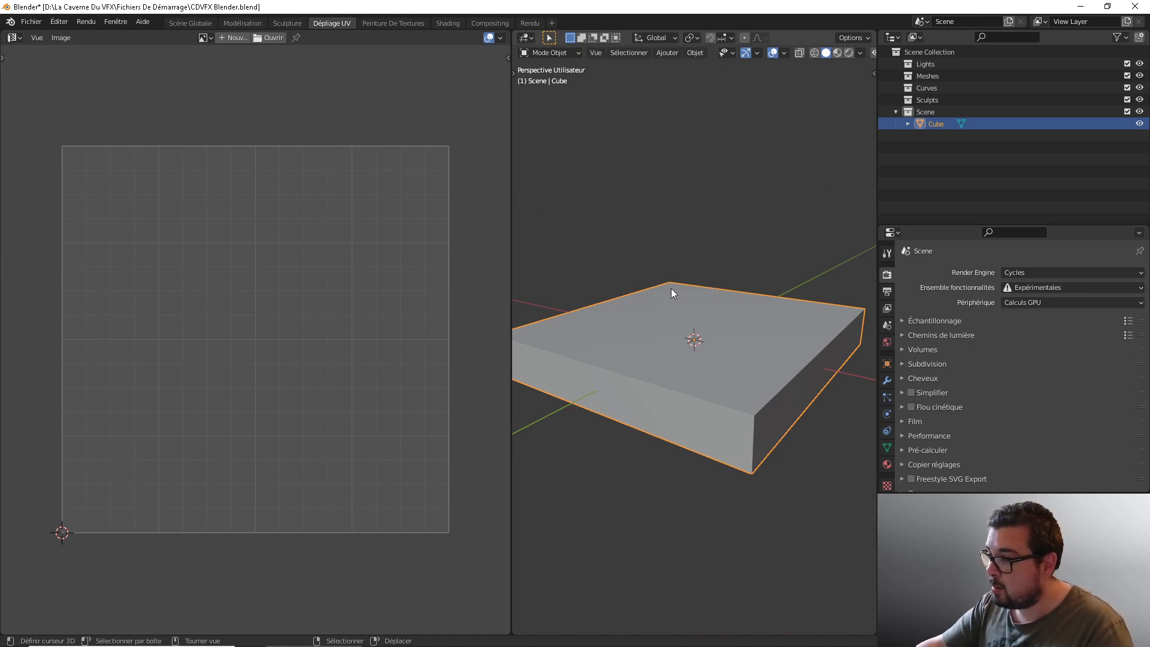
middle_click_drag(673, 293, 756, 299)
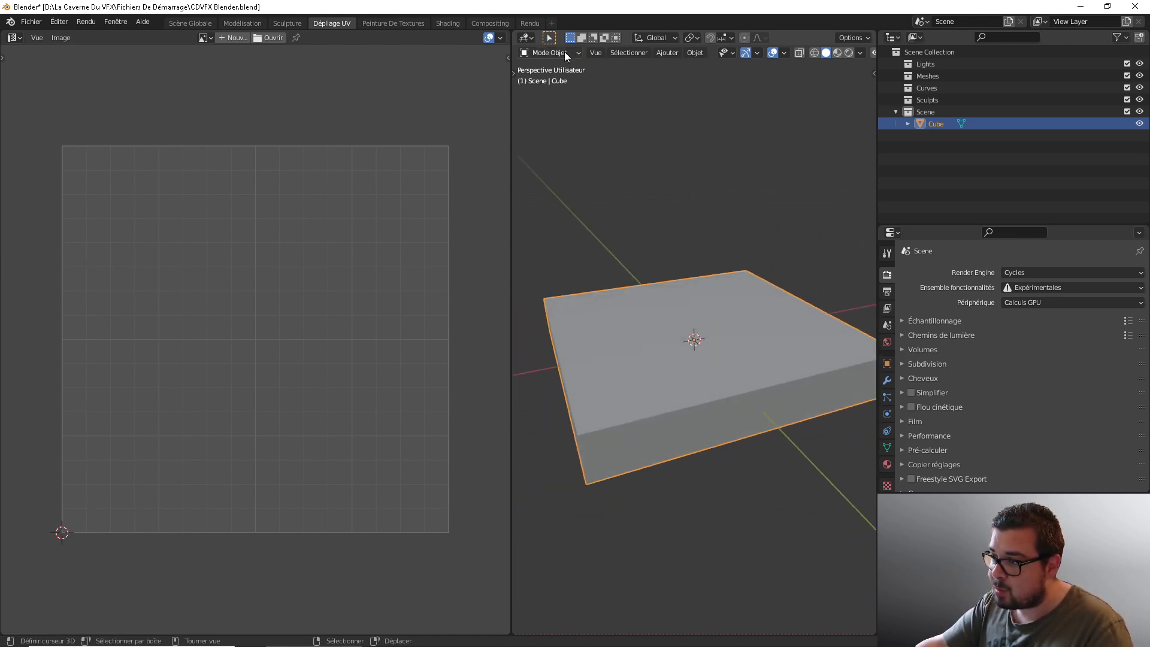
key("Tab")
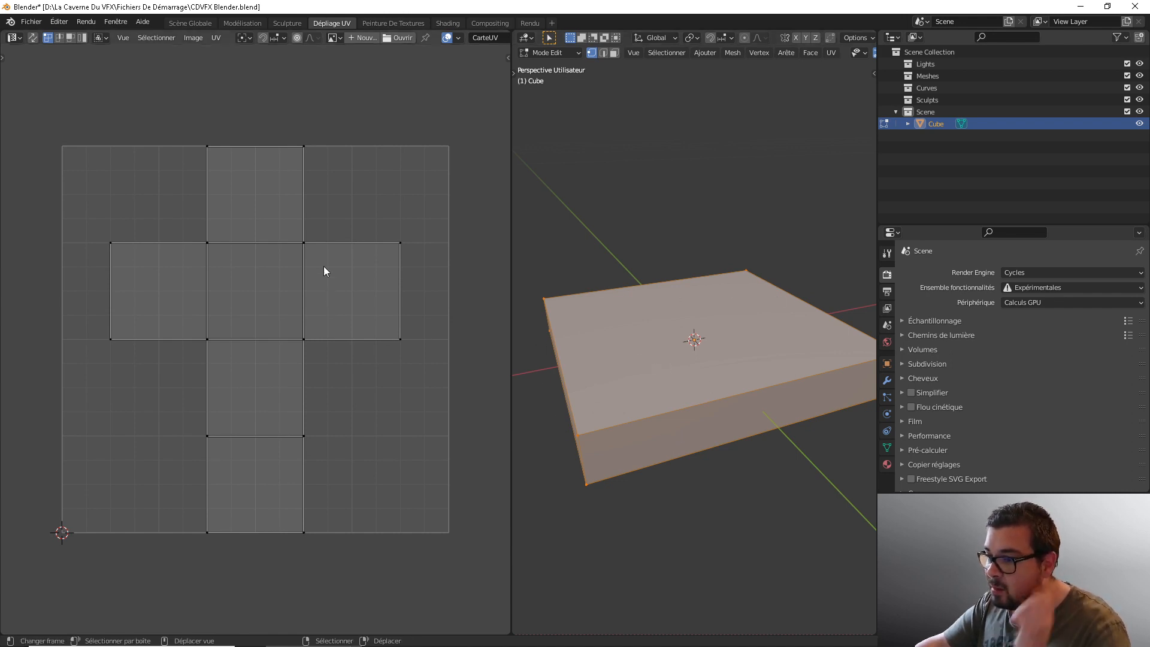
left_click(603, 52)
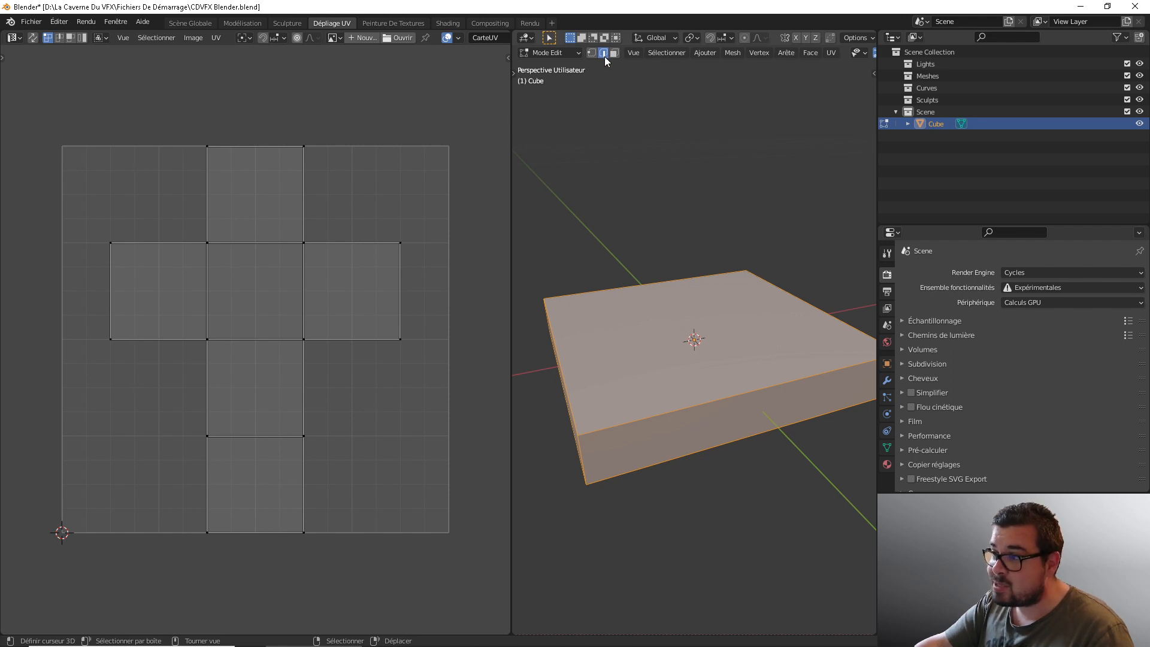
left_click(665, 411)
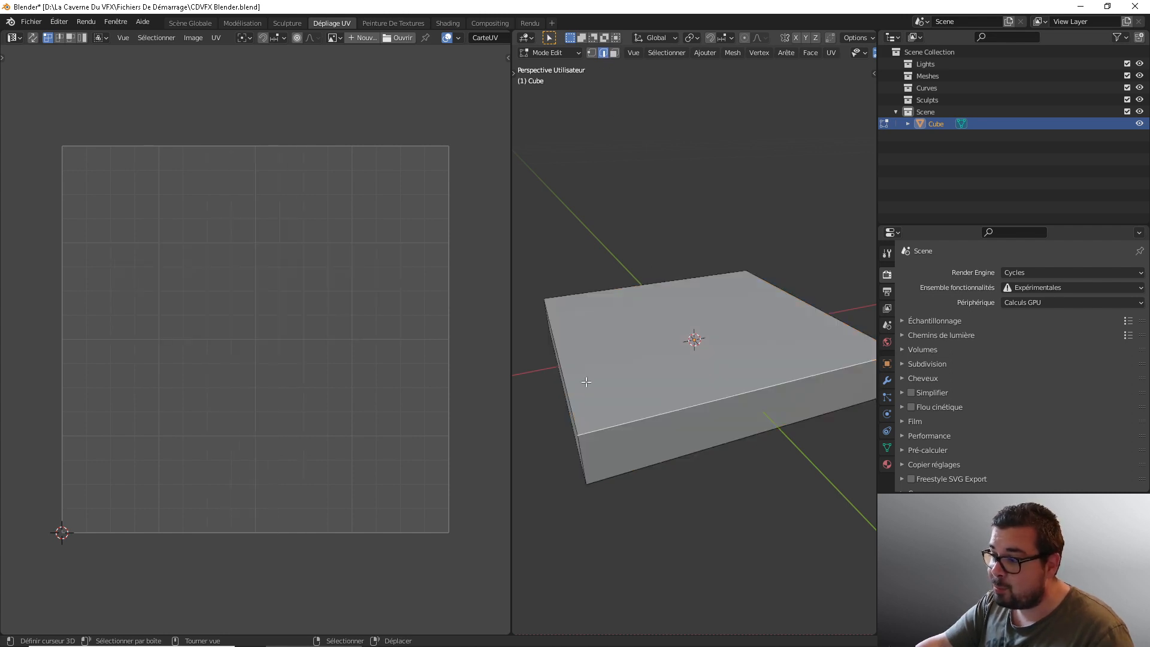
left_click(574, 374)
left_click(827, 302)
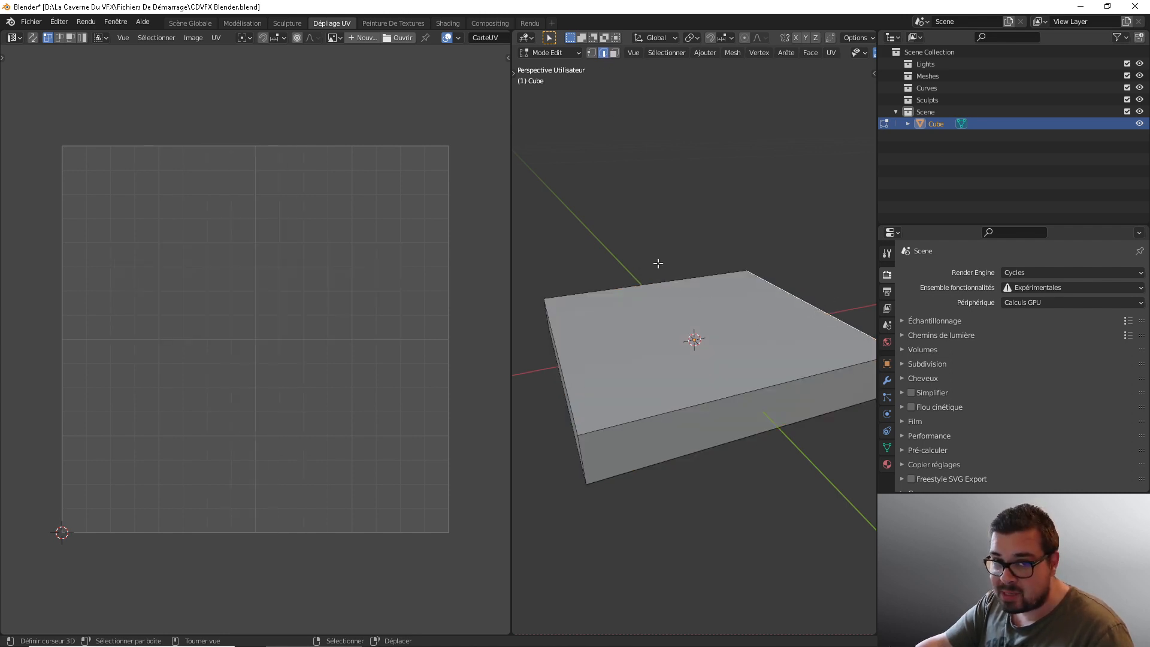
- Select three of the four upper edges of the square, leaving one edge as a hinge for the unwrap
left_click(740, 399)
middle_click_drag(625, 342, 674, 339)
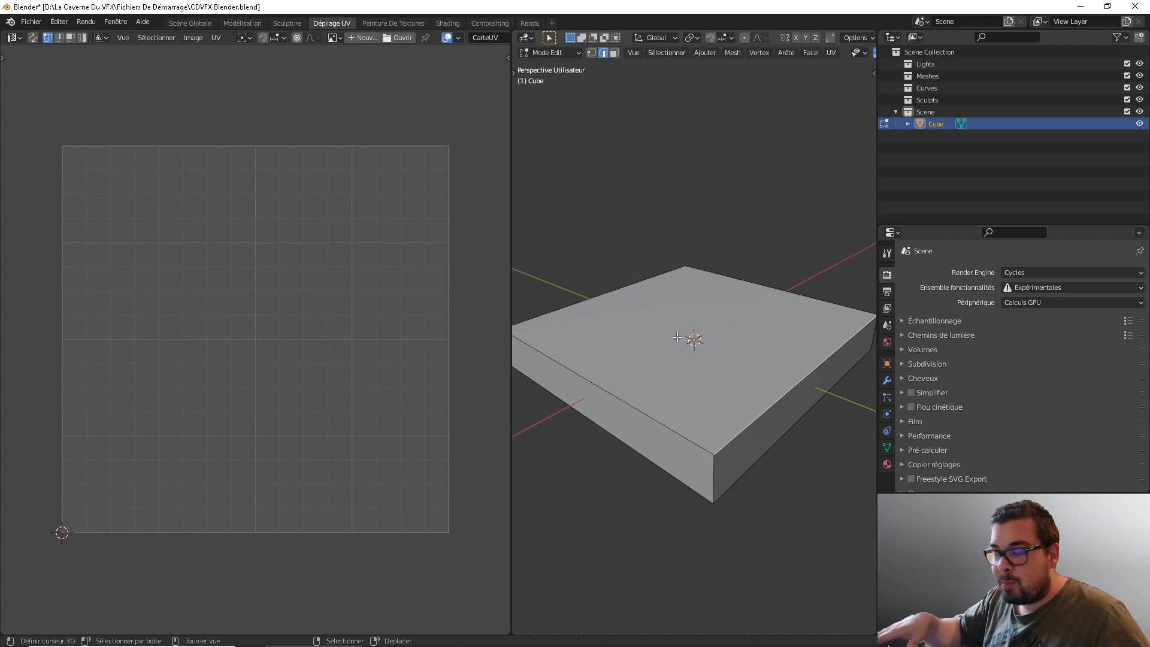
middle_click_drag(810, 407, 736, 404)
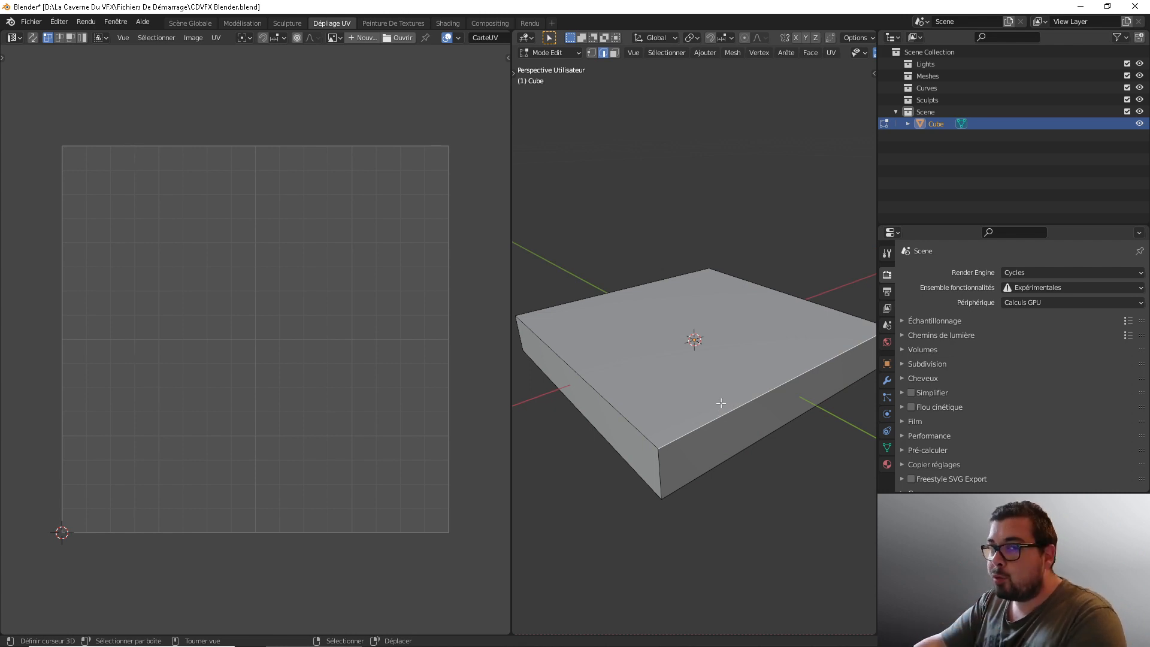
middle_click_drag(721, 402, 682, 405)
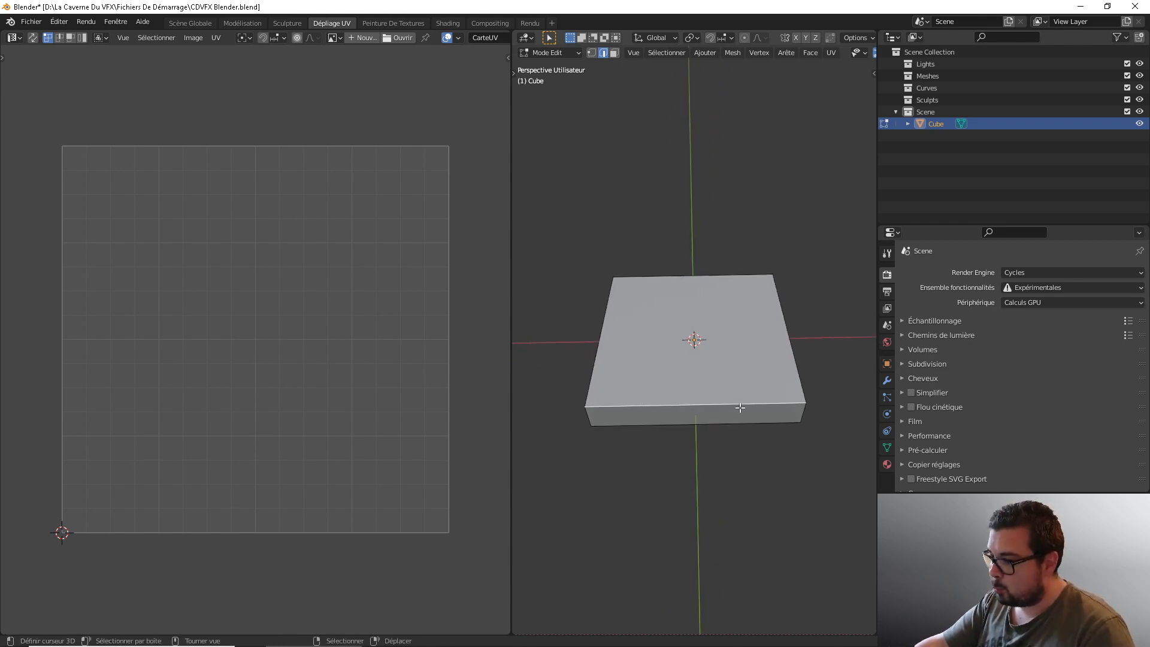
middle_click_drag(793, 409, 724, 408)
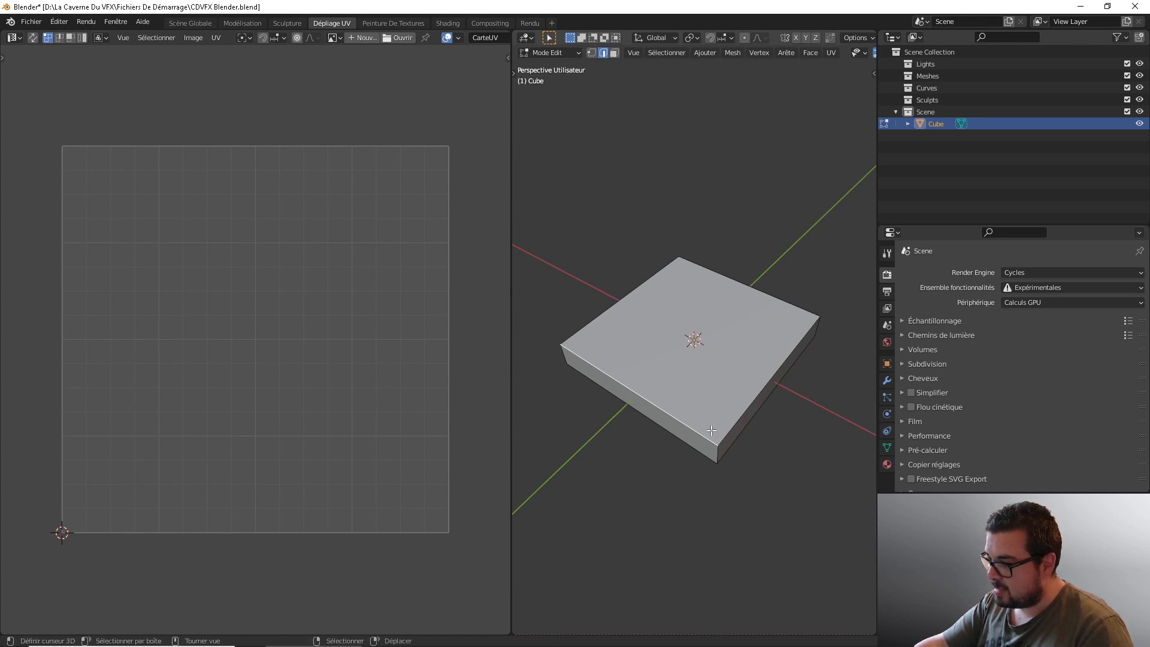
left_click(747, 366, "shift")
left_click(637, 305, "shift")
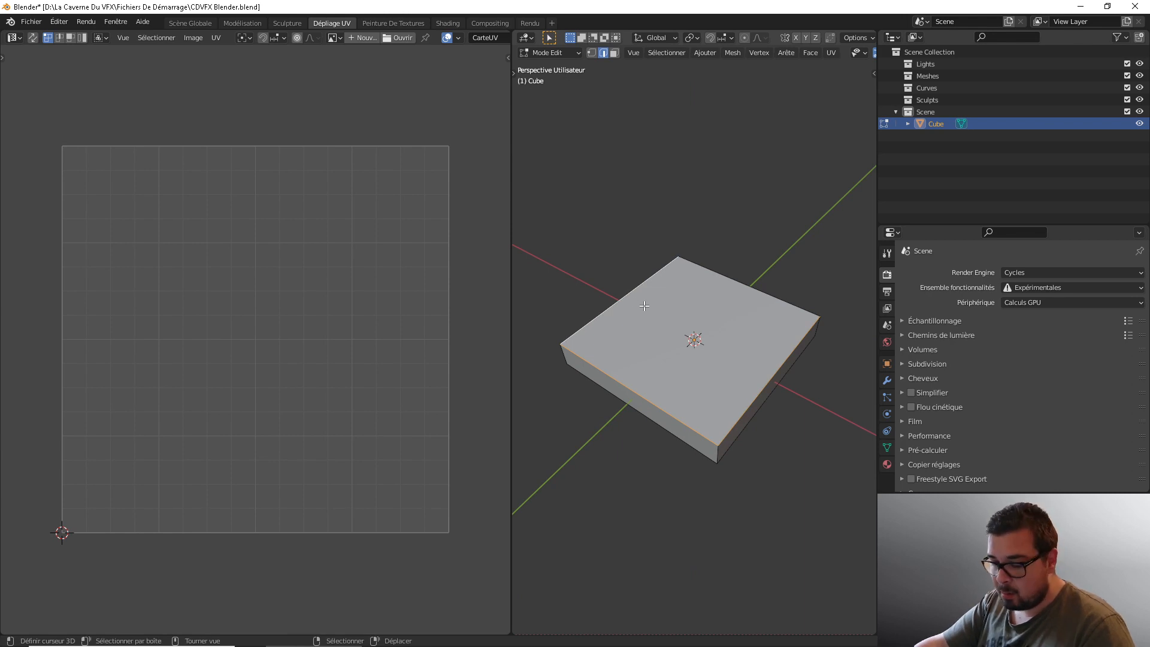
- Add the vertical corner edges of the square to the selection and mark all the selected edges as UV seams
middle_click_drag(717, 353, 629, 383)
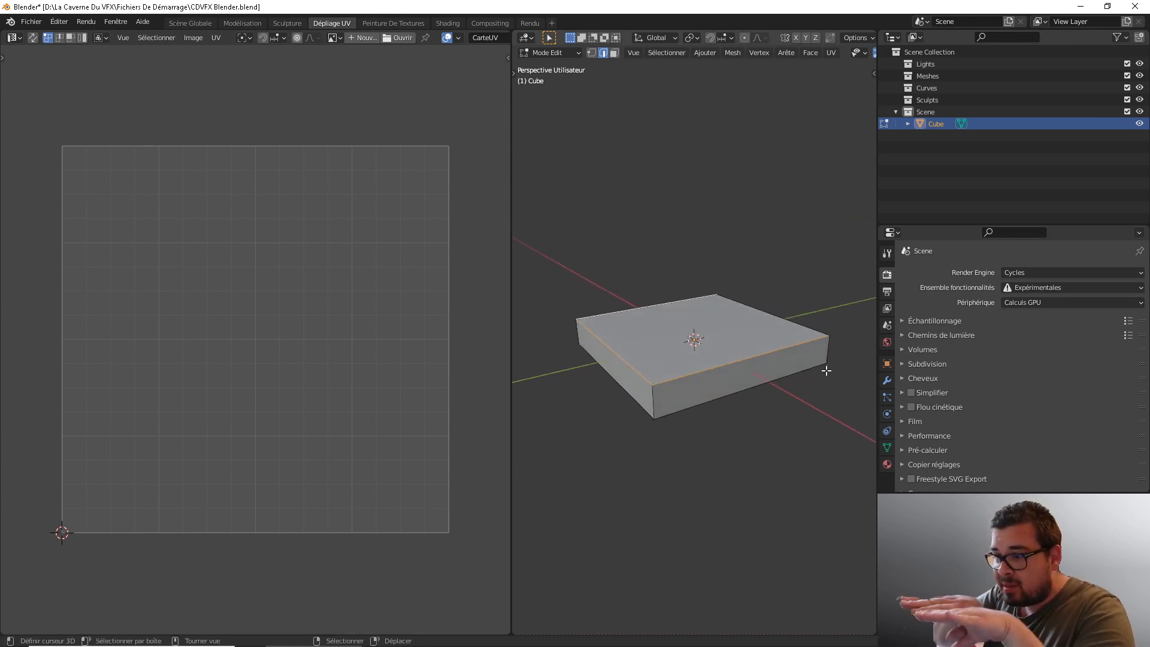
left_click(669, 401, "shift")
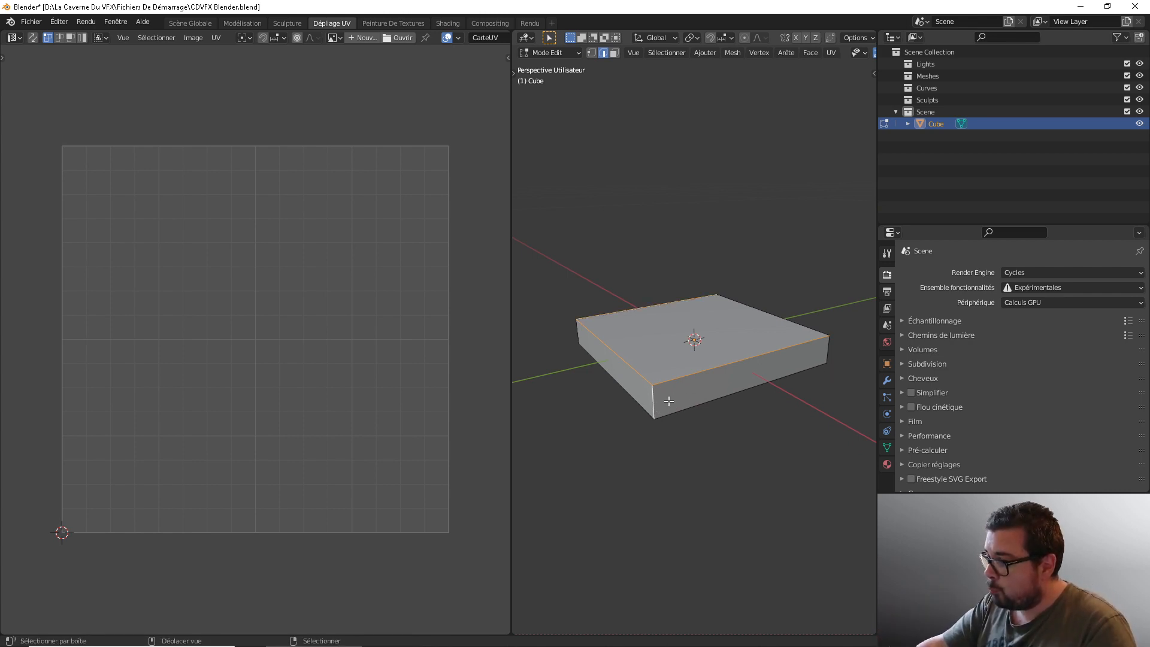
left_click(827, 357, "shift")
middle_click_drag(827, 357, 637, 357)
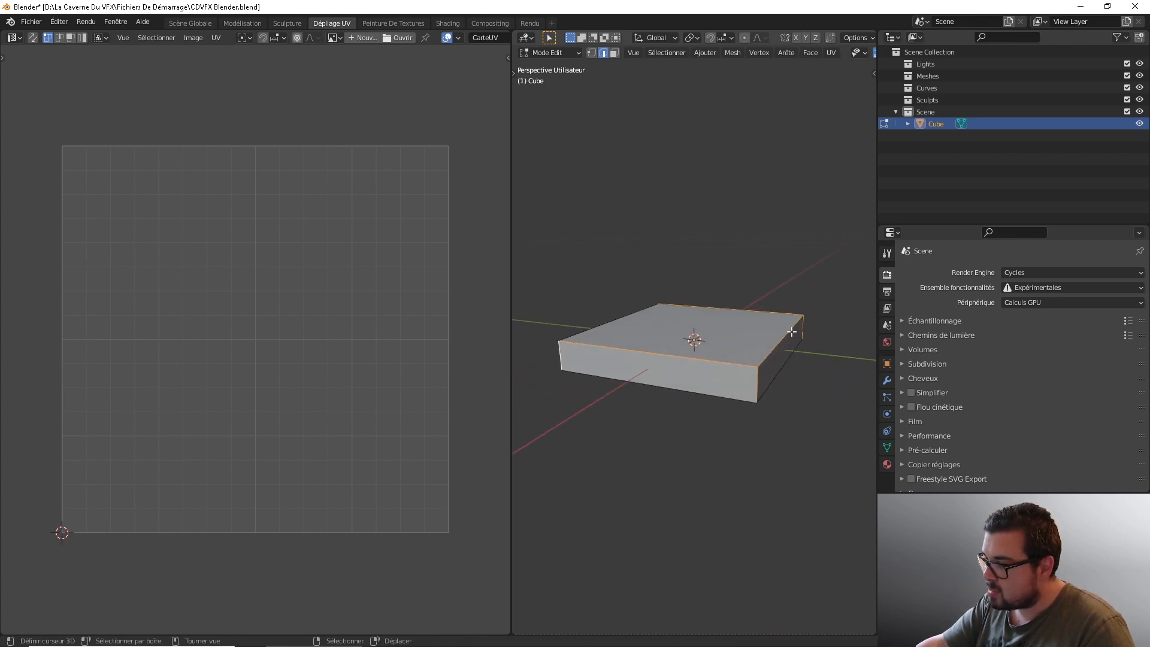
middle_click_drag(792, 332, 778, 372)
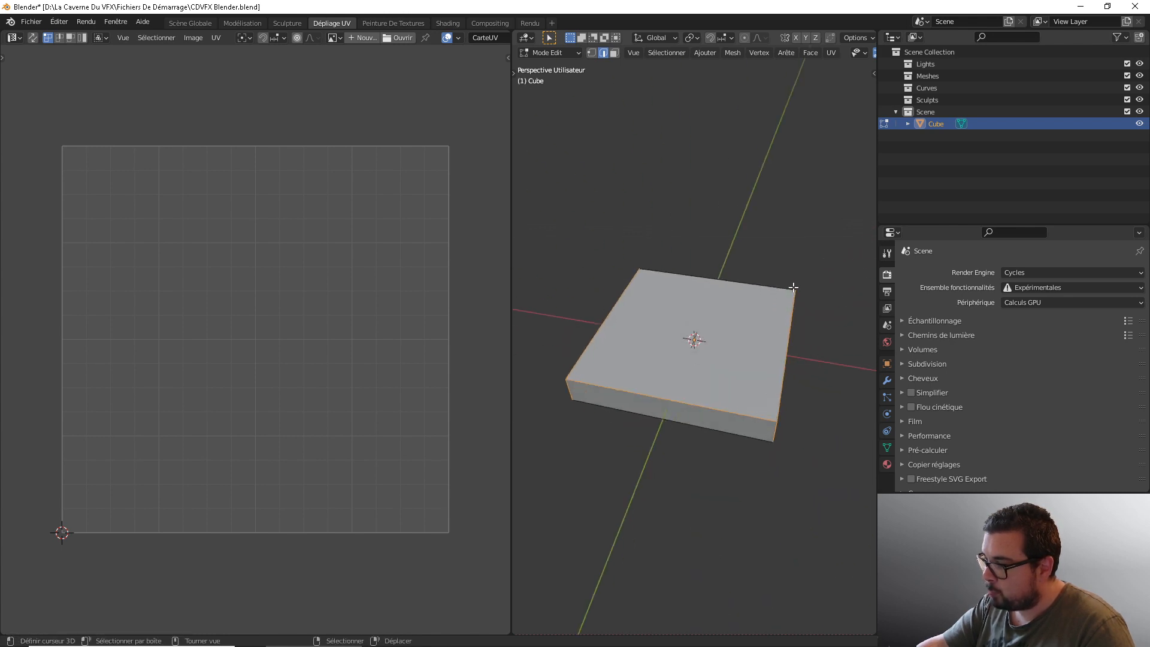
middle_click_drag(794, 287, 642, 369)
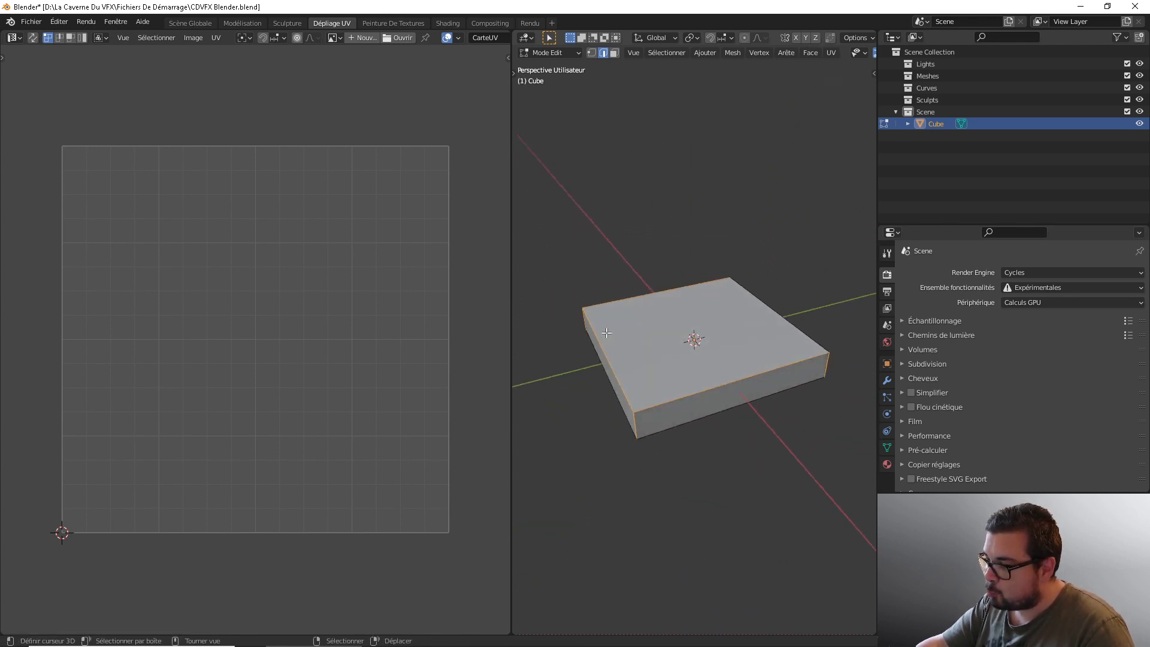
middle_click_drag(798, 272, 760, 339)
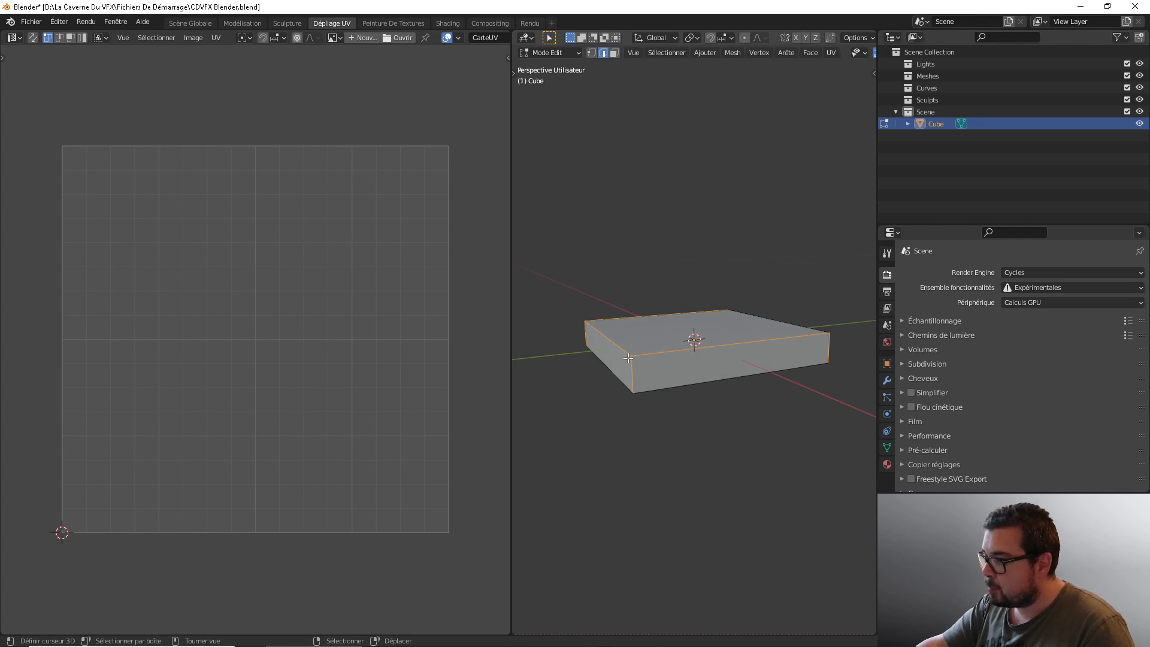
middle_click_drag(757, 413, 675, 377)
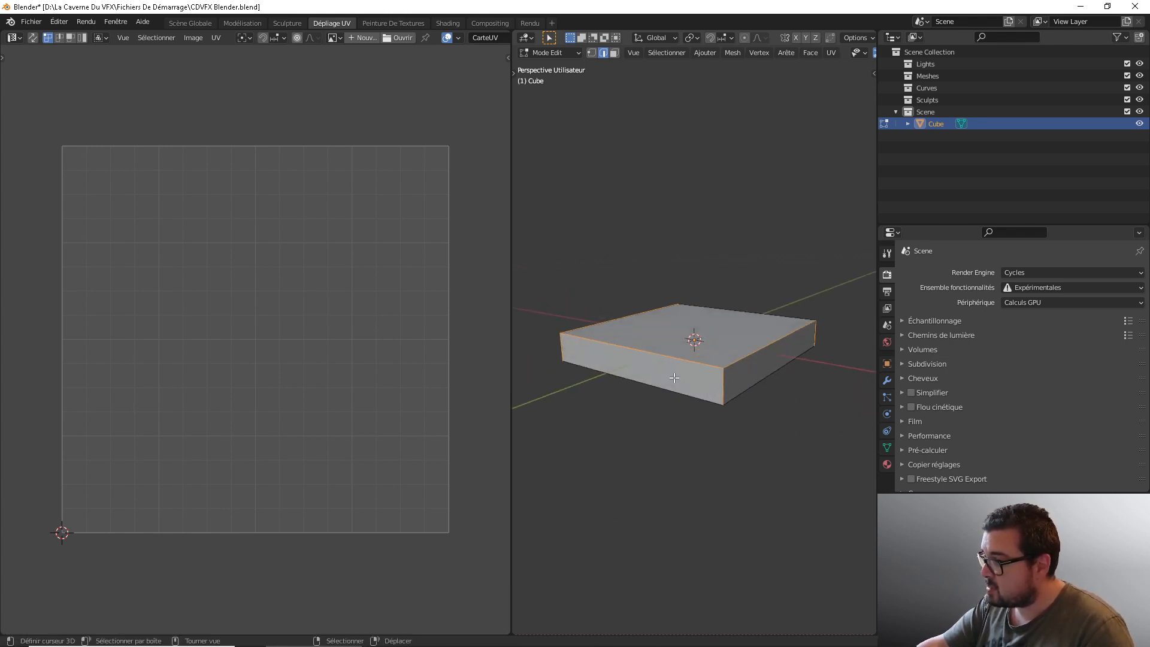
middle_click_drag(591, 392, 559, 348)
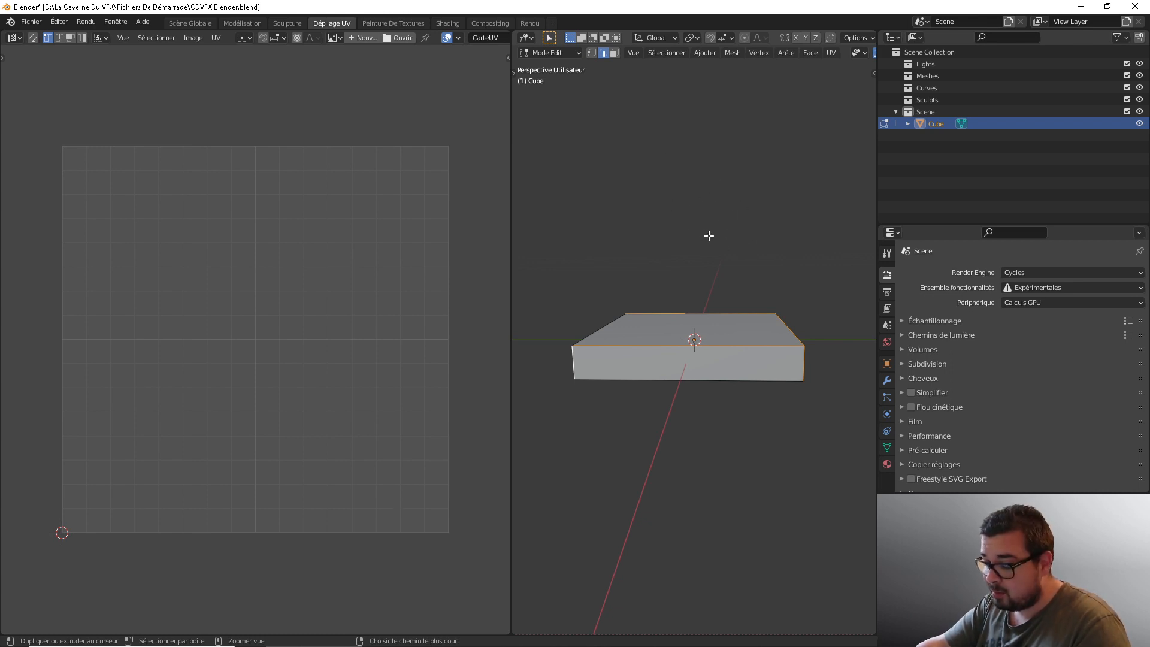
key("ctrl+e")
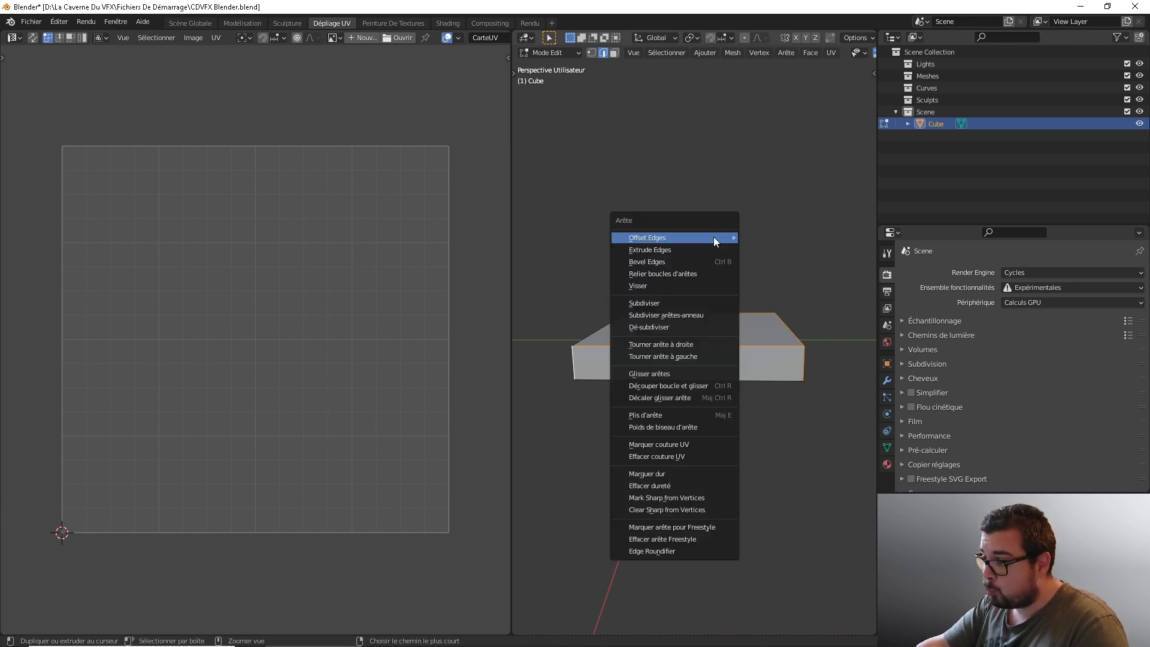
left_click(678, 445)
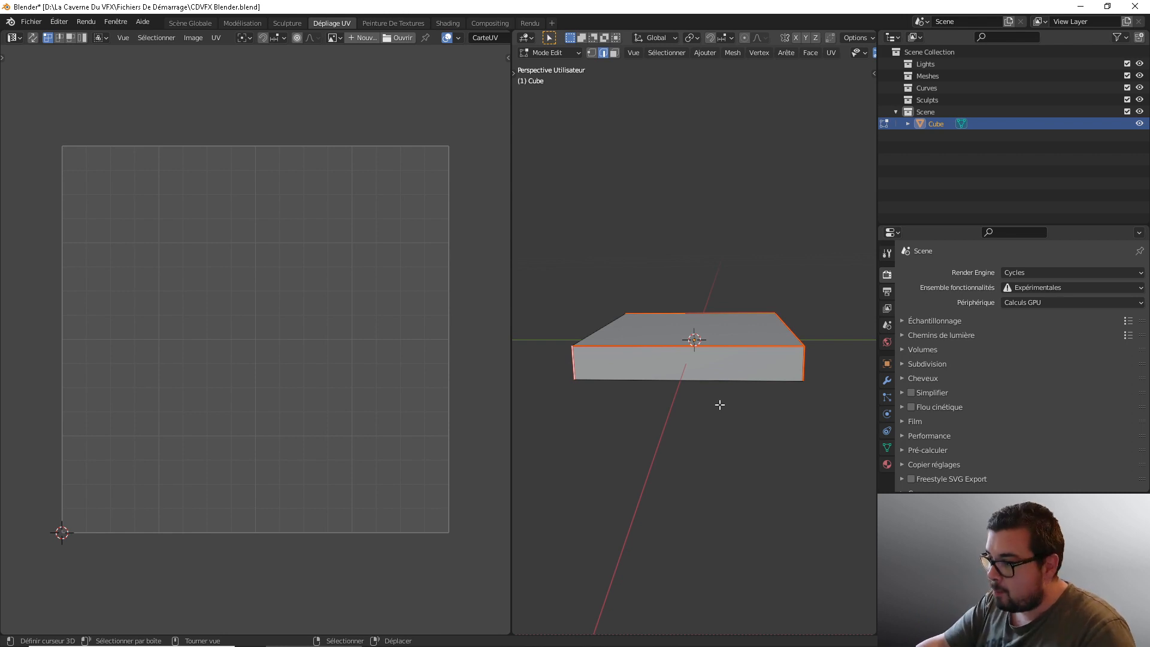
- Toggle the whole mesh's selection on and off to show and hide its UV layout in the UV editor
key("a")
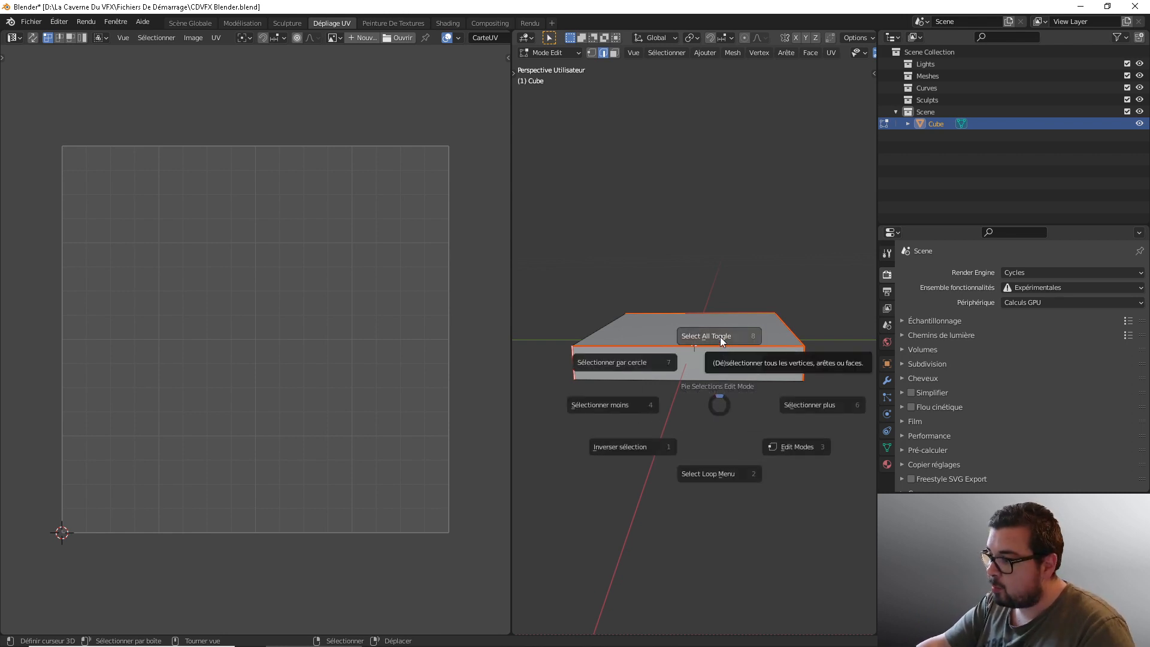
left_click(722, 342)
key("a")
left_click(714, 288)
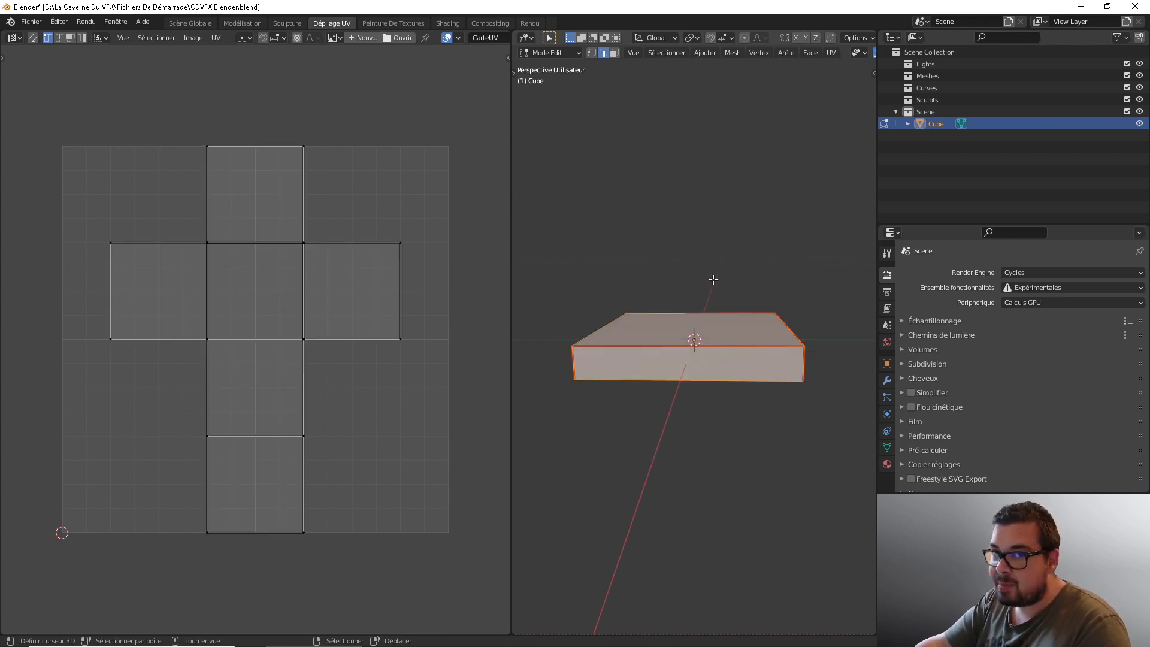
key("a")
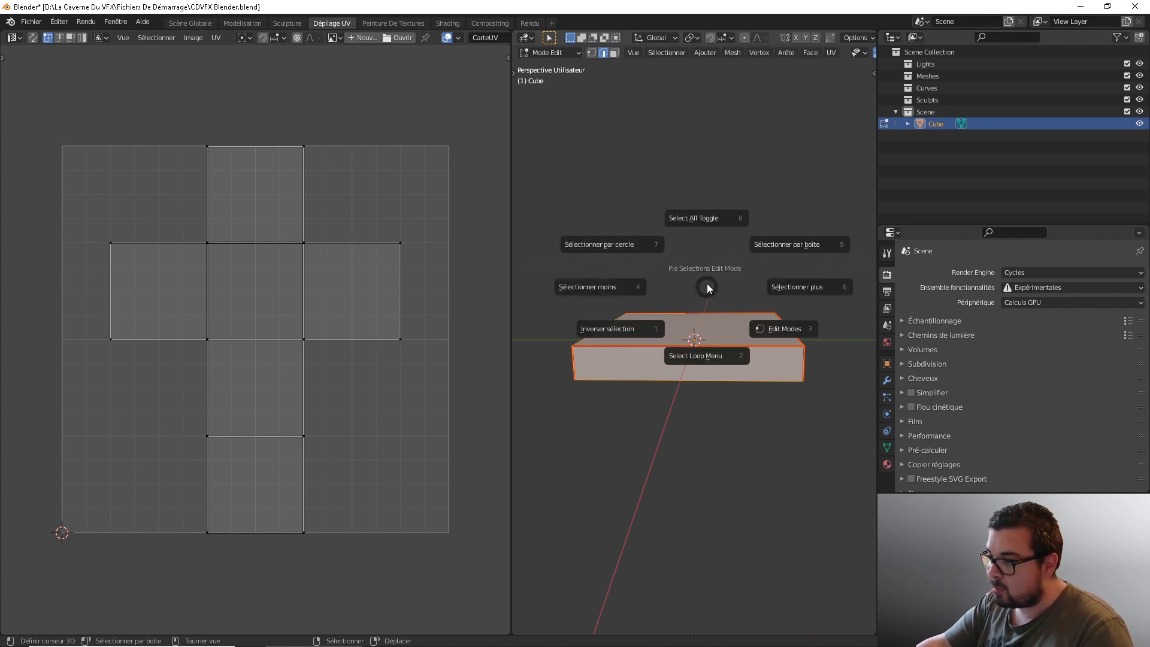
left_click(705, 222)
key("a")
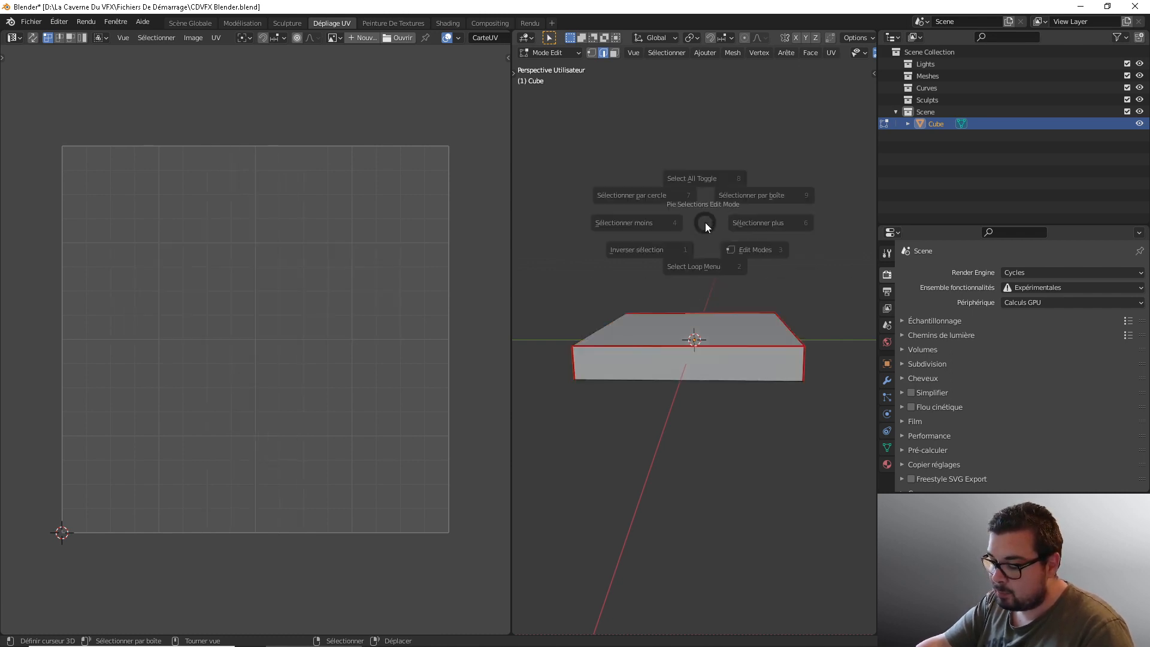
left_click(703, 179)
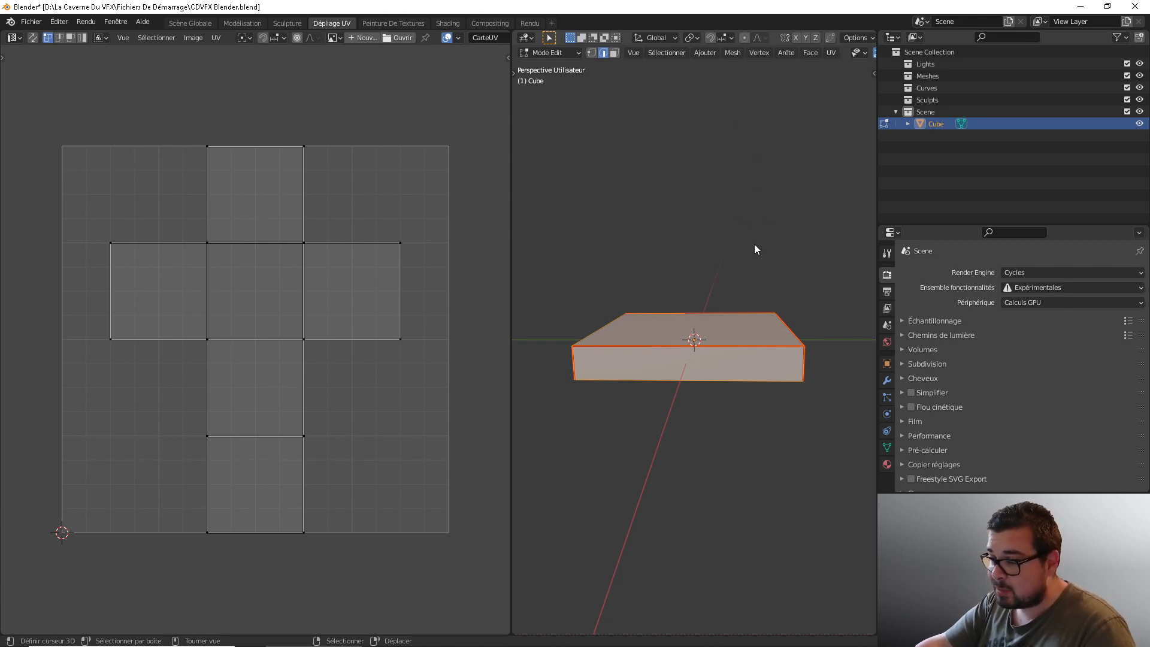
key("a")
left_click(754, 121)
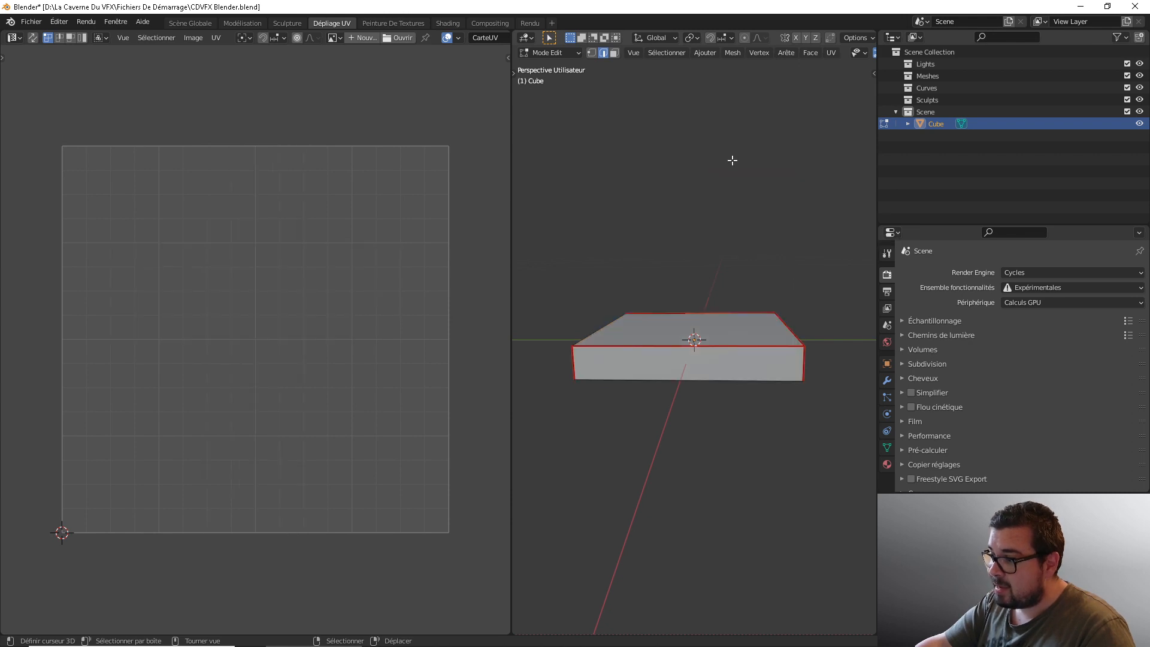
- Select the whole mesh and unwrap it along the marked seams
key("a")
left_click(735, 99)
key("u")
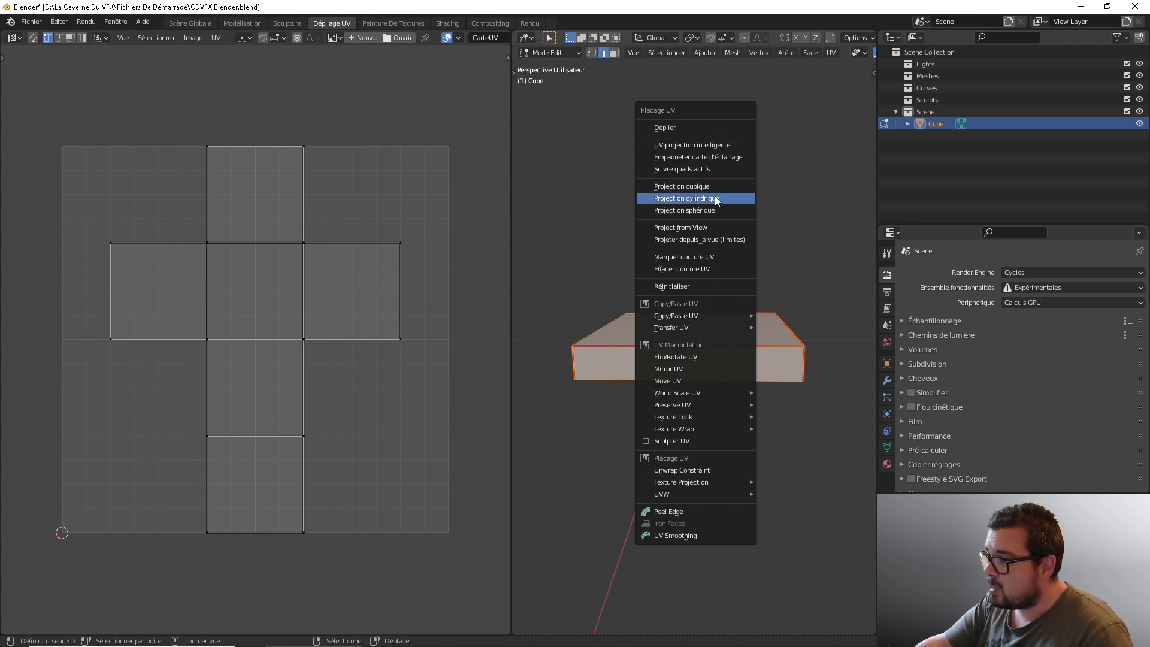
left_click(683, 127)
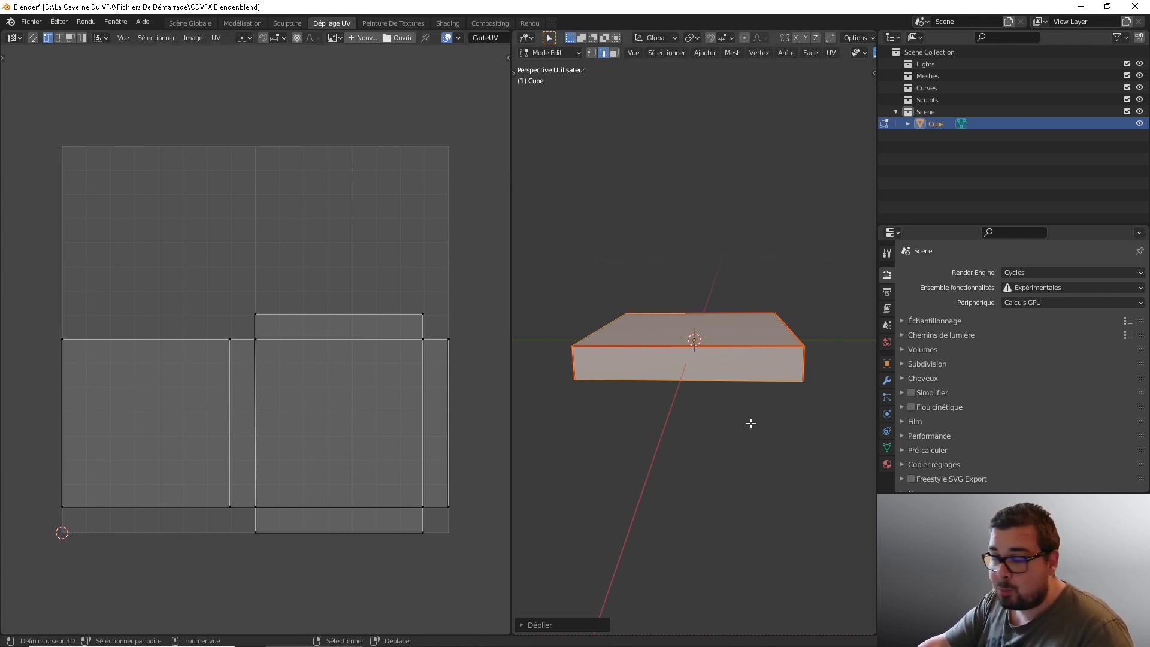
- Return to the Scène Globale workspace and put the square back in Object Mode
middle_click_drag(750, 422, 728, 372)
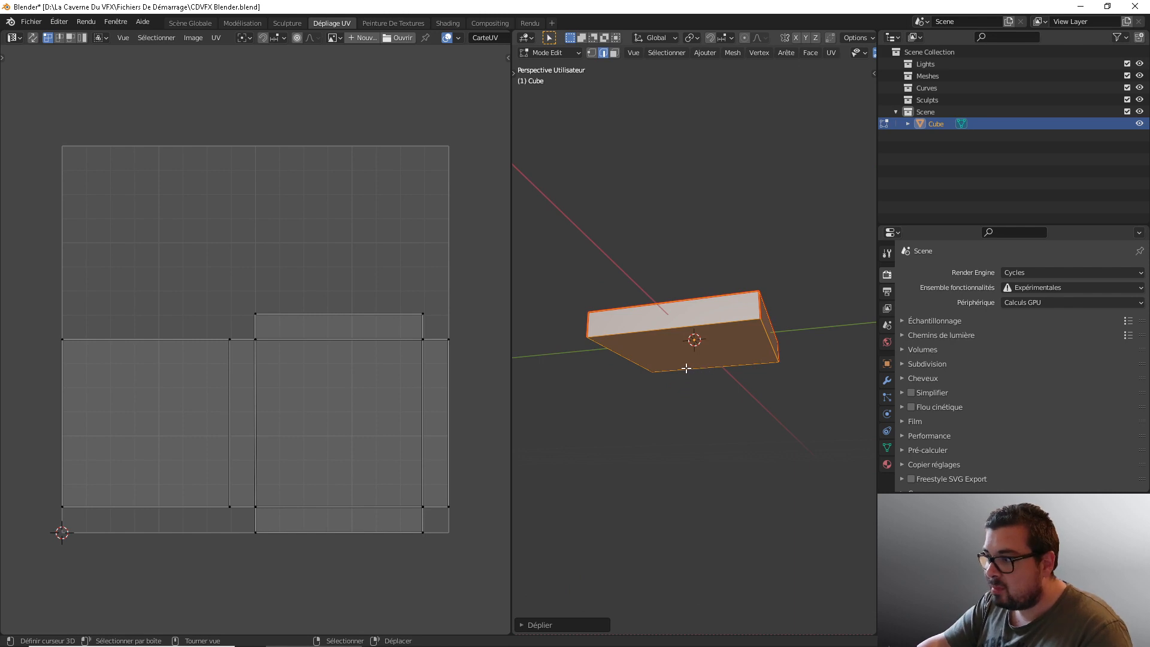
middle_click_drag(686, 368, 719, 333)
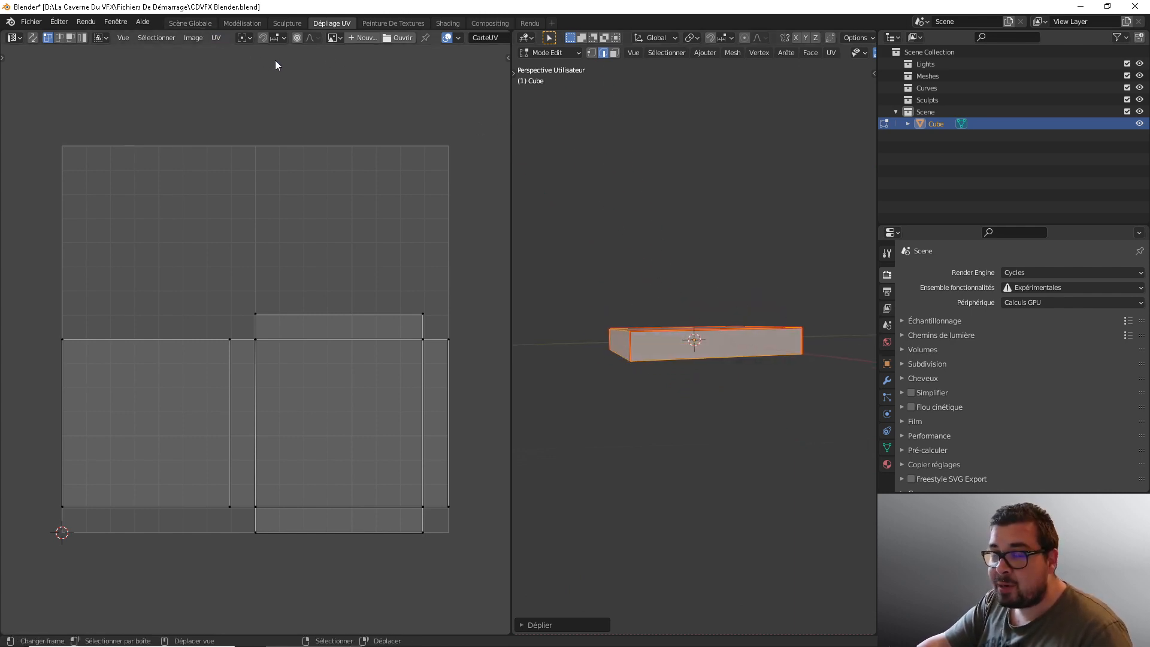
left_click(204, 24)
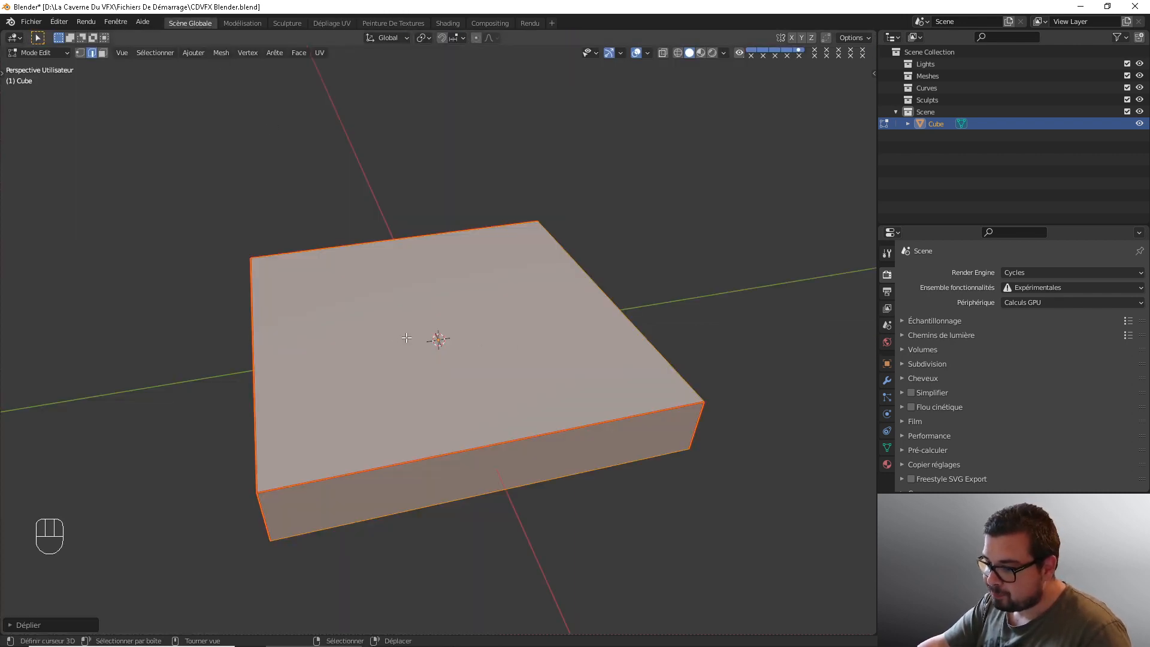
middle_click_drag(431, 326, 432, 290)
left_click(48, 54)
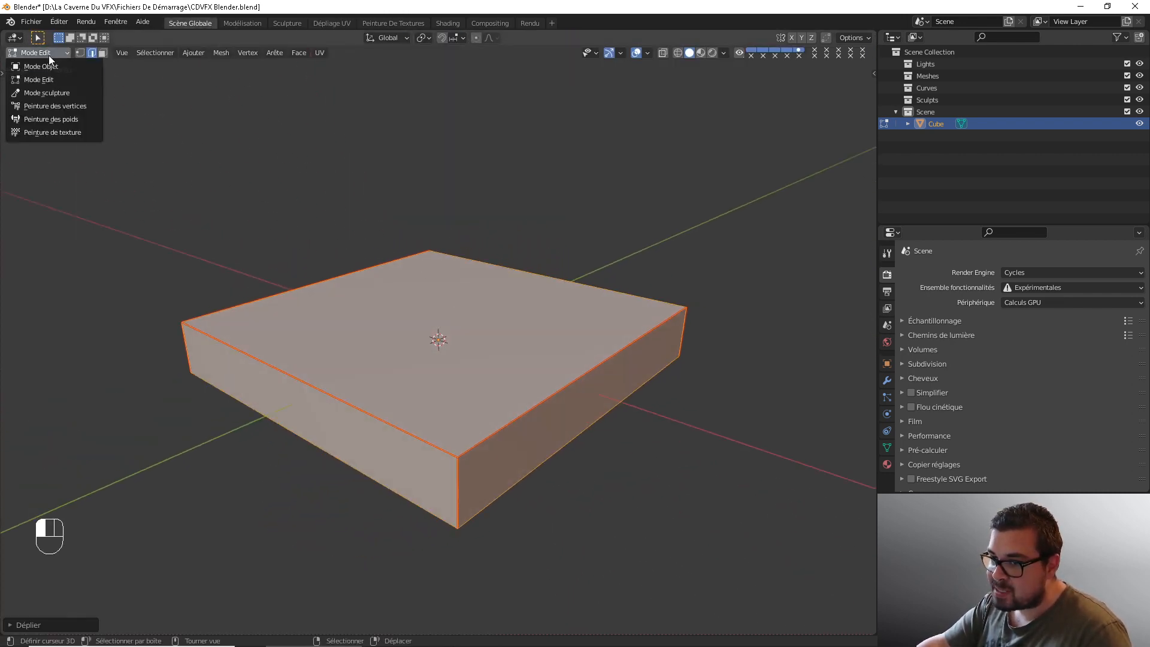
left_click(48, 67)
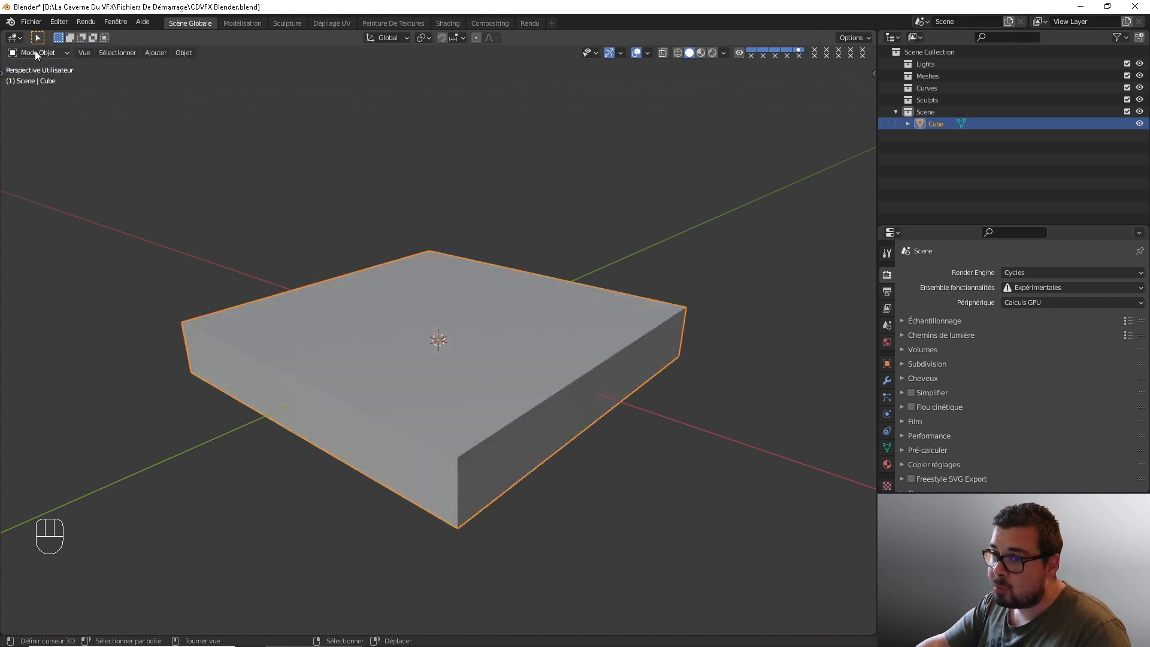
middle_click_drag(530, 411, 496, 327)
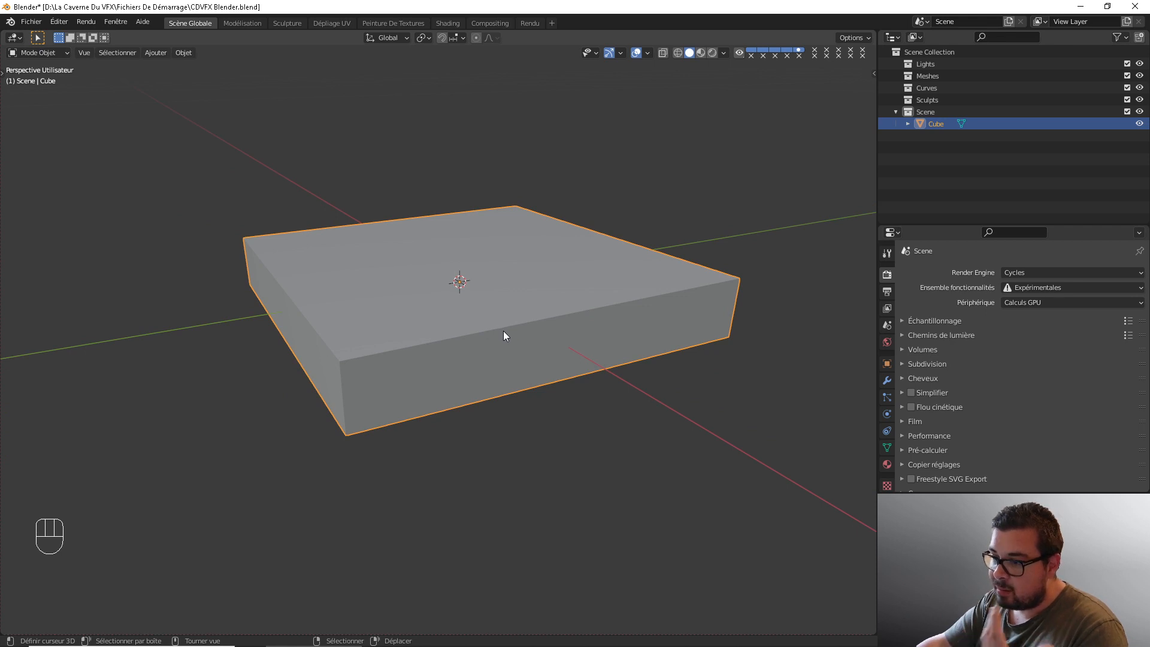
mouse_move(482, 336)
middle_mouse_down()
mouse_move(507, 334)
mouse_move(449, 343)
mouse_move(454, 322)
mouse_move(491, 333)
middle_mouse_up()
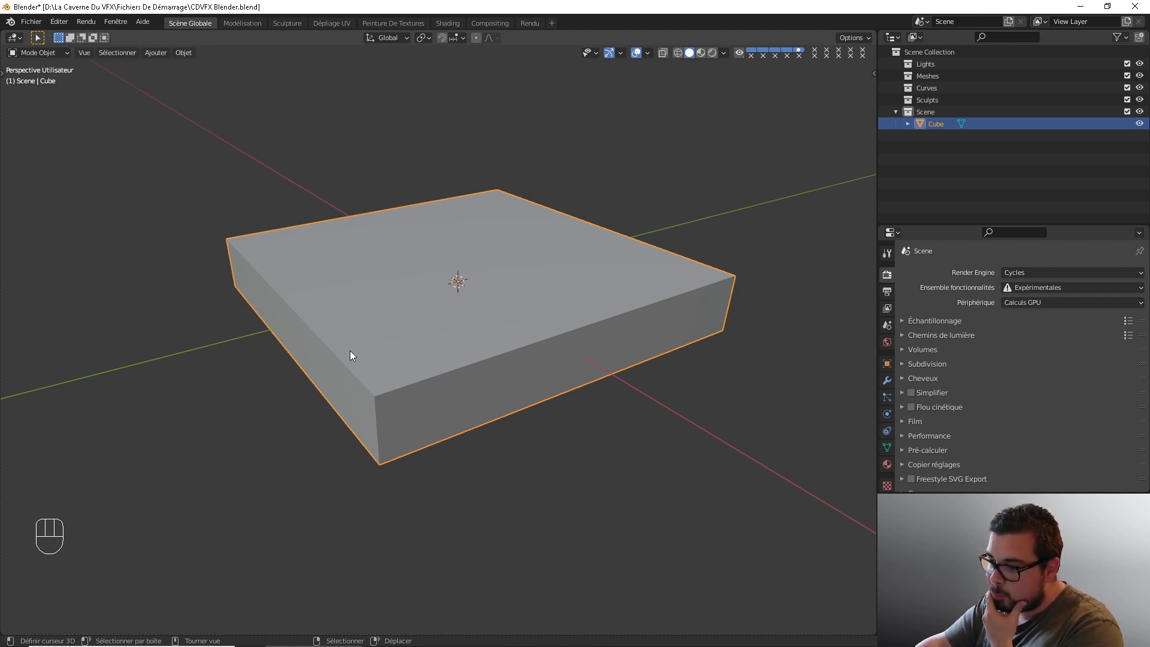
middle_click_drag(238, 250, 484, 324)
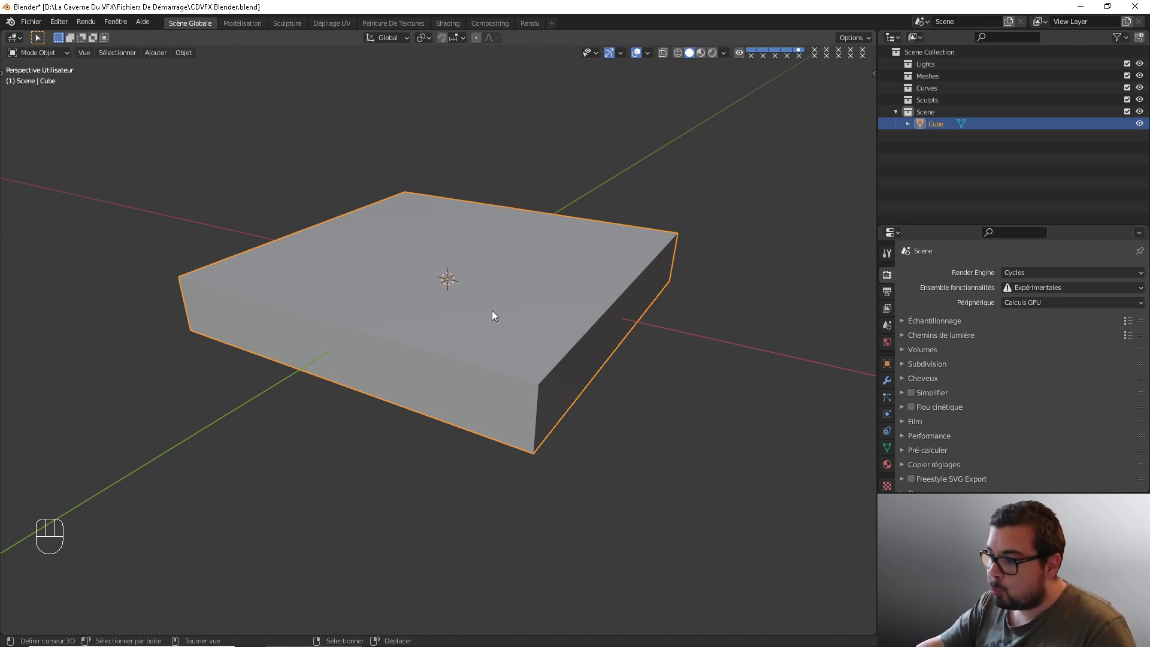
middle_click_drag(531, 249, 650, 249)
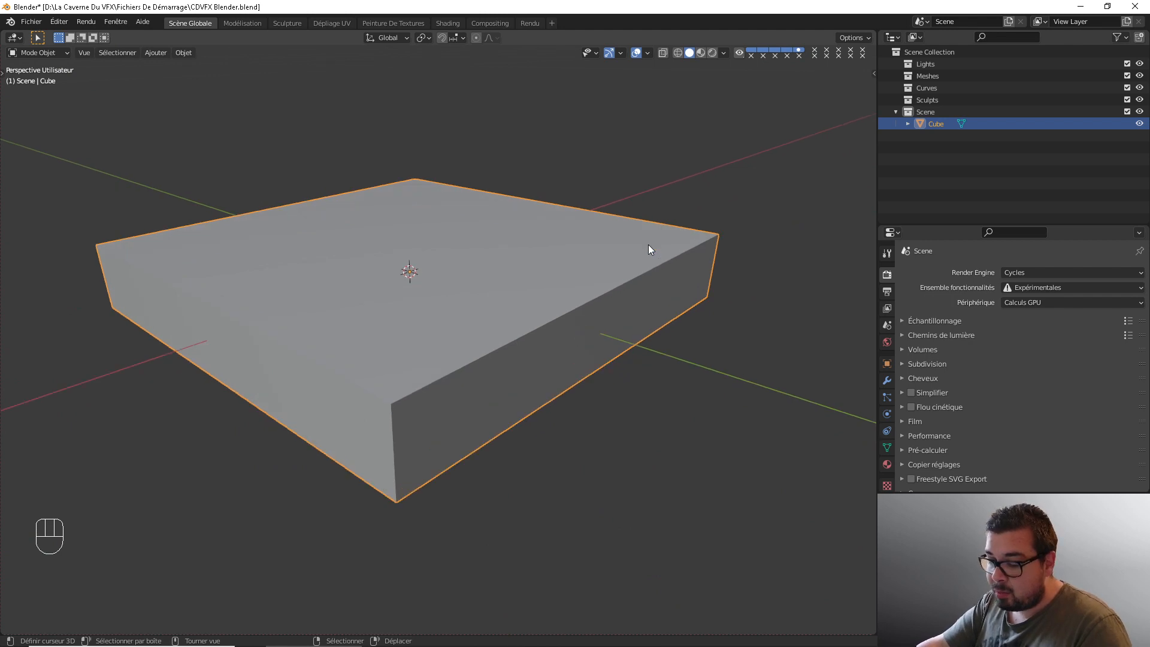
- Bevel the square's selected top and vertical corner edges with a width of 2 mm
key("Tab")
scroll(575, 256, "down", 1)
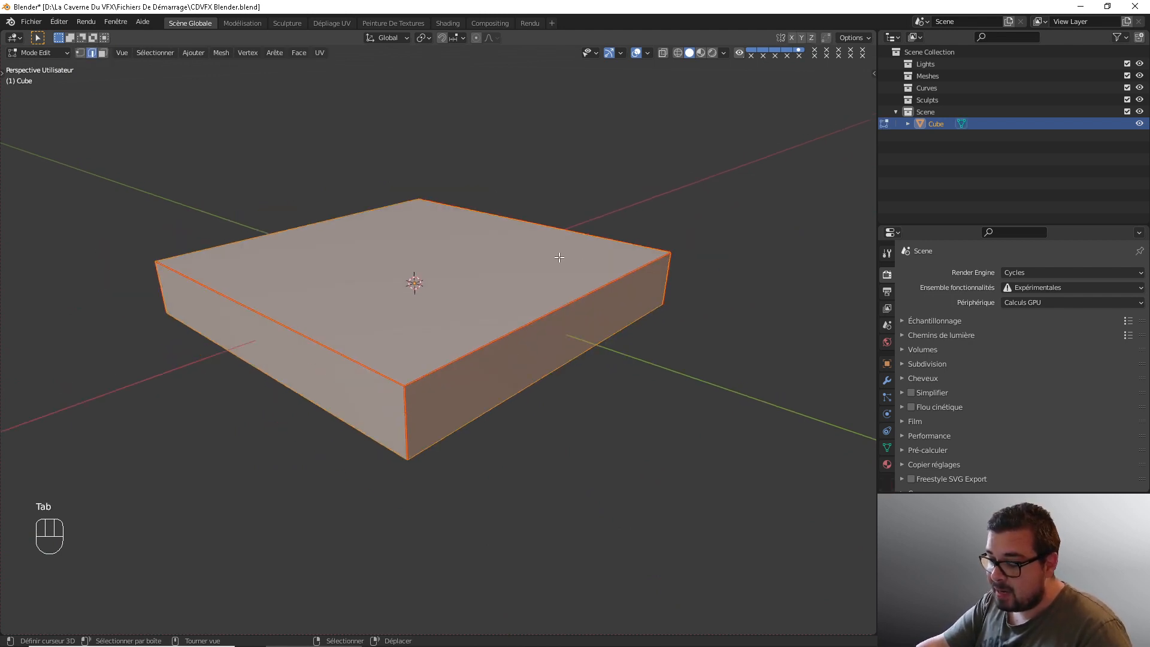
key("ctrl+b")
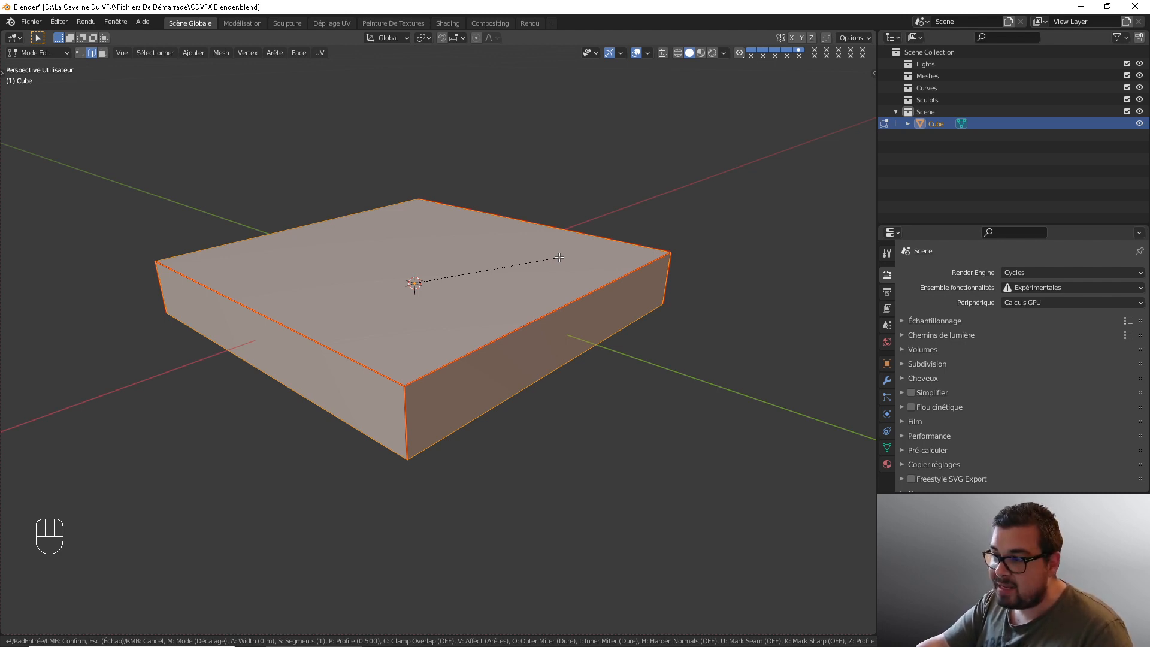
left_click(560, 257)
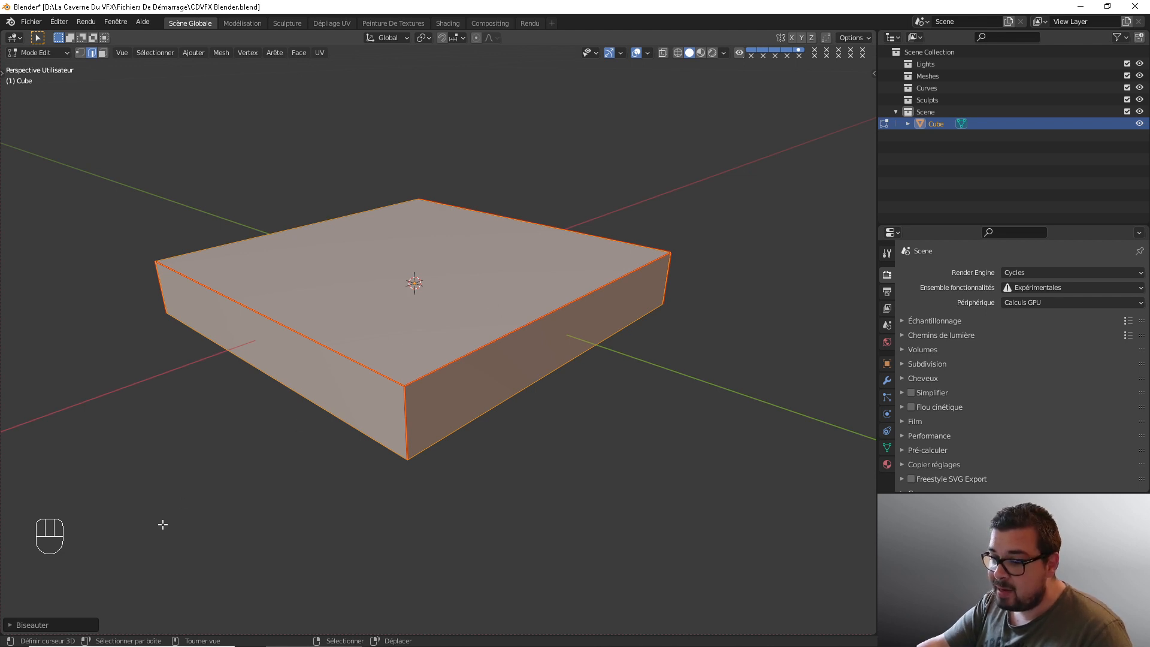
left_click(9, 626)
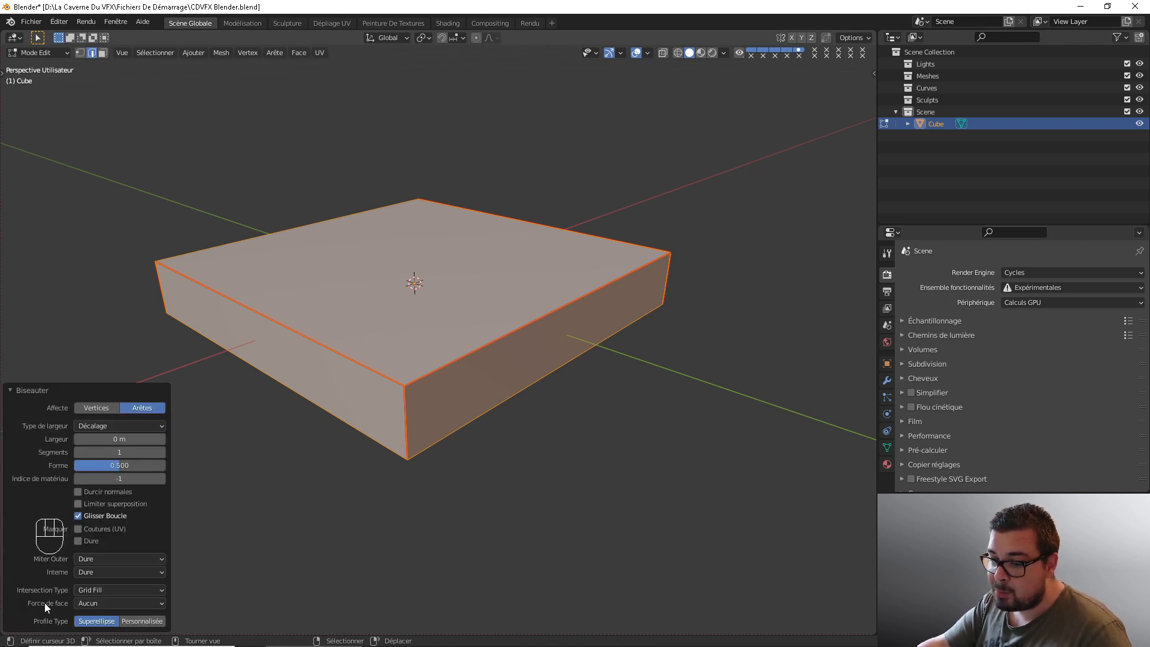
left_click(122, 438)
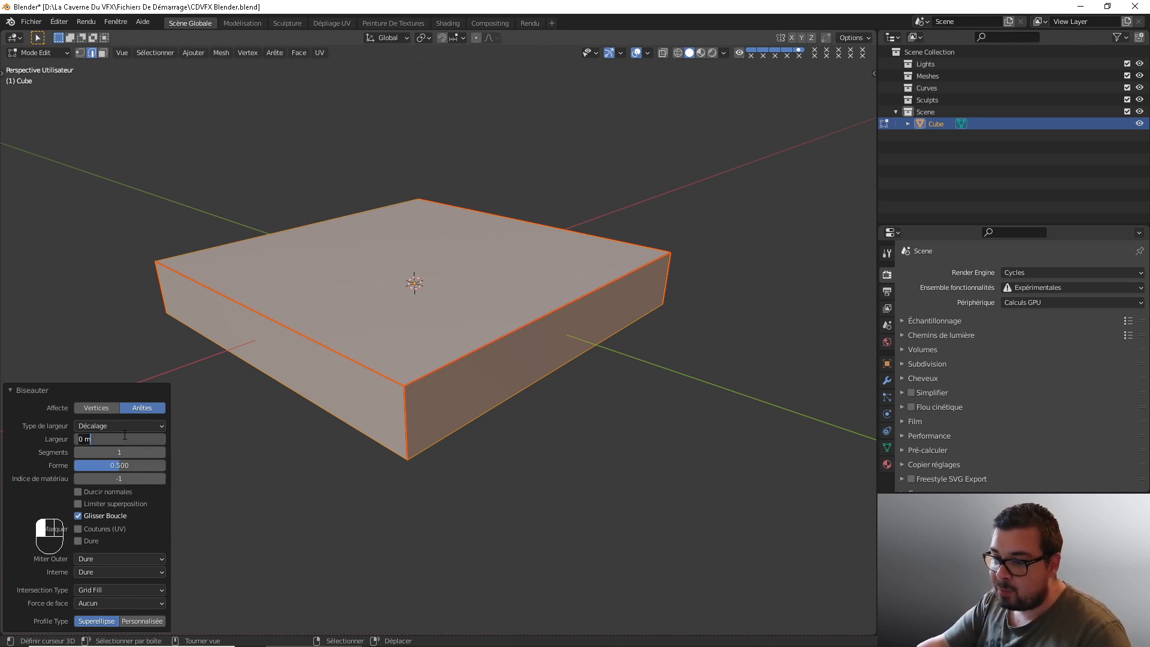
type("2")
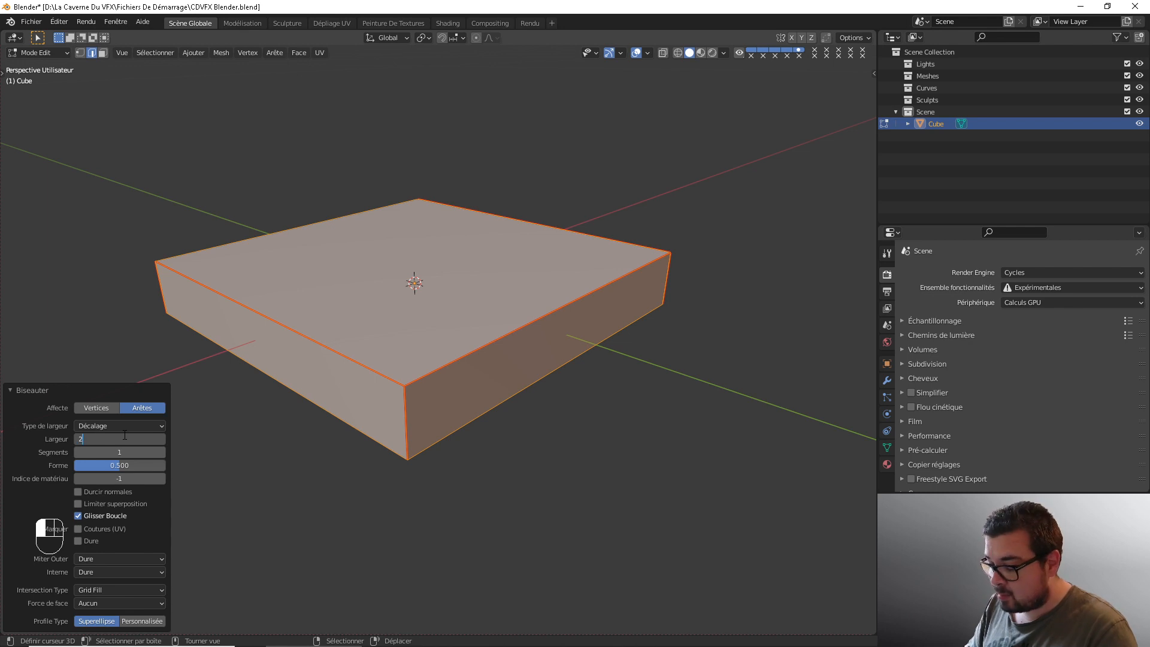
type("mm")
key("Return")
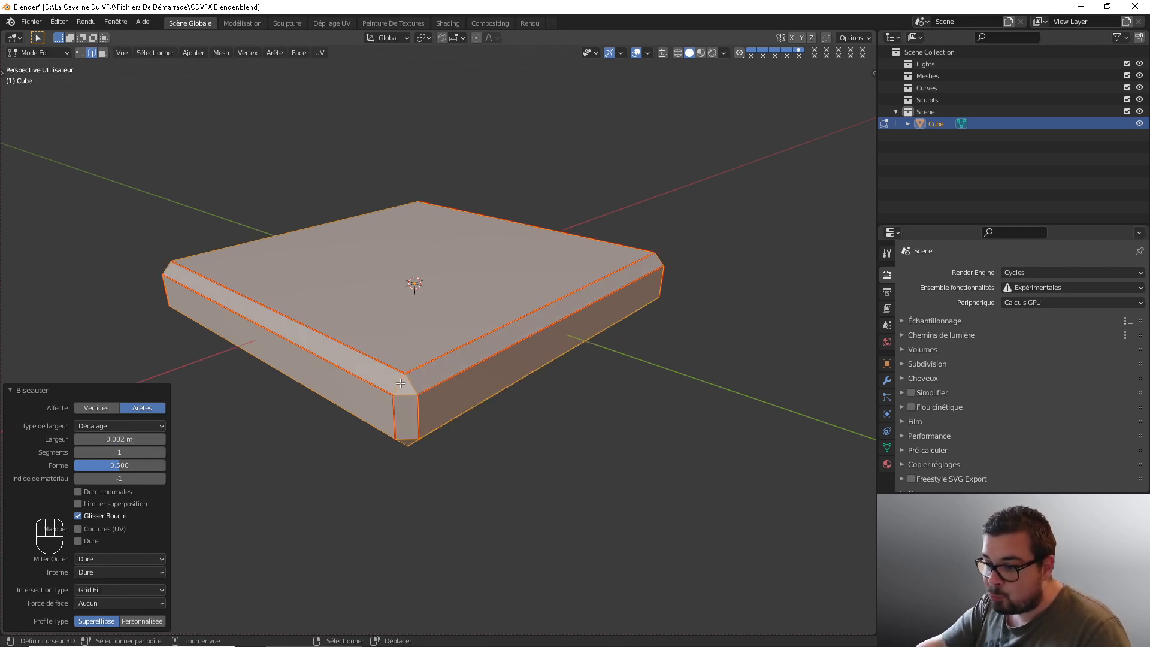
- Set the bevel width to 0.0002 m, inspect the bevelled corner and return the square to Object Mode
left_click(118, 439)
left_click(94, 439)
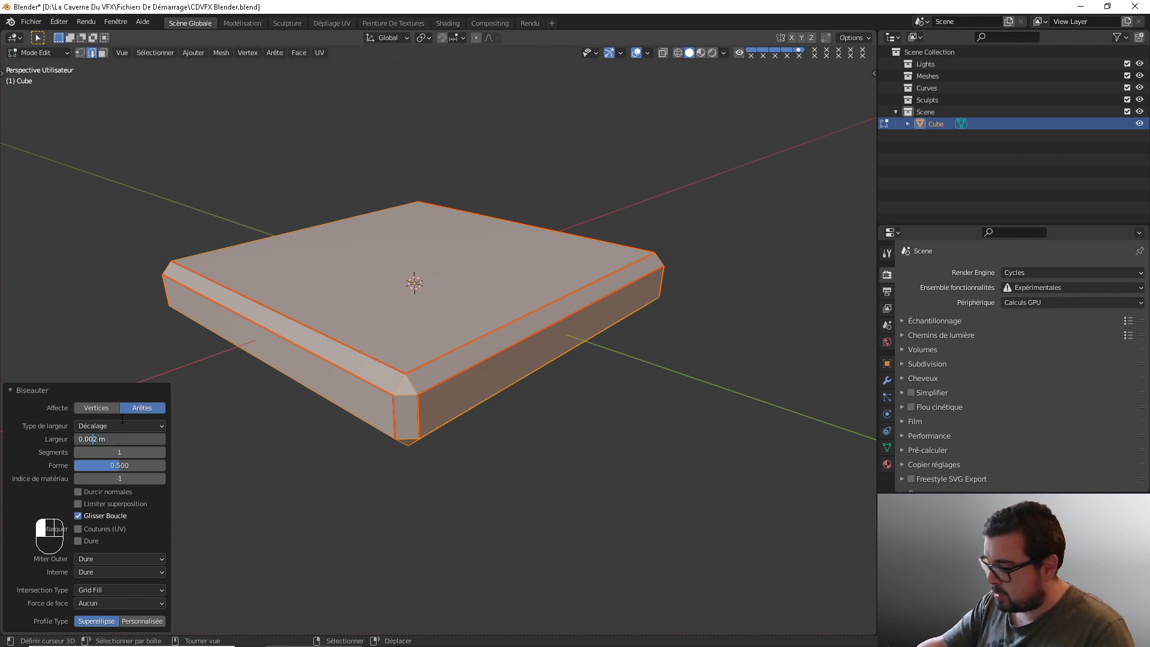
type("0")
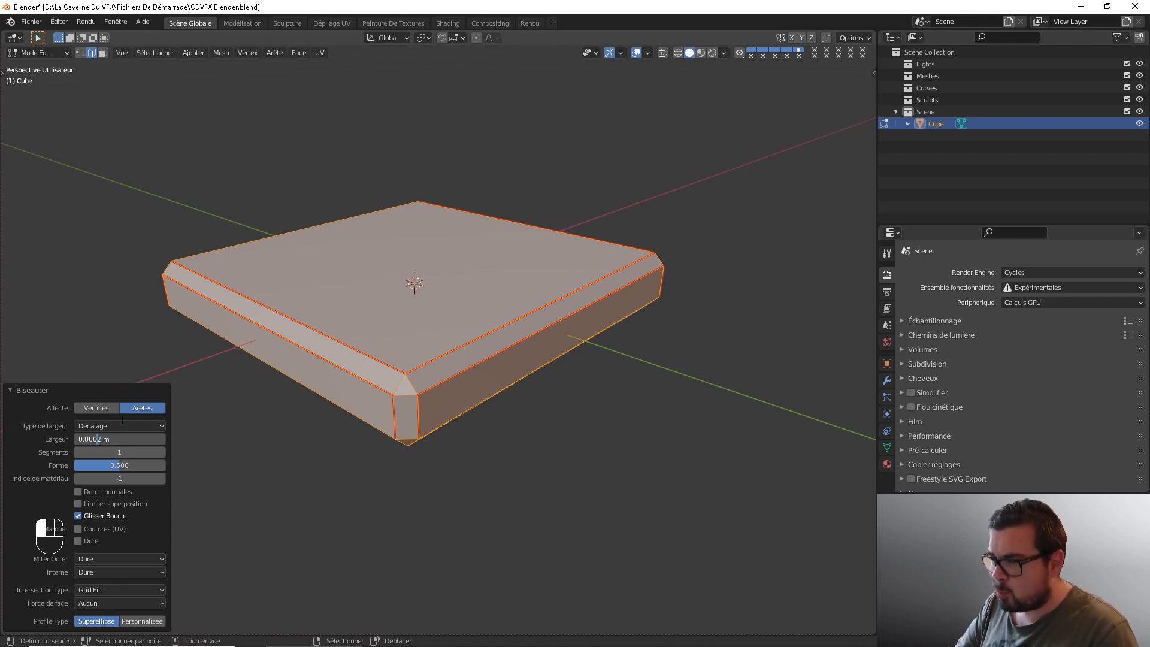
key("Return")
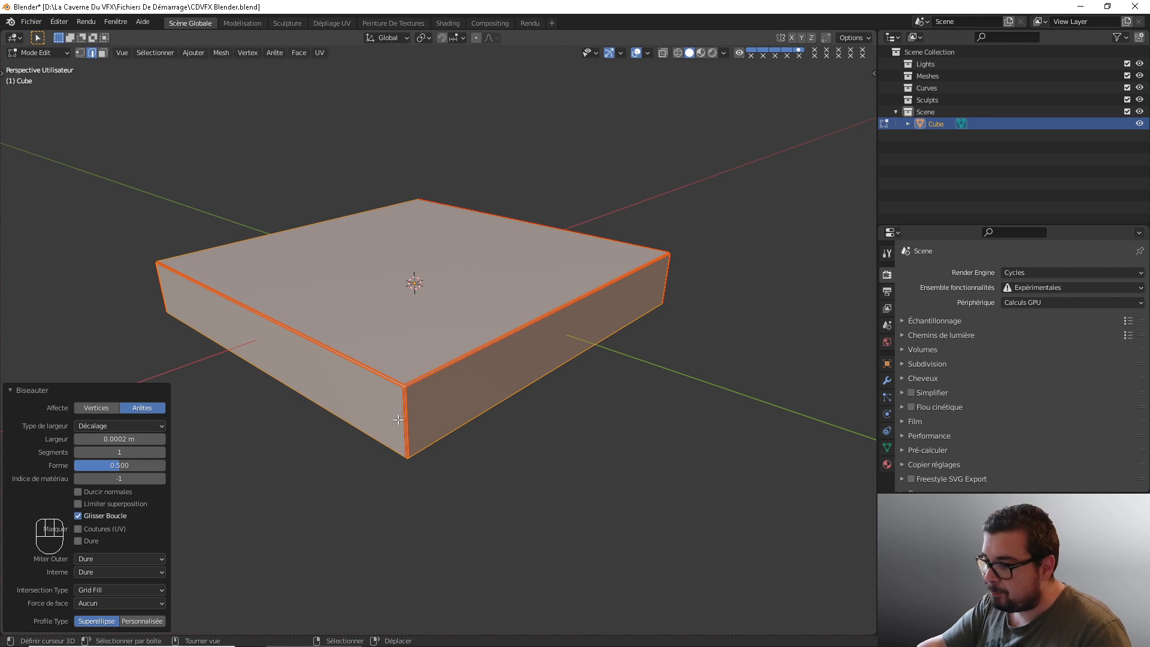
scroll(429, 413, "up", 2)
scroll(468, 372, "up", 1)
middle_click_drag(468, 372, 494, 378)
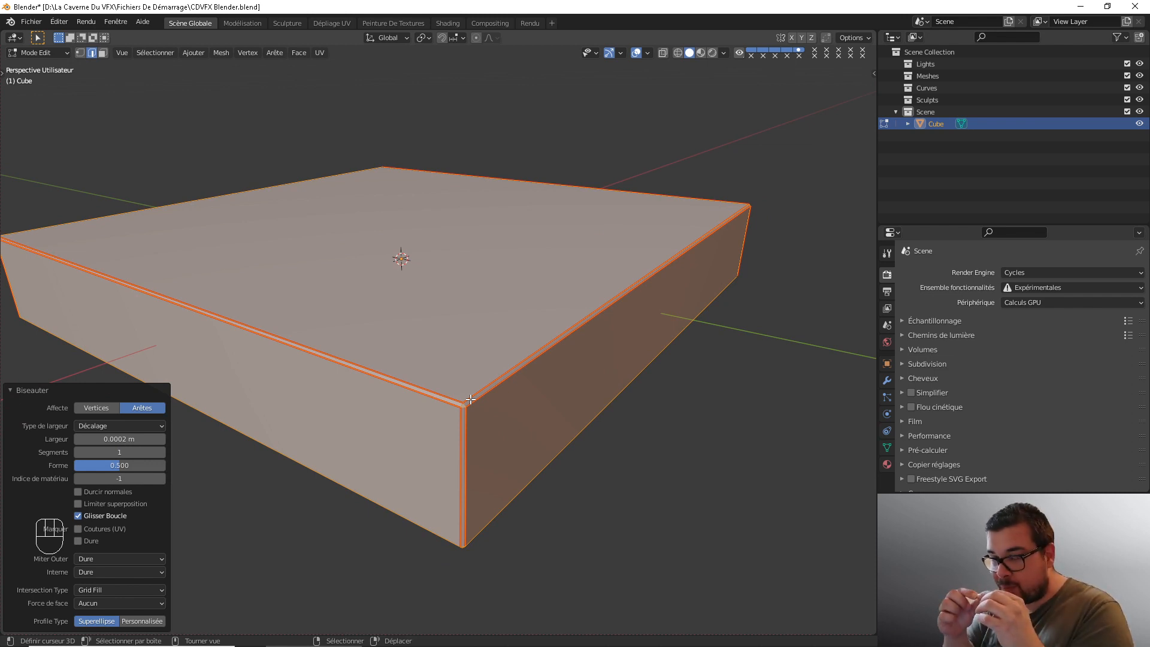
key("Tab")
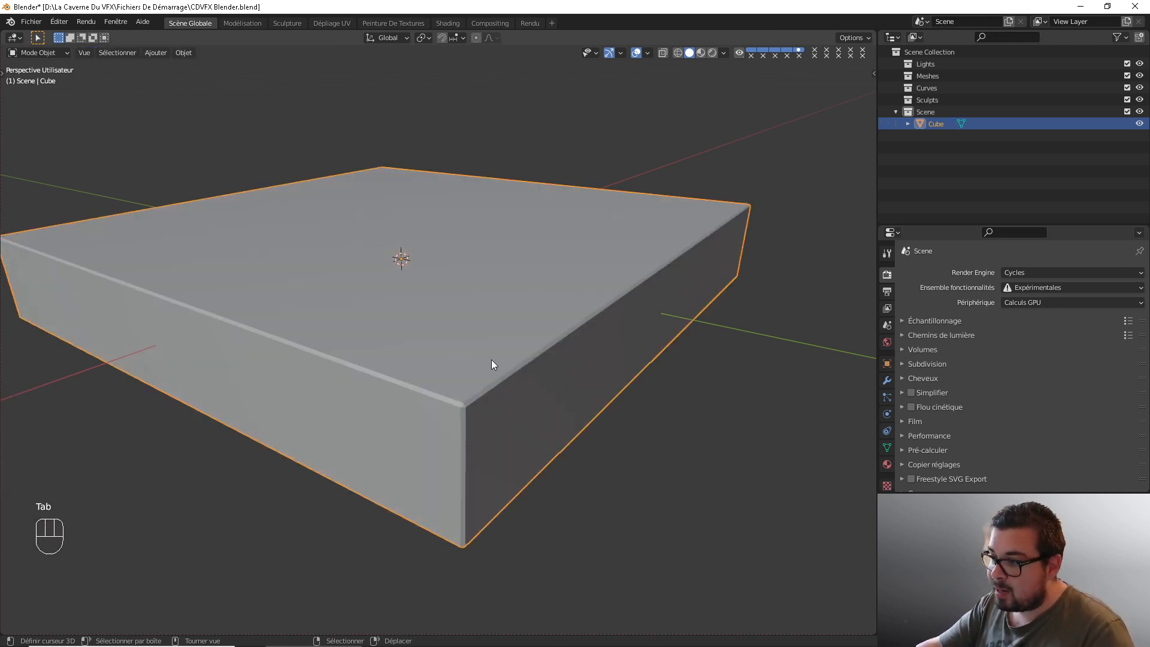
- Apply smooth shading (Ombrage lissé) to the bevelled square
middle_click_drag(423, 267, 366, 287)
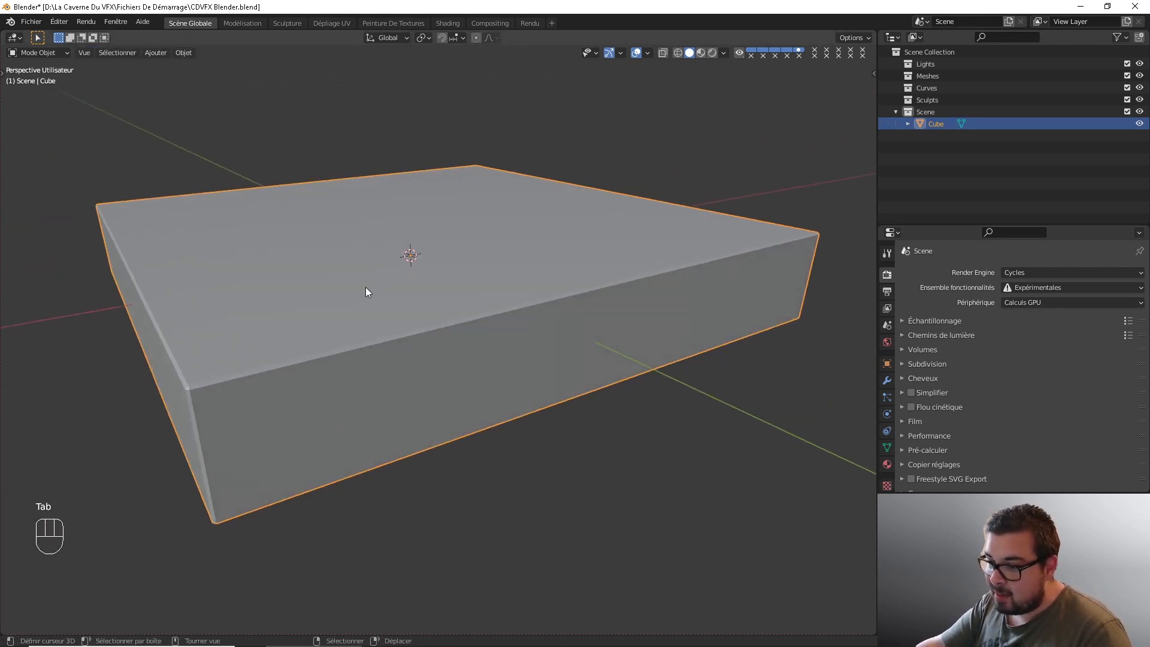
scroll(365, 292, "down", 2)
scroll(365, 288, "up", 2)
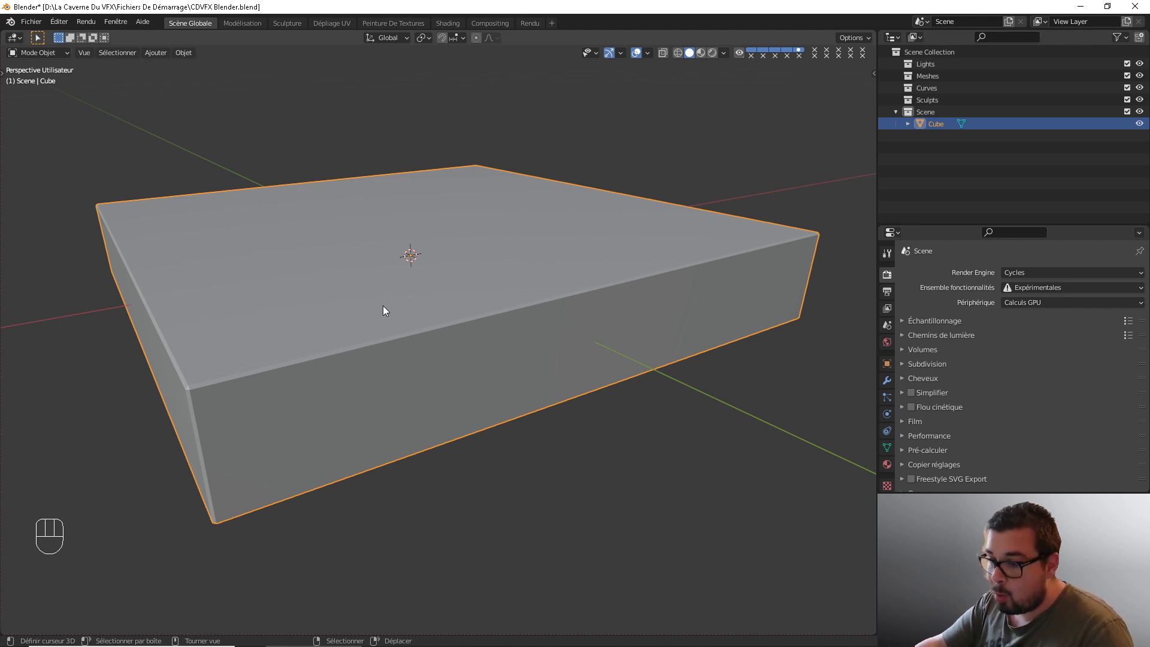
key("w")
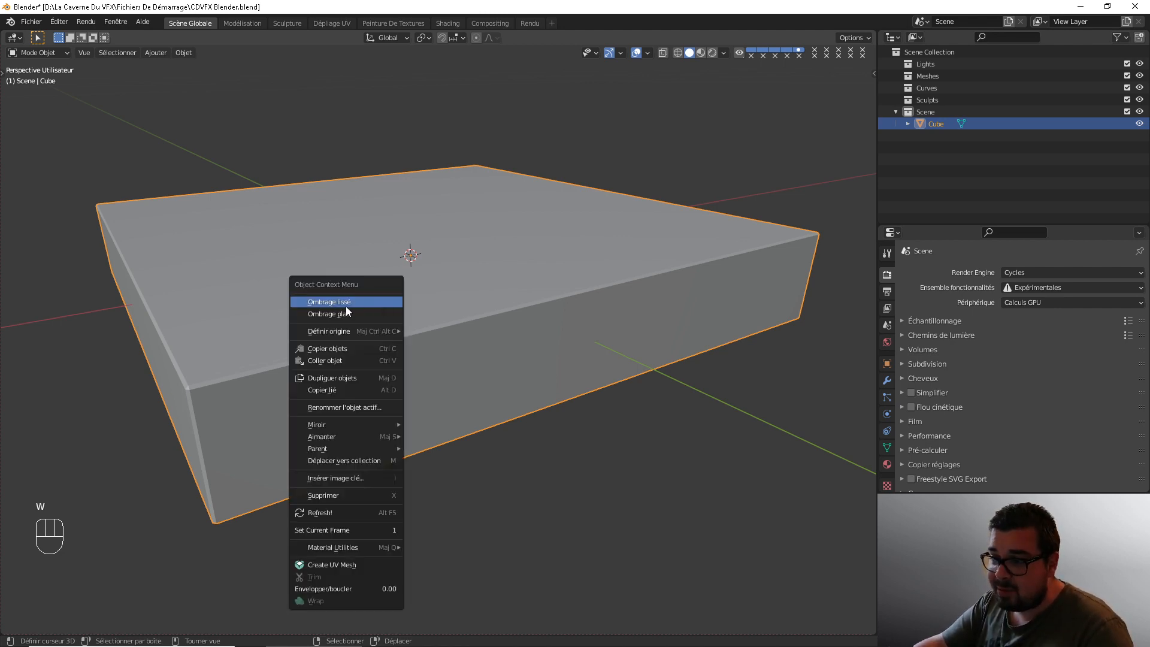
left_click(347, 303)
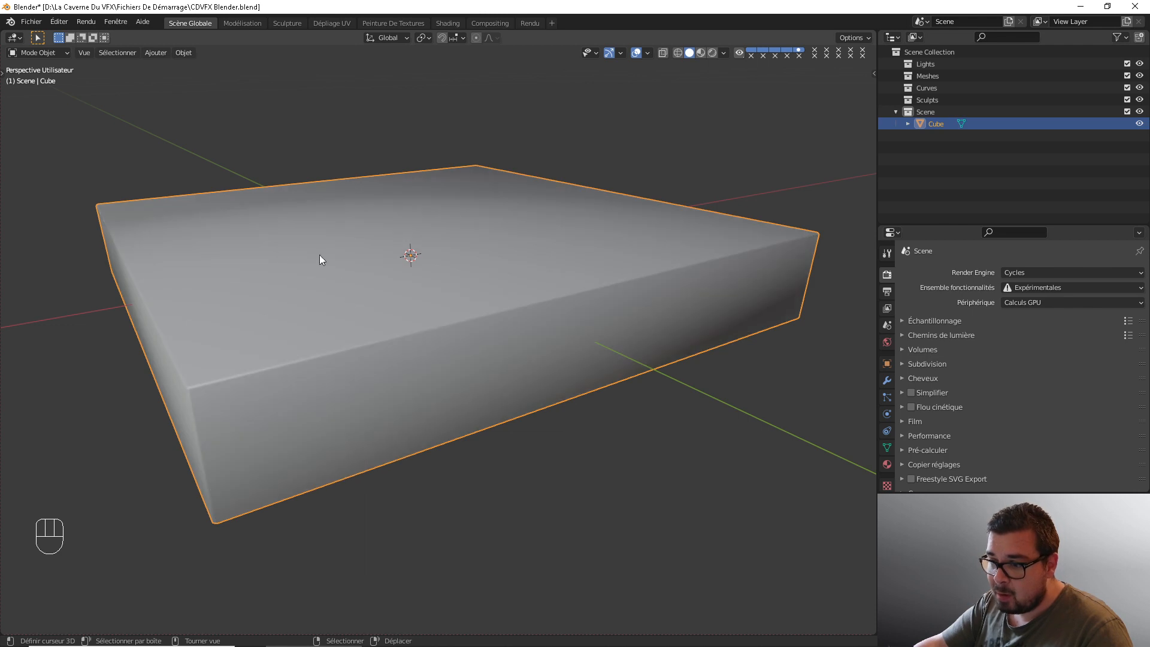
middle_click_drag(318, 254, 331, 271)
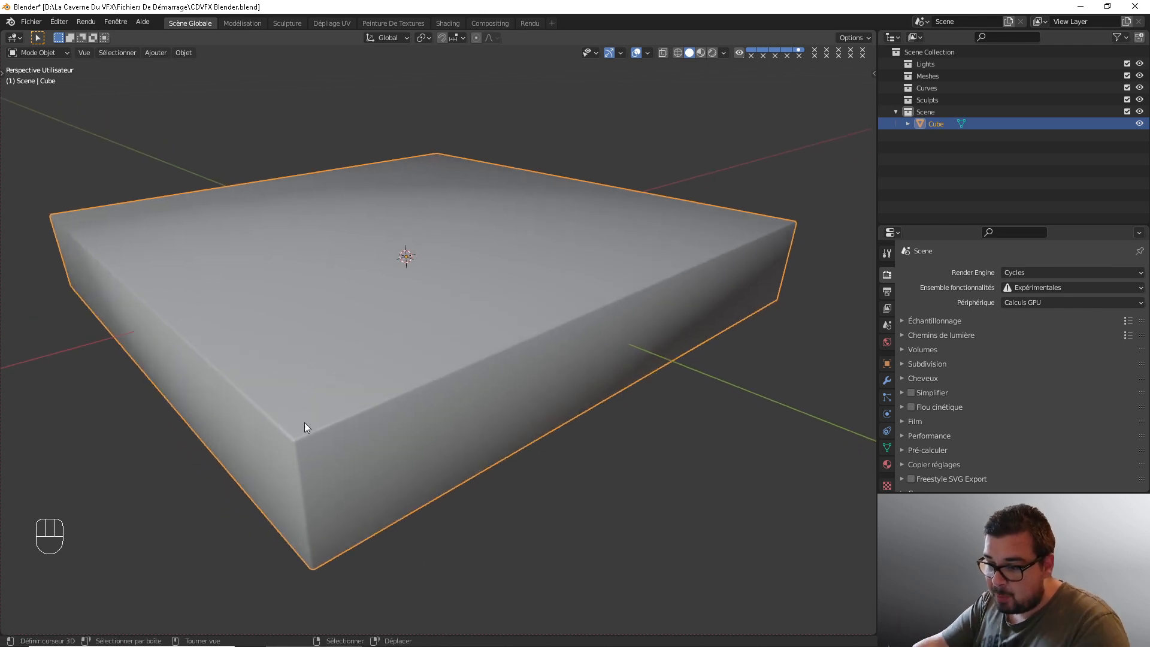
- Switch the square to flat shading and back to smooth shading, comparing how its faces and bevels look
key("w")
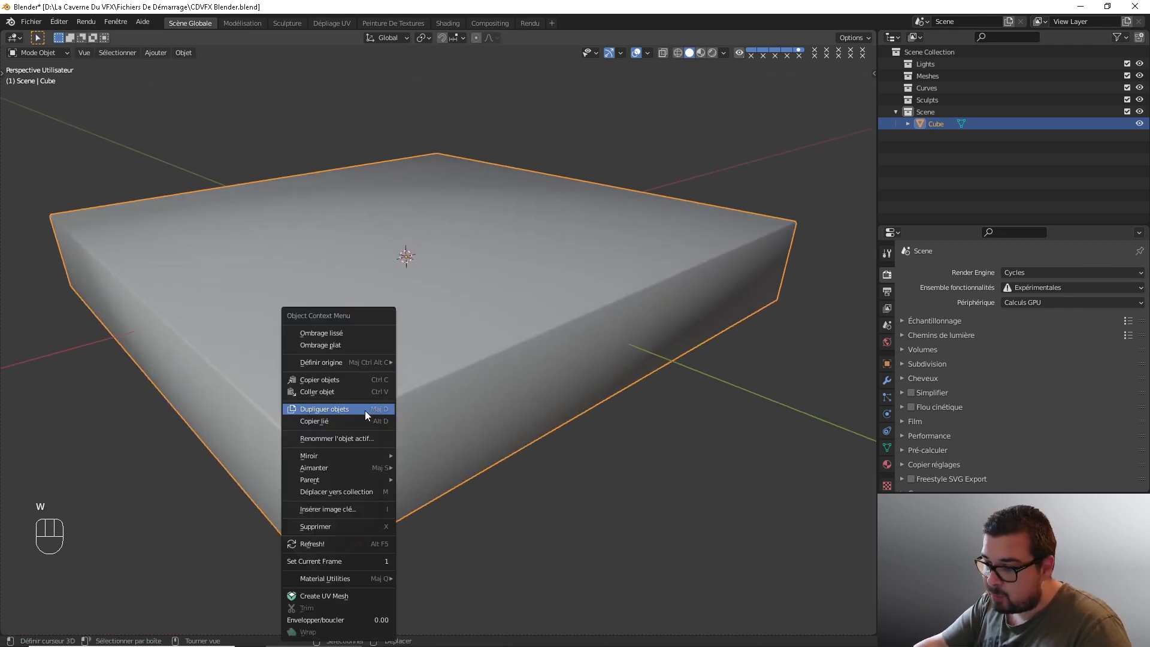
left_click(331, 345)
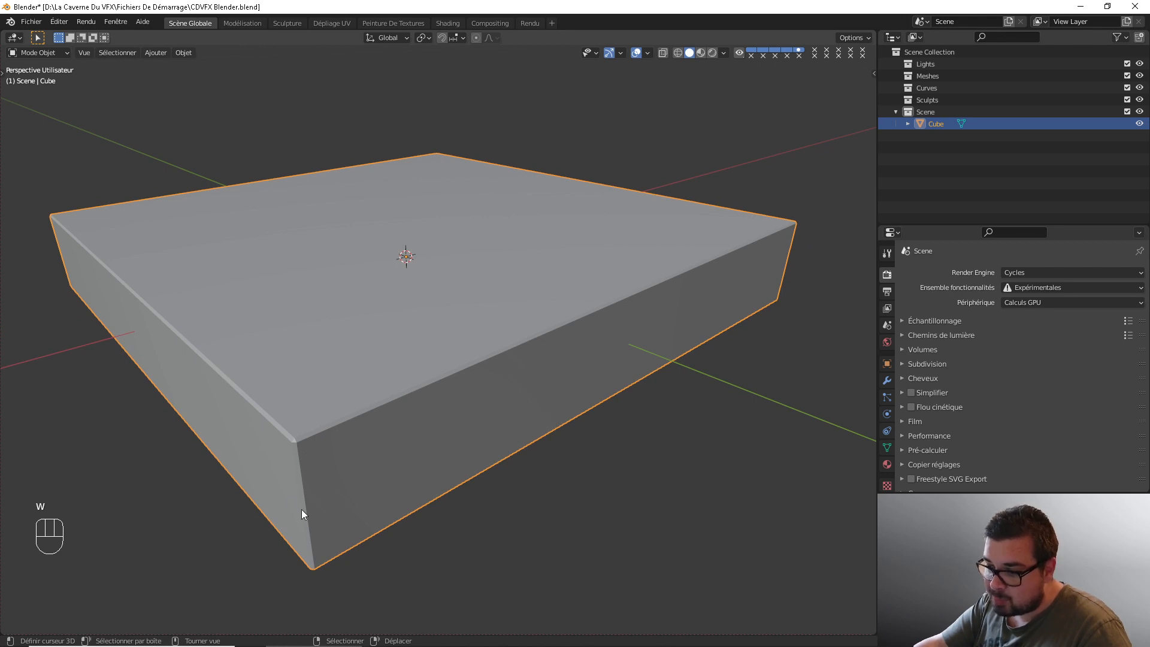
key("w")
left_click(328, 332)
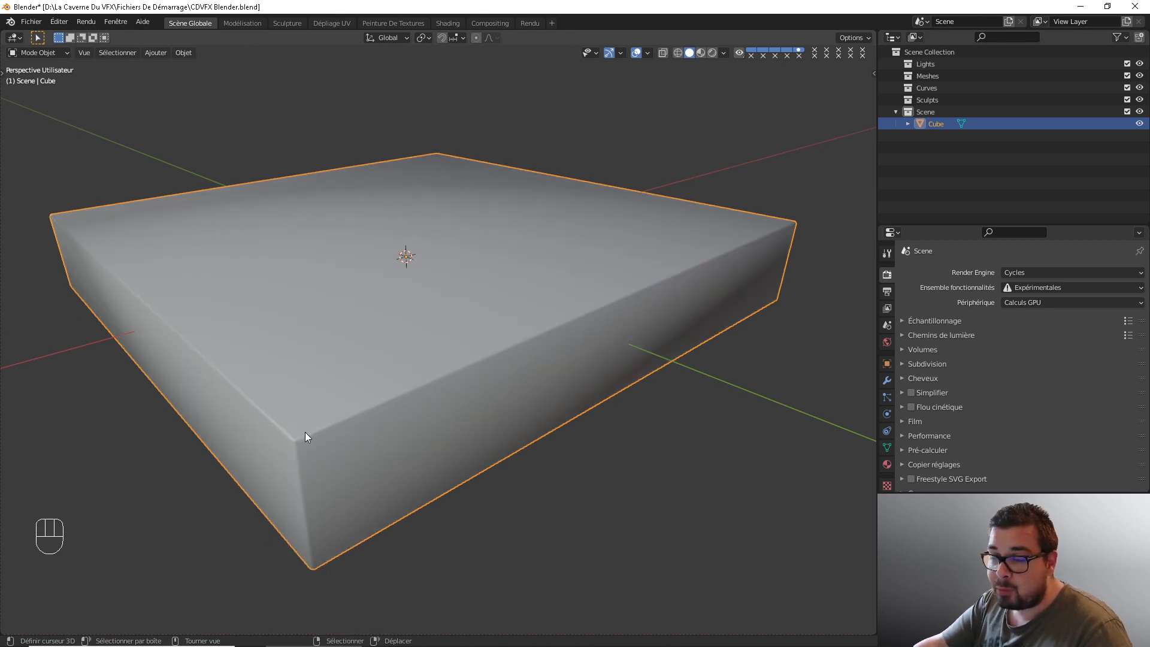
middle_click_drag(386, 426, 324, 334)
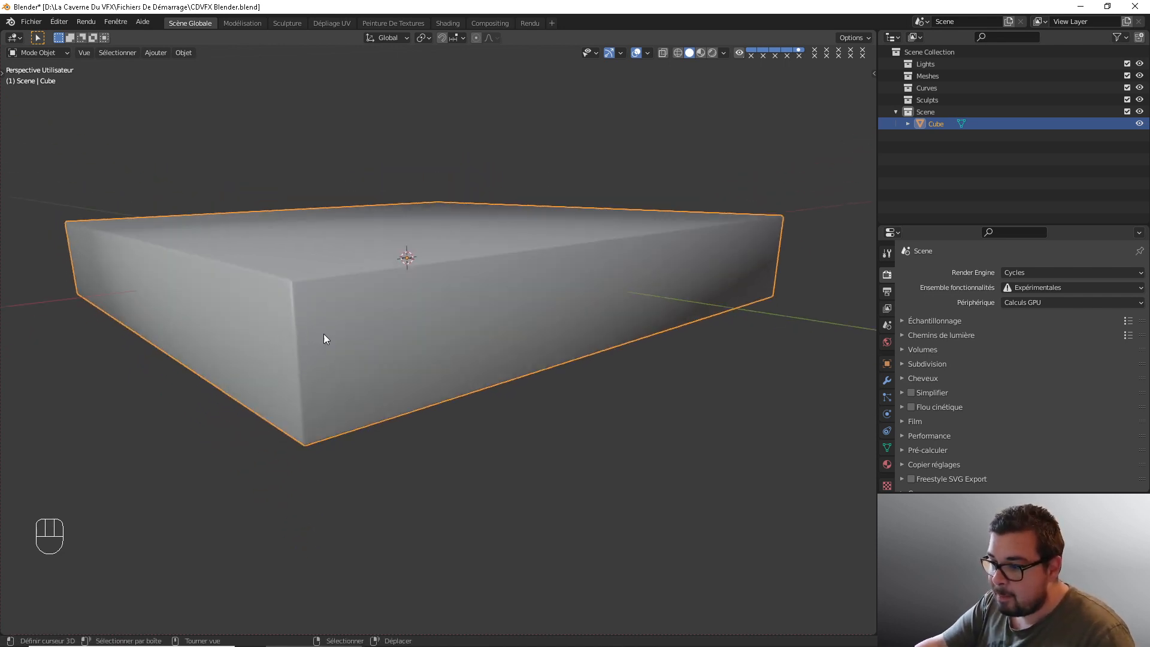
scroll(242, 276, "up", 2)
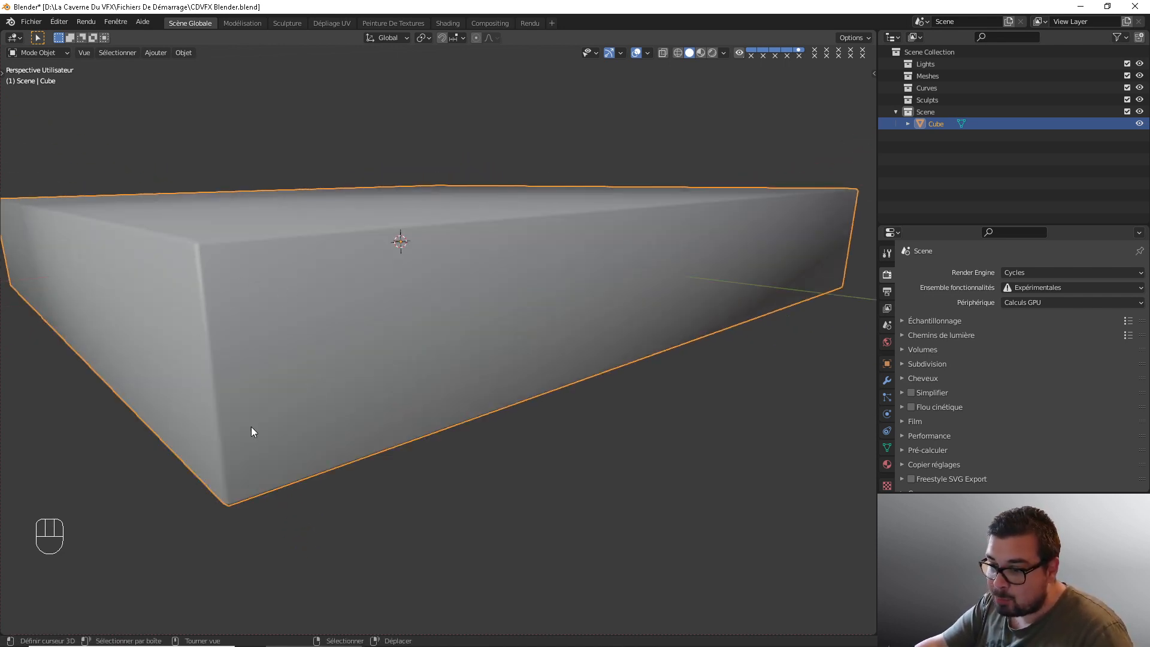
scroll(354, 340, "down", 3)
middle_click_drag(354, 339, 348, 367)
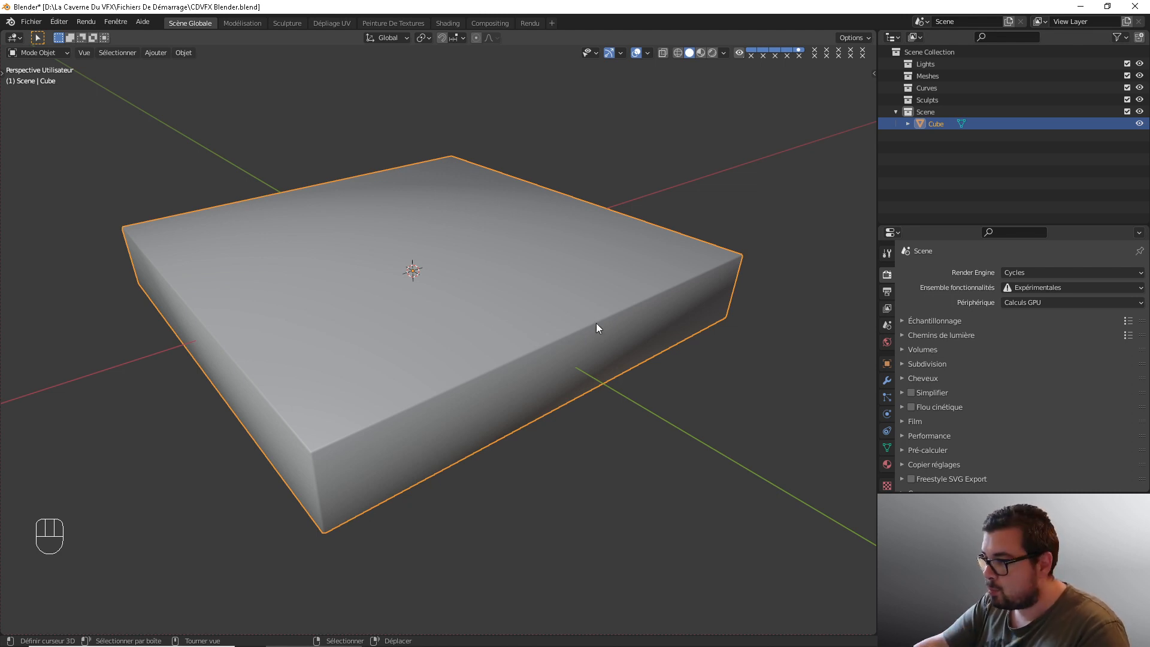
- Show the square's mesh data properties and set Edit Mode to vertex selection, ending in Object Mode
left_click(888, 448)
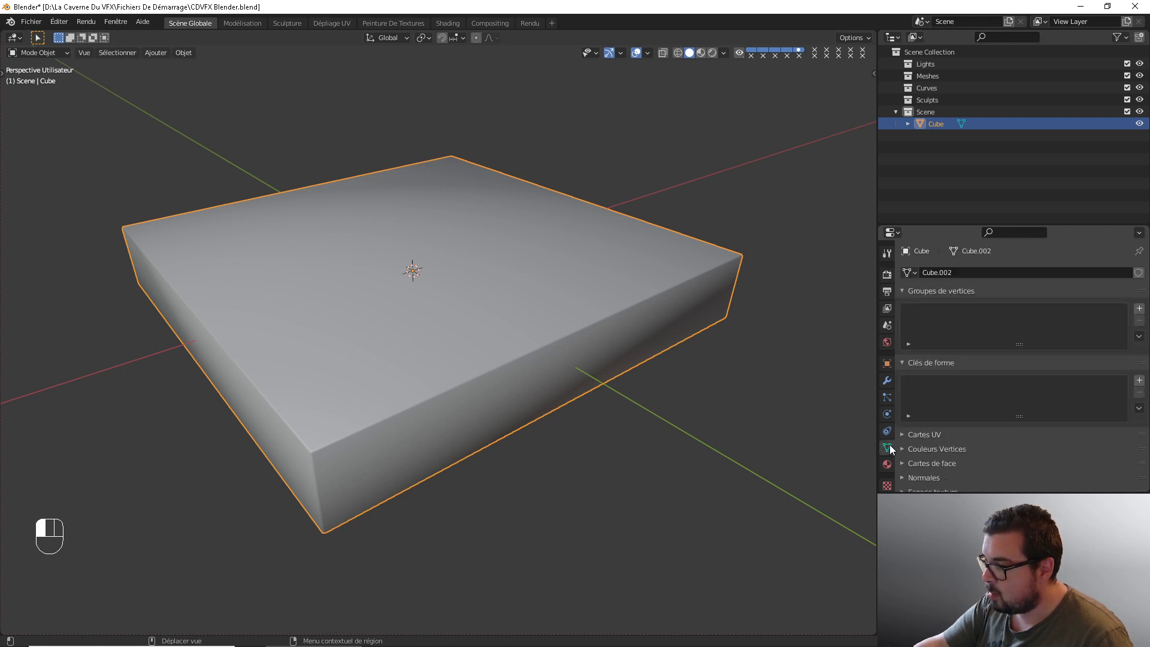
scroll(958, 381, "down", 4)
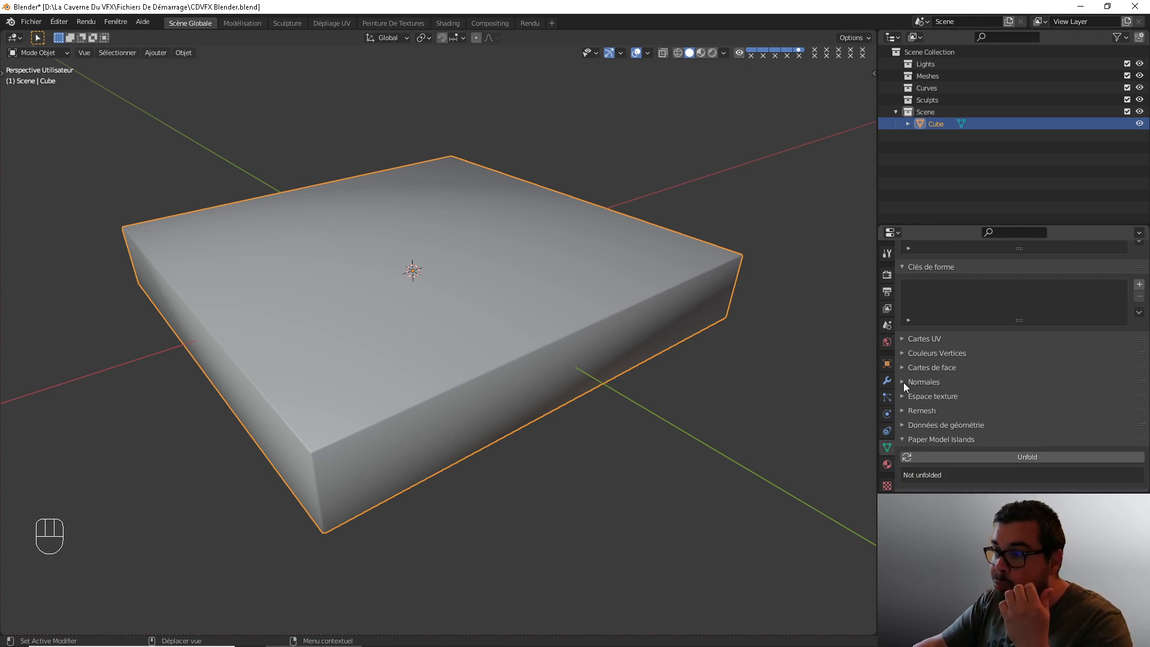
key("Tab")
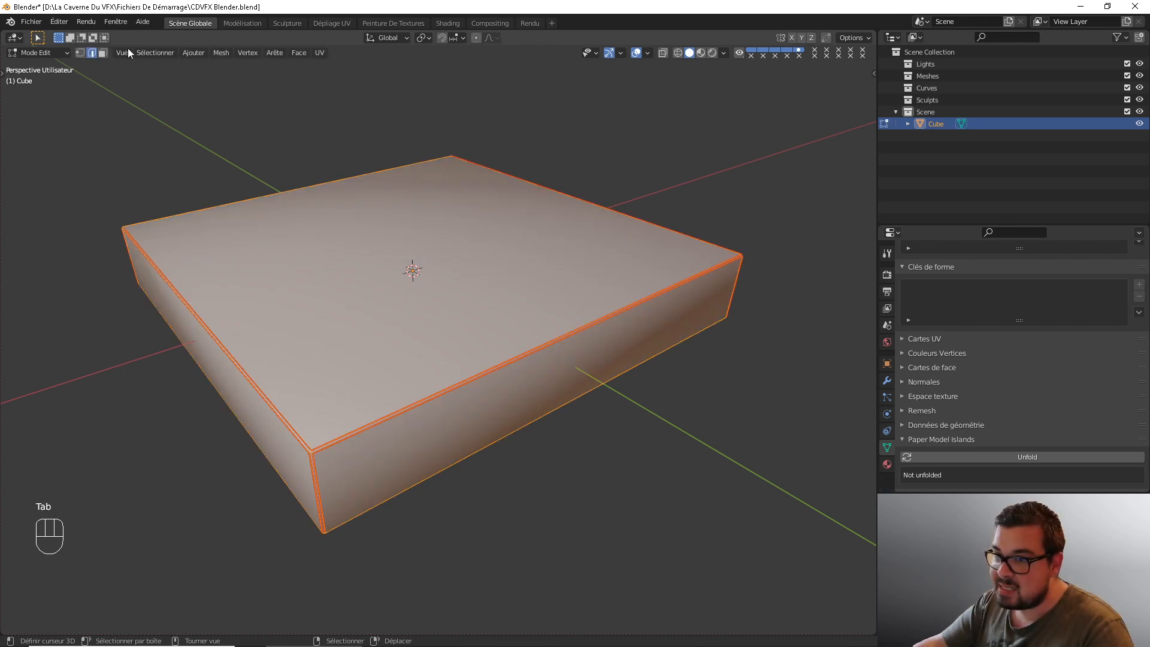
left_click(80, 54)
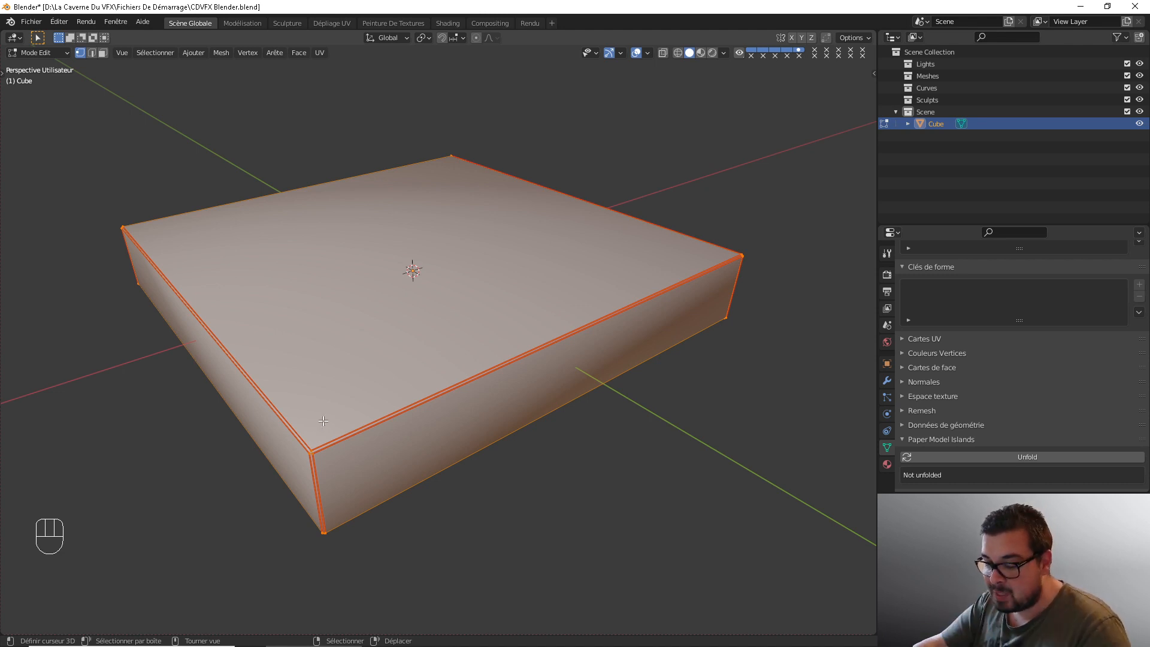
key("Tab")
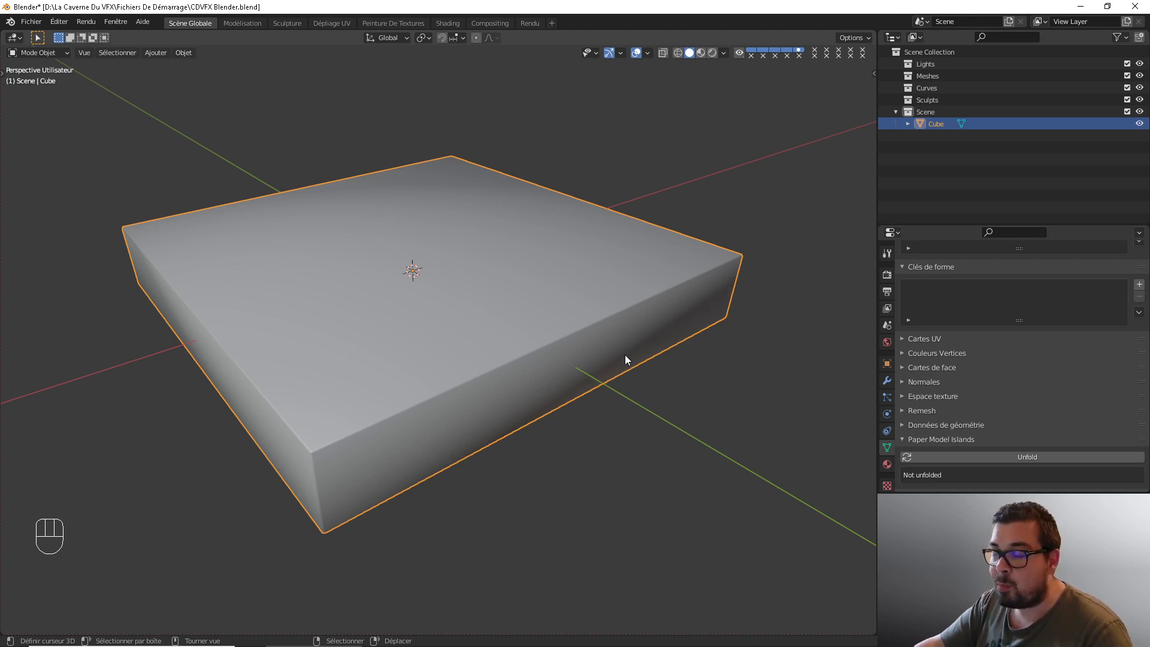
- Enable Auto Smooth (Auto-lisser) for the square's normals and set its angle to 89°
left_click(900, 381)
left_click(1000, 399)
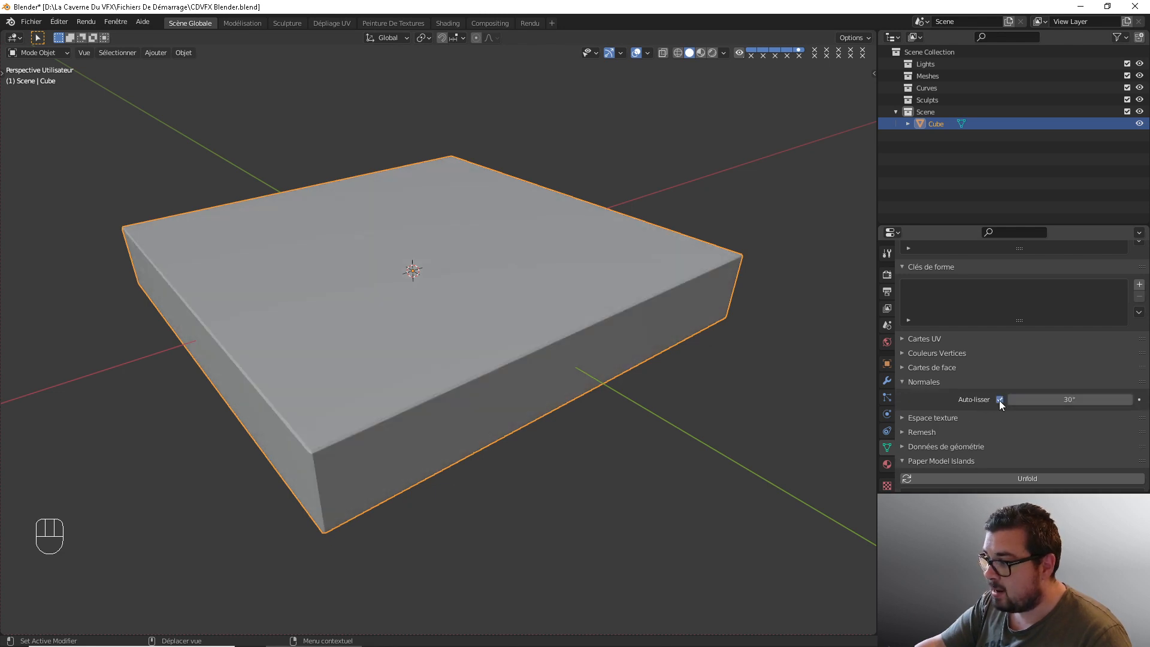
left_click(1073, 400)
type("89")
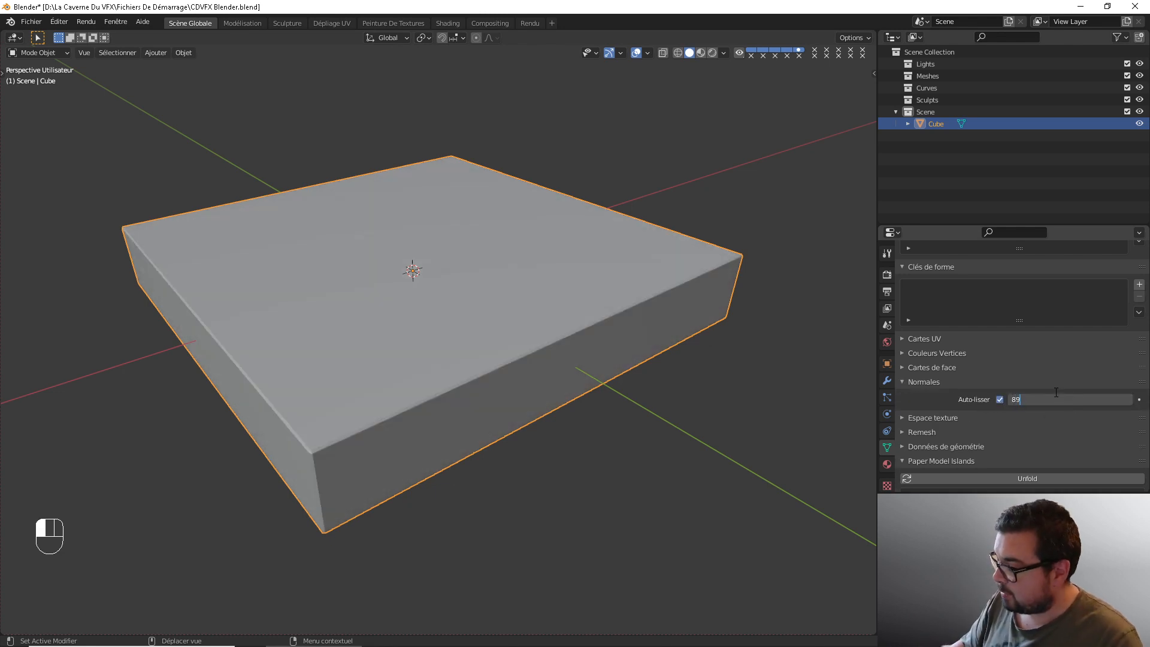
key("Return")
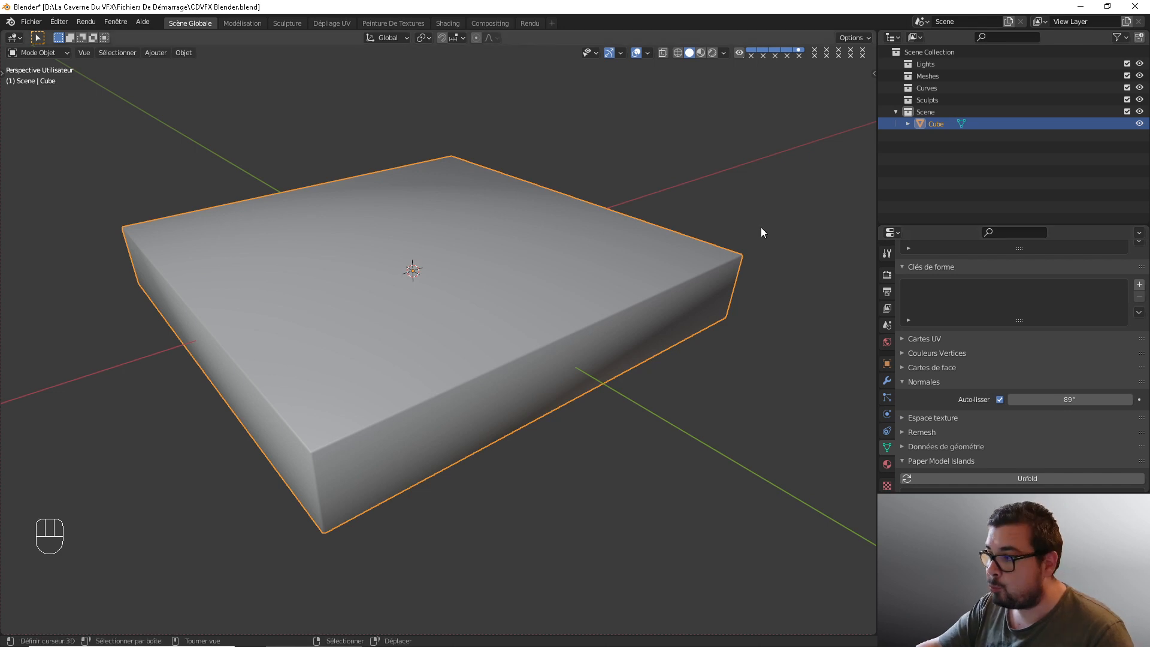
- Add a Weighted Normal (Normale pondérée) modifier to the smooth-shaded square
key("KP_1")
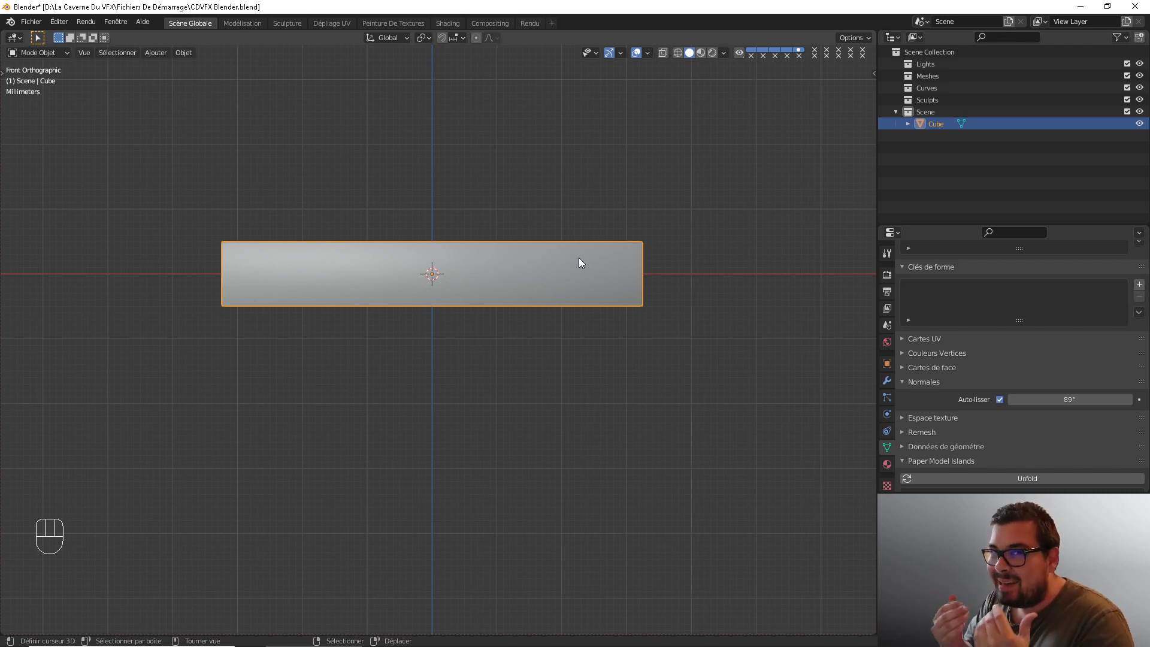
scroll(1072, 440, "up", 2)
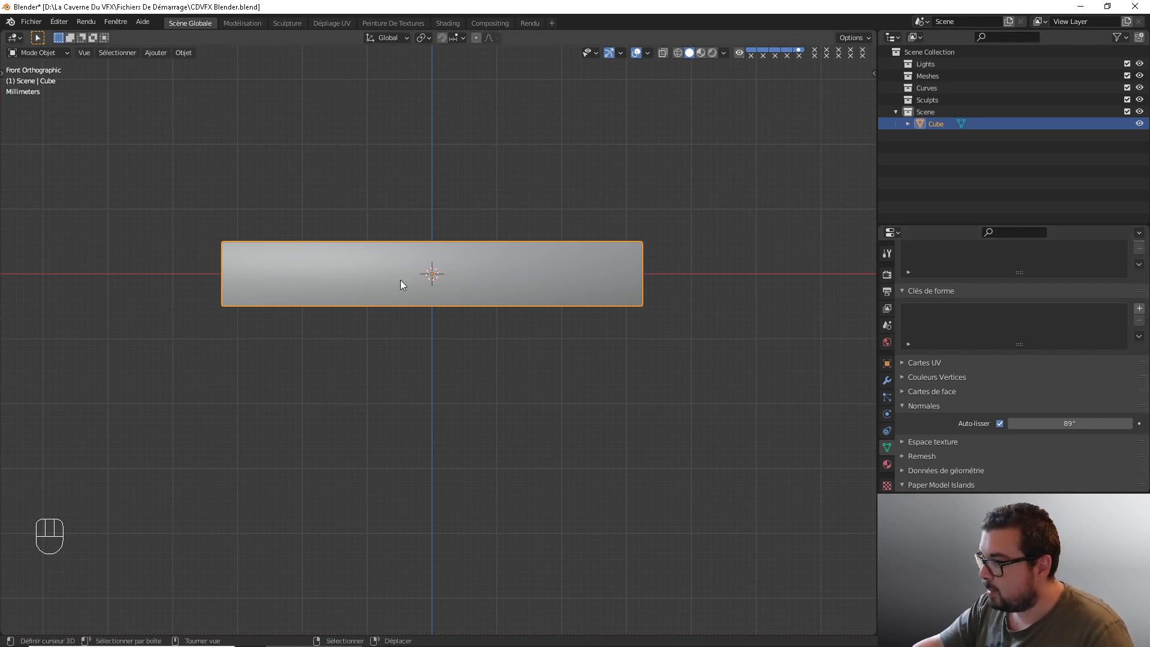
middle_click_drag(400, 279, 559, 339)
middle_click_drag(699, 277, 721, 286)
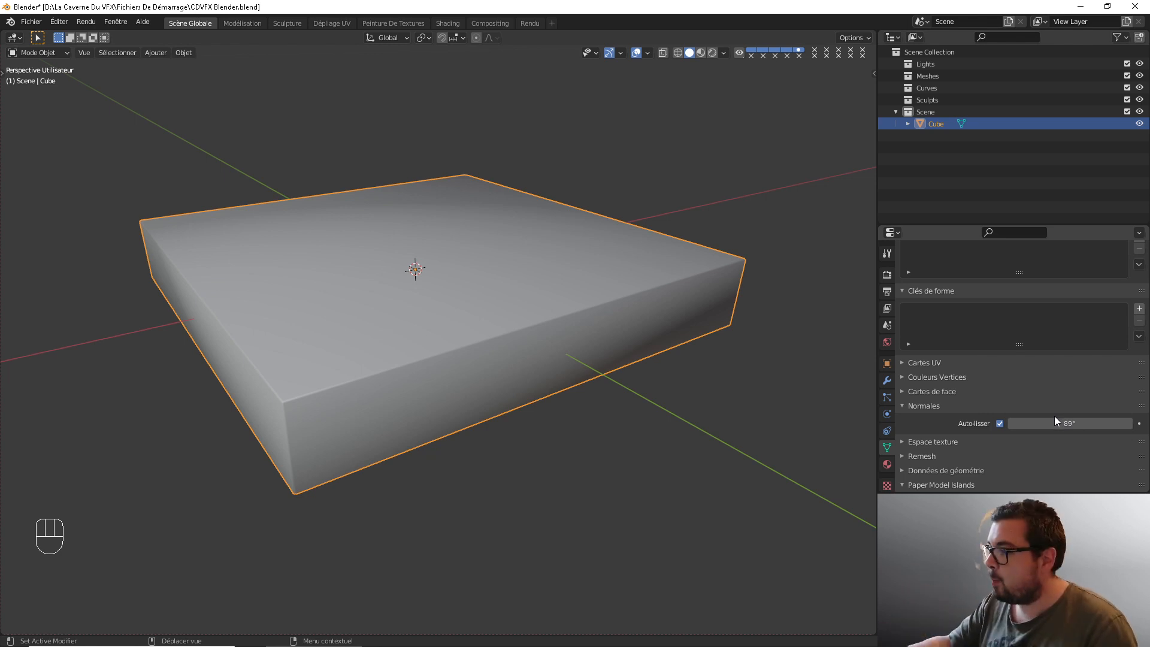
left_click(887, 380)
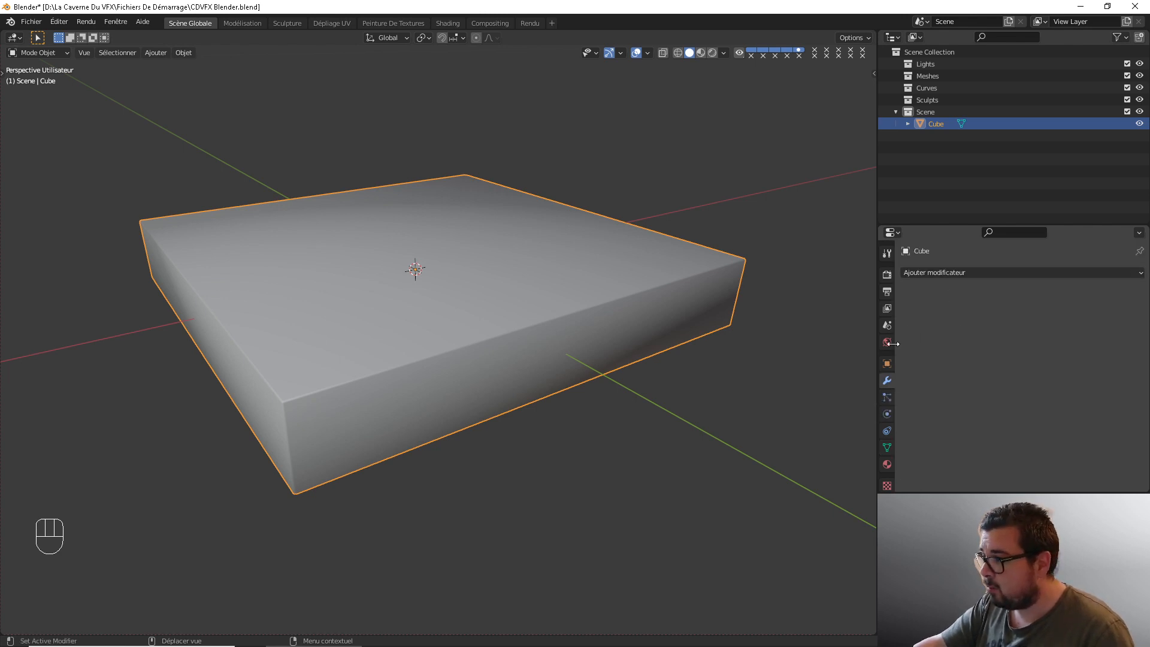
left_click(962, 273)
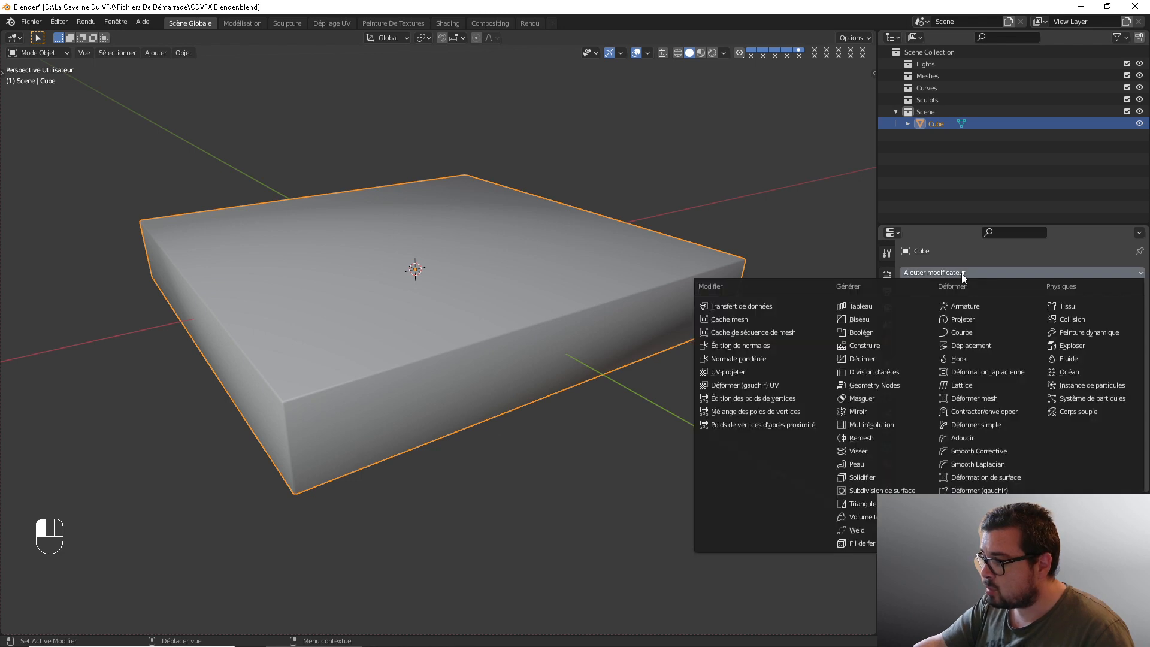
left_click(768, 357)
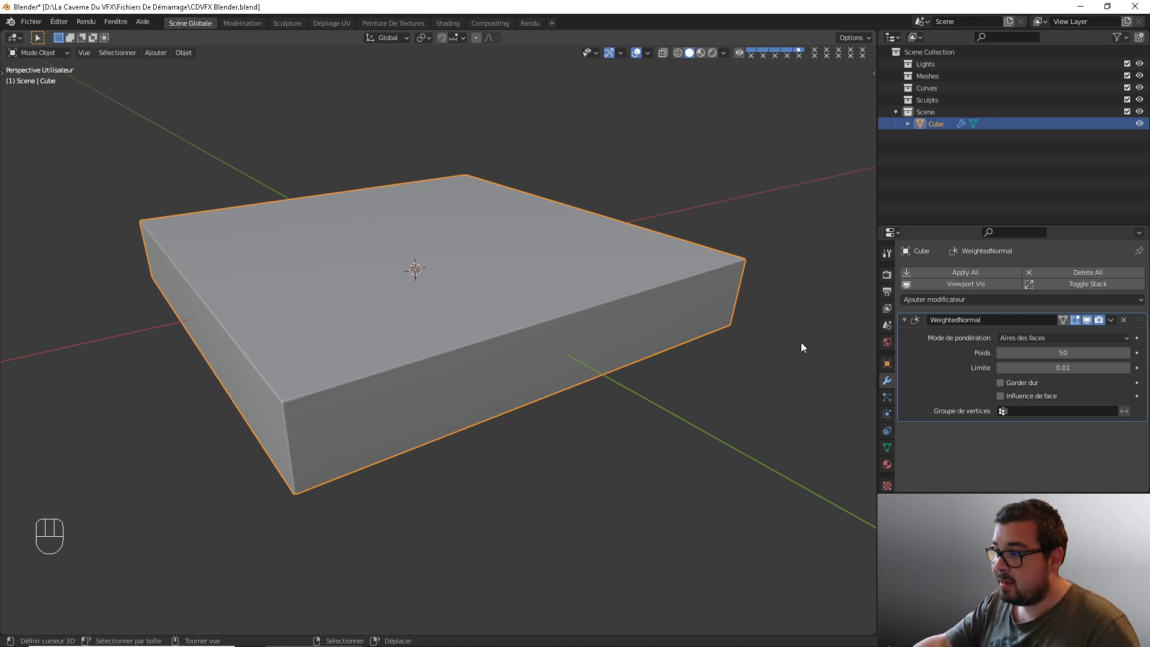
- Toggle the Weighted Normal modifier's viewport display off and on, and examine the shading of the square's faces and bevels up close
left_click(1087, 321)
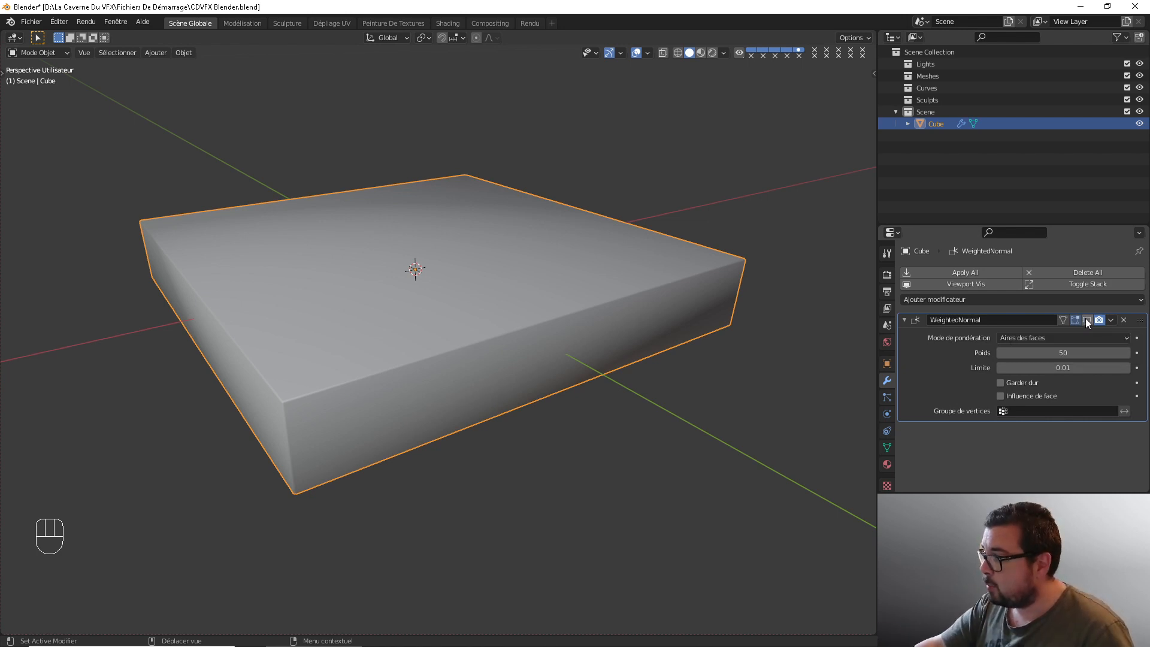
left_click(1086, 319)
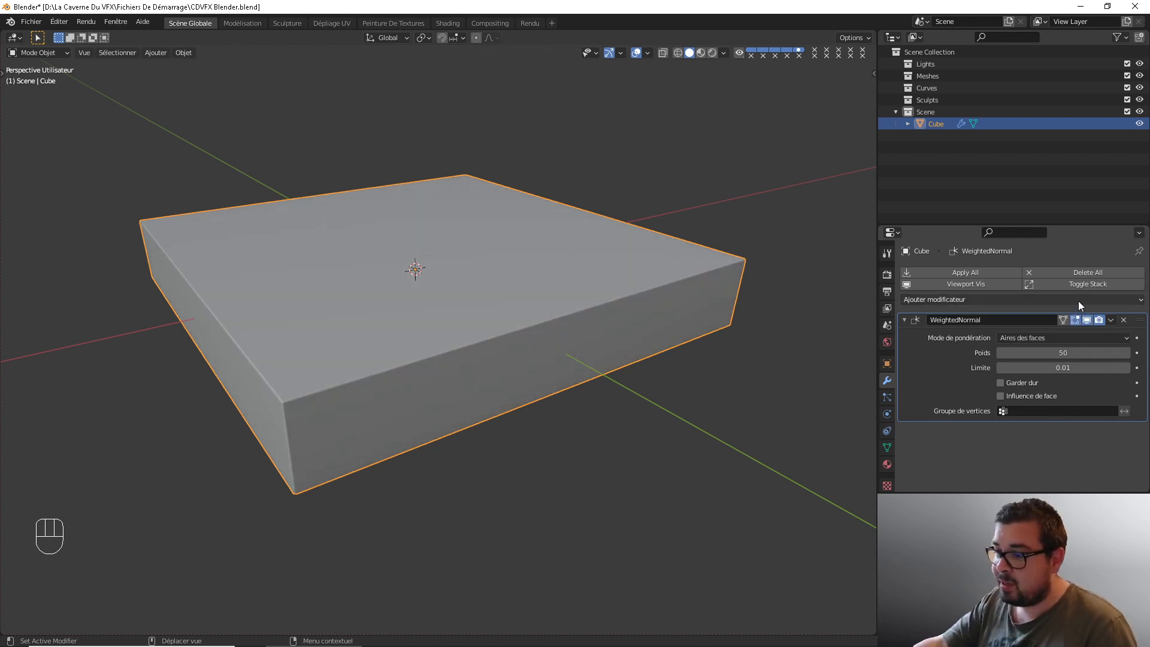
scroll(519, 358, "up", 5)
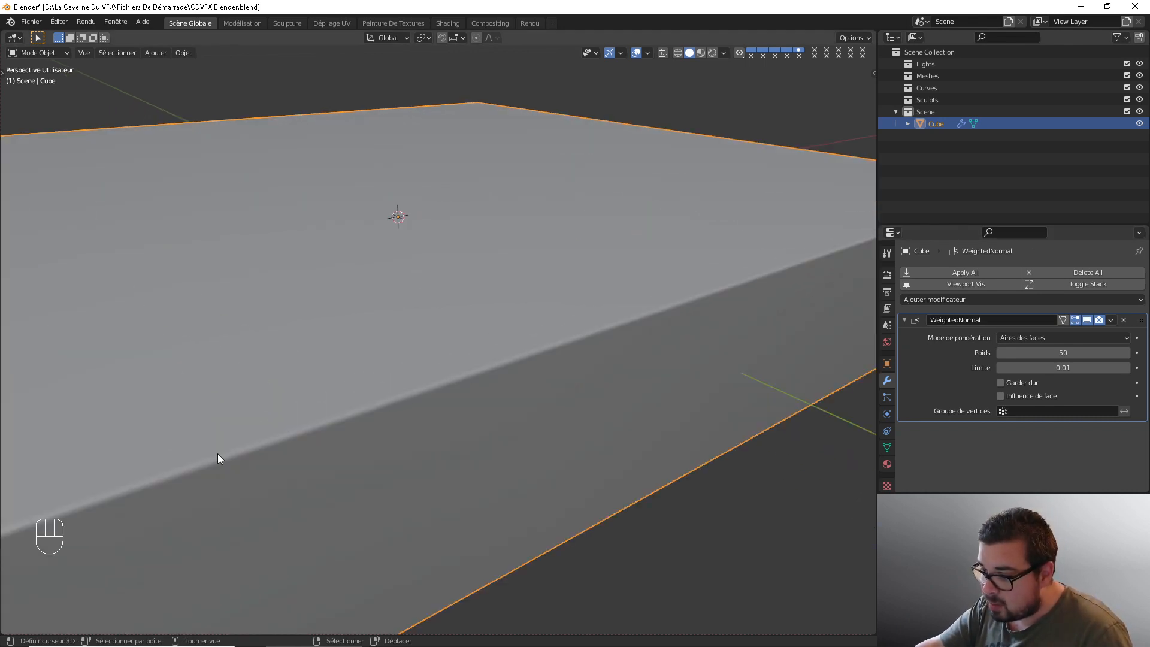
middle_click_drag(649, 383, 694, 369)
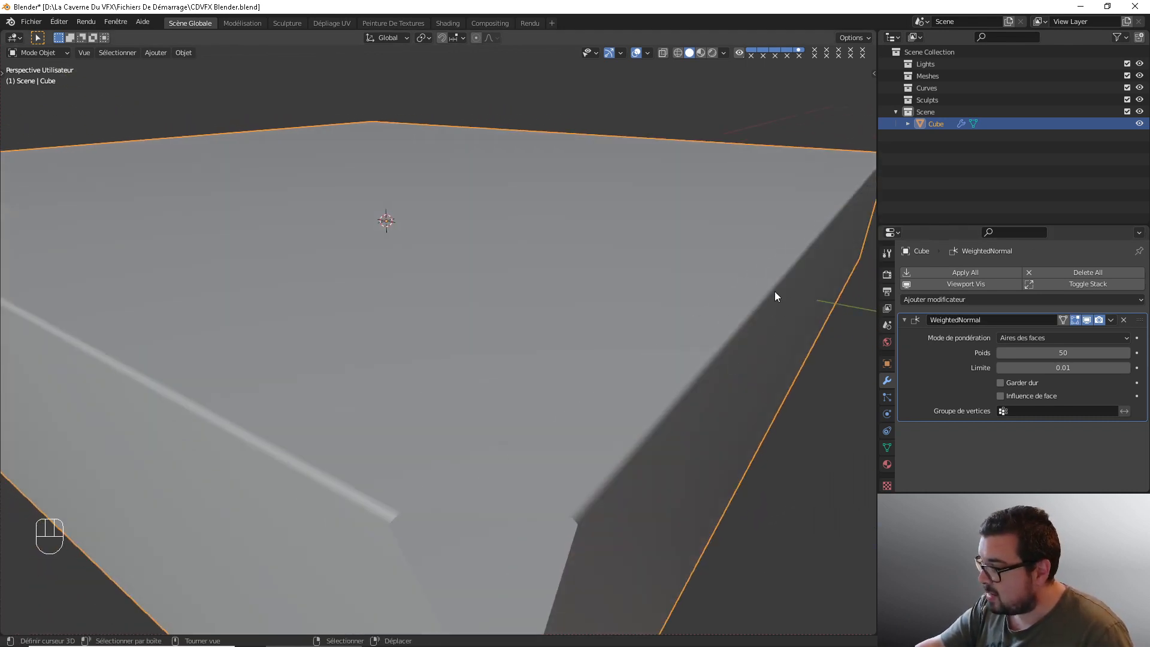
scroll(793, 345, "down", 8)
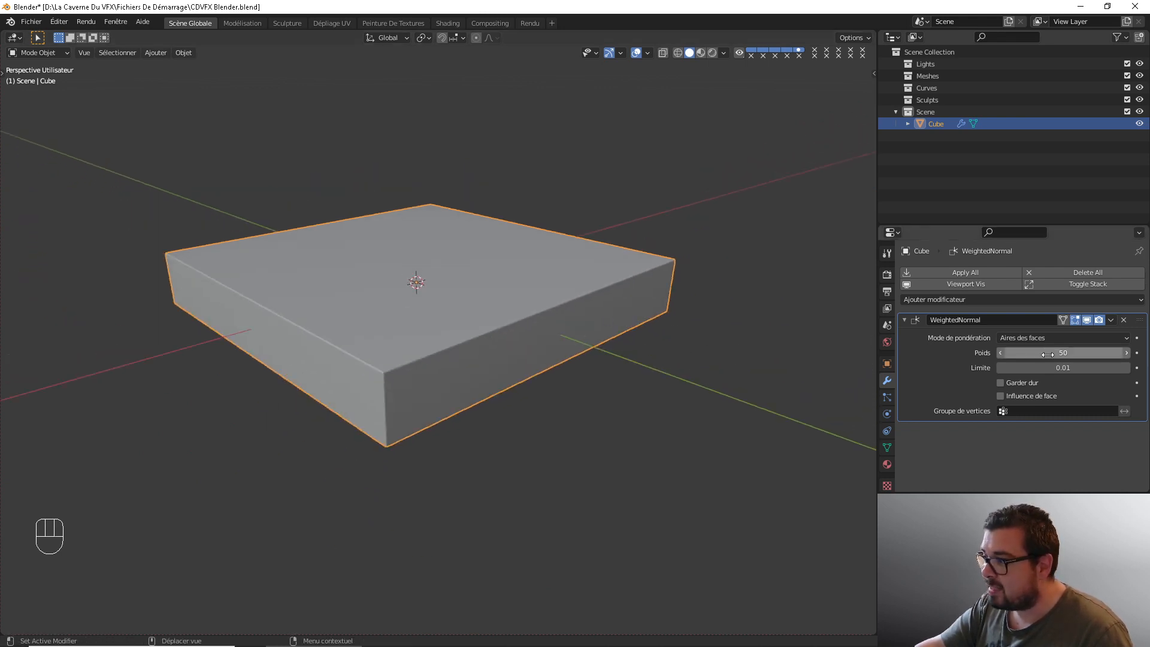
- Set the Weighted Normal modifier's weight (Poids) to 100 and apply the modifier
left_click_drag(1050, 353, 1046, 353)
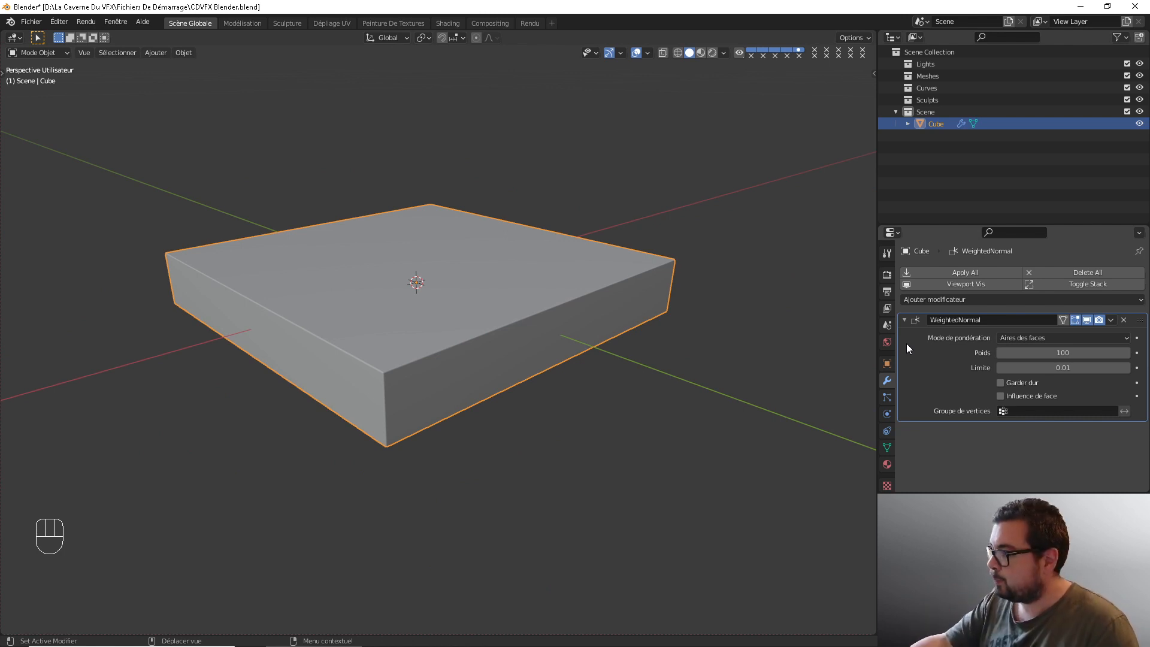
key("ctrl")
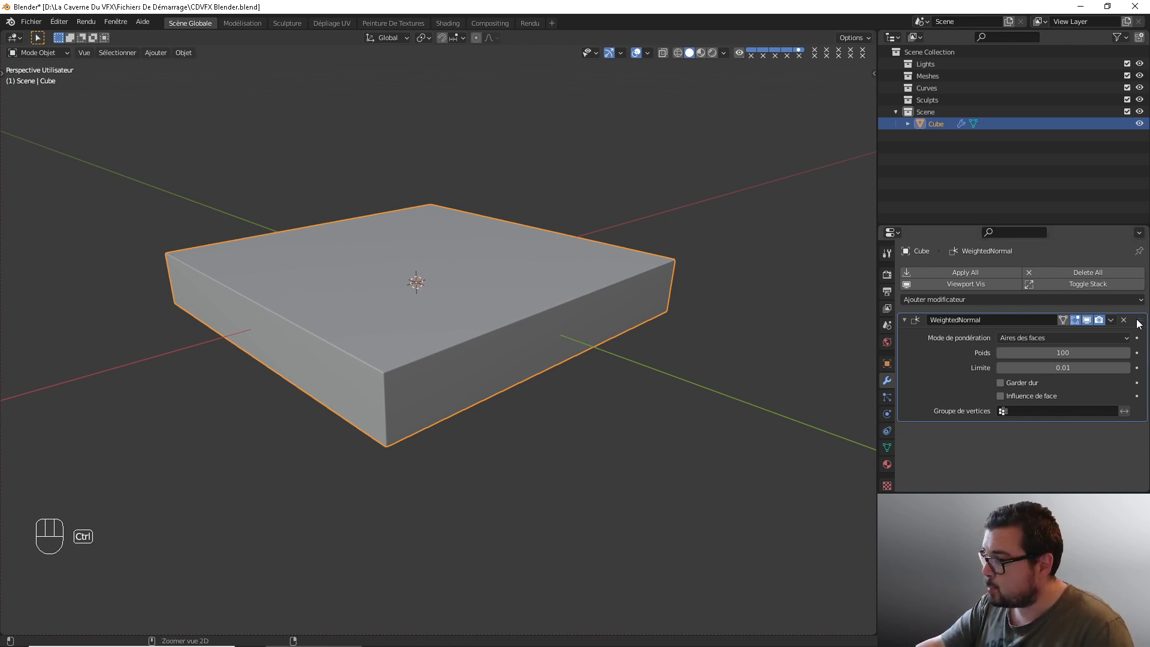
key("ctrl+a")
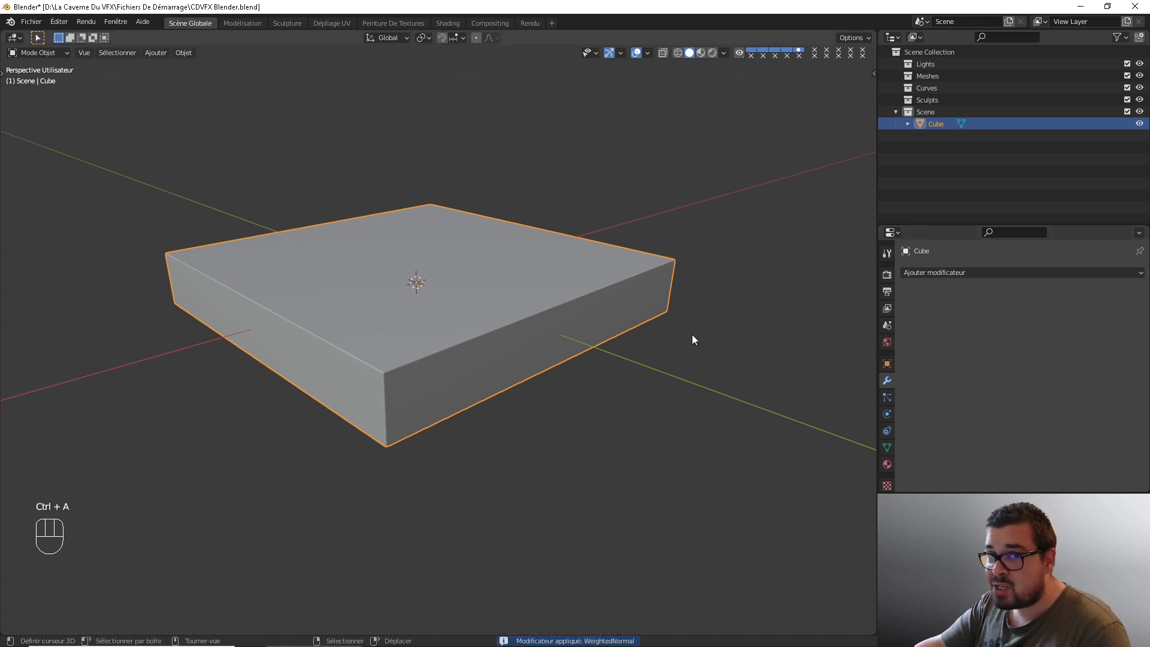
- Try to change the square's Auto Smooth (Auto-lisser) angle in its mesh data and examine the shading from several sides
left_click(886, 446)
scroll(937, 408, "down", 3)
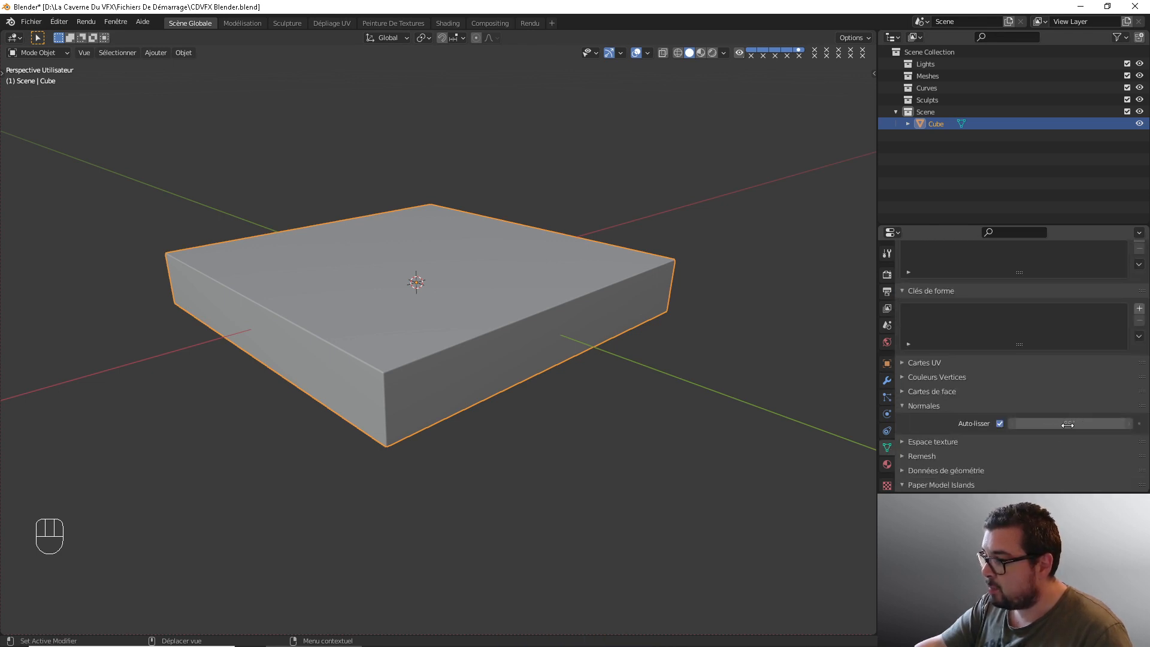
mouse_move(1059, 419)
left_mouse_down()
mouse_move(1037, 419)
mouse_move(1065, 418)
left_mouse_up()
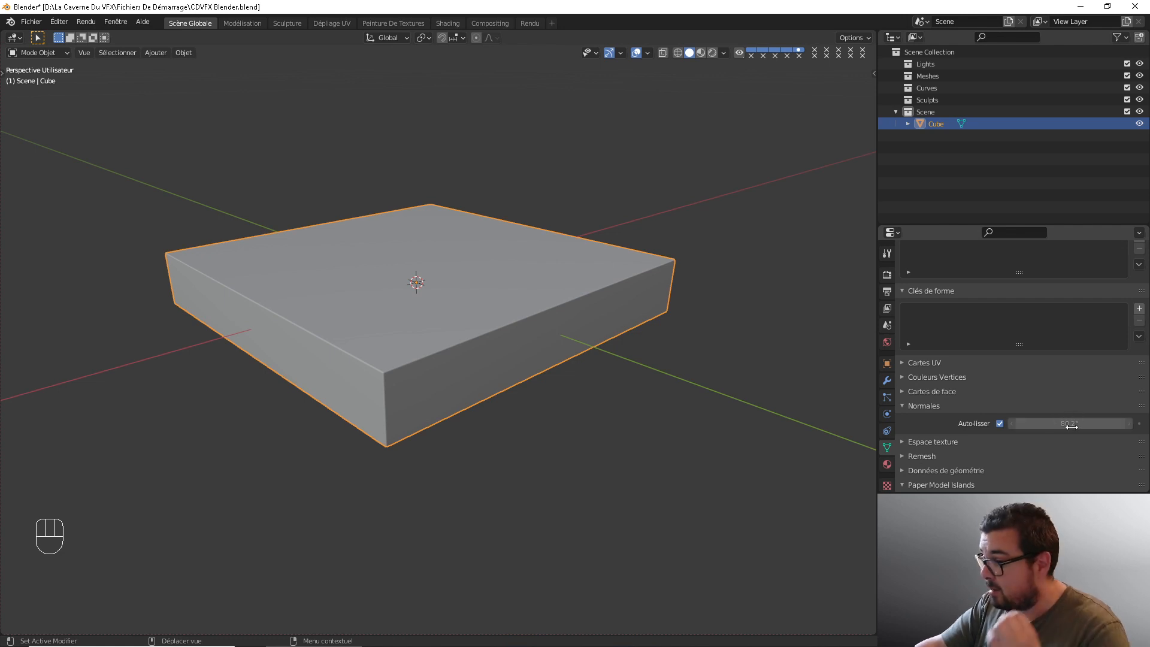
left_click(1065, 418)
type("89")
left_click(1065, 431)
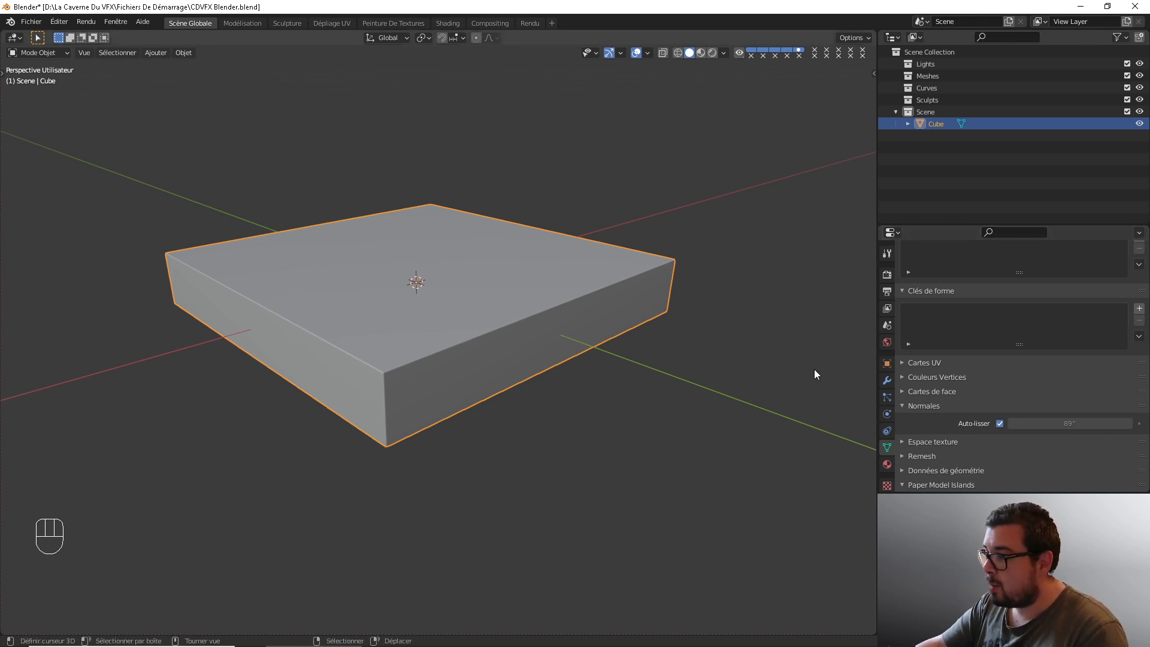
middle_click_drag(814, 369, 700, 348)
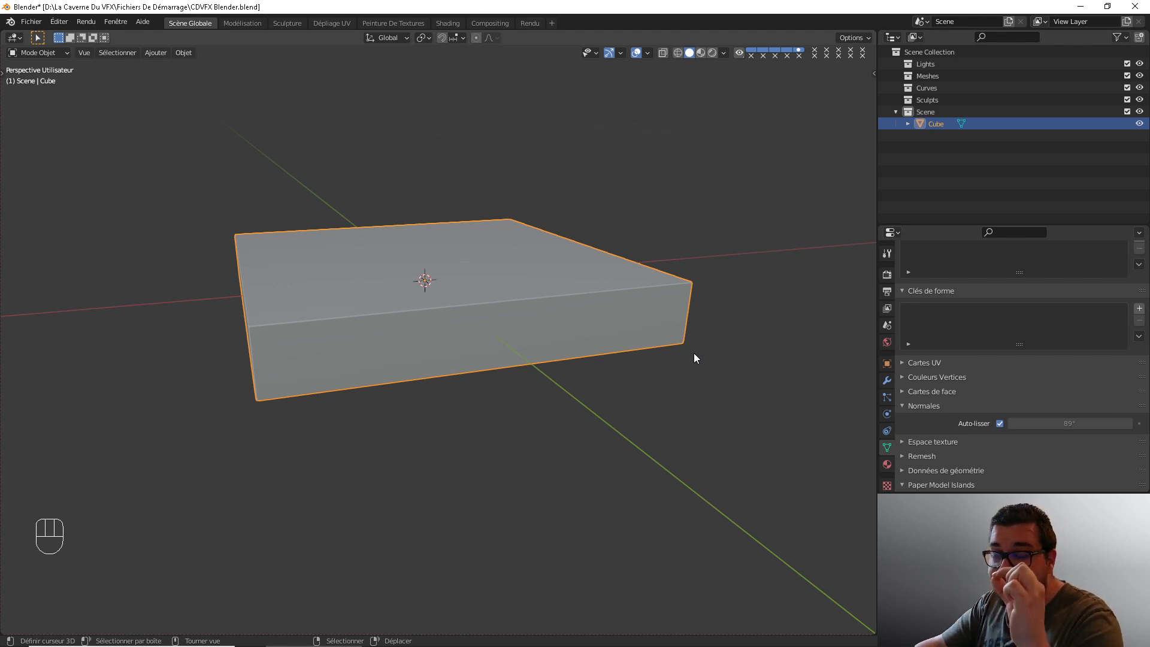
middle_click_drag(574, 326, 617, 318)
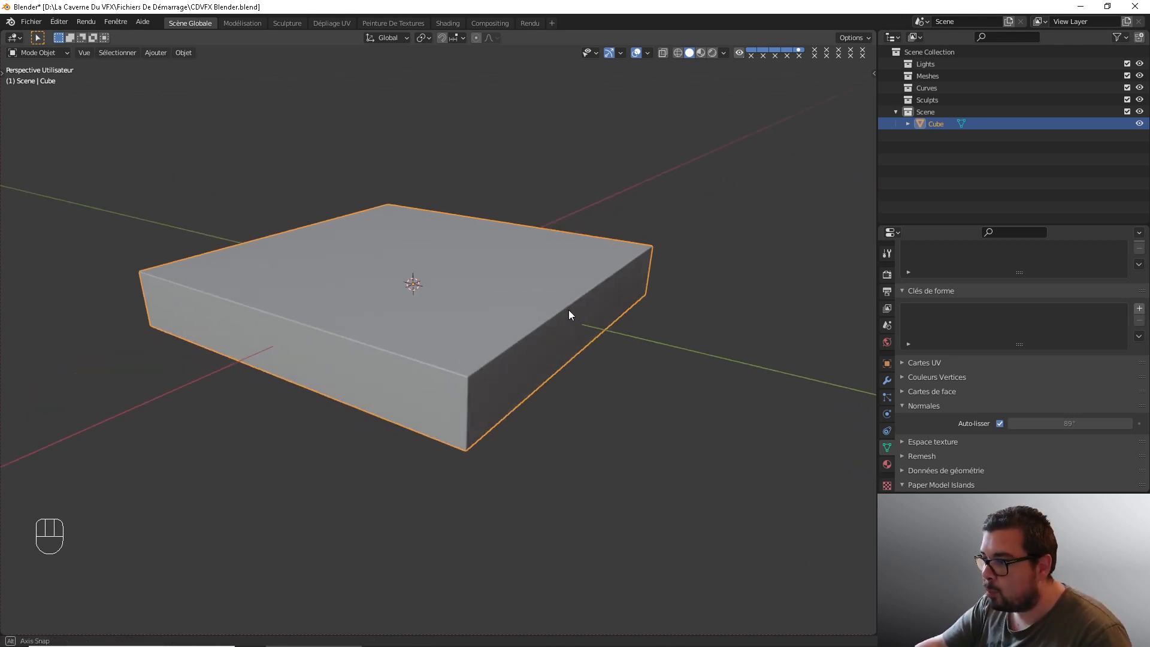
middle_click_drag(570, 311, 493, 315)
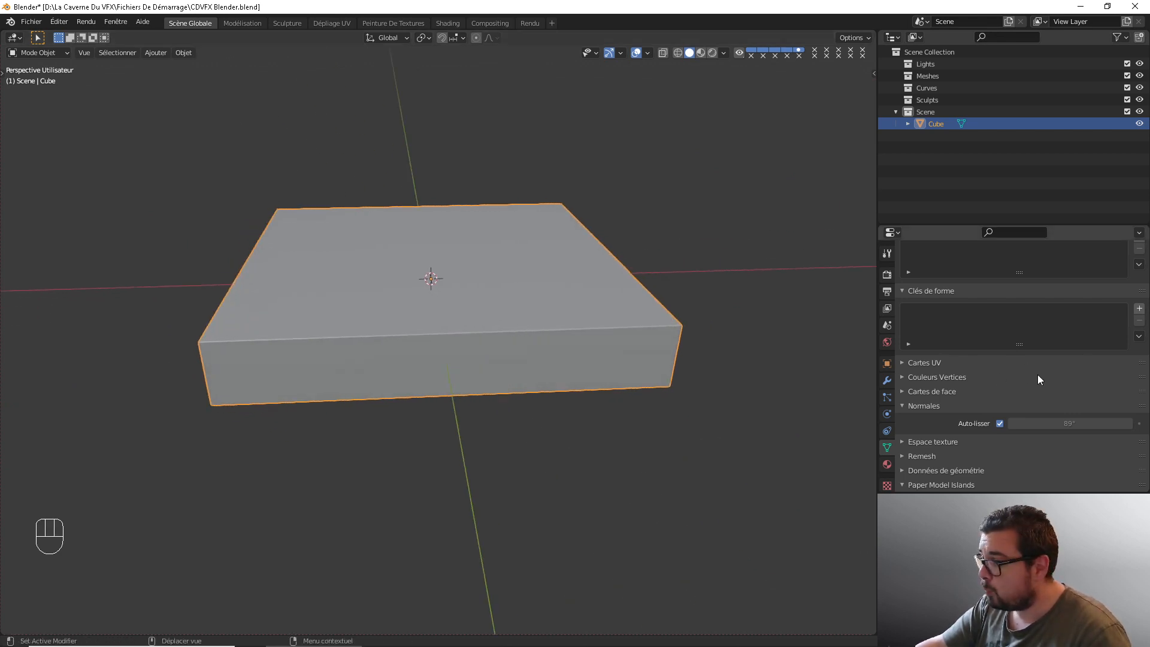
- Collapse the Normales, Groupes de vertices, Clés de forme and Paper Model Islands sections of the square's mesh data
left_click(903, 407)
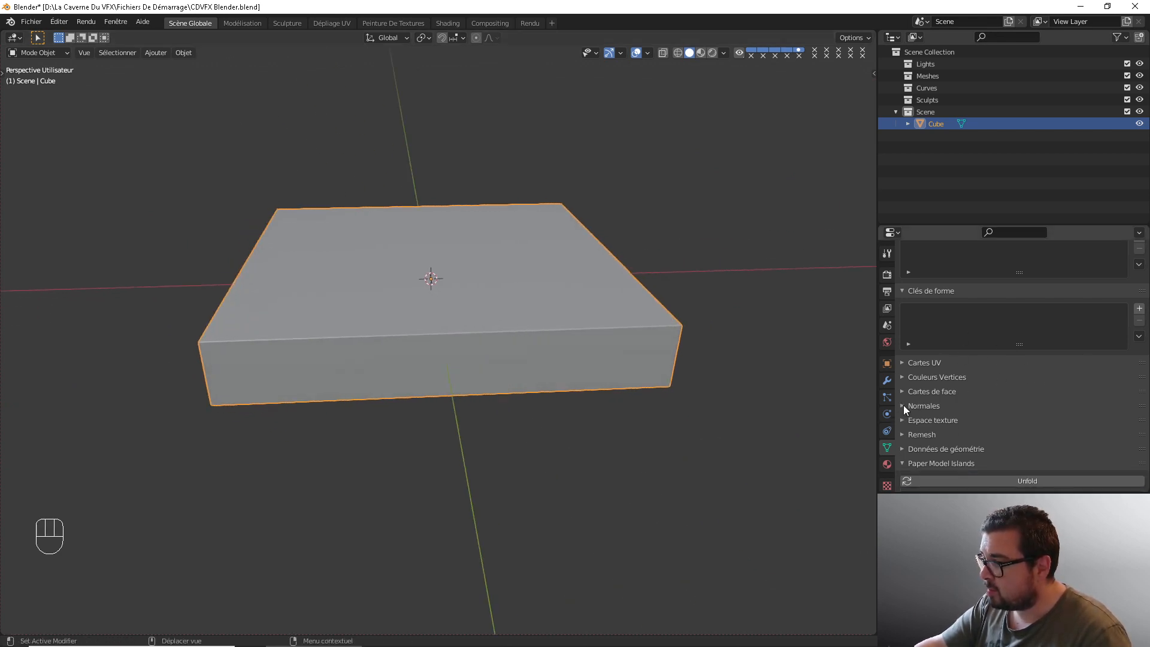
scroll(916, 386, "up", 3)
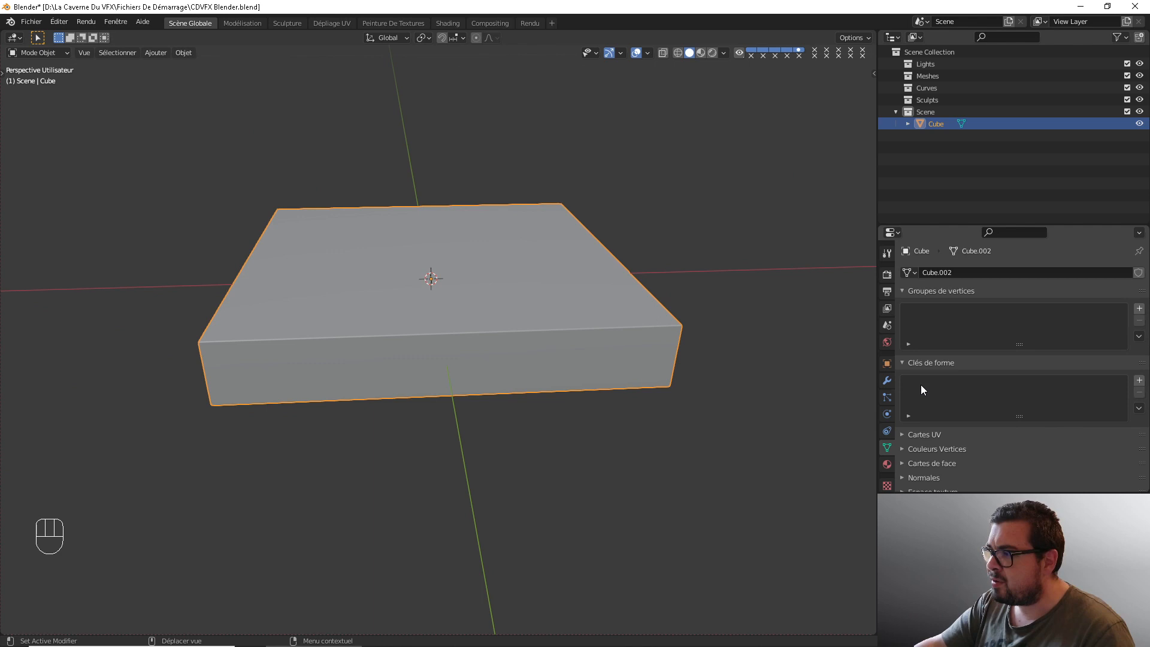
left_click(904, 290)
left_click(906, 305)
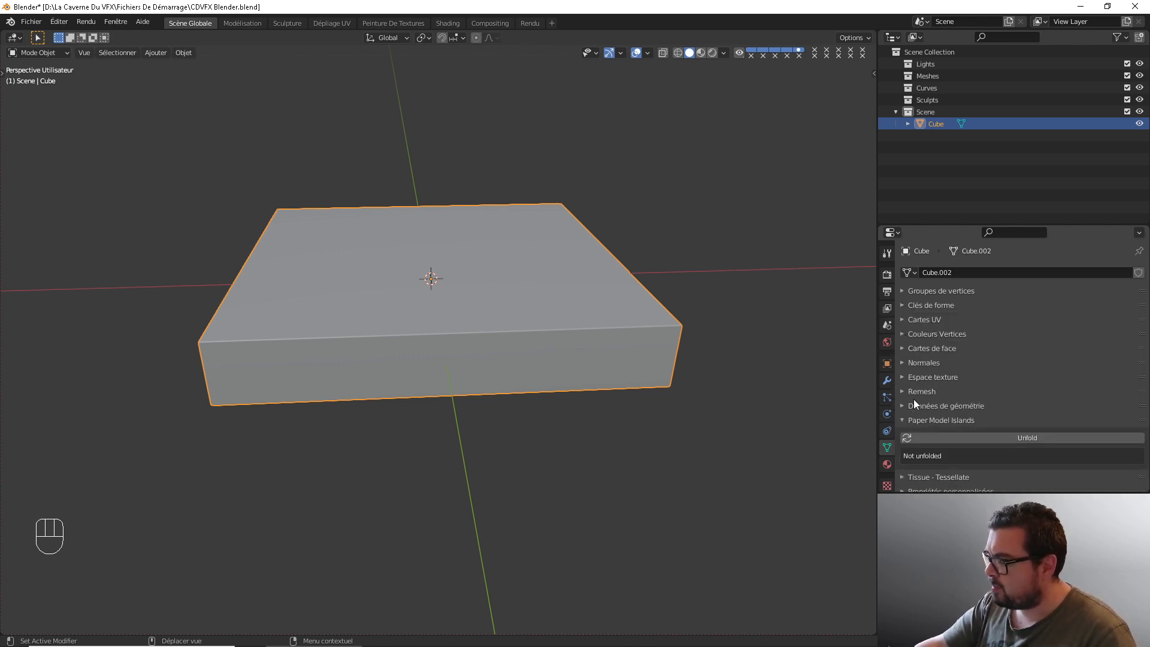
left_click(902, 420)
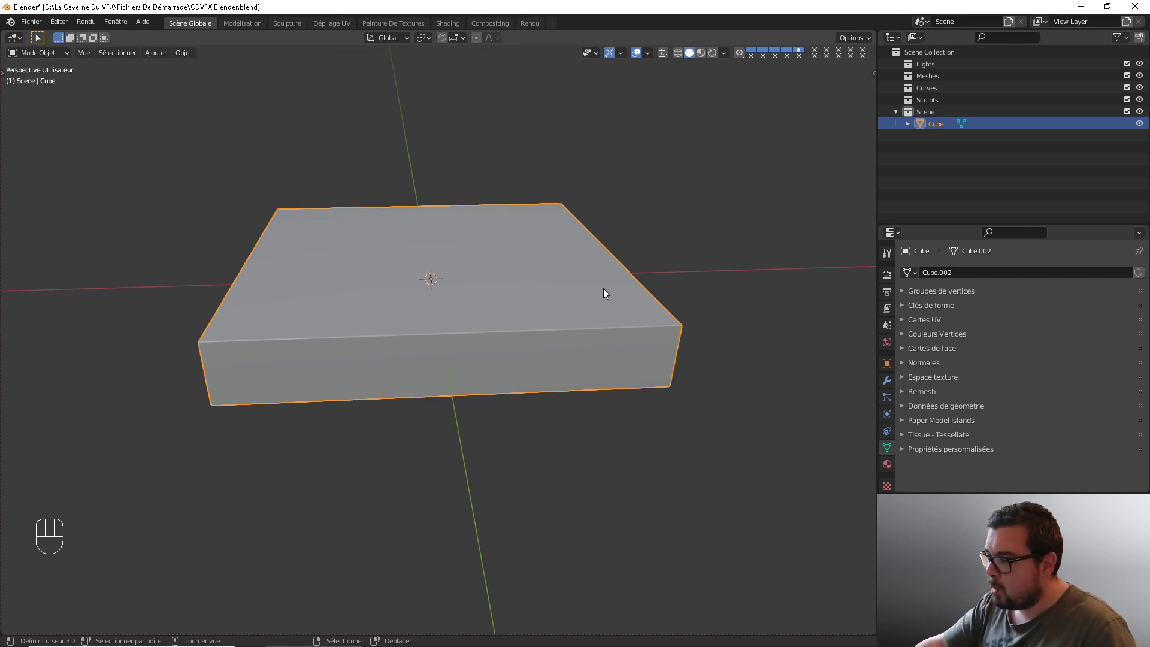
- Check the square's transform values and dimensions, leaving the transform readout hidden
middle_click_drag(593, 346, 584, 363)
scroll(546, 307, "down", 4)
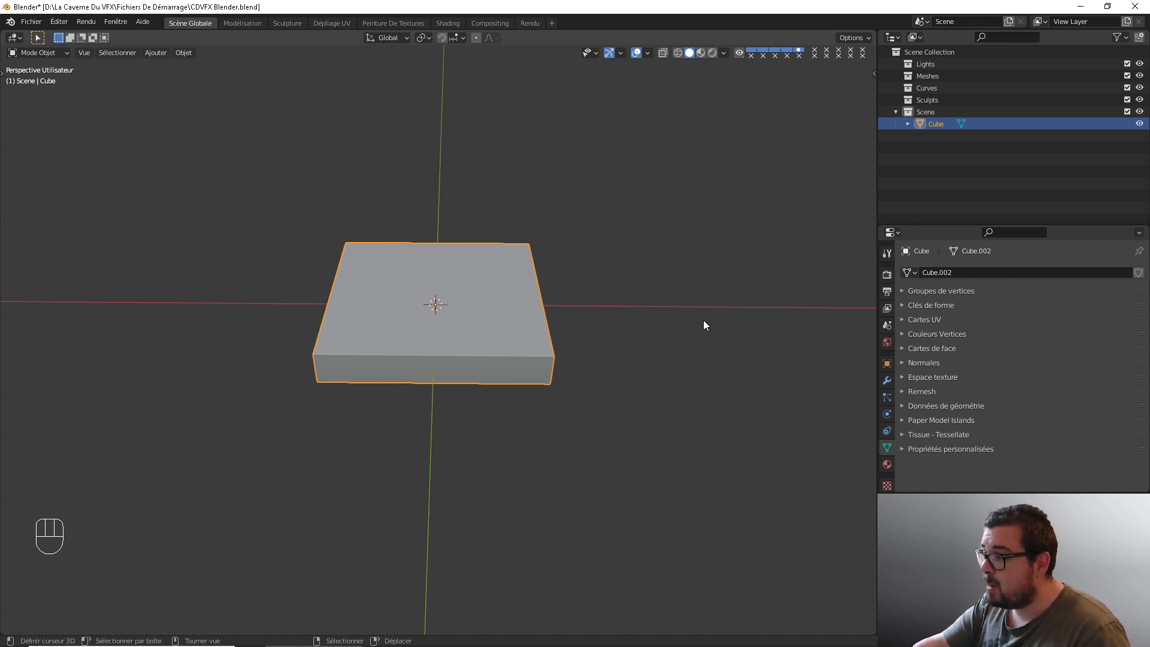
key("n")
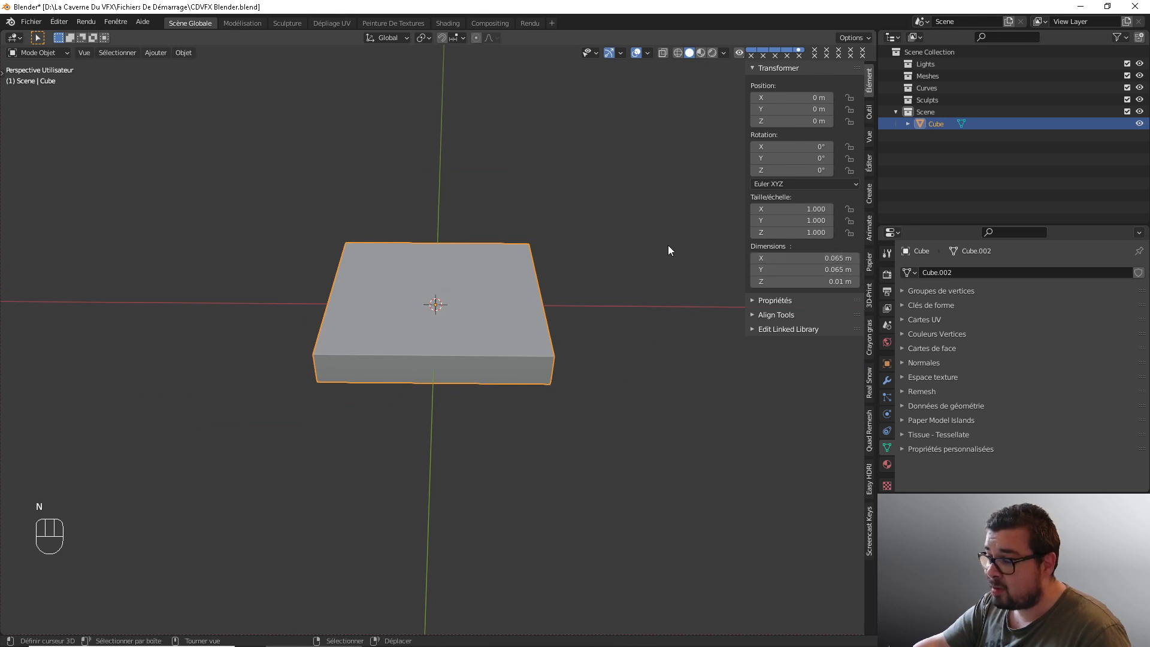
key("n")
- Add an Array (Tableau) modifier to the square
left_click(887, 381)
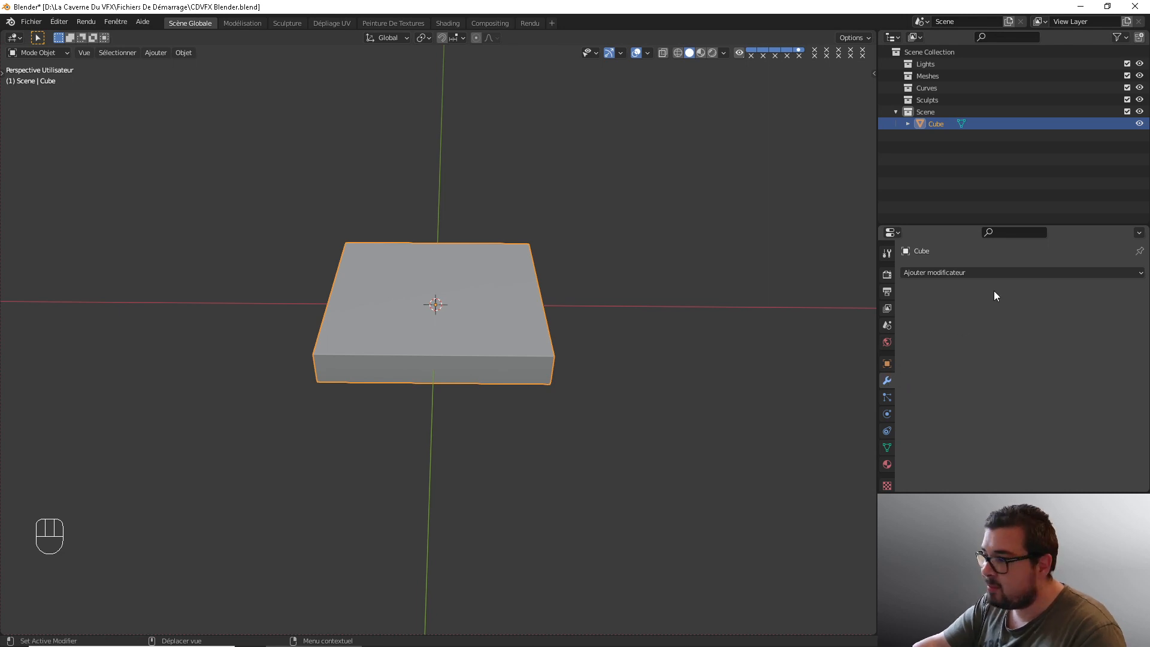
left_click(969, 272)
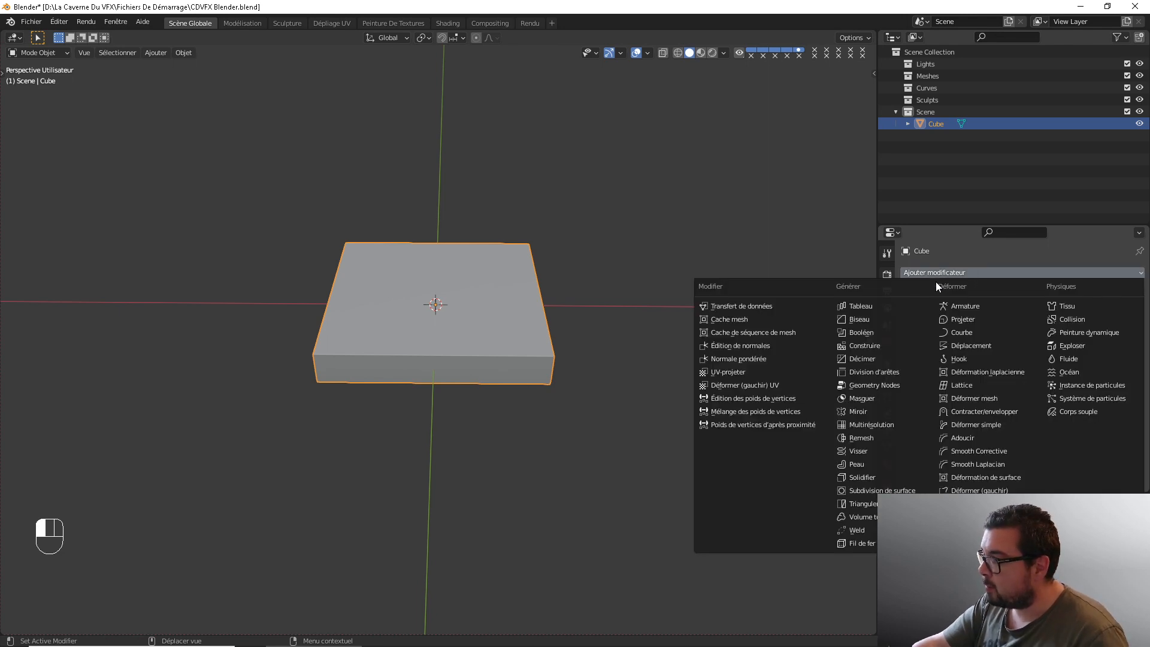
left_click(866, 308)
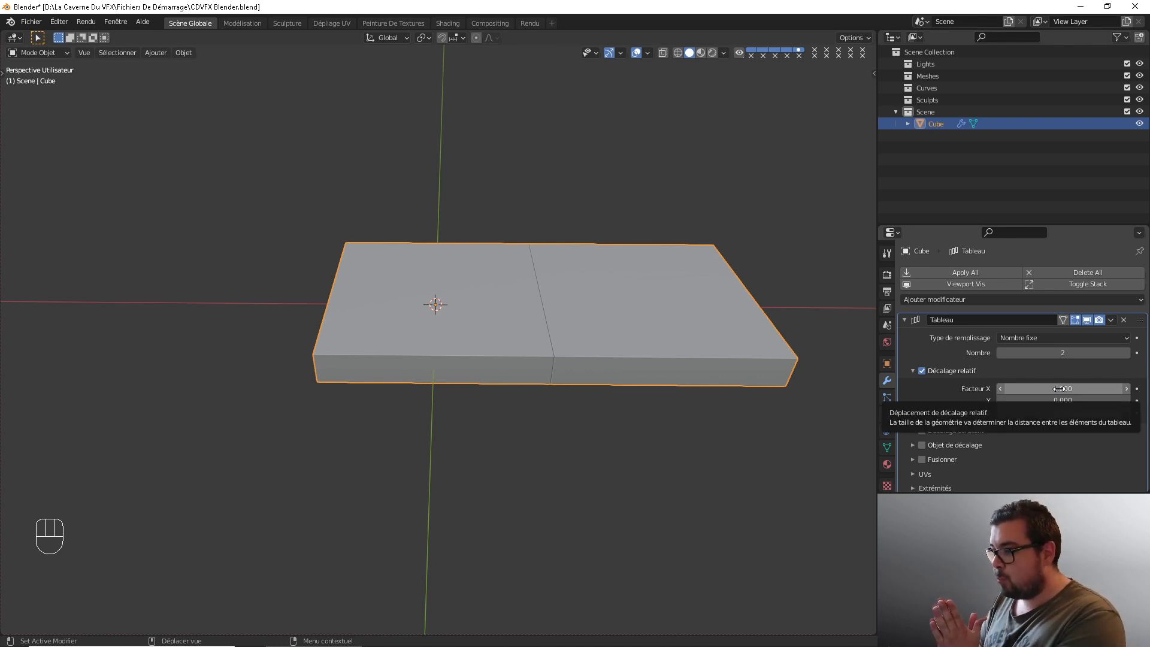
- Set the X factor of the array's relative offset (Décalage relatif) to 1.0001
middle_click_drag(651, 367, 544, 306)
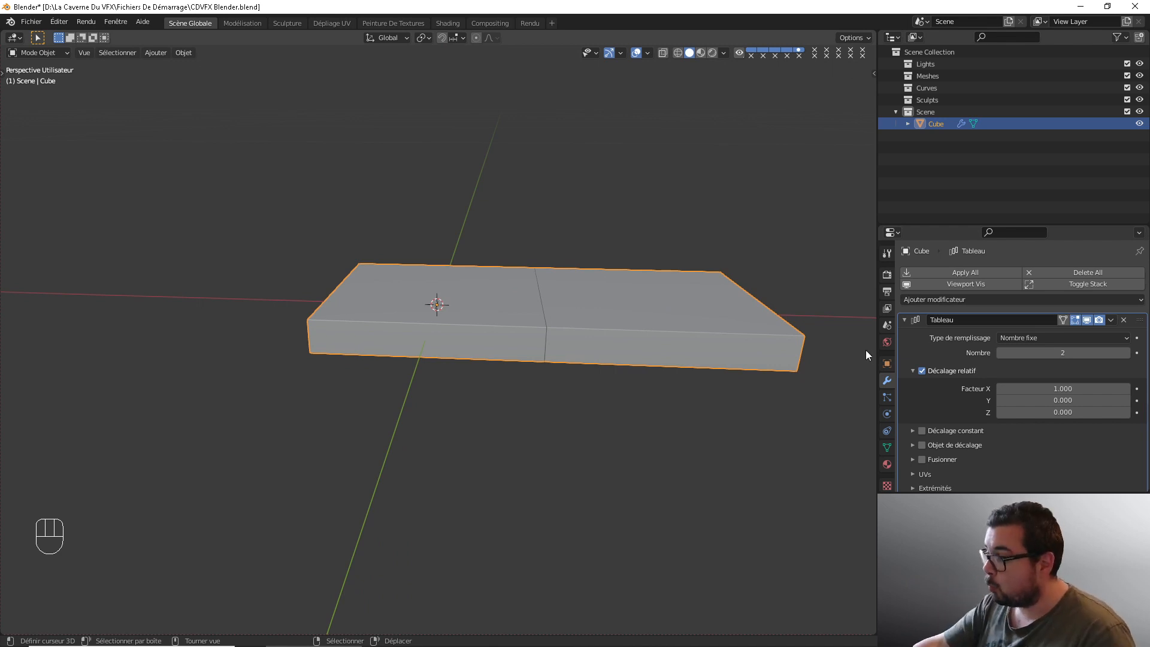
left_click(1058, 389)
type("1")
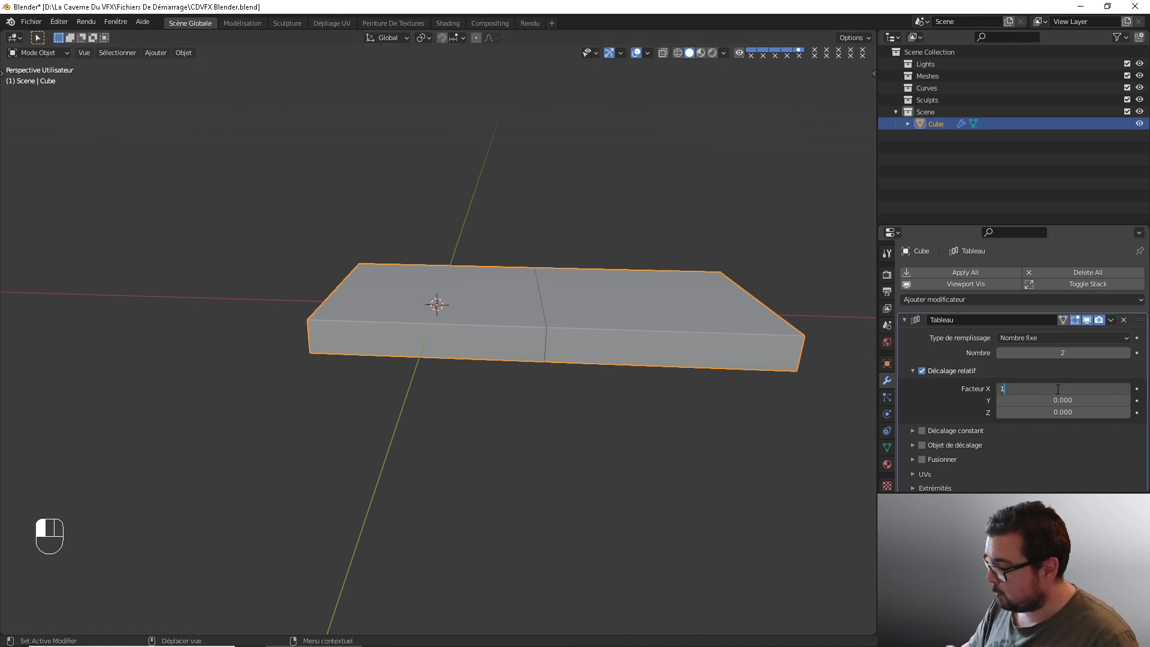
type(".0001")
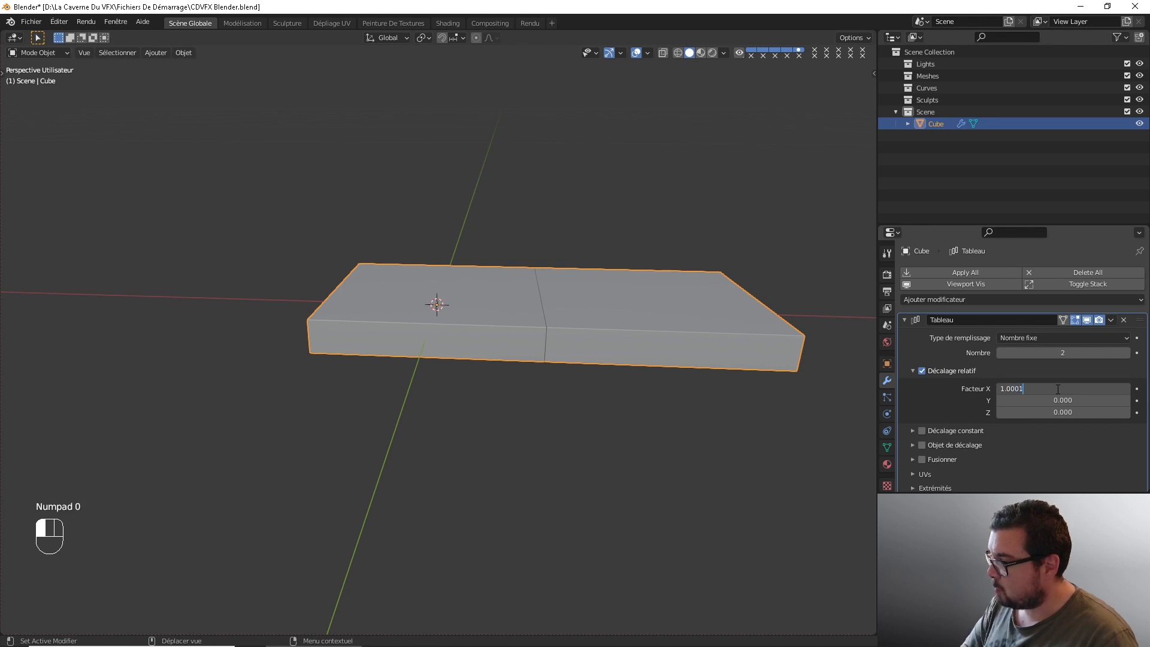
key("Return")
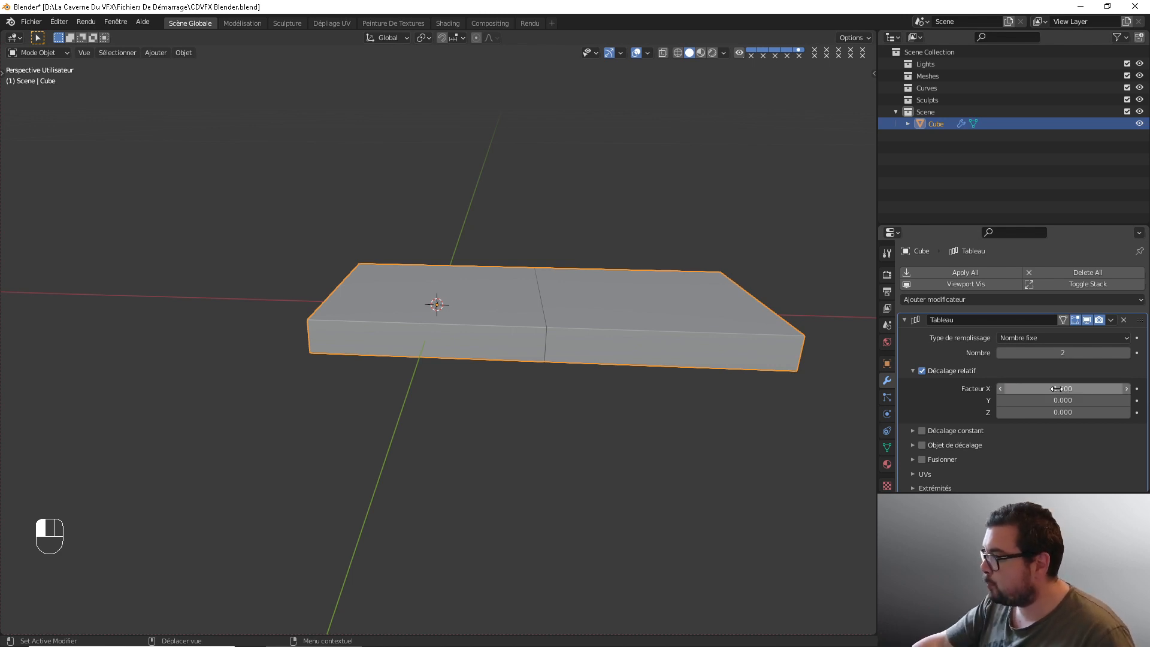
- Set the X factor of the array's relative offset (Décalage relatif) to 1.001
left_click(1058, 388)
key("End")
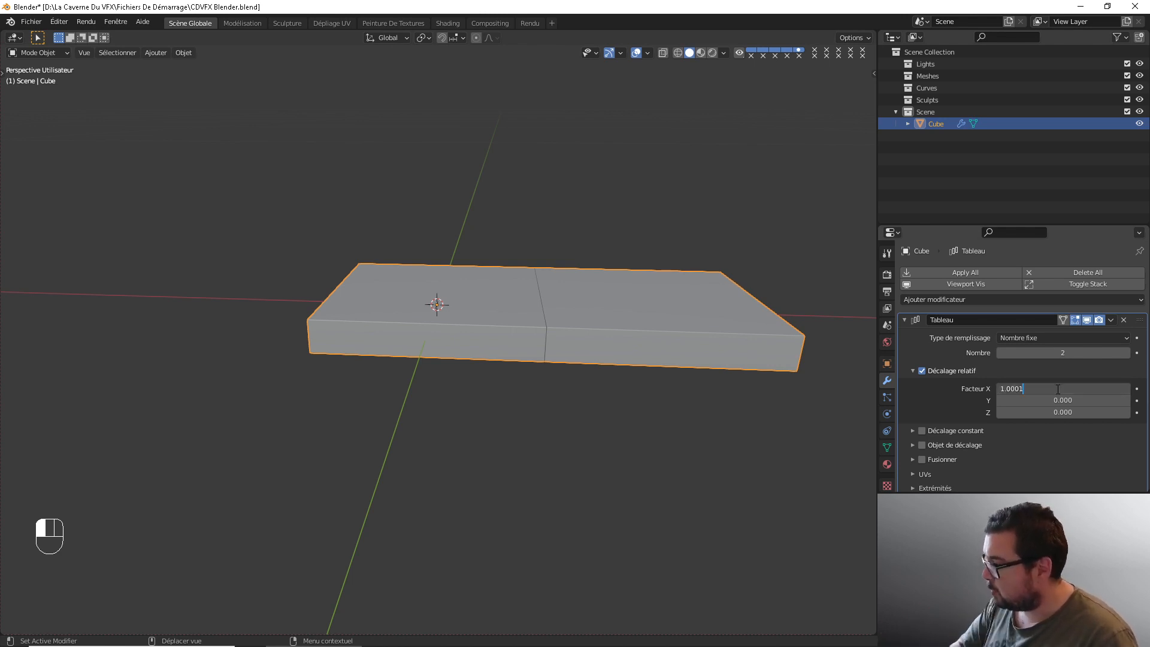
key("BackSpace")
key("BackSpace")
type("1")
key("Return")
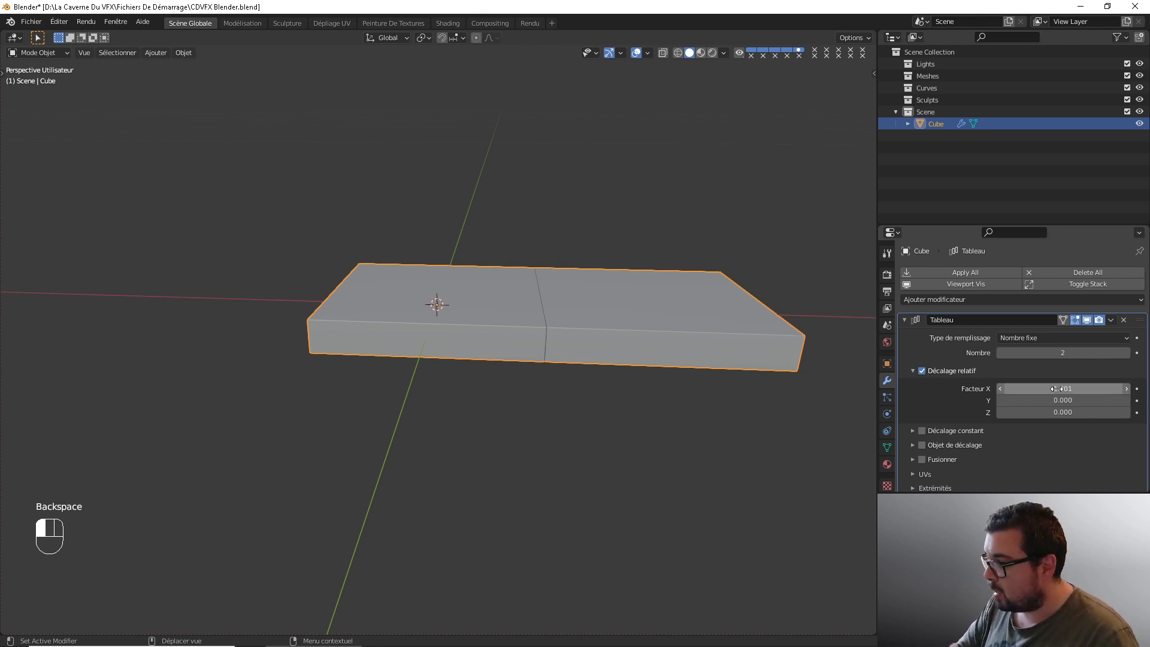
- Set the X factor of the array's relative offset (Décalage relatif) to 1
middle_click_drag(592, 405, 609, 430)
scroll(530, 460, "up", 3)
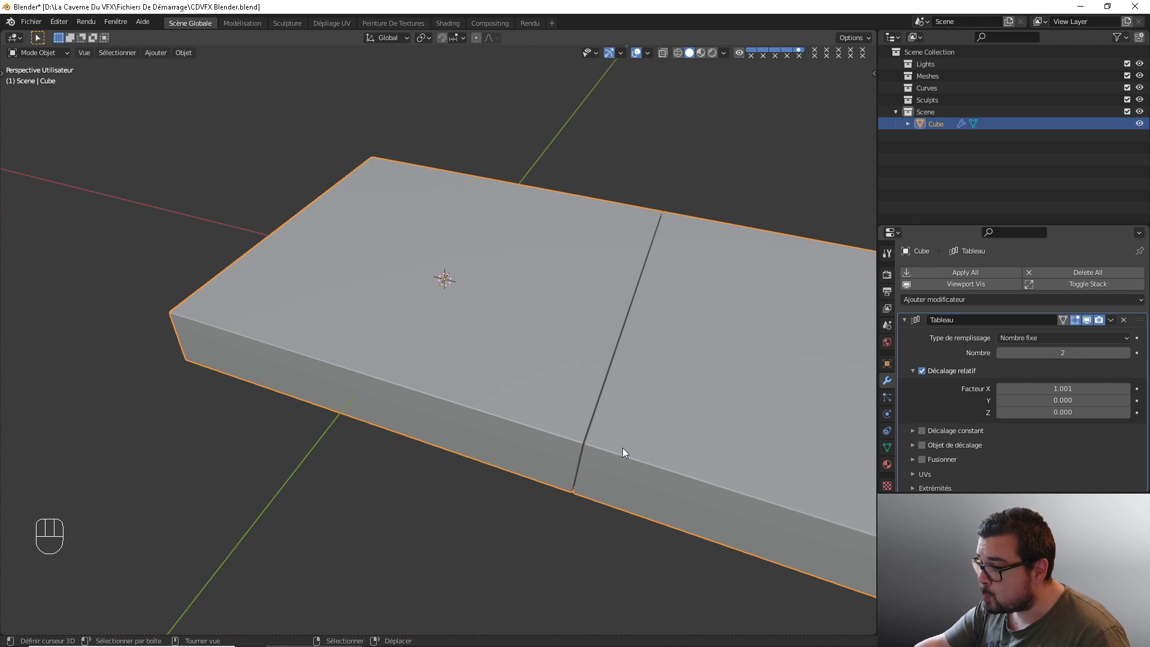
left_click(1059, 387)
type("1")
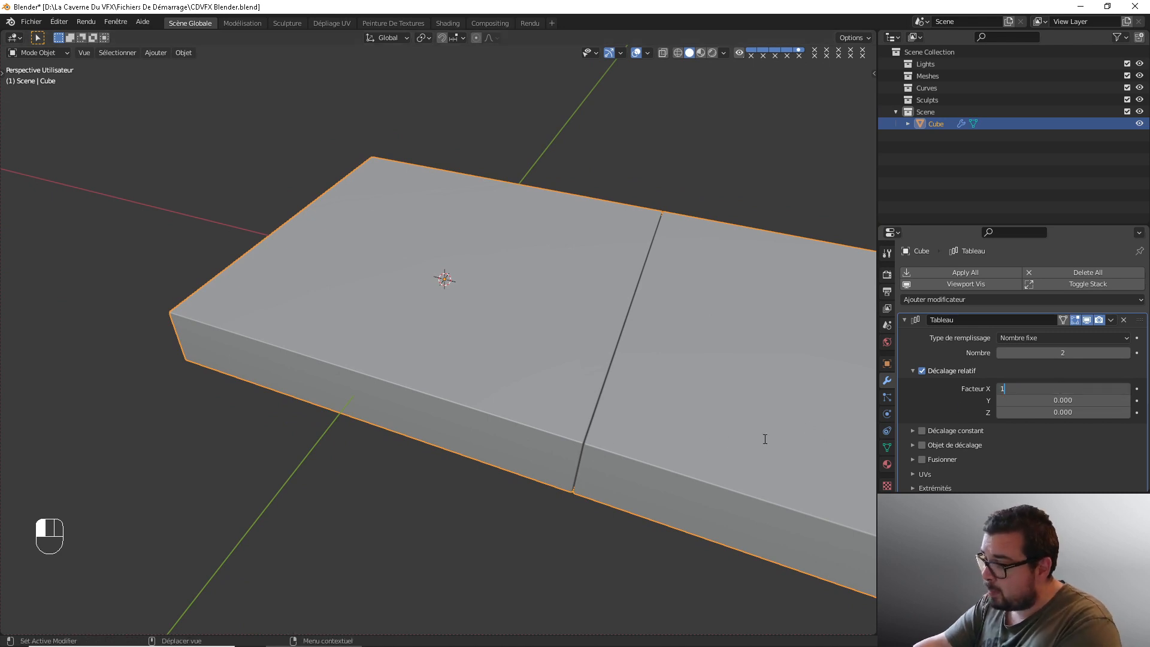
key("Return")
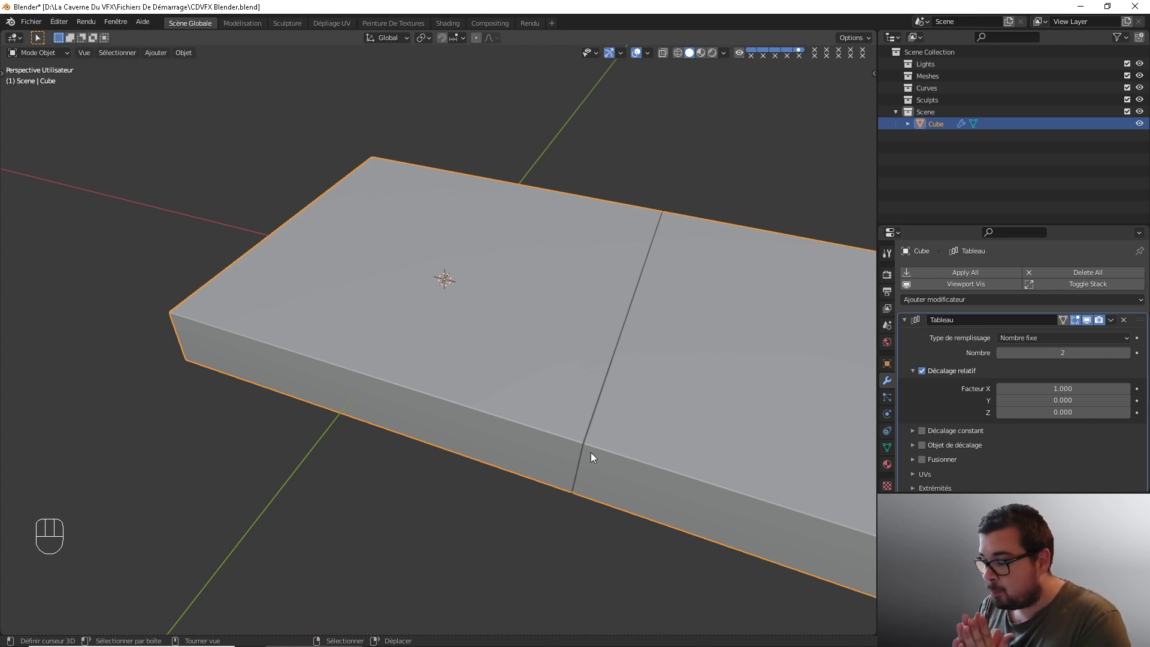
scroll(498, 334, "down", 3)
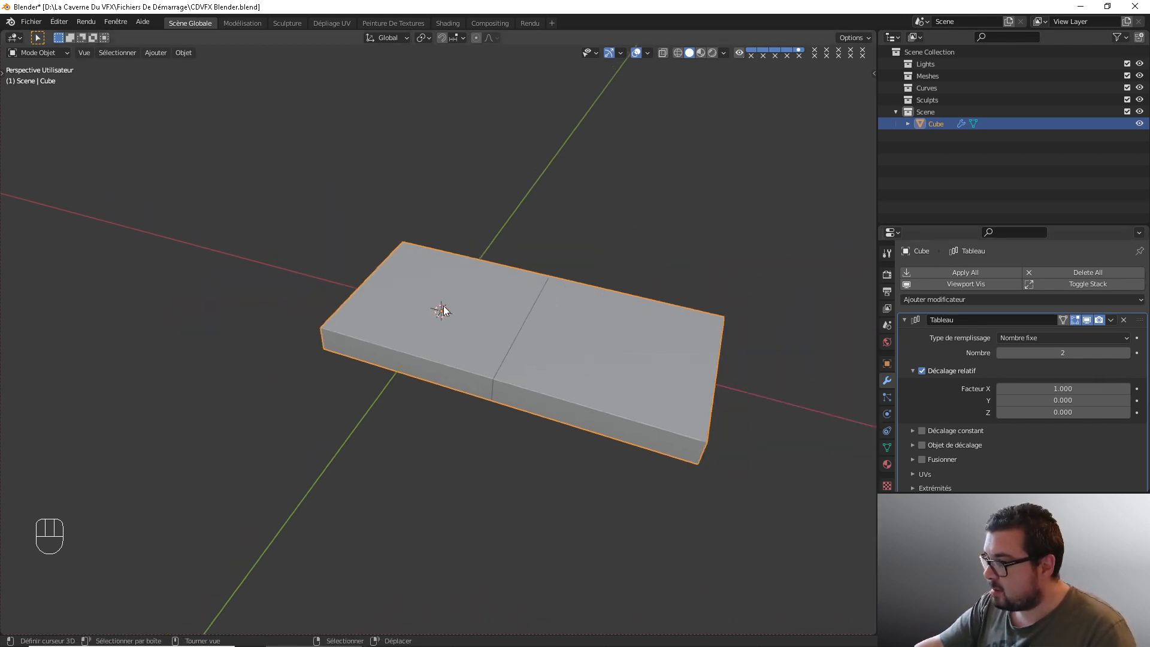
scroll(498, 333, "up", 2)
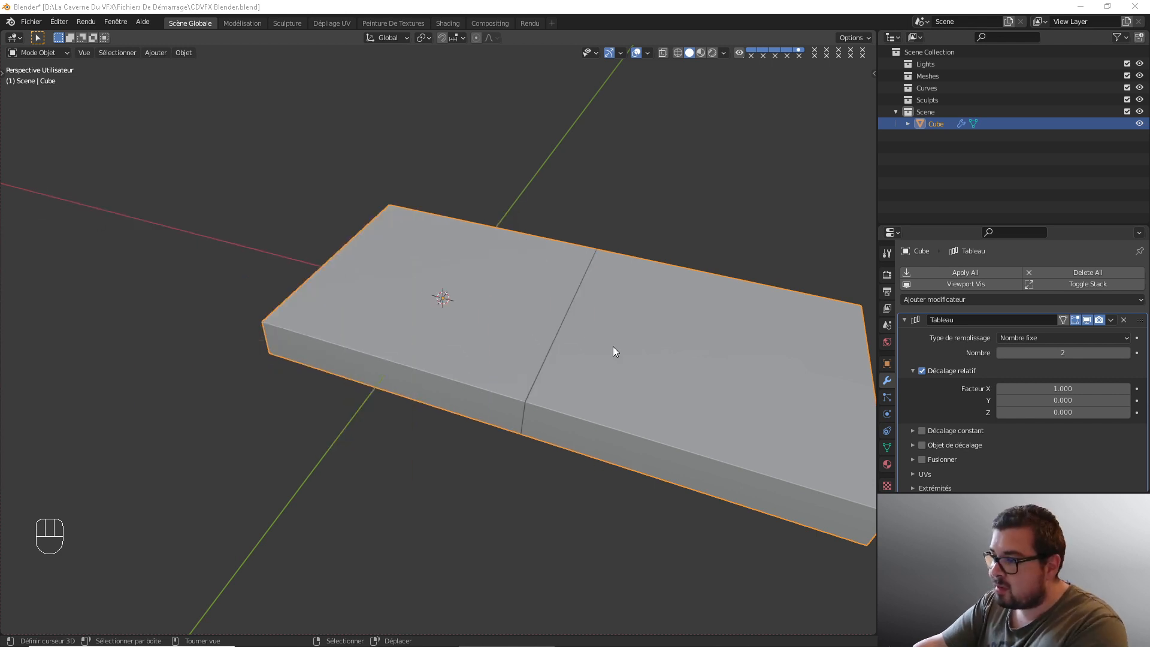
scroll(685, 412, "down", 5)
middle_click_drag(595, 404, 601, 437)
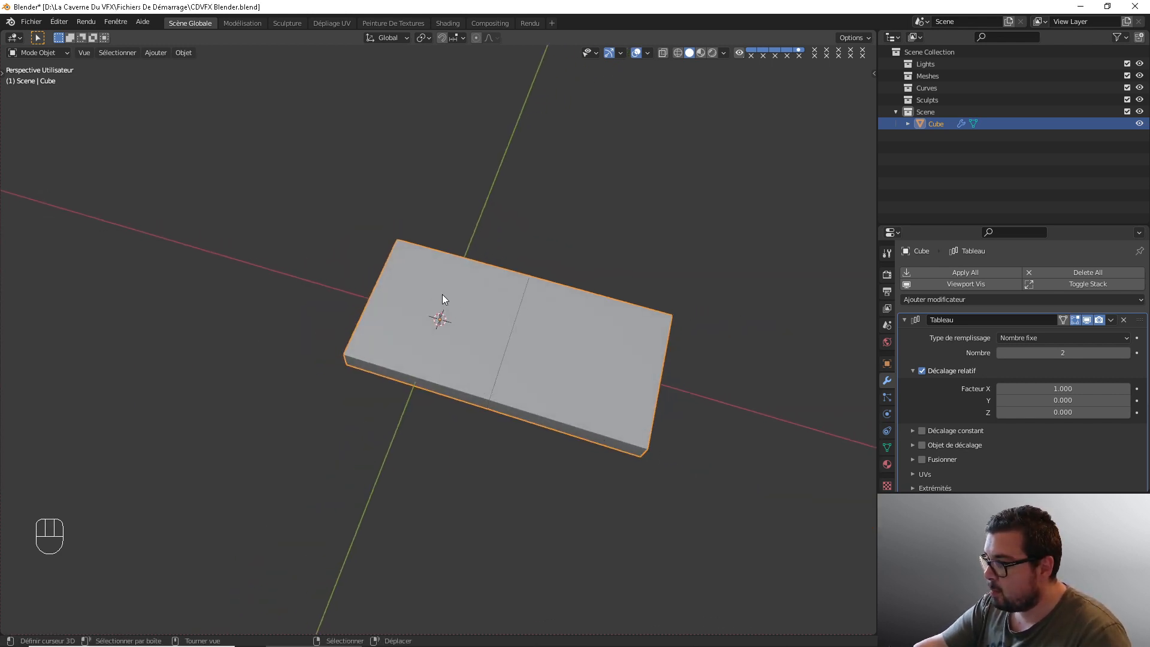
scroll(617, 358, "up", 1)
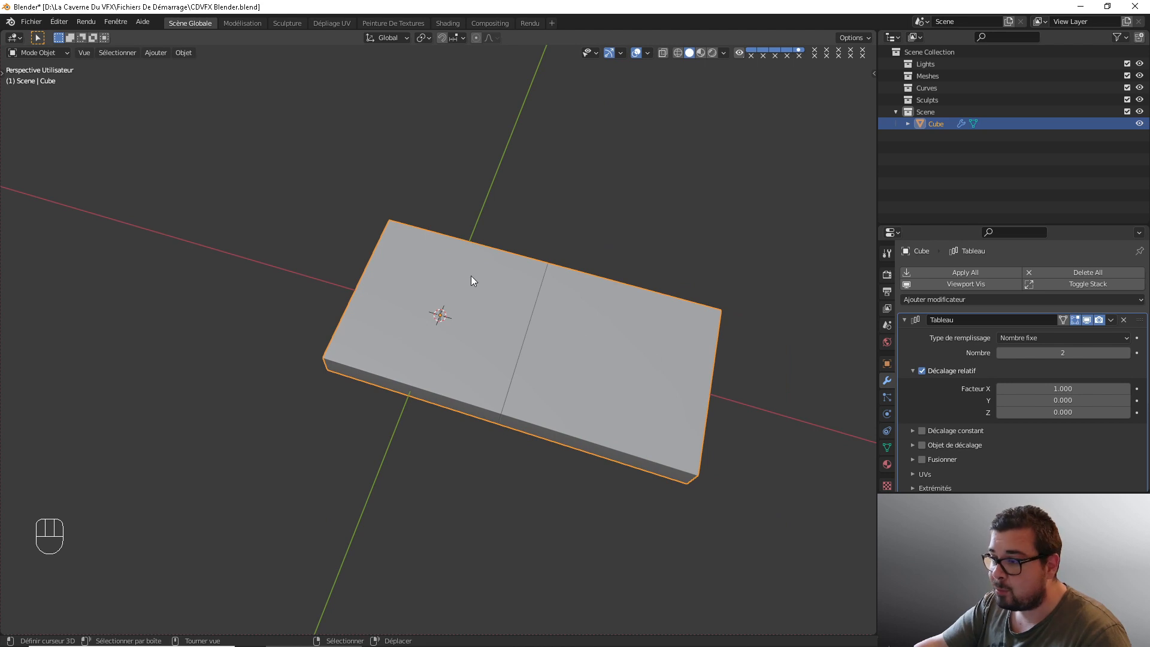
- Set the array's count (Nombre) to 8 to make a full row of squares
left_click(1126, 353)
left_click(1126, 353)
left_click(1127, 353)
left_click(1126, 353)
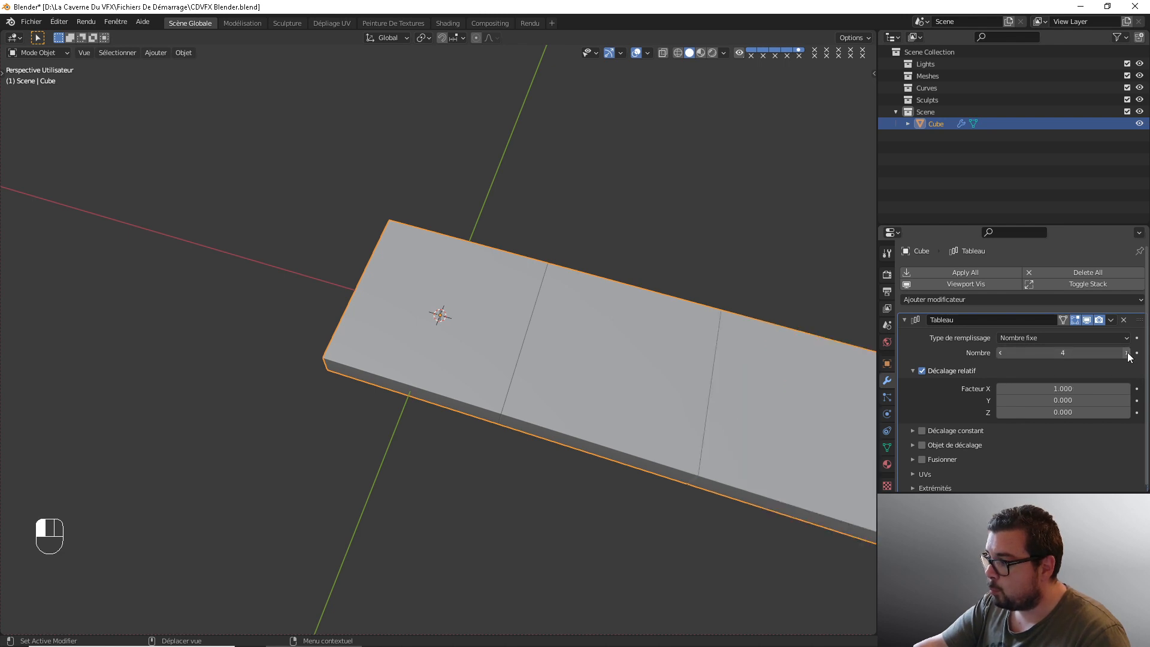
left_click(1127, 352)
scroll(716, 384, "down", 6)
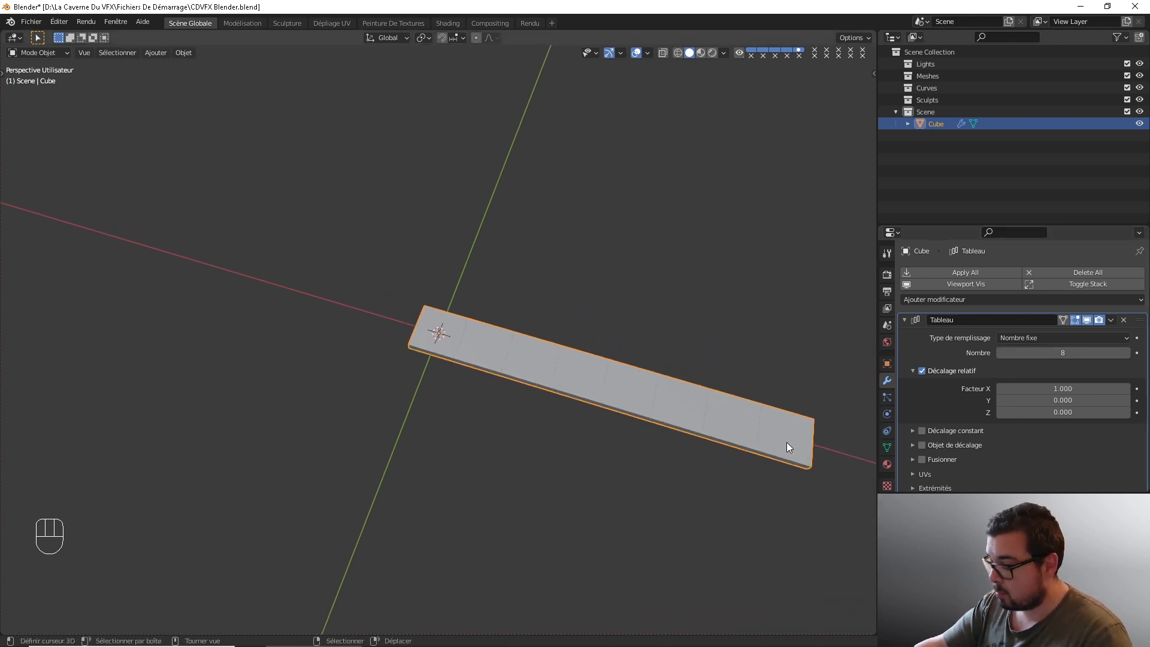
- Set the Y and Z factors of the array's relative offset to 1 to try a diagonal, stepped repetition
key("KP_7")
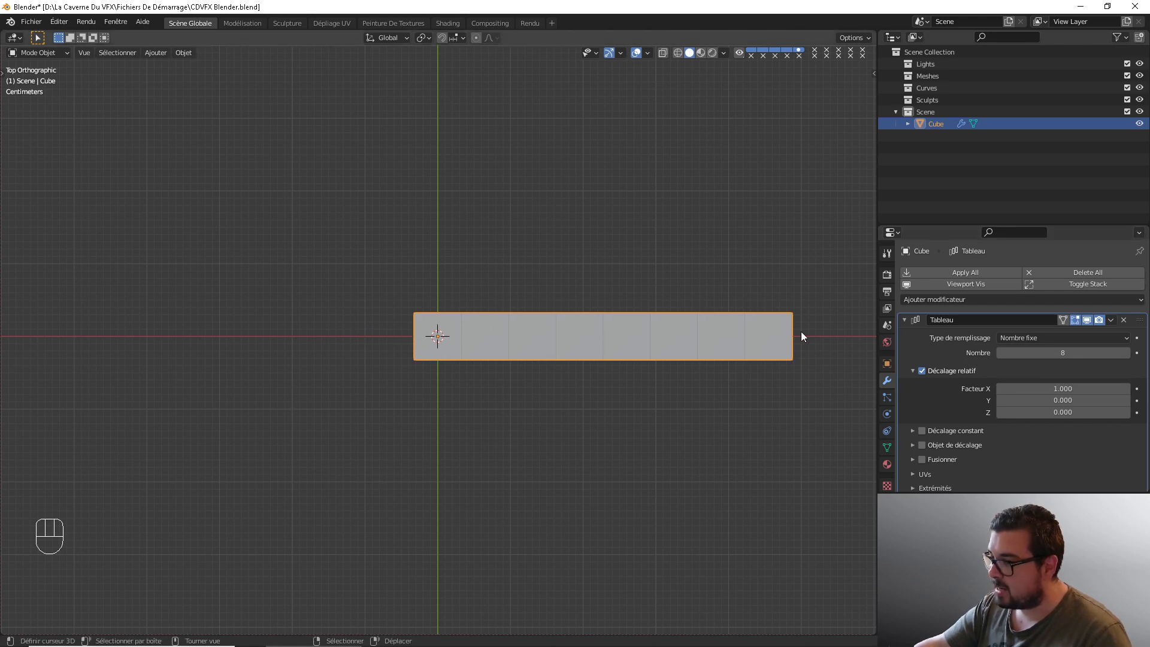
double_click(1079, 397)
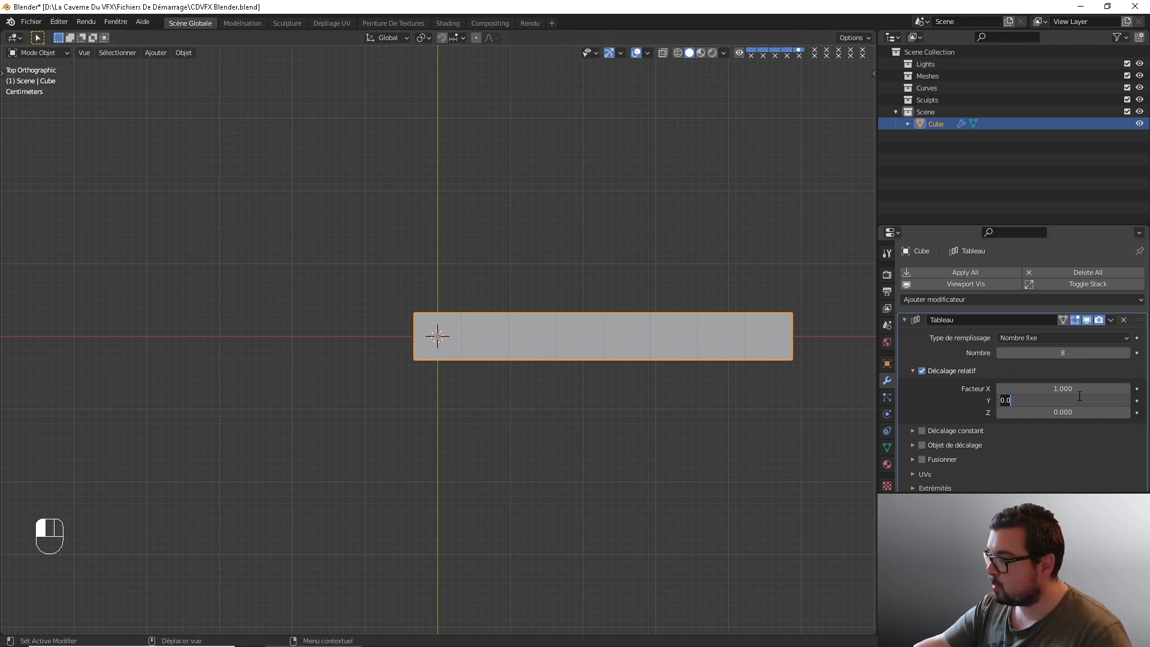
key("BackSpace")
key("BackSpace")
key("BackSpace")
type("1")
key("Return")
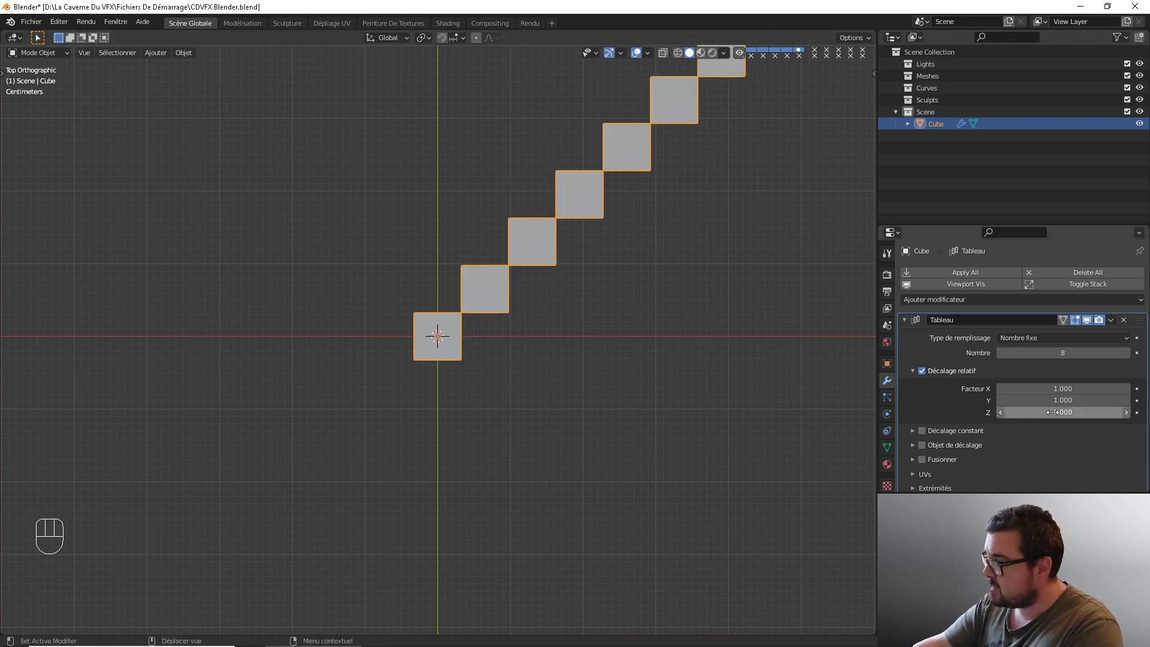
left_click(1032, 413)
type("1")
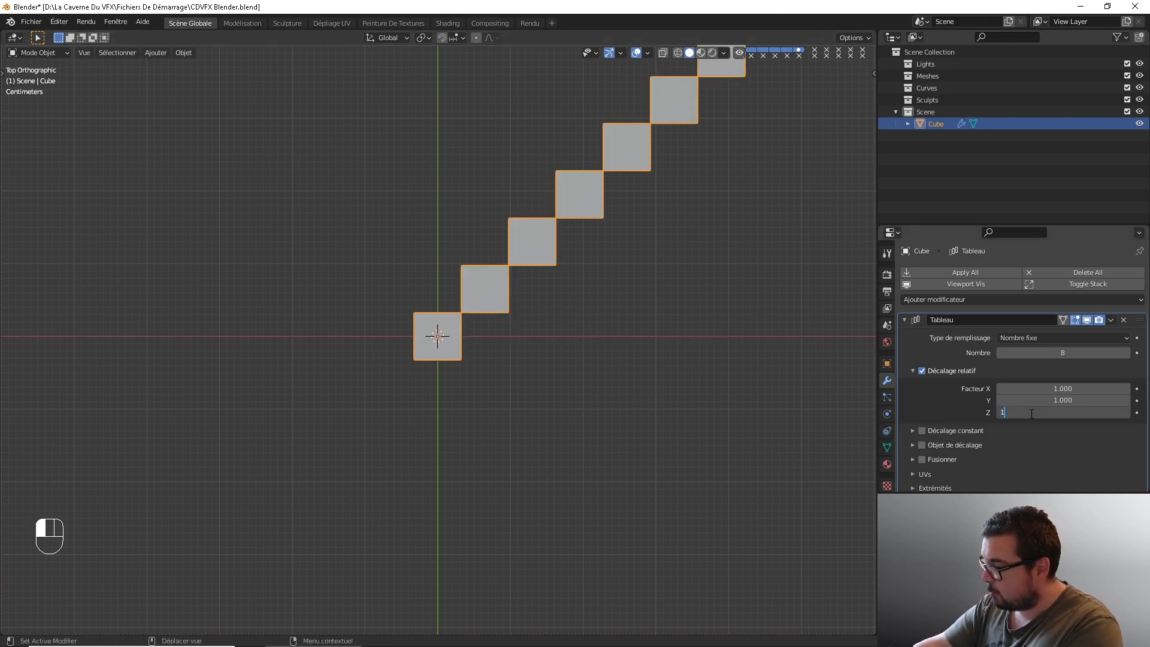
key("Return")
middle_click_drag(763, 397, 464, 325)
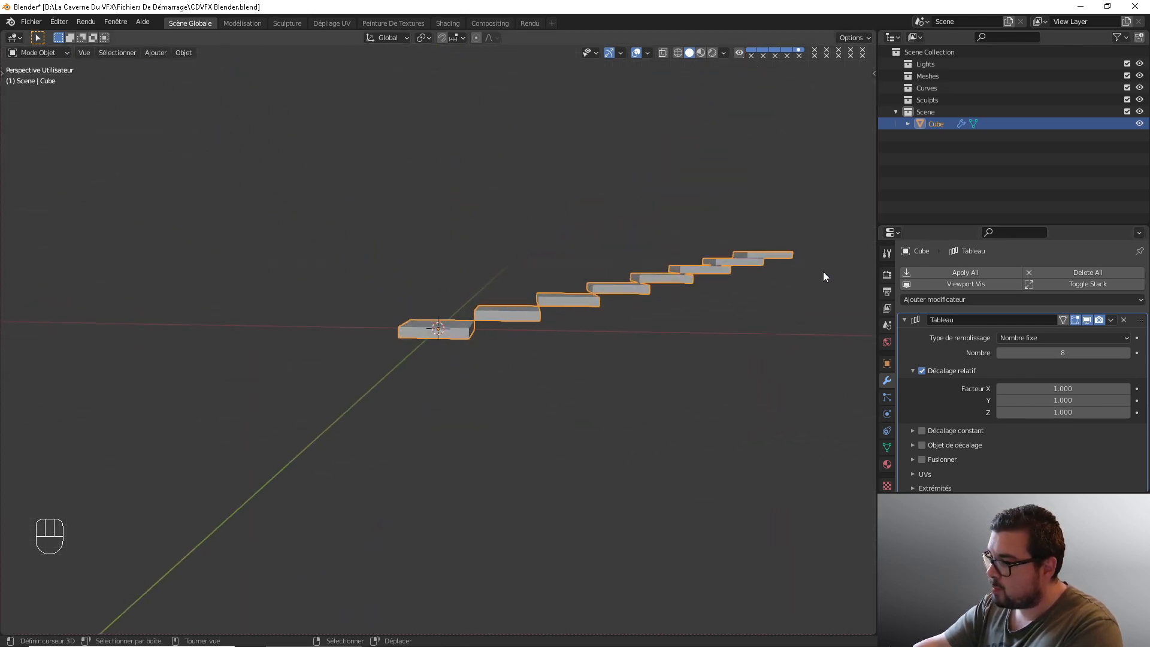
- Reset the Z and Y factors of the array's relative offset to 0
left_click(1064, 412)
type("0")
key("Return")
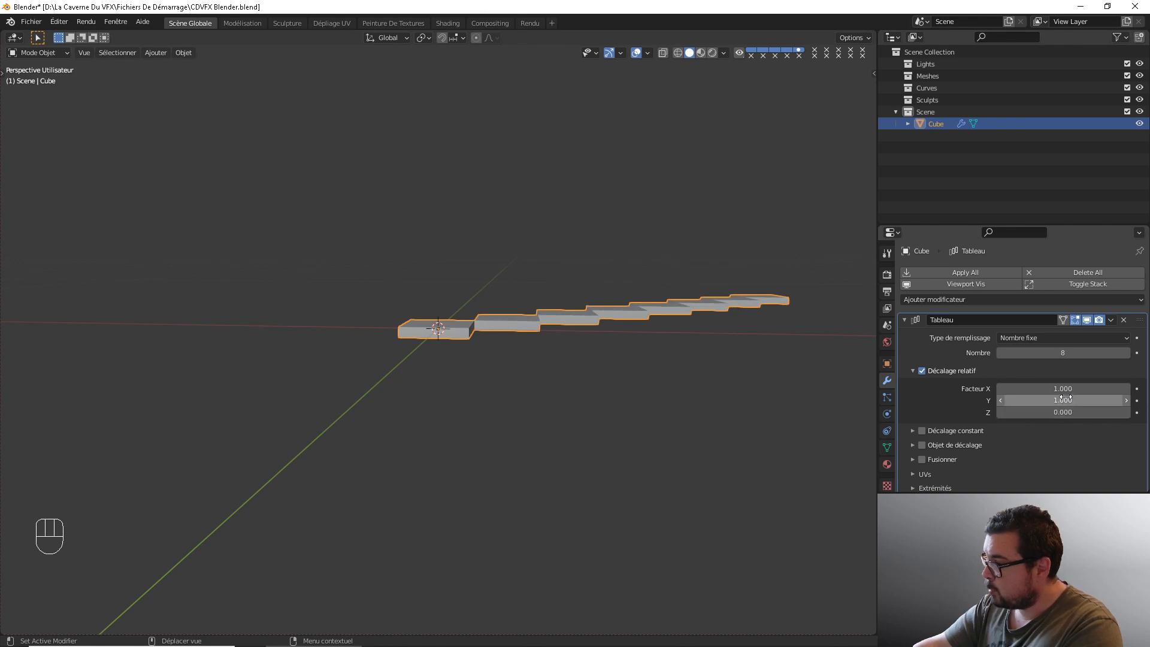
left_click(1063, 399)
type("0")
key("Return")
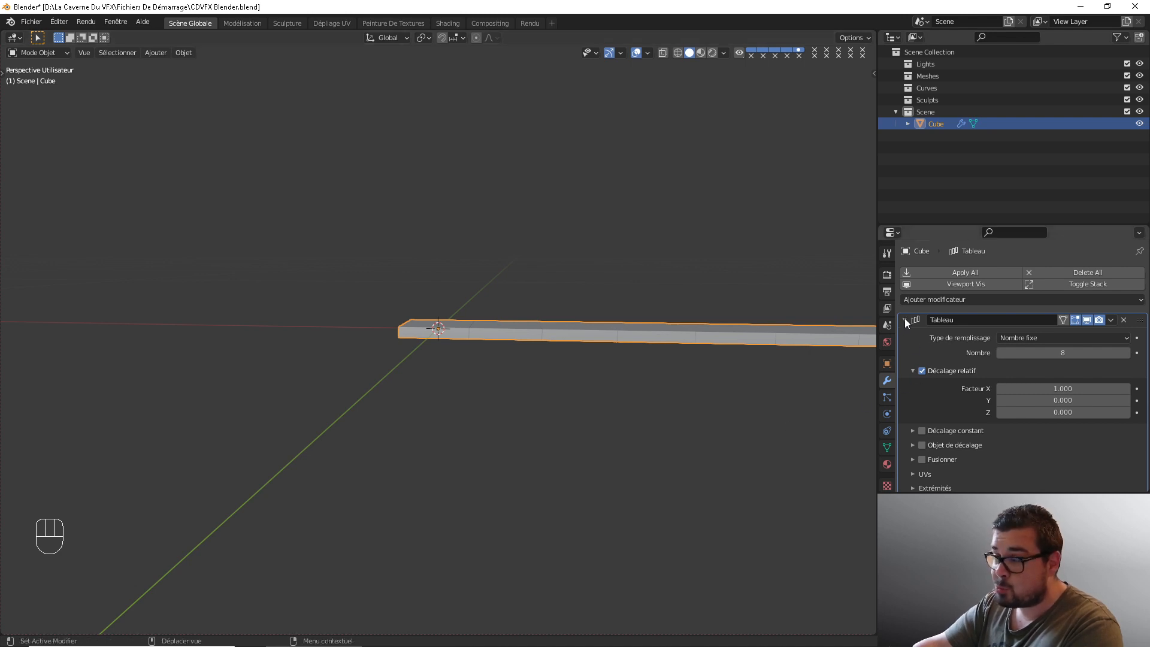
- Collapse the first array's settings and add a second Array (Tableau) modifier to the row of squares
left_click(972, 316)
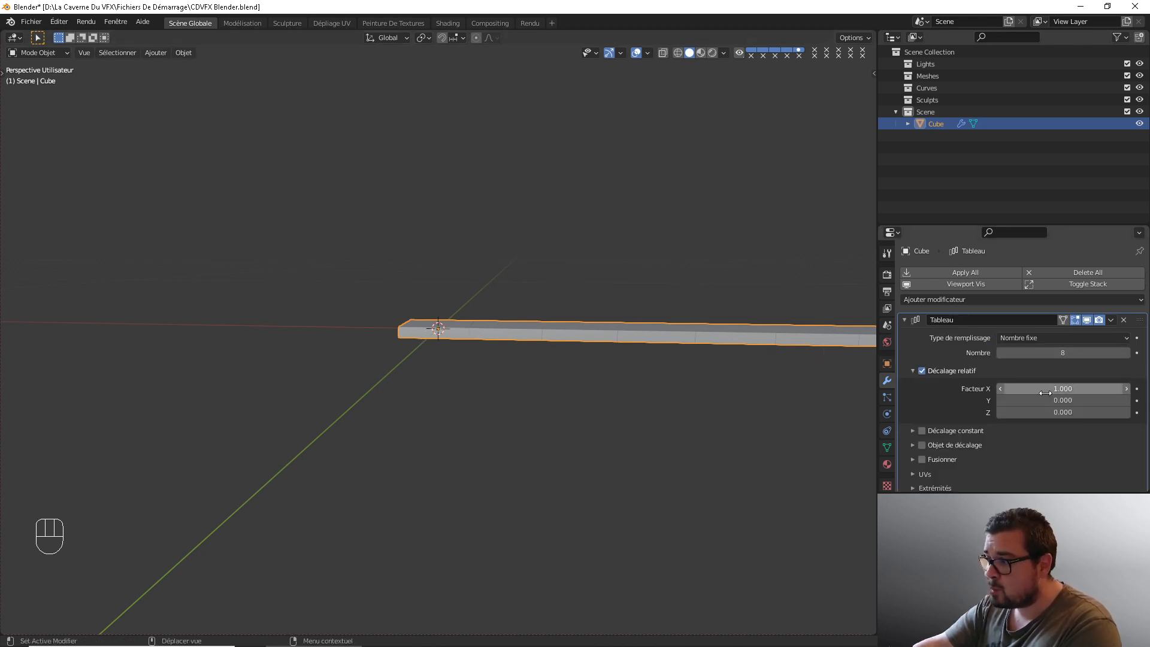
left_click(905, 321)
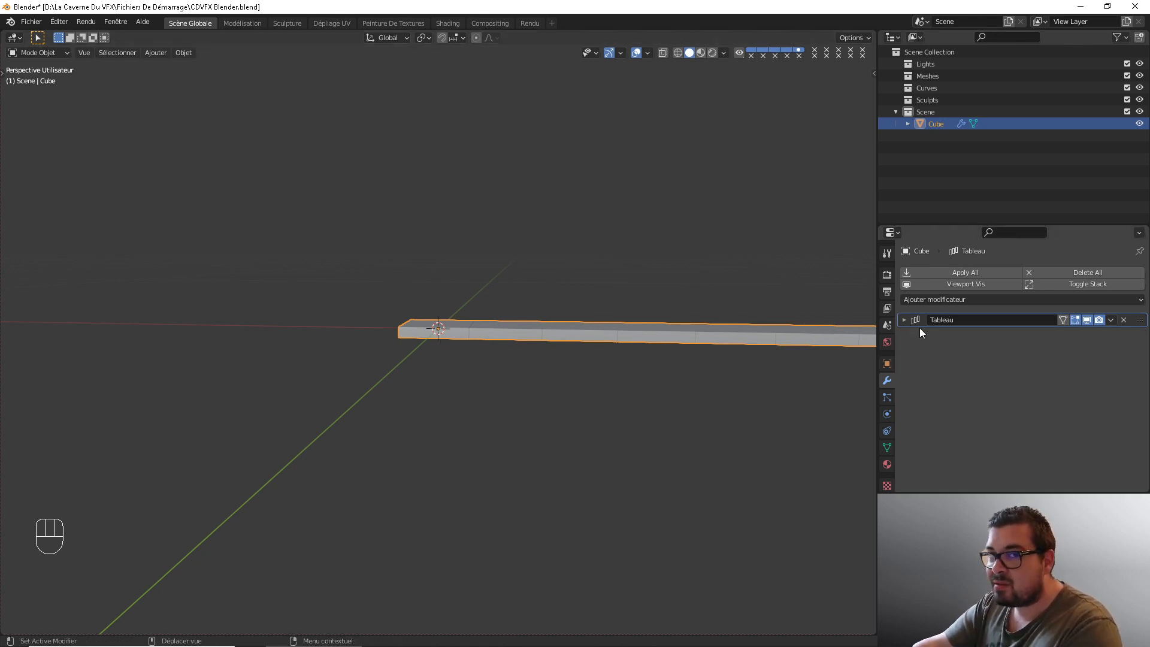
left_click(956, 302)
left_click(873, 331)
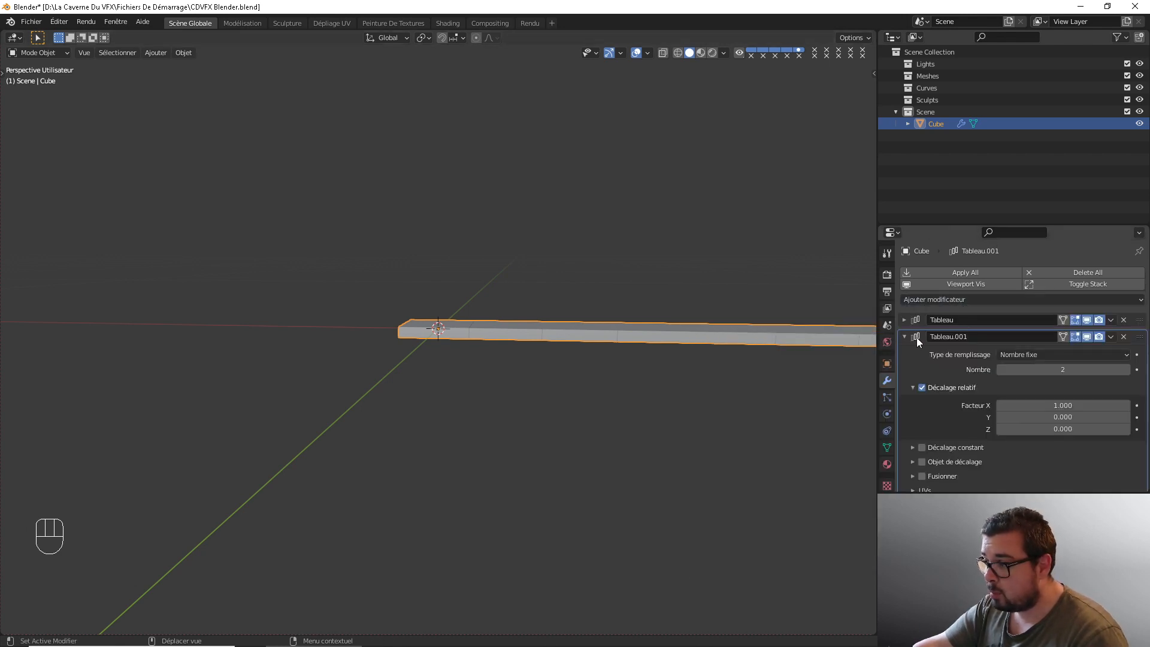
- Set the second array's relative offset to X factor 0 and Y factor 1
middle_click_drag(767, 351, 800, 400)
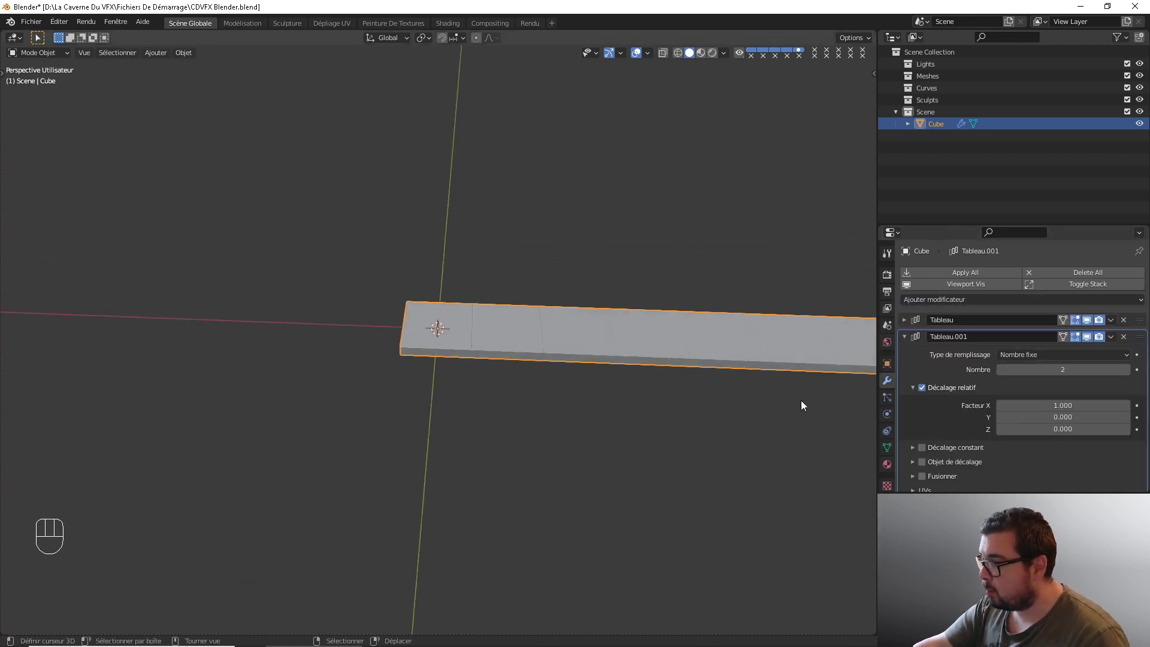
left_click(1065, 406)
type("0")
key("Return")
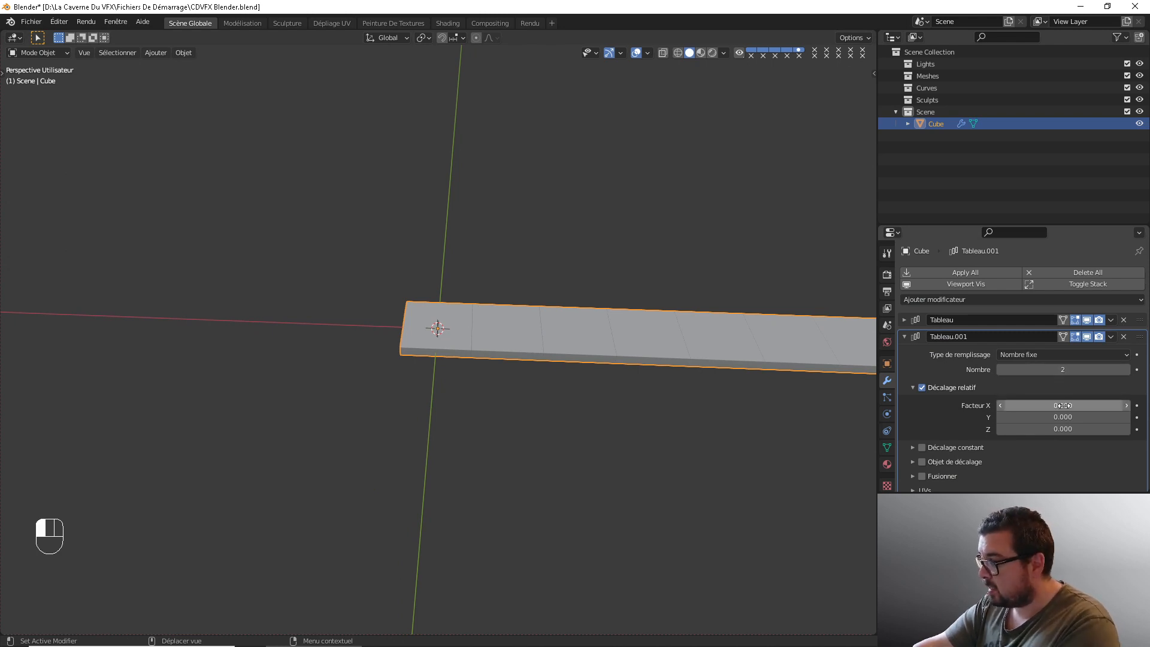
left_click(1065, 416)
type("1")
key("Return")
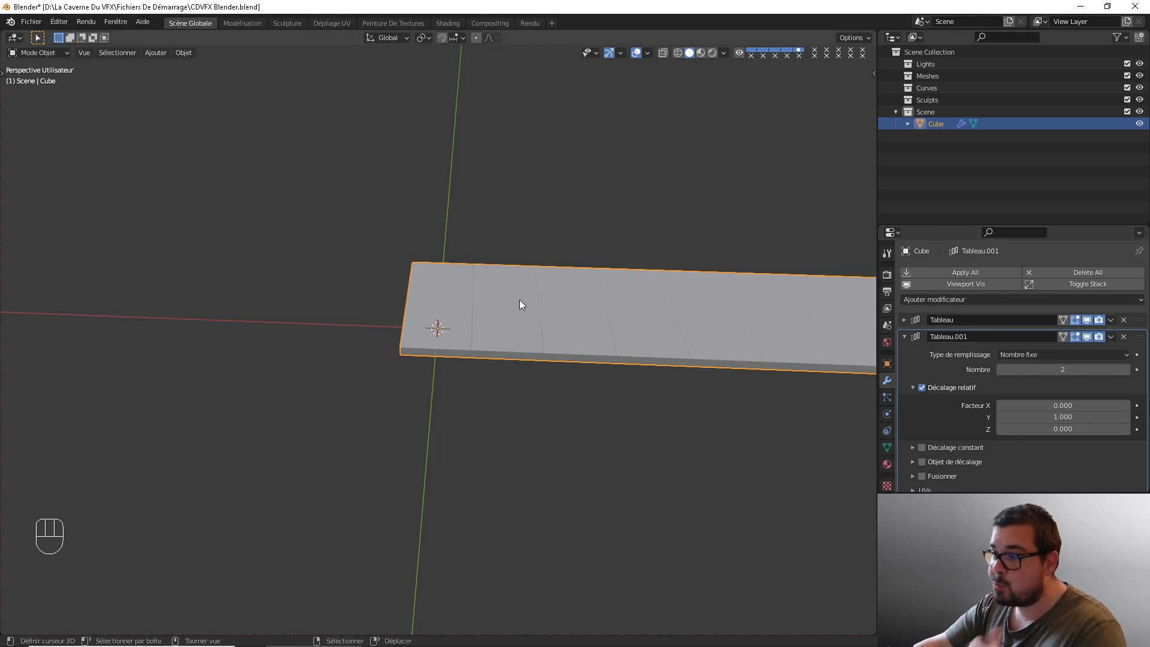
- Set the second array's count (Nombre) to 8 to complete the 8 by 8 board
left_click(1125, 370)
left_click(1125, 370)
left_click(1125, 371)
left_click(1125, 370)
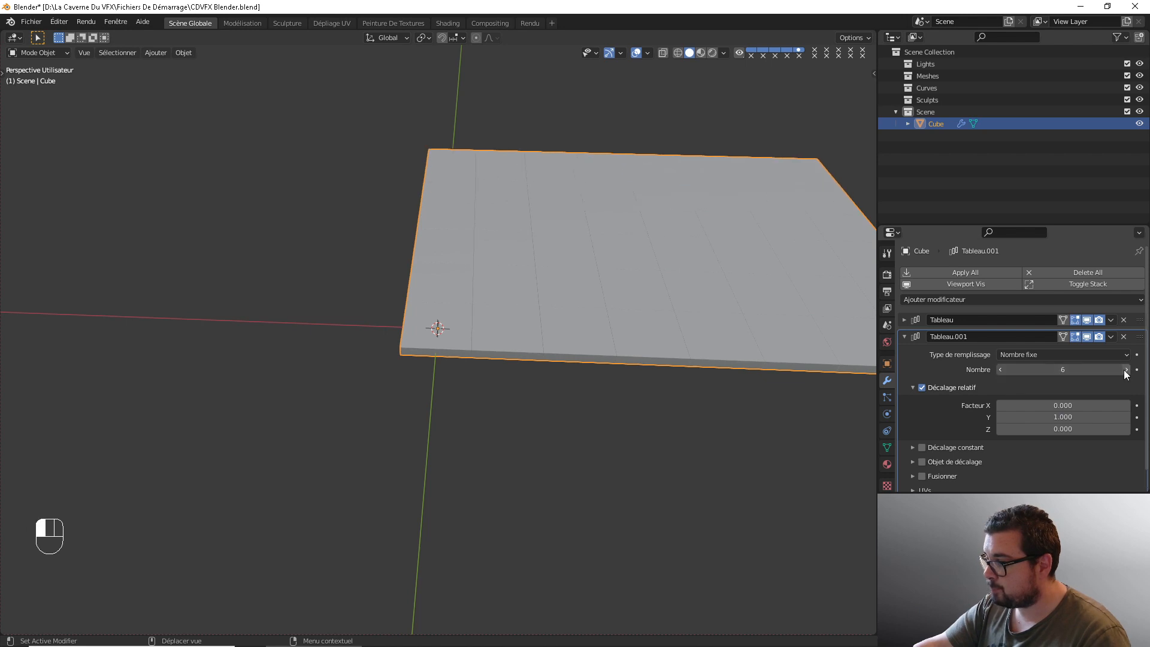
left_click(1125, 370)
left_click(1126, 370)
scroll(602, 368, "down", 4)
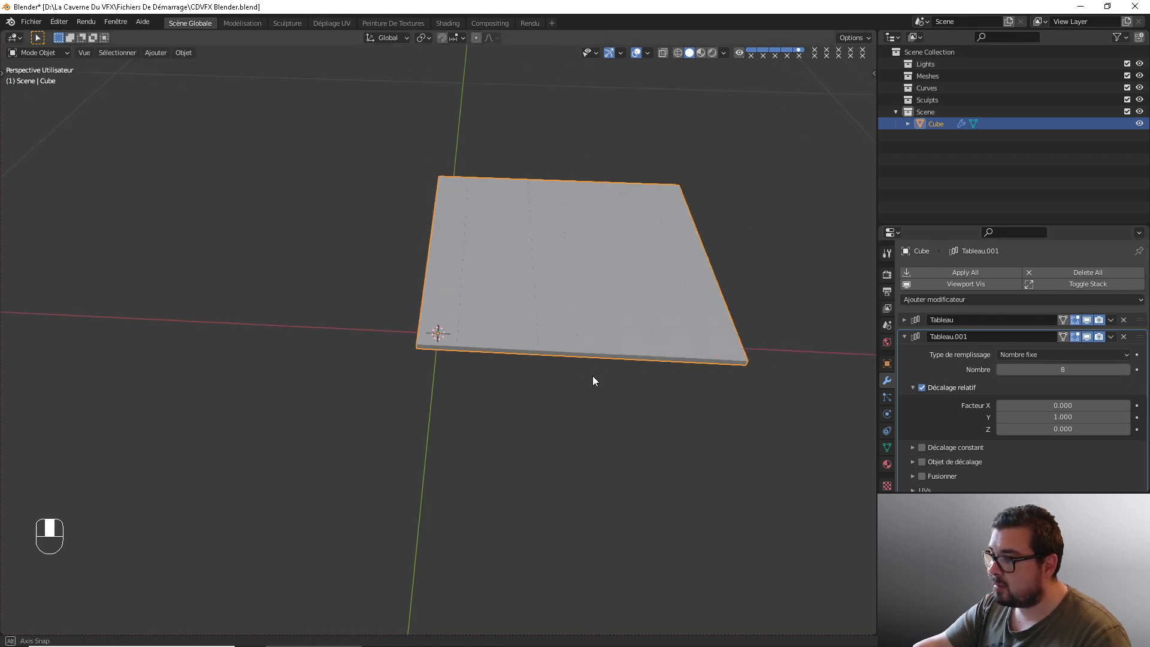
key("KP_7")
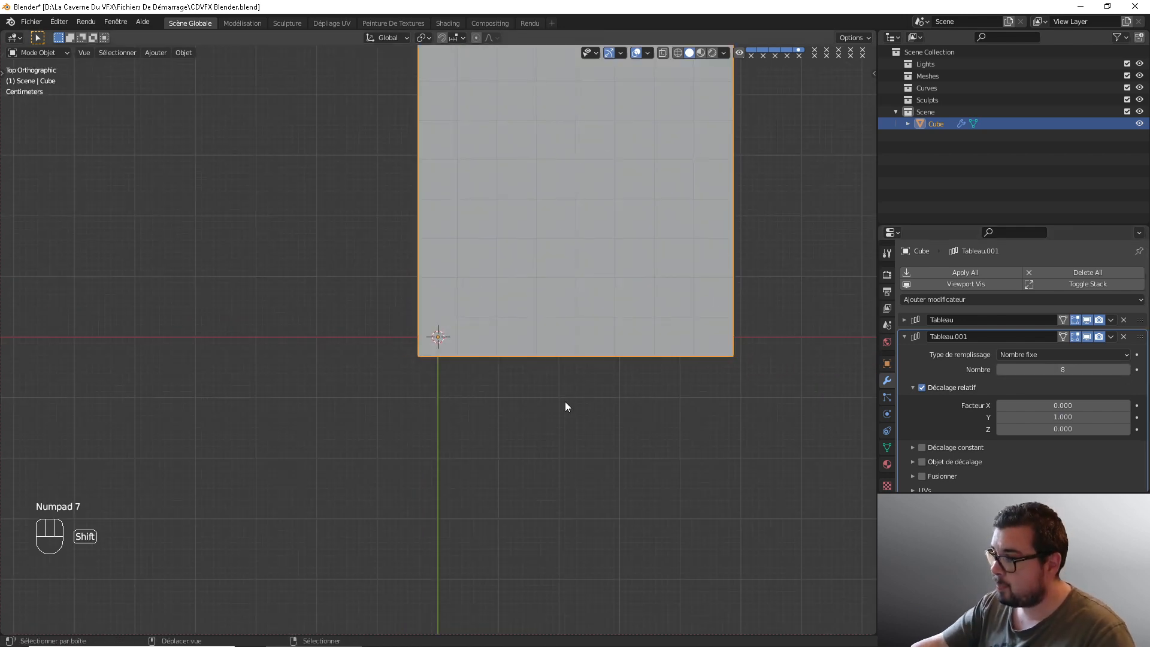
middle_click_drag(565, 402, 498, 513, "shift")
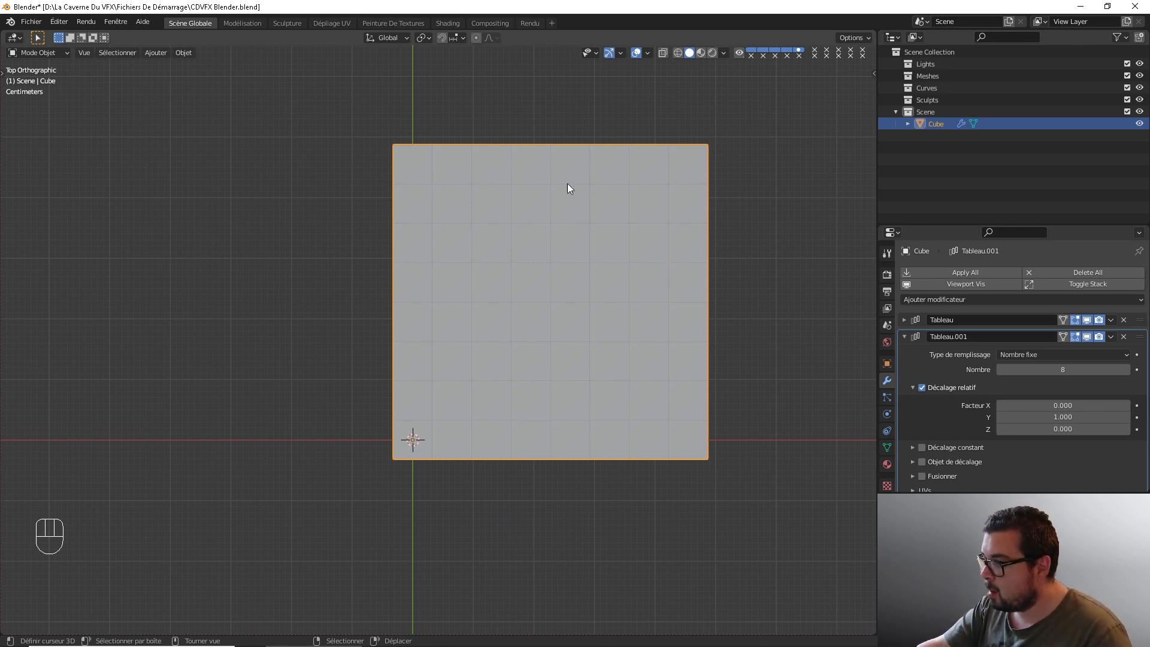
- Apply both Array modifiers, Tableau and Tableau.001, to the board in that order
left_click(905, 337)
left_click(905, 320)
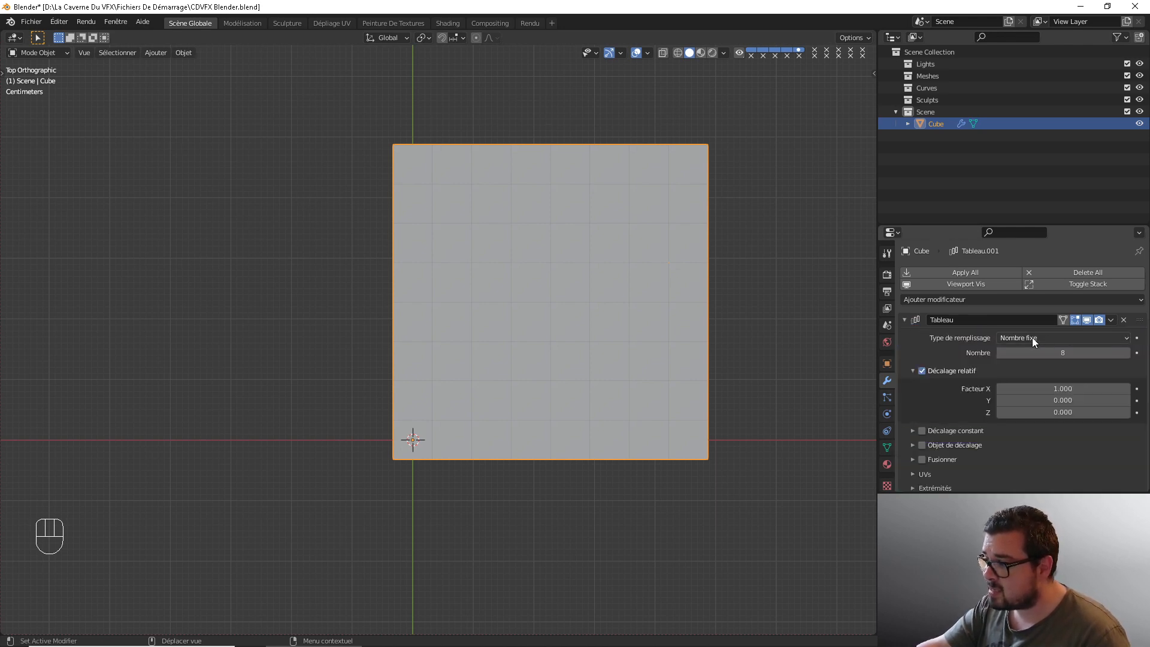
left_click(1140, 324)
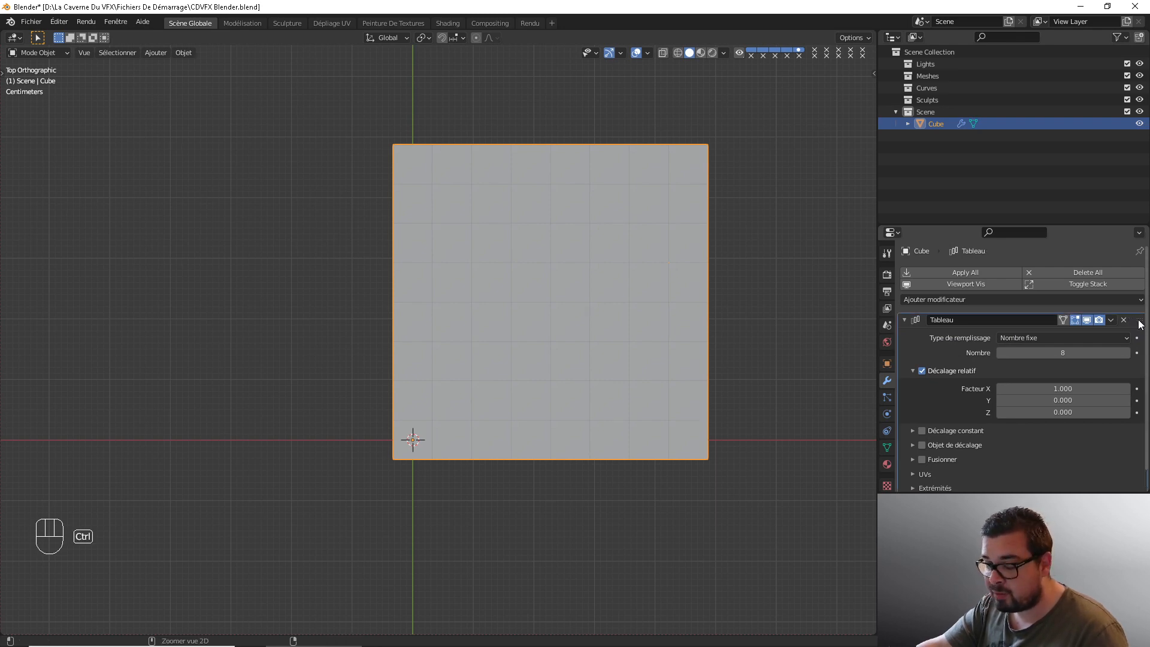
key("ctrl+a")
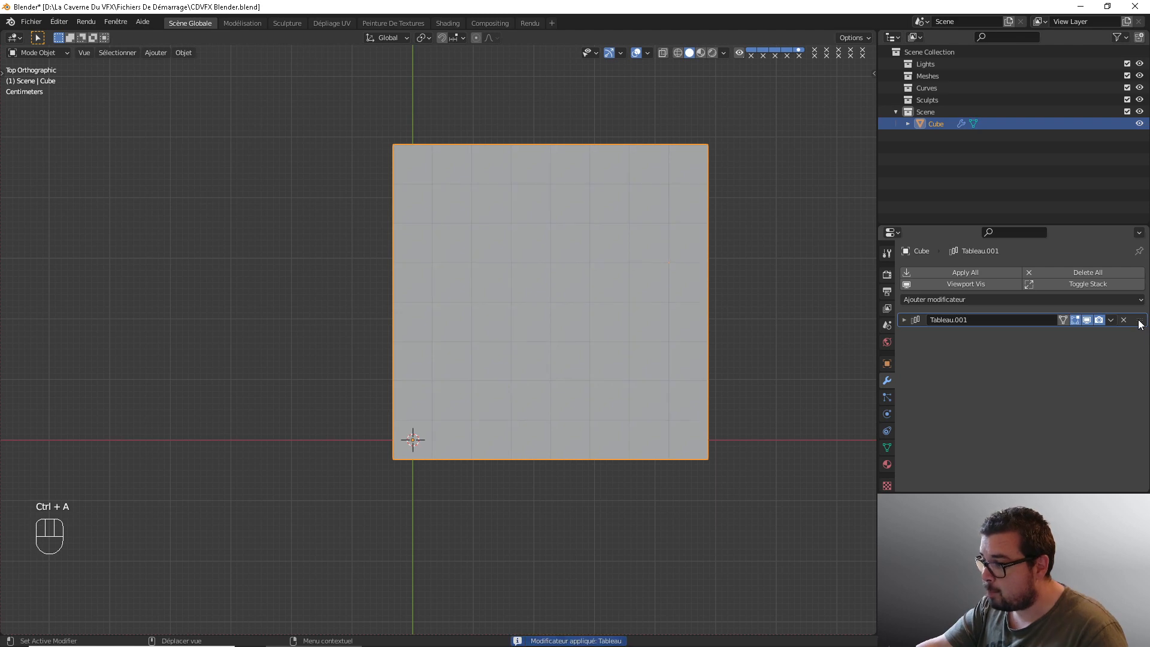
left_click(905, 320)
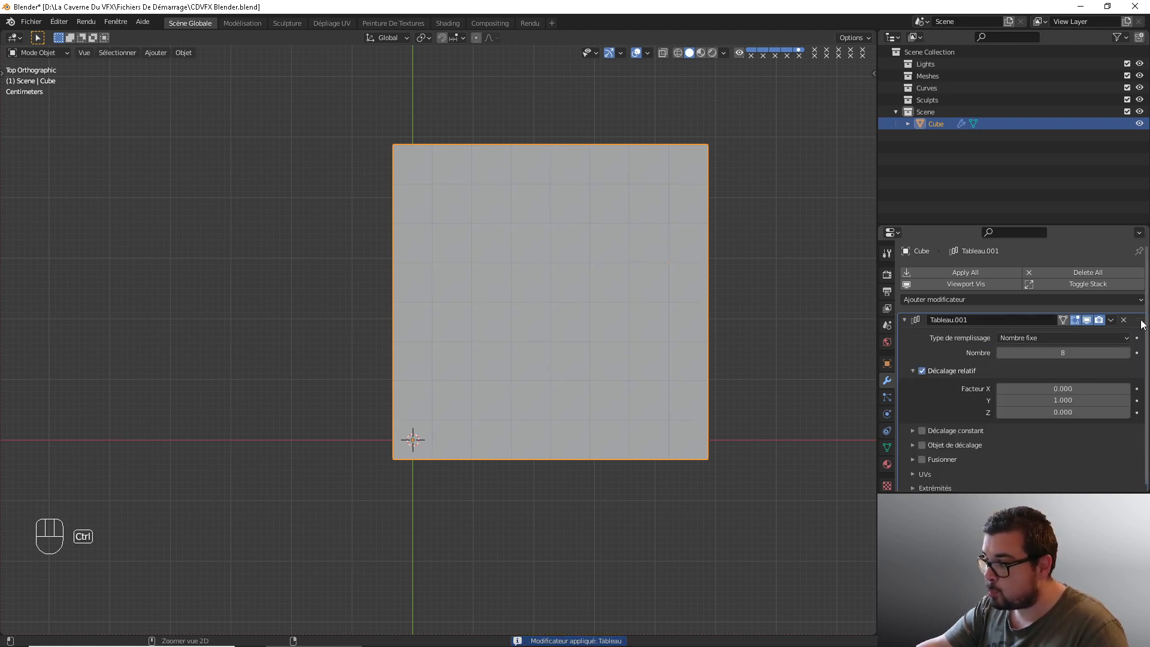
key("ctrl+a")
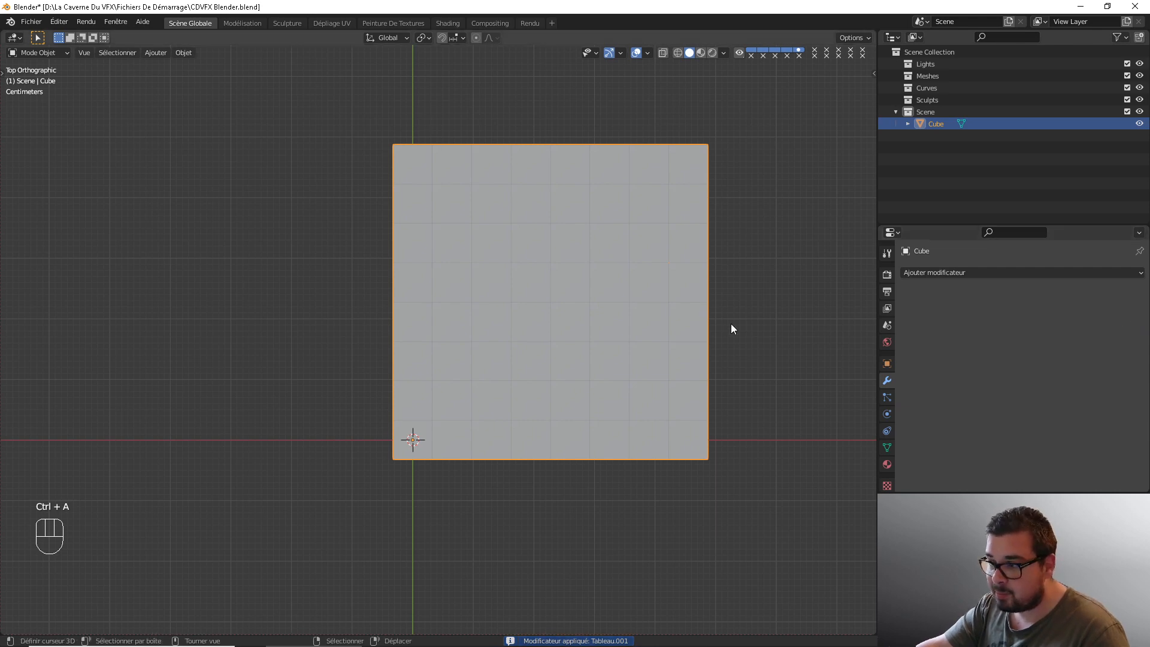
- Enter Edit Mode on the board, deselect everything, and show its material properties with the board viewed from above
key("Tab")
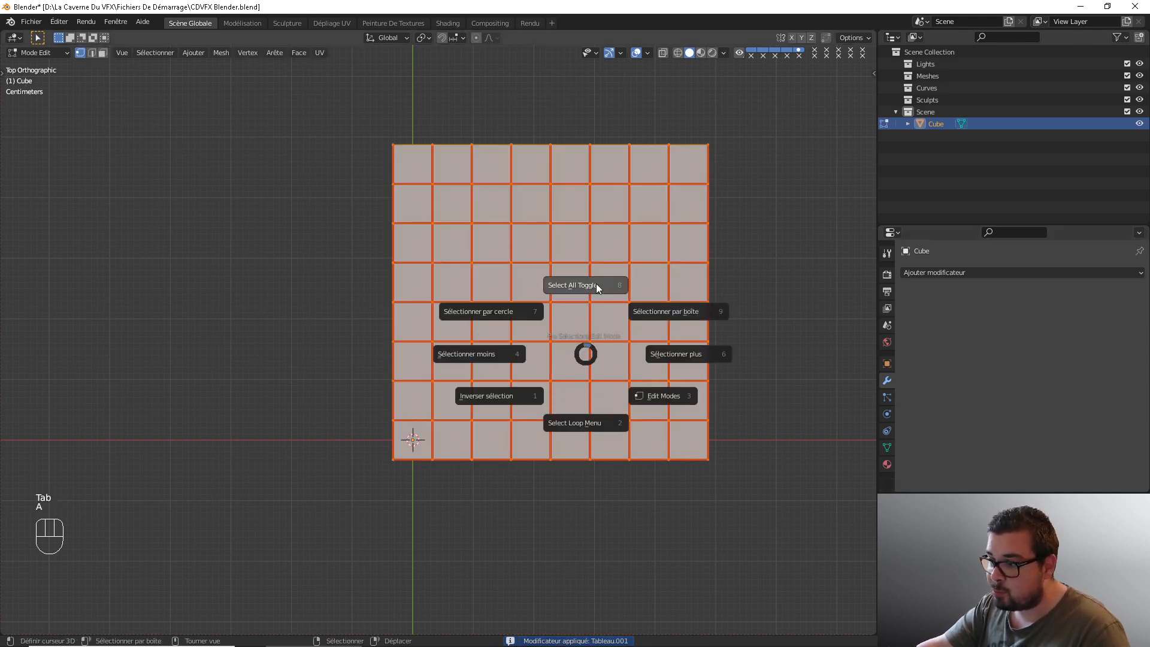
key("a")
middle_click_drag(507, 358, 476, 249)
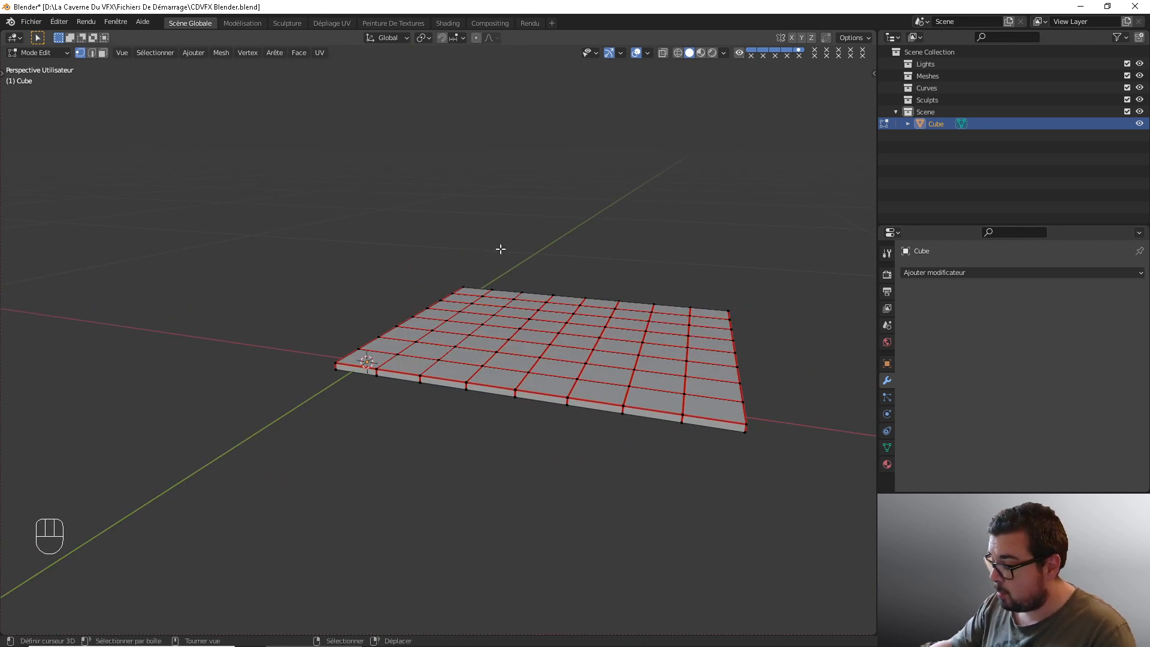
key("KP_1")
key("KP_7")
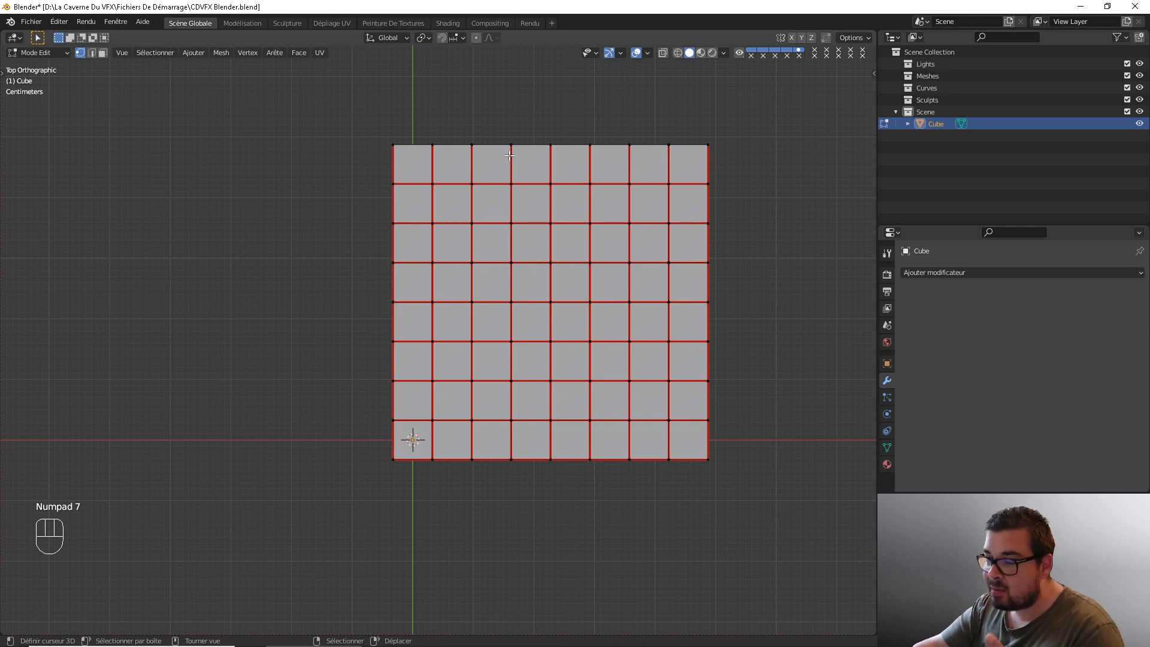
left_click(886, 464)
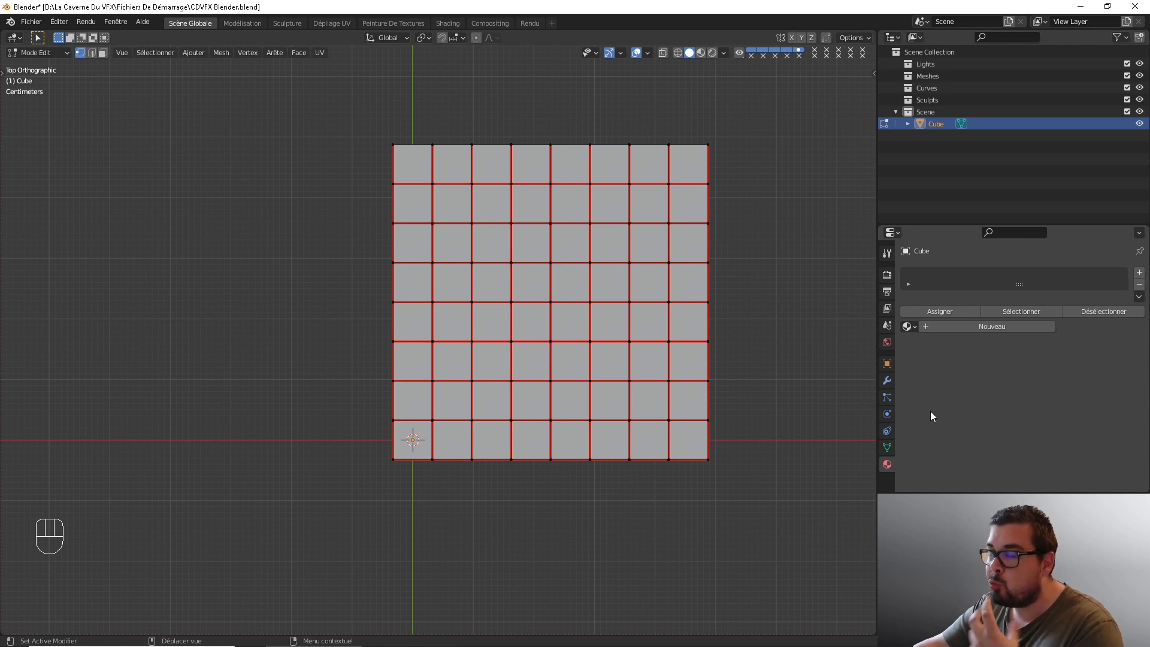
- Create a new material on the board and name it M_CasesNoires
left_click(987, 326)
left_click(975, 326)
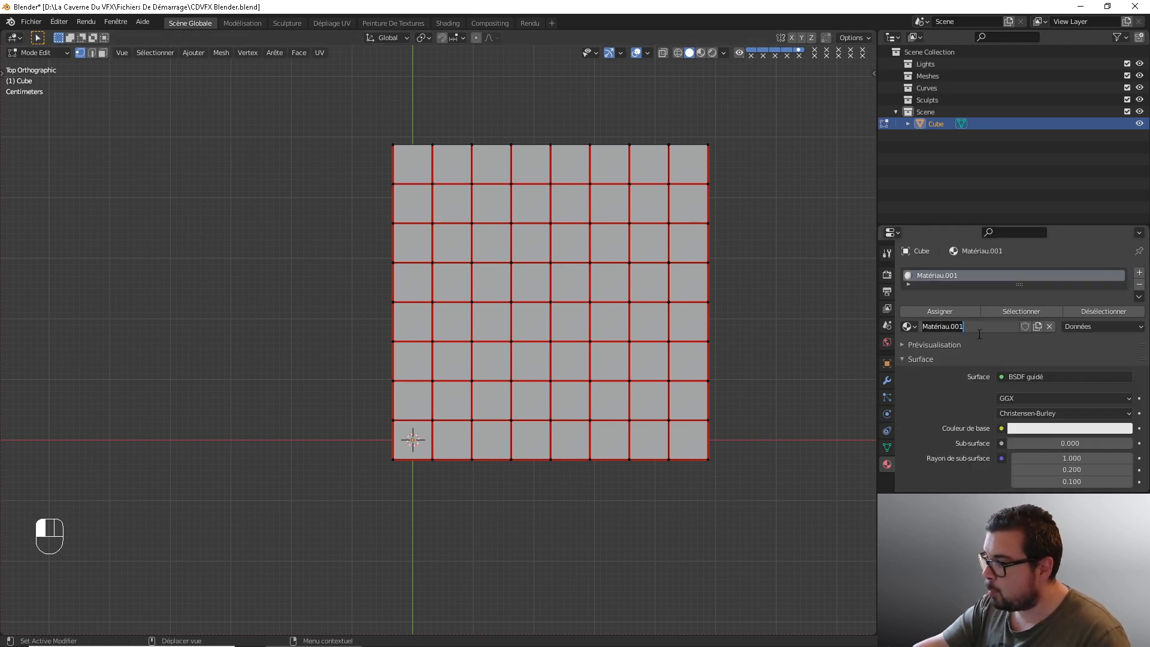
type("M")
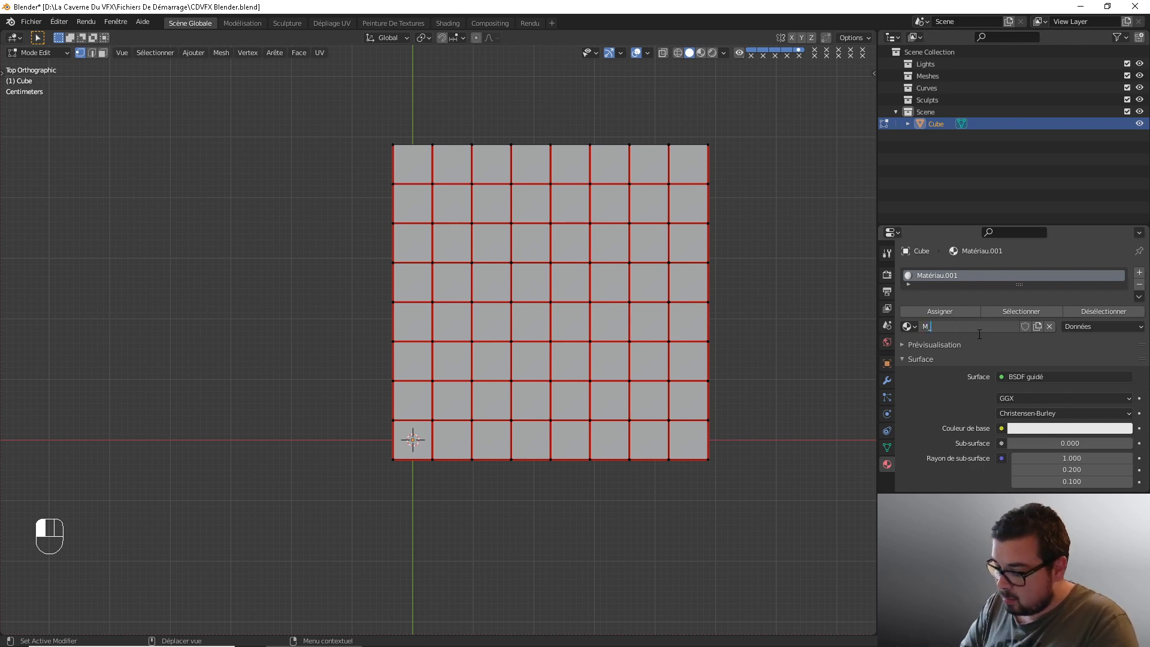
type("_CaseNoir")
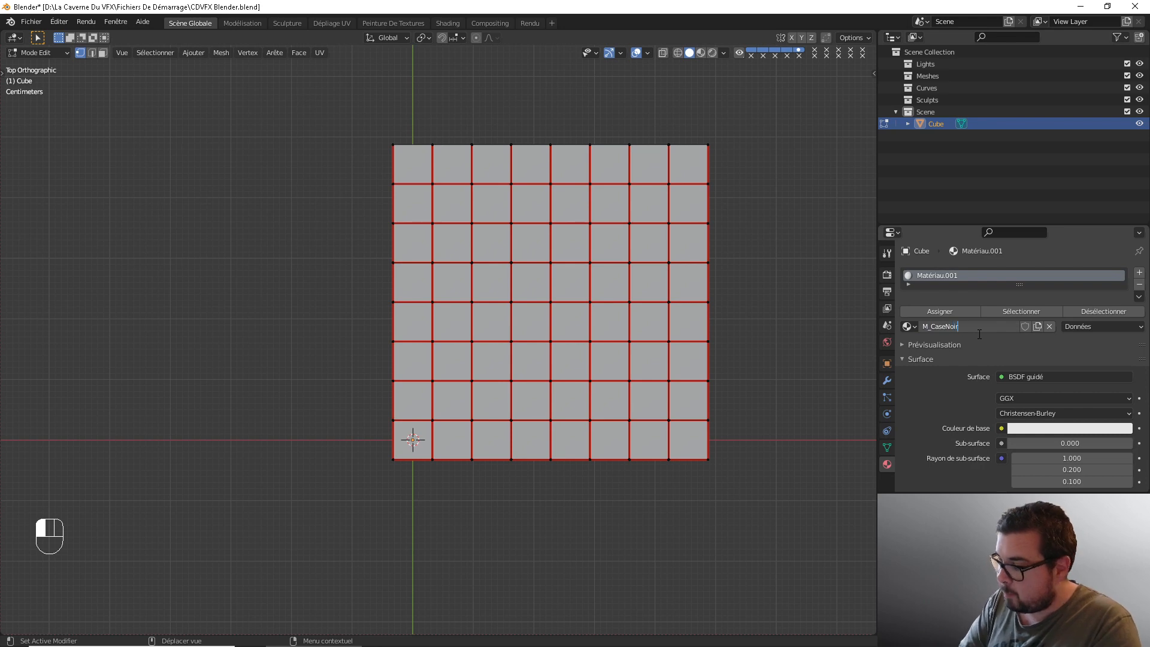
type("es")
key("Left")
key("Left")
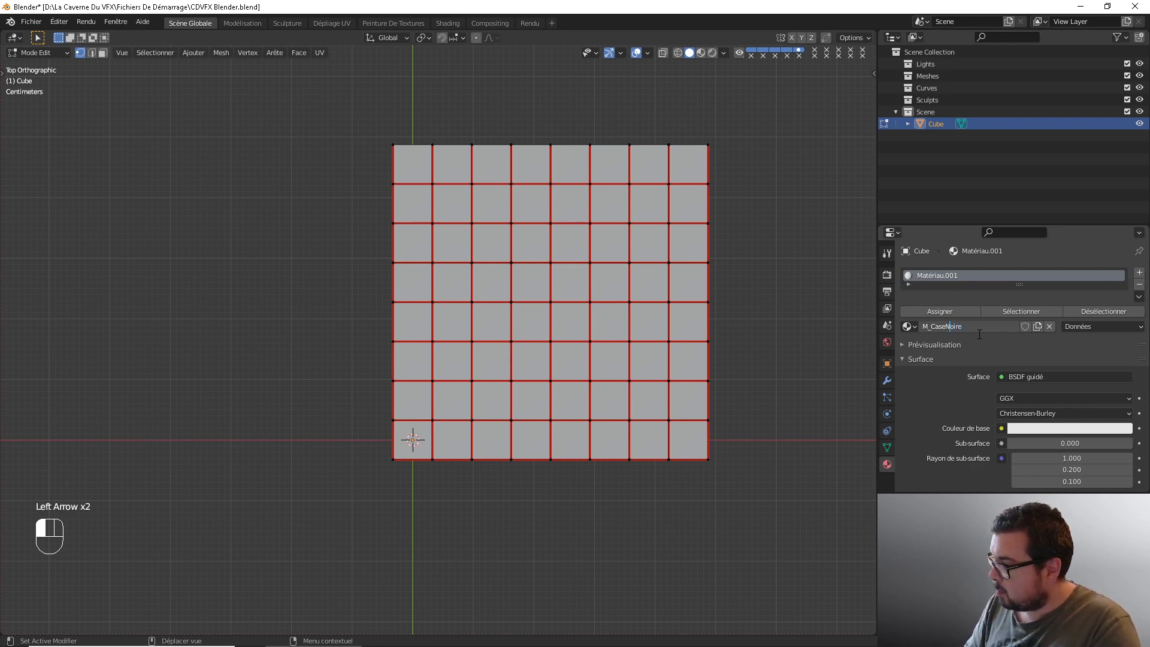
type("s")
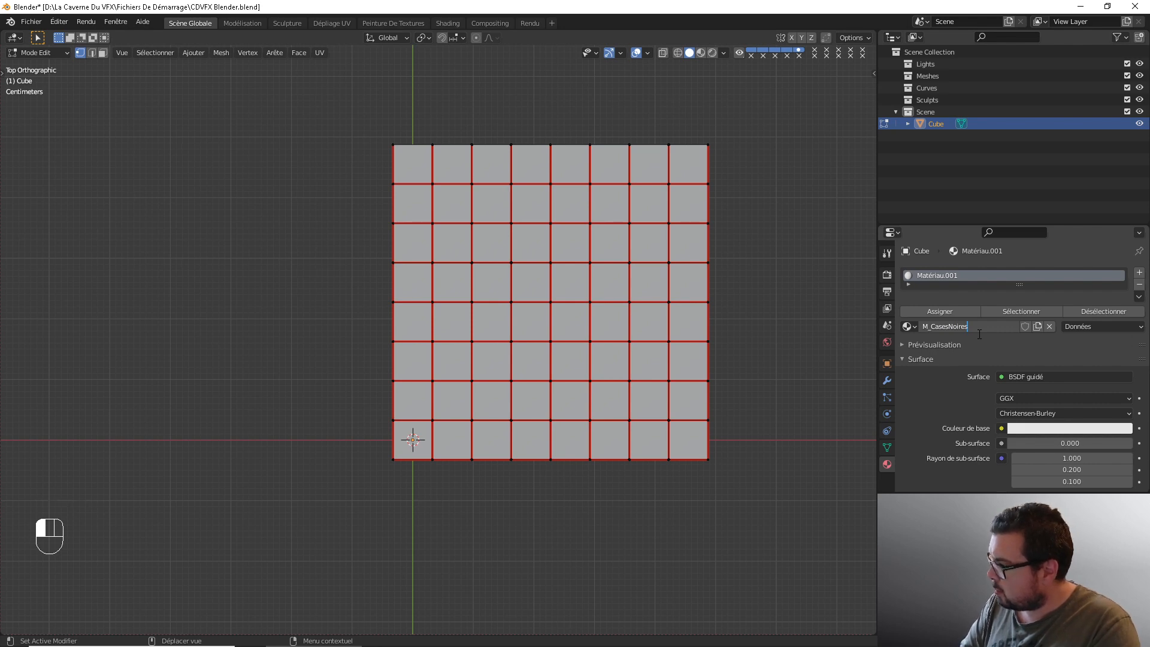
key("Return")
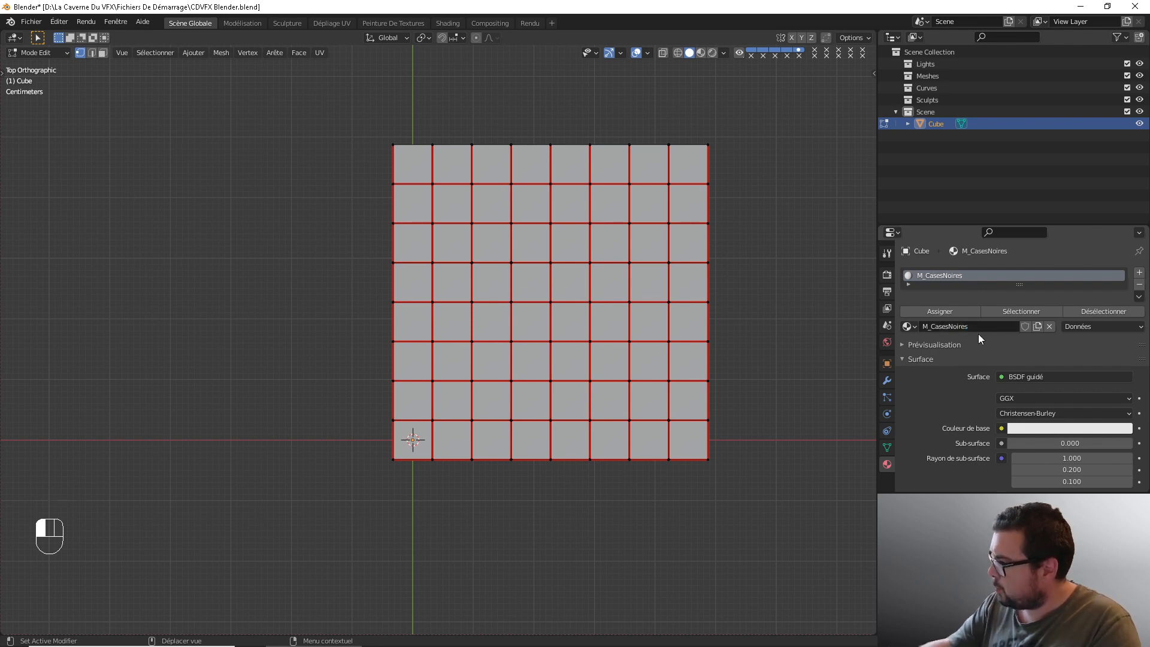
- Add a second material slot to the board with a new material named M_CasesBlanches
left_click(1140, 273)
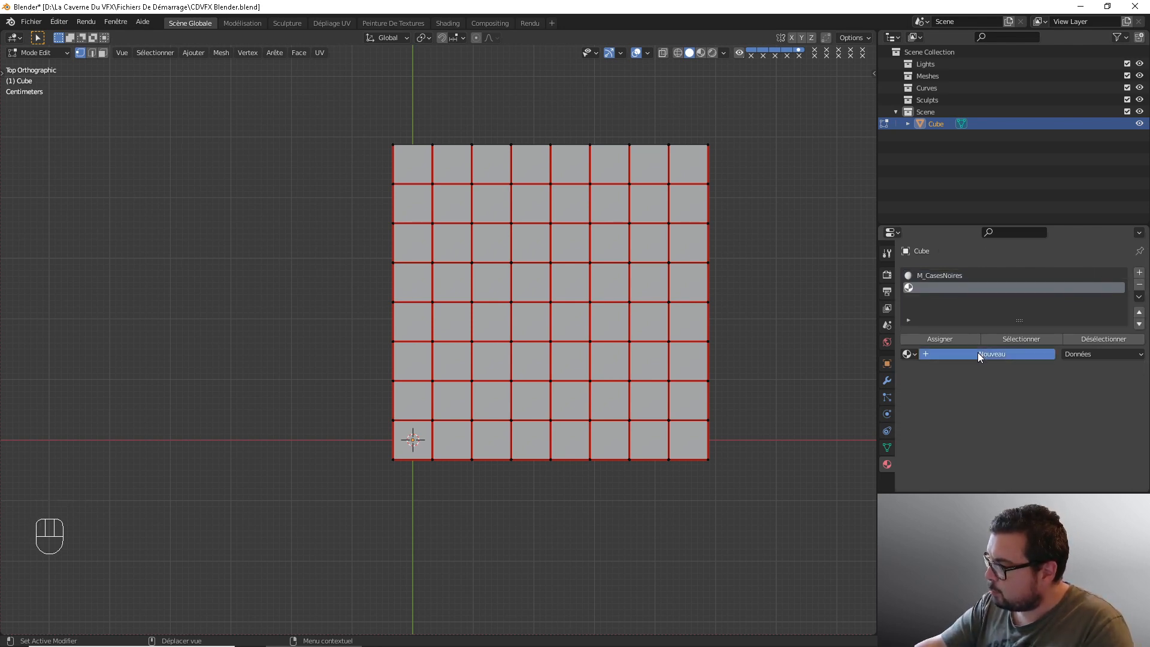
left_click(978, 354)
left_click(975, 354)
type("M")
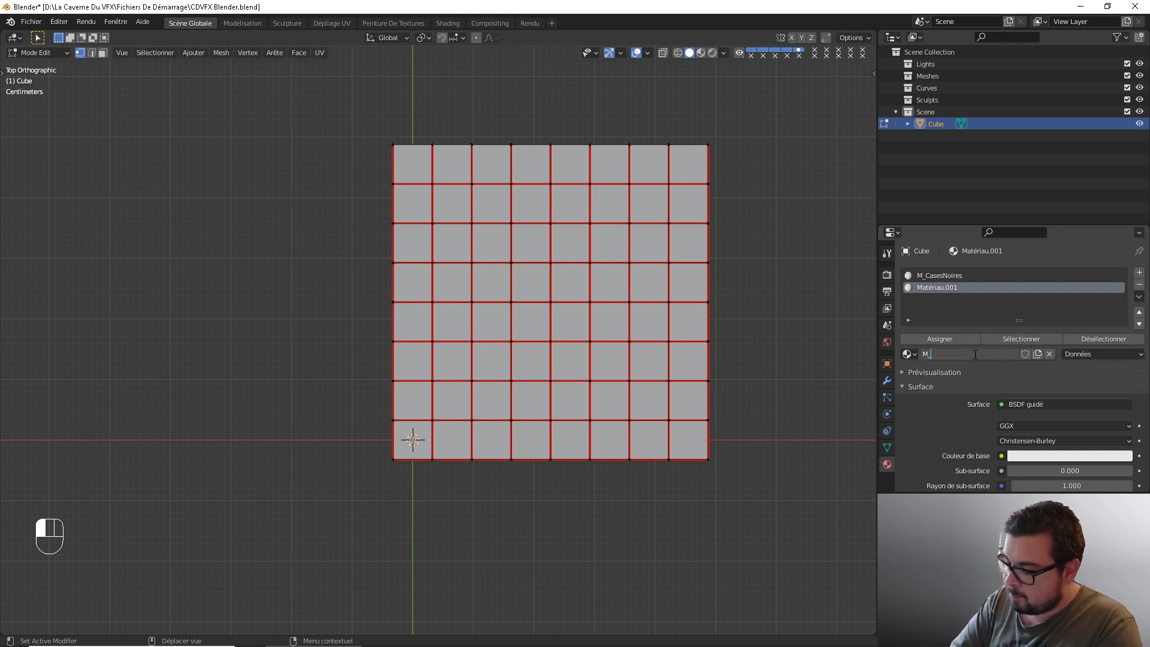
type("_Cases")
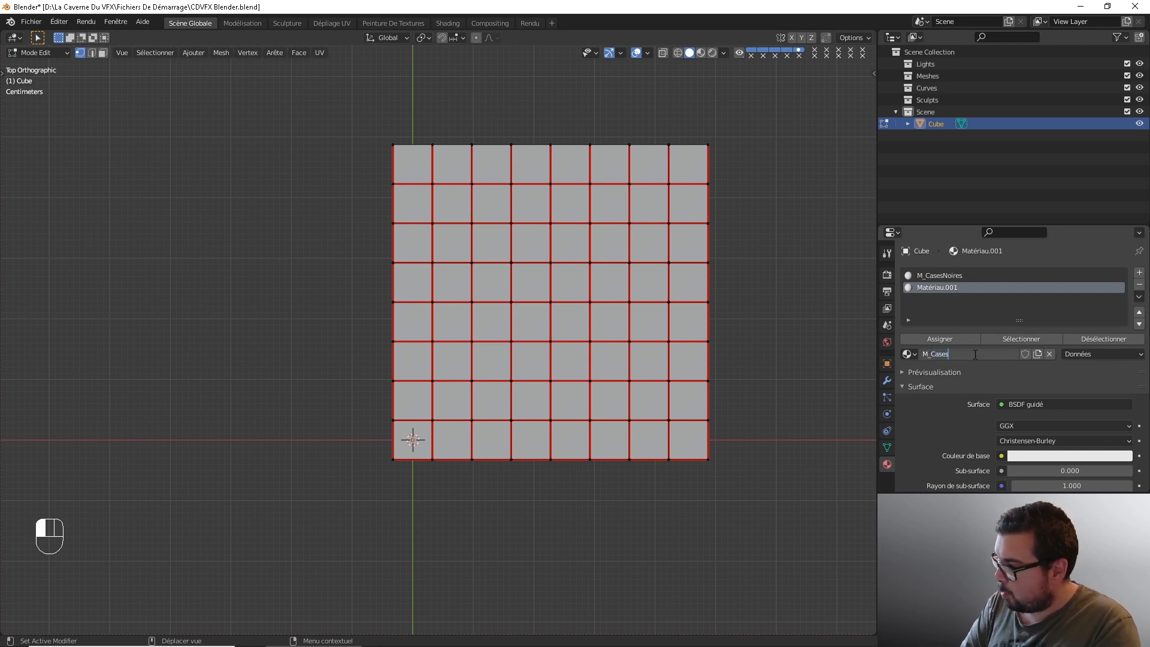
type("Blanches")
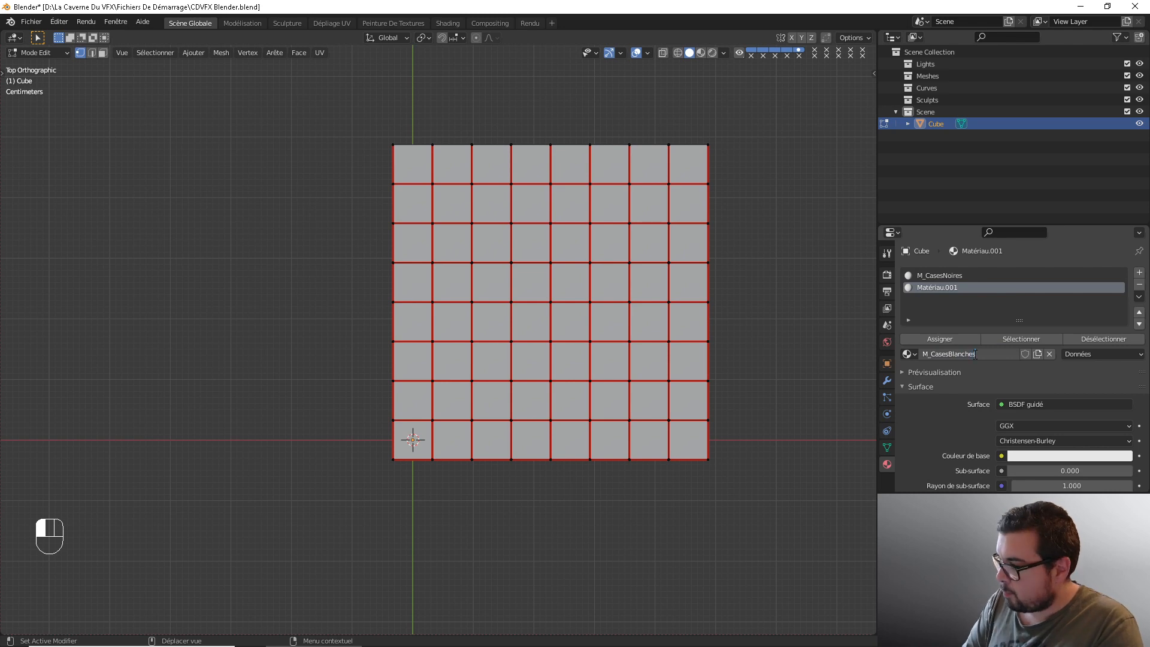
key("Return")
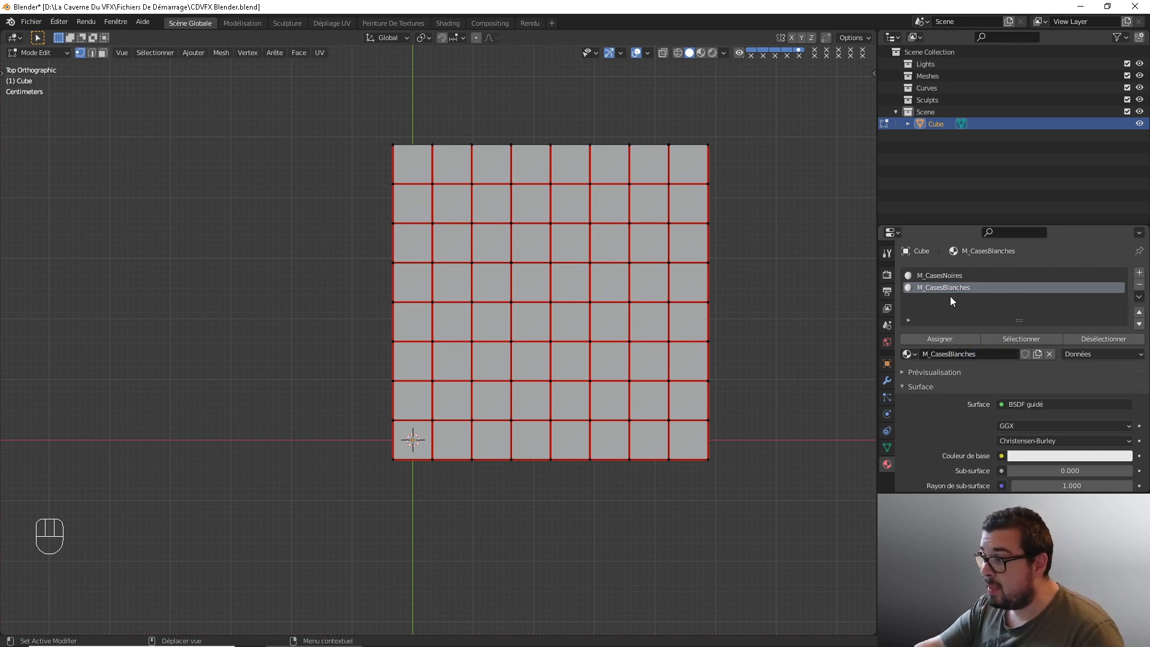
- Set the base color of M_CasesNoires to black, then make M_CasesBlanches the active slot and switch the viewport to material preview shading
left_click(949, 275)
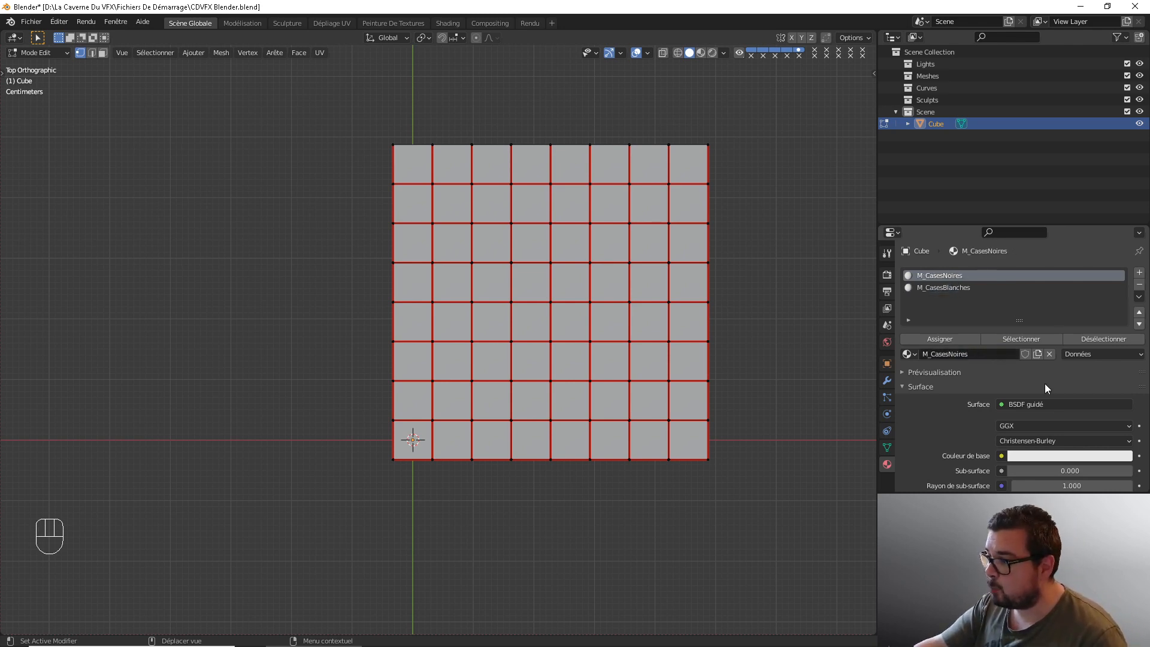
left_click(1054, 455)
left_click_drag(1130, 287, 1130, 377)
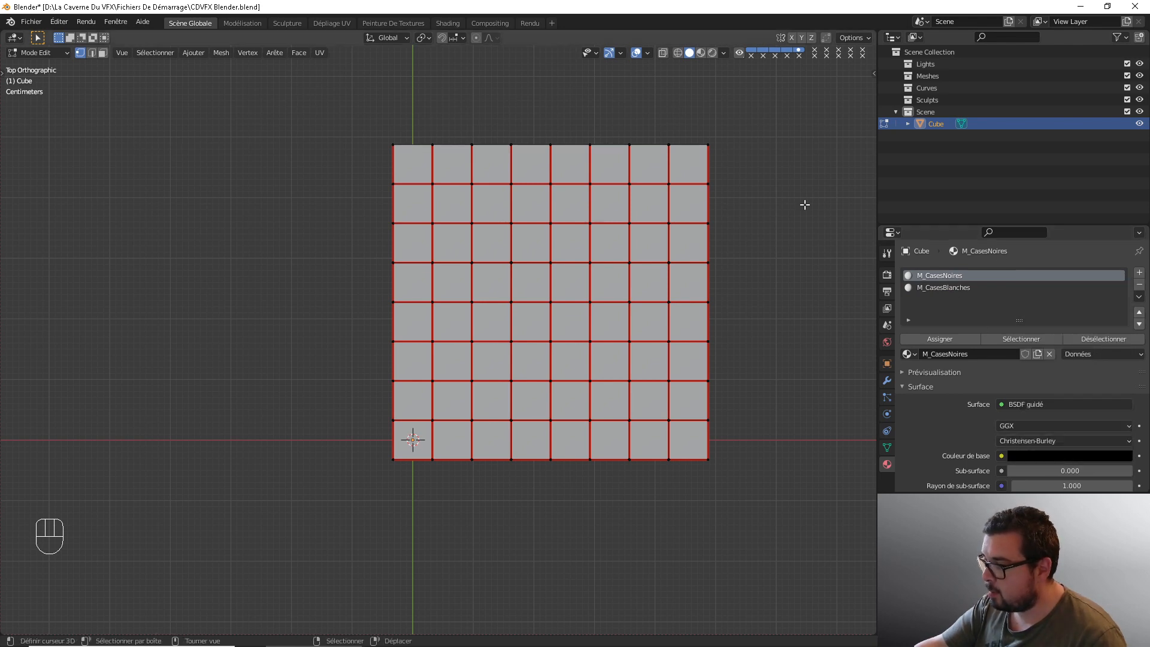
left_click(945, 287)
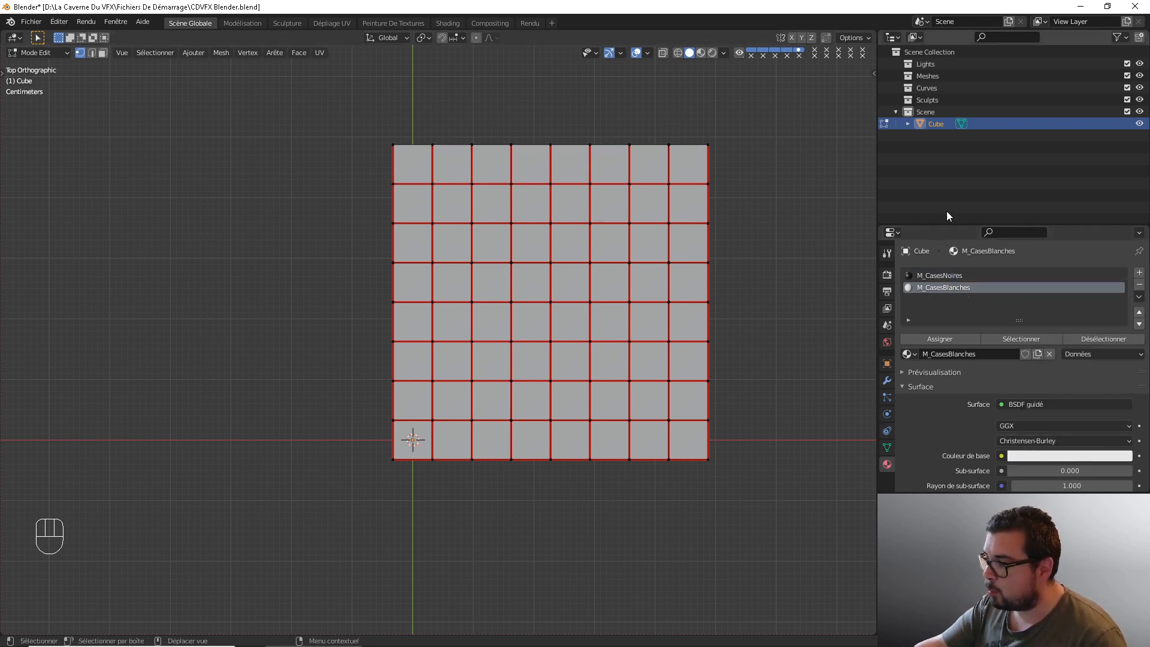
left_click(701, 52)
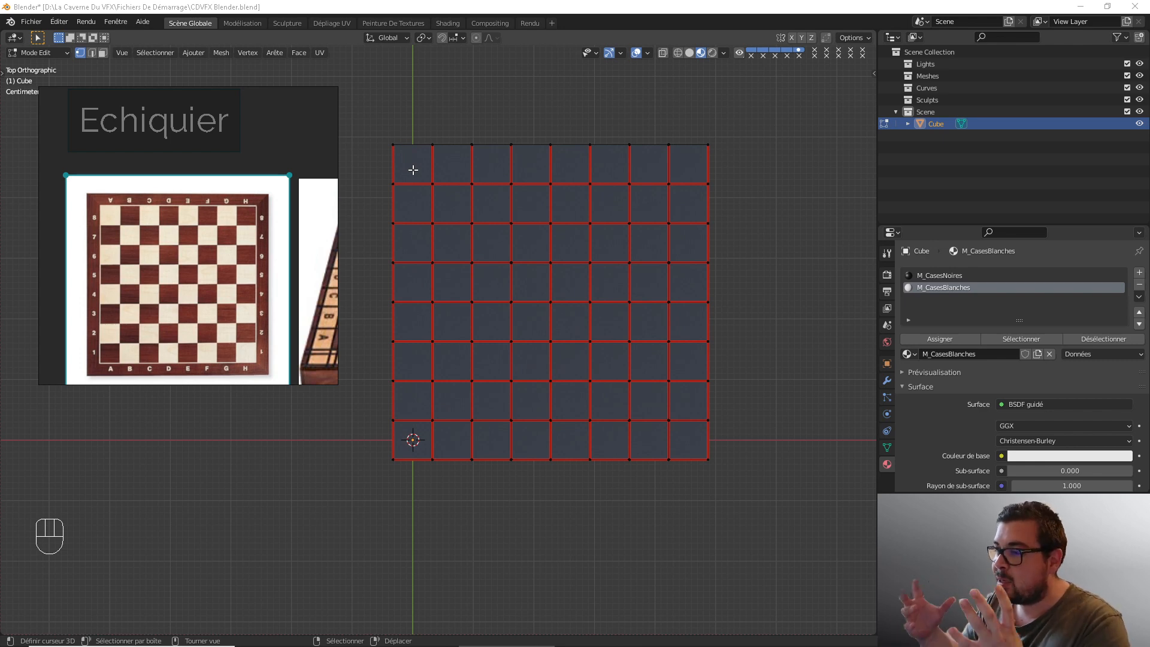
- Select every other square as seam-delimited linked faces, starting at the board's top-left square, assign M_CasesBlanches to them, and return to Object Mode
left_click(103, 53)
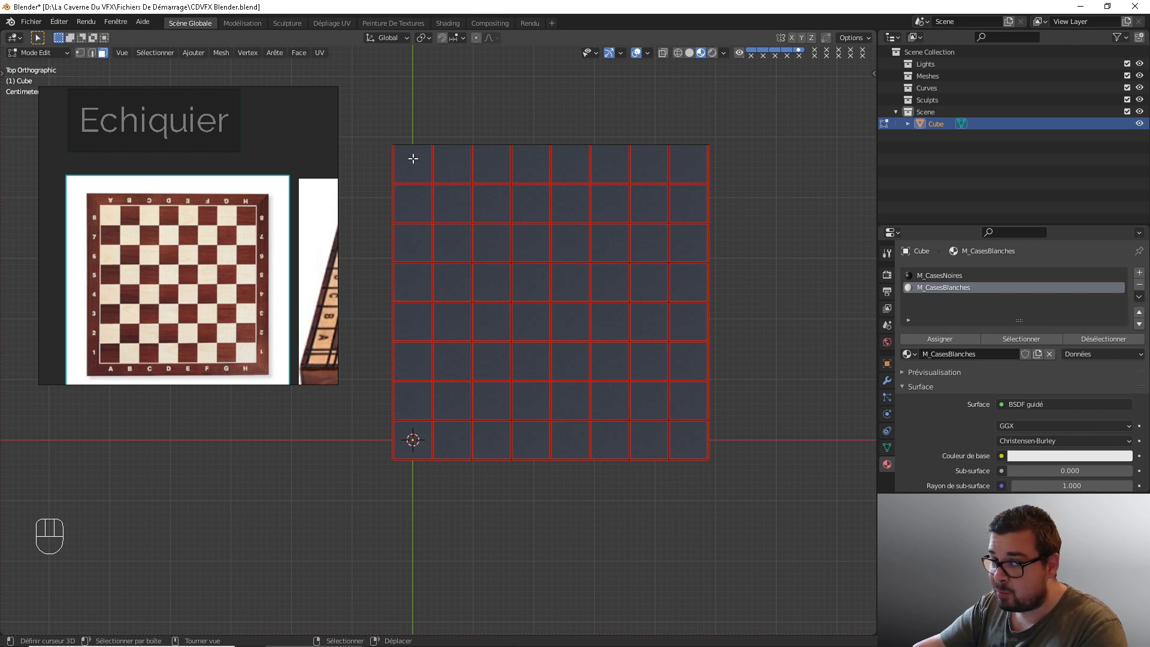
key("l")
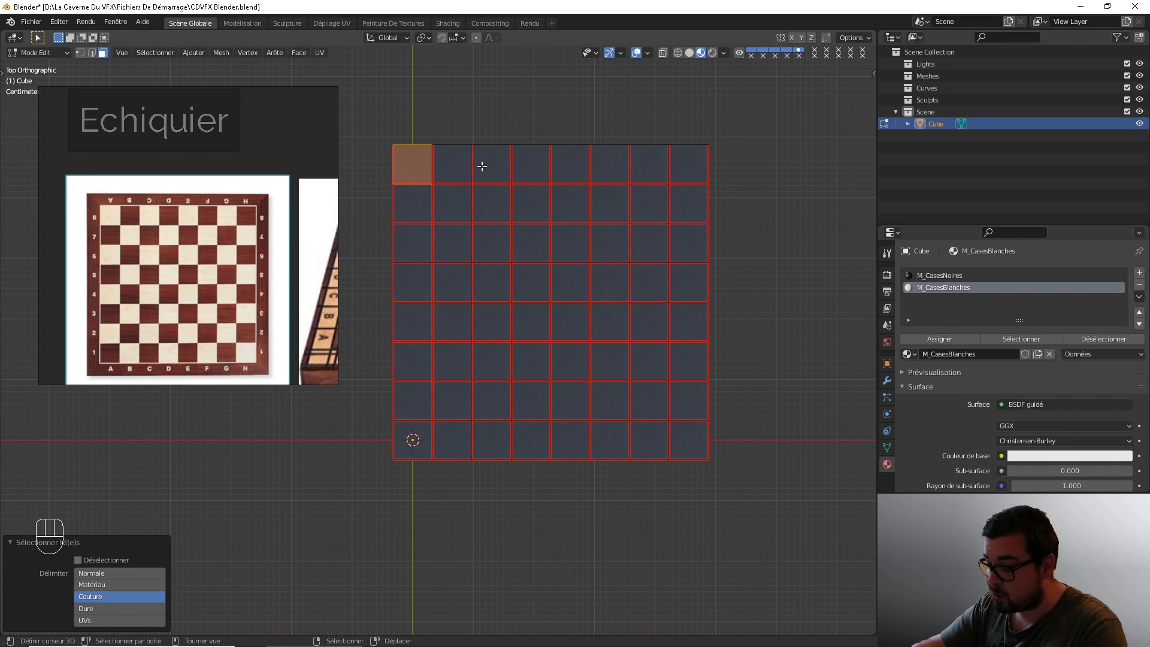
key("l")
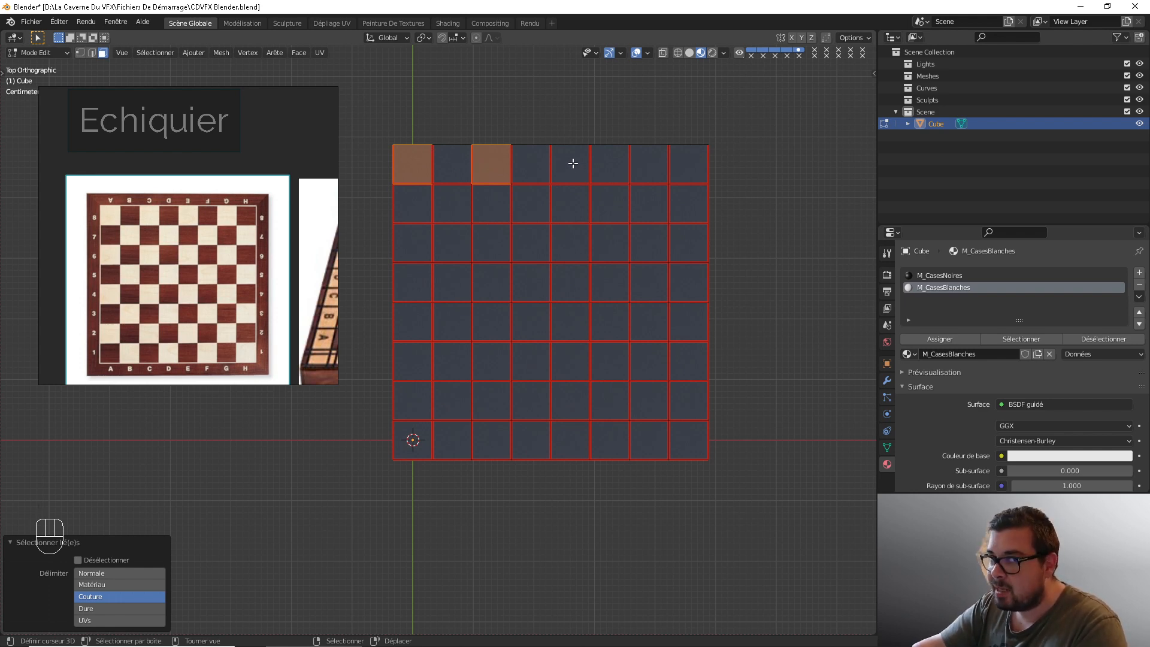
key("l")
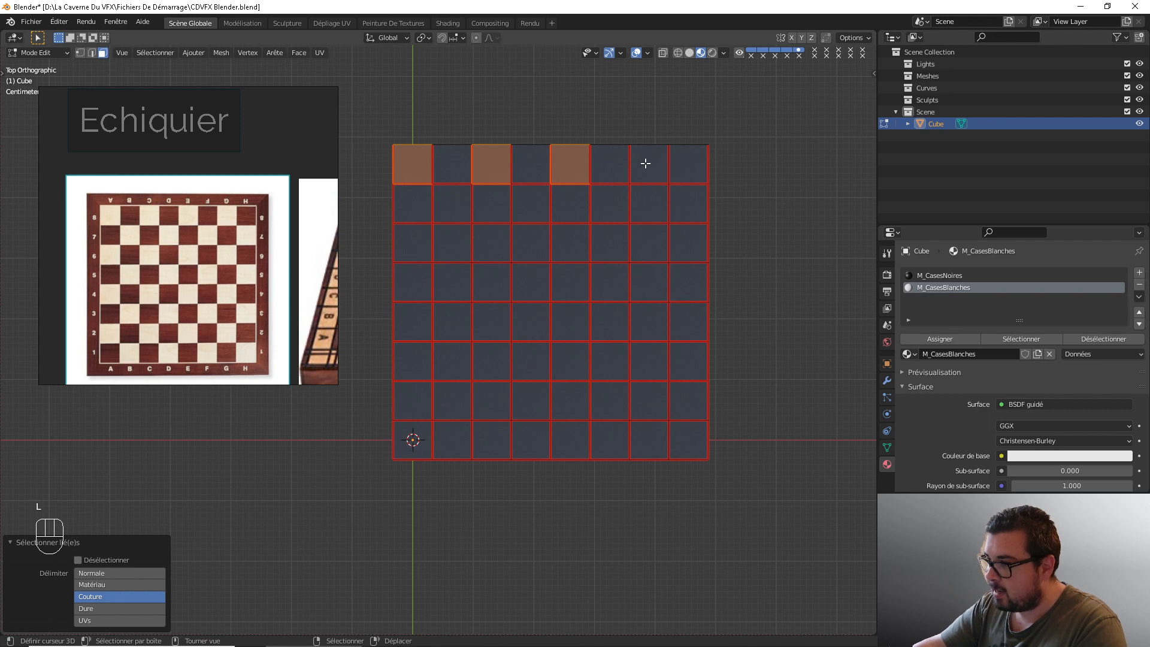
key("l")
key("l")
key("l")
key("l")
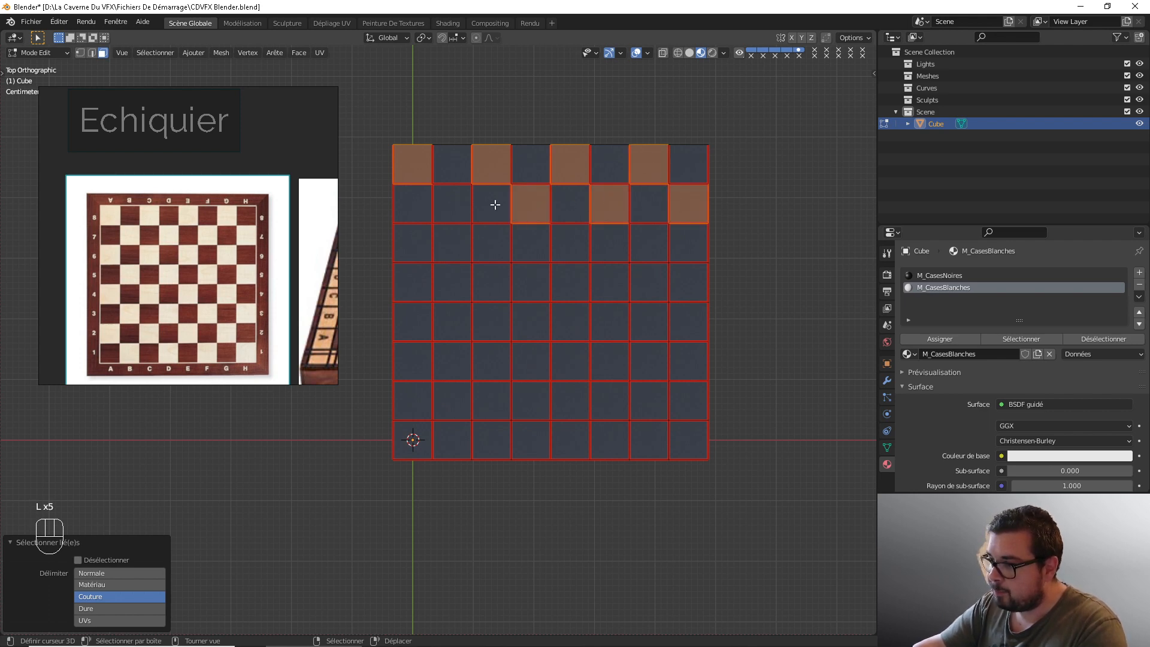
key("l")
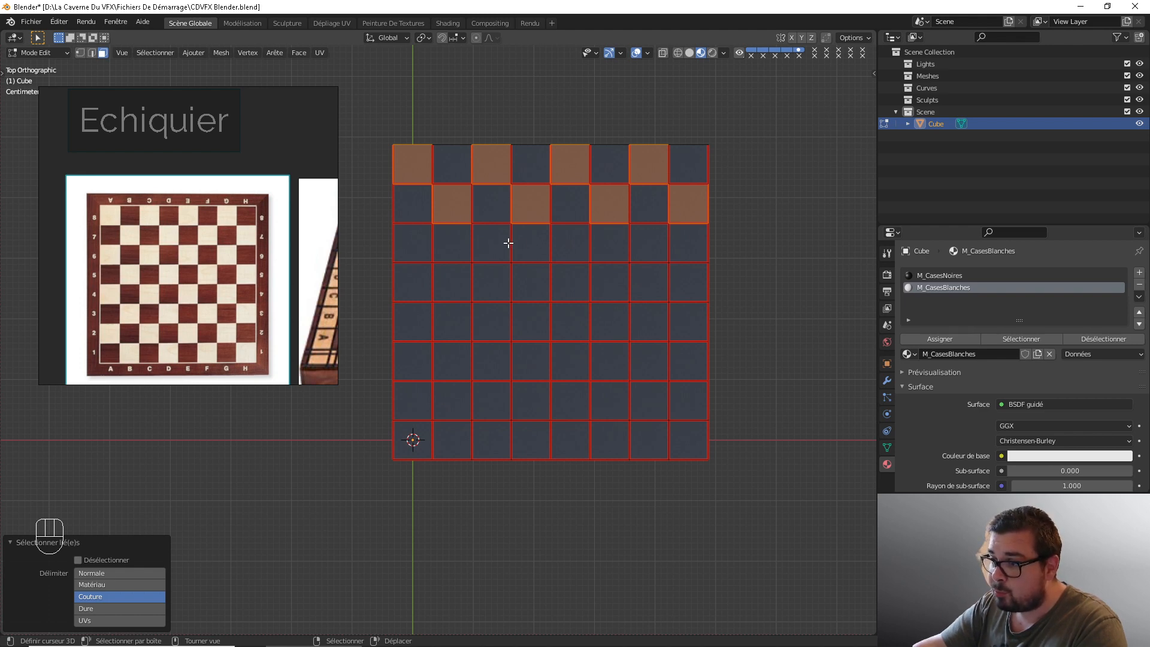
key("l")
key("l")
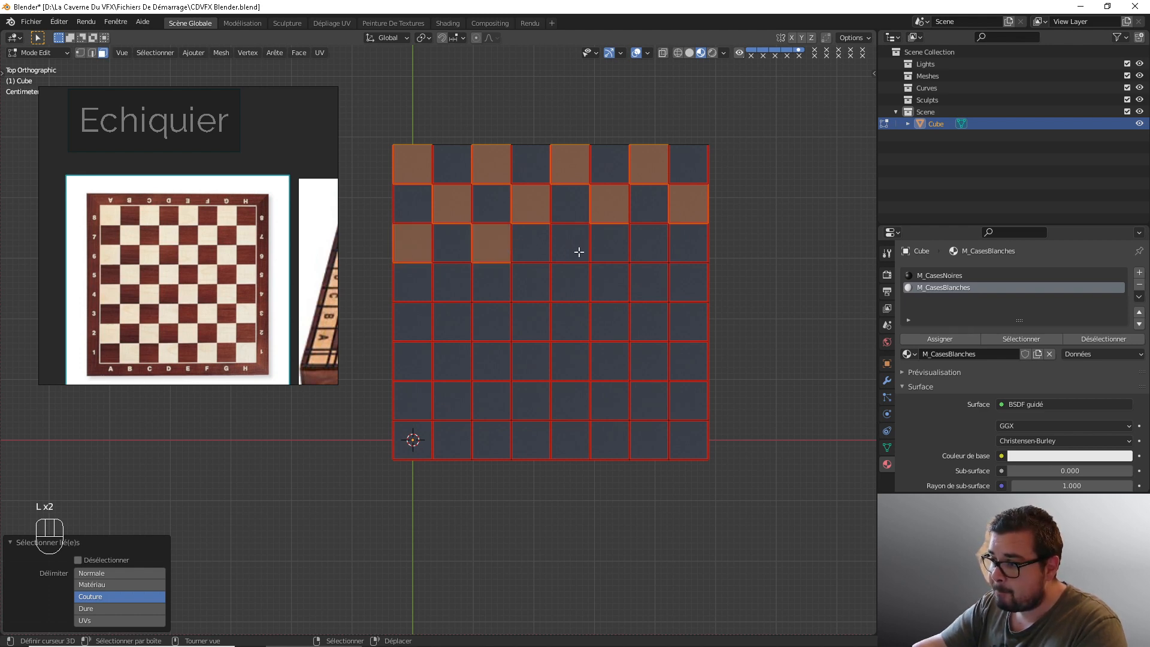
key("l")
left_click(683, 284, "shift")
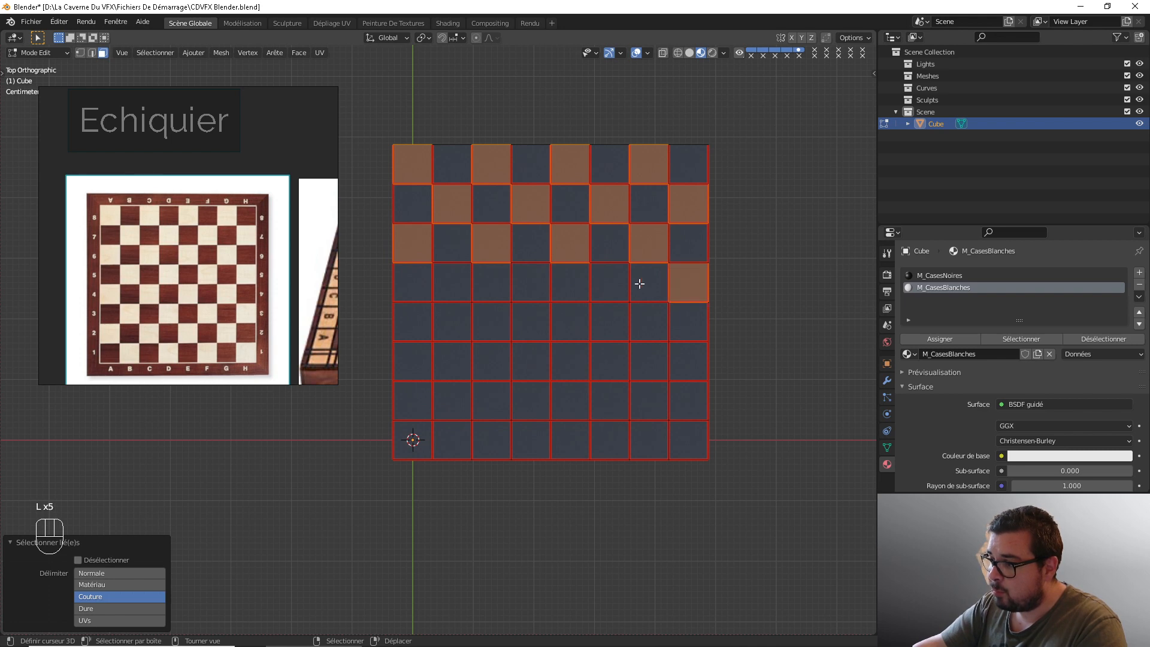
left_click(613, 283, "shift")
left_click(539, 282, "shift")
left_click(445, 284, "shift")
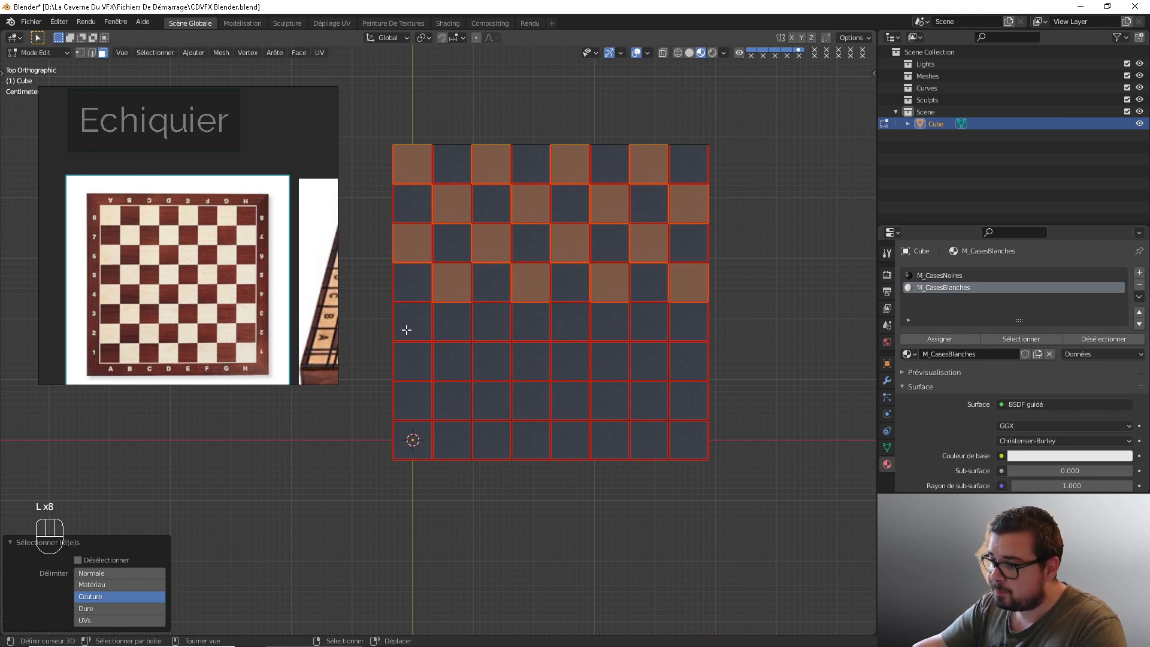
left_click(410, 330, "shift")
left_click(498, 329, "shift")
left_click(562, 326, "shift")
left_click(659, 323, "shift")
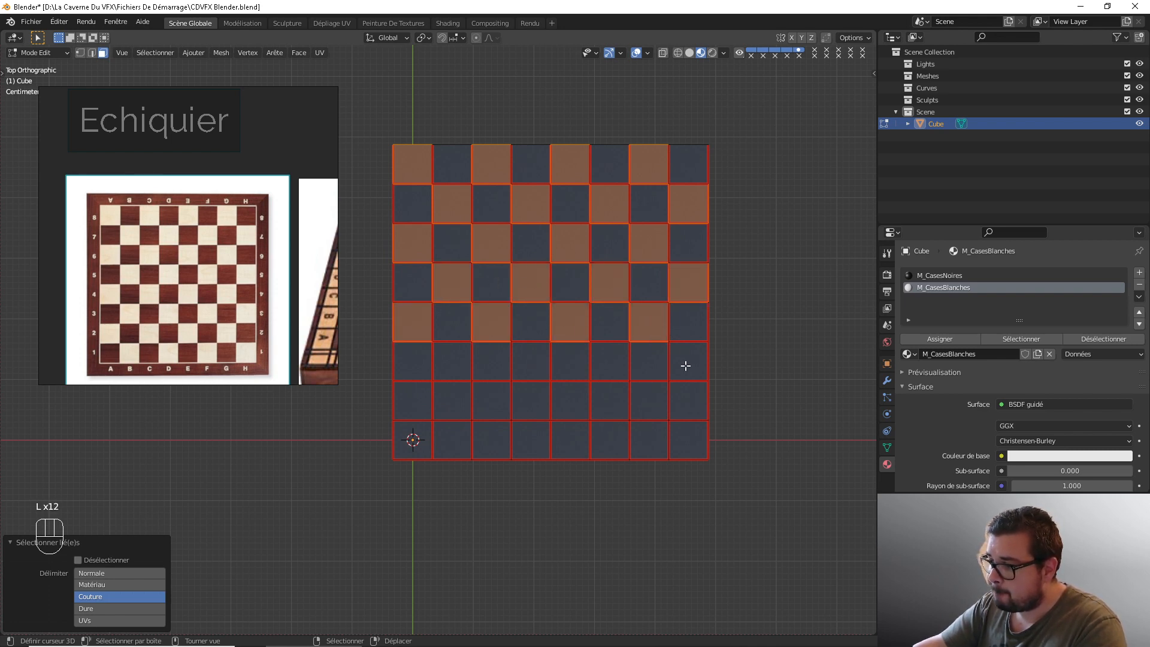
left_click(685, 367, "shift")
left_click(613, 361, "shift")
left_click(526, 360, "shift")
left_click(453, 363, "shift")
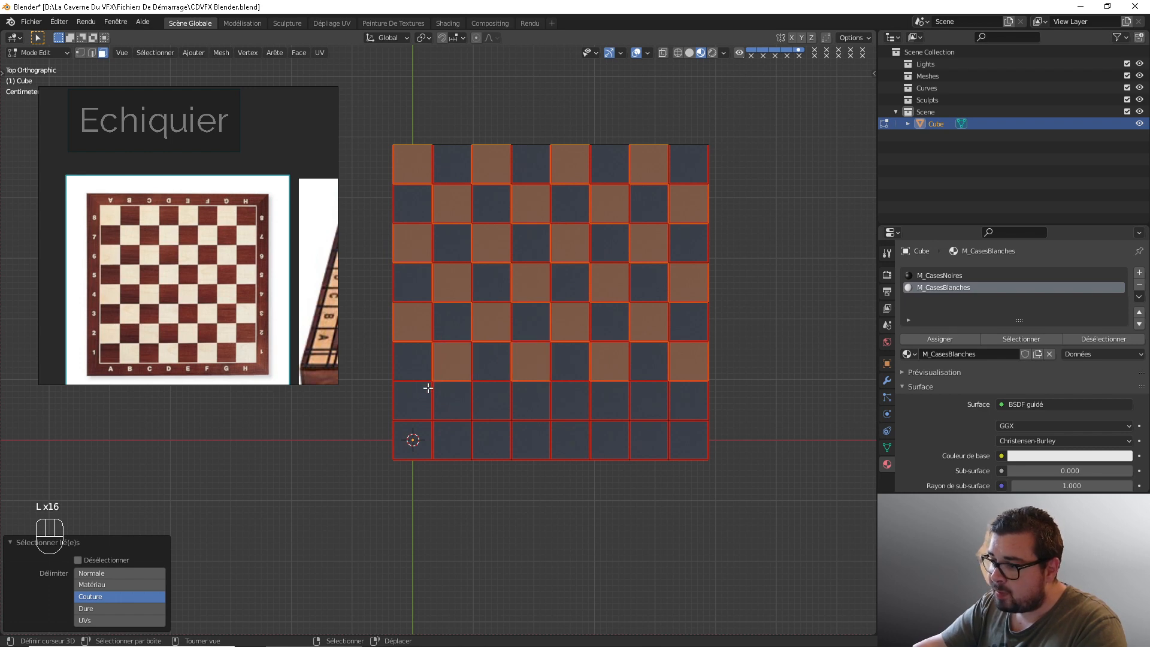
left_click(410, 405, "shift")
left_click(494, 403, "shift")
left_click(582, 400, "shift")
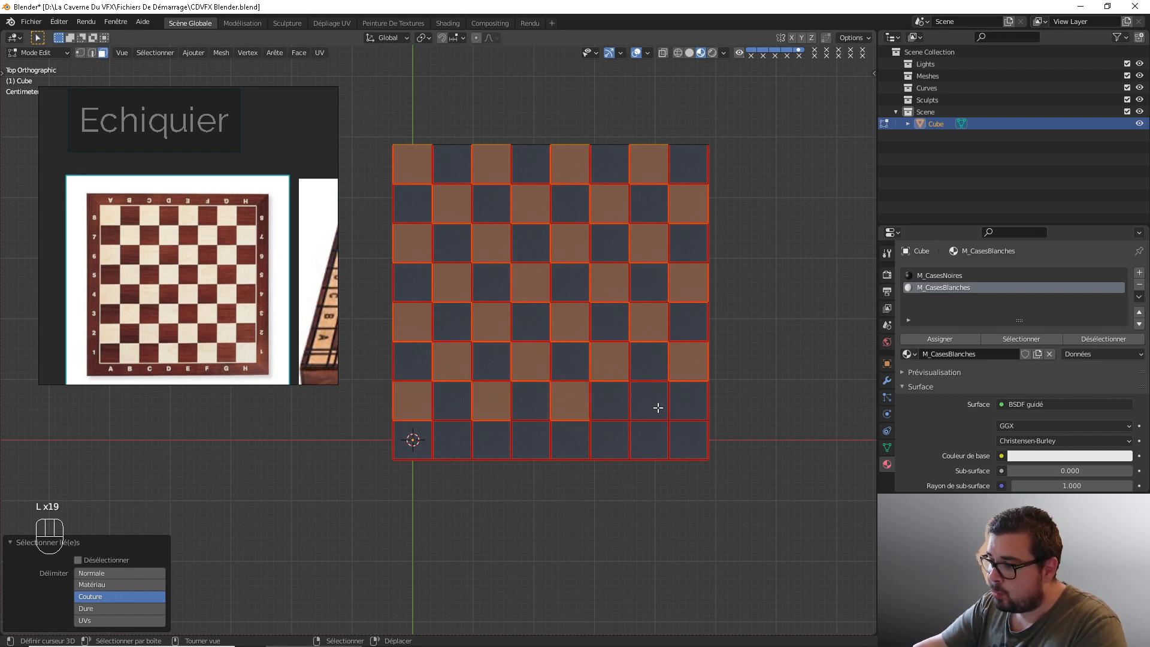
left_click(657, 403, "shift")
left_click(689, 442, "shift")
left_click(598, 441, "shift")
left_click(535, 439, "shift")
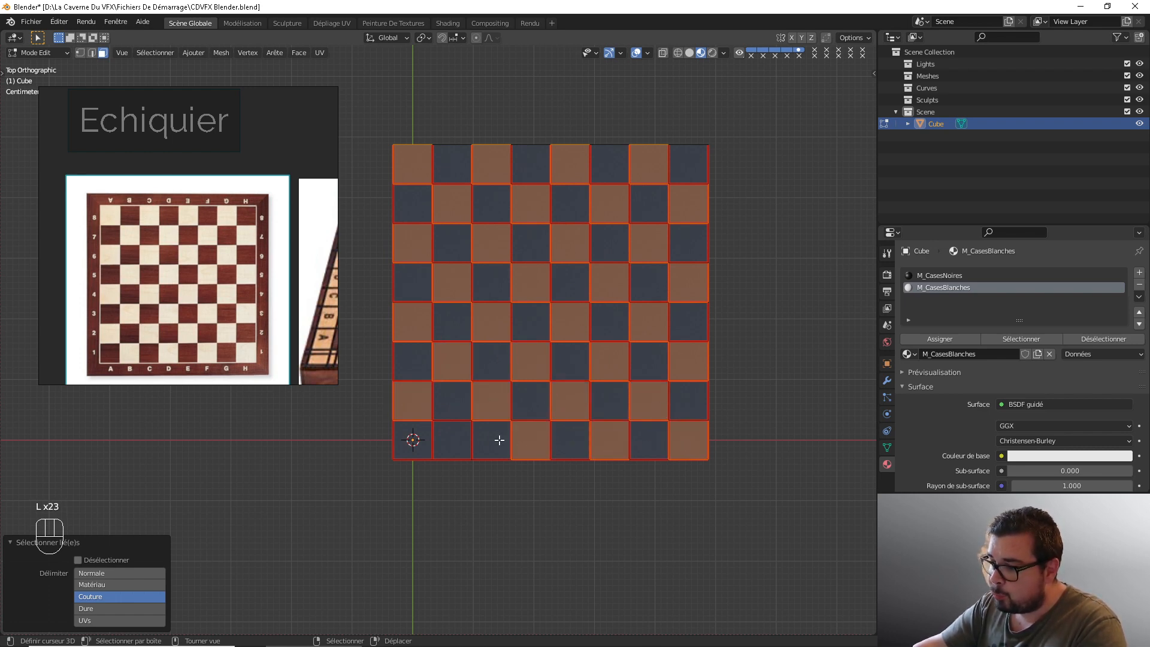
left_click(460, 443, "shift")
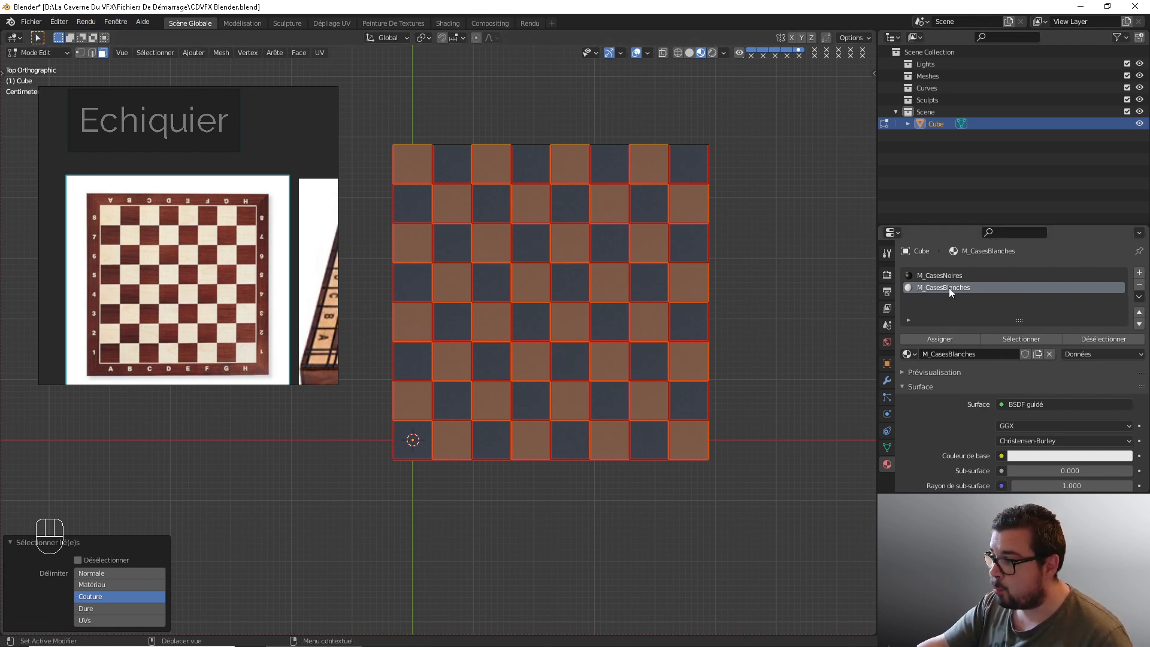
left_click(947, 340)
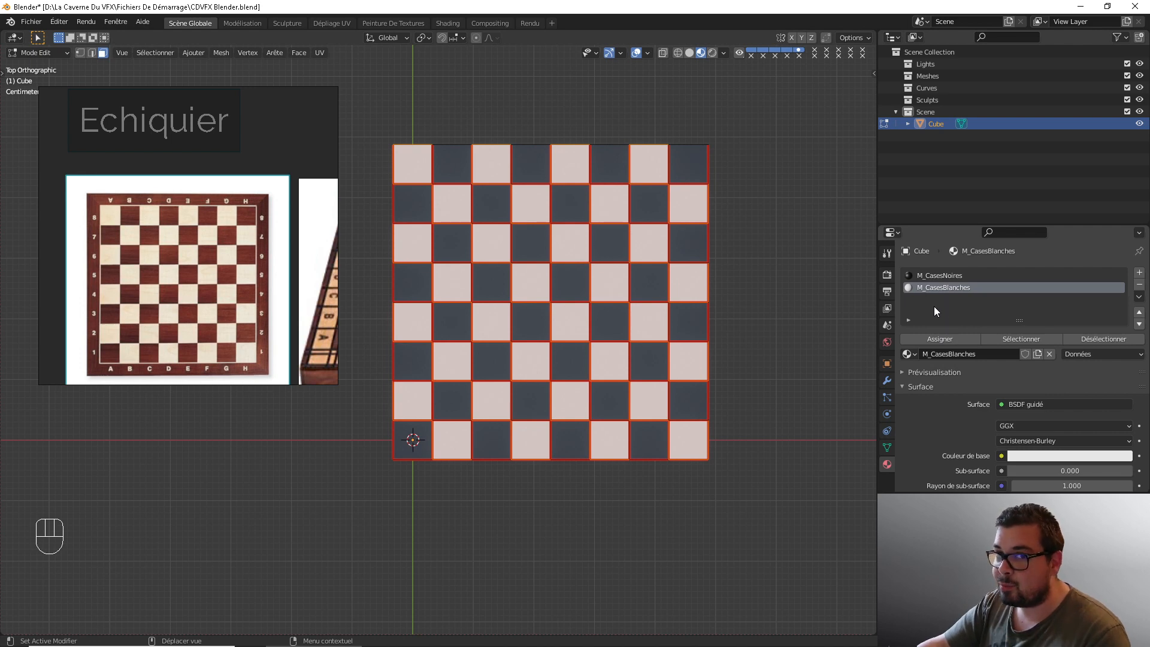
key("Tab")
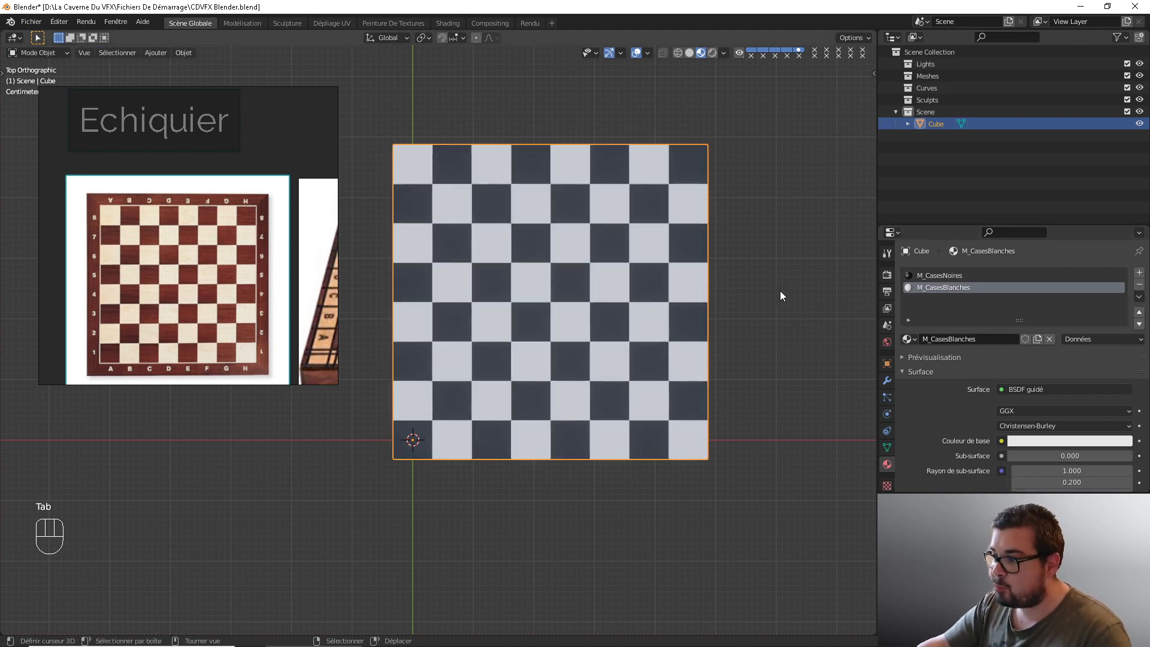
- Inspect the black and white board's top and edges in perspective, then switch to the front view
scroll(722, 358, "down", 1)
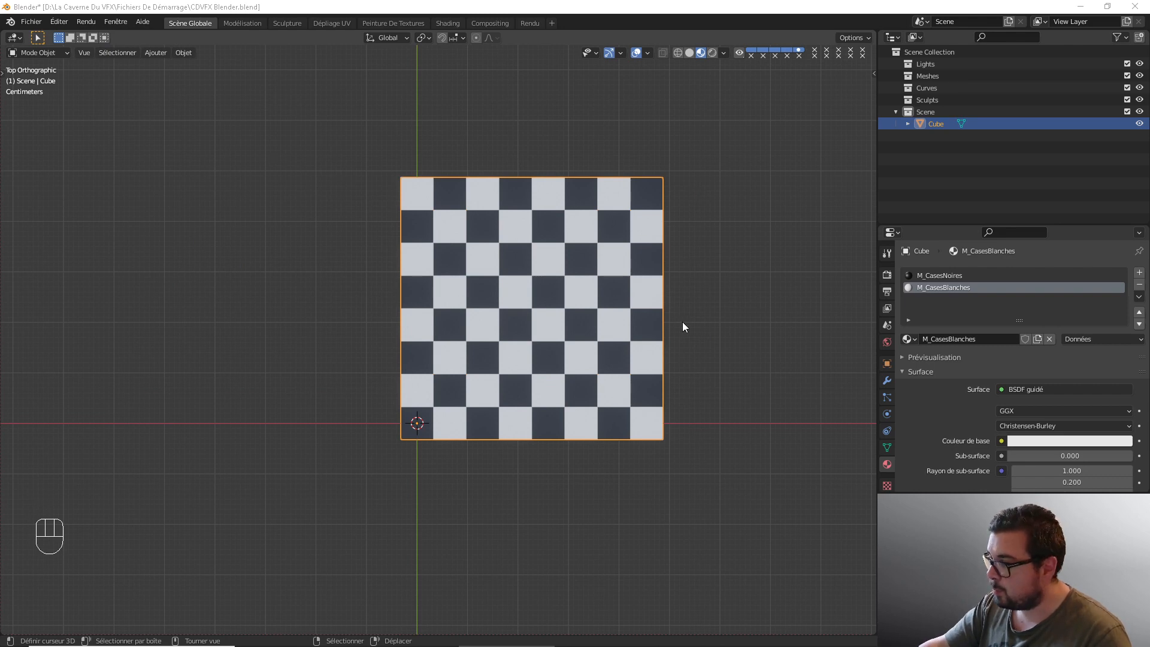
middle_click_drag(683, 327, 629, 272)
scroll(590, 341, "up", 2)
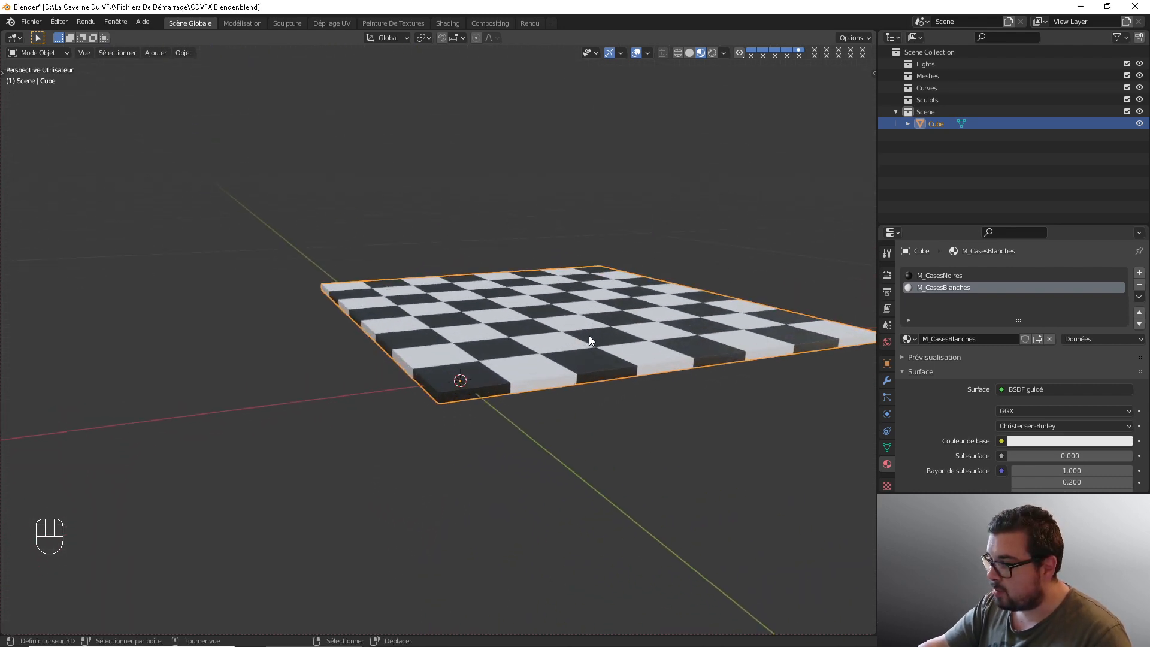
middle_click_drag(589, 335, 385, 390)
middle_click_drag(415, 429, 568, 445)
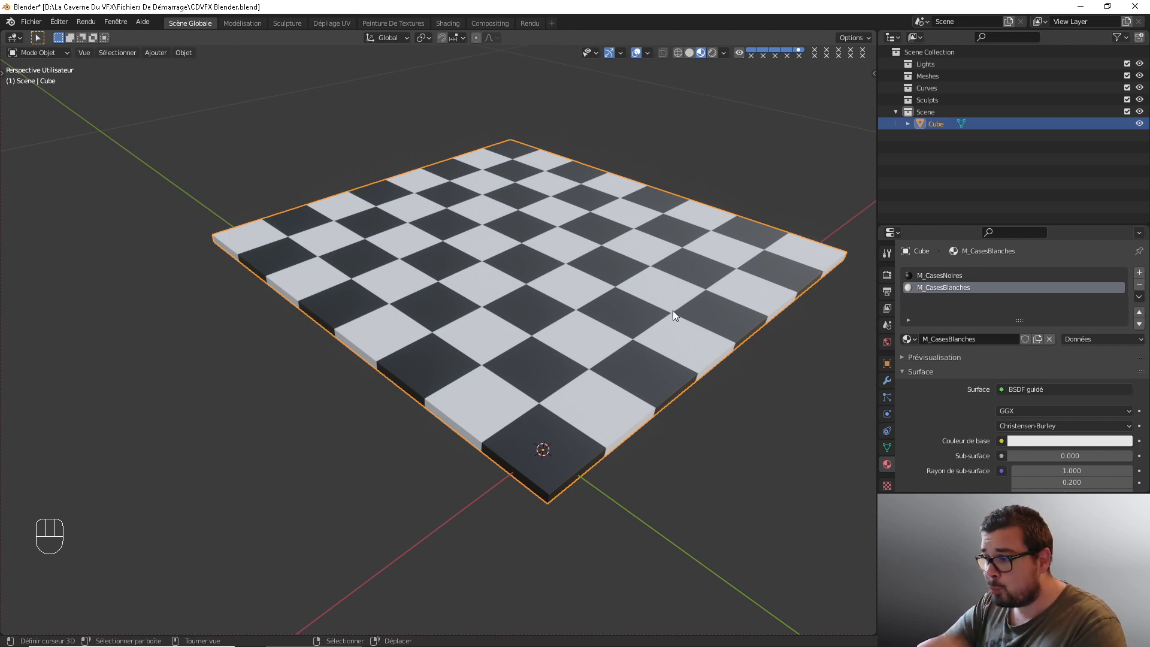
key("KP_1")
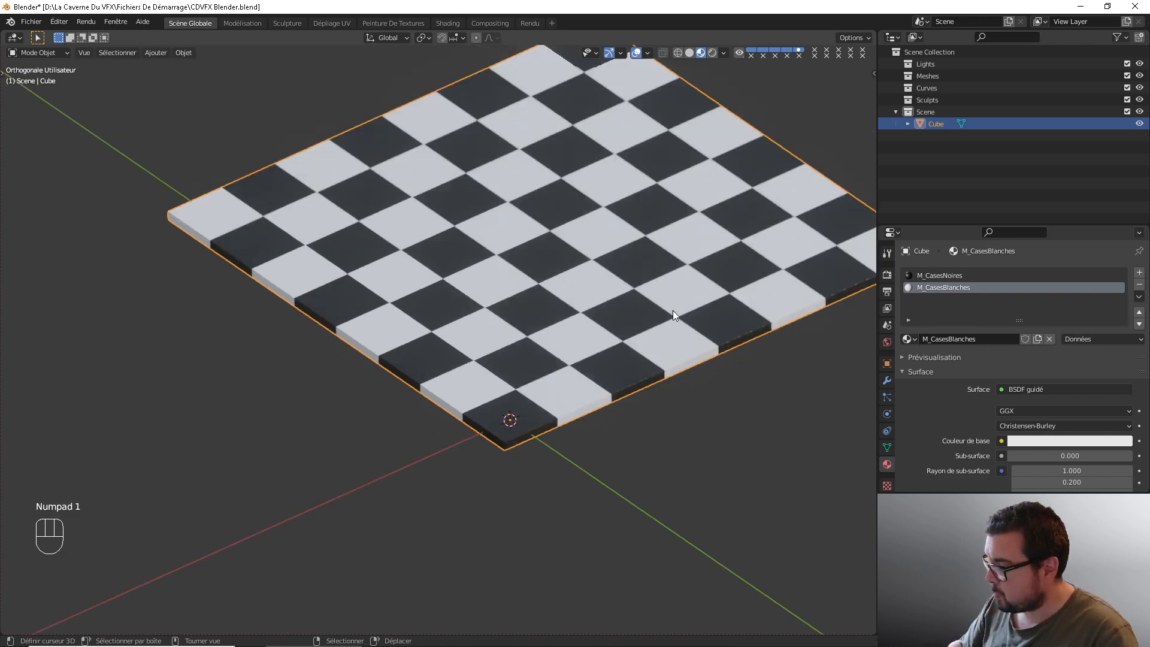
- Show the board's transform values and place the 3D cursor in empty space away from the board
middle_click_drag(690, 297, 577, 296)
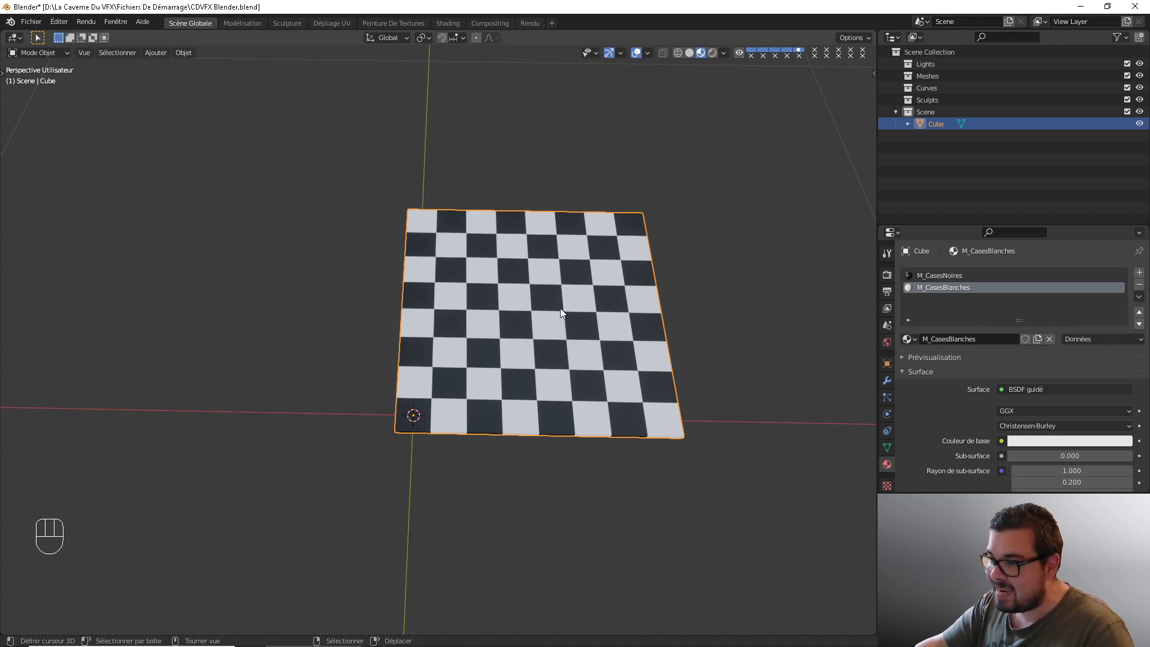
key("n")
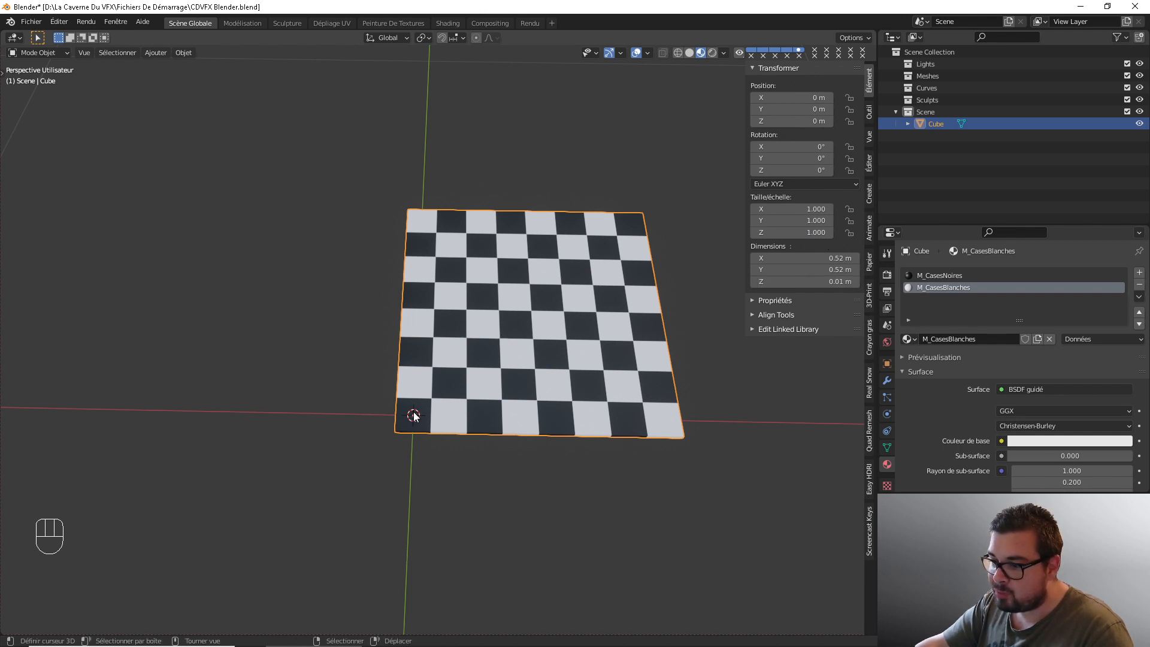
right_click(225, 324, "shift")
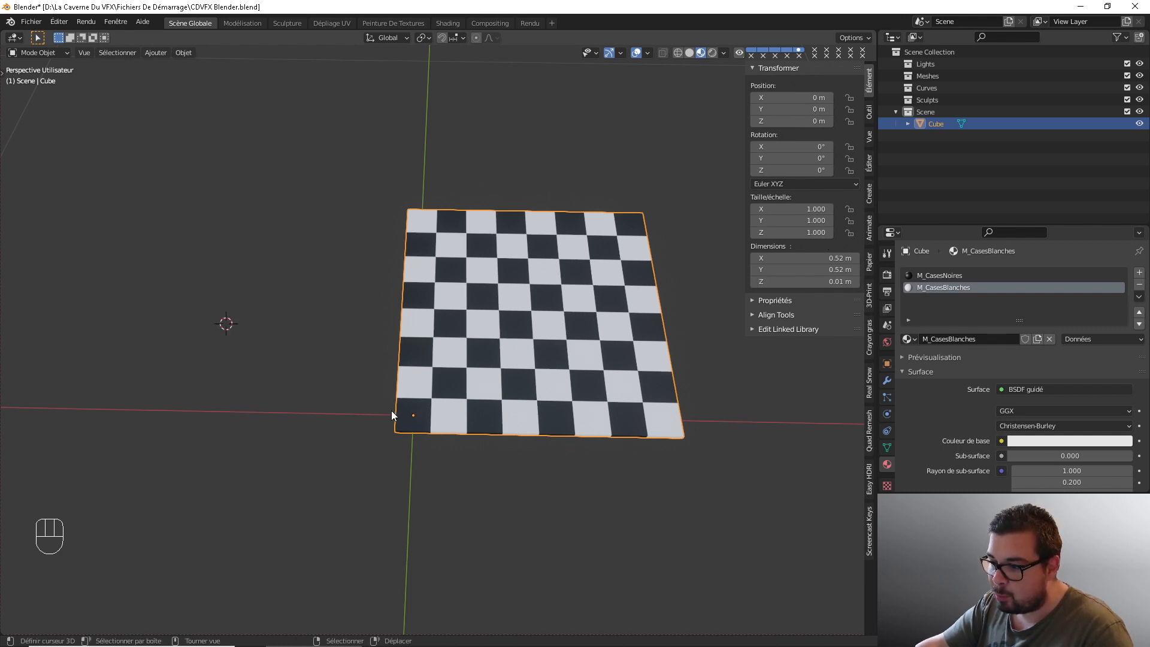
- Apply the board's rotation and scale, then set its origin to its geometry
scroll(459, 429, "up", 3)
middle_click_drag(459, 429, 402, 461)
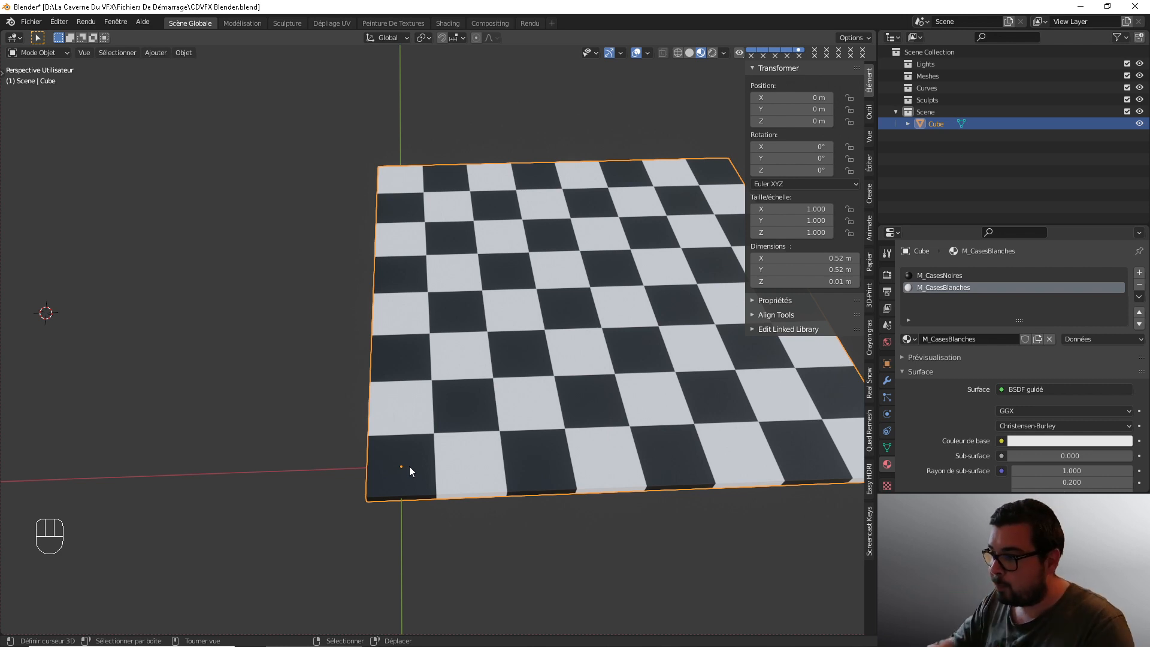
left_click(182, 53)
mouse_move(275, 115)
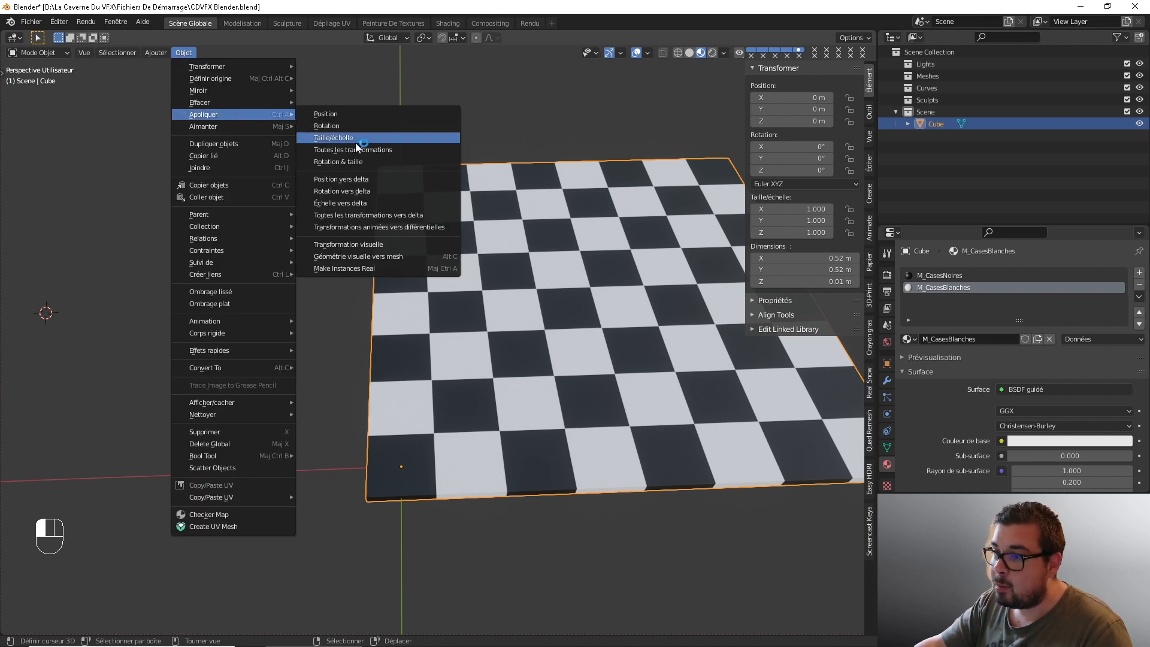
left_click(354, 159)
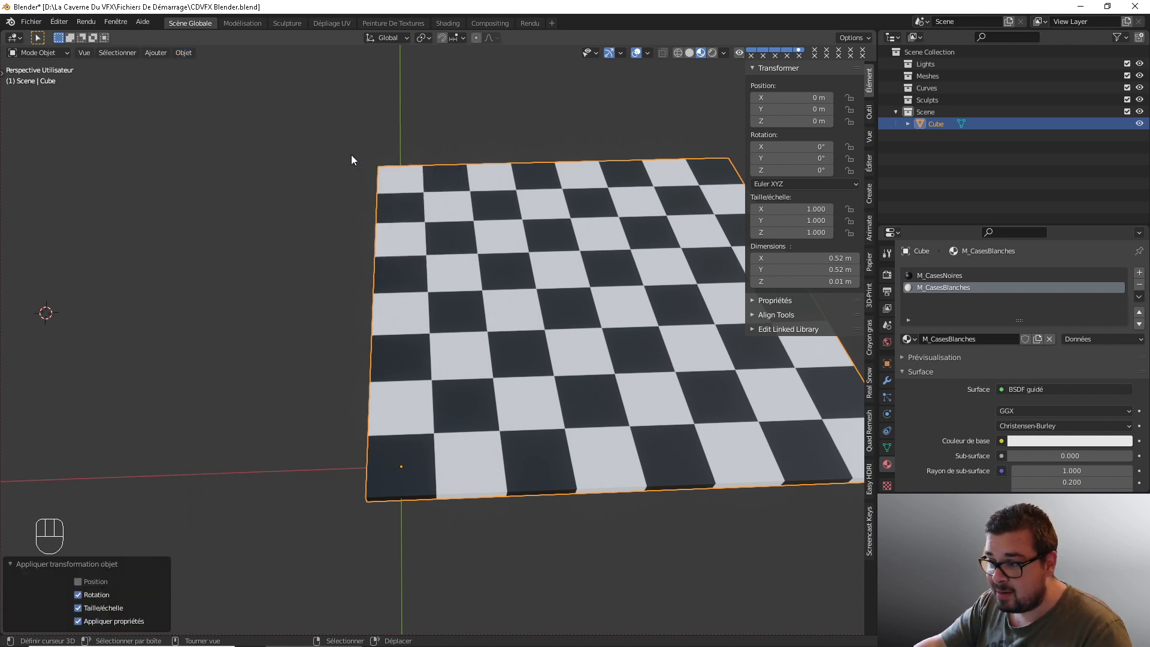
left_click(187, 53)
mouse_move(217, 78)
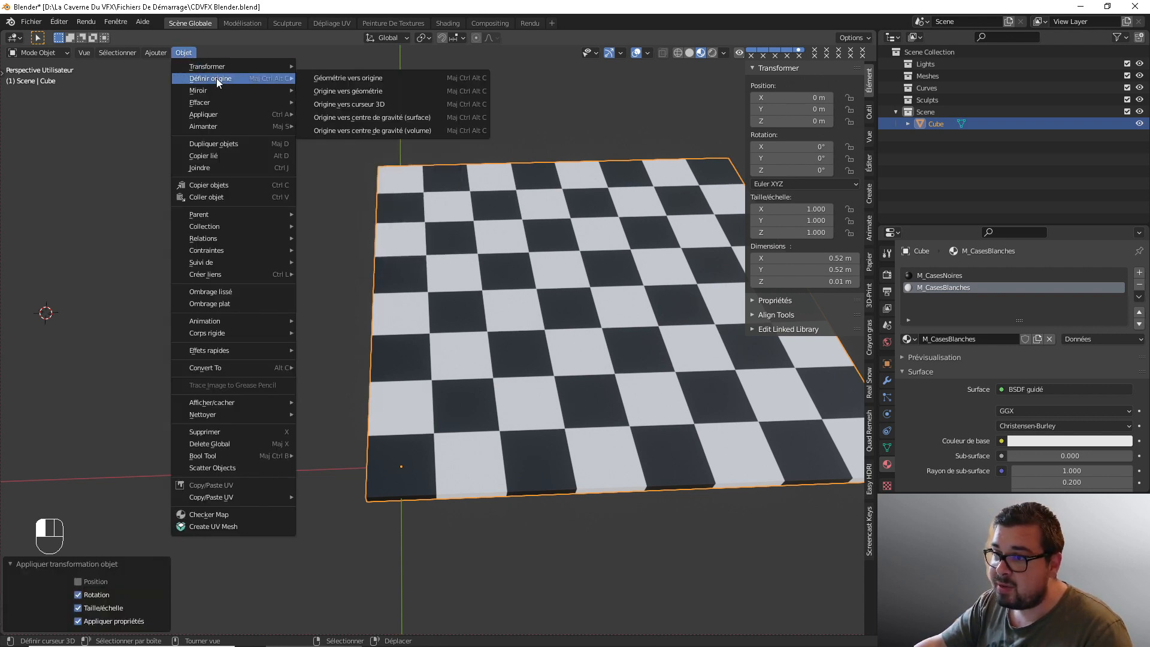
left_click(343, 92)
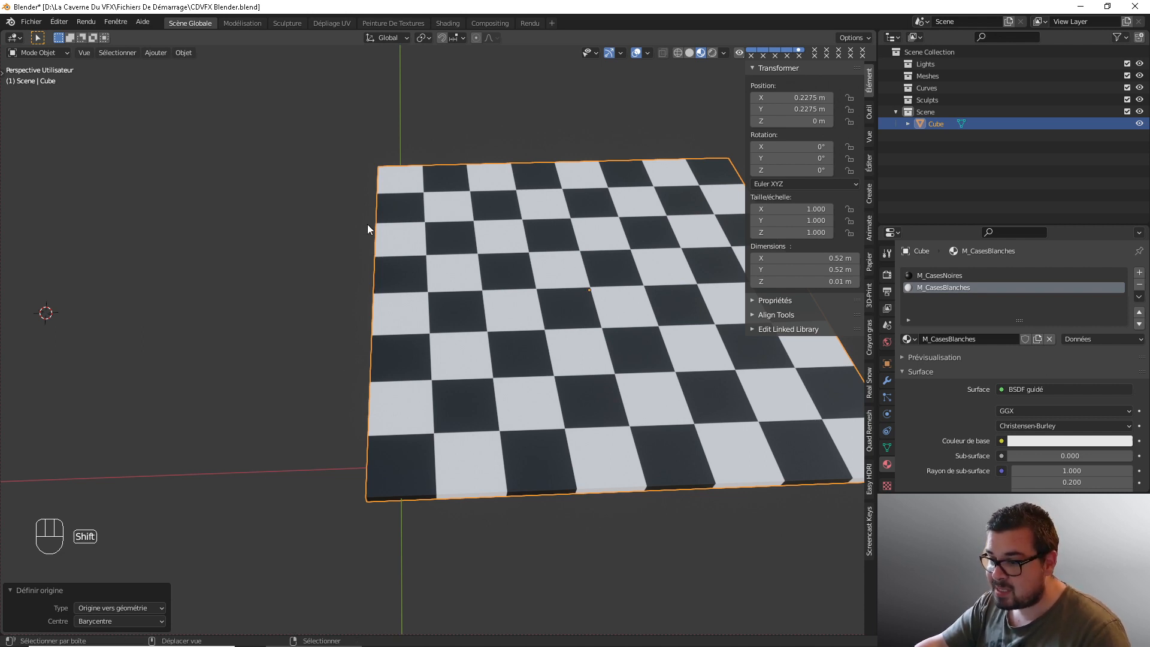
- Reset the 3D cursor to the world origin and snap the board to the cursor
key("shift+c")
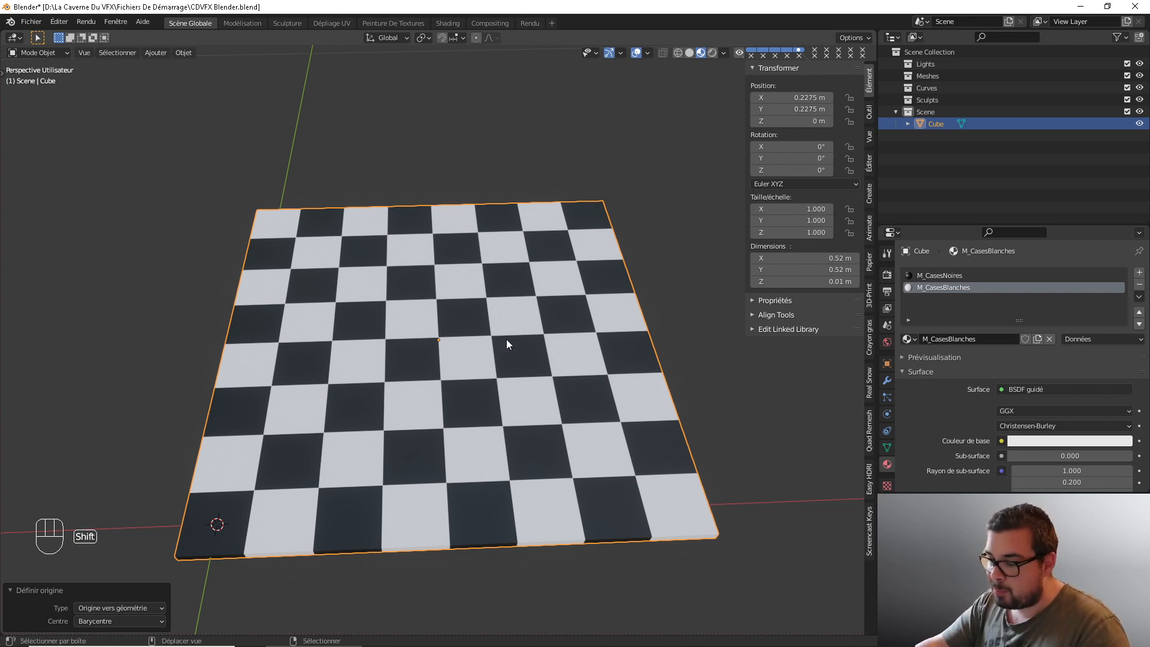
key("shift+s")
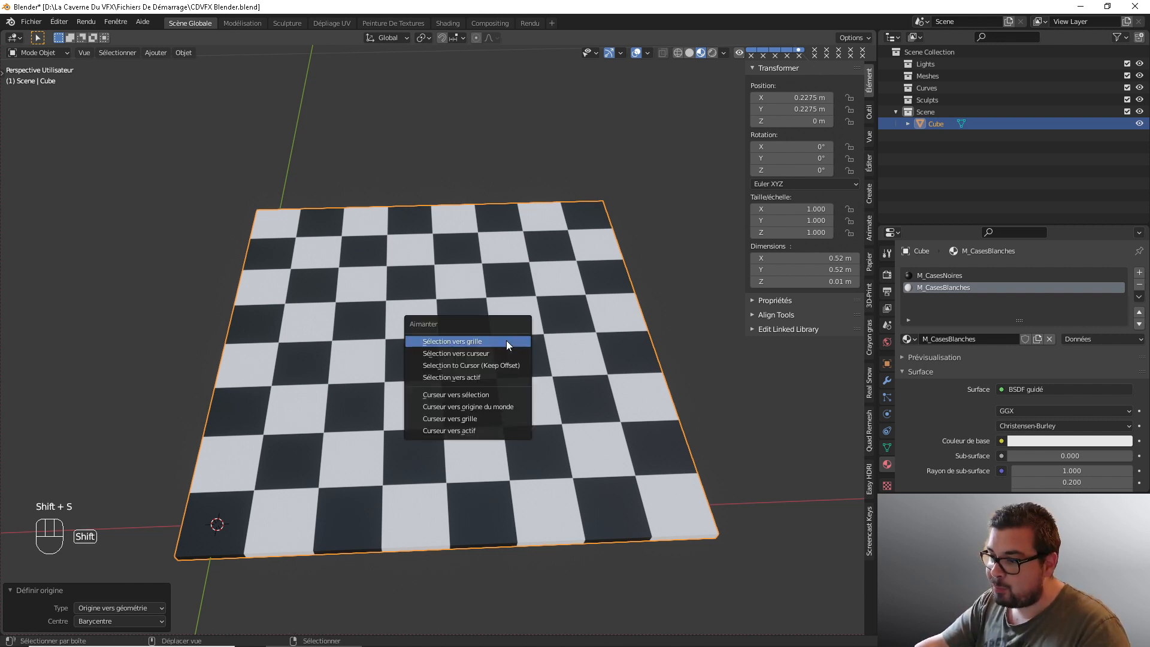
left_click(466, 357)
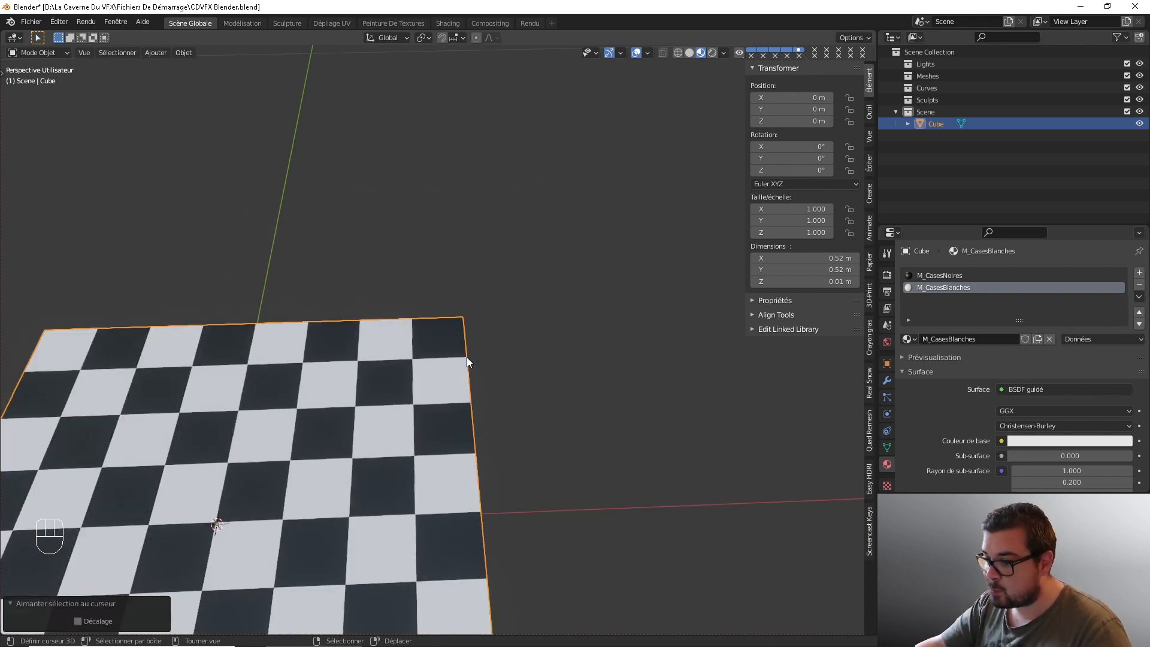
scroll(330, 502, "down", 3)
middle_click_drag(320, 489, 386, 412, "shift")
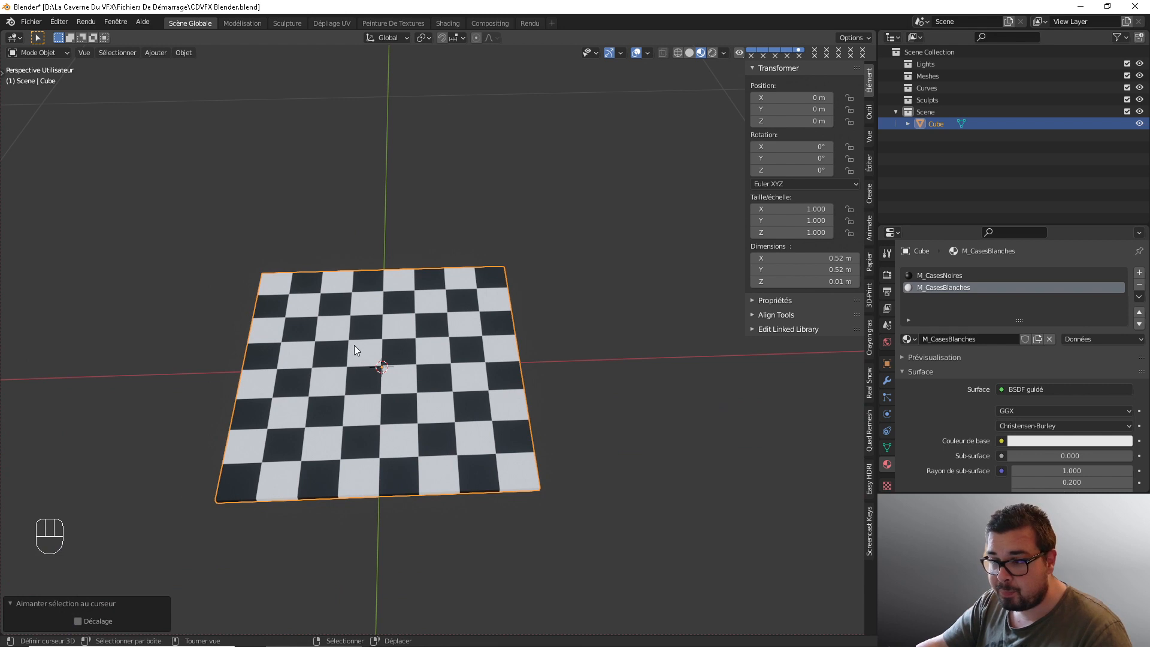
- Add a plane mesh at the world origin and scale it down uniformly to about 0.264, slightly larger than the board
middle_click_drag(354, 347, 475, 315)
key("shift+a")
mouse_move(475, 315)
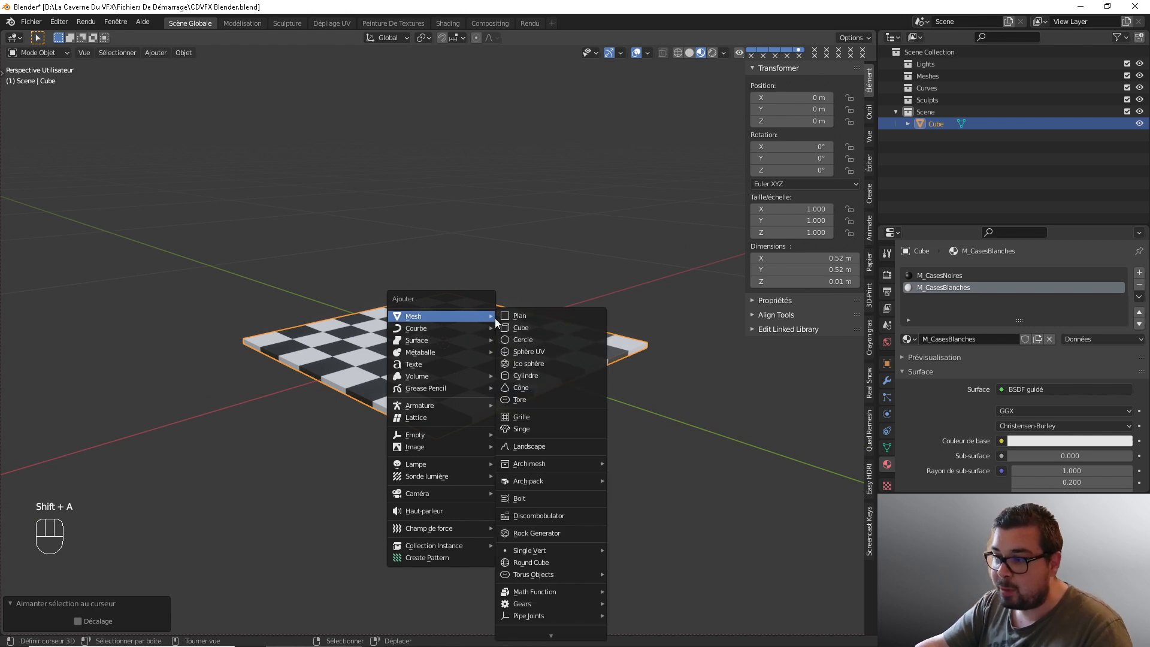
left_click(542, 316)
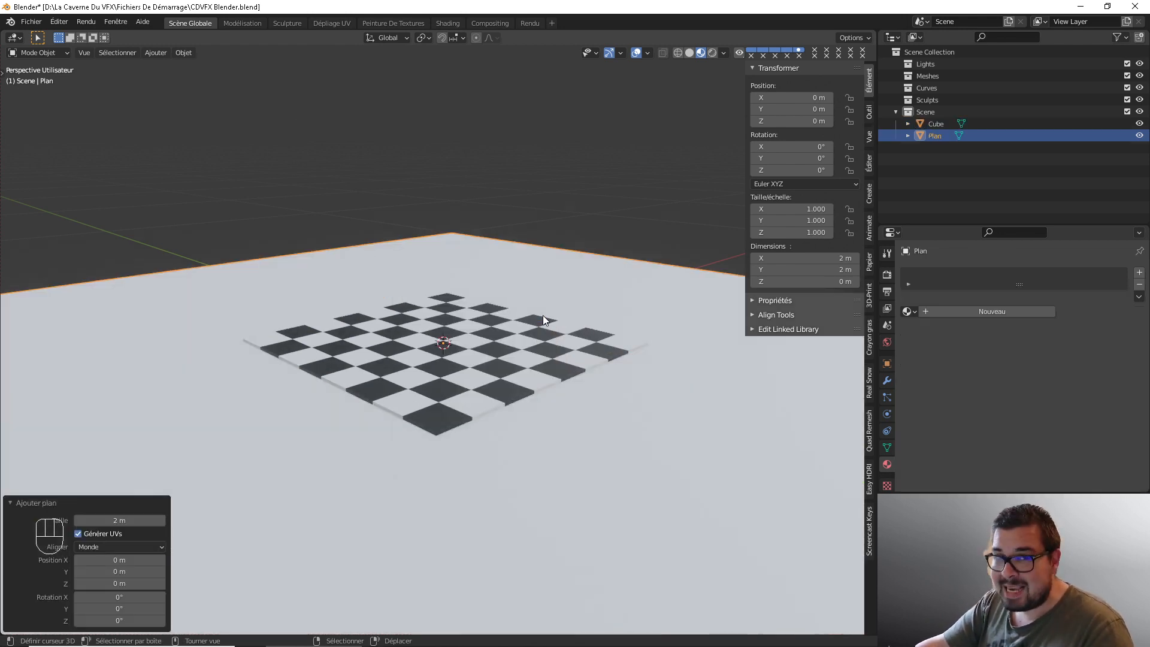
middle_click_drag(542, 316, 605, 340)
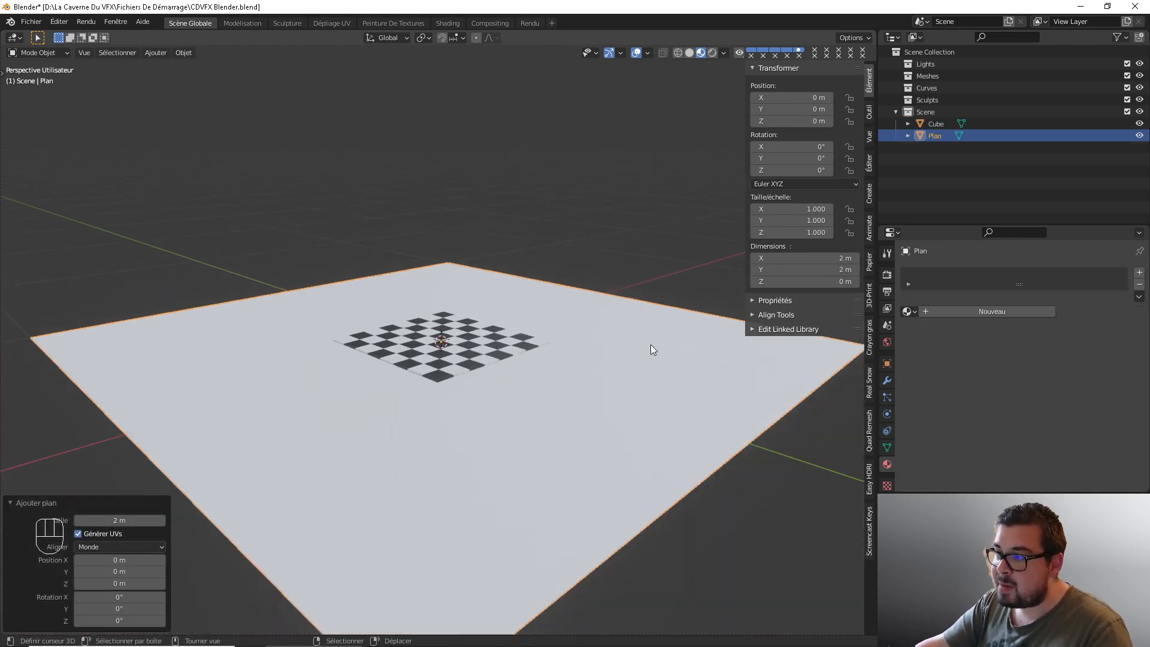
key("s")
key("shift")
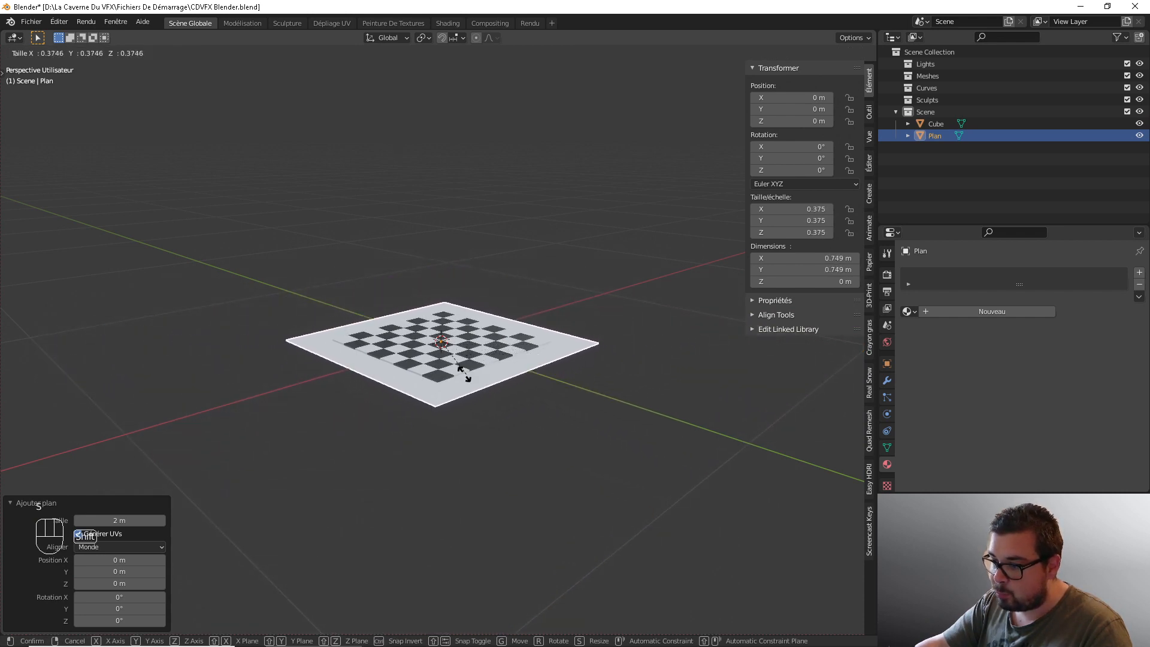
left_click(226, 322)
scroll(432, 402, "up", 5)
scroll(405, 415, "down", 3)
middle_click_drag(444, 343, 520, 327)
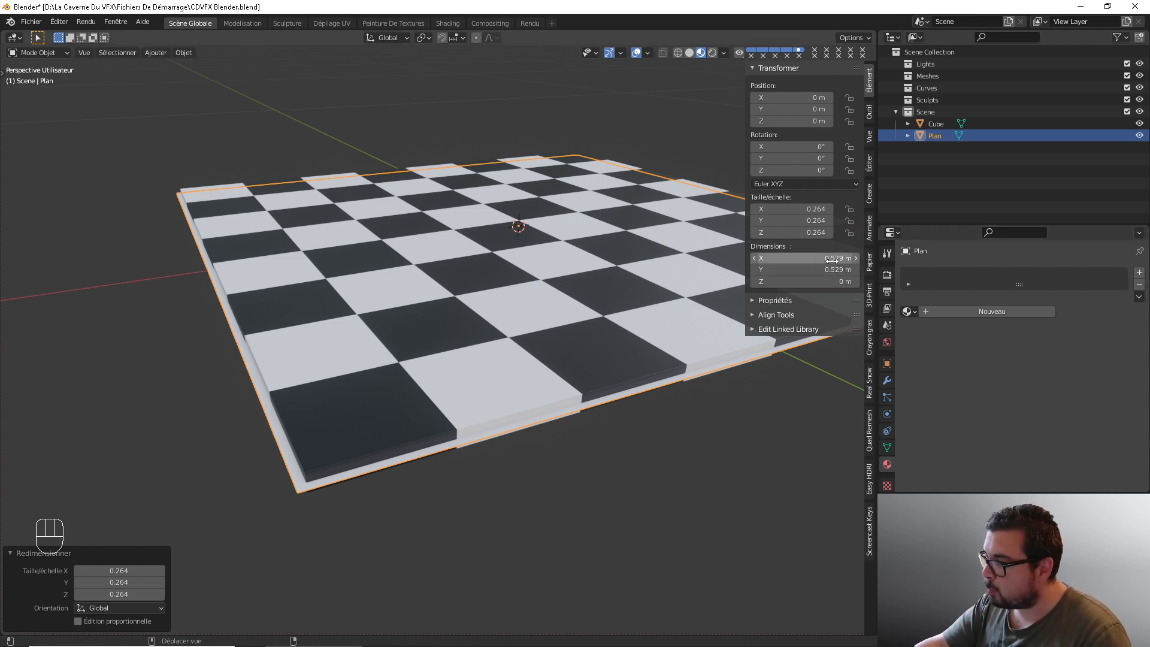
- Set the plane's X and Y dimensions to 0.53 m each
left_click(833, 258)
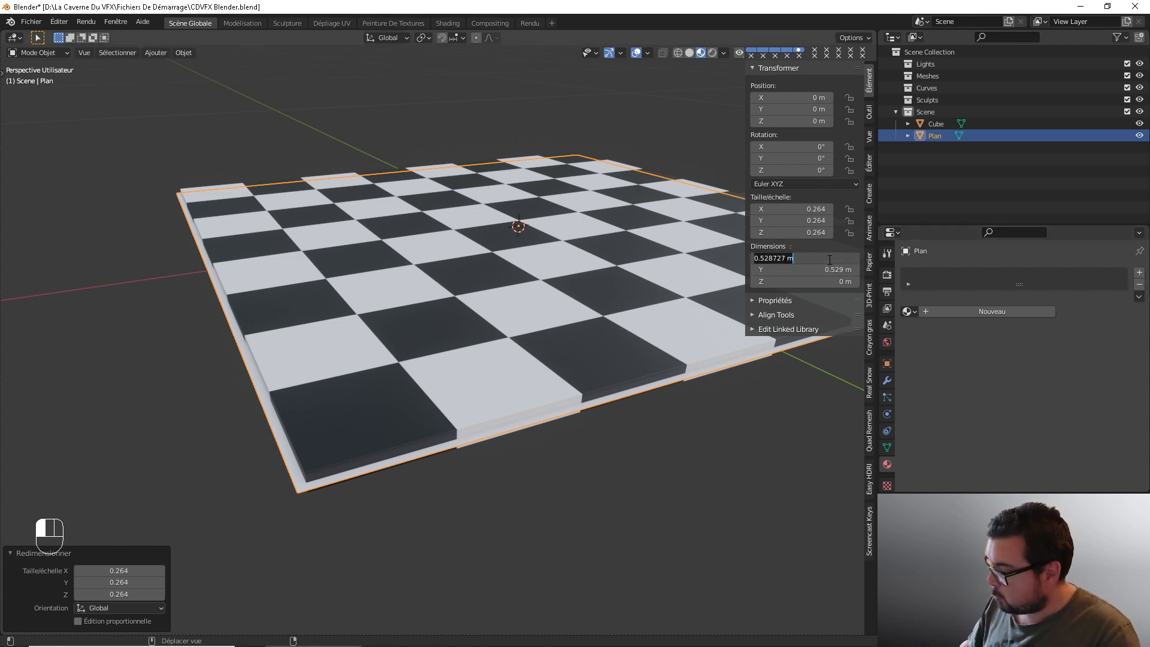
type("0.53")
key("Return")
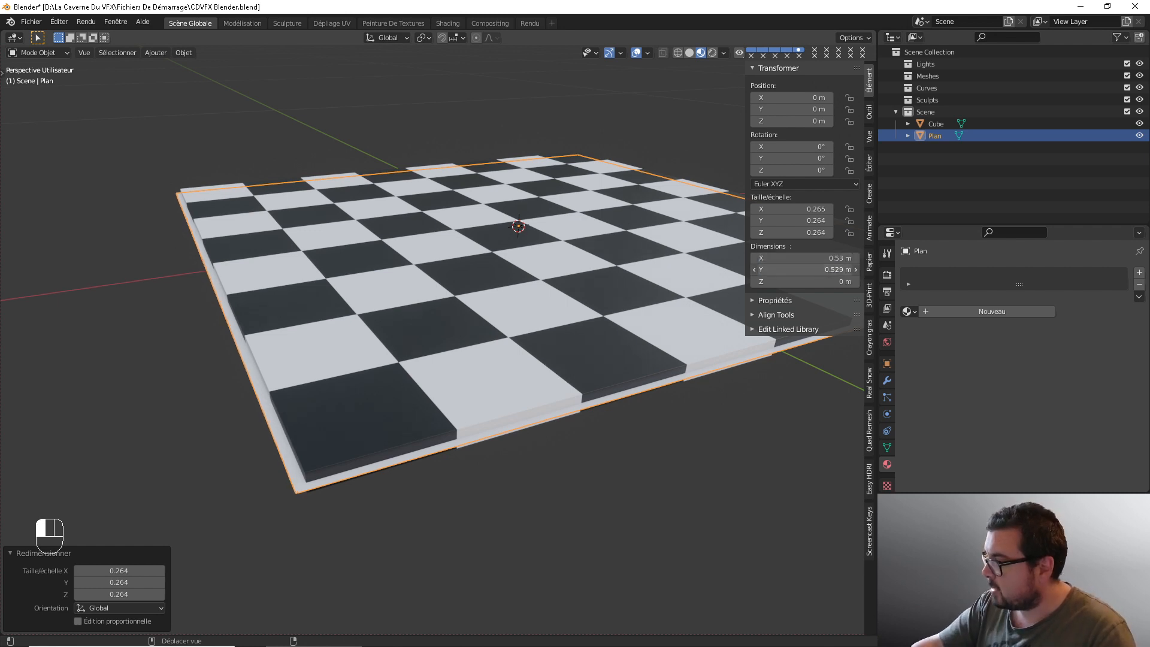
left_click(827, 270)
type("0.53")
key("Return")
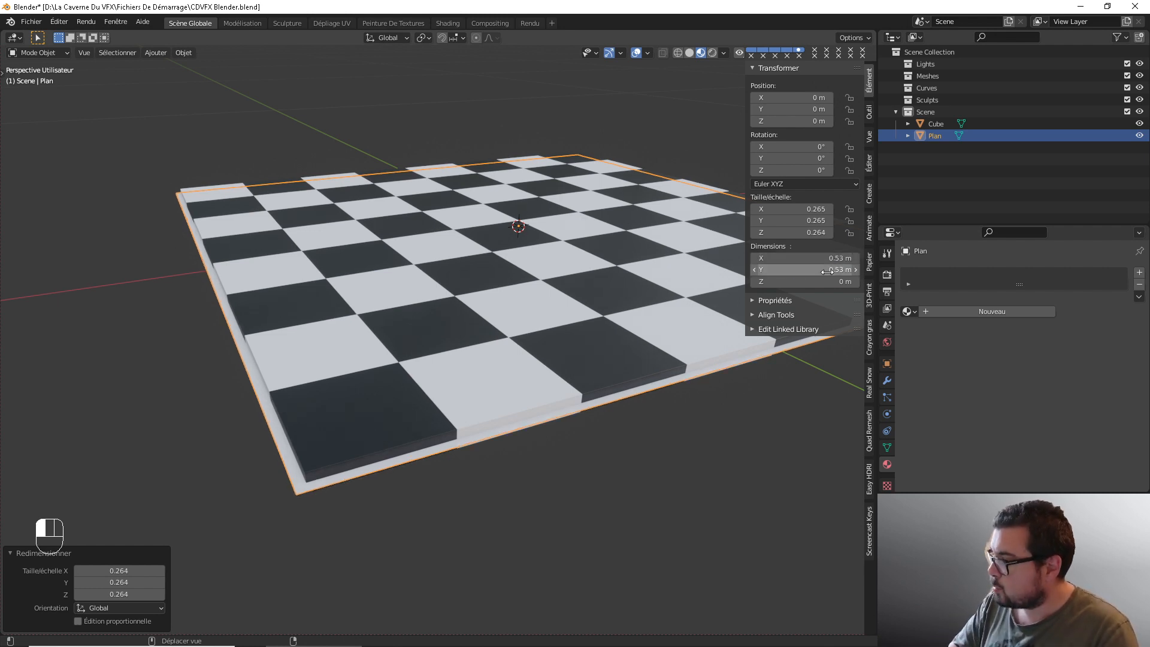
- Check the board's thickness in a near-edge-on view, then reselect the plane
middle_click_drag(443, 296, 393, 292)
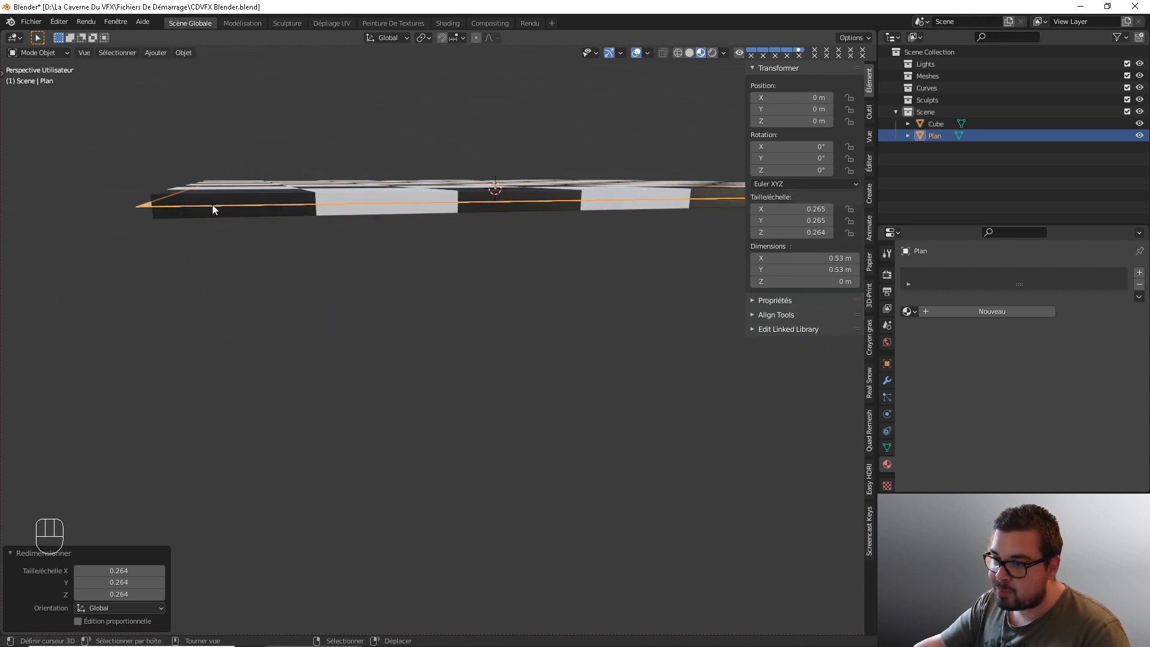
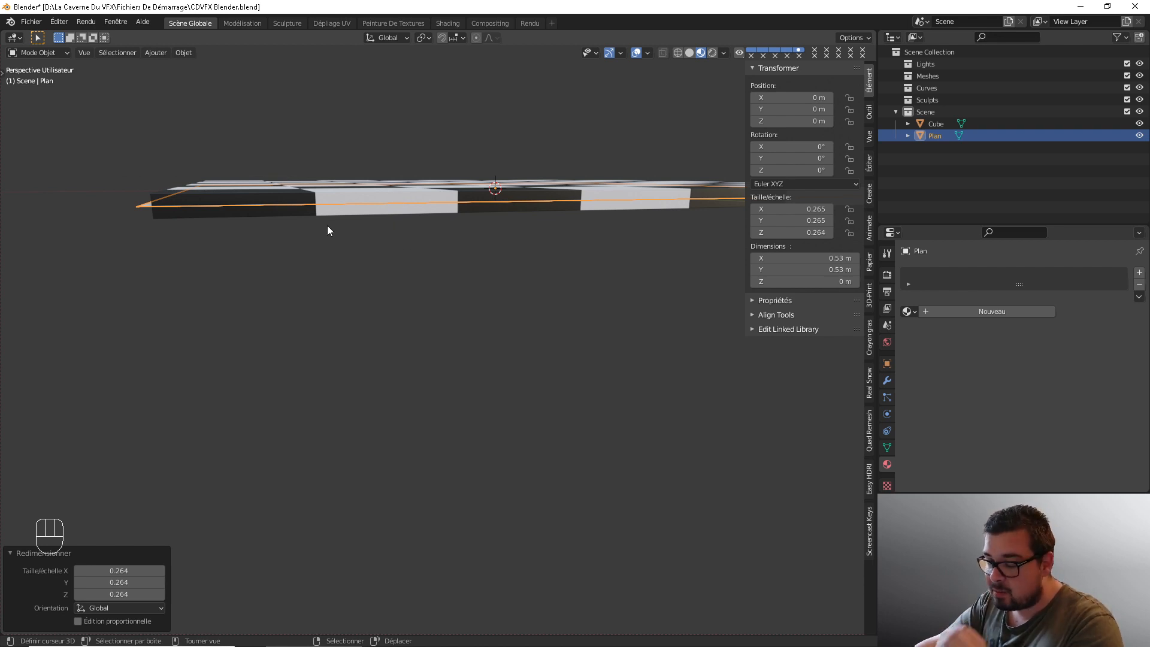
left_click(388, 215)
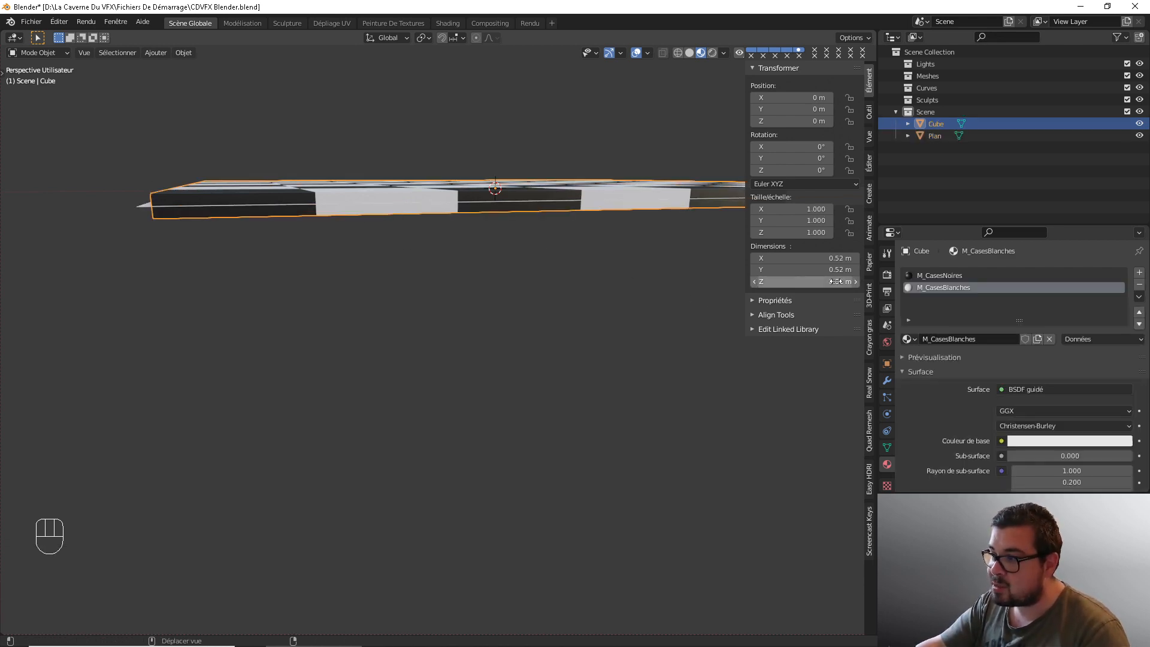
left_click(501, 201)
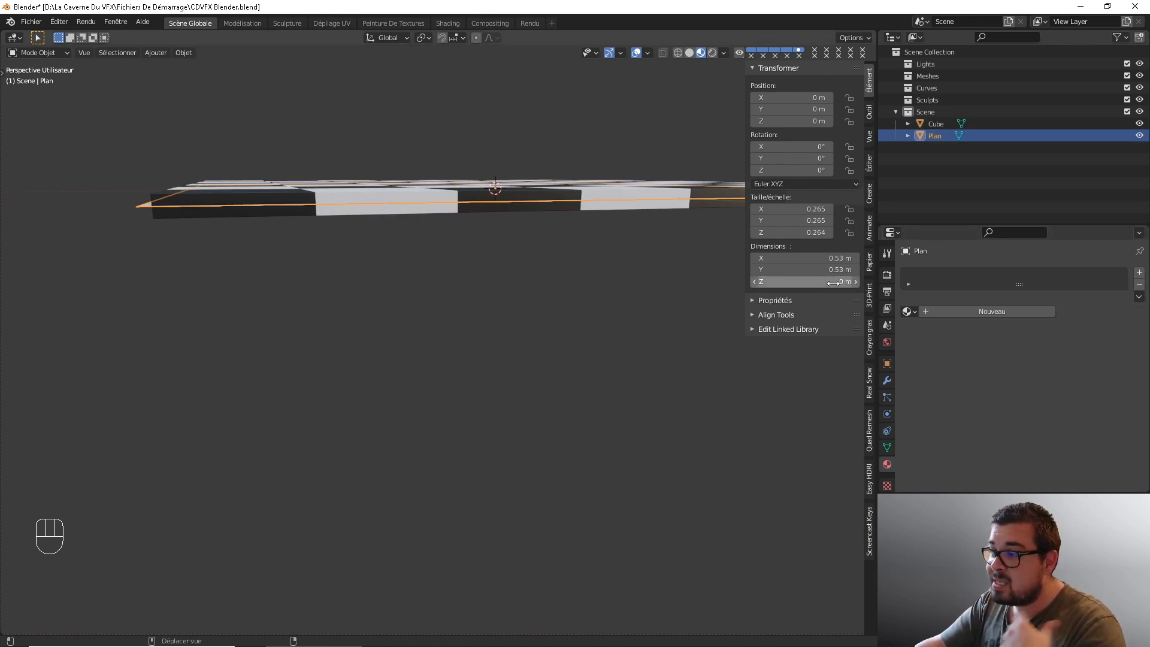
- Try to set the plane's Z dimension to -0.005 m
left_click(776, 281)
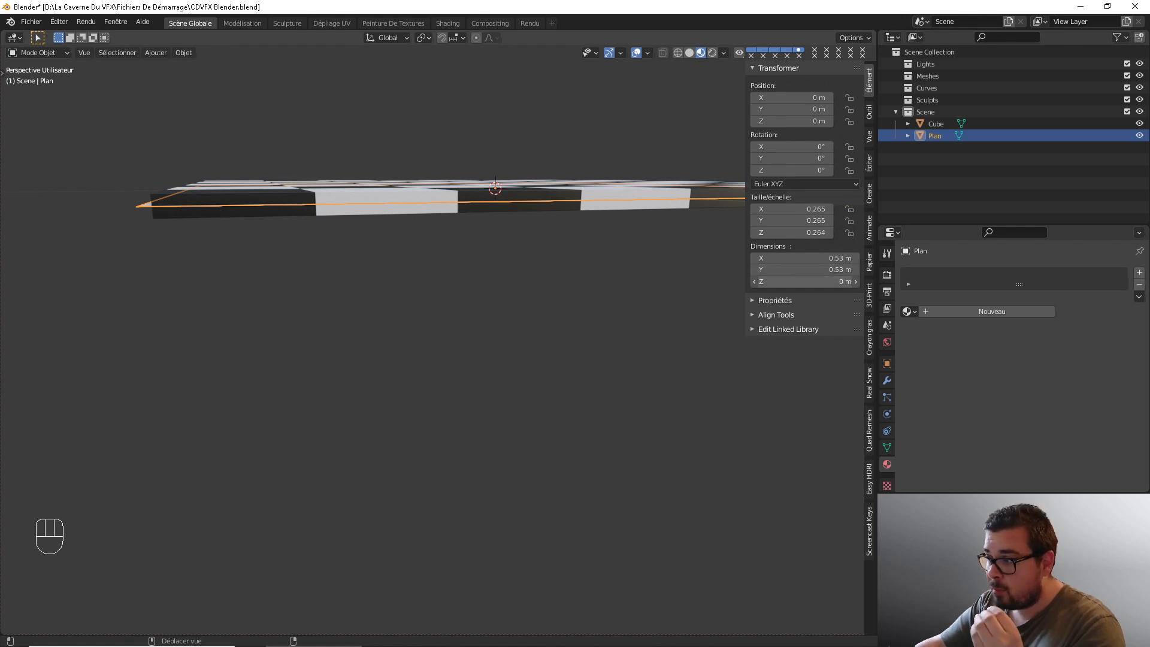
type("-0.")
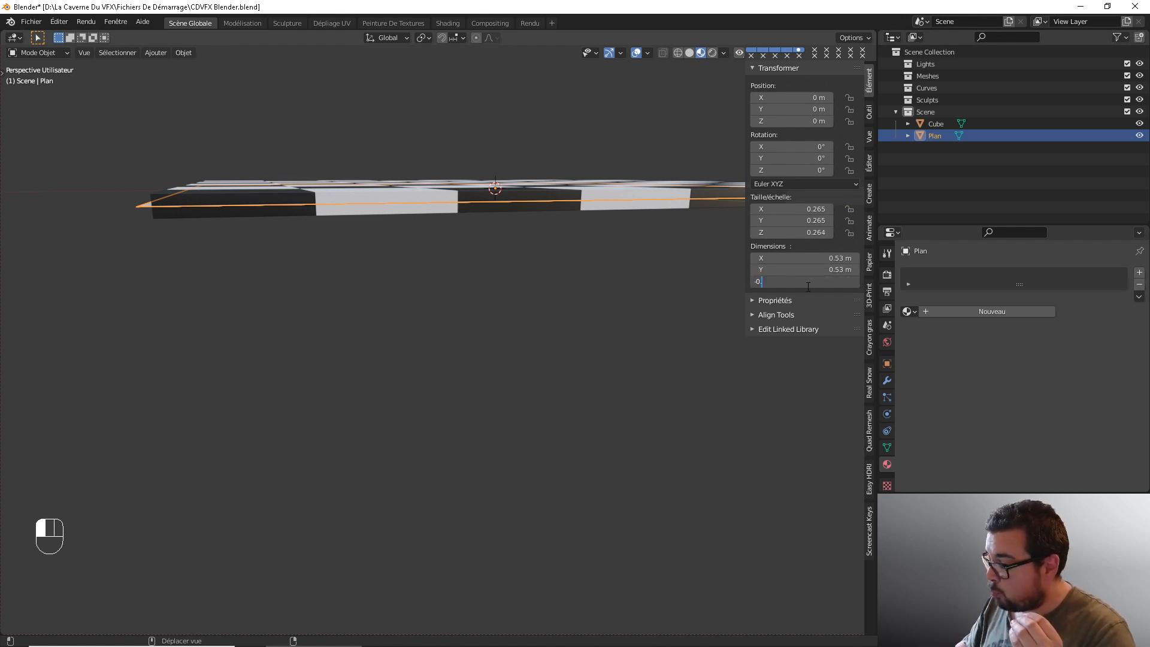
type("005")
key("Return")
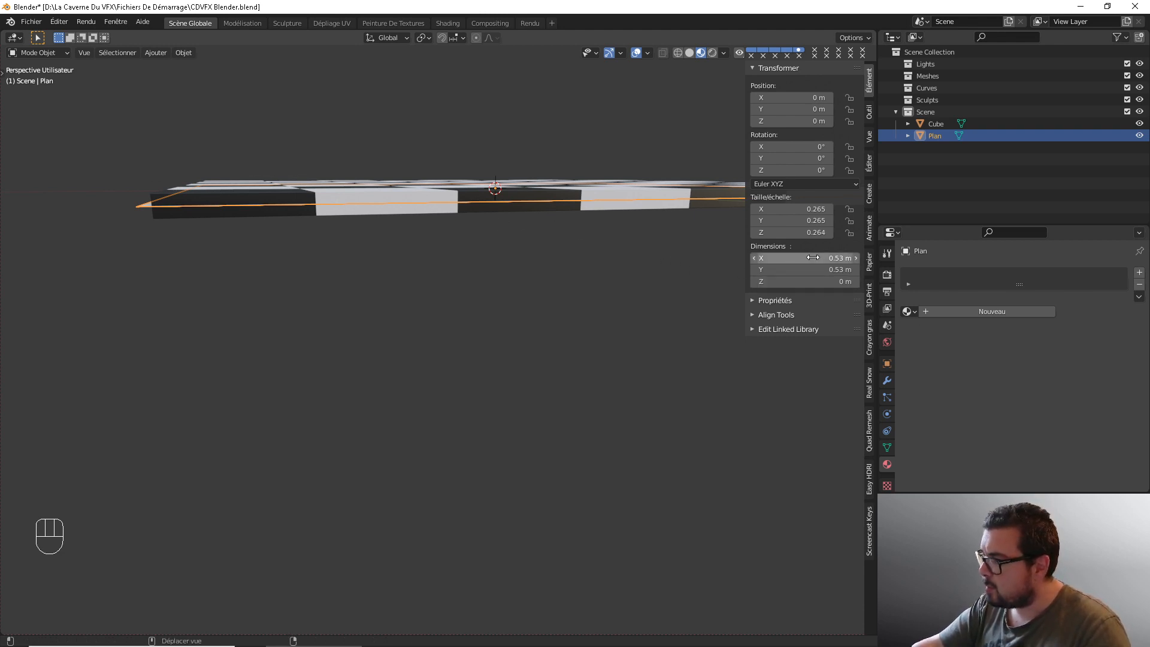
- Set the plane's Z position to -0.005 m and inspect the board from below
left_click(804, 121)
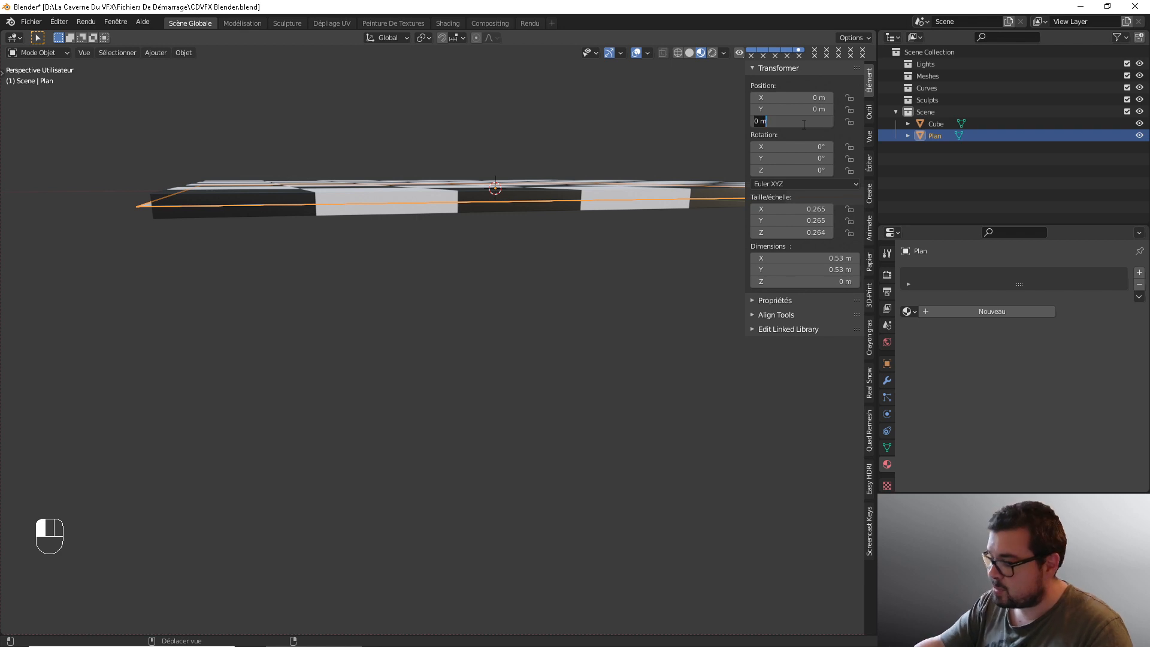
type("-0.005")
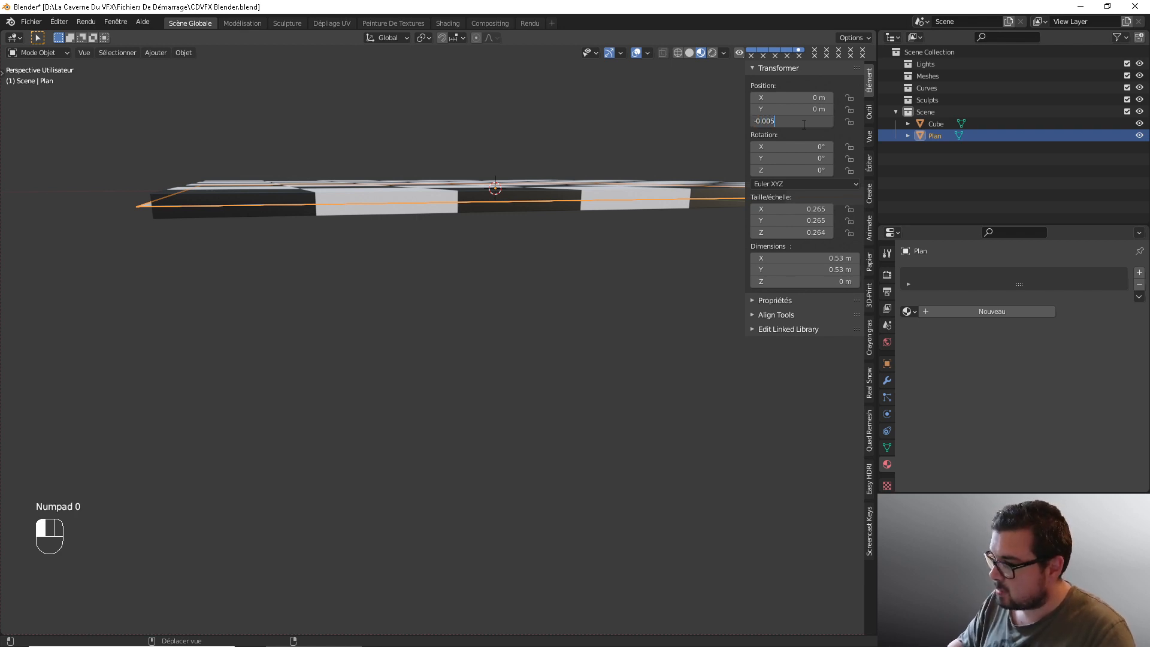
key("Return")
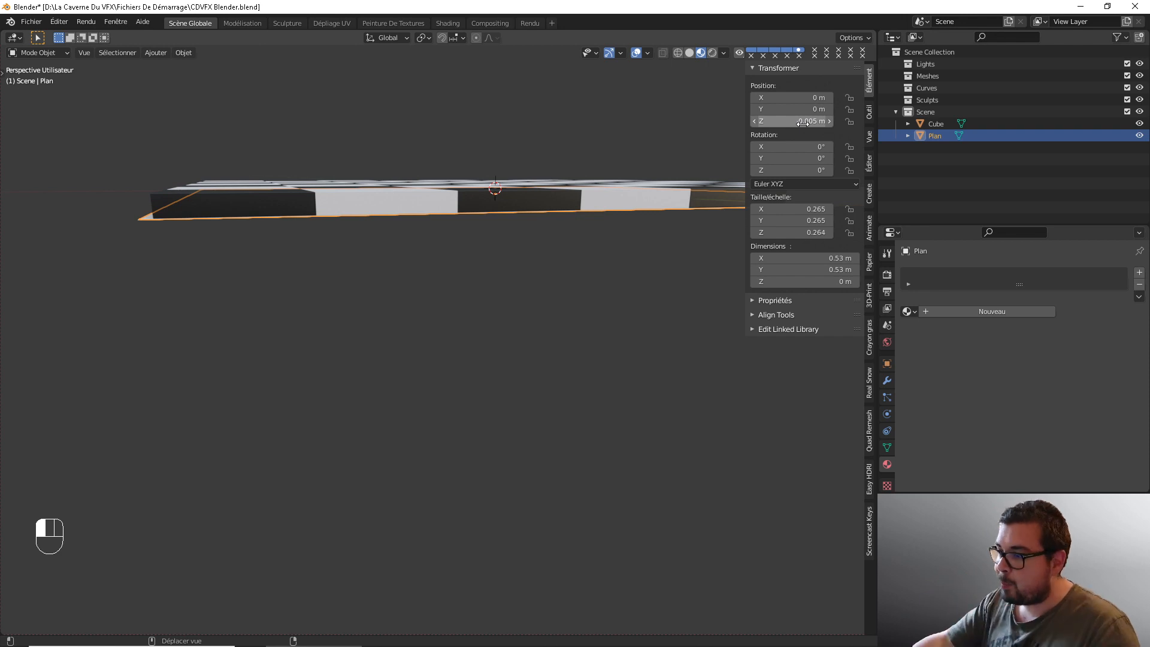
middle_click_drag(618, 282, 434, 176)
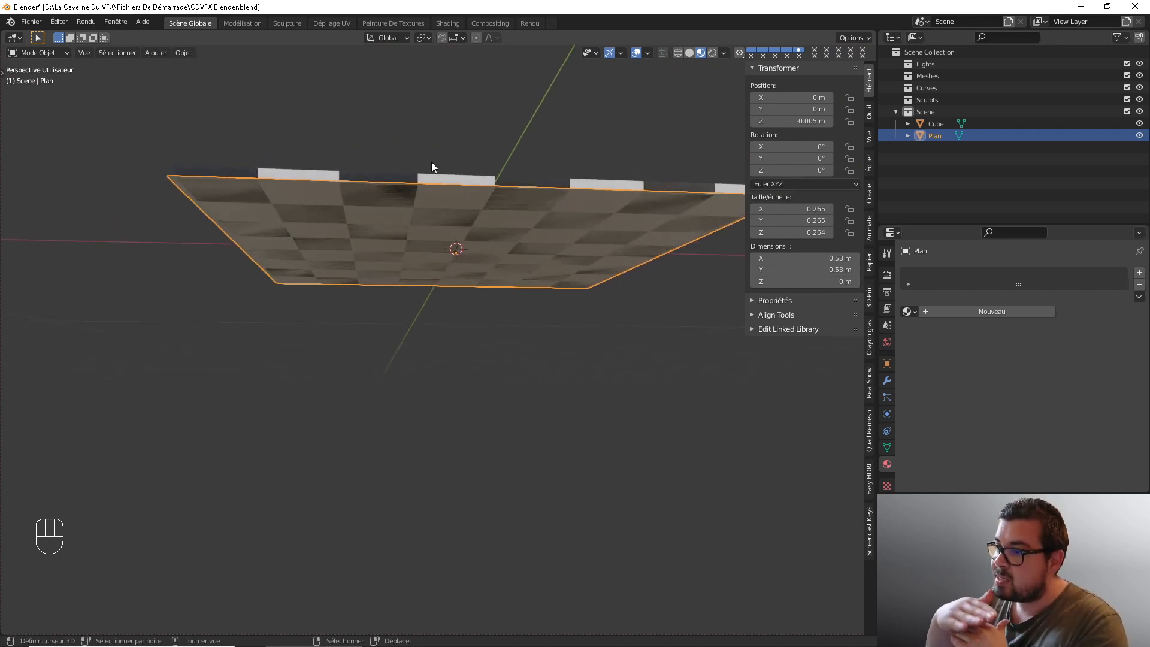
- Set the plane's Z position to -0.0055 m and check the board's underside
left_click(801, 121)
type("-0")
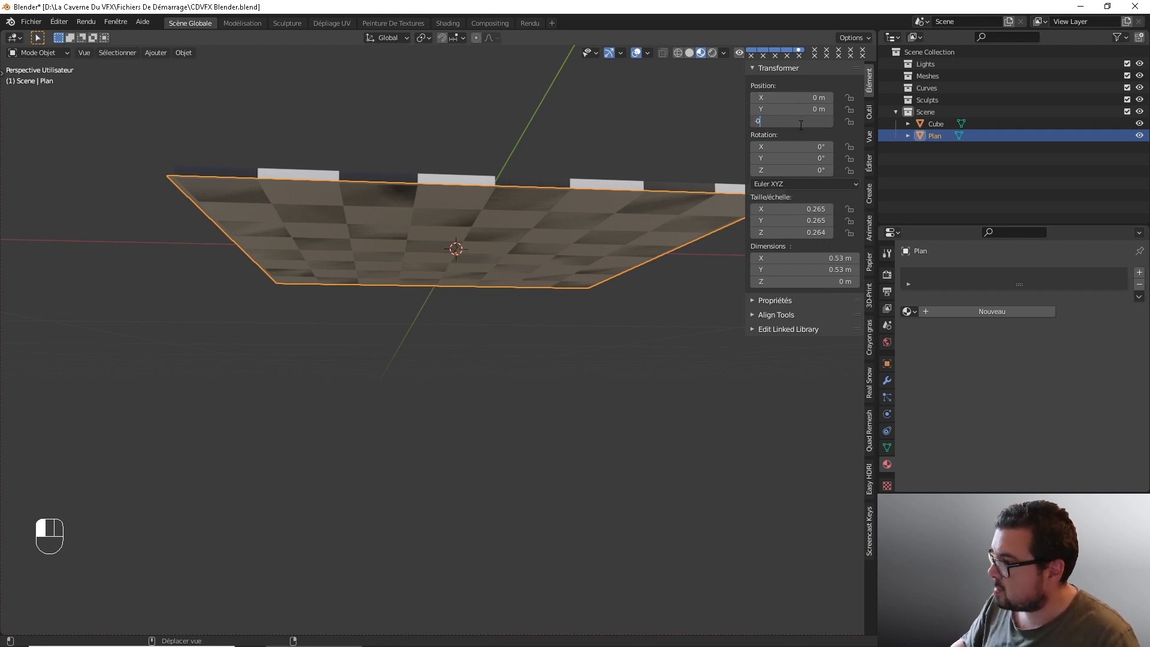
type(".0055")
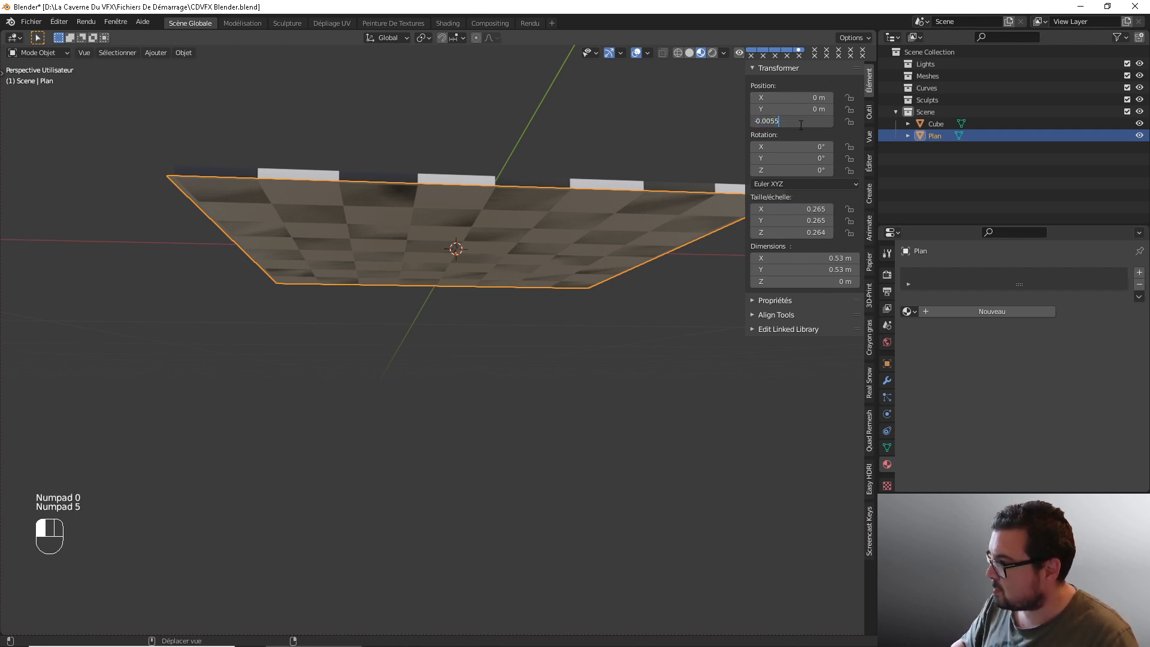
key("Return")
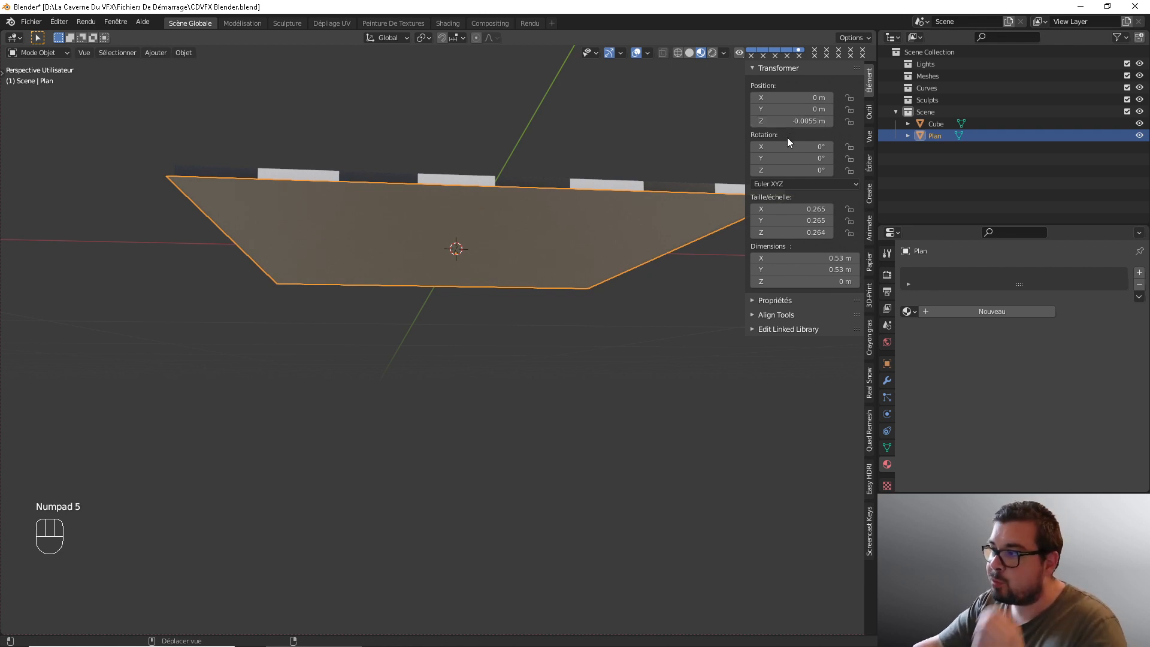
middle_click_drag(594, 170, 502, 161)
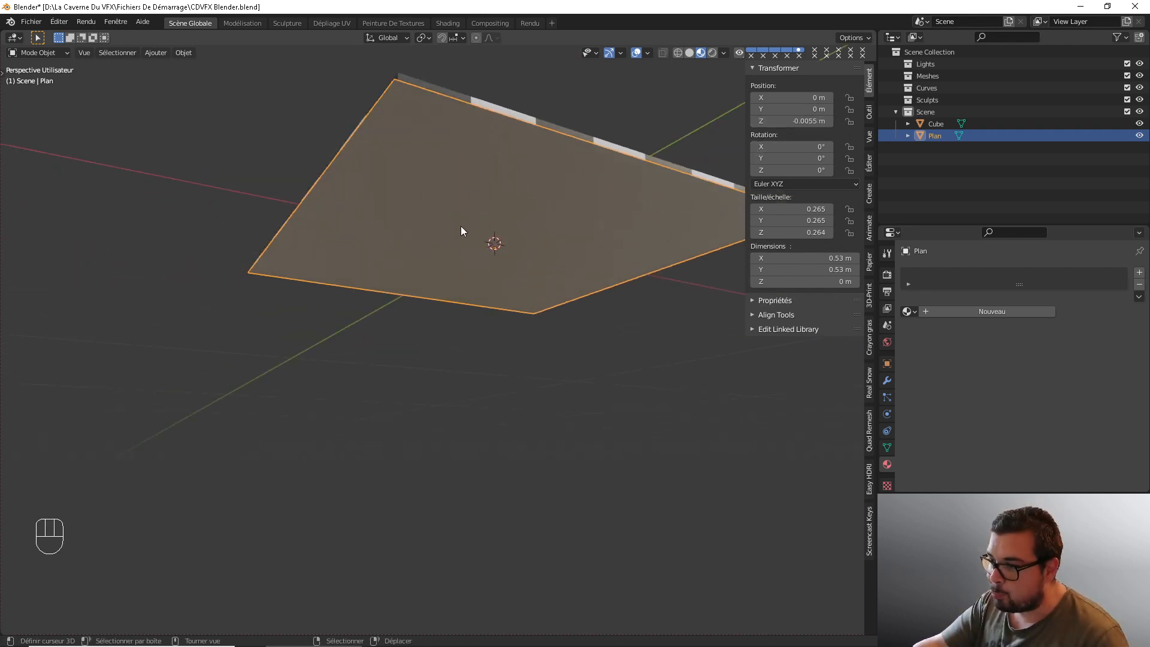
- Set the plane's X and Y dimensions to 0.525 m while checking its border around the board in top view
middle_click_drag(461, 227, 655, 480)
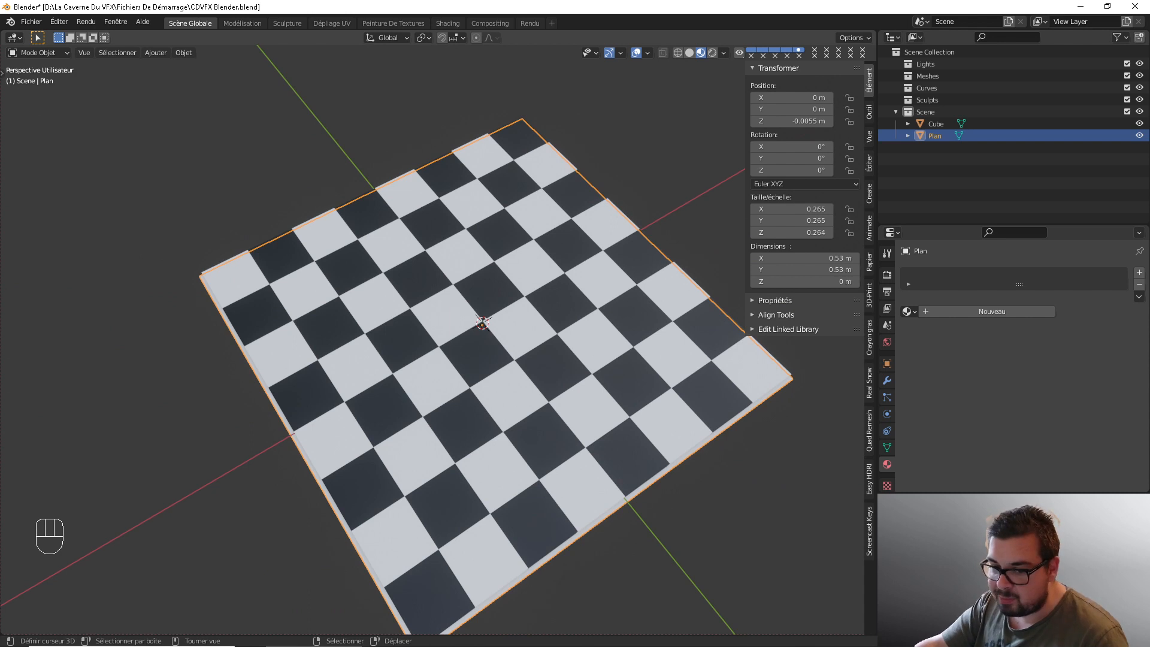
middle_click_drag(228, 264, 256, 247)
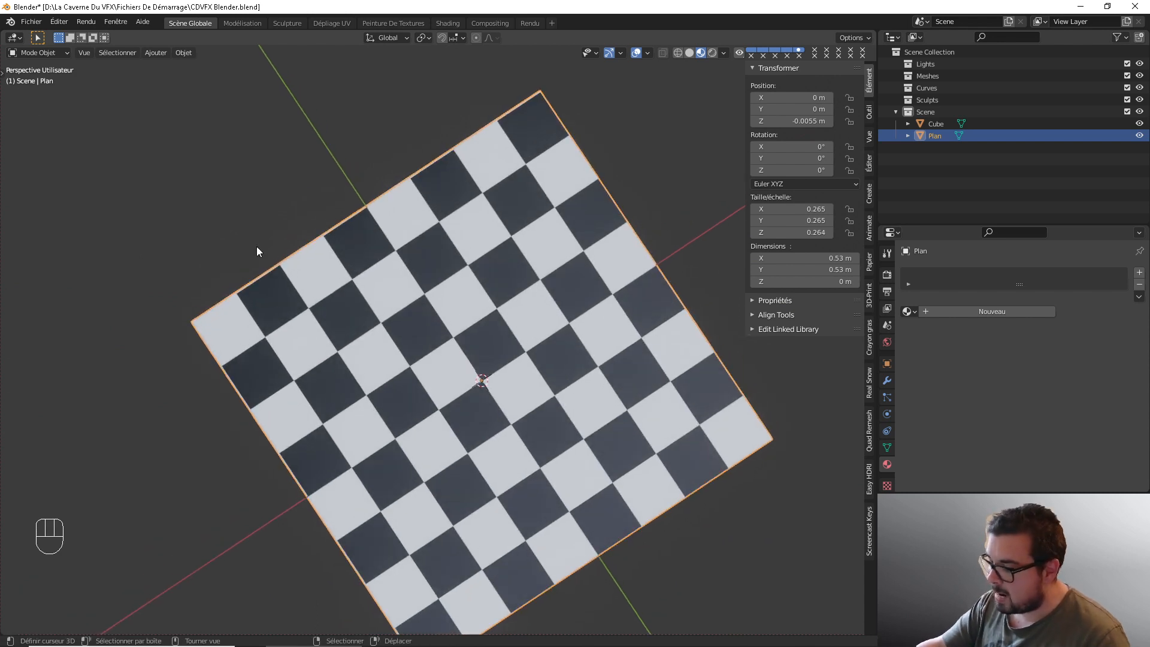
key("KP_7")
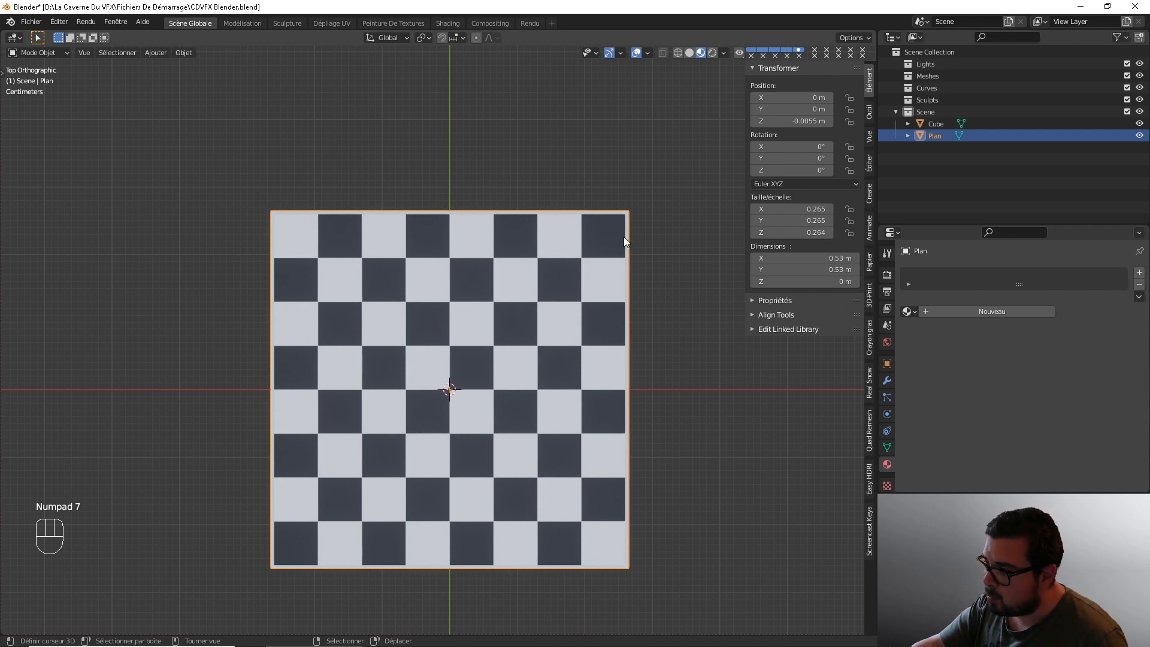
left_click(808, 258)
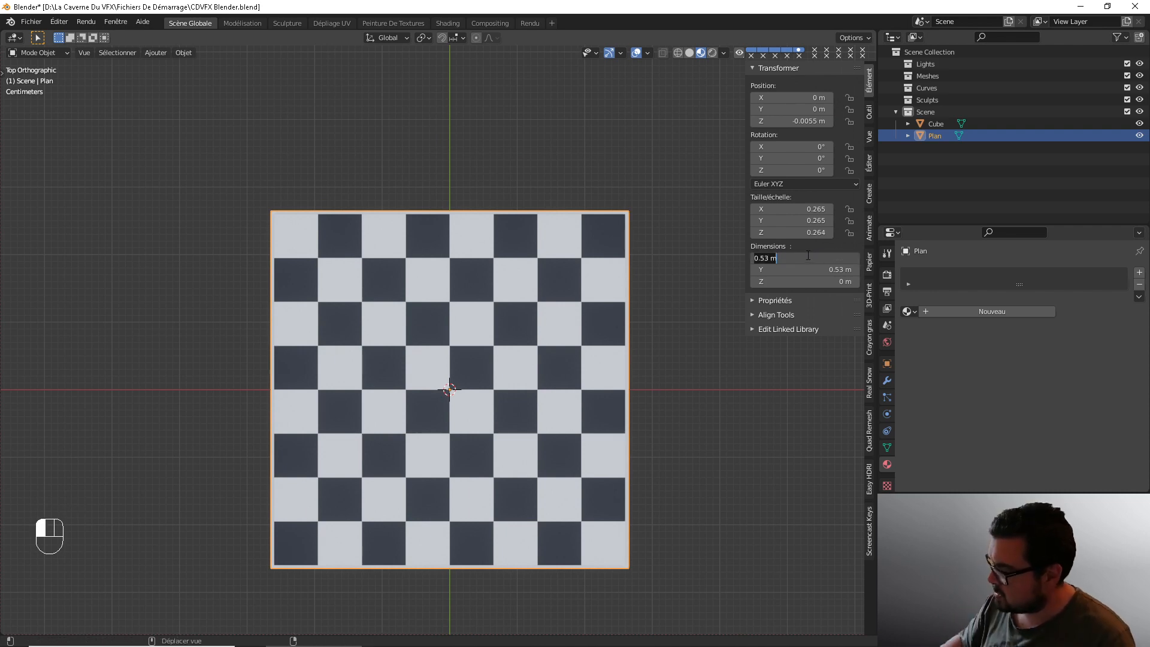
type("0.52")
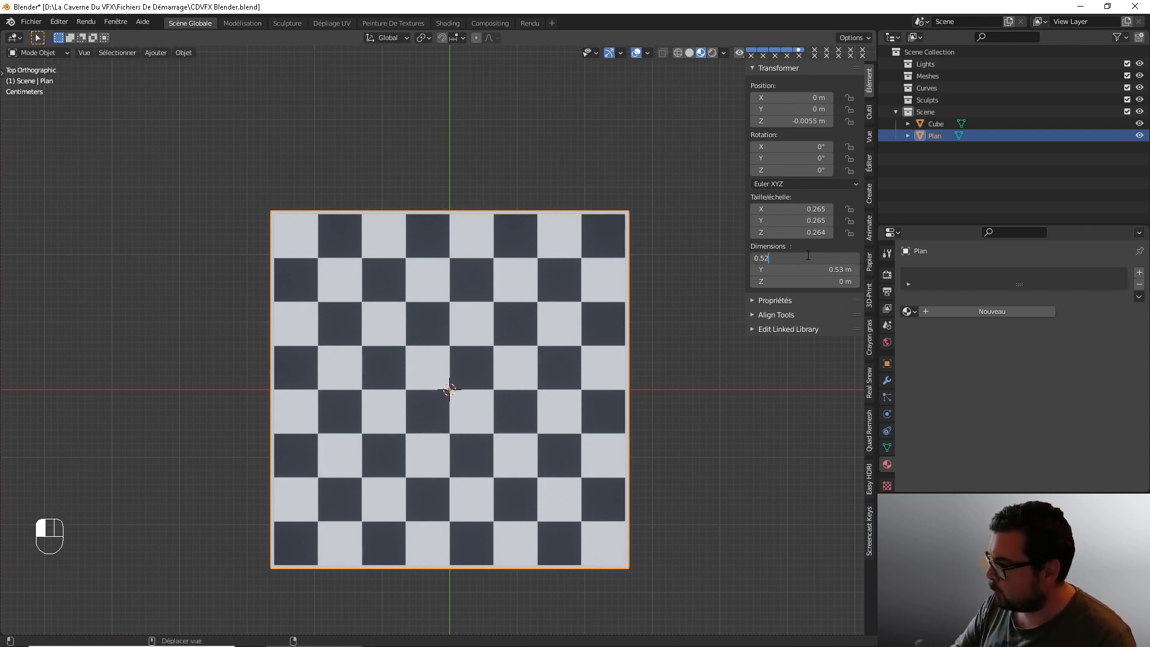
type("5")
key("Return")
left_click(826, 269)
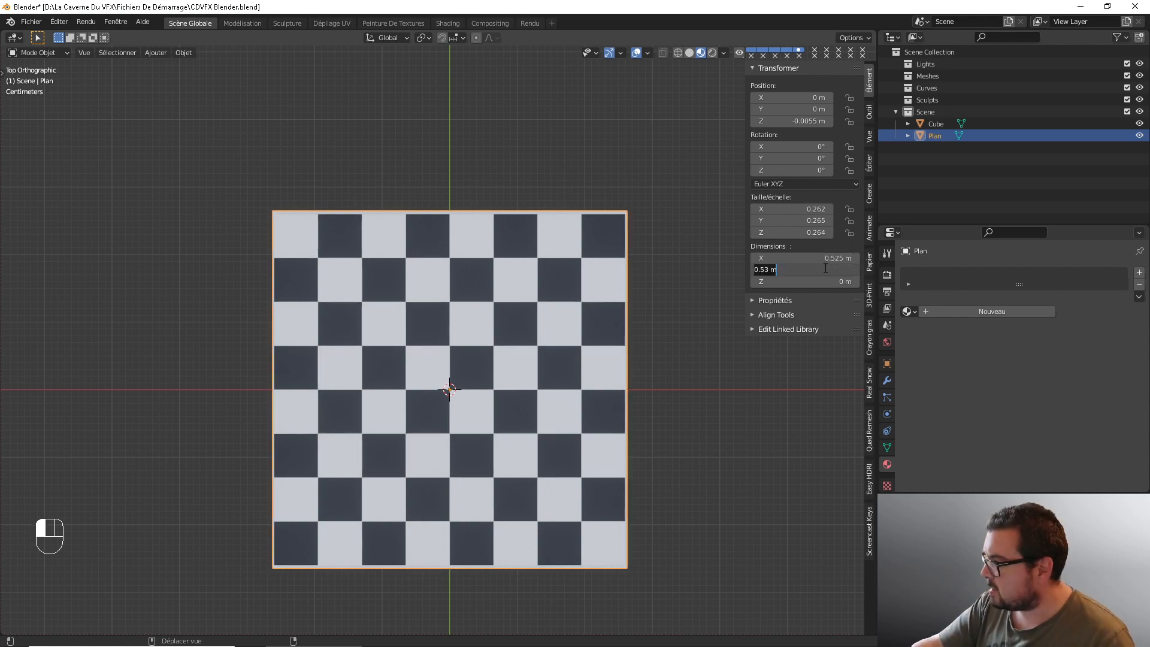
type("0.525")
key("Return")
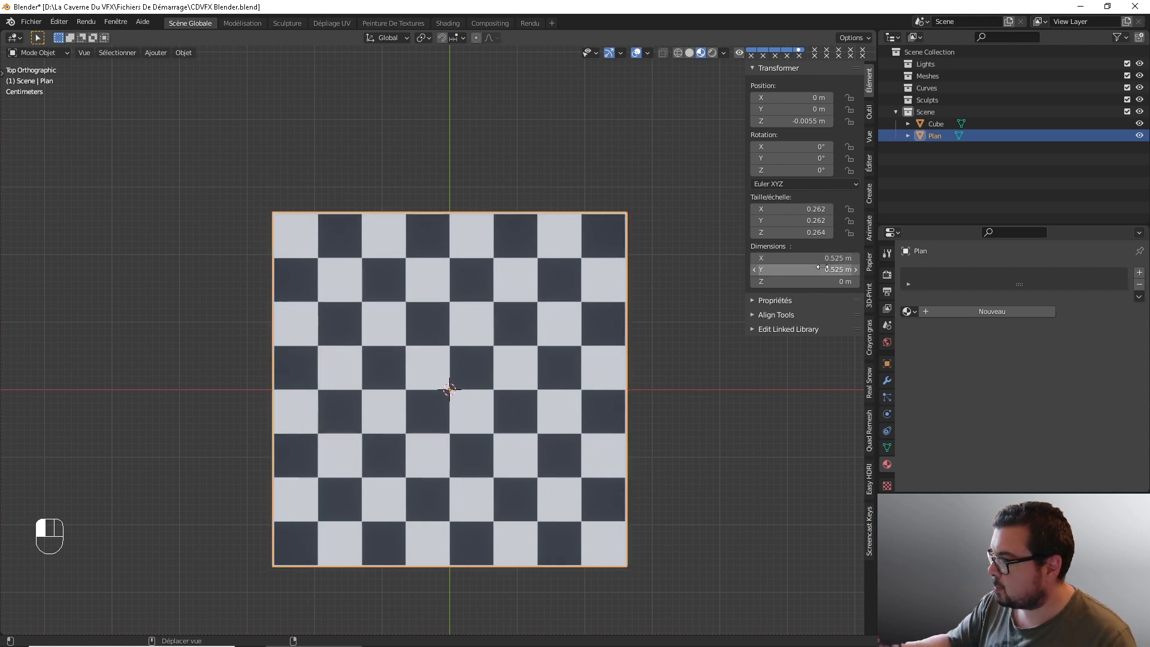
- Switch the plane beneath the chessboard to Edit Mode
scroll(464, 289, "up", 1)
middle_click_drag(397, 300, 465, 199)
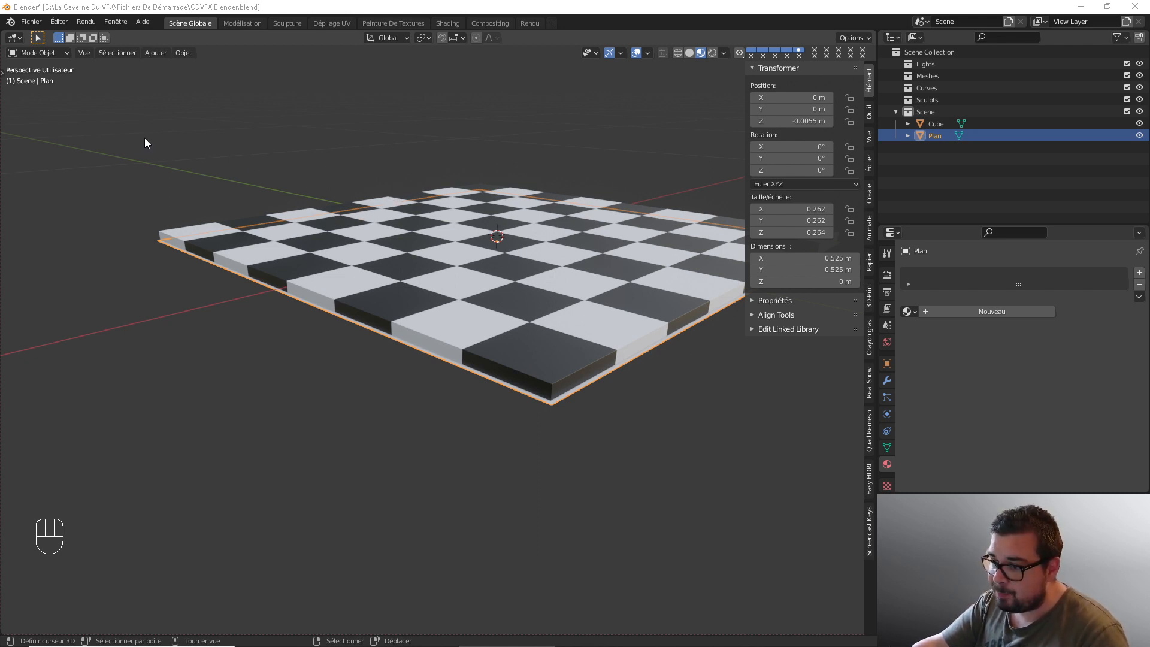
left_click(52, 54)
left_click(59, 85)
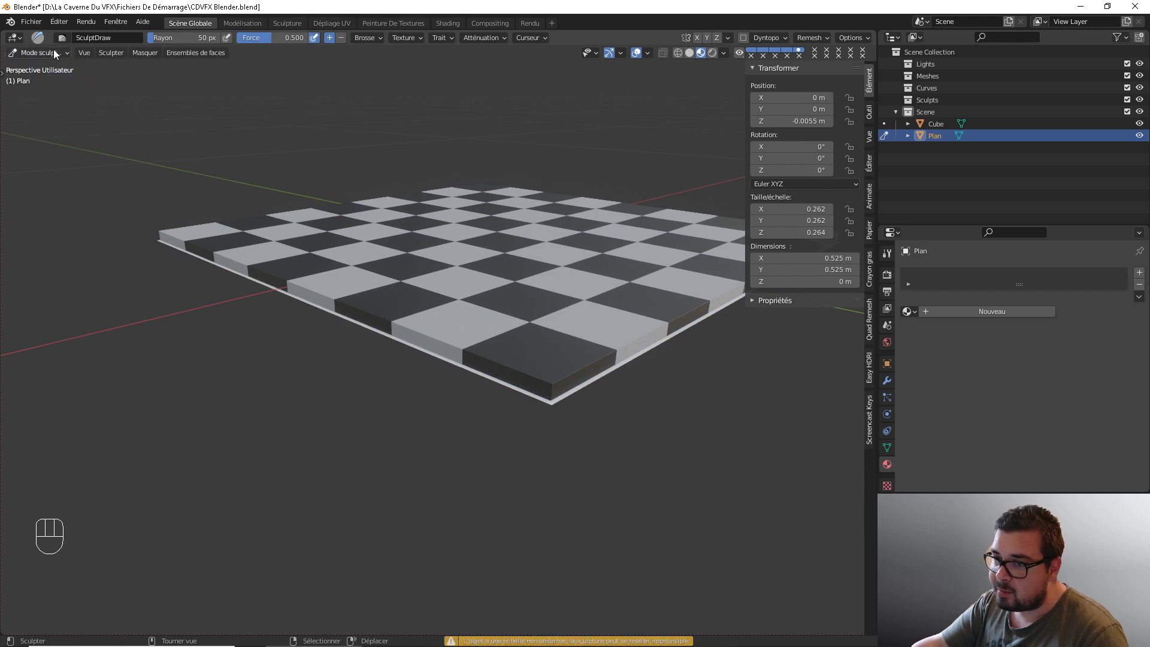
left_click(53, 52)
left_click(58, 80)
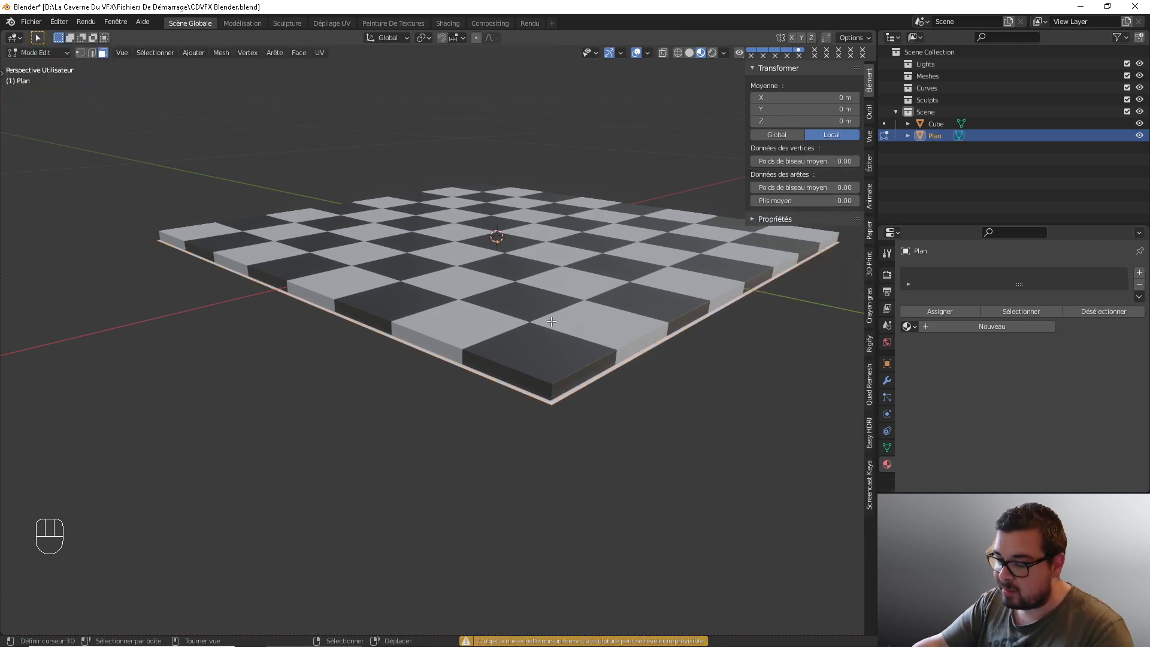
- Extrude the plane's face upward by 0.01 m along its normal to form the board's rim
key("e")
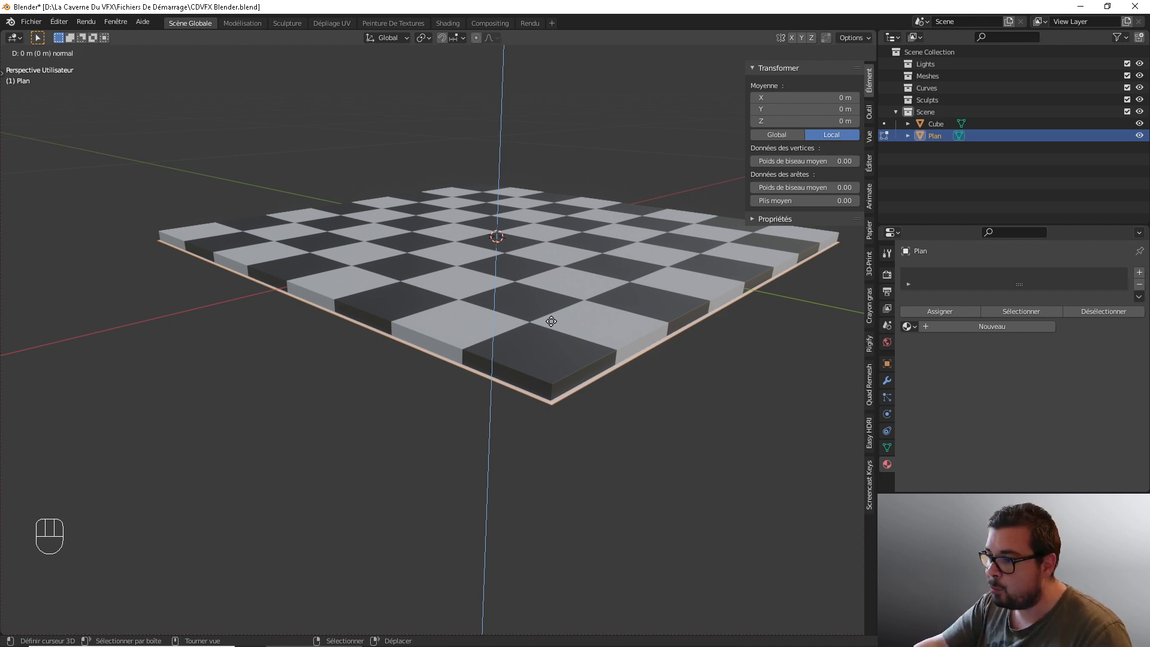
type("0.1")
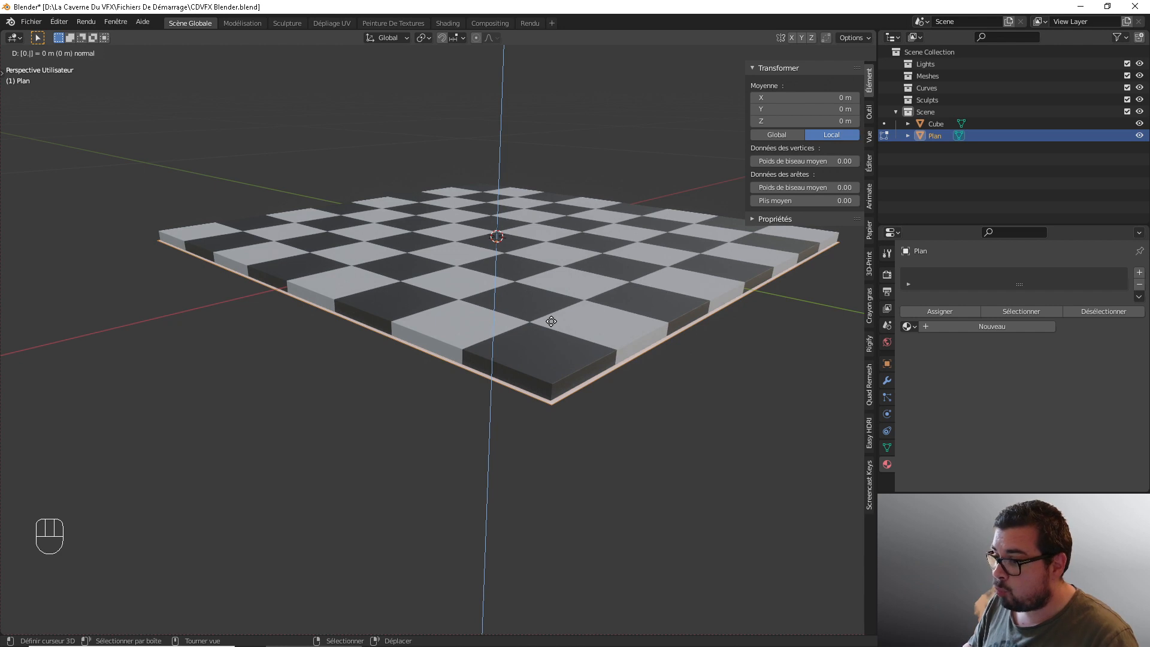
key("BackSpace")
key("BackSpace")
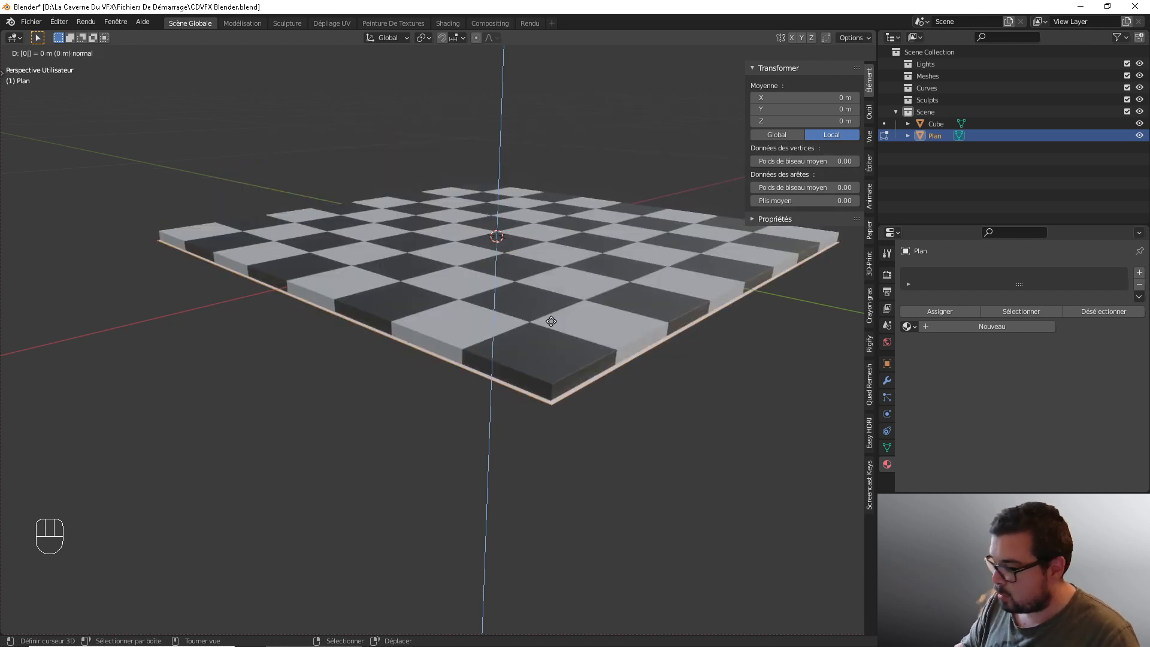
type("0.01")
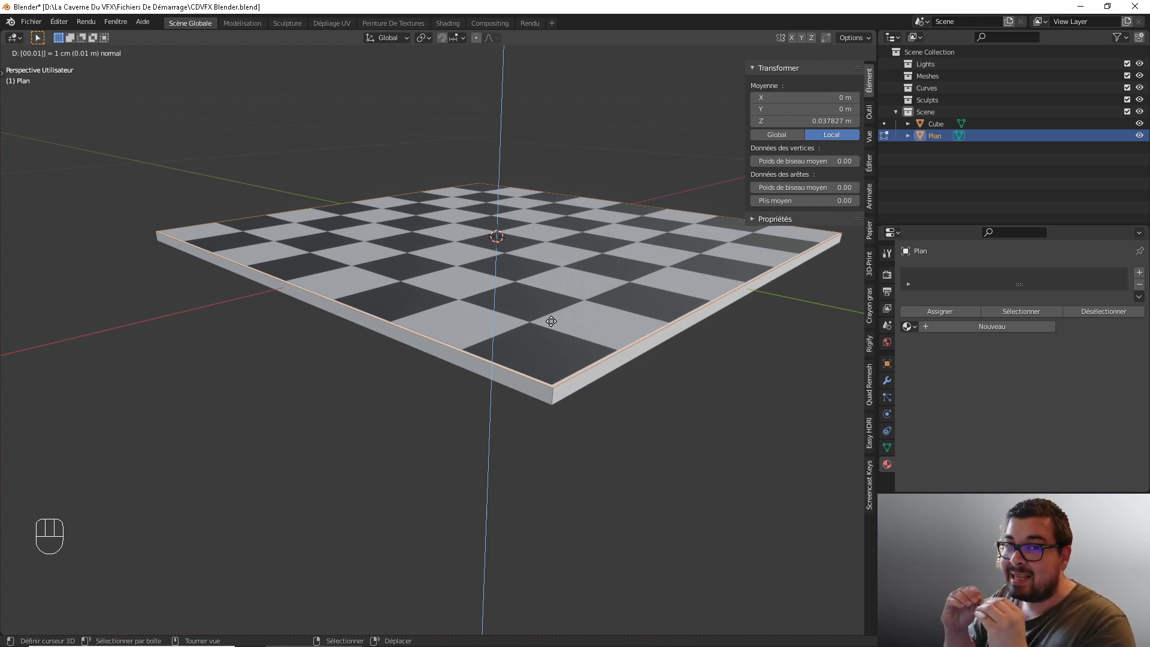
key("Return")
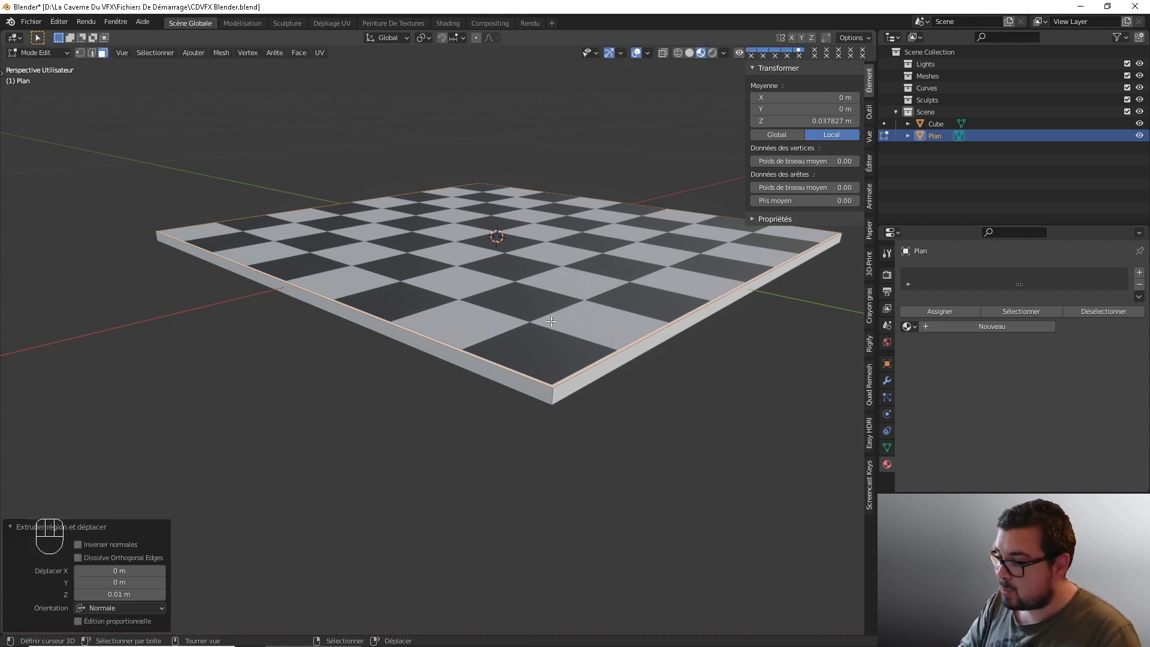
- Bring up the deletion options for the selected top face of the extruded base
middle_click_drag(541, 339, 421, 375)
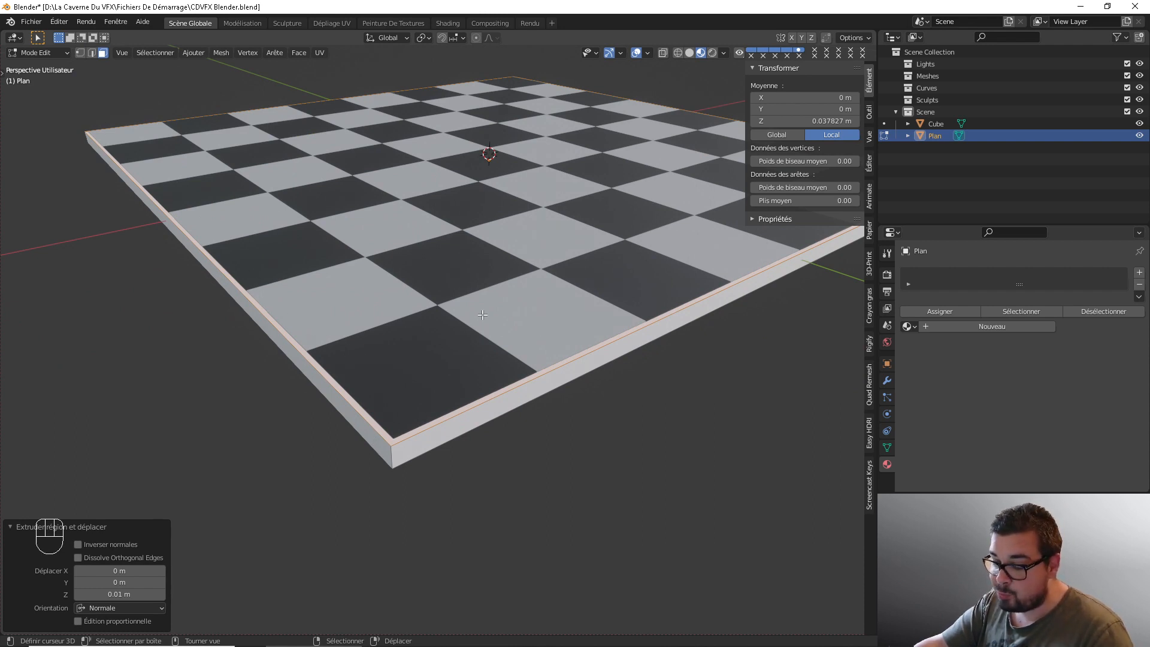
key("x")
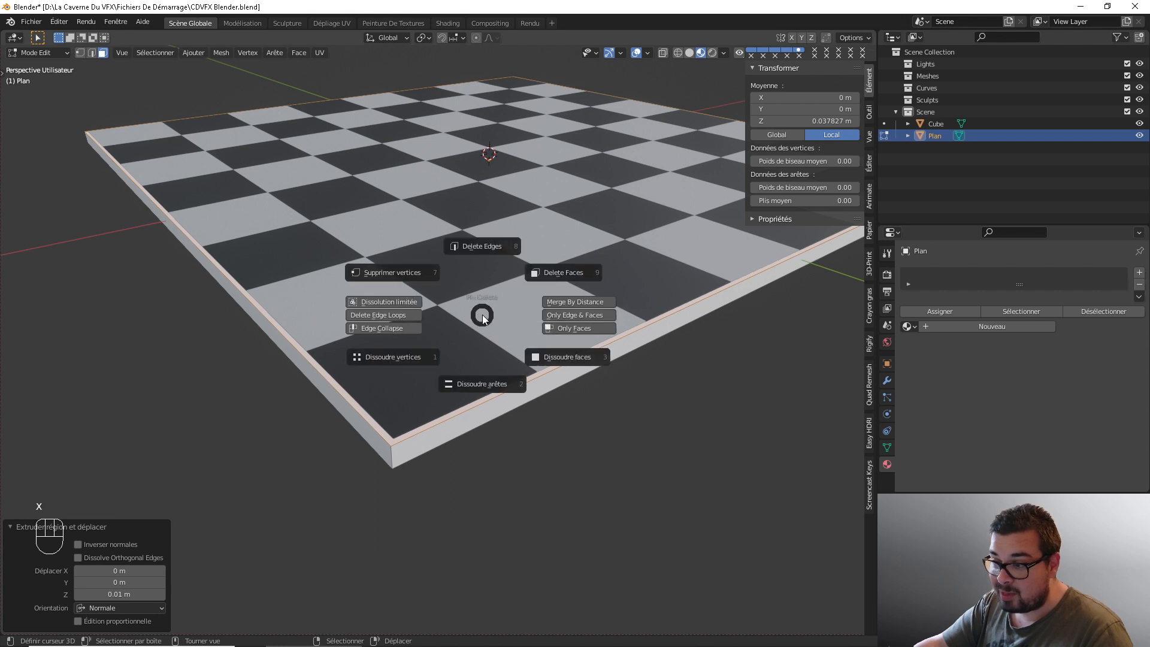
- Delete the selected top face of the Plan slab beneath the checkered tiles
left_click(570, 272)
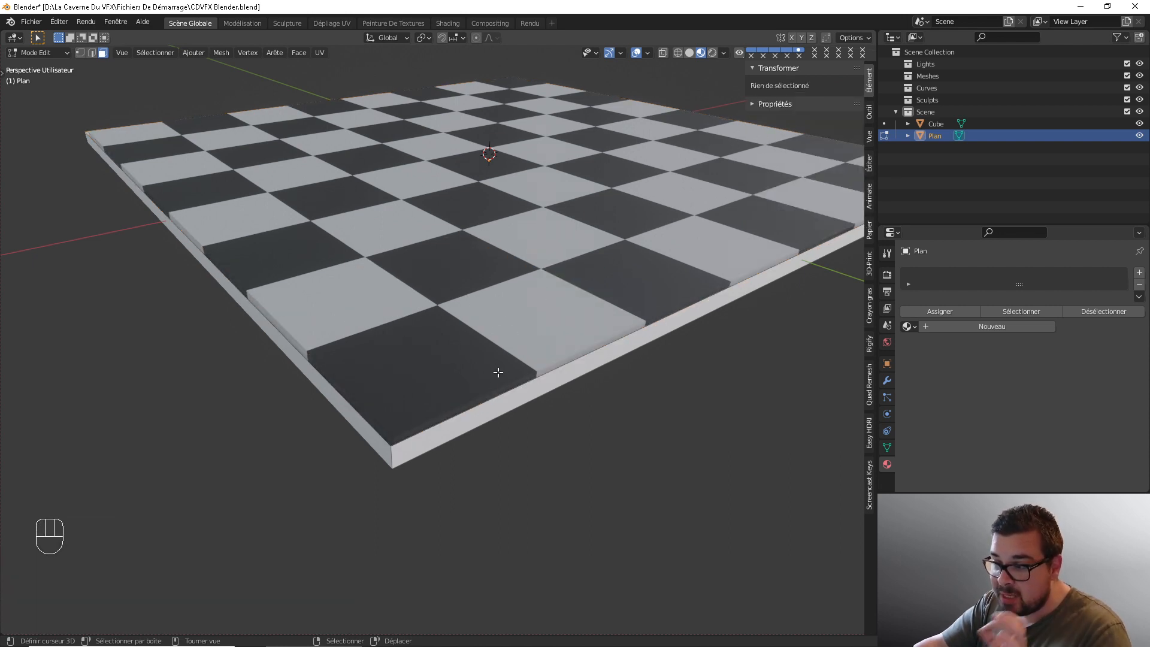
middle_click_drag(470, 385, 327, 483)
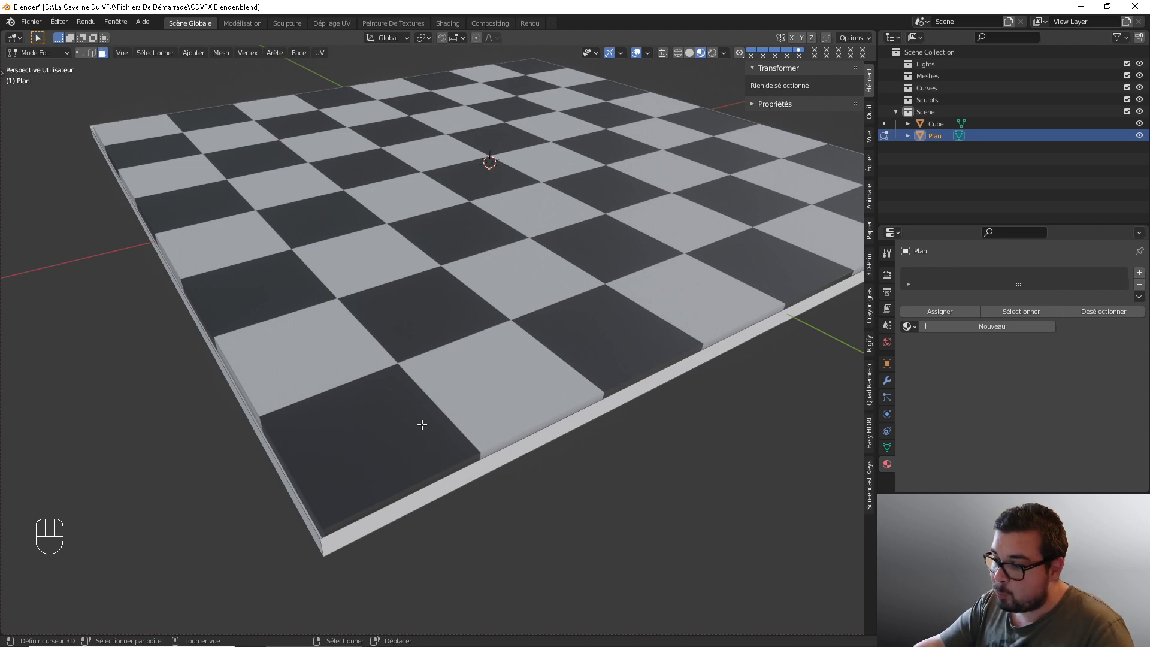
middle_click_drag(405, 413, 365, 375)
middle_click_drag(142, 164, 180, 191)
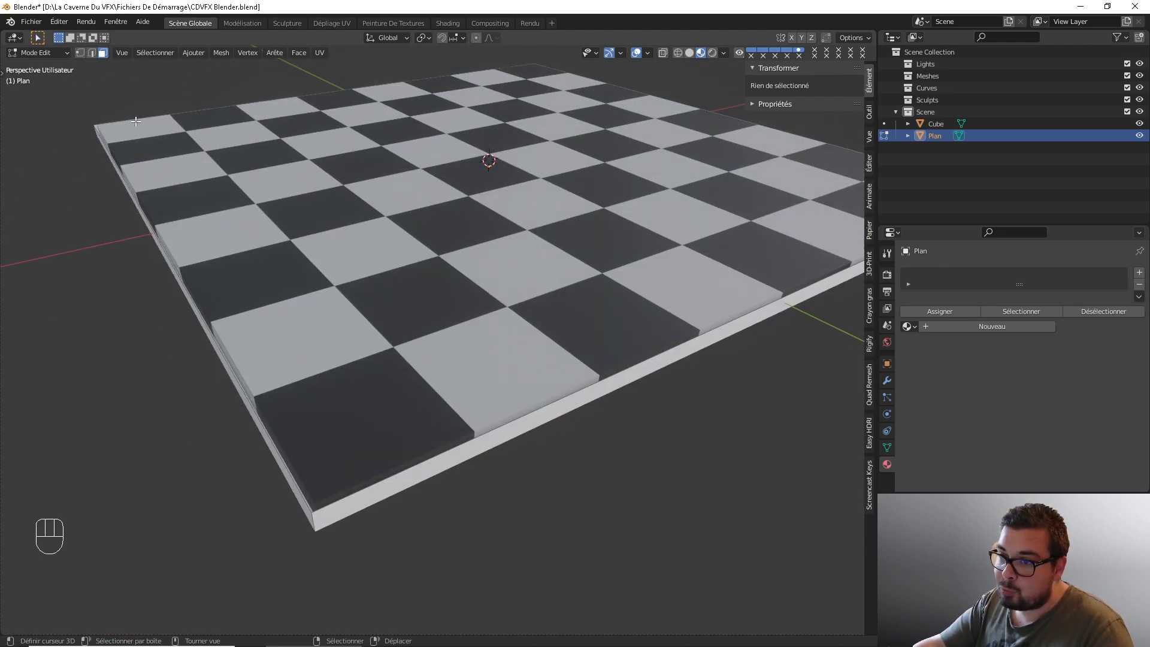
middle_click_drag(275, 277, 383, 329)
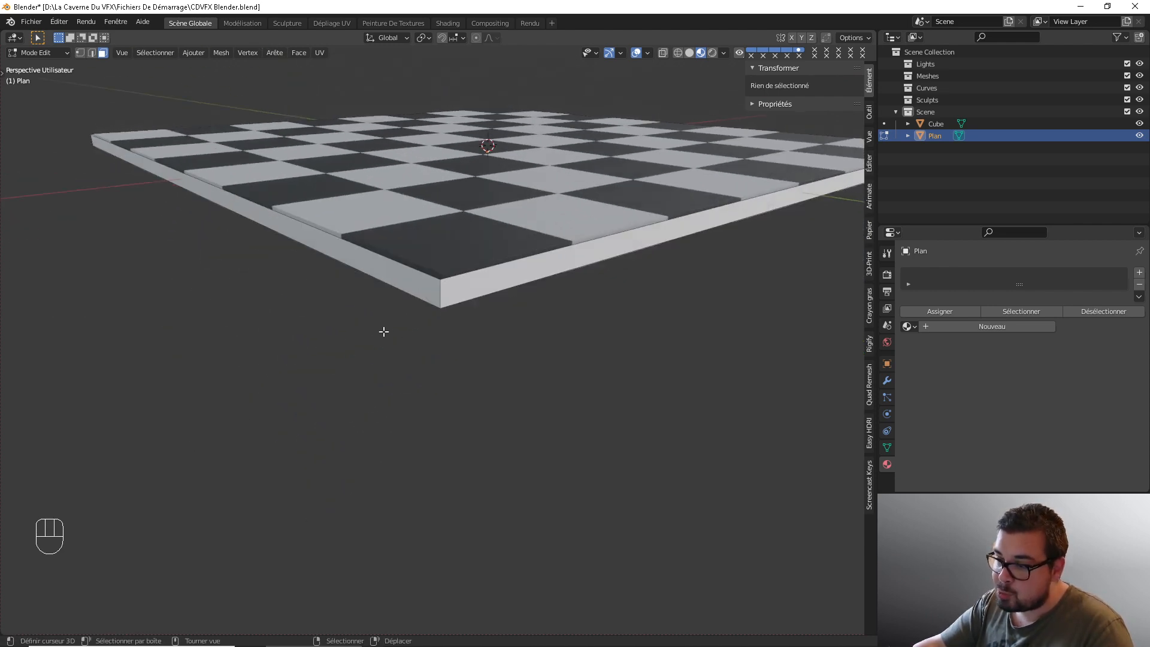
- Extrude the loop of side faces around the Plan slab and scale it outward by 1.1 to form a border
left_click(442, 291, "alt+shift")
middle_click_drag(441, 291, 420, 304)
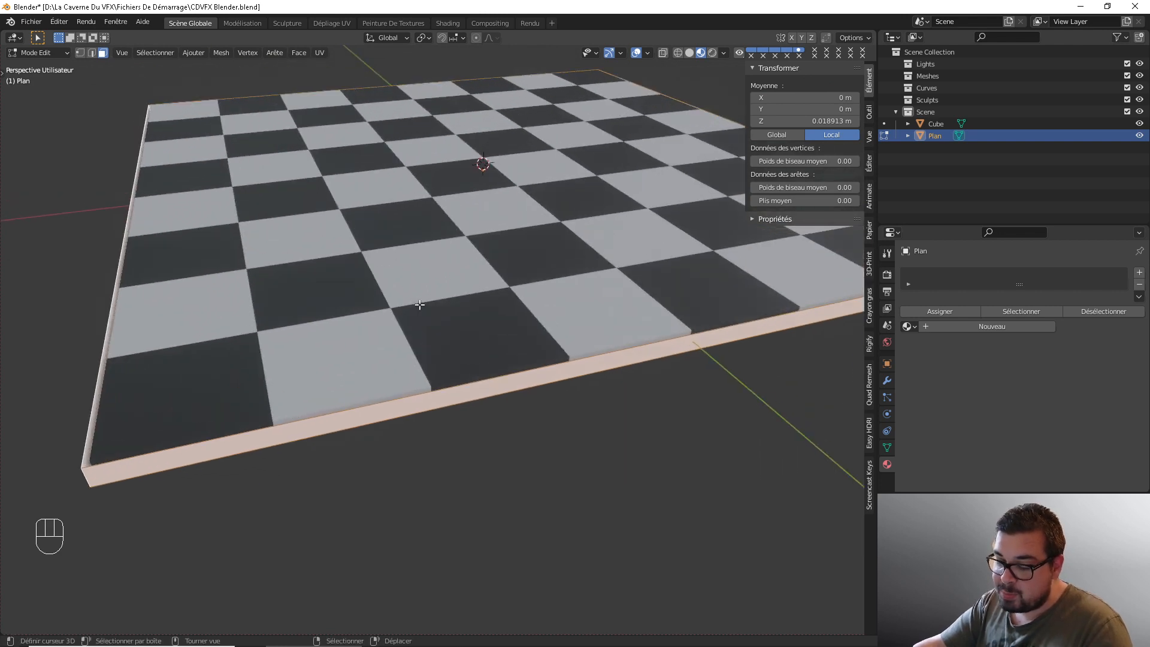
key("e")
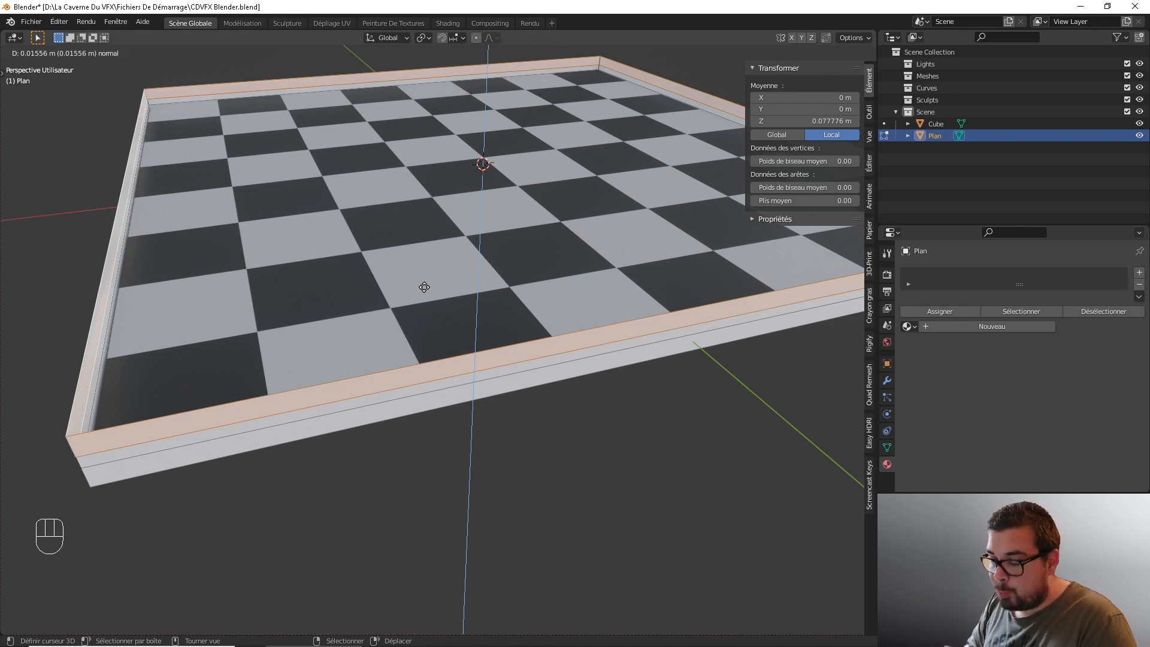
left_click(424, 287)
key("s")
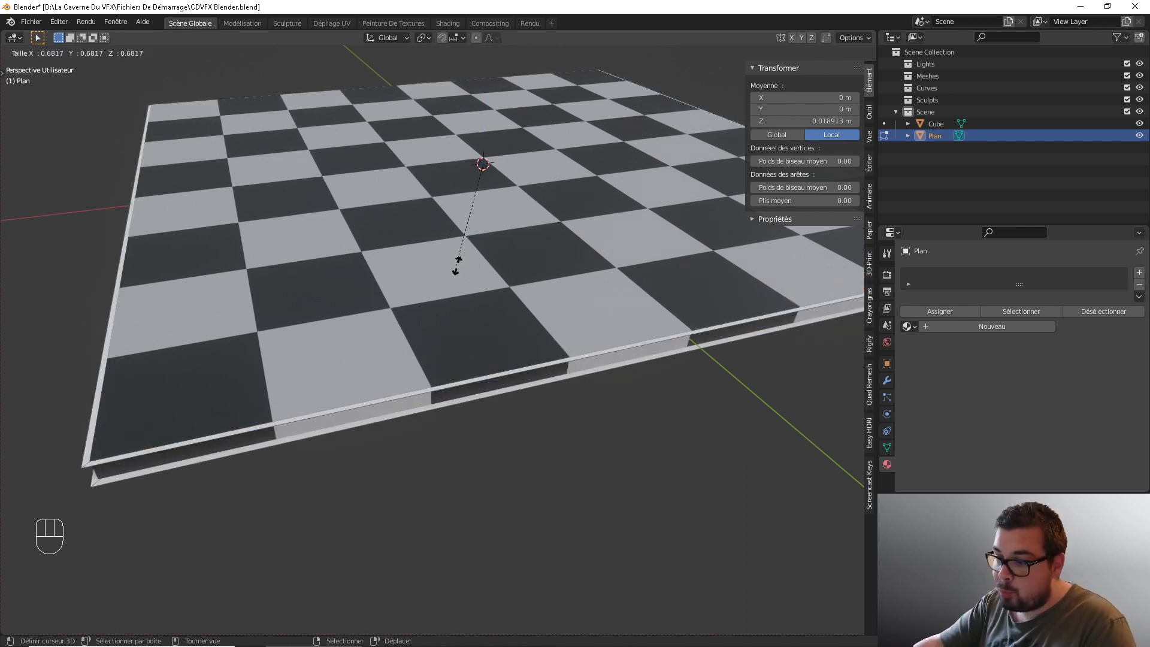
key("shift")
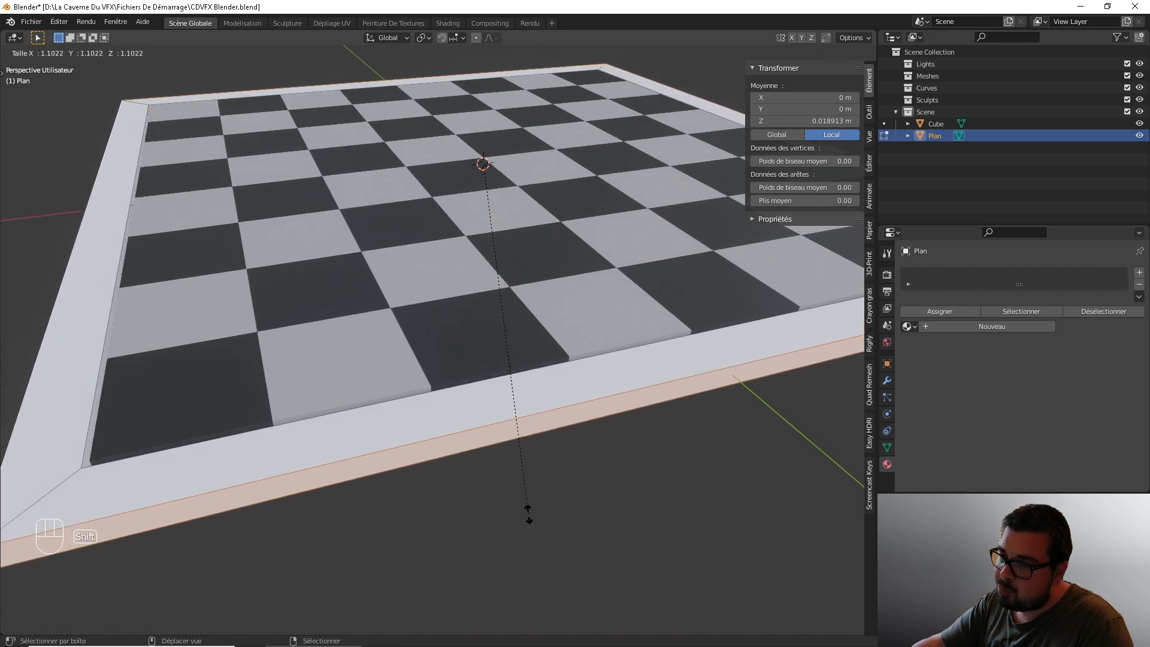
type("1.1")
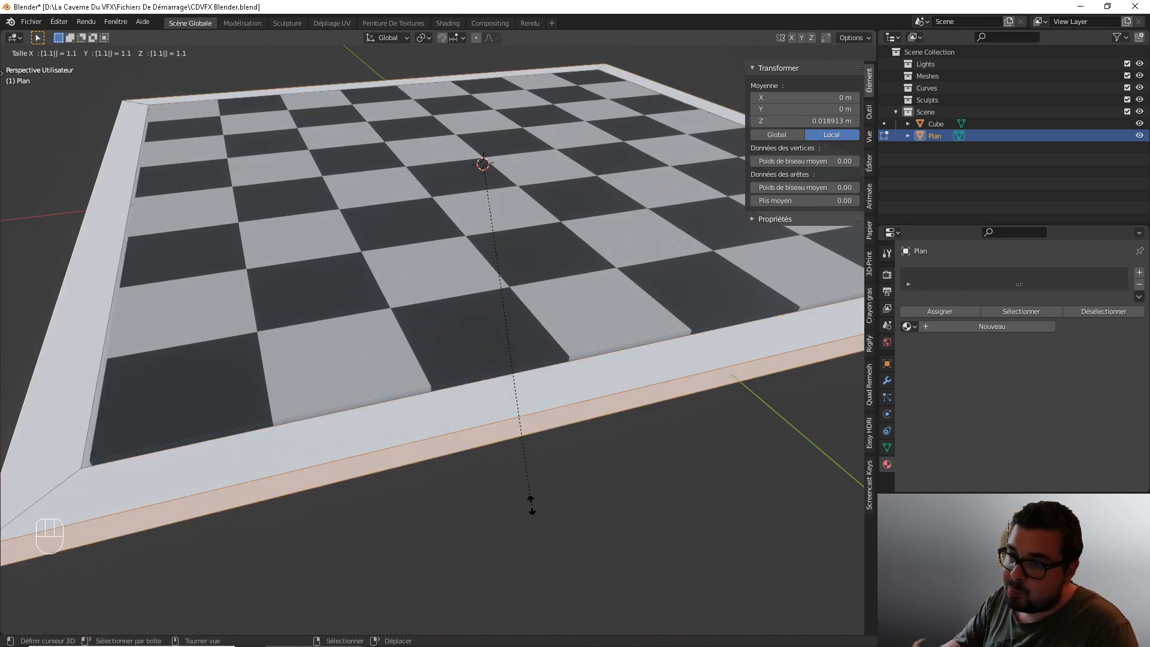
key("Return")
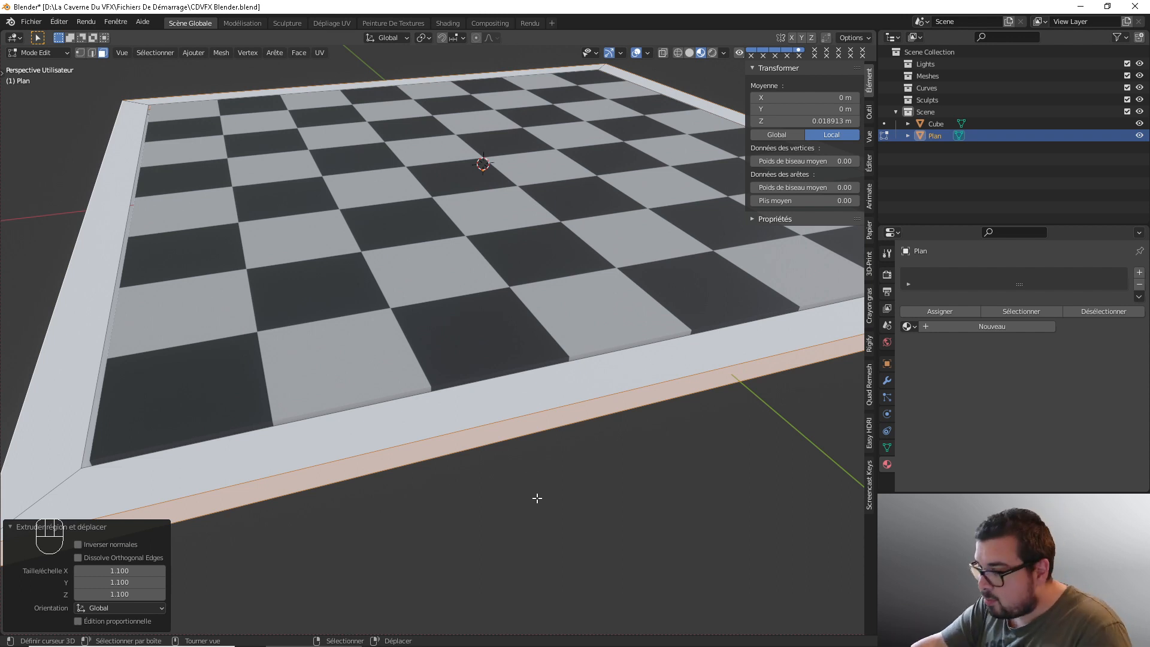
- Examine the new border around the chessboard, checking its corner, its outer sides and the gap beside the tiles
scroll(511, 470, "down", 2)
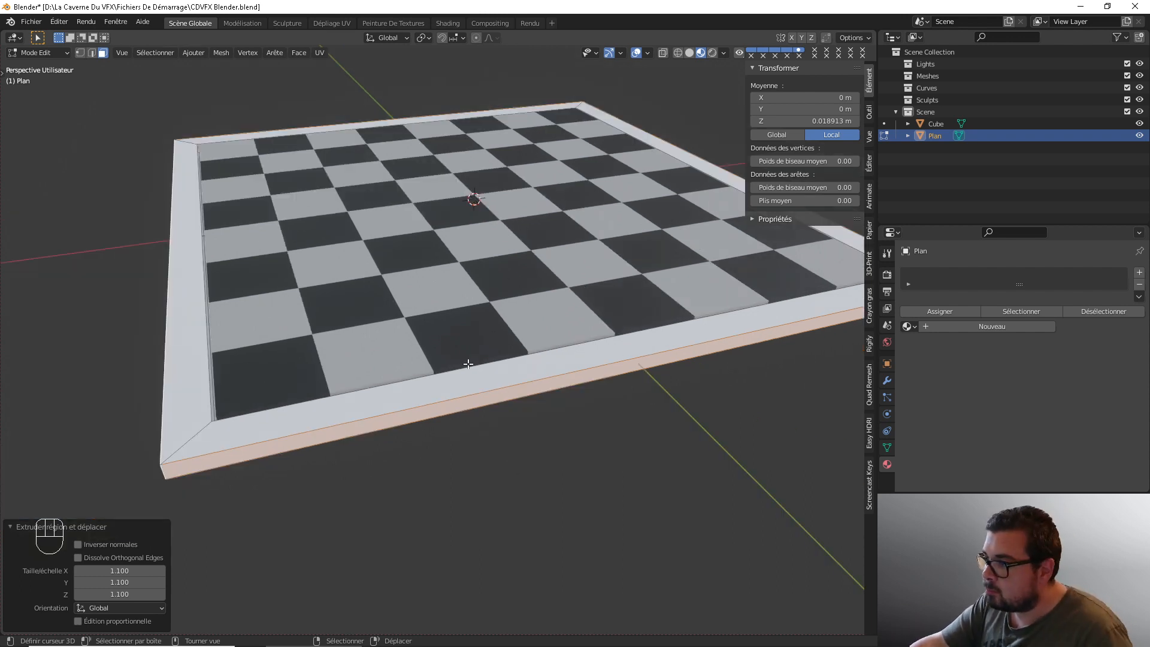
middle_click_drag(469, 365, 499, 304)
scroll(499, 304, "up", 2)
scroll(499, 304, "up", 1)
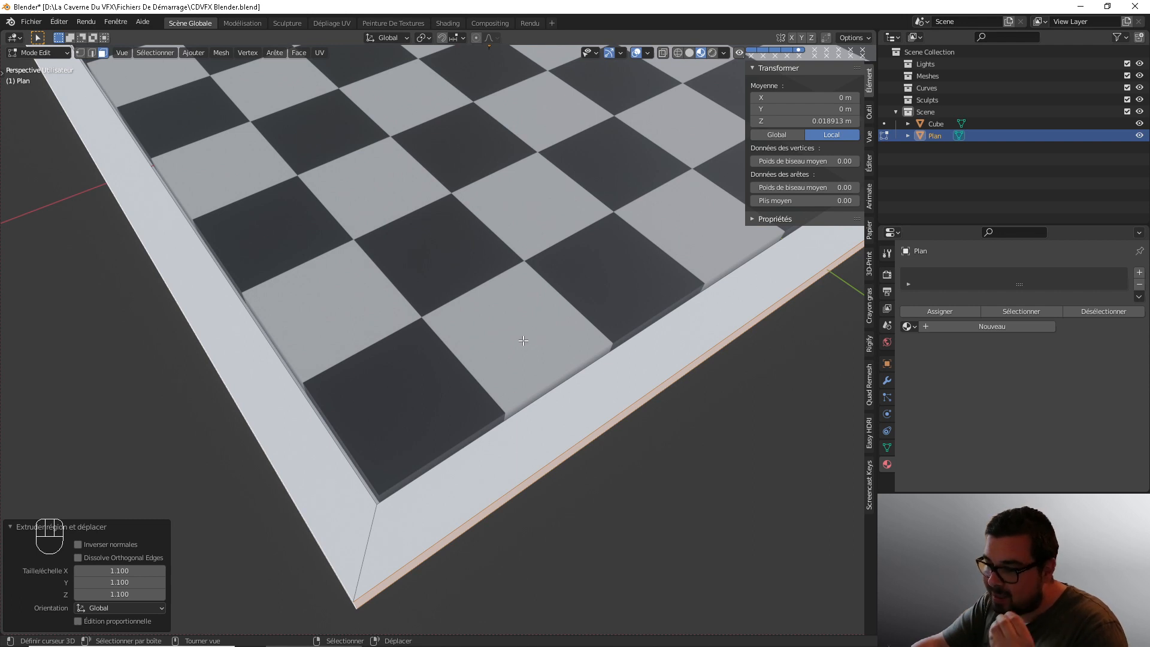
scroll(523, 340, "down", 5)
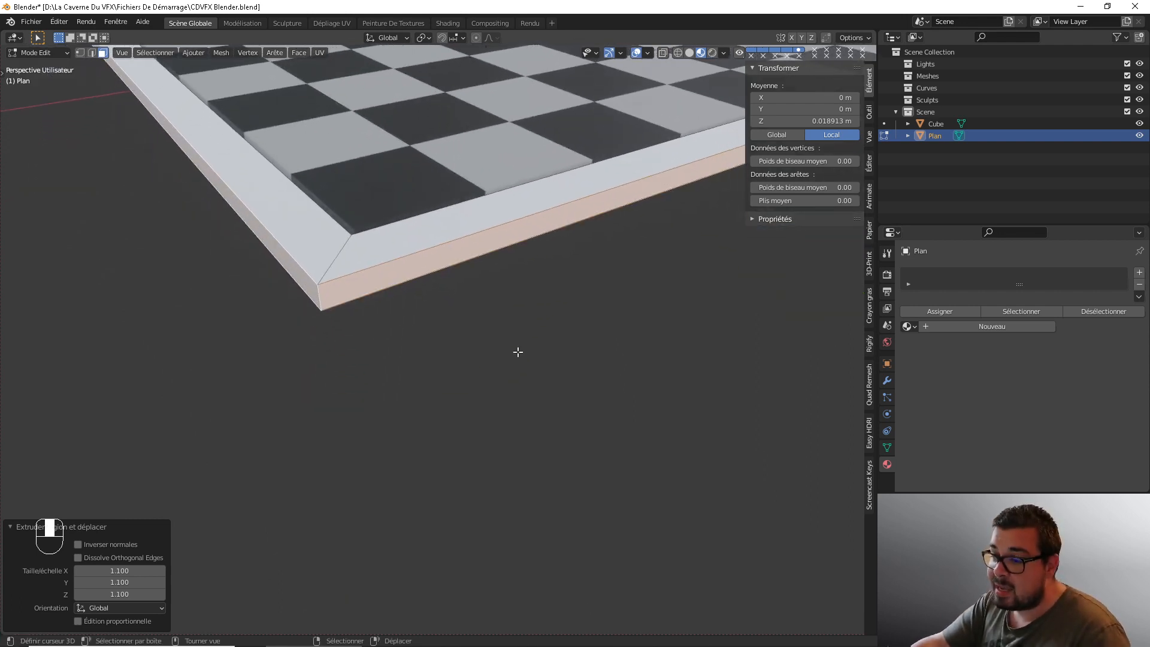
middle_click_drag(503, 337, 502, 366, "shift")
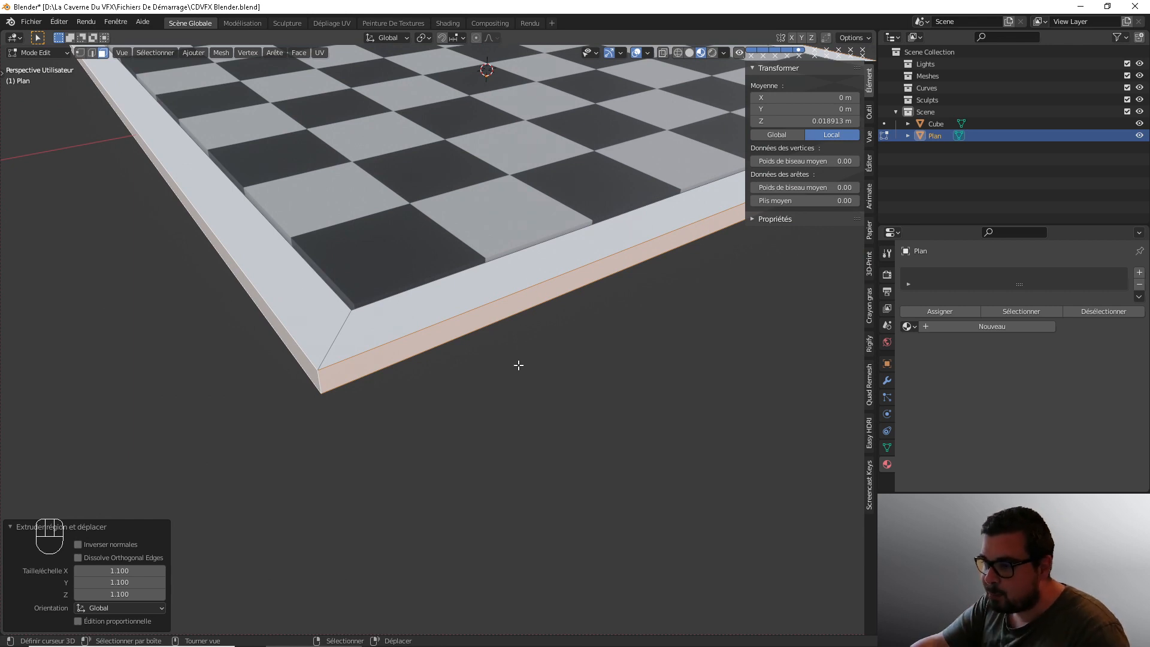
middle_click_drag(488, 372, 513, 362)
scroll(339, 427, "down", 3)
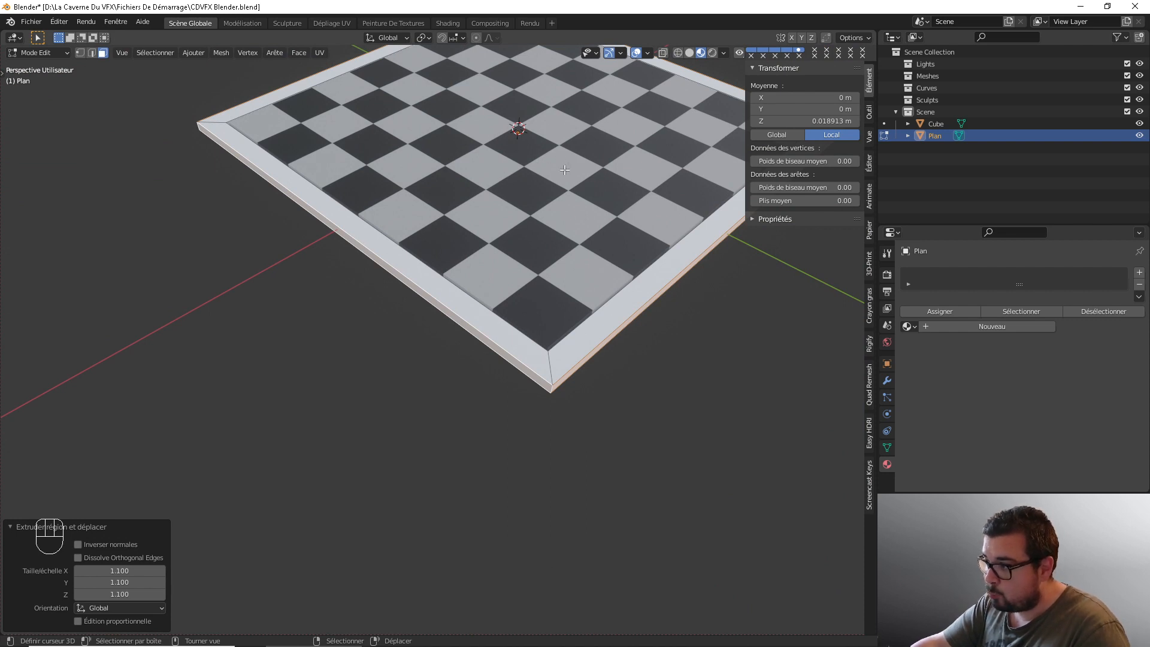
- Hide the checkered Cube object to expose the inner corner of the Plan border
left_click(1141, 123)
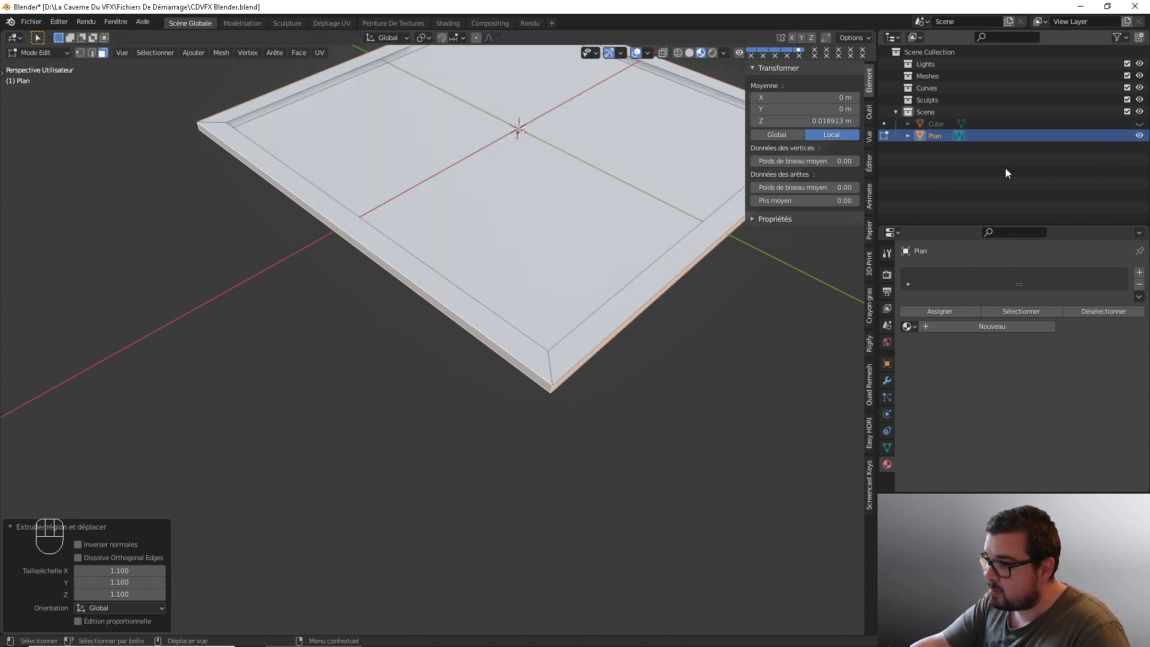
middle_click_drag(527, 288, 457, 269)
scroll(416, 272, "up", 5)
middle_click_drag(360, 282, 435, 343)
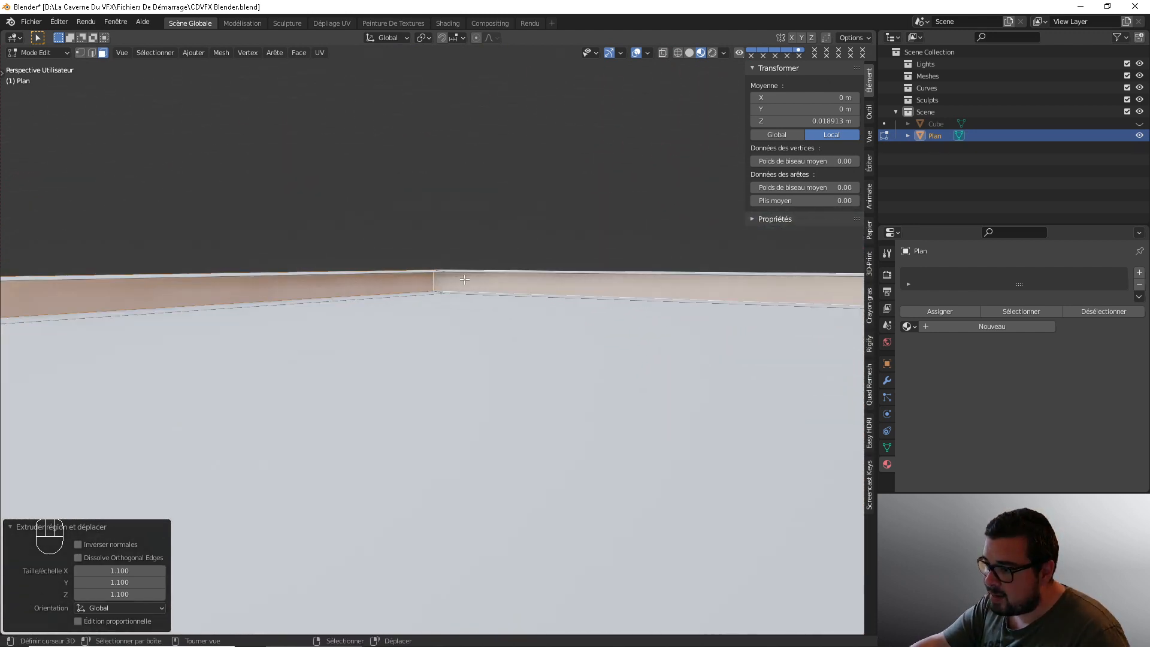
middle_click_drag(465, 280, 462, 243)
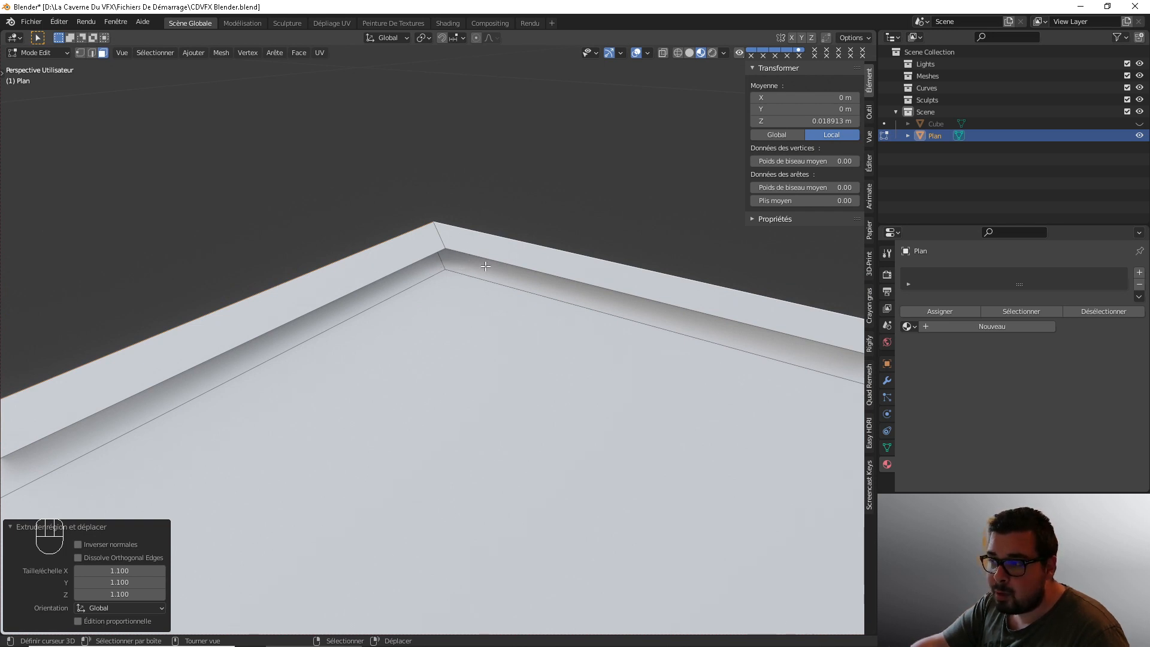
- Switch to edge selection and fill a face between the upper and lower inner border edges on the X = -1 m side
left_click(92, 53)
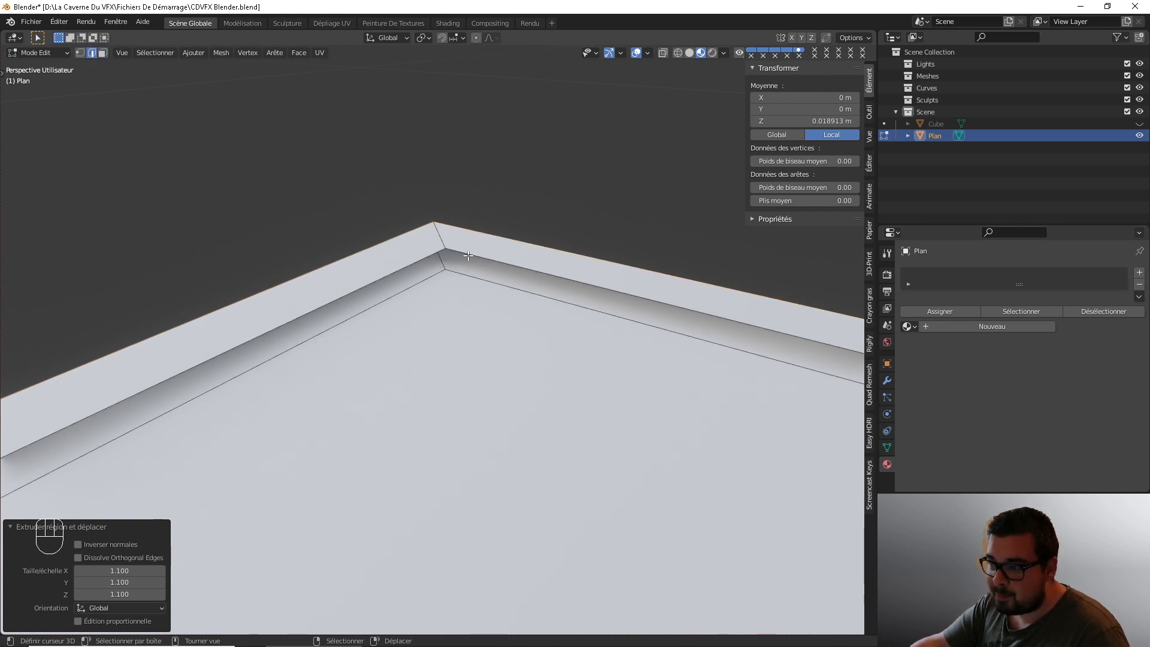
left_click(480, 287)
middle_click_drag(484, 275, 615, 312)
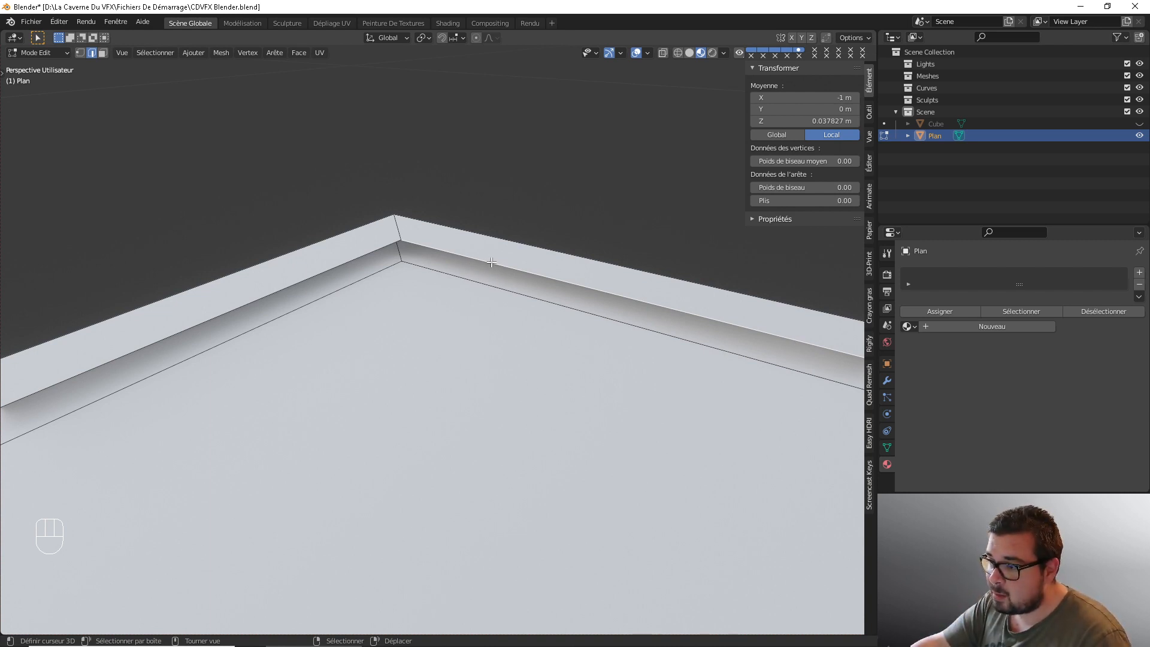
left_click(477, 279, "alt")
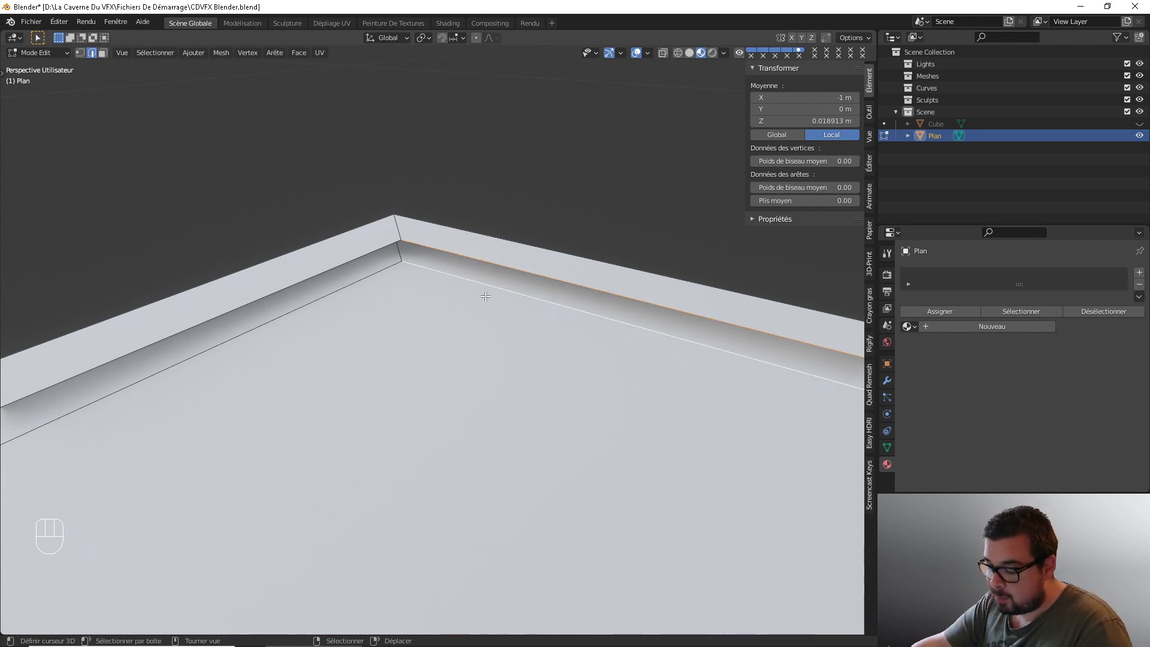
key("f")
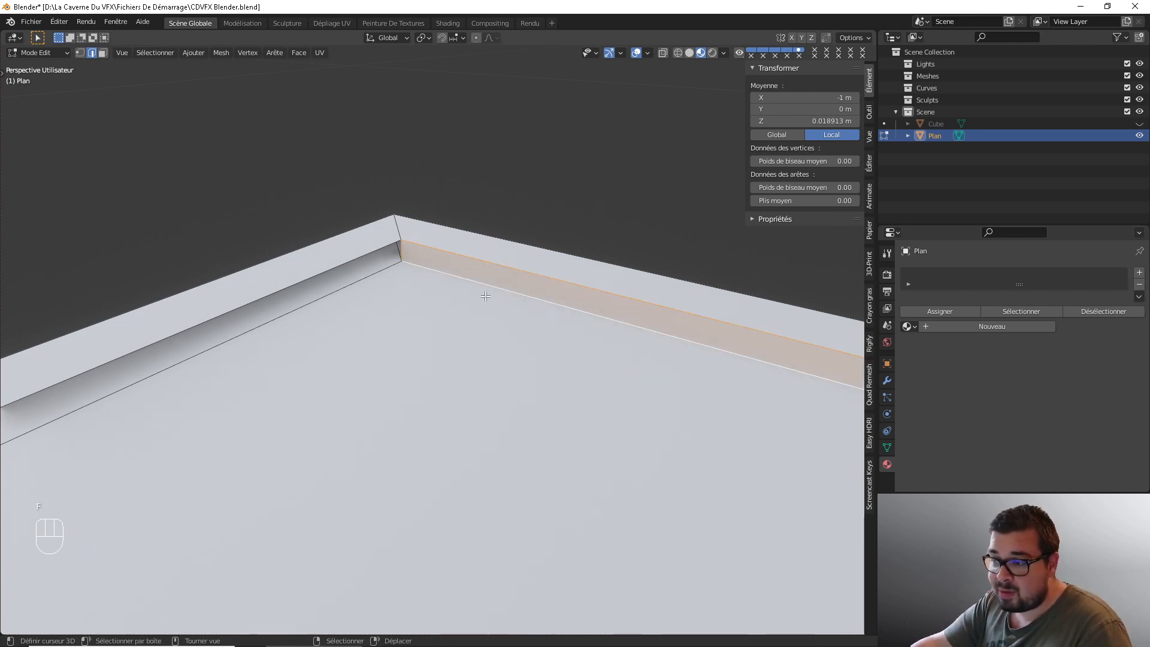
- Fill a face between the upper and lower inner border edges on the Y = -1 m side
right_click(368, 281)
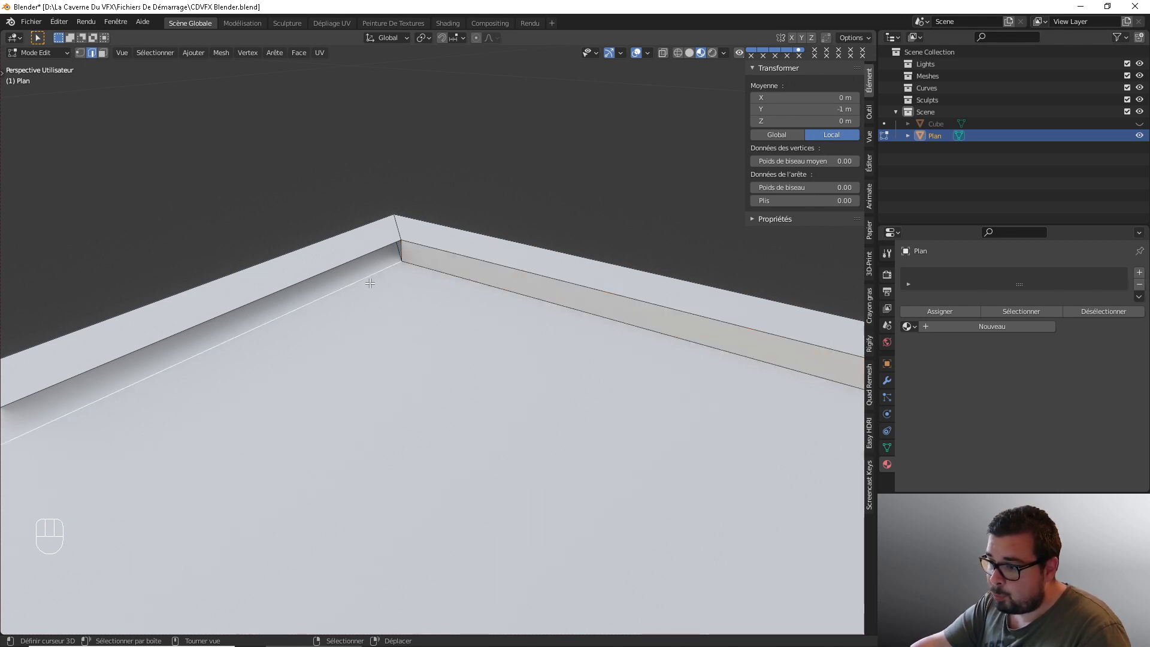
right_click(365, 258, "shift")
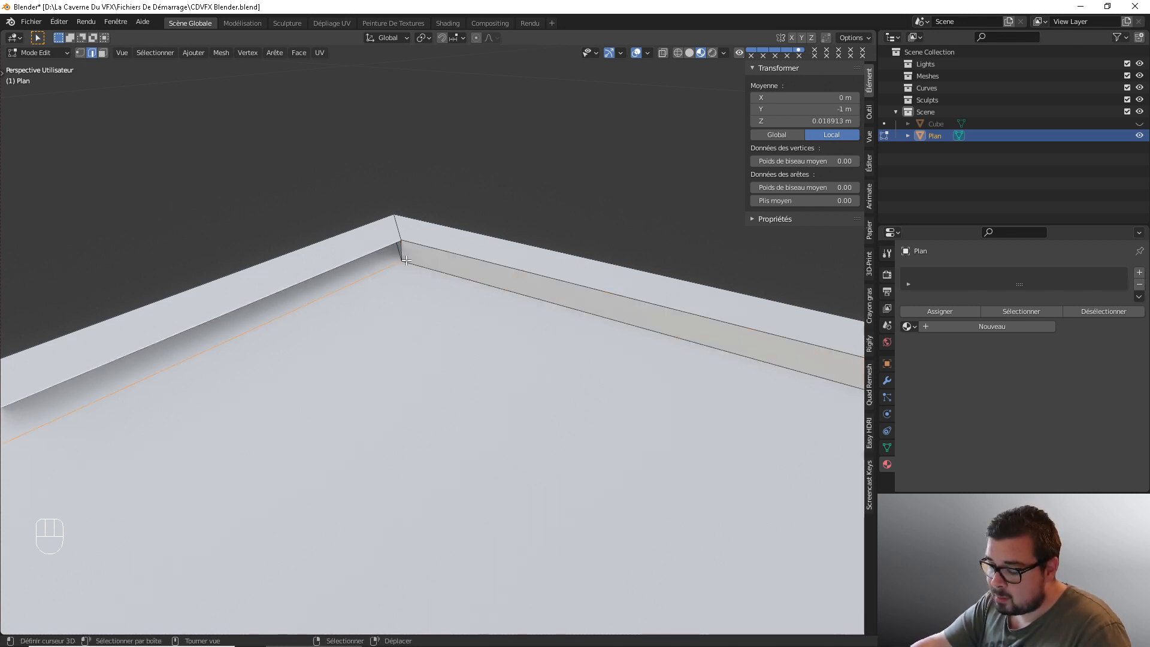
key("f")
mouse_move(406, 260)
middle_mouse_down()
mouse_move(378, 270)
mouse_move(416, 277)
middle_mouse_up()
key("a")
left_click(411, 233)
- Fill a face between the upper and lower inner border edges on the X = 1 m side
middle_click_drag(405, 236, 243, 233)
right_click(243, 234)
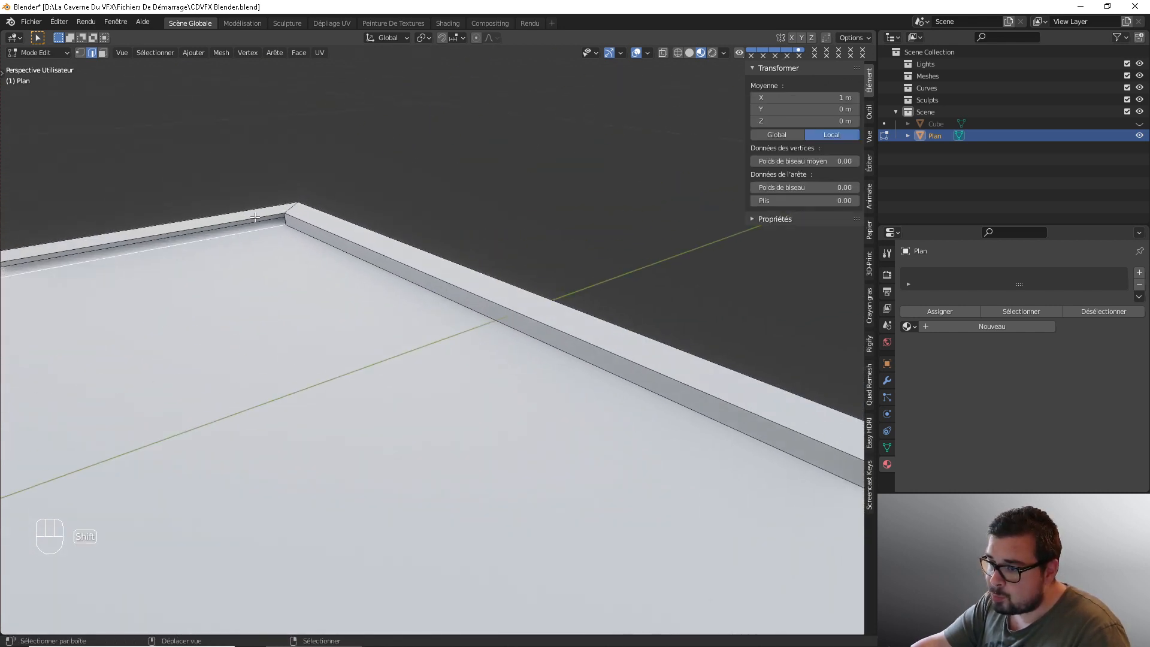
right_click(256, 215, "shift")
key("f")
- Fill the last open inner wall of the border, between its two edges on the Y = 1 m side
middle_click_drag(259, 213, 281, 317)
right_click(283, 320)
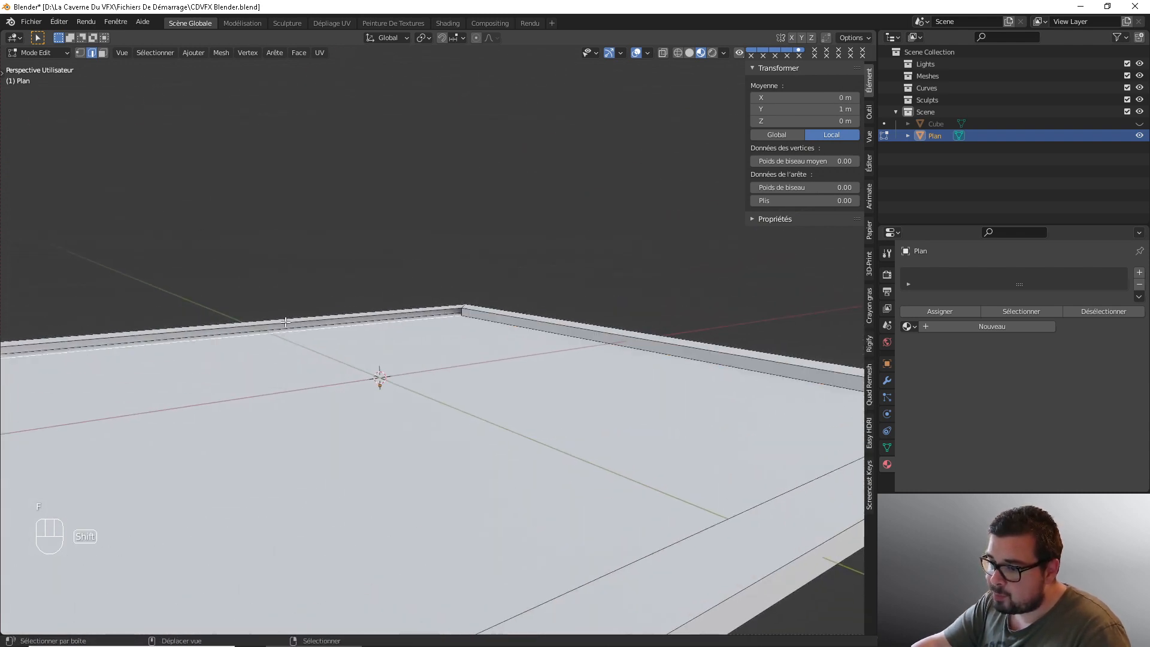
right_click(305, 321, "shift")
middle_click_drag(316, 321, 414, 329)
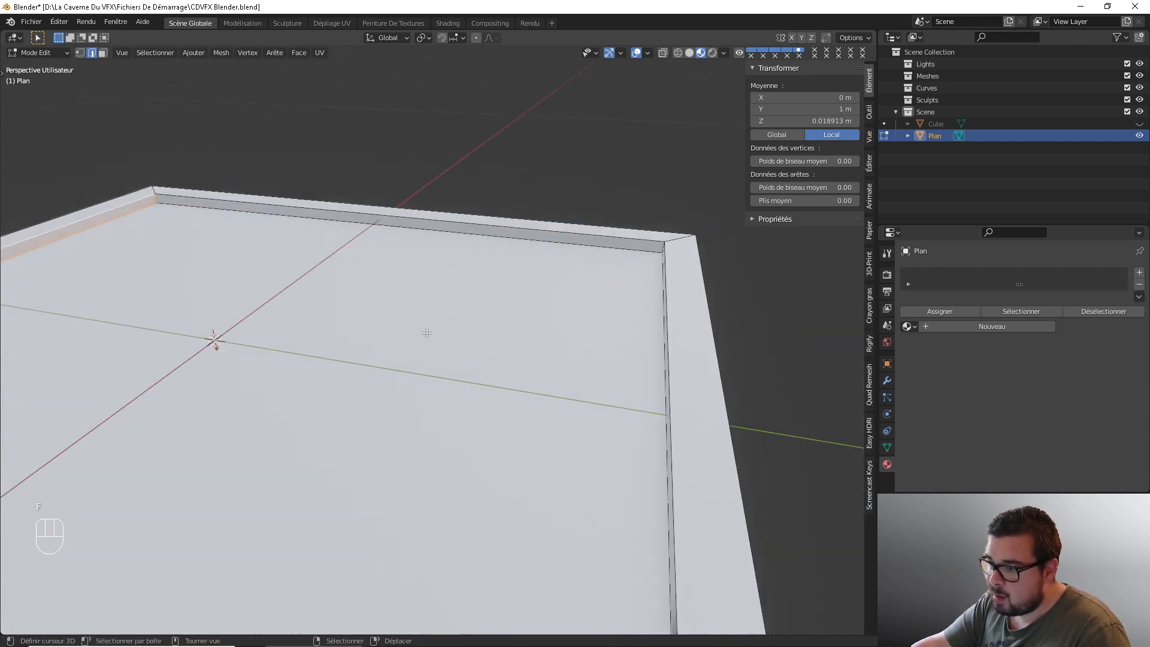
key("f")
middle_click_drag(165, 215, 172, 214)
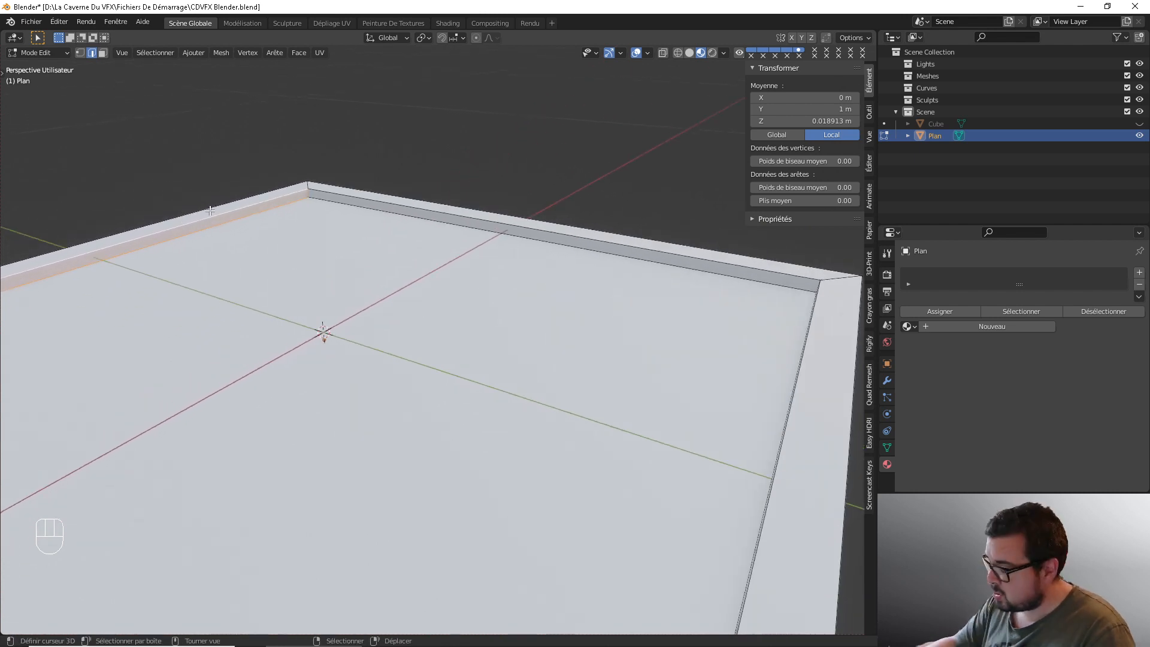
- Examine the bottom edge of the inner wall on the Y = 1 m side up close
left_click(216, 230)
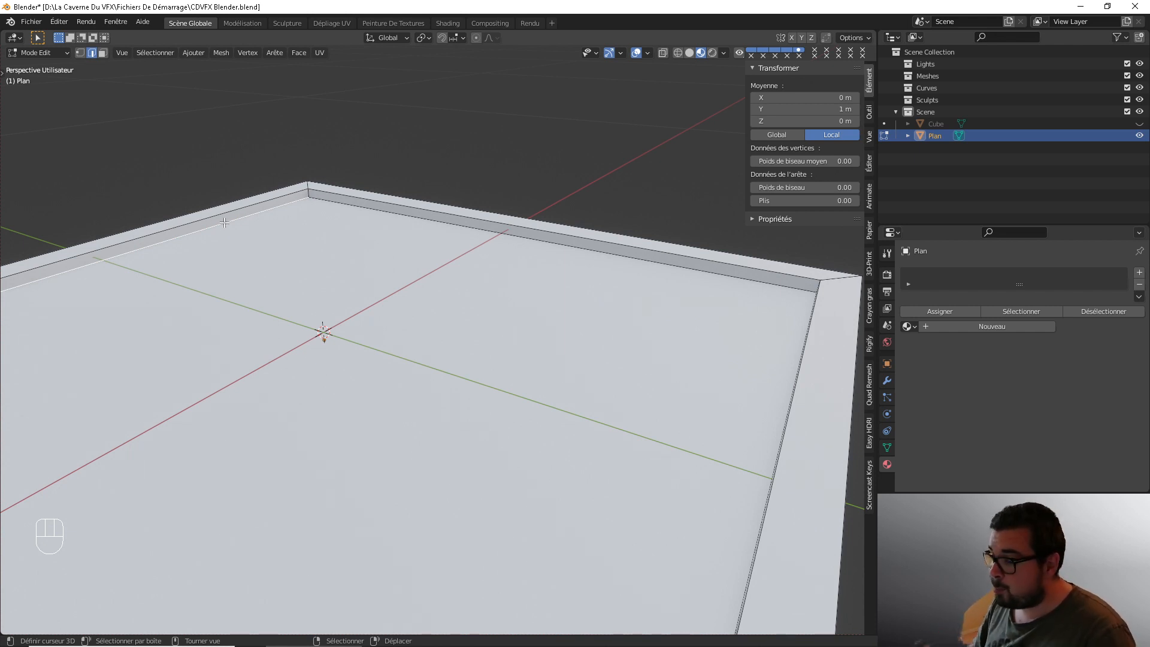
key("KP_Decimal")
scroll(346, 262, "down", 1)
scroll(386, 327, "up", 10)
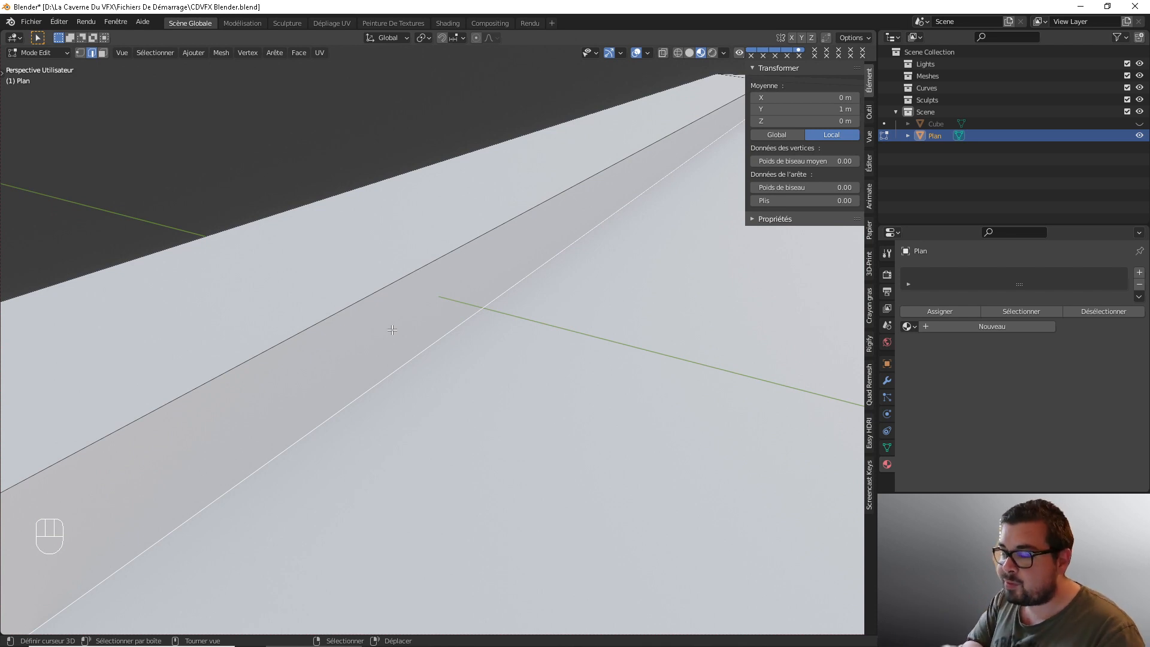
scroll(459, 326, "down", 3)
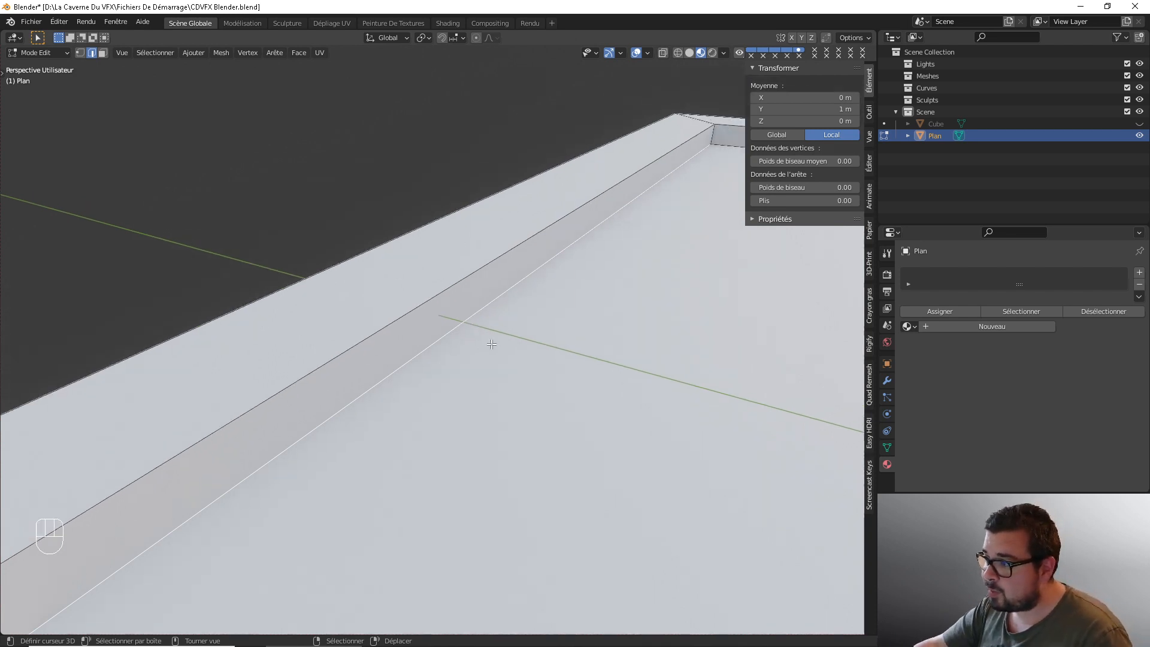
- Turn on the face orientation overlay to check the normals across the whole Plan frame
middle_click_drag(599, 333, 504, 360)
middle_click_drag(610, 363, 476, 262)
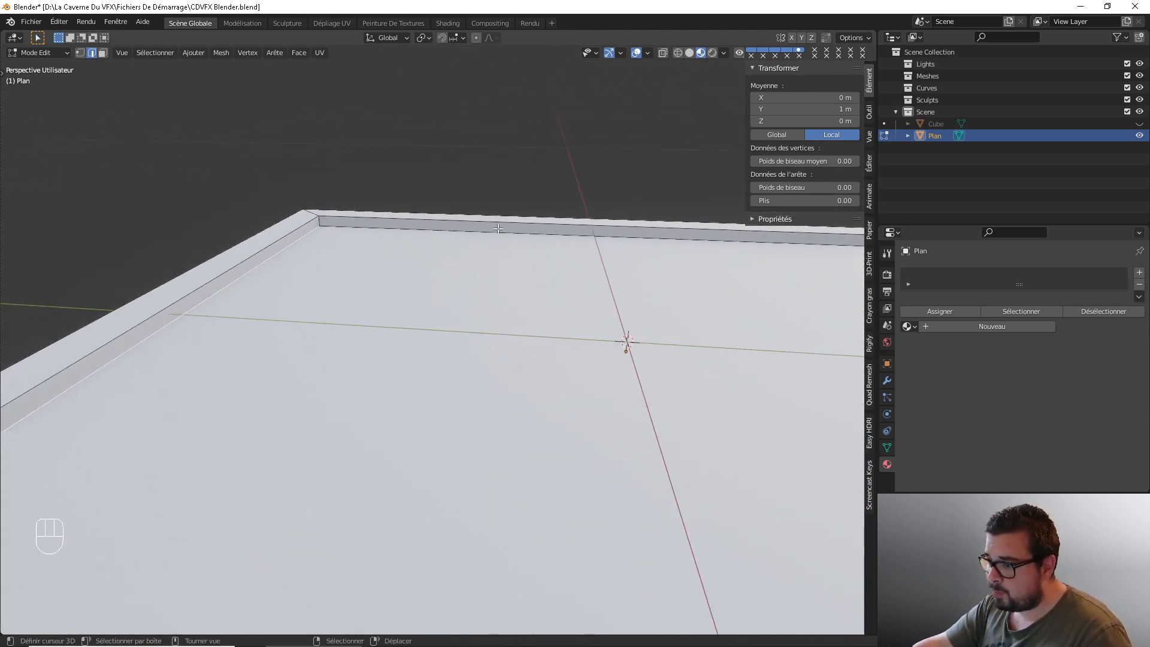
middle_click_drag(345, 331, 484, 404)
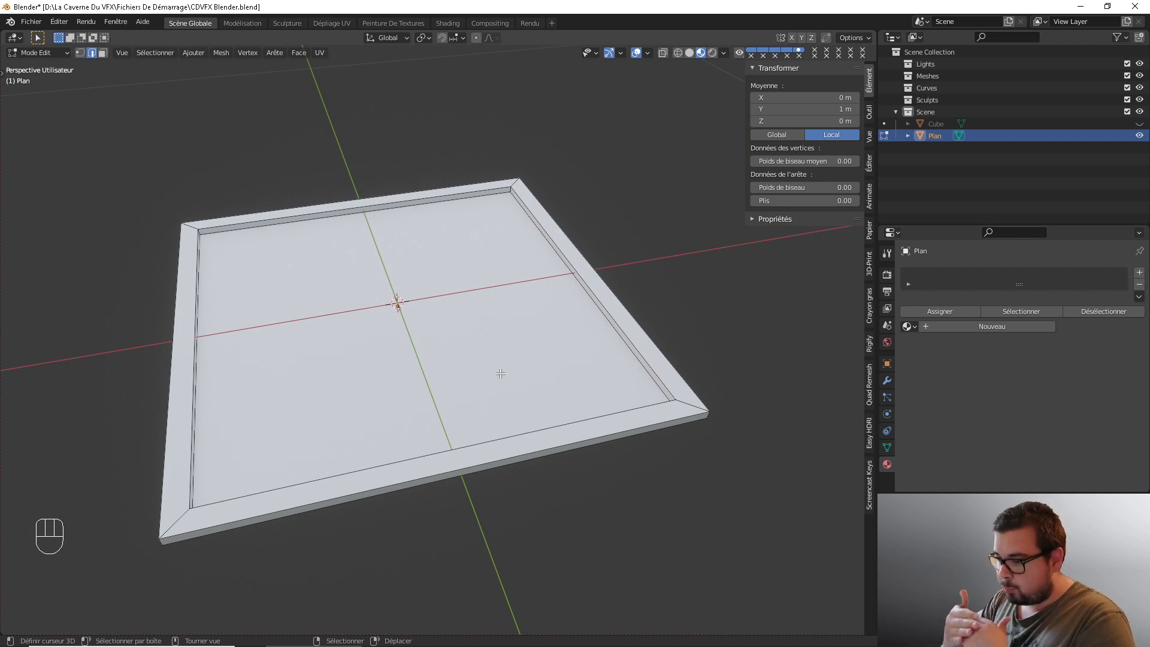
left_click(647, 53)
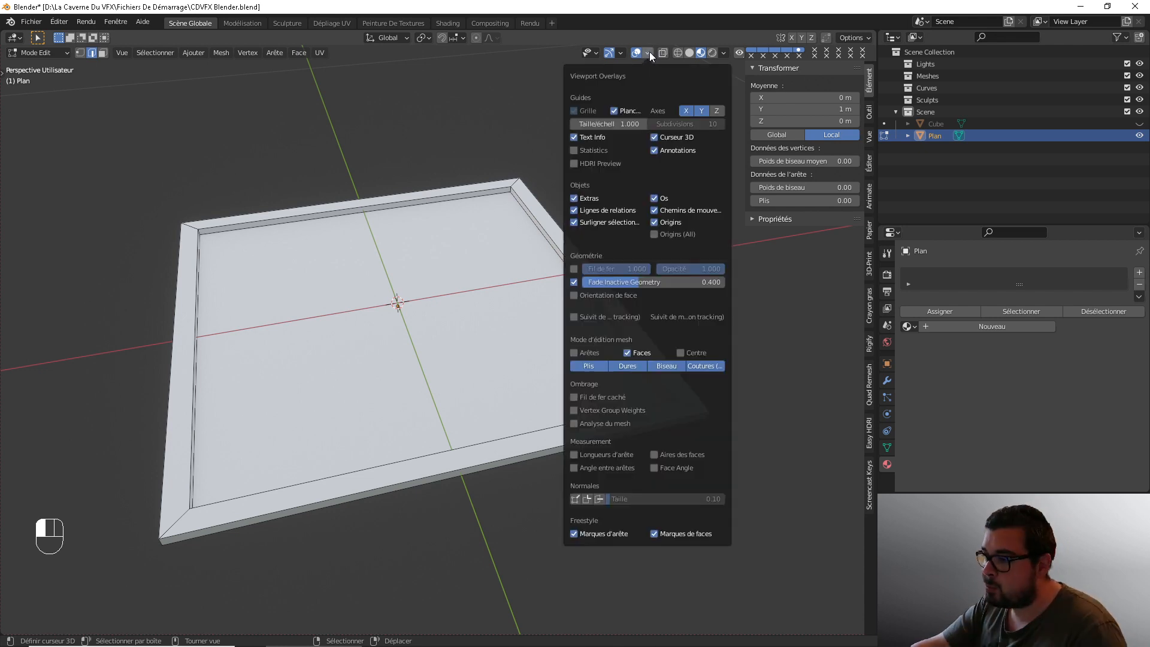
left_click(574, 296)
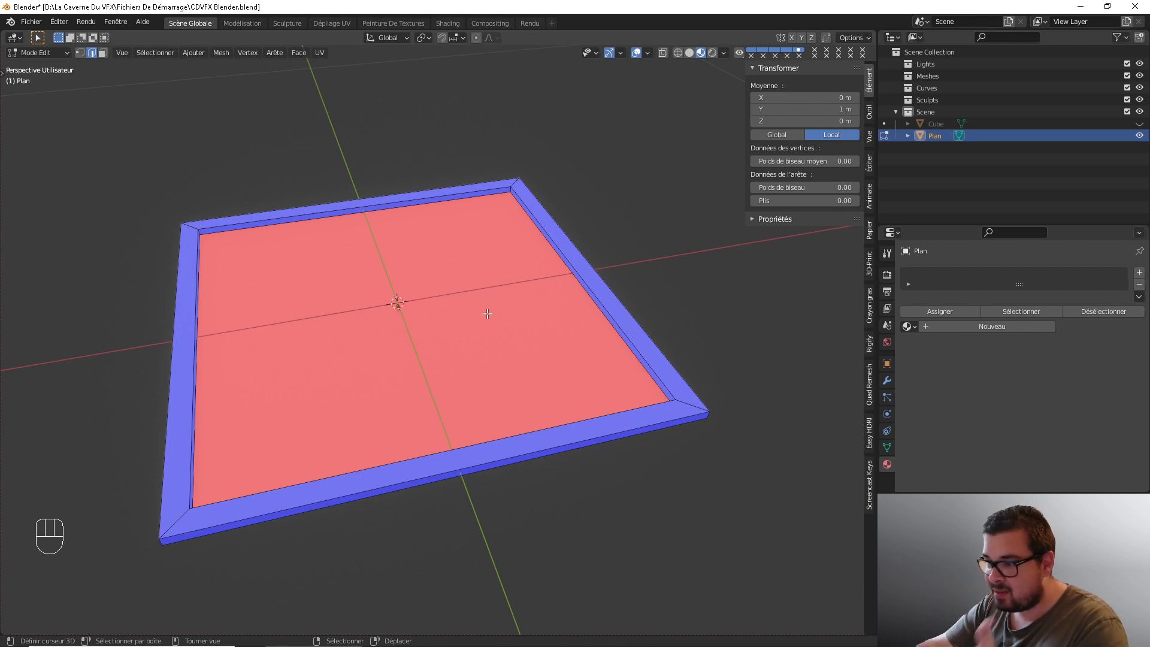
- Recalculate the normals of the large floor face inside the border with the Intérieur option enabled
middle_click_drag(488, 313, 465, 177)
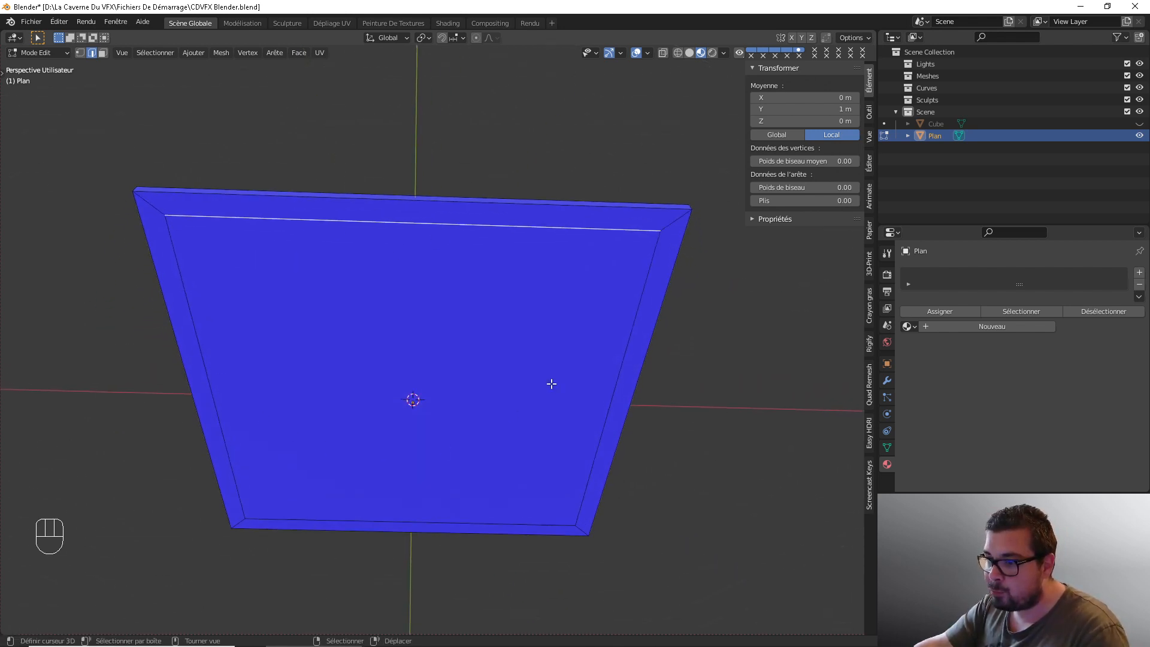
middle_click_drag(539, 372, 372, 273)
scroll(562, 449, "down", 5)
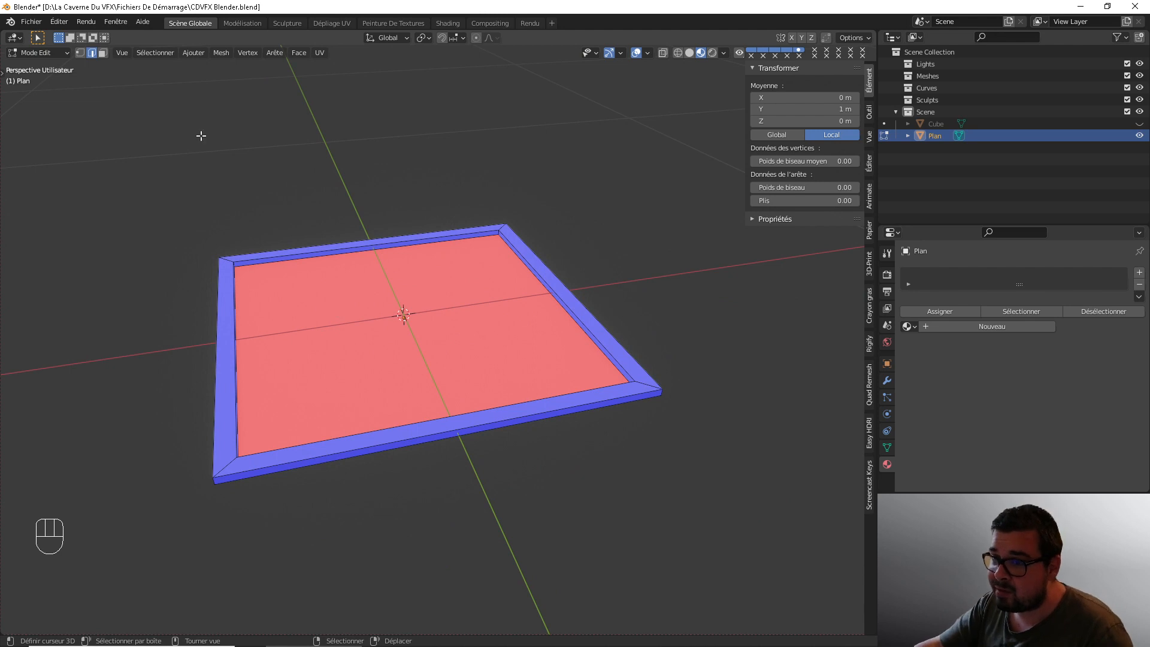
left_click(102, 54)
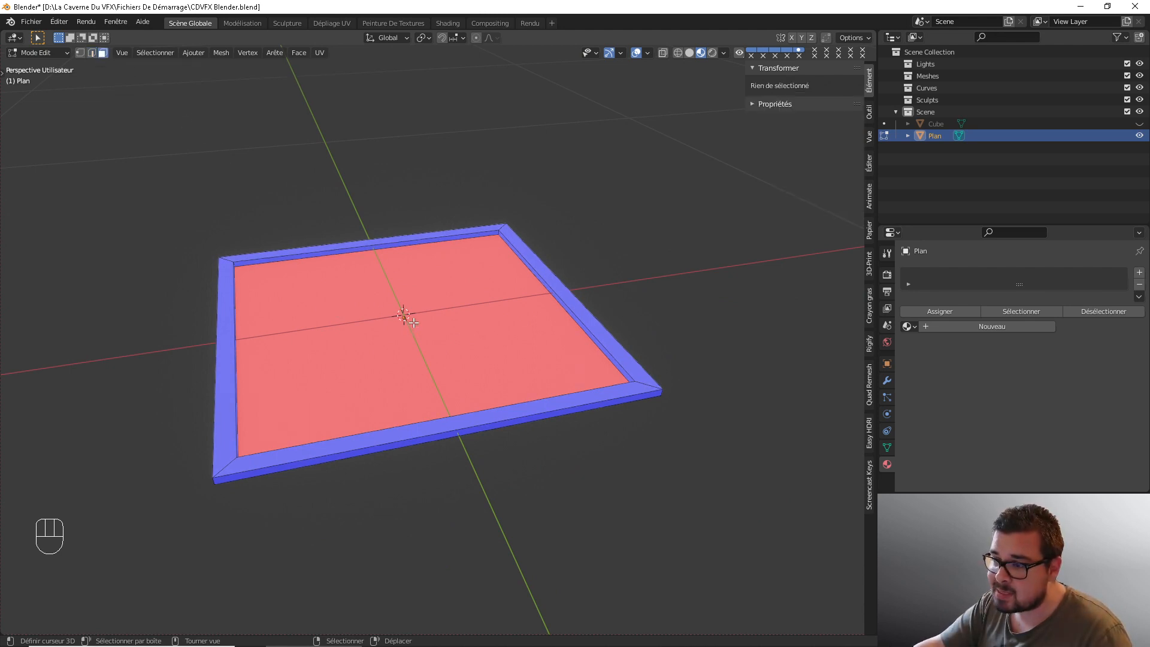
left_click(360, 300)
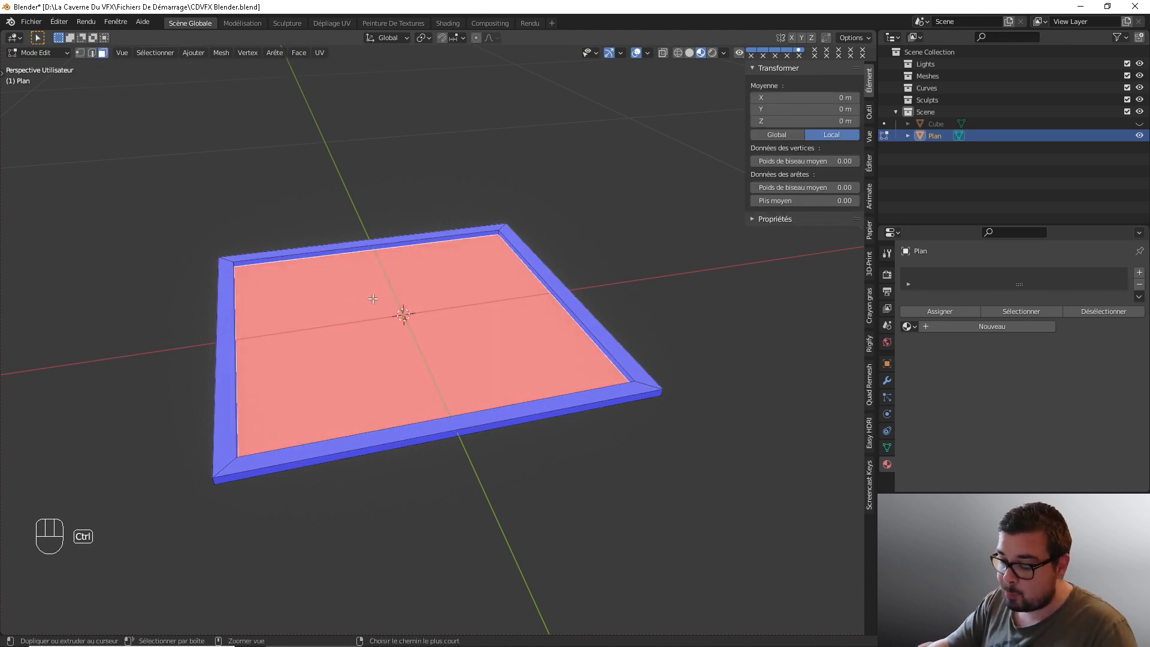
key("ctrl+n")
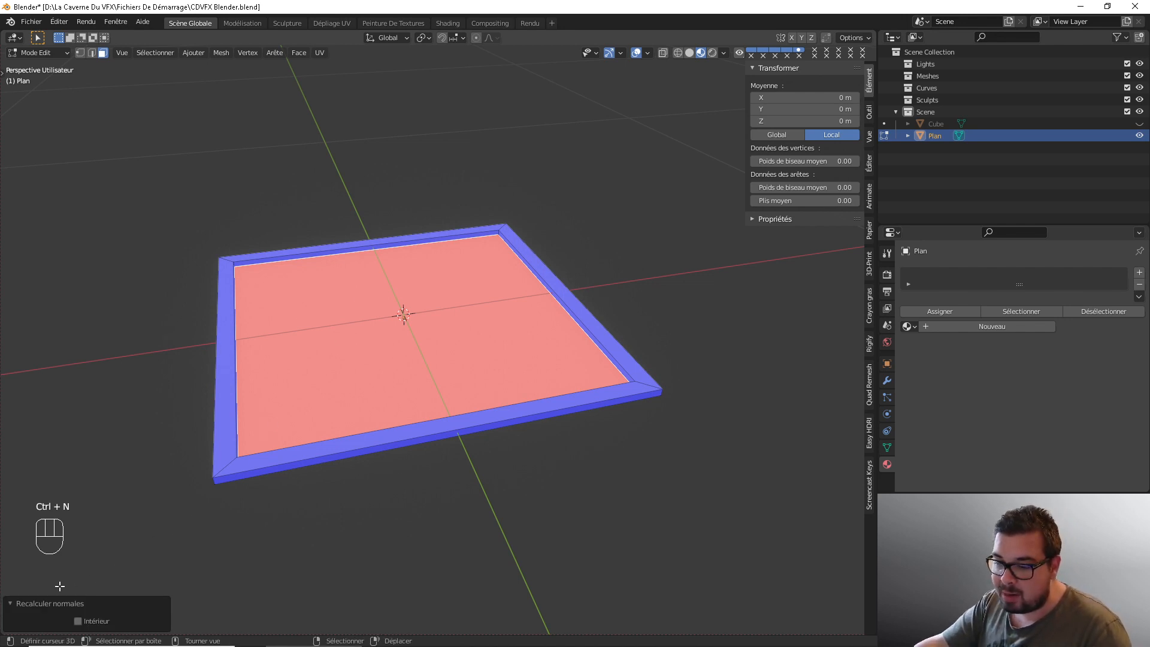
left_click(78, 620)
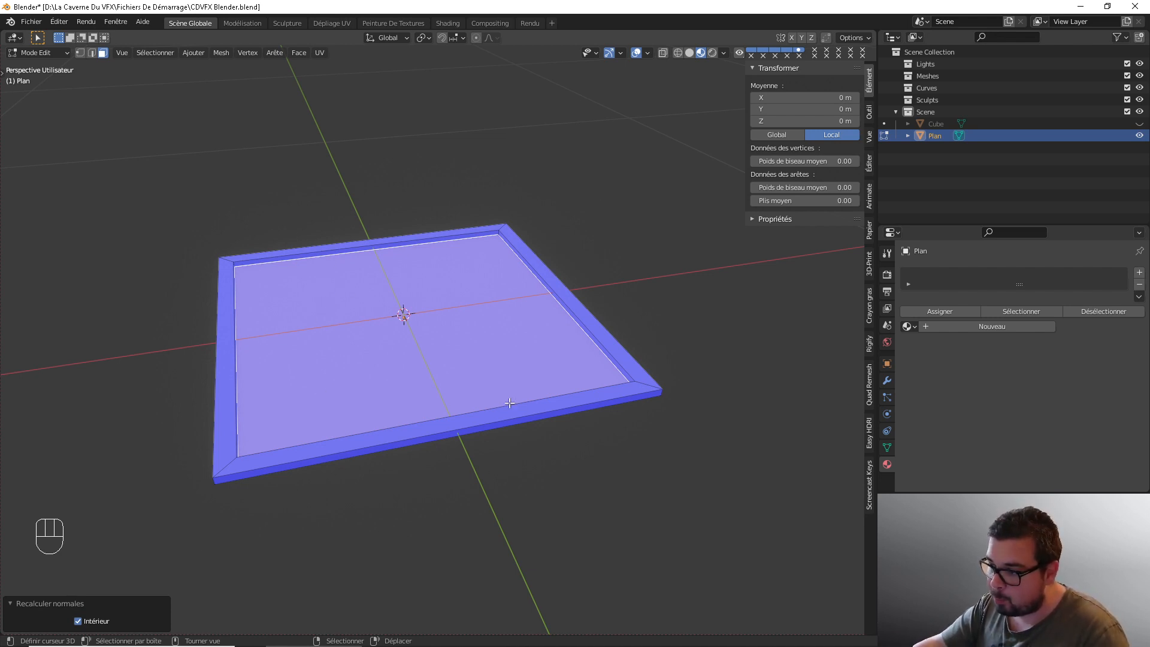
- Inspect the reoriented floor face from below and above, and turn off the face orientation overlay
middle_click_drag(510, 403, 588, 276)
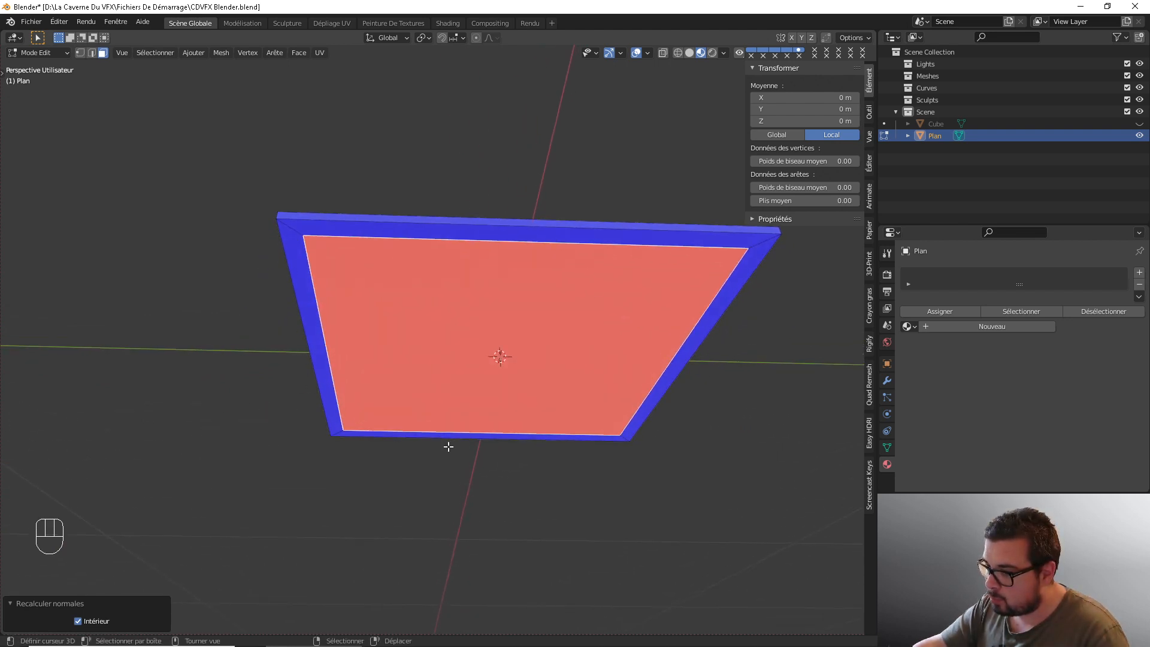
middle_click_drag(575, 459, 568, 338)
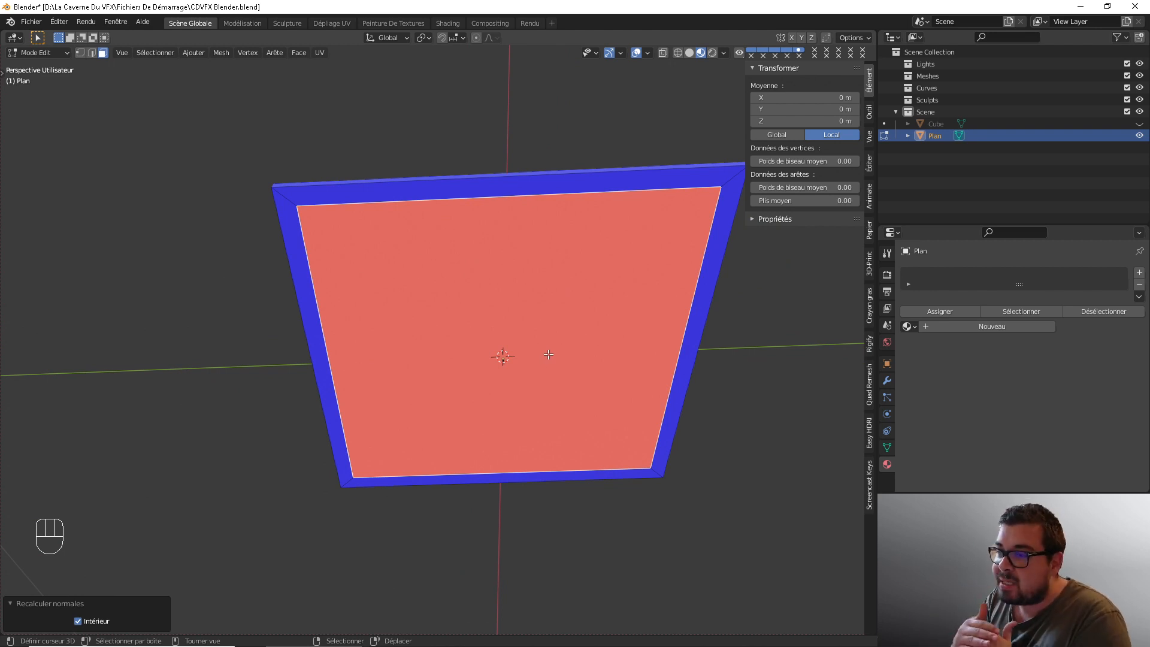
middle_click_drag(549, 355, 438, 423)
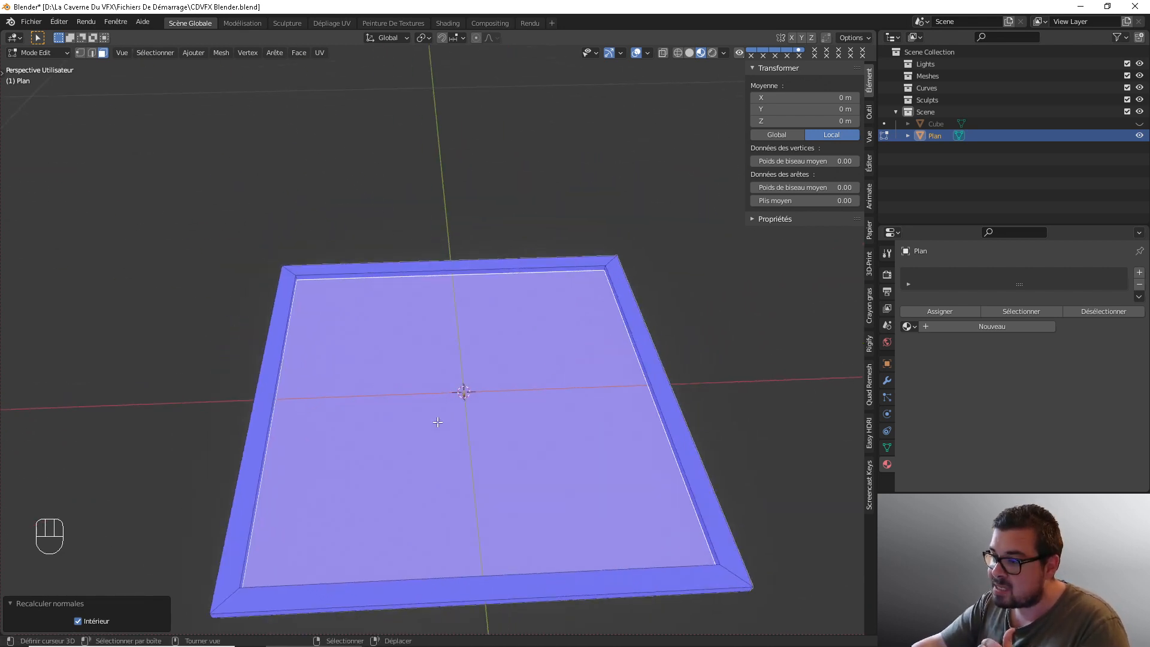
scroll(402, 464, "up", 2)
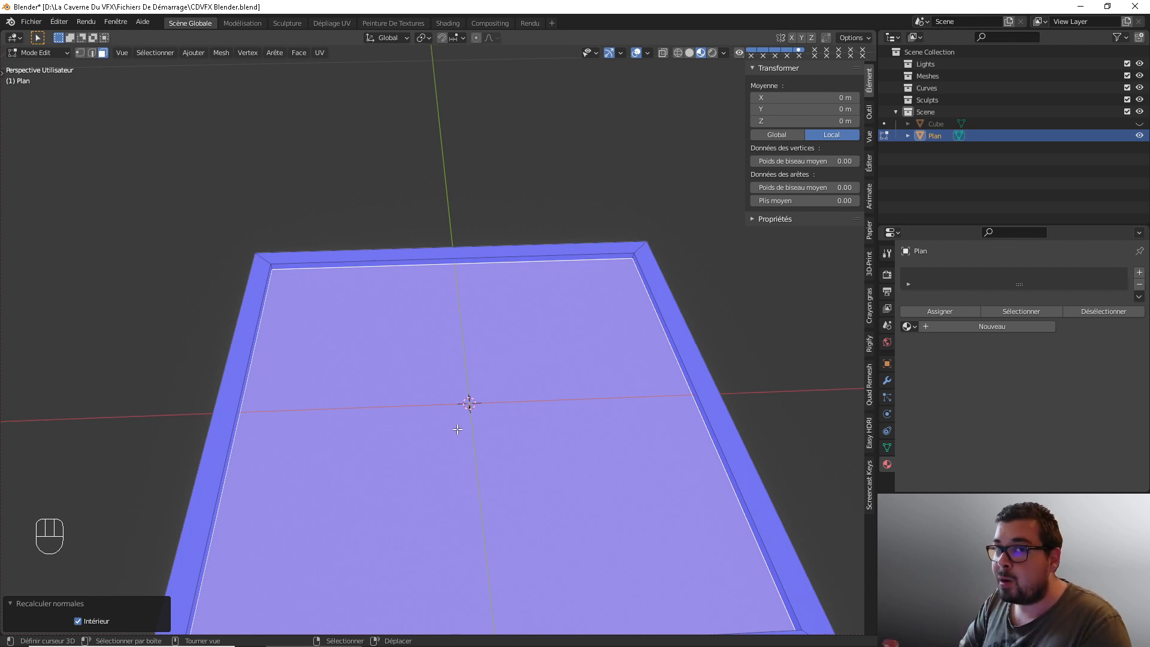
scroll(485, 407, "down", 3)
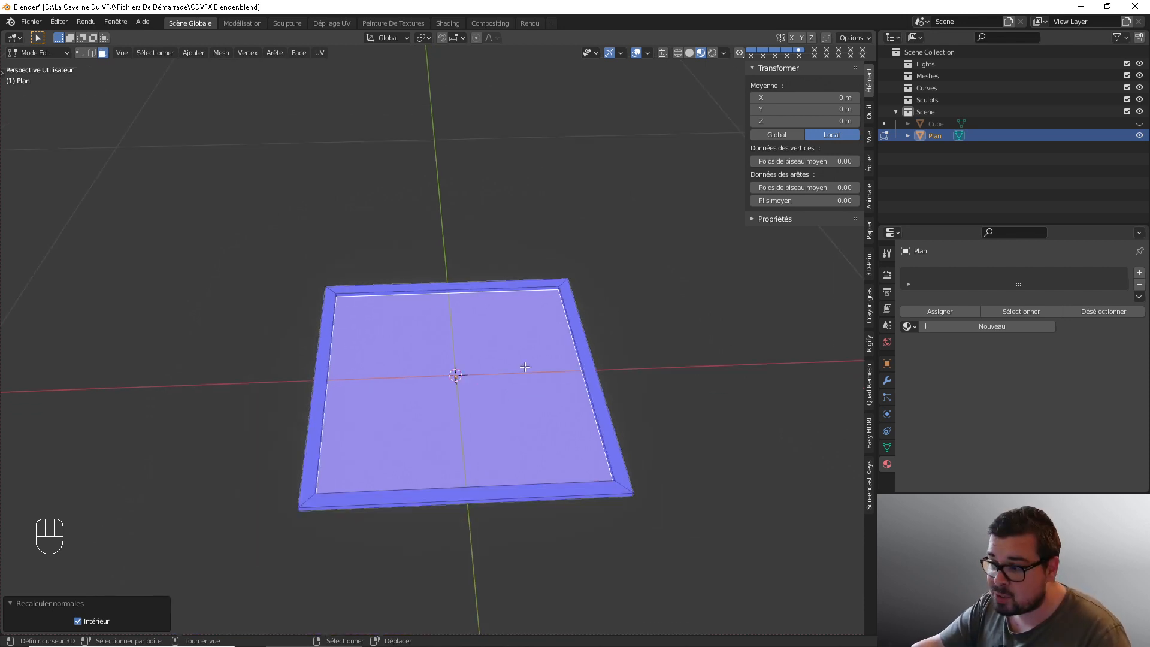
left_click(647, 53)
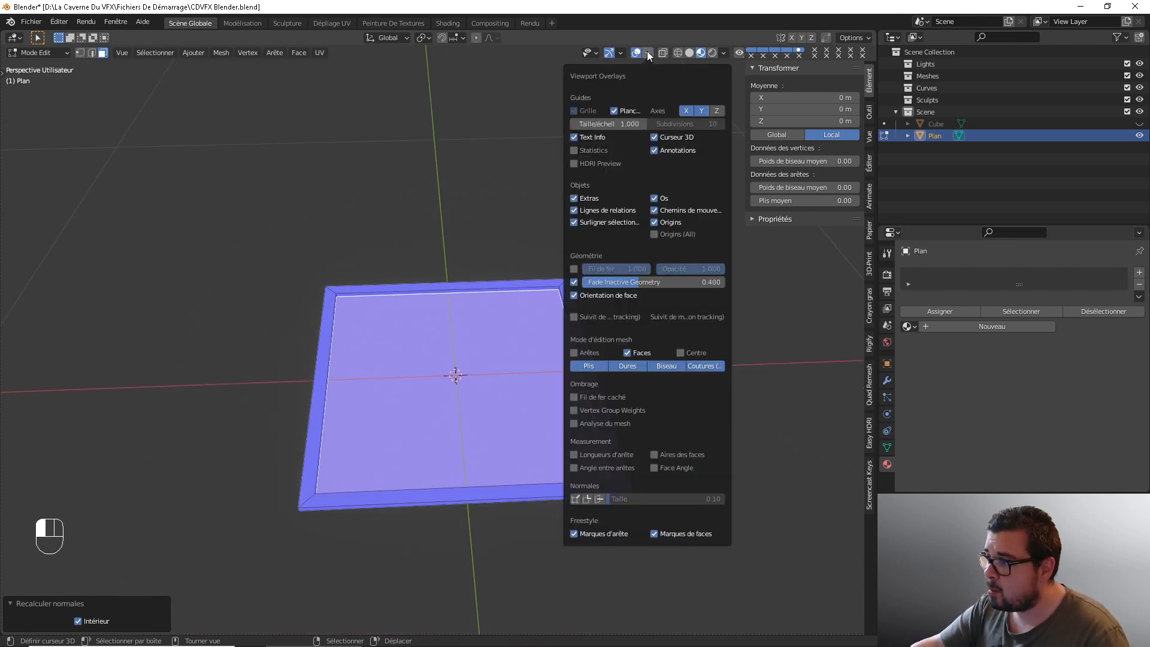
left_click(574, 296)
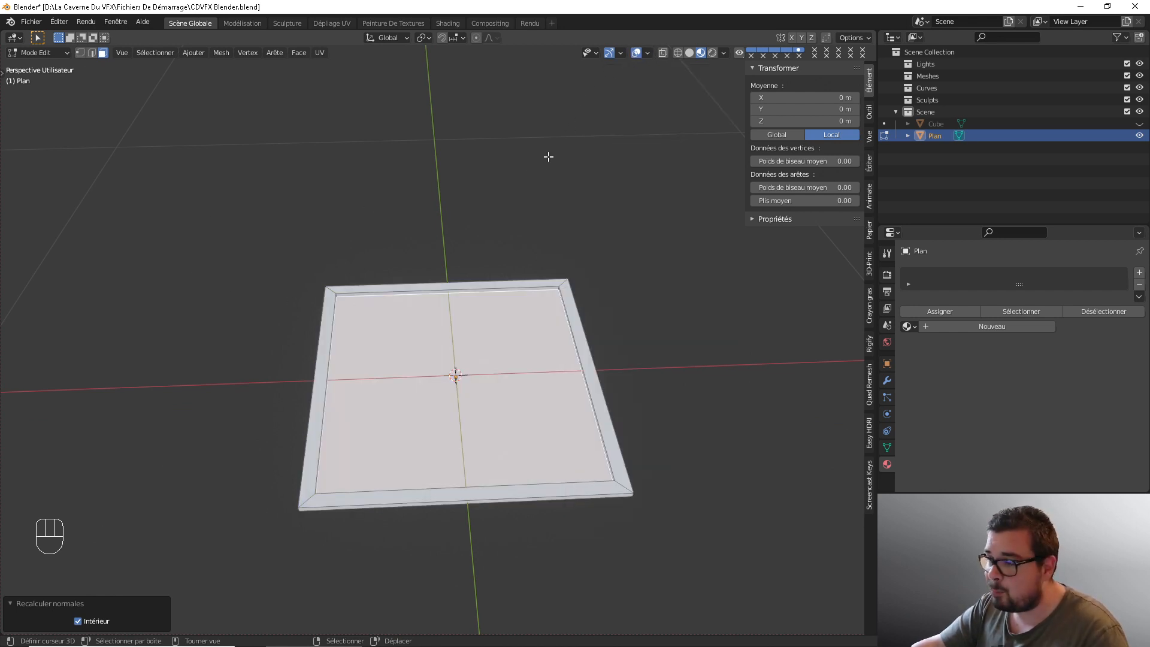
- Unhide the Cube checkerboard, return to Object Mode and isolate the Cube in local view
left_click(1139, 124)
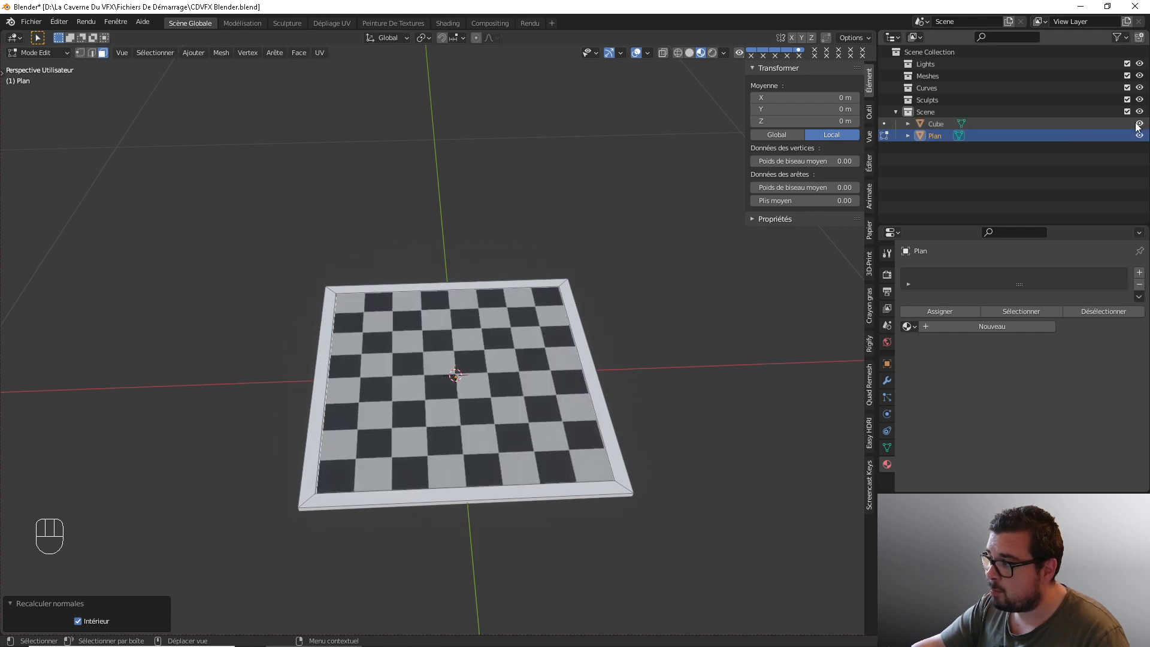
left_click(940, 124)
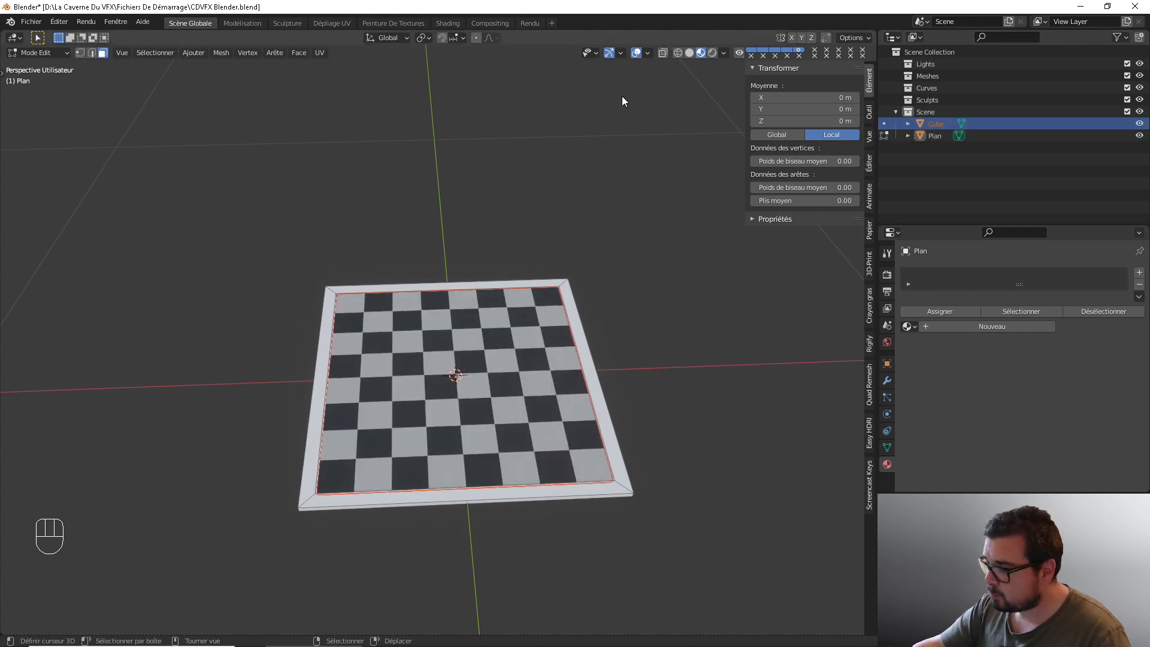
key("KP_Divide")
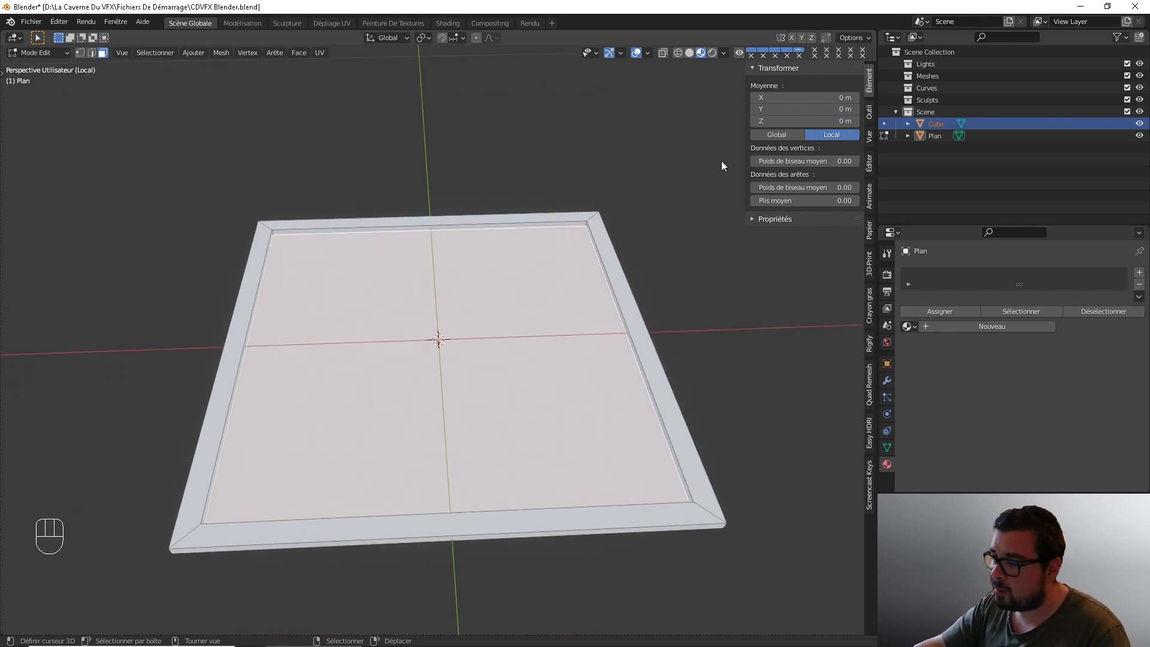
key("KP_Divide")
key("Tab")
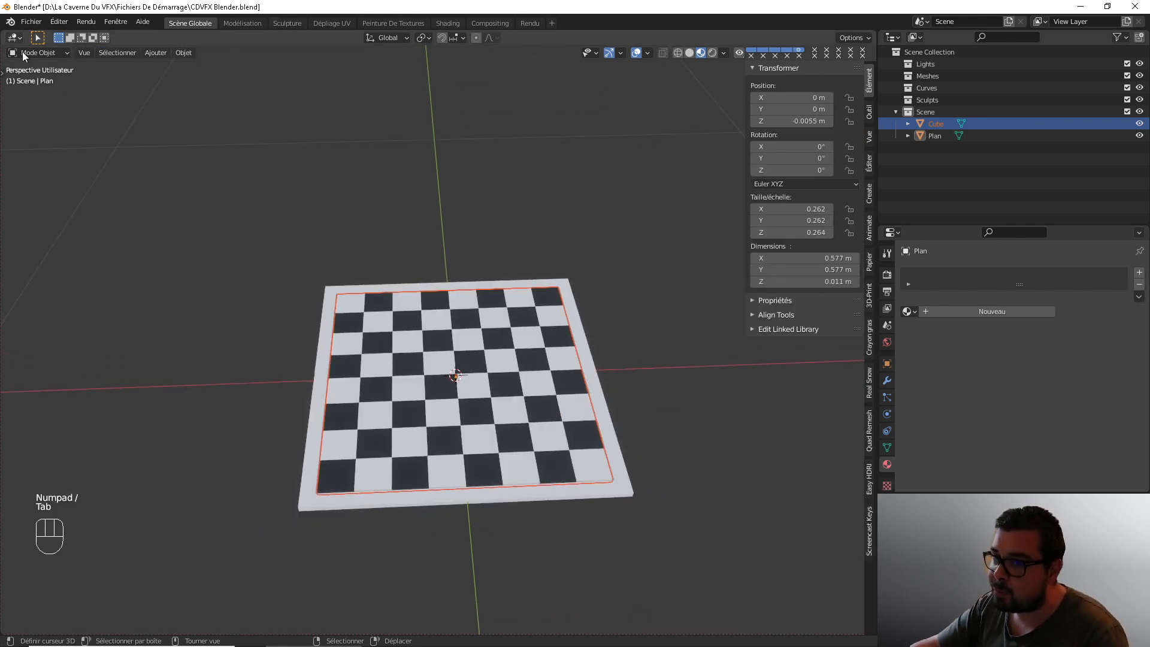
left_click(941, 127)
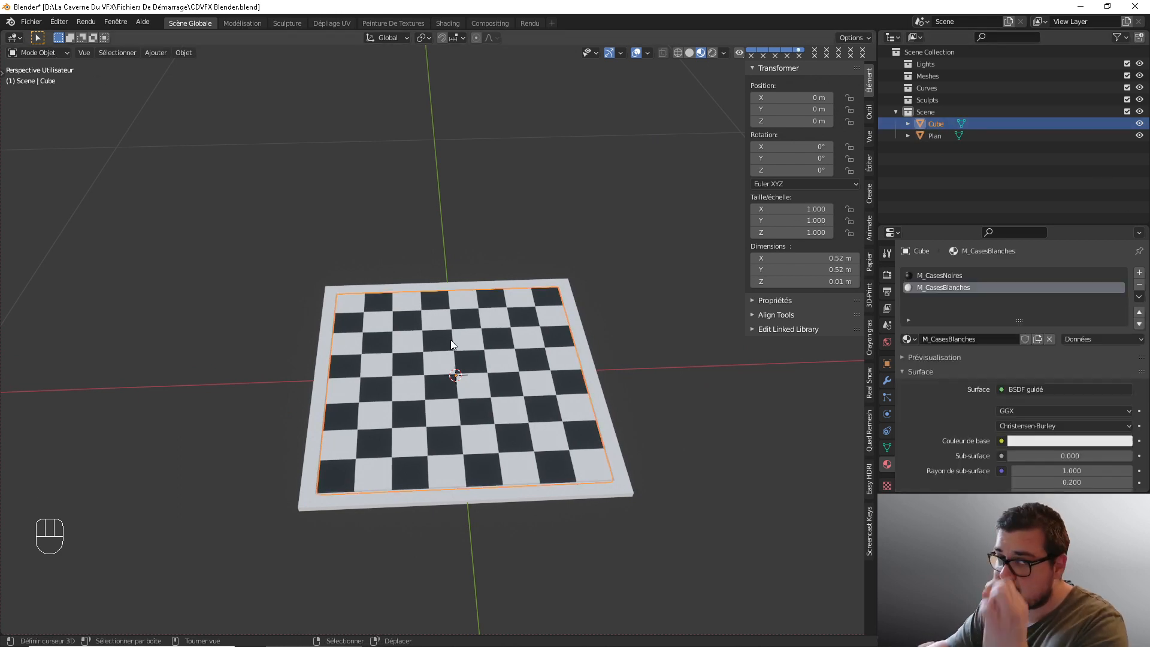
key("KP_Divide")
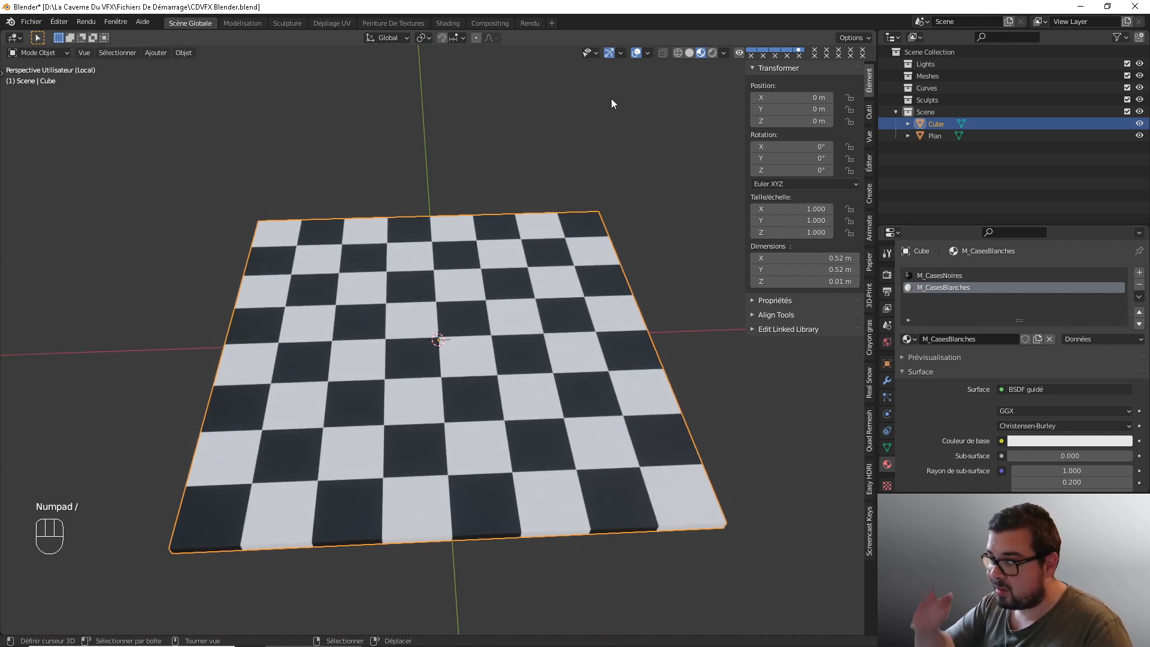
- Turn on the face orientation overlay and check the checkerboard's normals from above and from the side
left_click(649, 53)
left_click(574, 282)
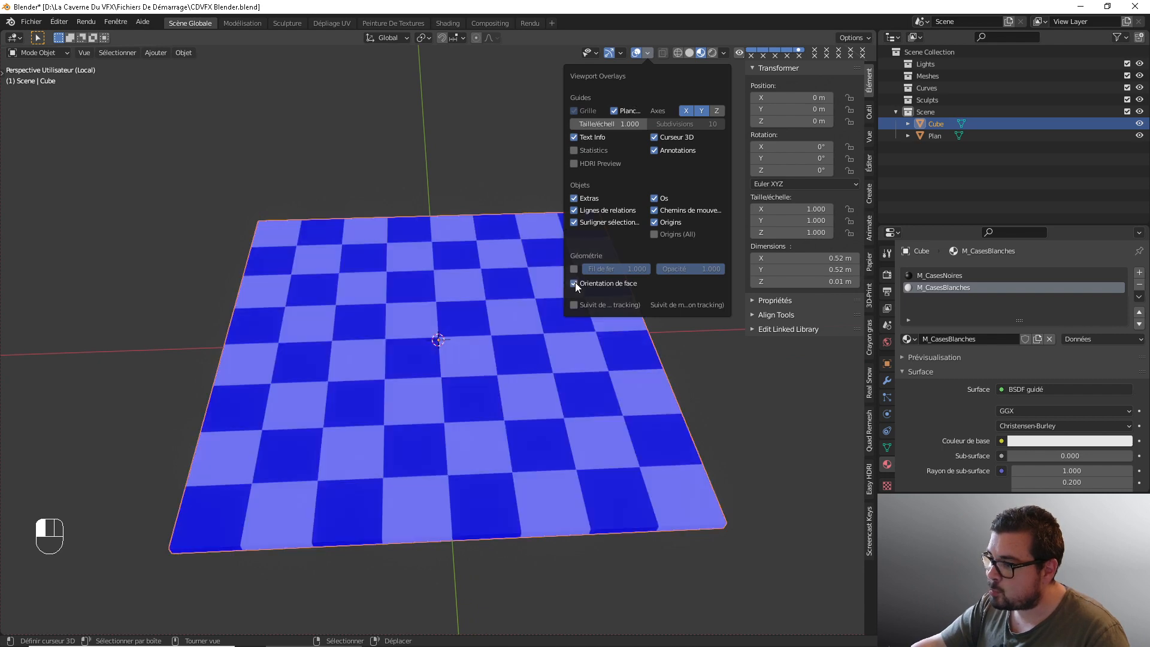
middle_click_drag(288, 354, 138, 262)
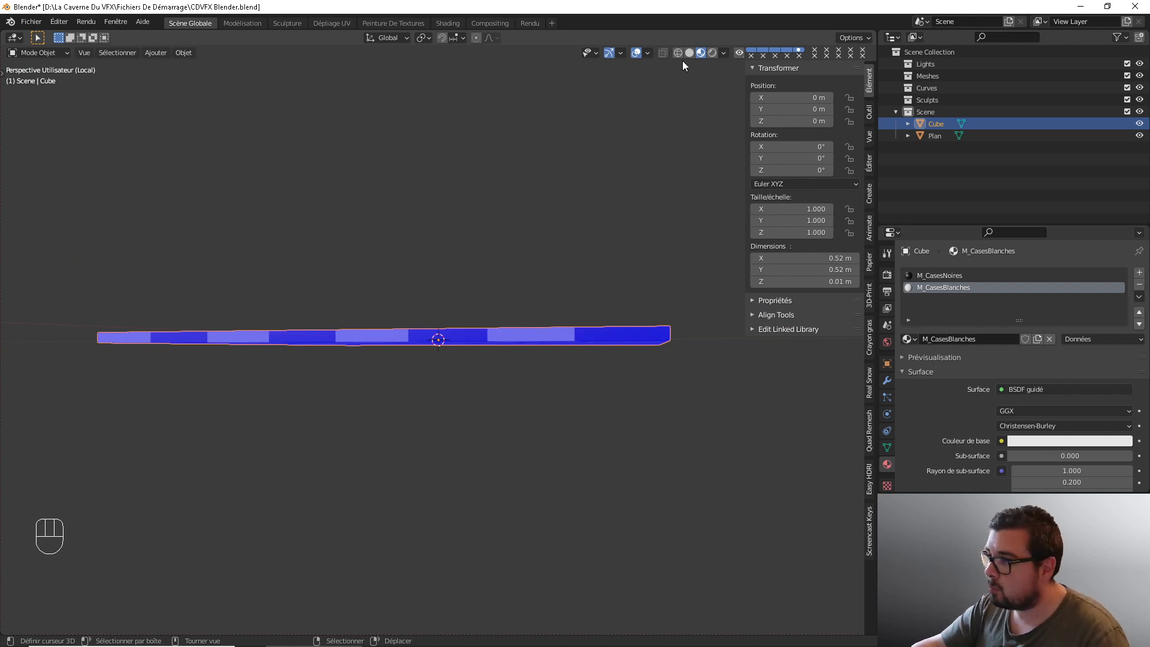
left_click(636, 54)
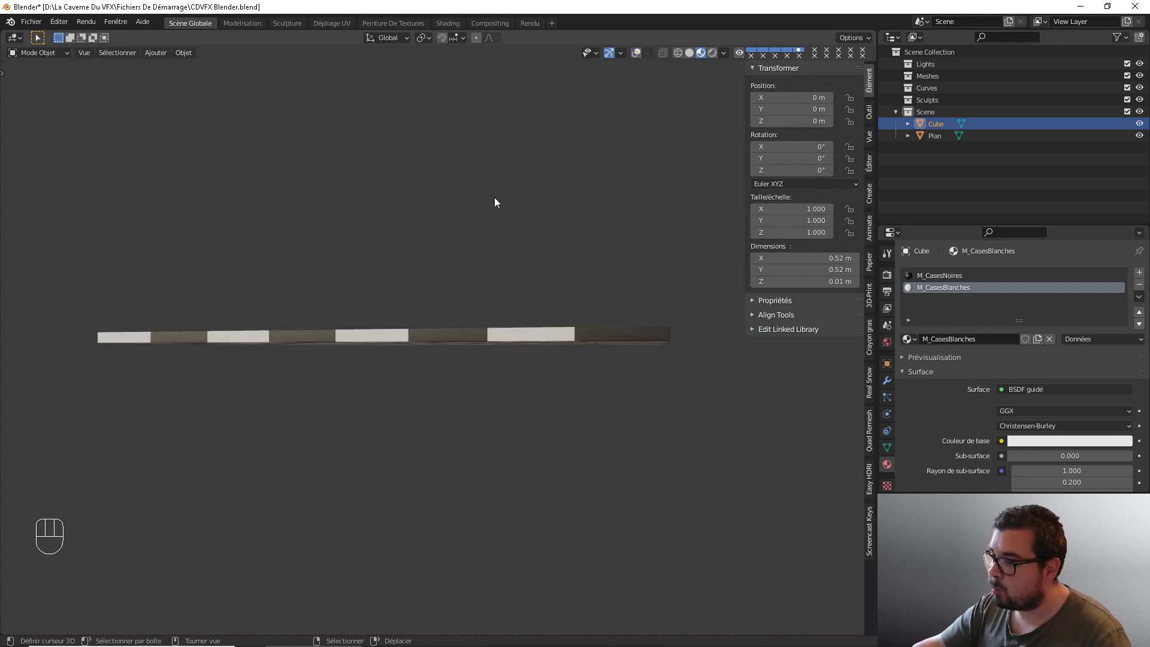
mouse_move(494, 197)
middle_mouse_down()
mouse_move(452, 214)
mouse_move(479, 180)
middle_mouse_up()
left_click(636, 53)
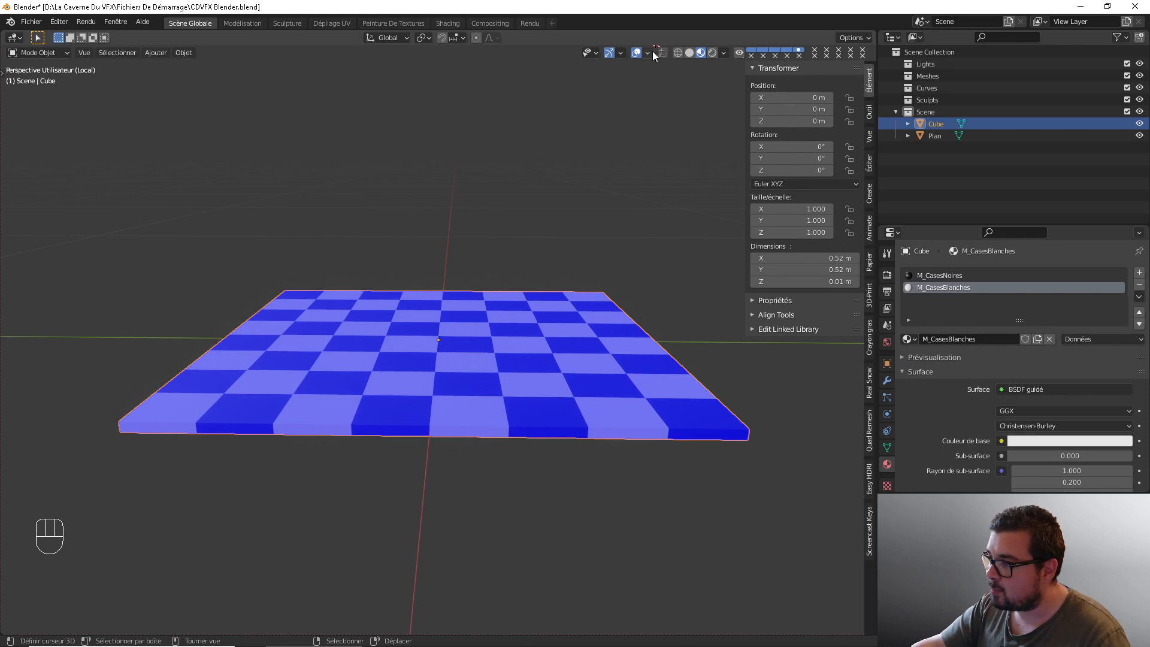
- Turn off the face orientation overlay and leave local view to show the checkerboard with its frame
left_click(651, 52)
left_click(574, 283)
middle_click_drag(455, 239, 448, 207)
key("shift+c")
middle_click_drag(413, 304, 486, 310)
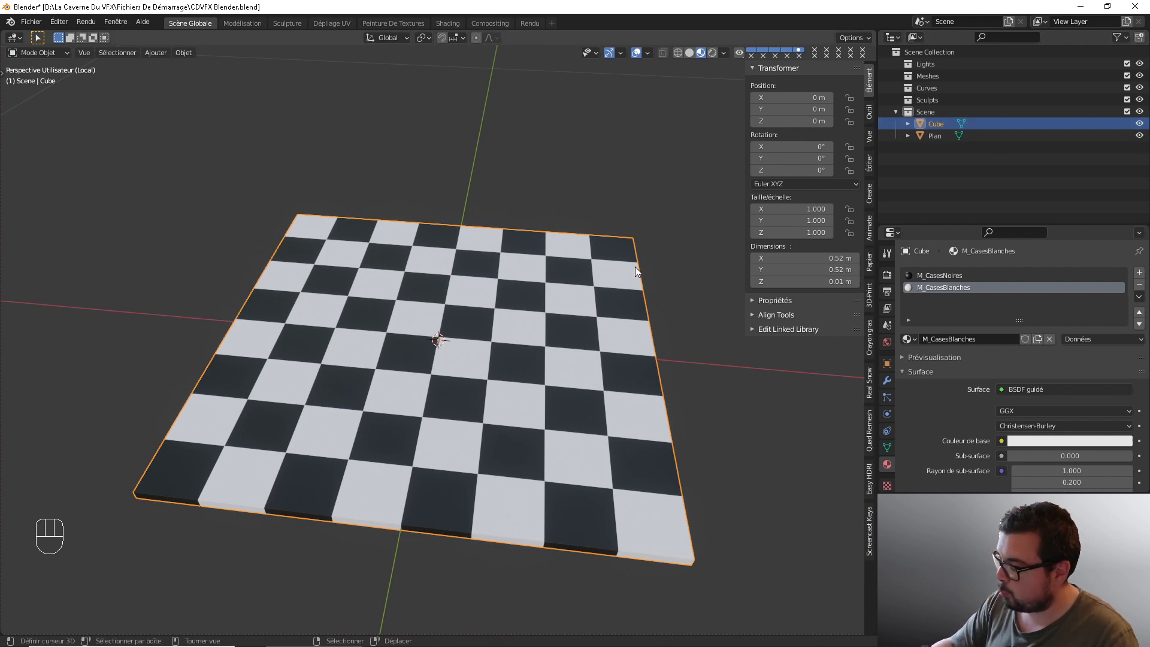
key("KP_Divide")
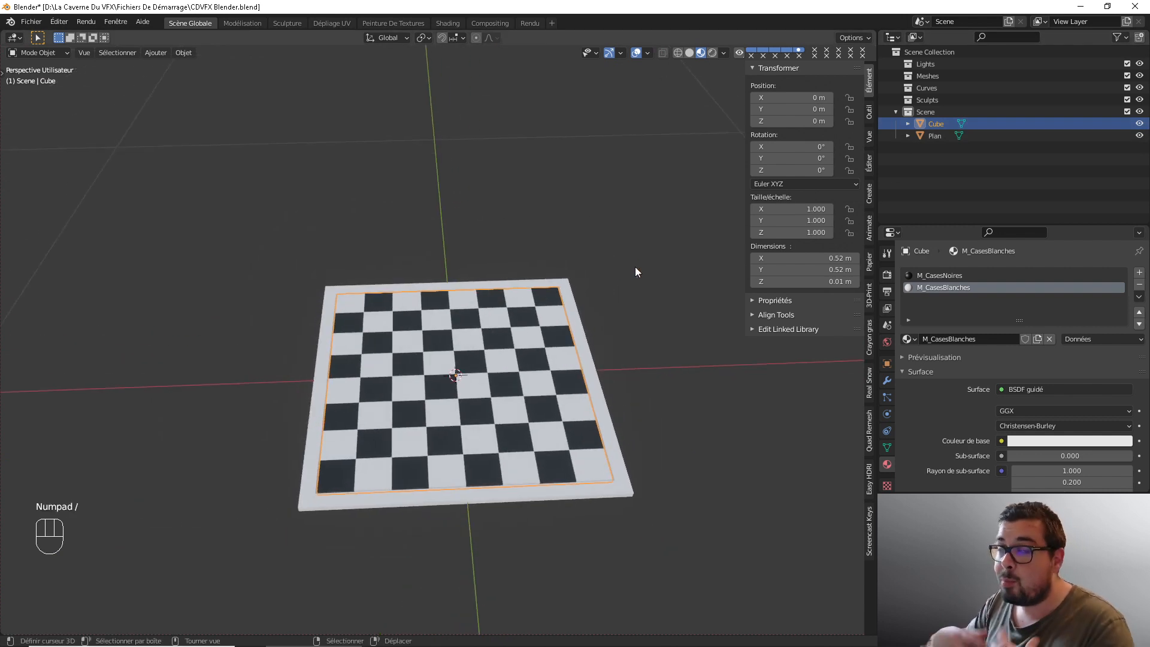
- Select only the Plan frame and apply its rotation and scale
key("a")
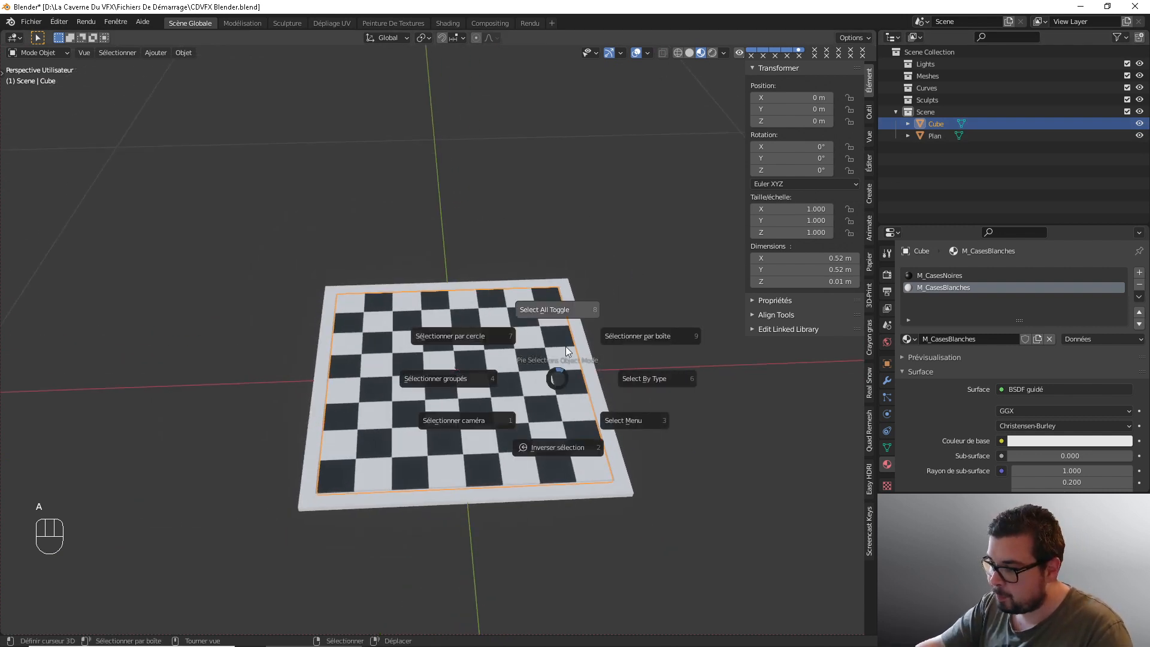
left_click(560, 317)
middle_click_drag(403, 379, 483, 336)
left_click(516, 423)
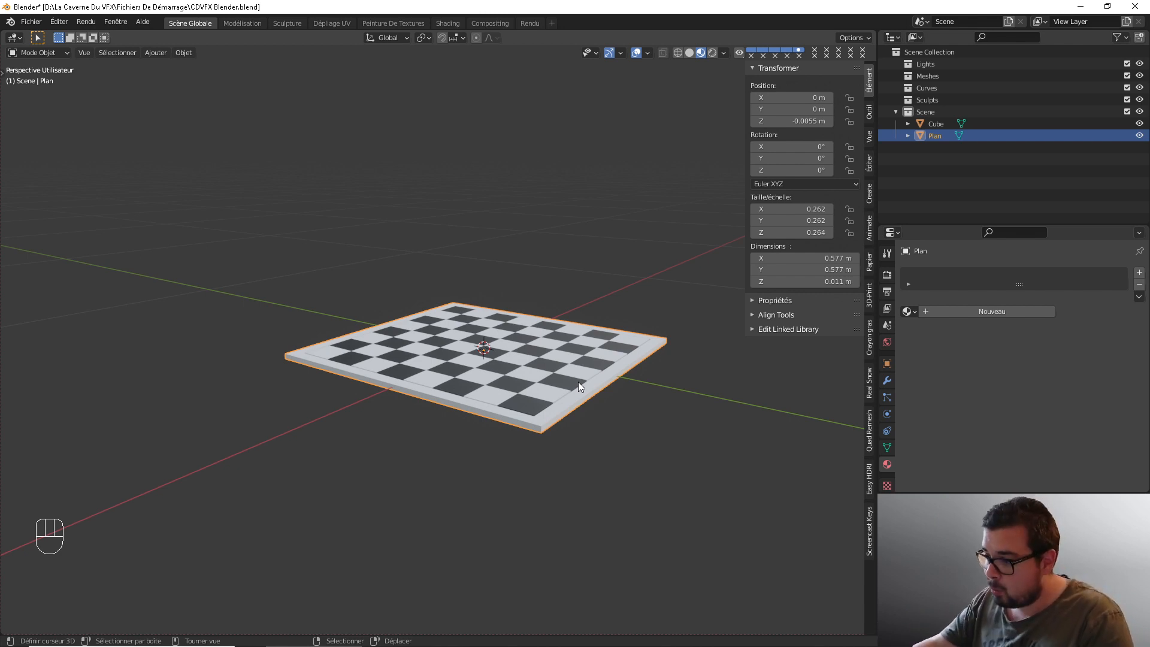
key("q")
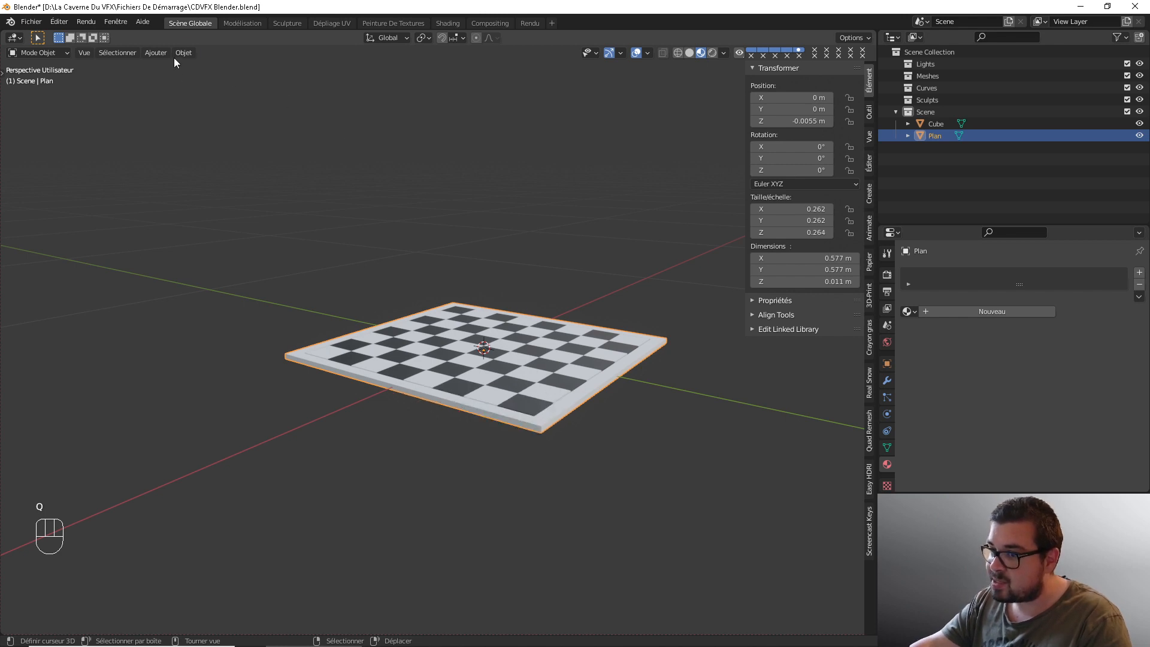
left_click(180, 55)
mouse_move(236, 115)
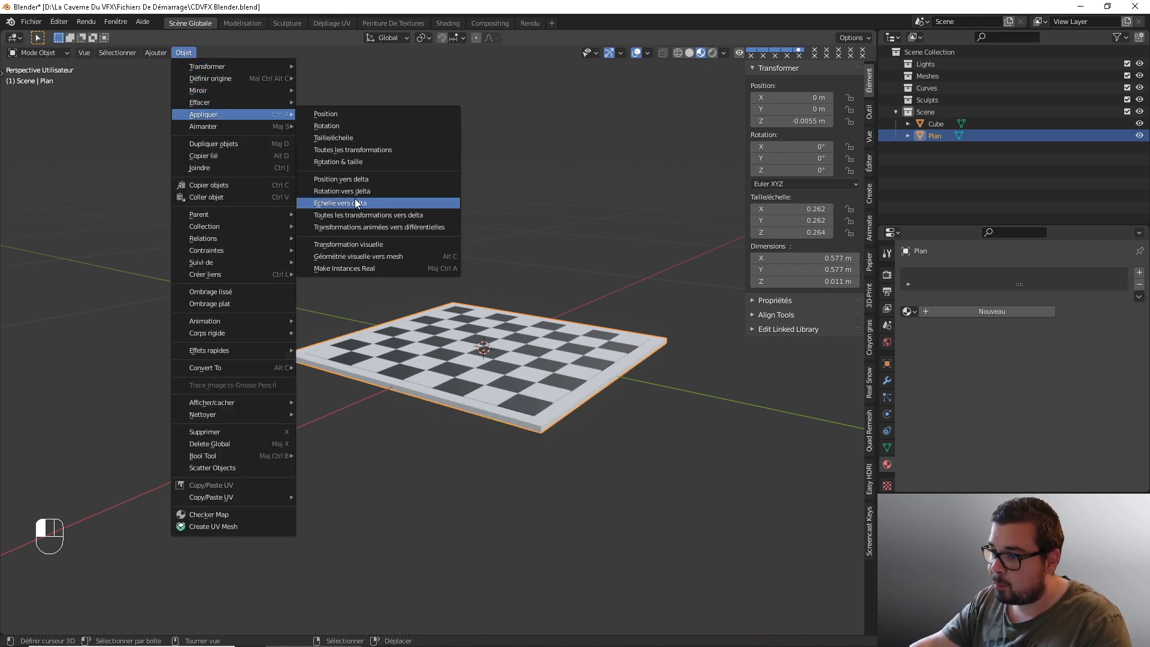
left_click(353, 163)
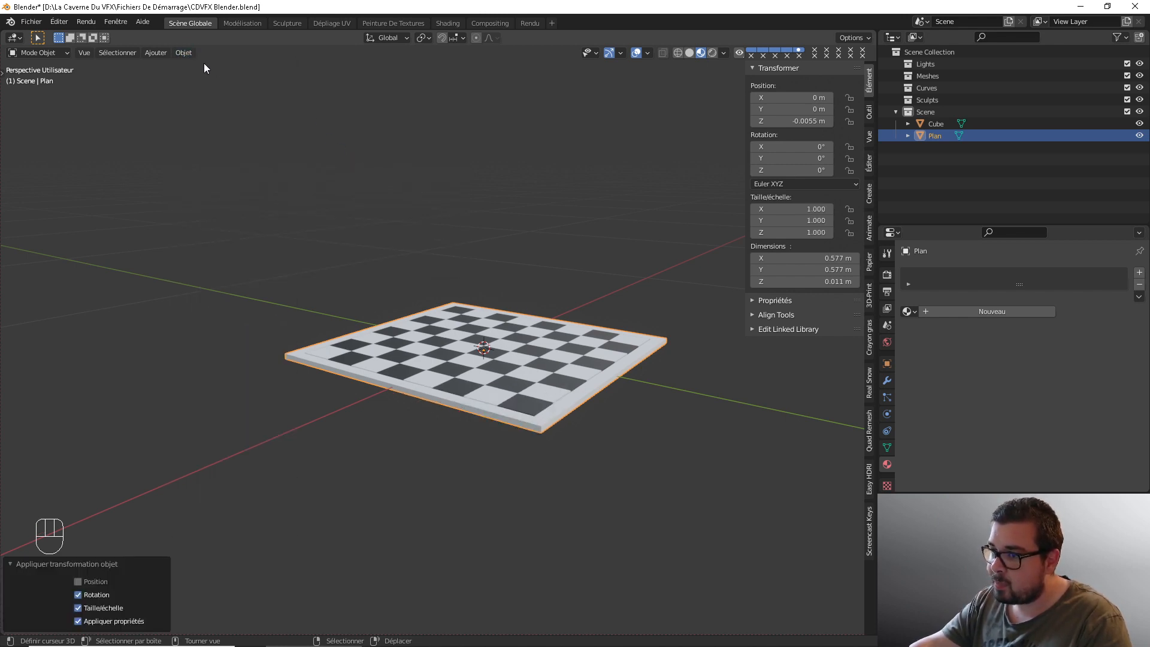
- Set the origin of the Plan frame to its geometry
left_click(183, 53)
mouse_move(230, 78)
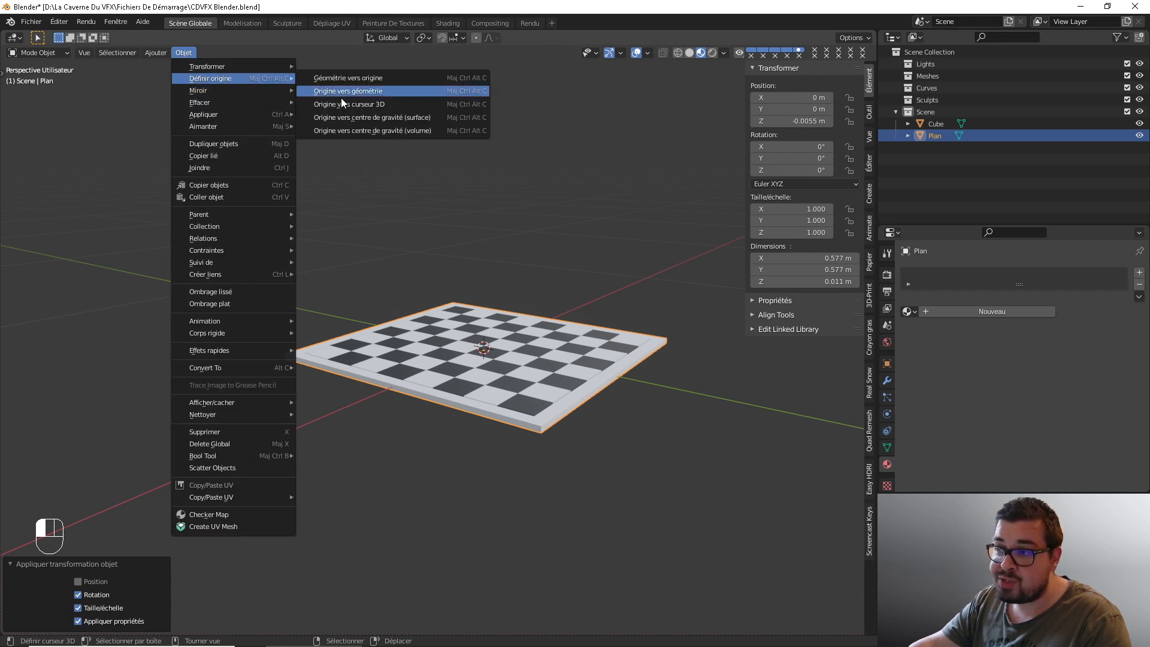
left_click(357, 93)
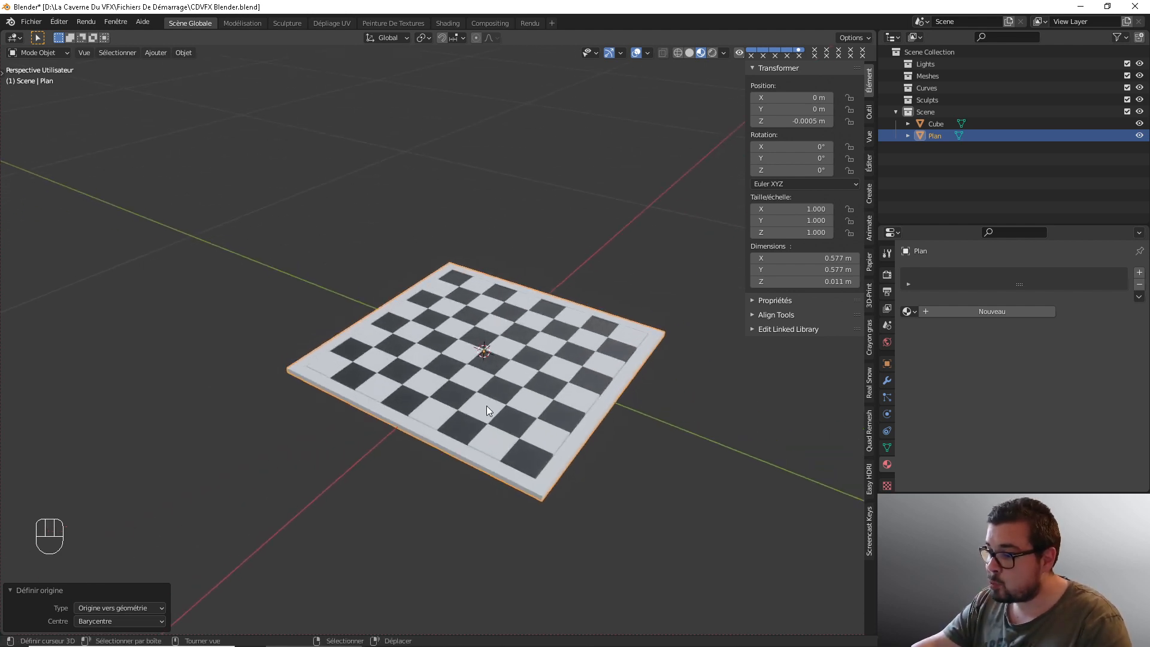
- Isolate the Plan frame in local view and bring up the reference photo of the lettered chessboard
key("KP_Divide")
middle_click_drag(495, 408, 397, 394)
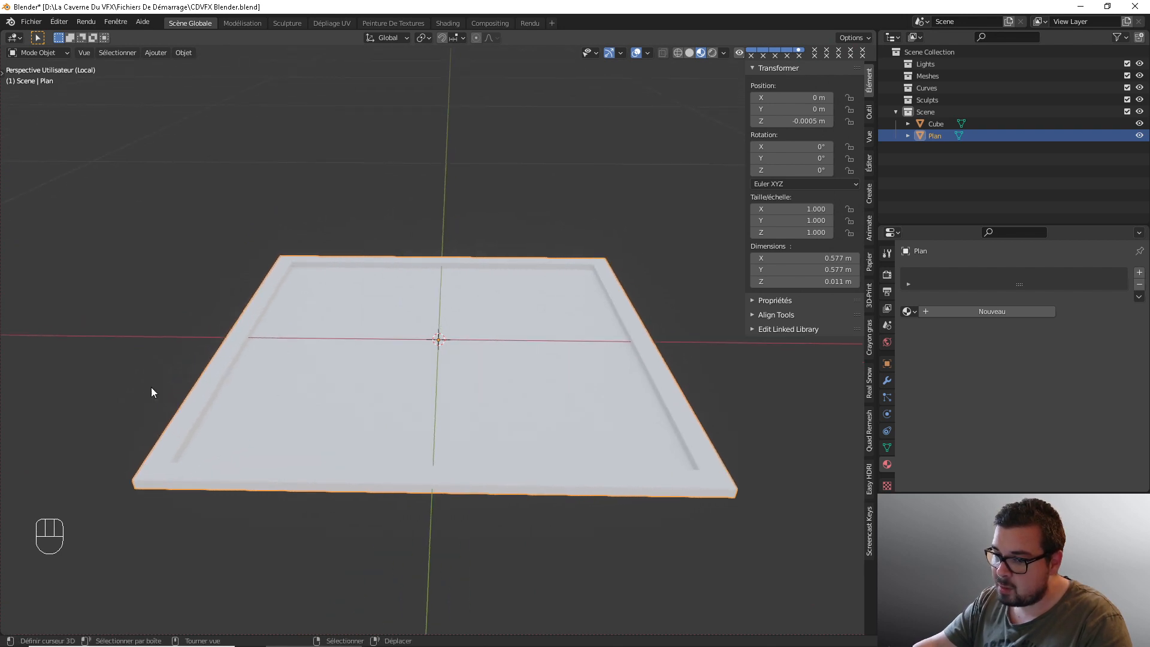
right_click_drag(0, 83, 462, 149)
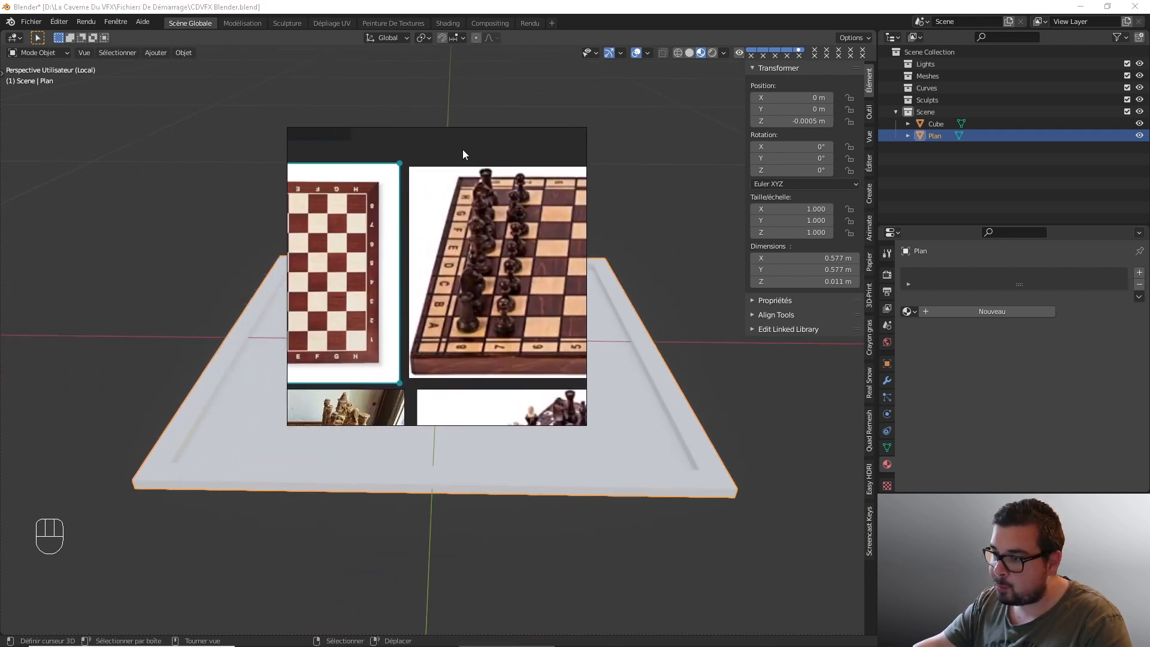
middle_click_drag(367, 217, 450, 228)
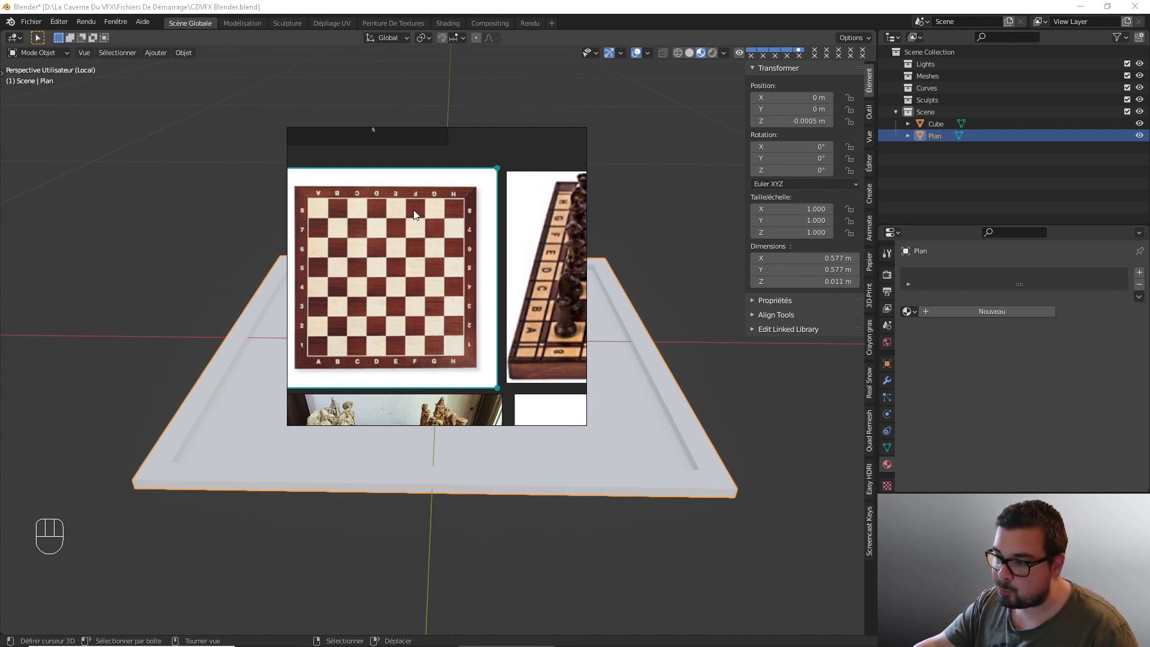
- Put the reference photo away and select the edge loops at the four mitred corners of the Plan frame in edge mode
left_click_drag(551, 153, 0, 176)
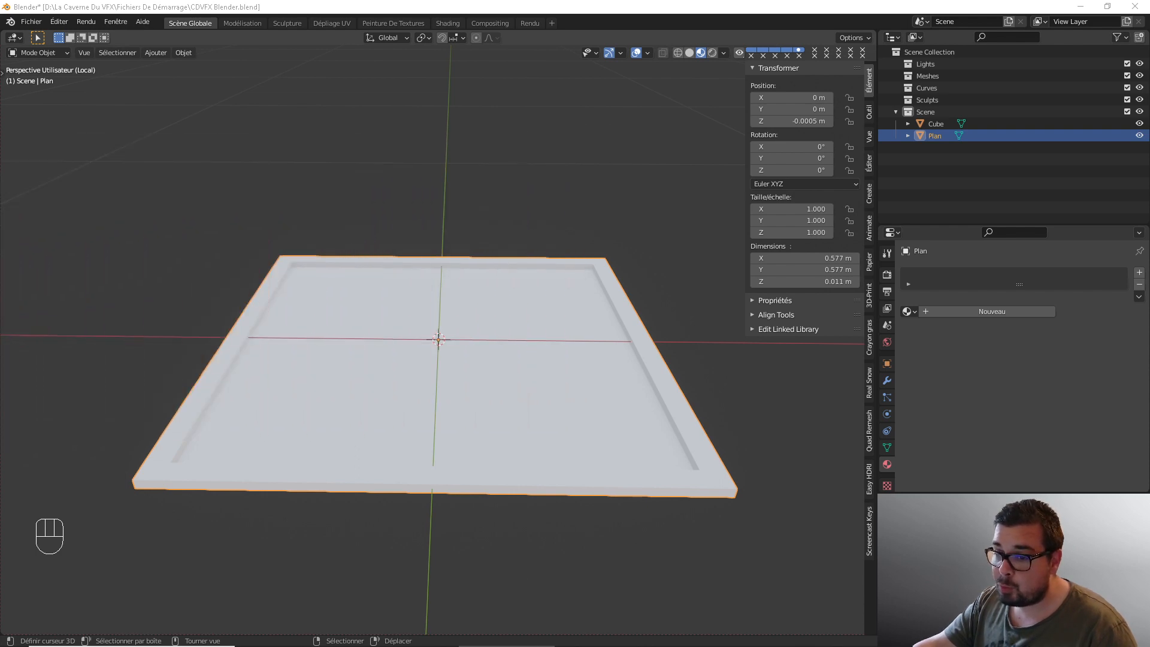
middle_click_drag(435, 264, 487, 299)
key("Tab")
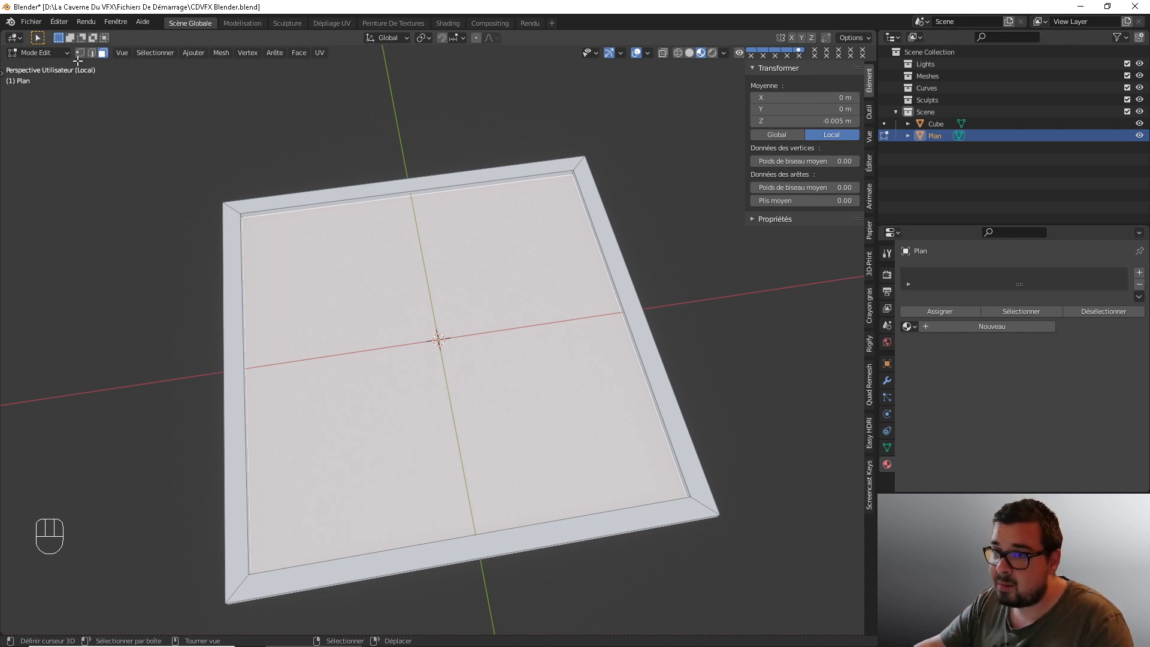
left_click(90, 54)
left_click(579, 167, "alt+shift")
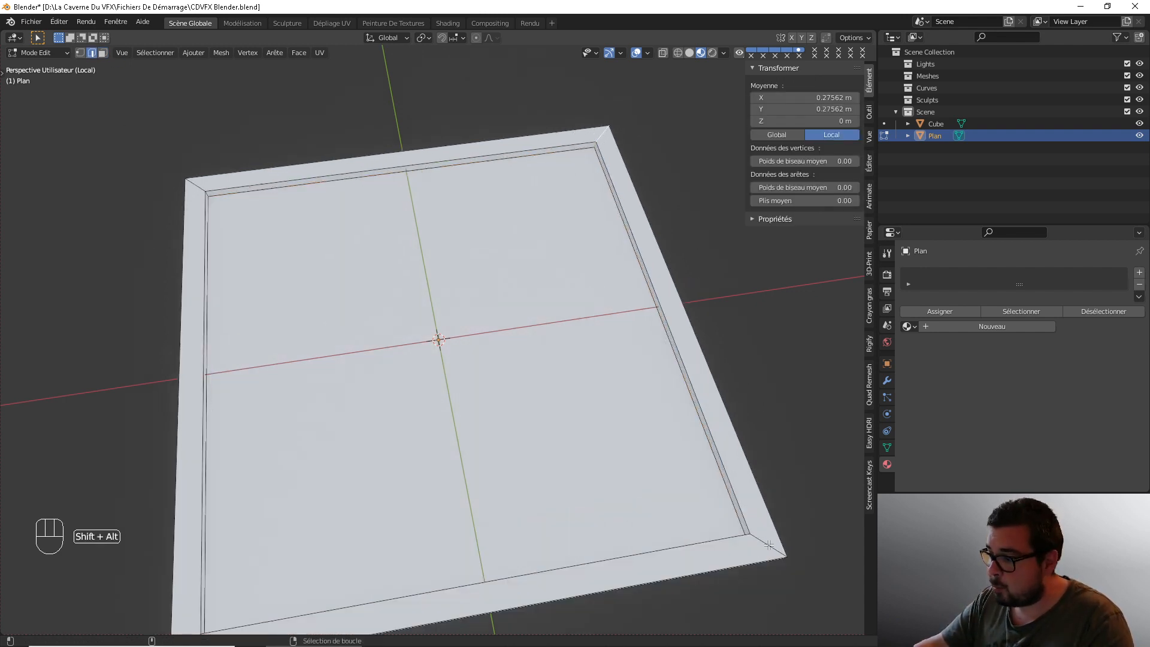
left_click(716, 526, "alt+shift")
scroll(522, 442, "down", 1)
left_click(275, 520, "alt+shift")
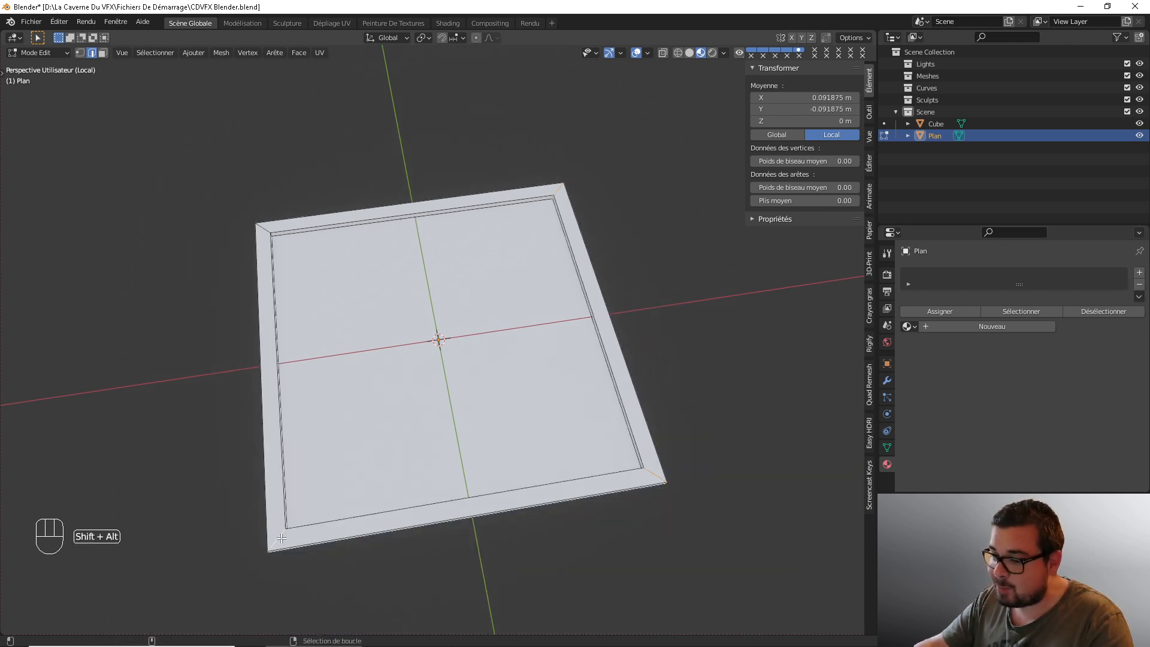
left_click(267, 233, "alt+shift")
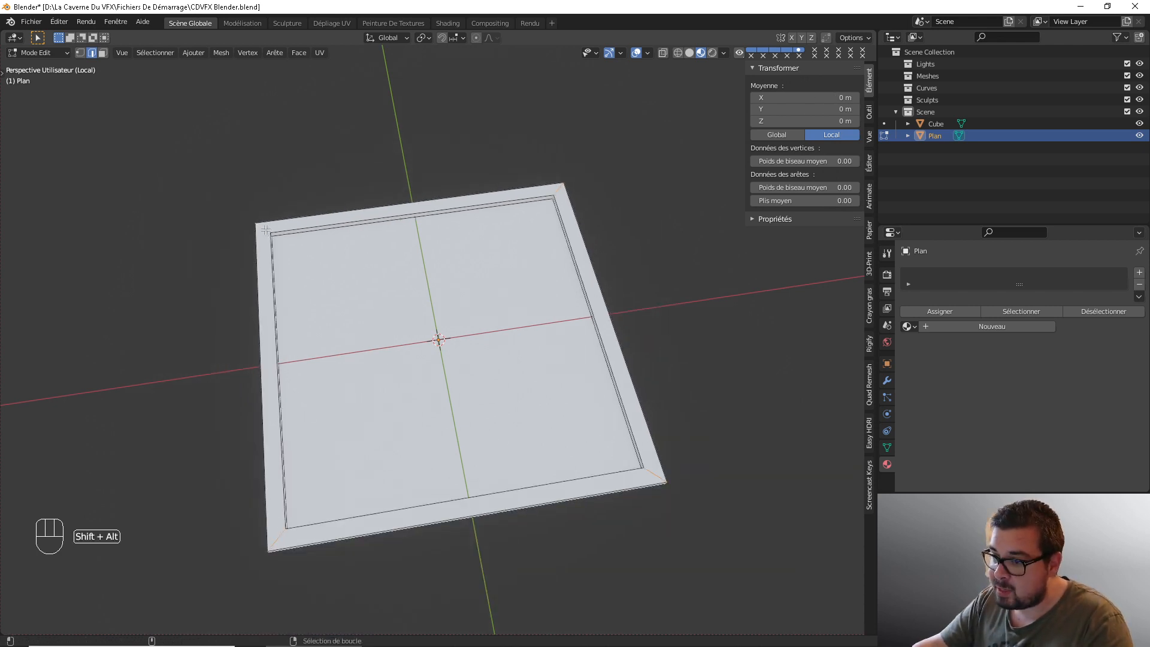
- Add the edges around the recessed floor to the corner selection and mark all of them as UV seams
middle_click_drag(347, 284, 372, 305)
middle_click_drag(318, 260, 390, 264)
middle_click_drag(393, 309, 254, 347)
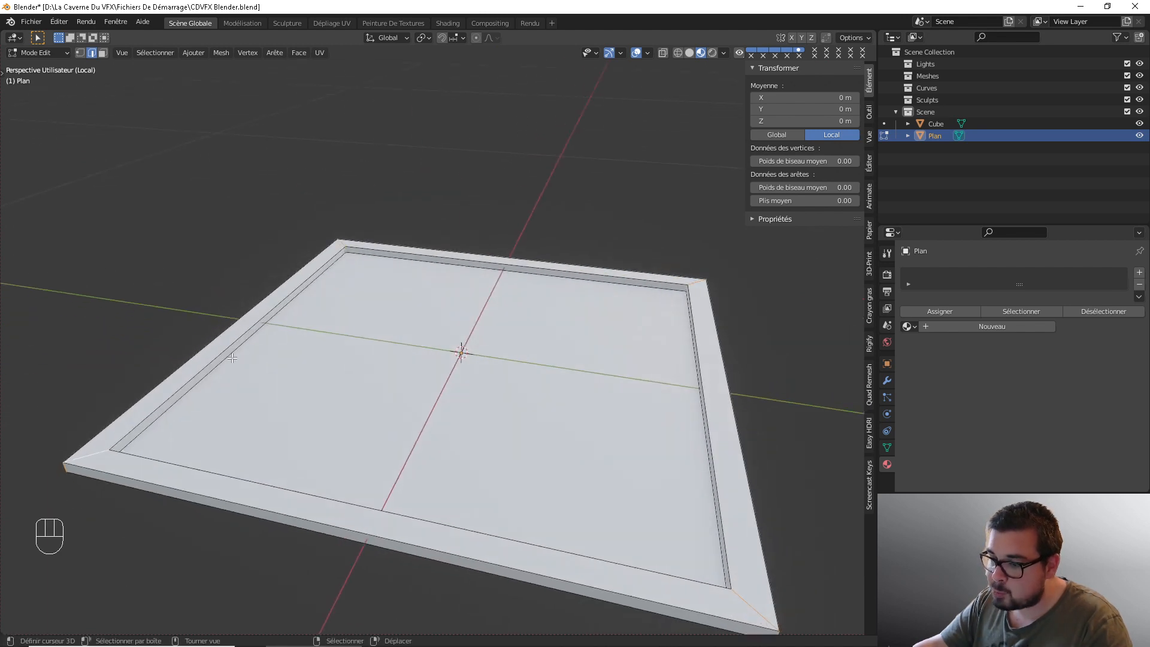
right_click(307, 290, "alt+shift")
right_click(393, 265, "alt+shift")
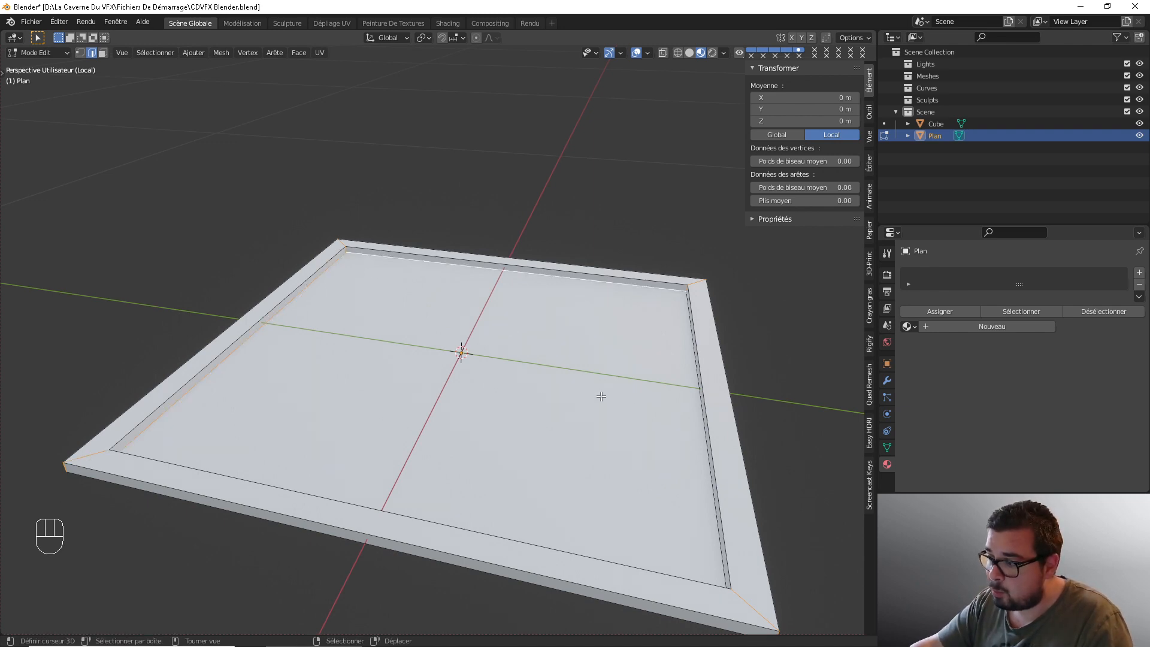
middle_click_drag(674, 312, 617, 325)
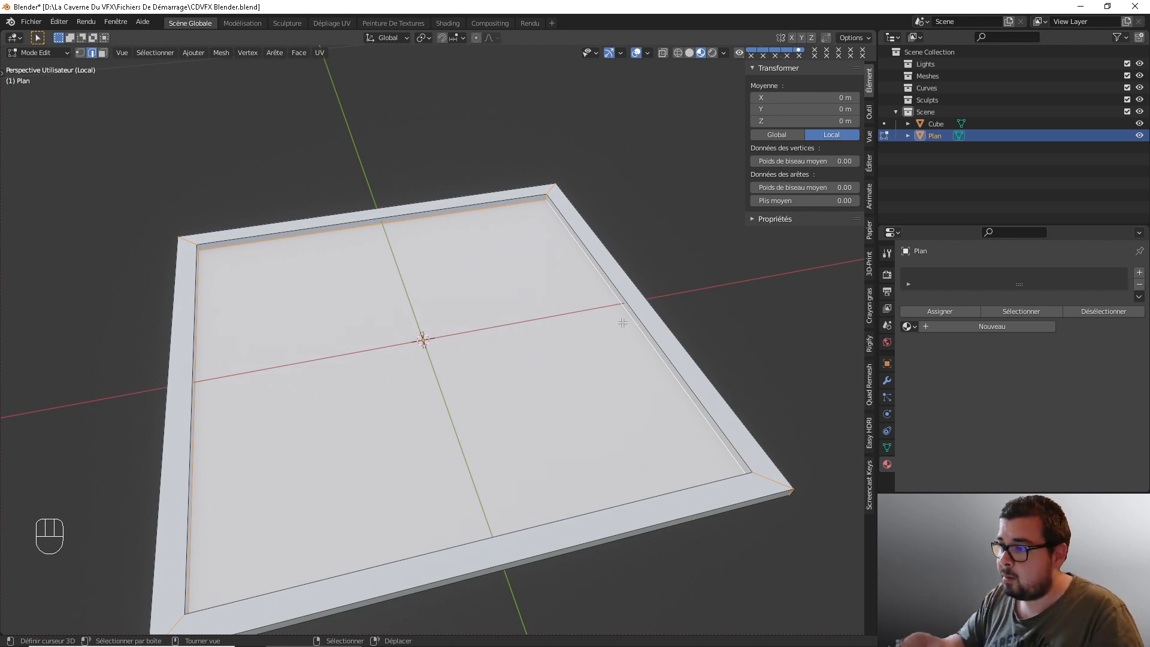
key("ctrl+e")
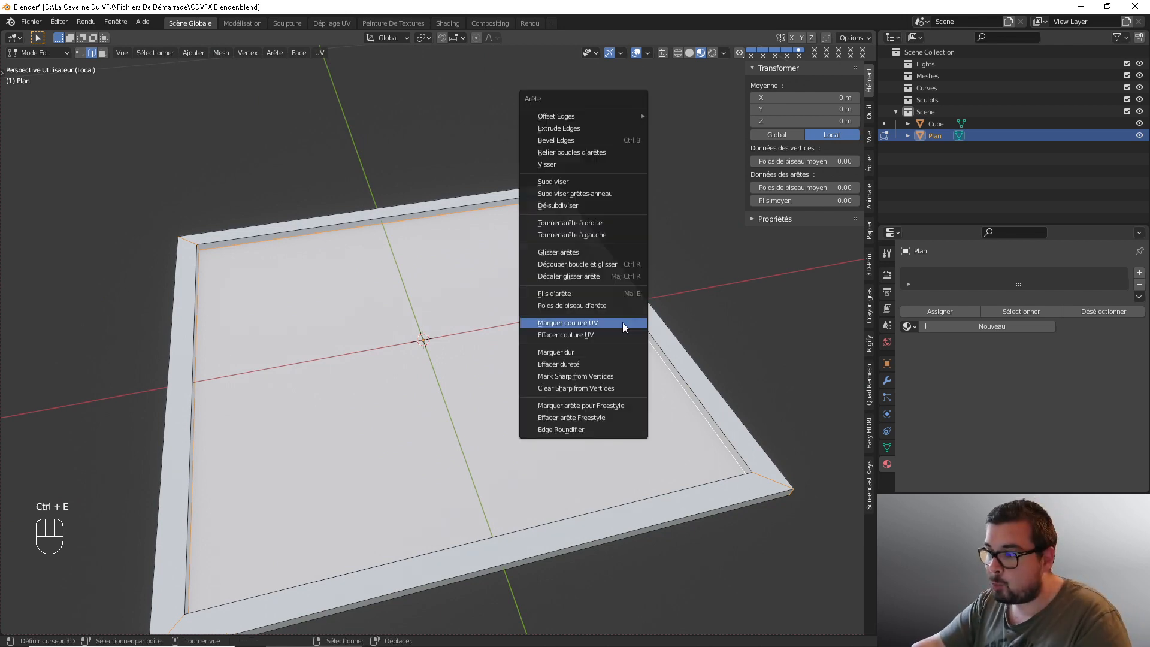
left_click(623, 322)
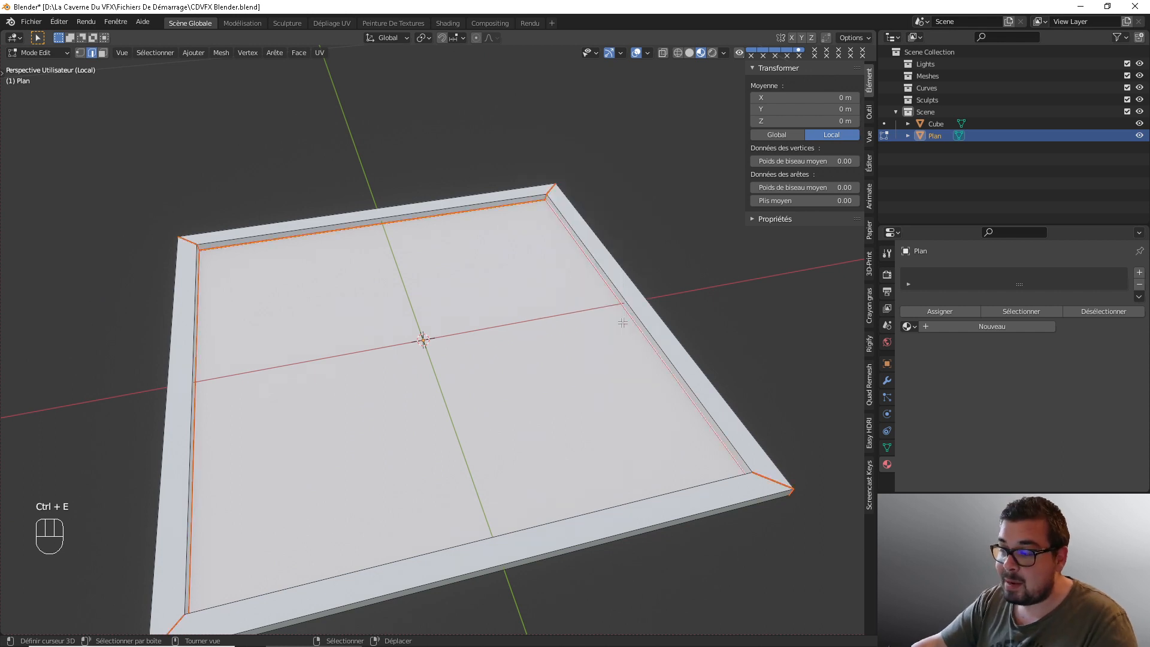
- Unwrap the entire Plan mesh along its seams in the UV editing workspace
left_click(325, 22)
key("a")
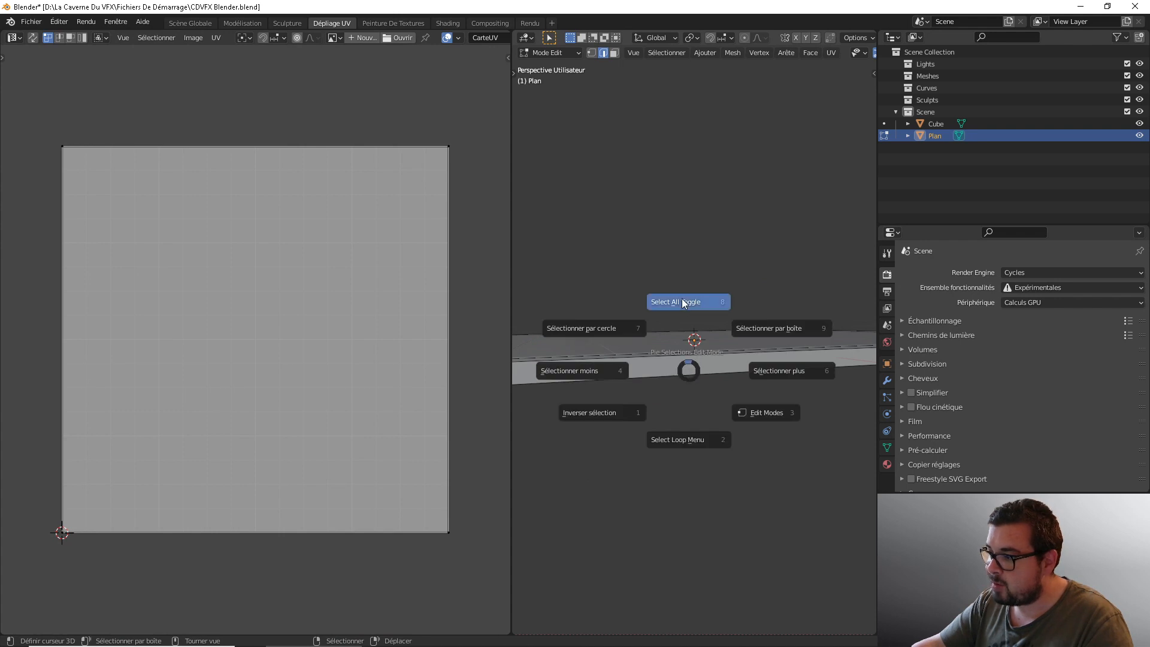
left_click(683, 302)
middle_click_drag(683, 302, 661, 342)
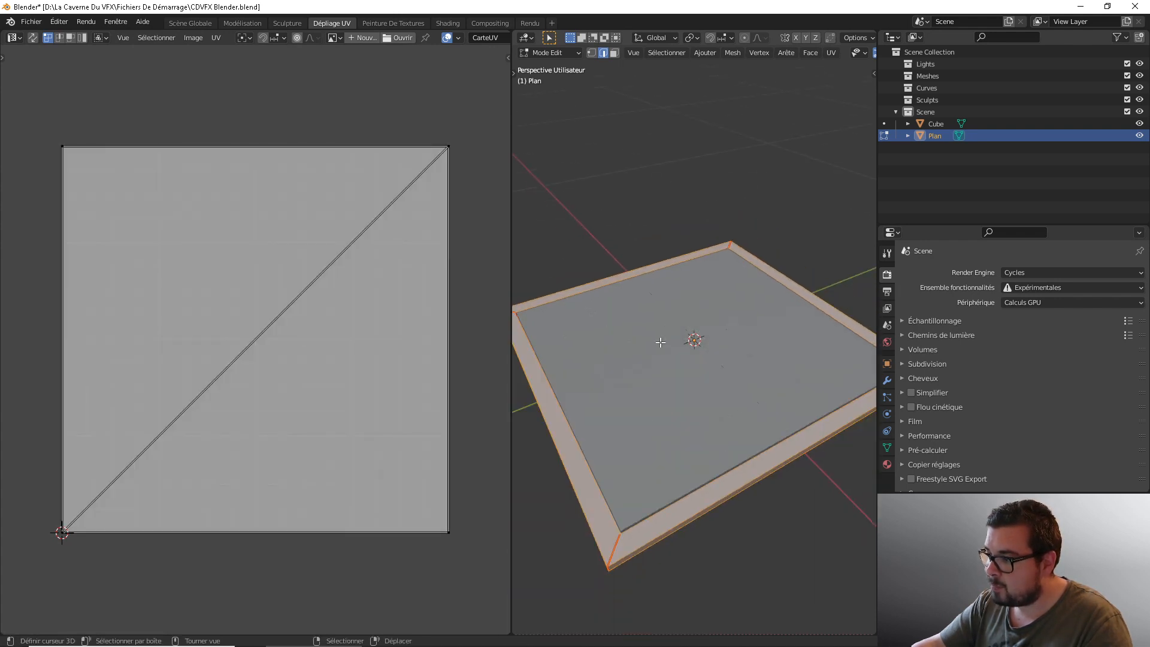
key("u")
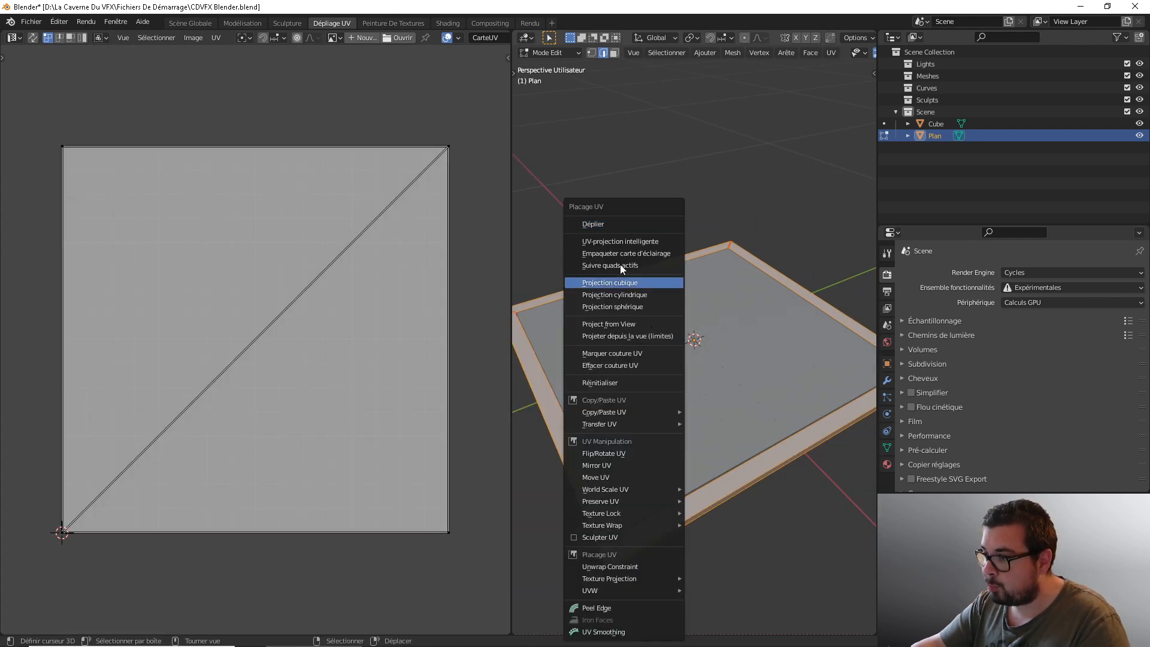
left_click(613, 224)
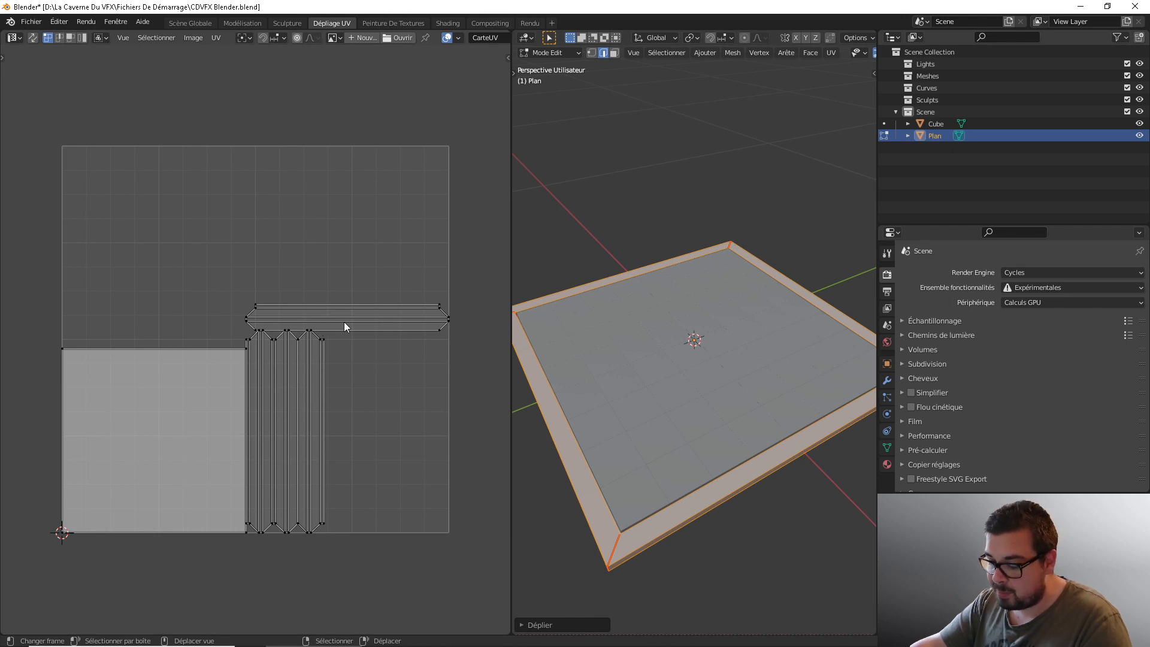
- Move the horizontal strip's UV island to the upper part of the UV square and the outermost vertical strip towards its right edge
key("l")
key("g")
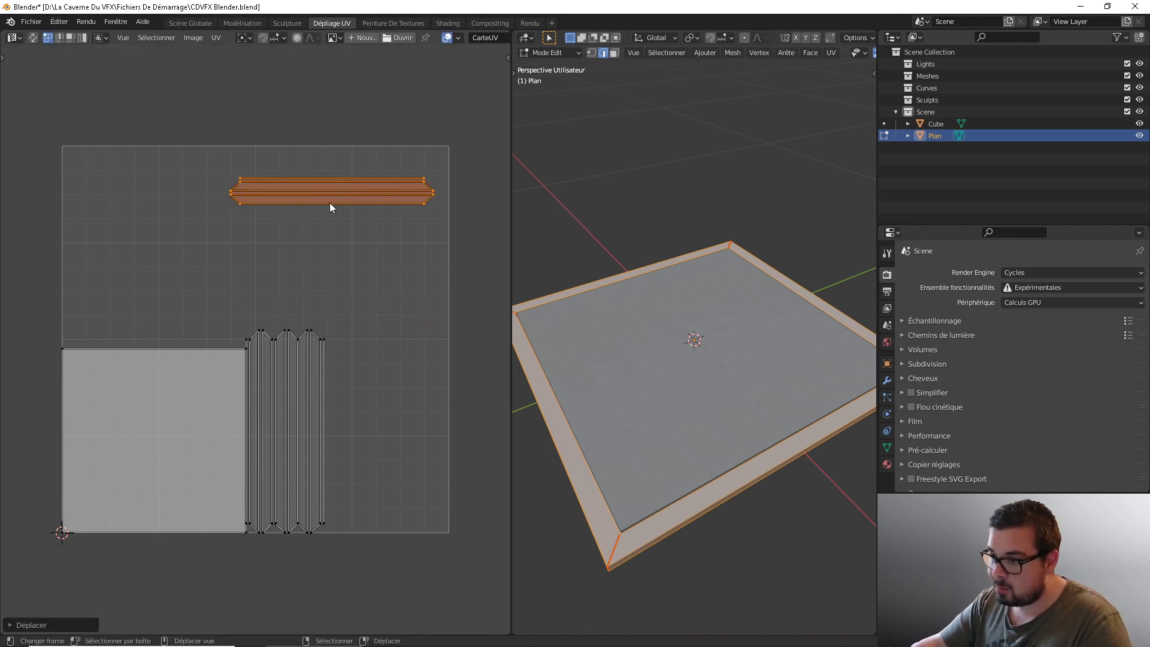
left_click(330, 202)
key("alt+a")
key("l")
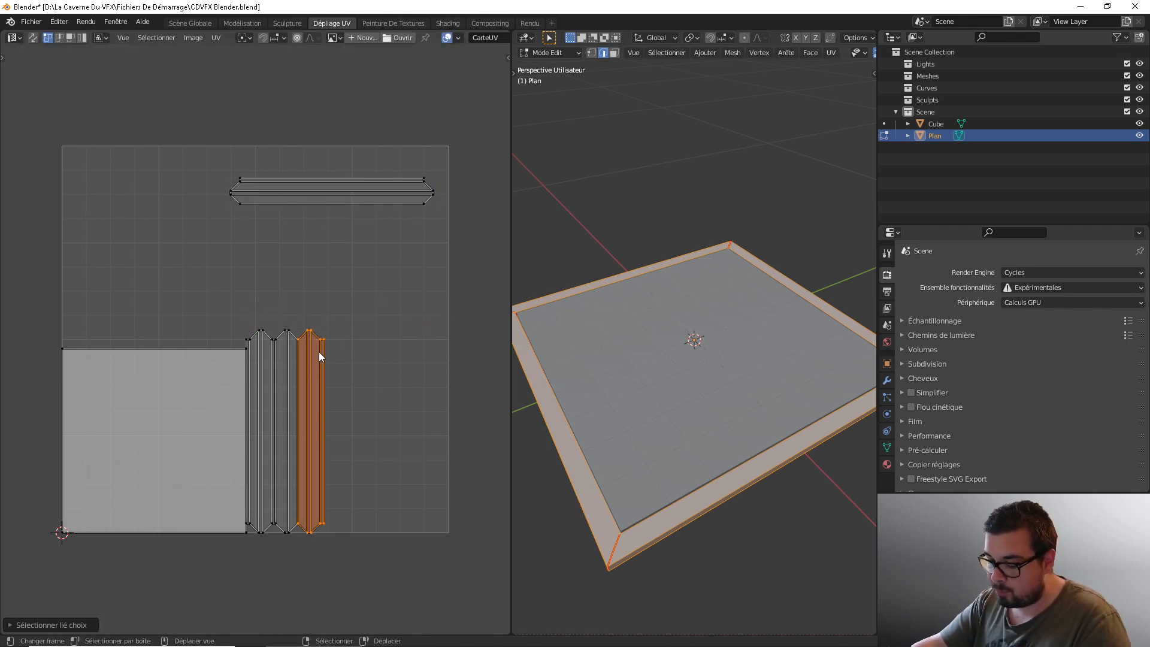
key("g")
left_click(340, 310)
key("alt+a")
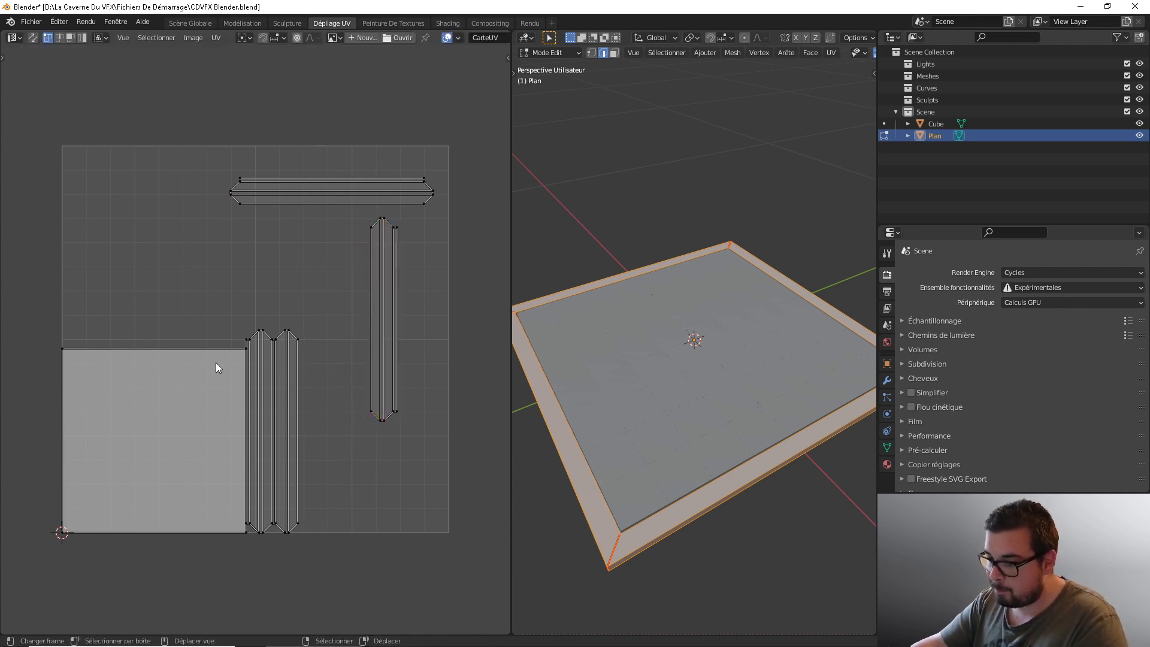
key("l")
key("g")
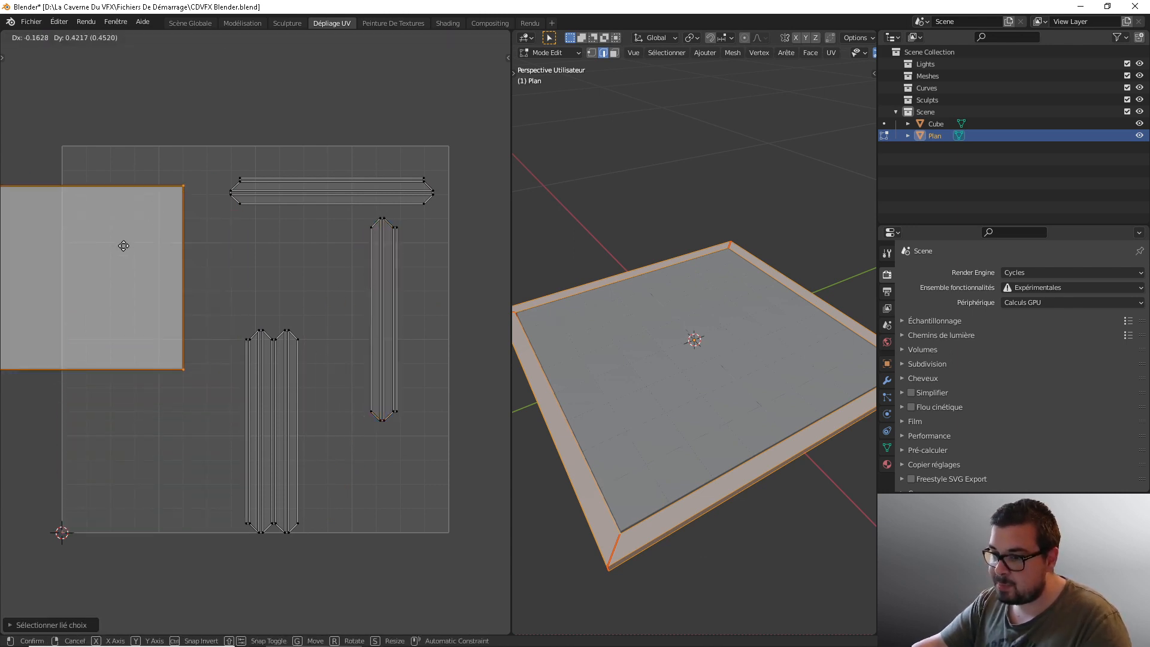
left_click(264, 343)
key("alt+a")
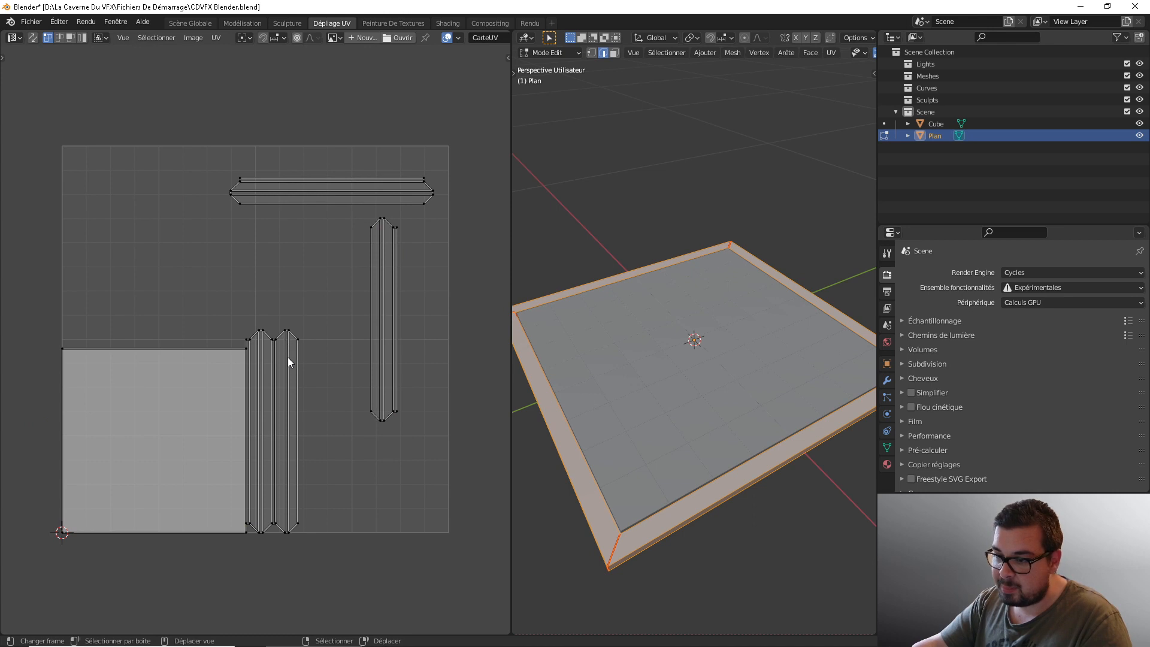
key("l")
key("g")
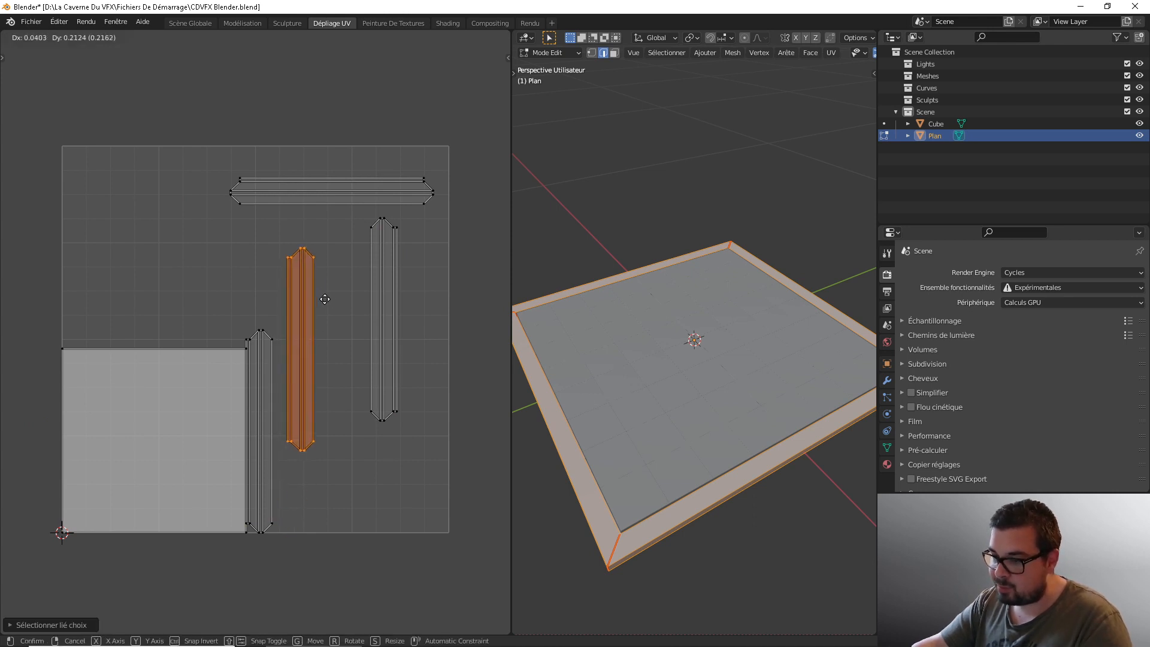
left_click(330, 301)
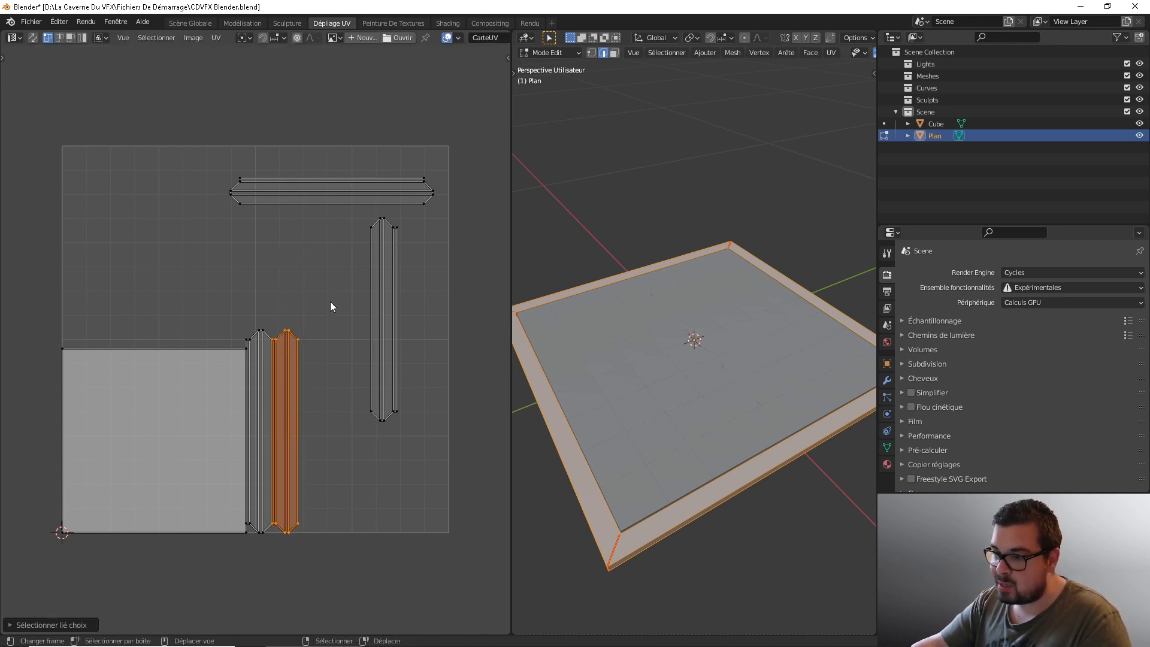
key("alt+a")
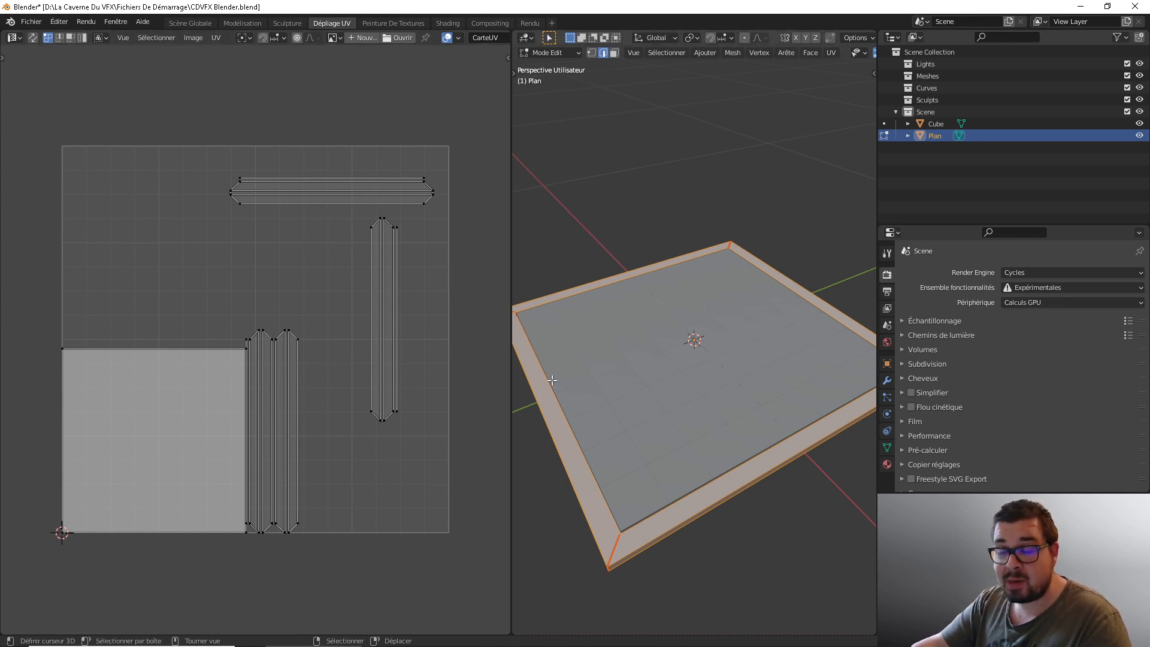
- Select the UV island of the outer of the two vertical strips beside the square floor island
key("Tab")
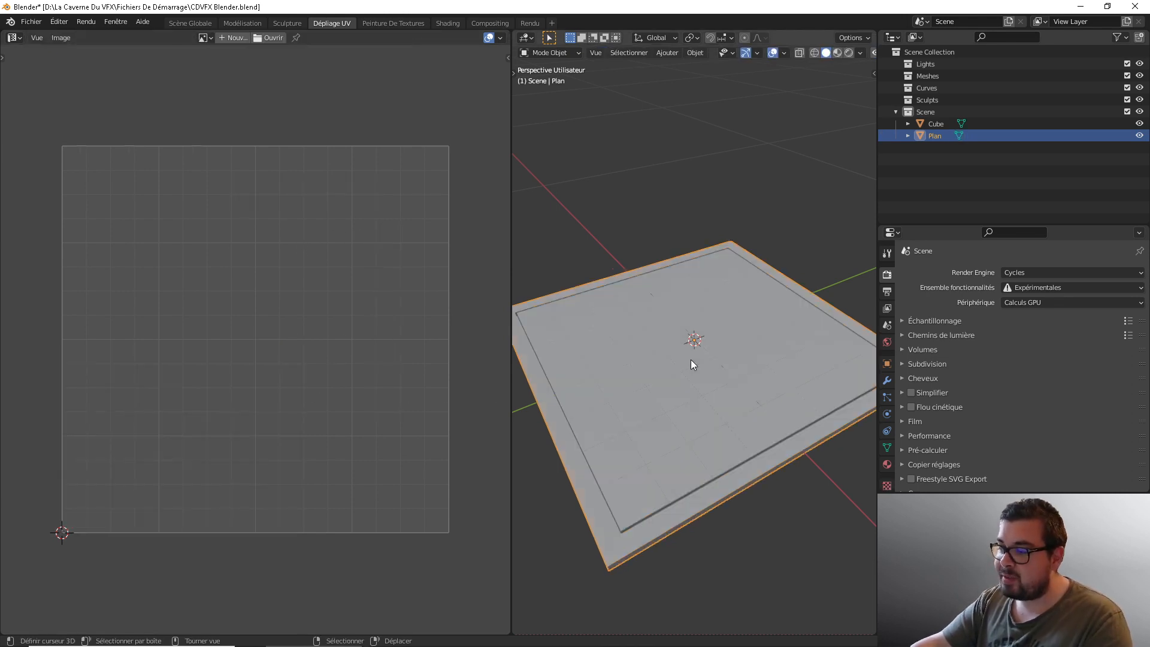
key("Tab")
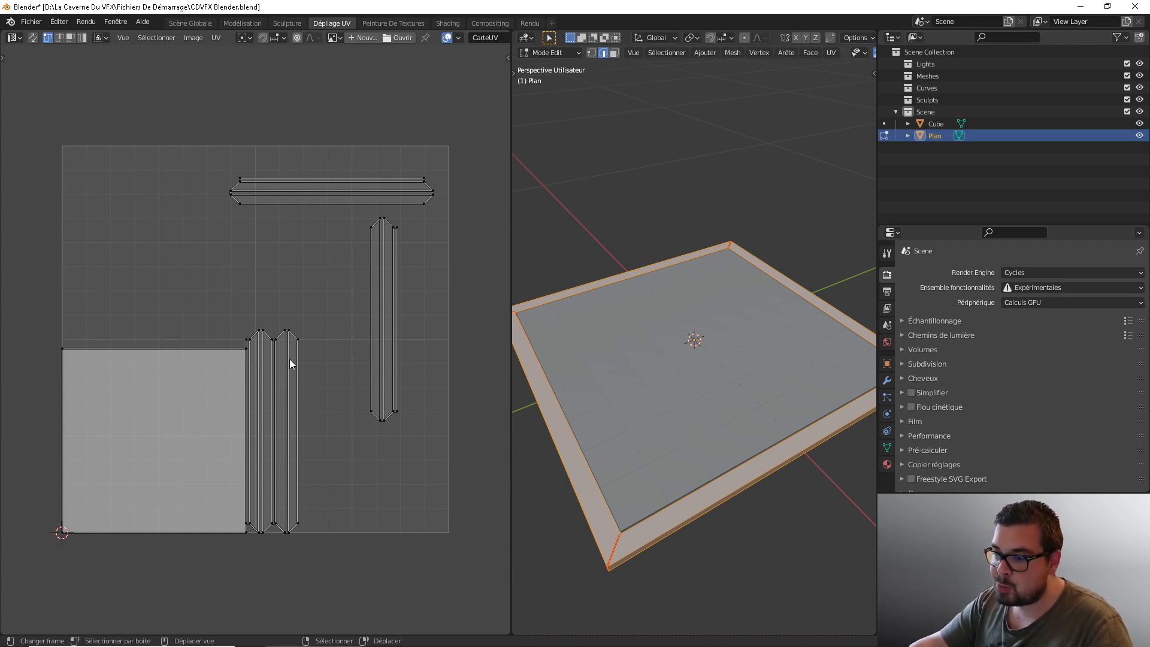
key("l")
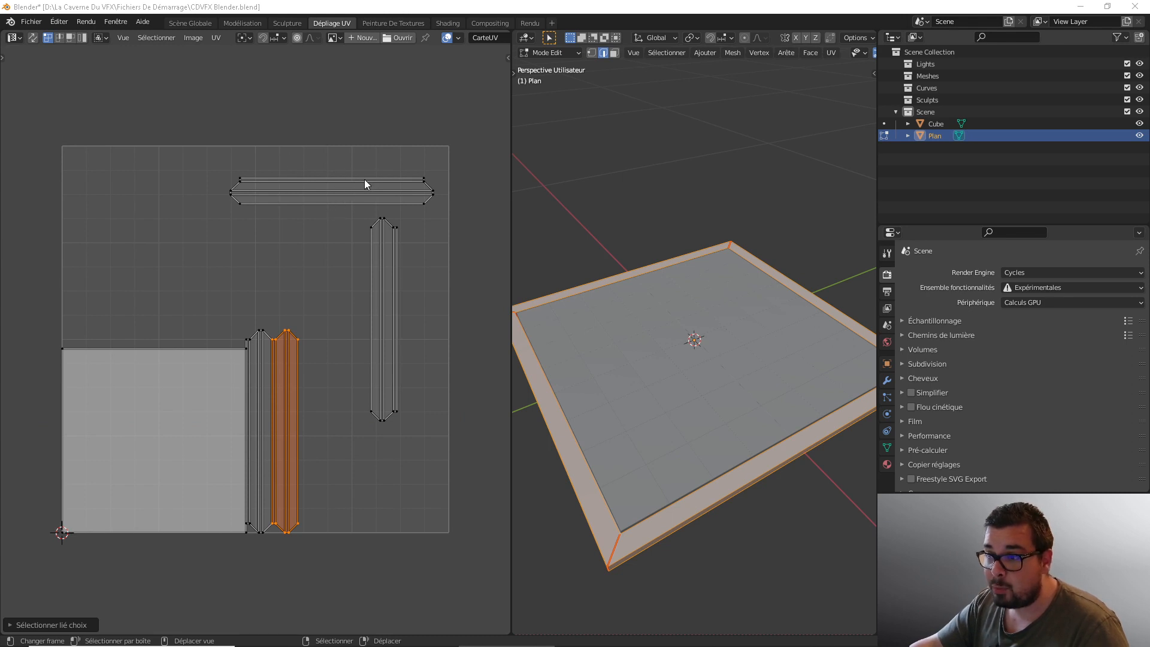
scroll(315, 211, "down", 2)
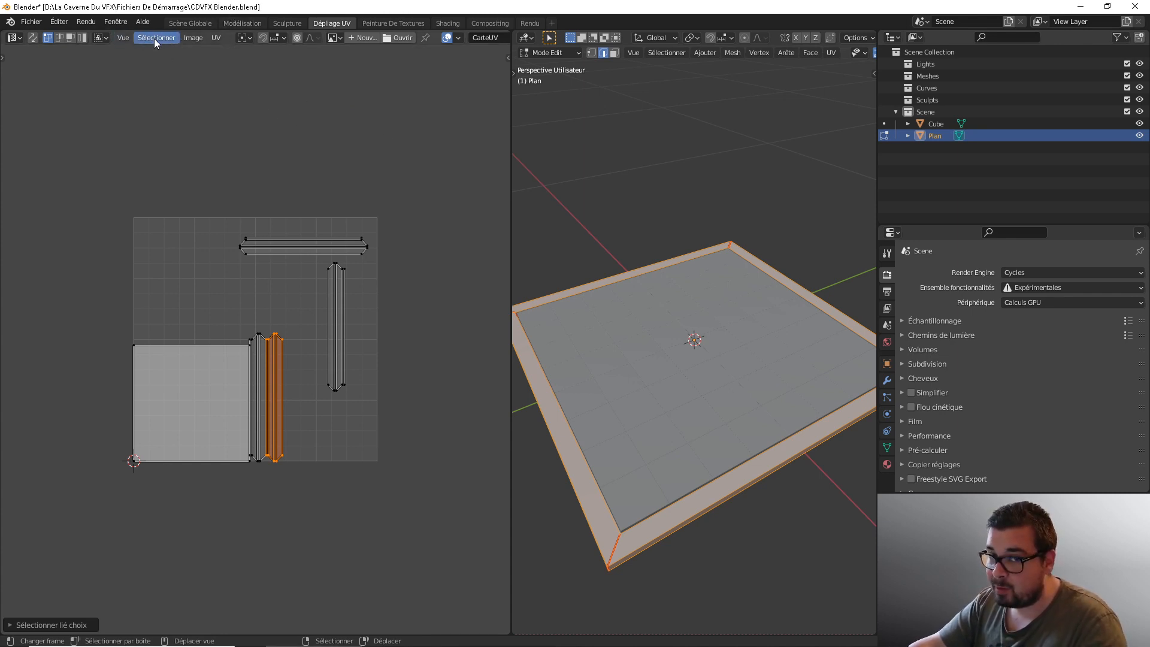
- Search the add-ons in the preferences for "text" to check that TexTools is enabled, and close the preferences
left_click(86, 21)
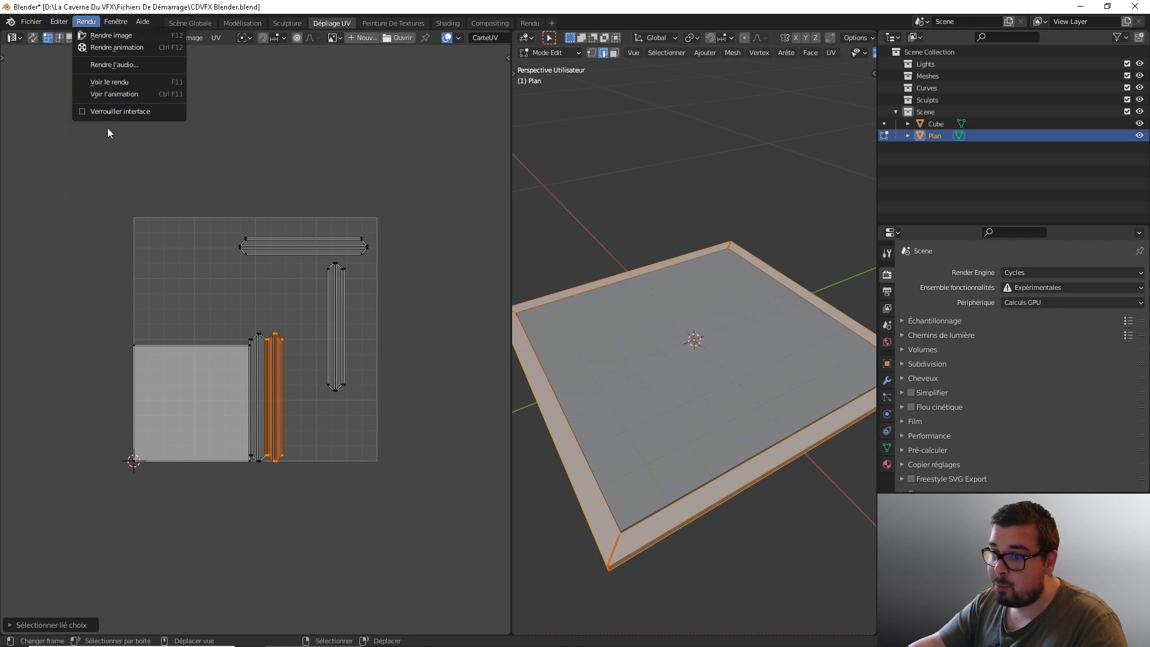
left_click(59, 21)
left_click(81, 193)
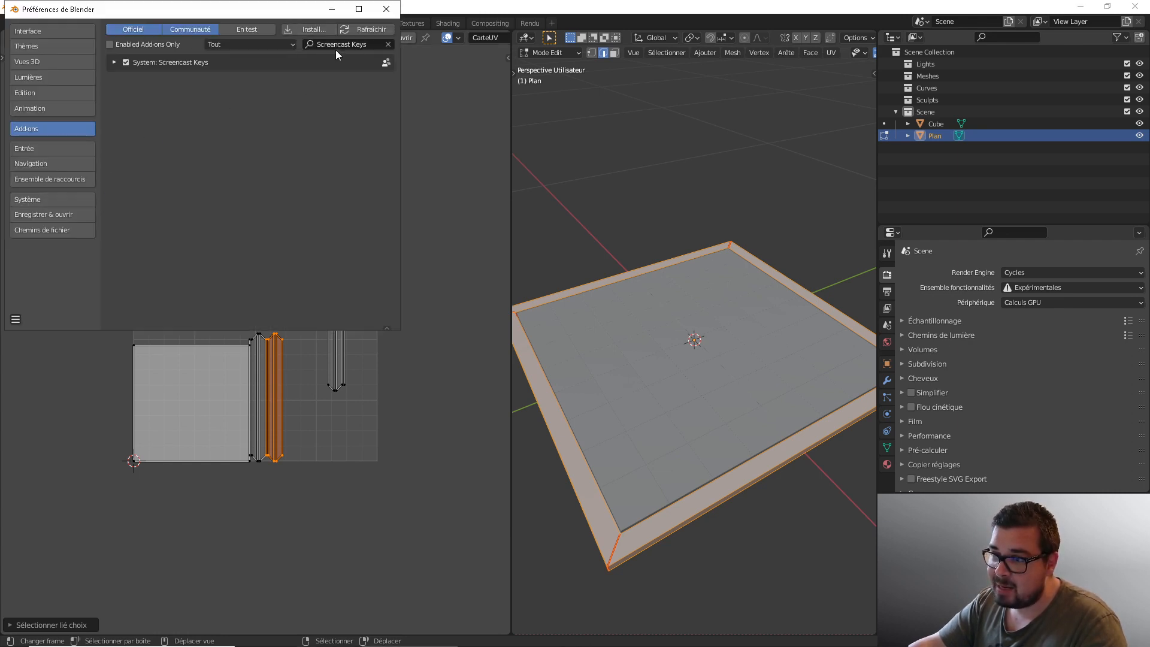
left_click(387, 44)
left_click(365, 44)
type("te")
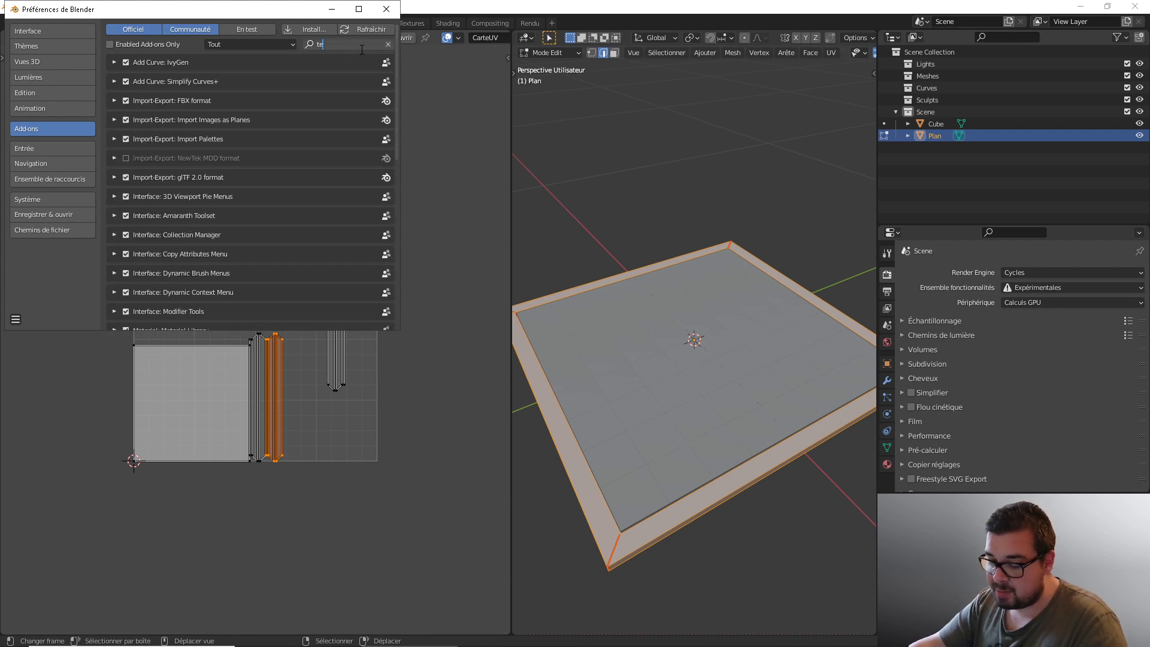
type("xt")
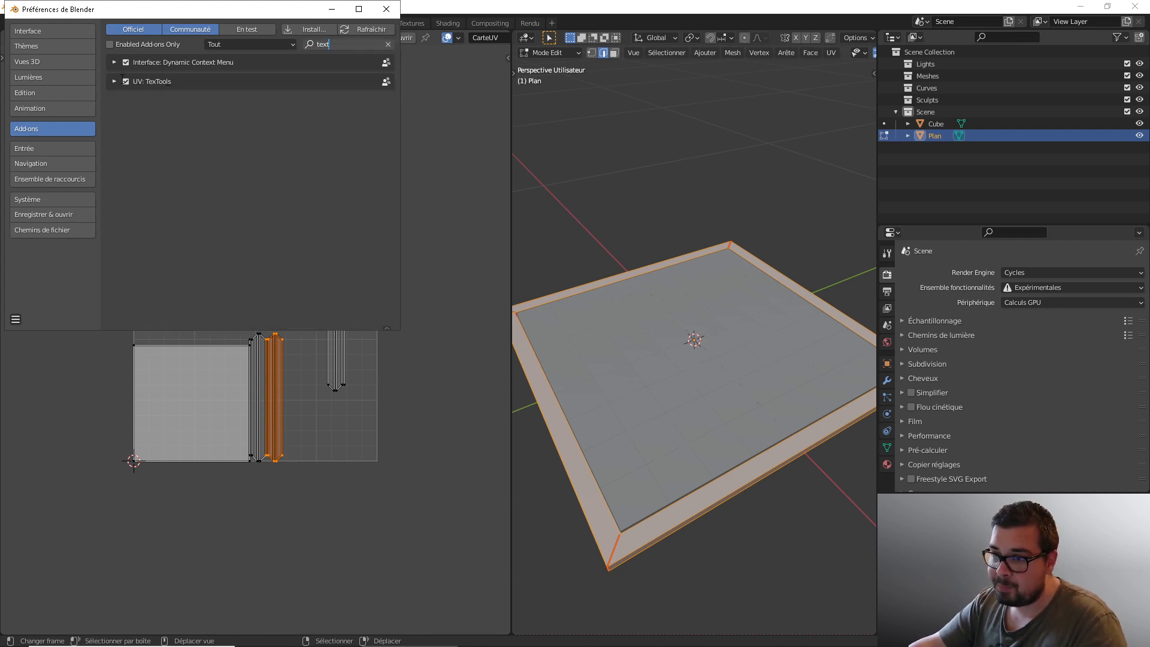
left_click(387, 9)
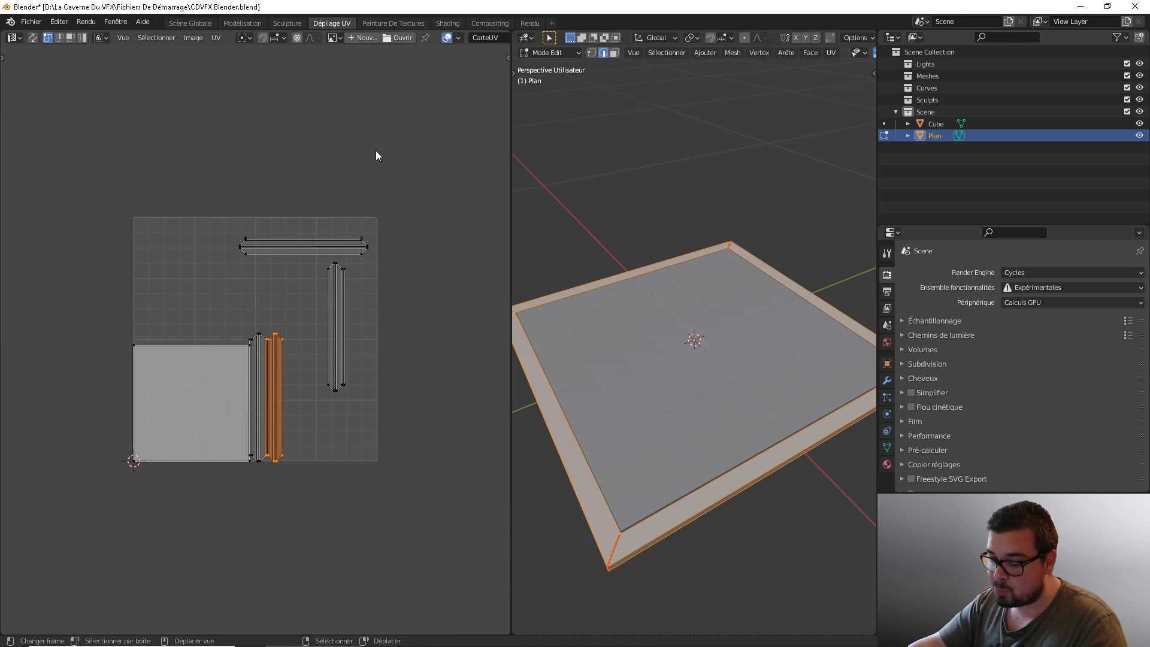
- Apply the TexTools checker map to the Plan frame and switch it to the coloured grid with lettered cells
key("n")
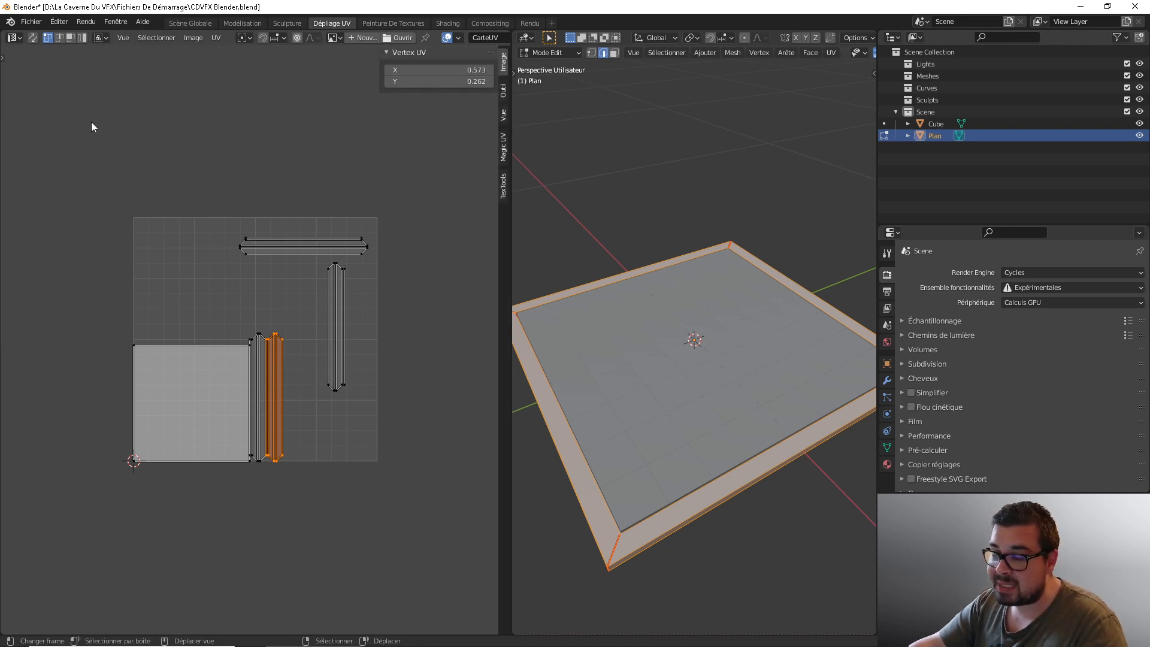
left_click(503, 186)
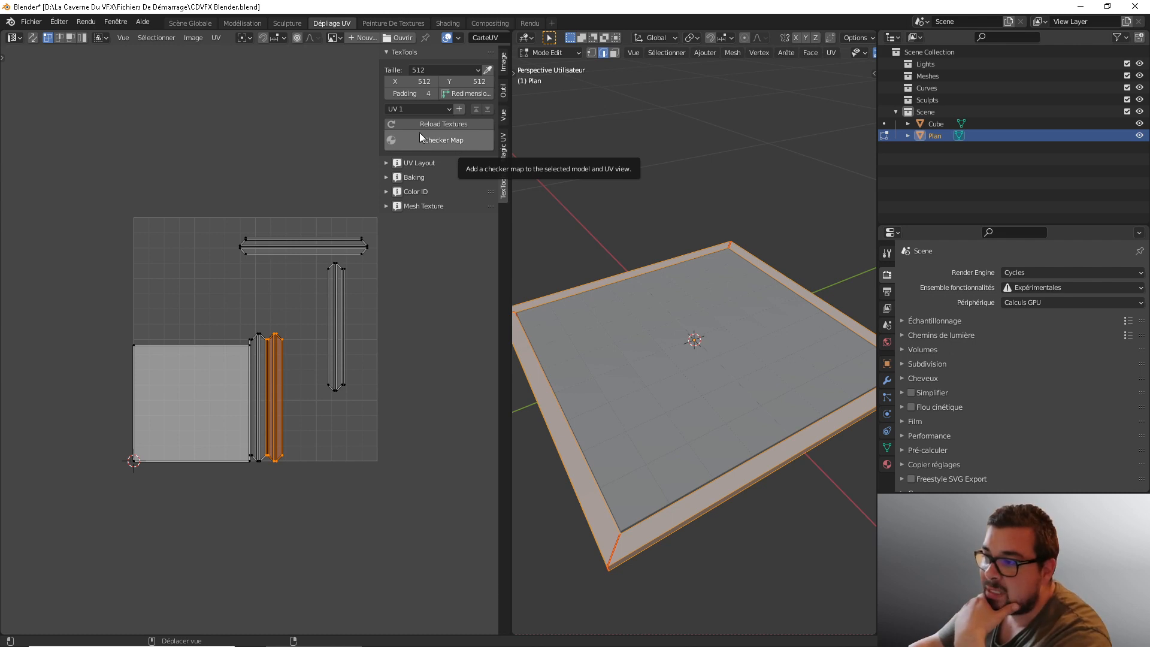
left_click(443, 139)
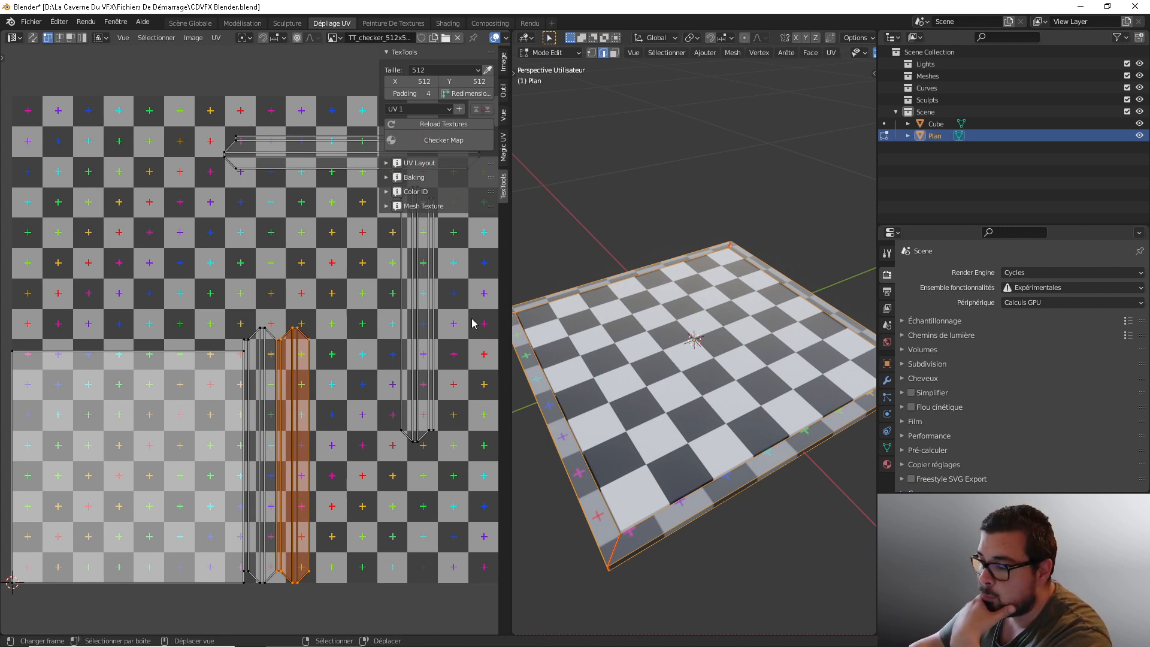
left_click(445, 142)
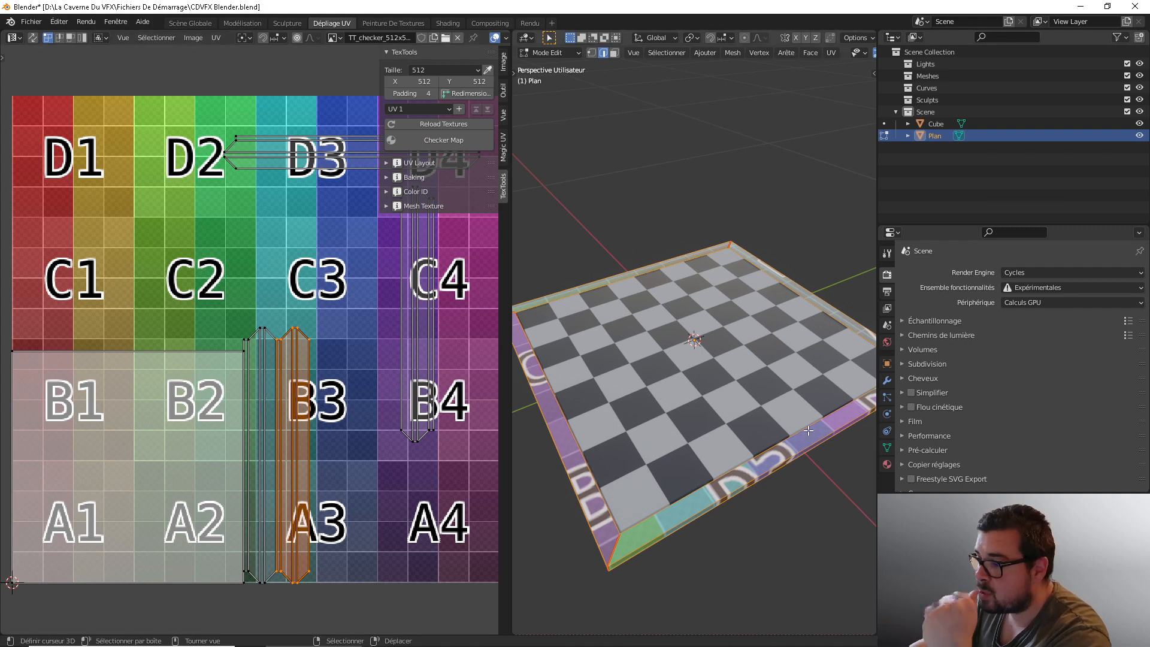
- Isolate the Plan frame in a top orthographic view and rotate its square floor UV island by 90°
key("KP_Divide")
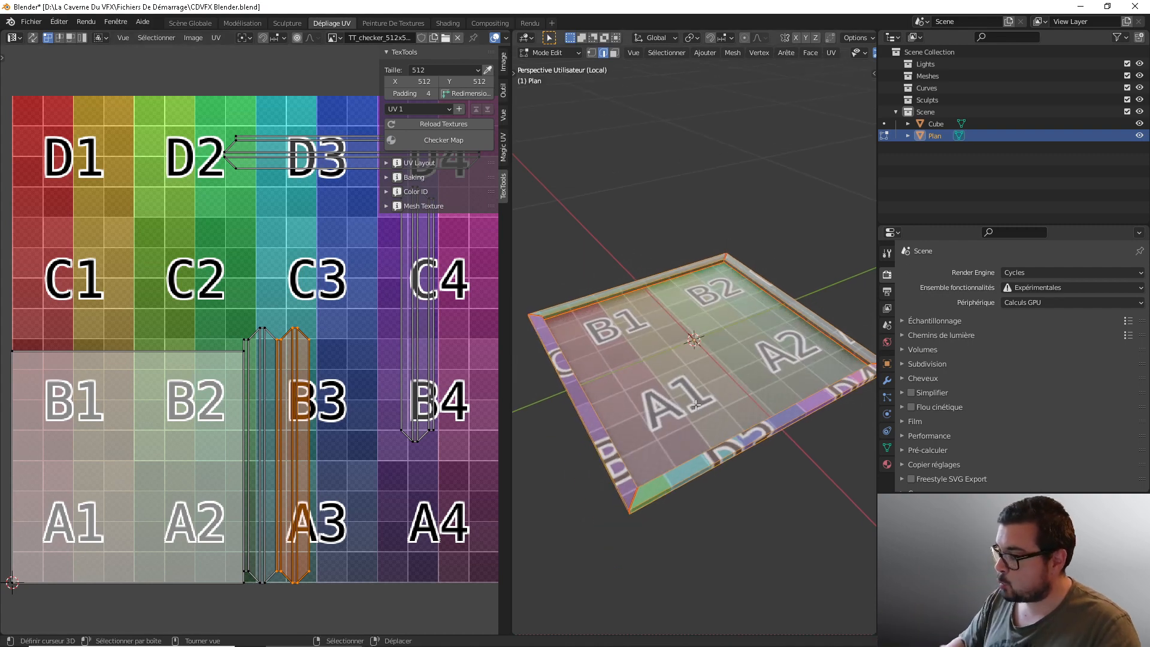
key("KP_7")
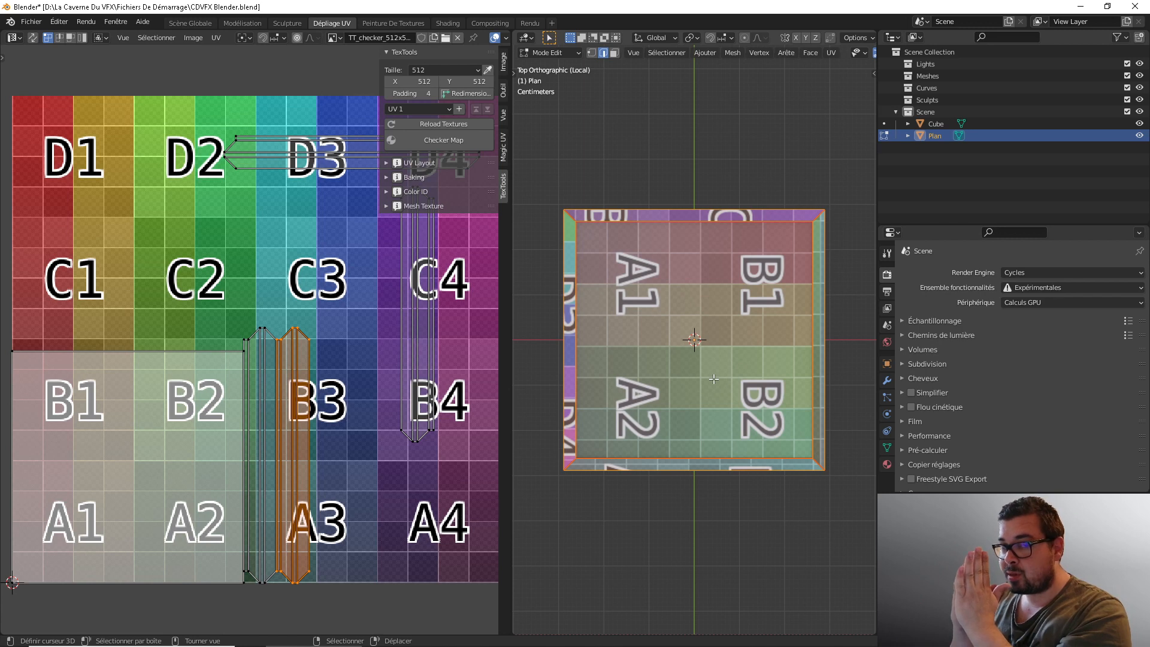
left_click(212, 375)
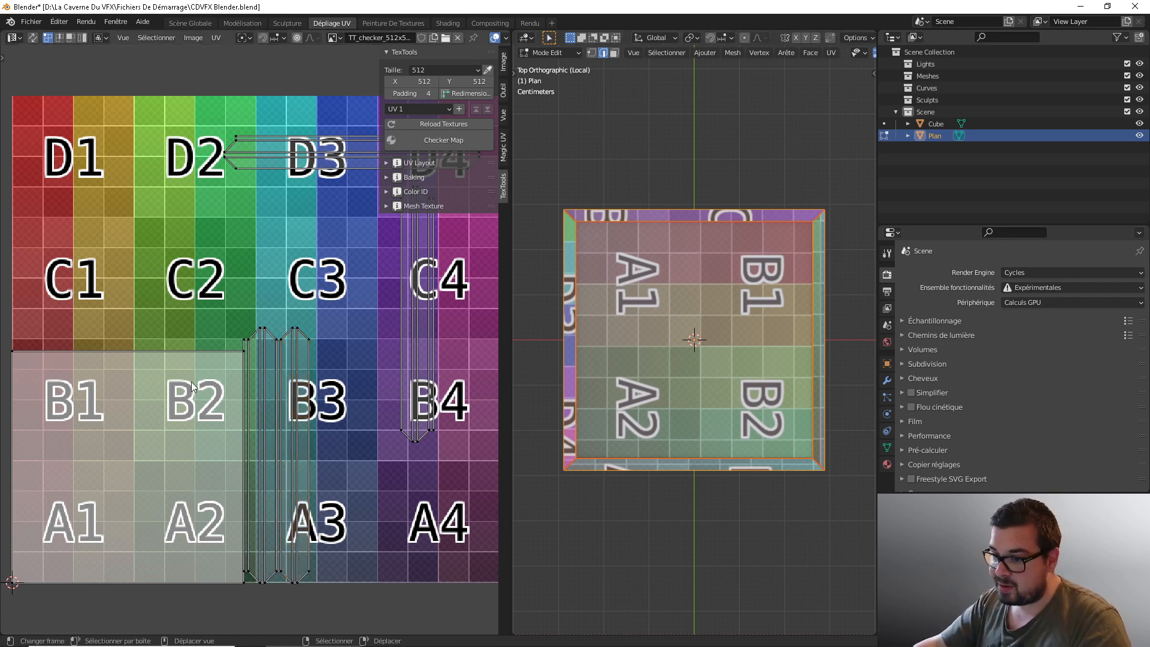
key("l")
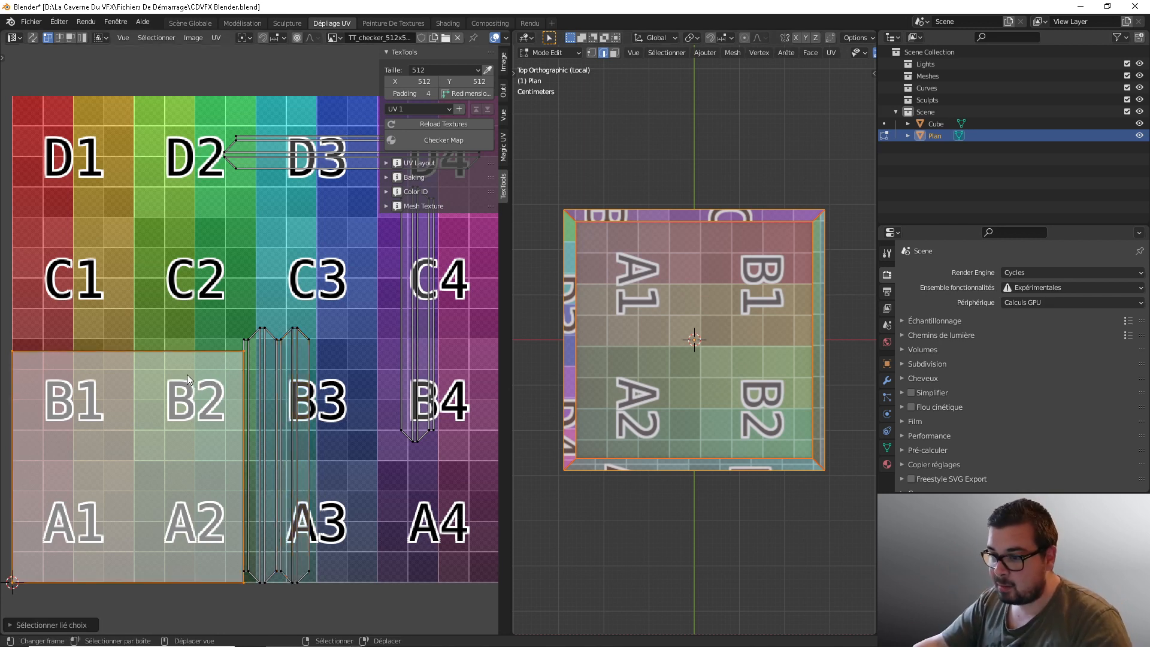
key("r")
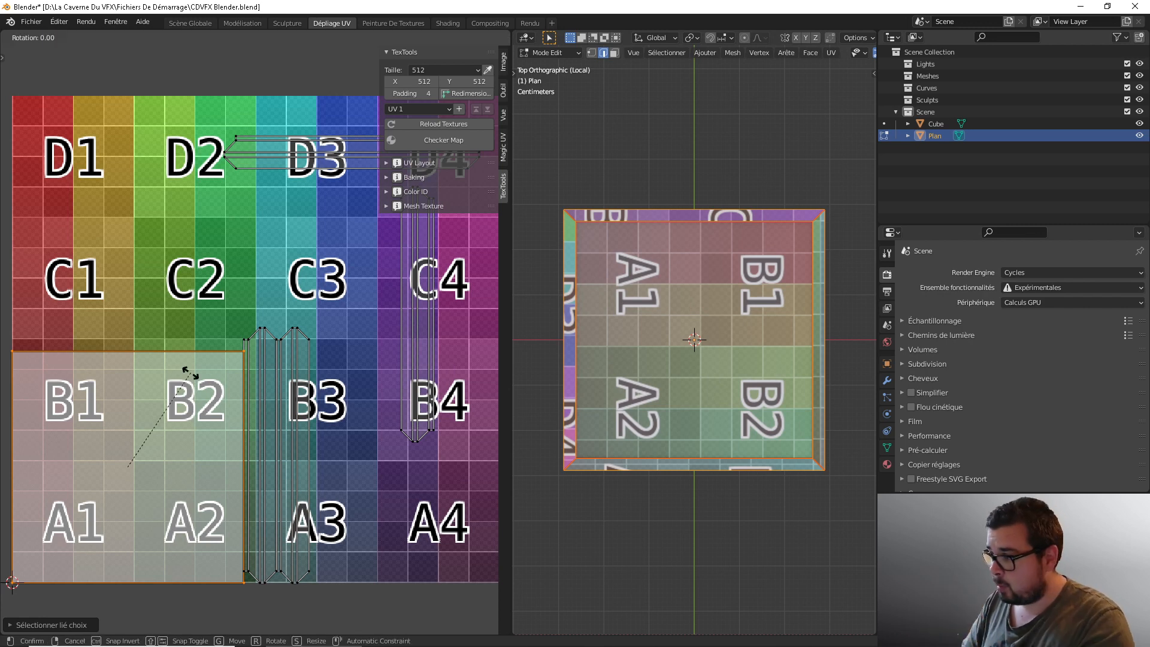
type("90")
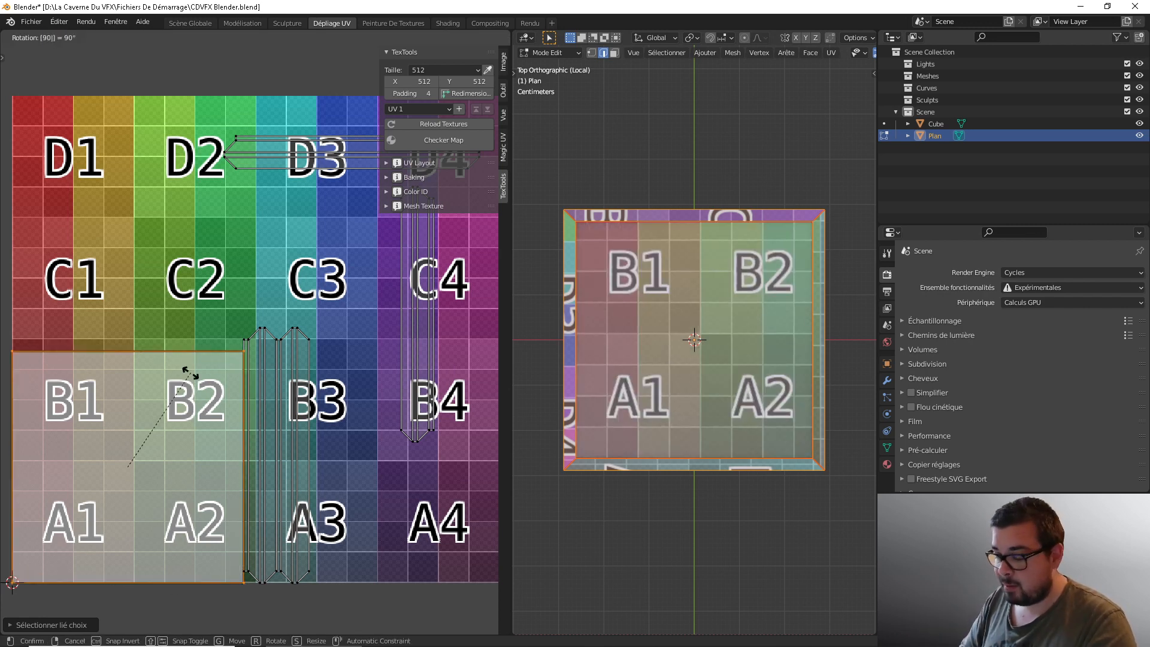
key("Return")
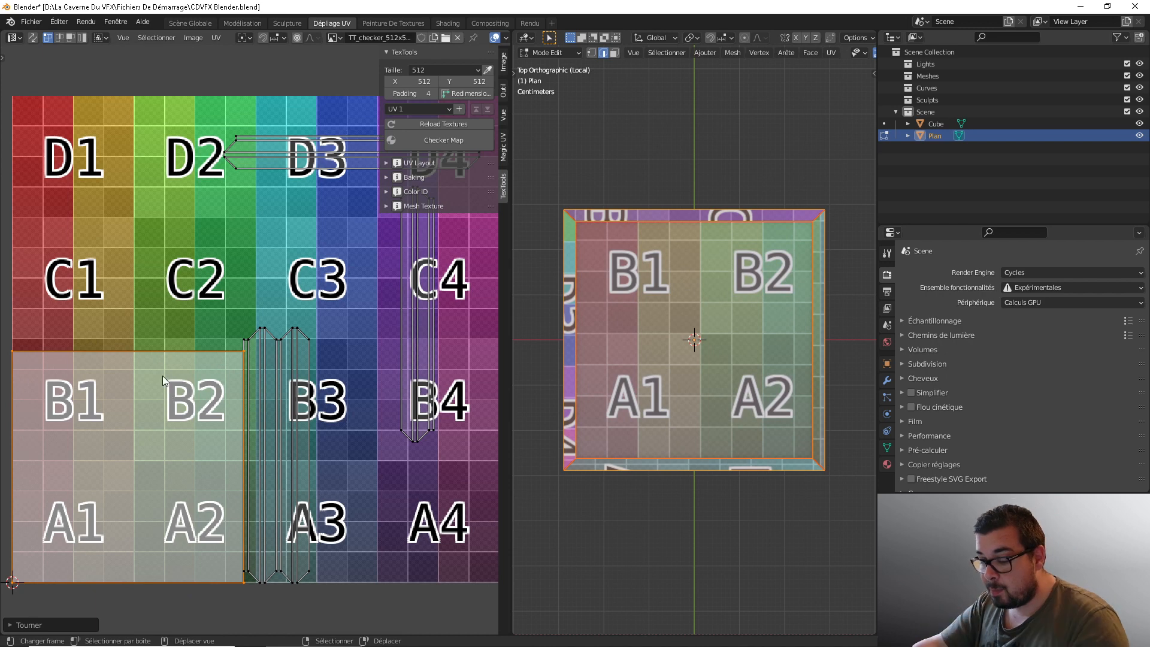
- Move the UV island of the vertical strip adjoining the floor island up over the red columns at cells D1 and C1
left_click(182, 364)
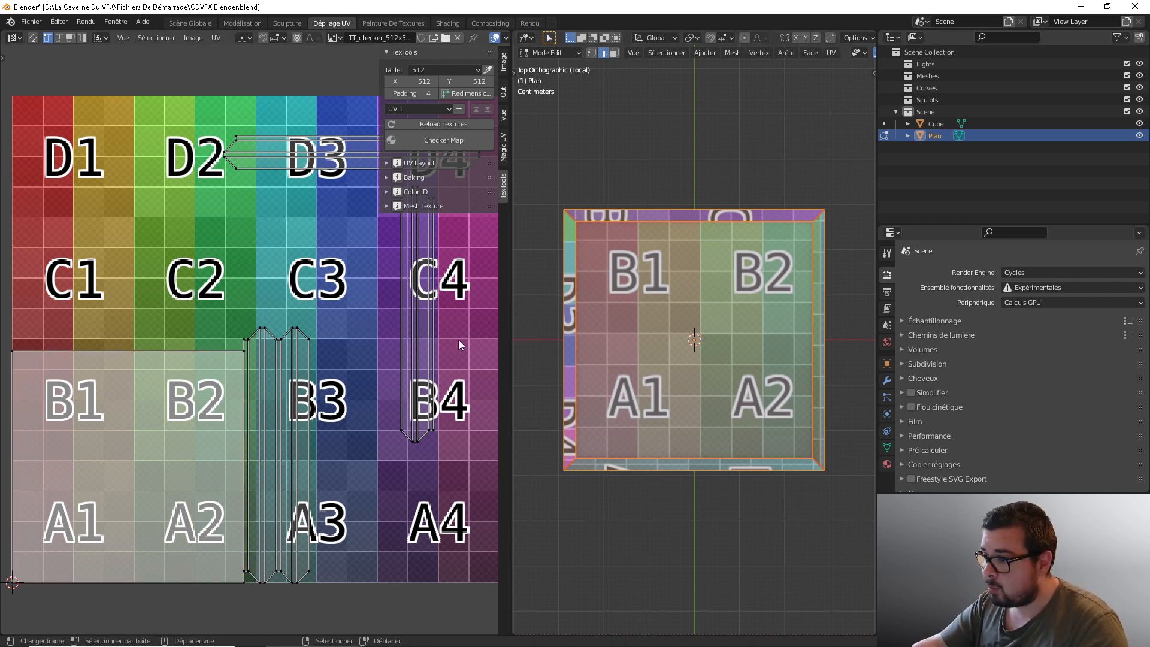
key("l")
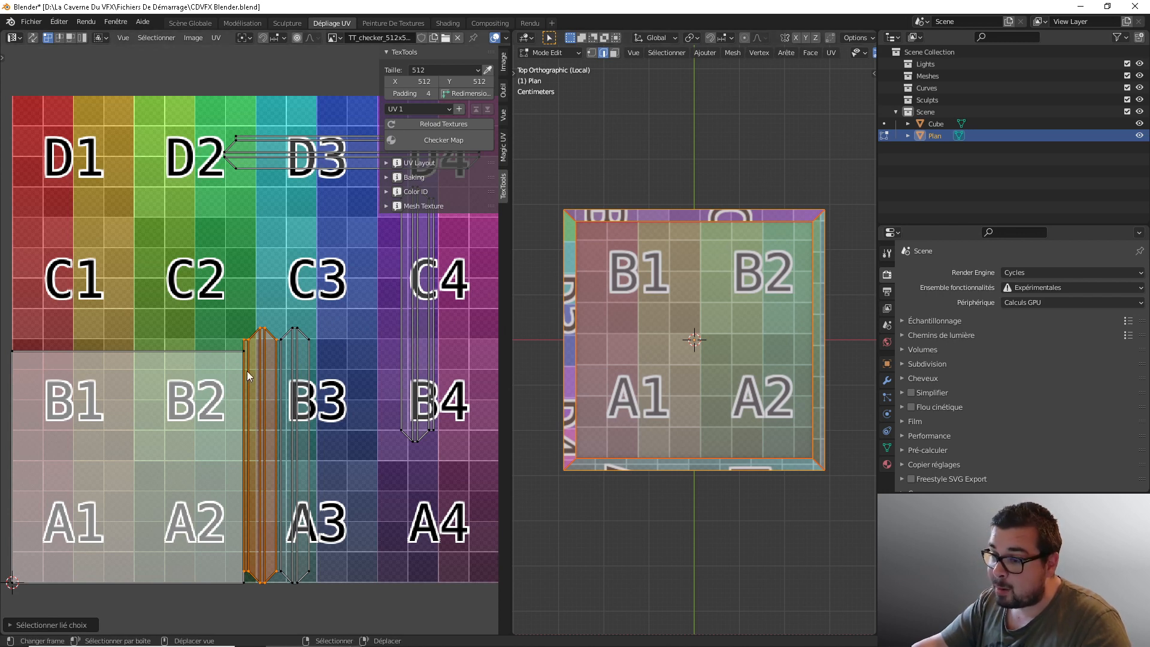
key("g")
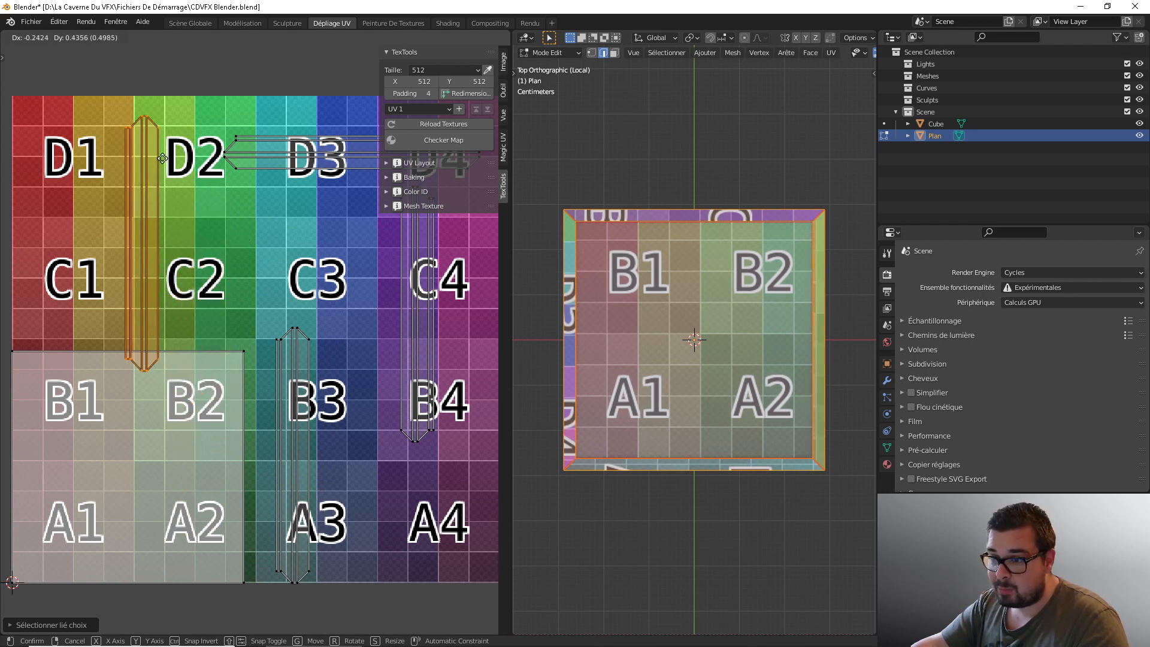
left_click(80, 132)
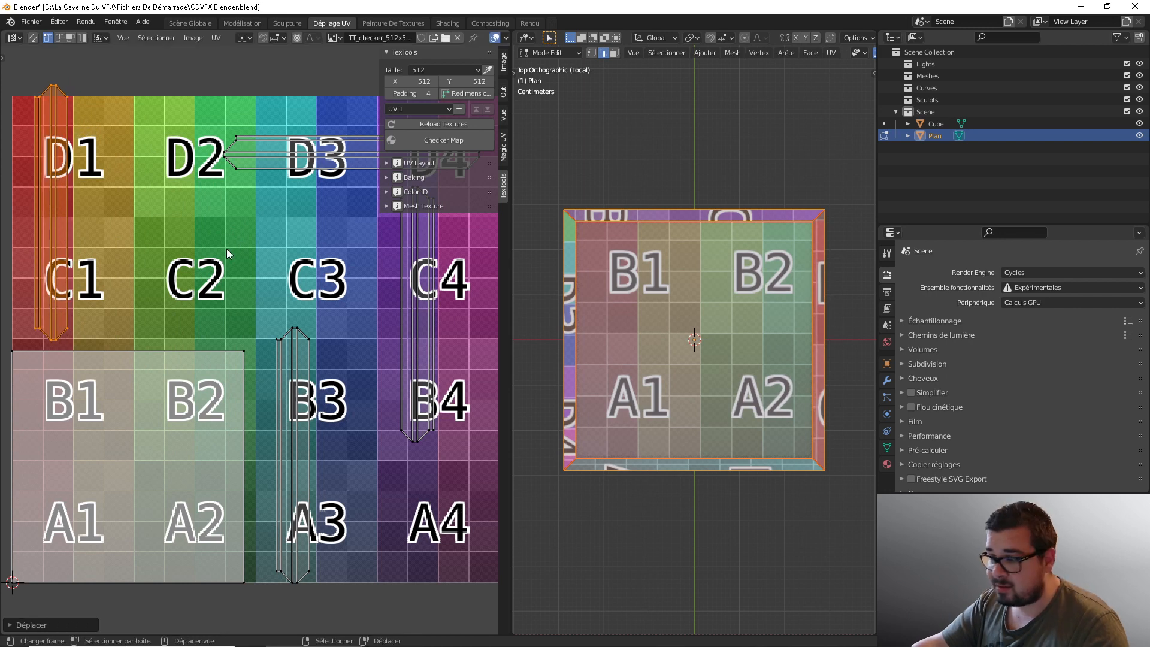
- Shift the horizontal strip's UV island slightly to the left along cells D2 and D3
left_click(316, 188)
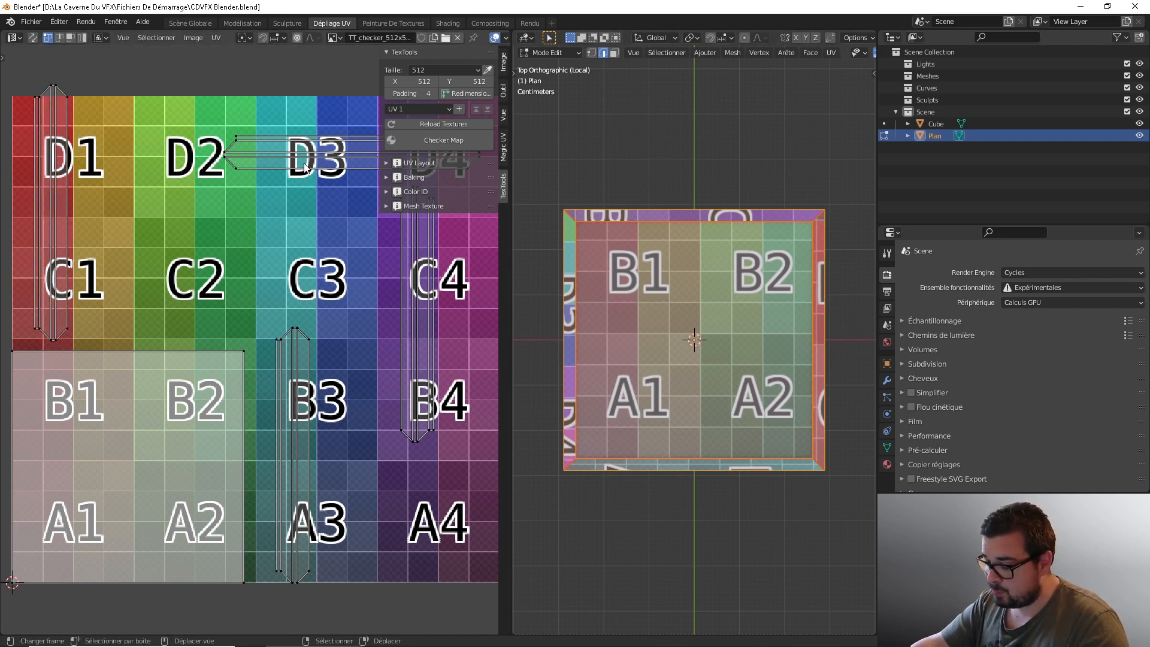
key("l")
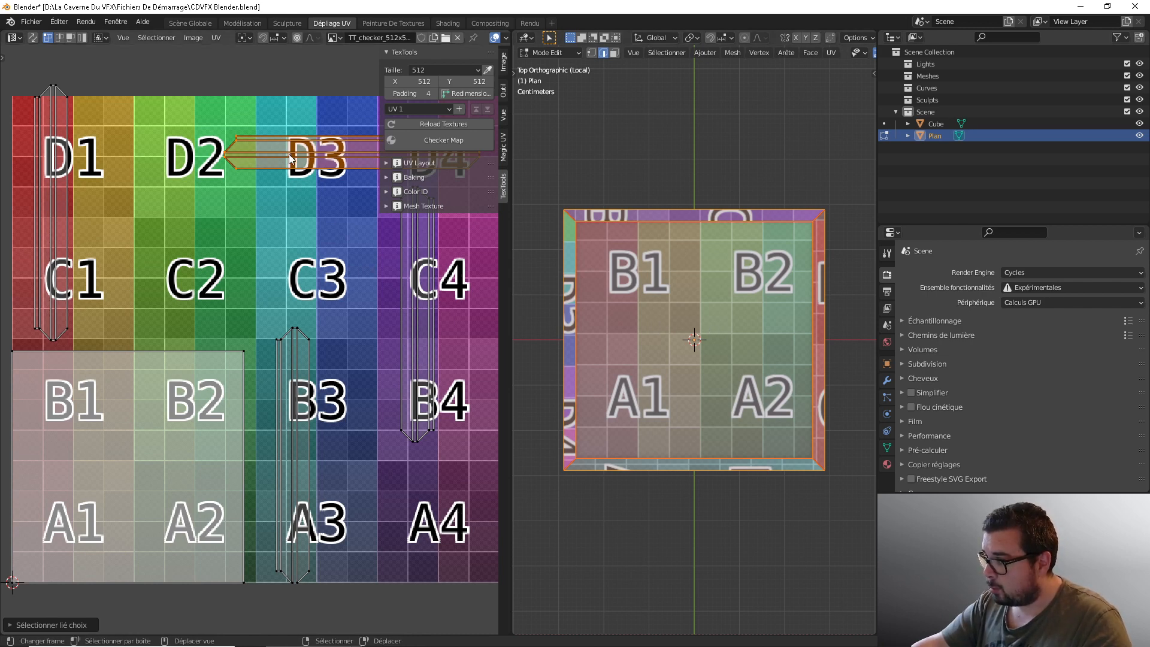
key("g")
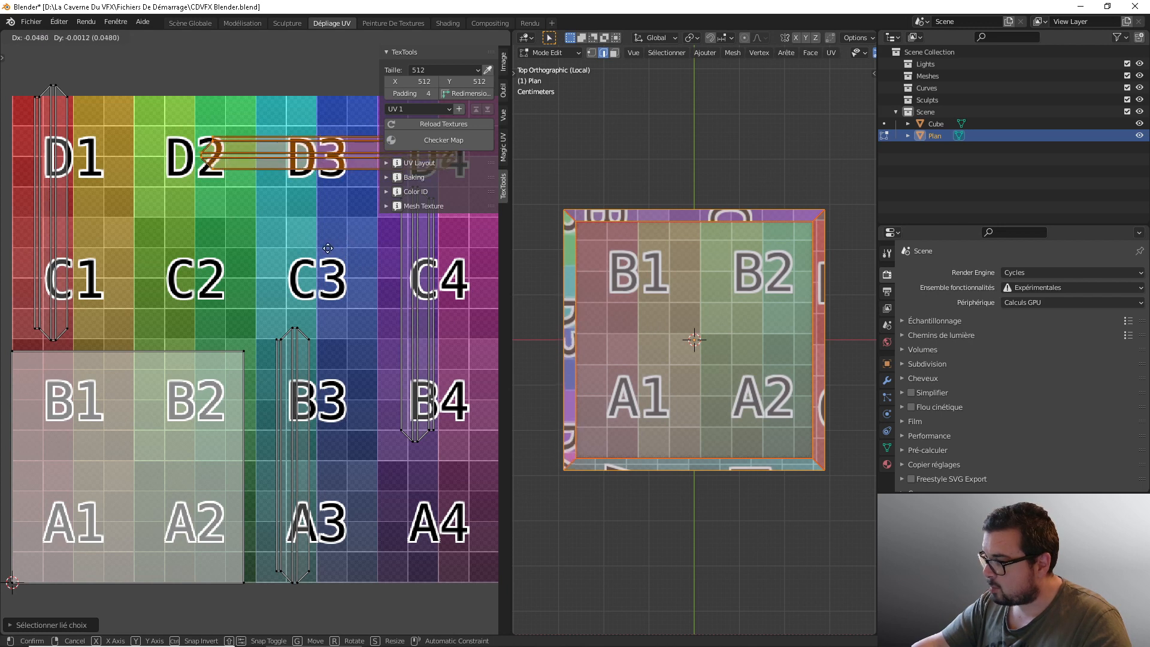
left_click(314, 229)
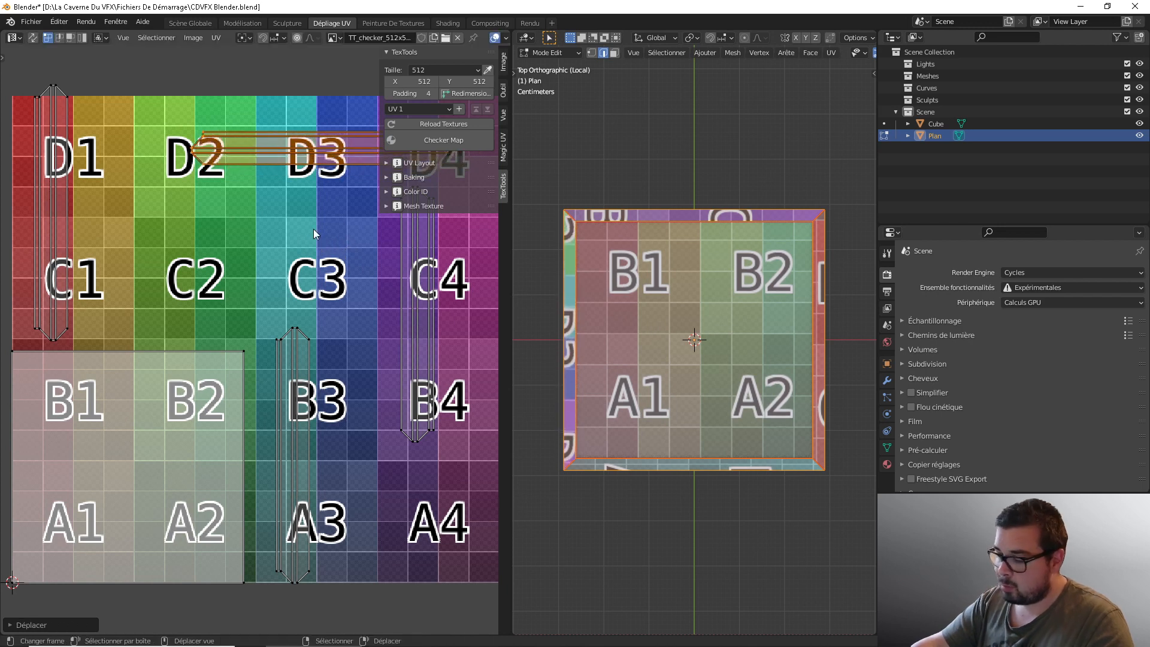
type("r90")
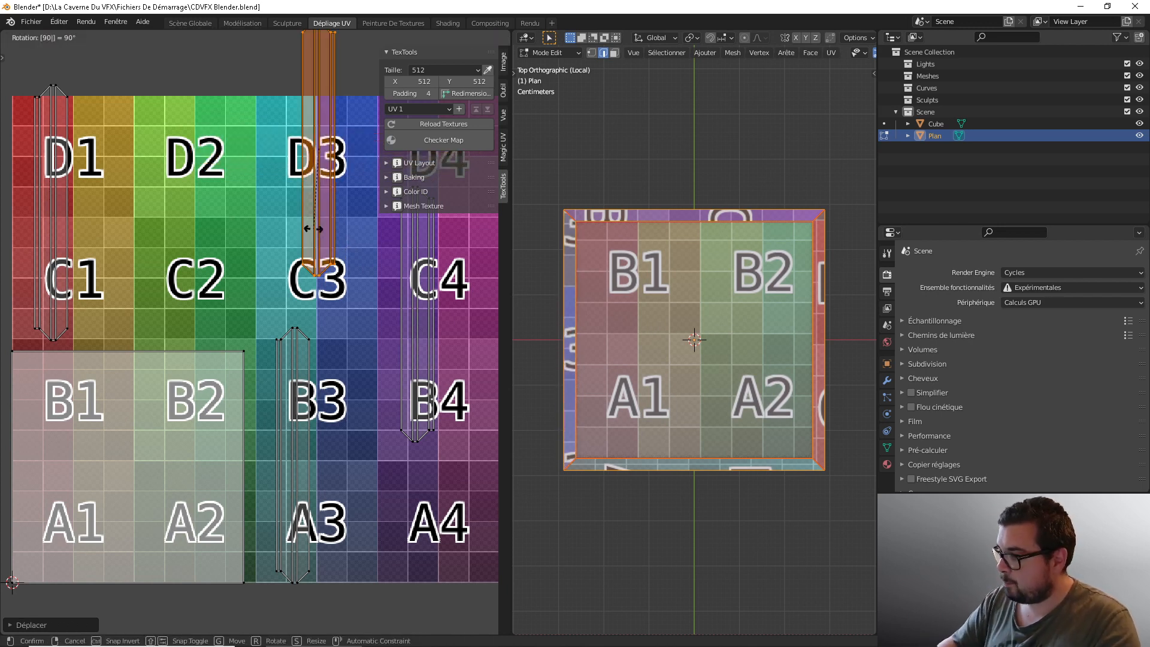
key("BackSpace")
key("BackSpace")
left_click(313, 229)
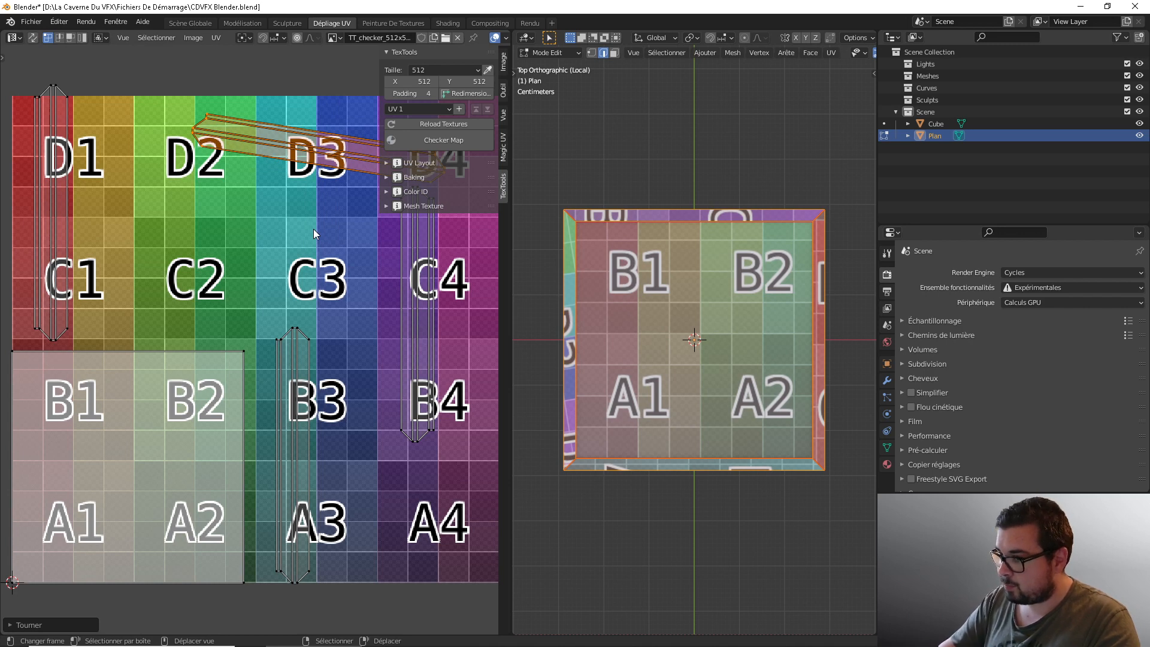
key("ctrl+z")
- Rotate the horizontal strip's UV island by 90° and place it over the yellow columns beside the strip at D1 and C1
type("r")
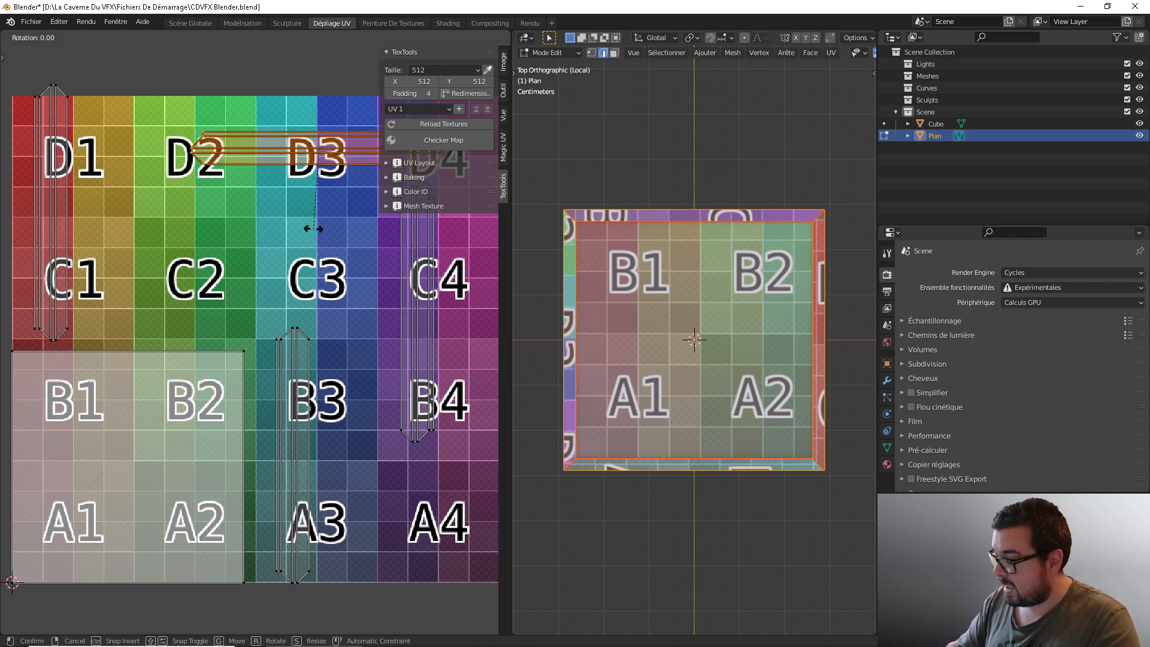
type("90")
left_click(314, 229)
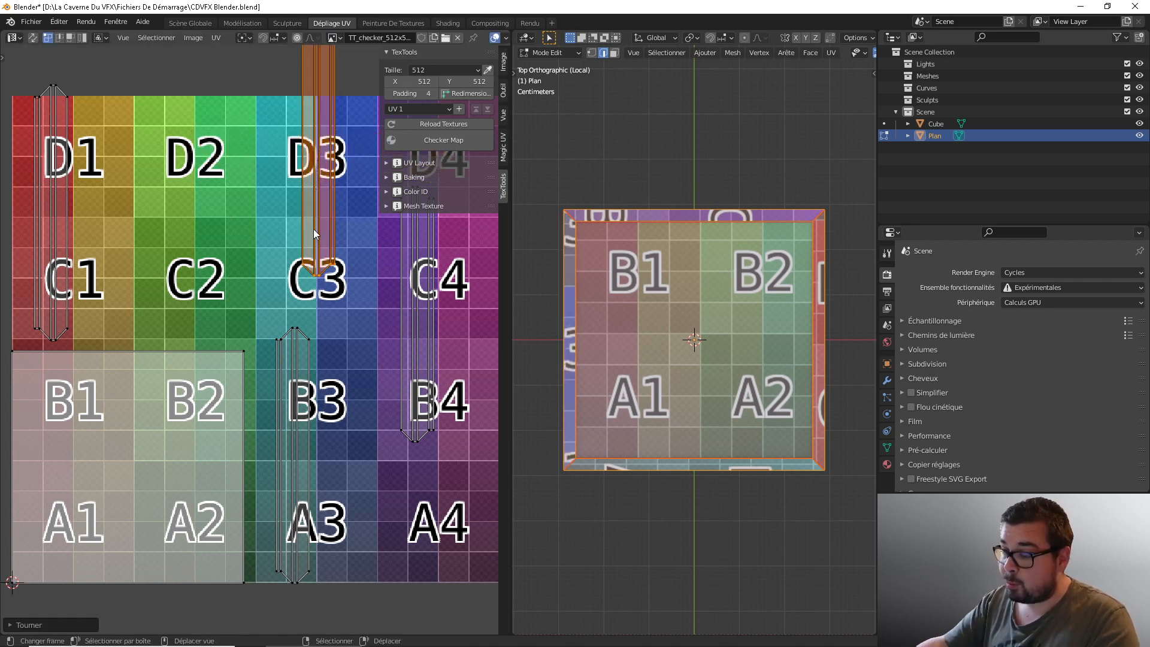
key("g")
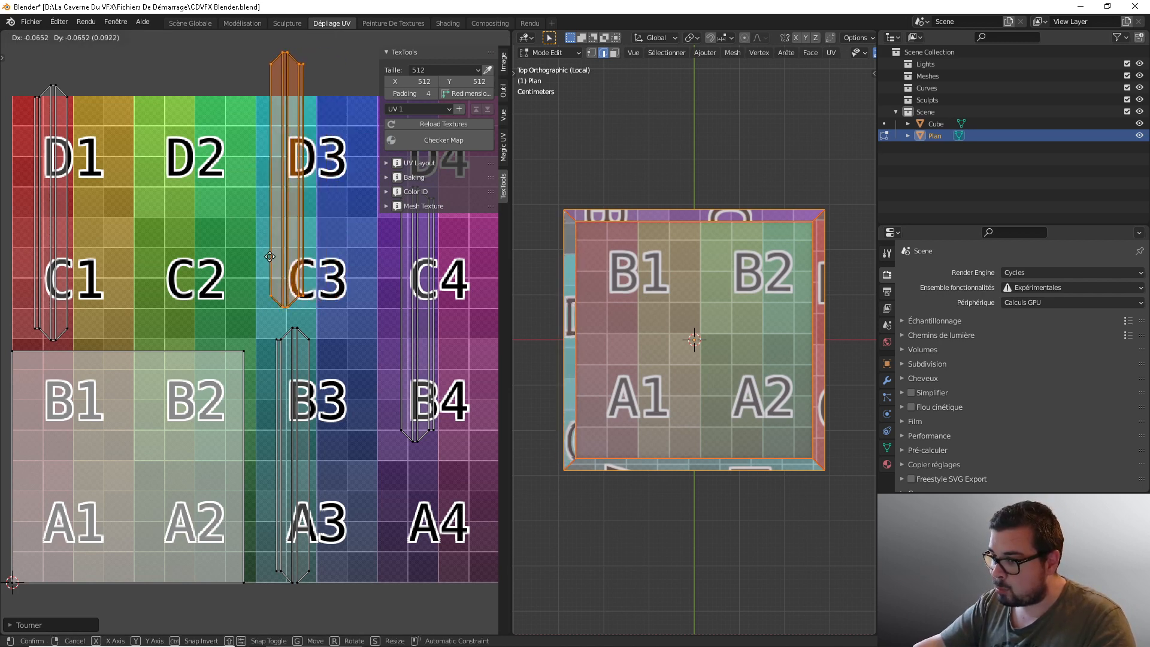
left_click(93, 295)
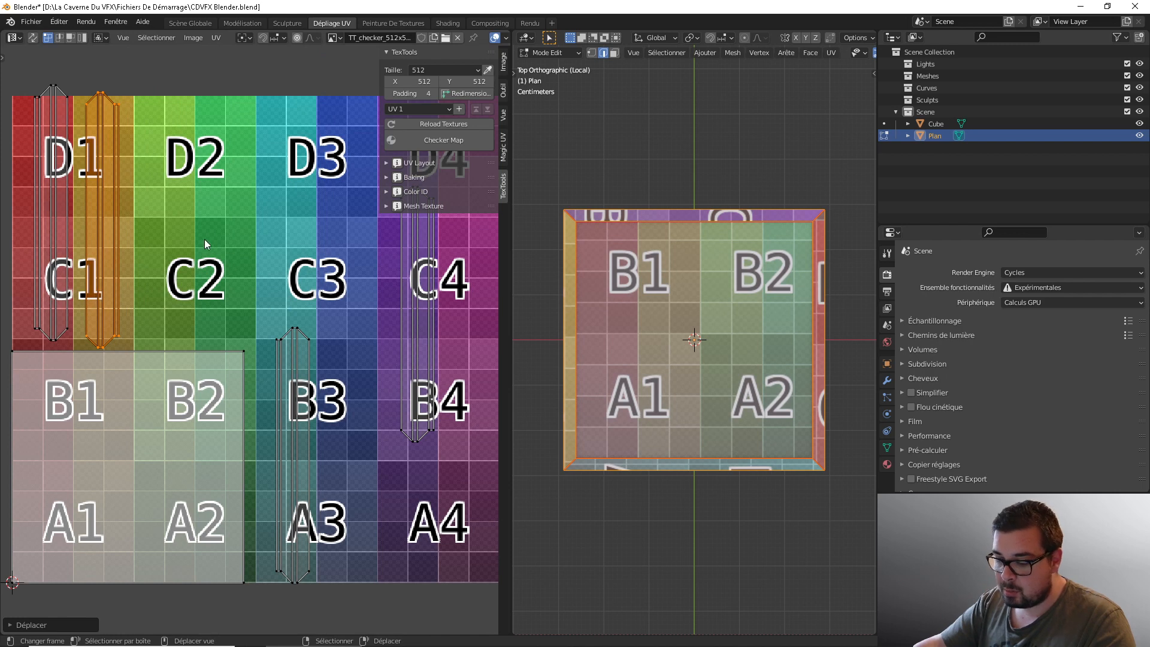
- Move the UV island of the vertical strip at C4 and B4 over to cells D3 and C3 and rotate it by 90°
key("l")
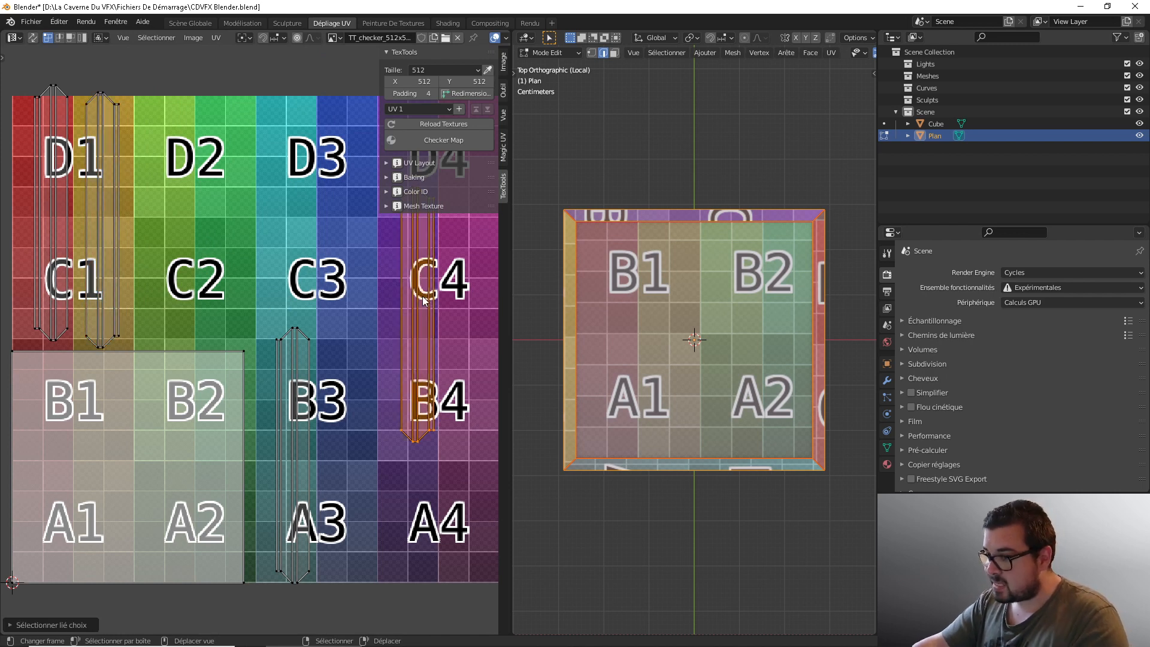
key("g")
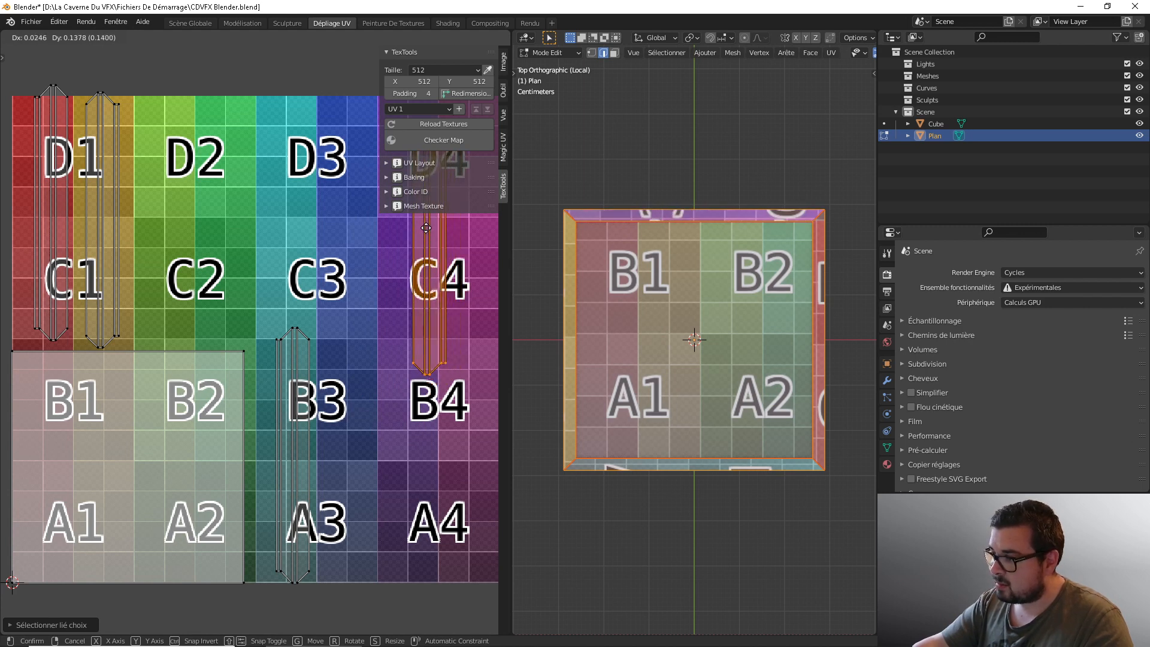
left_click(345, 217)
type("r")
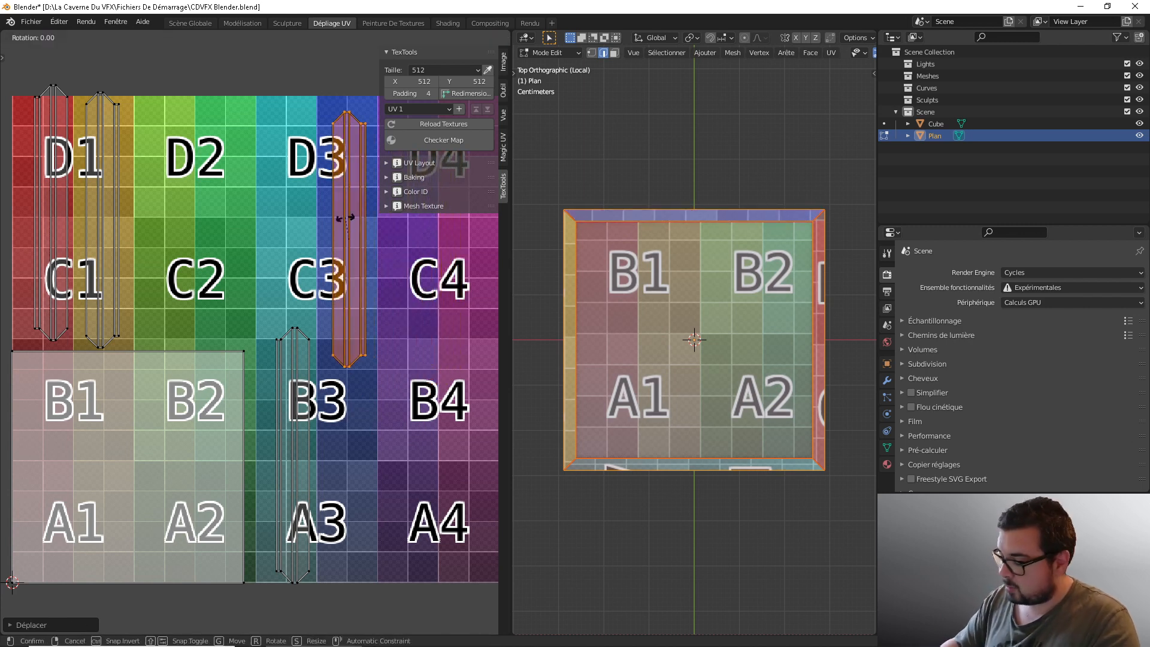
type("90")
key("Return")
- Rotate that same strip island by a further 180° and place it horizontally along the D row, starting at cell D2
key("g")
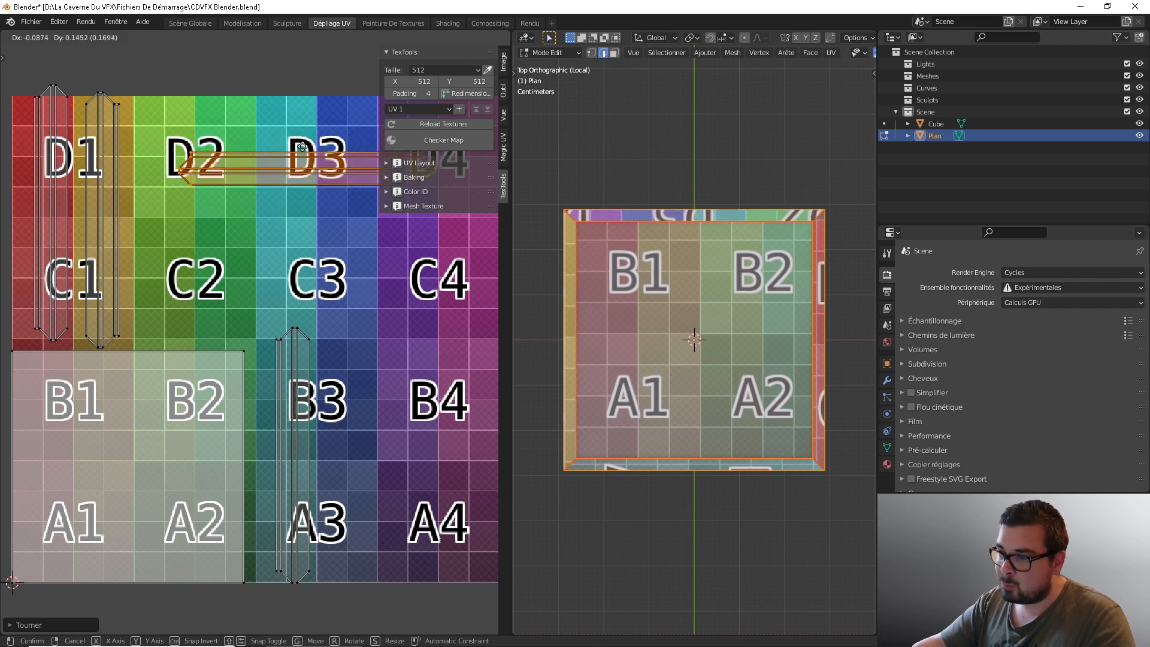
key("Return")
type("r18")
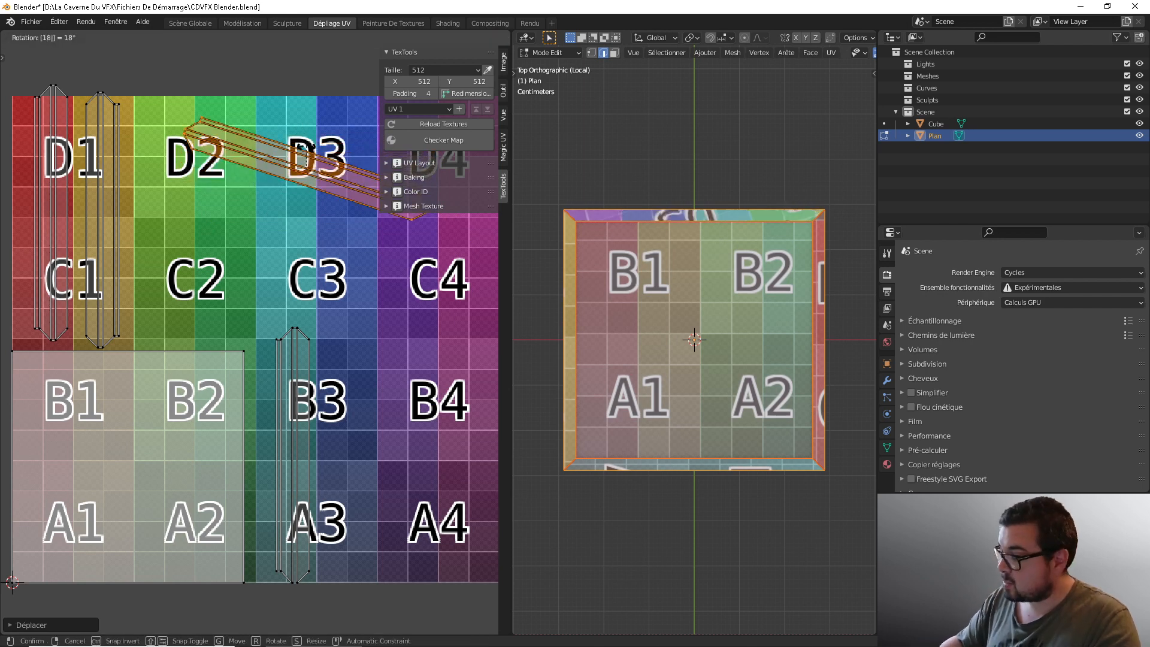
key("BackSpace")
key("BackSpace")
key("Return")
key("g")
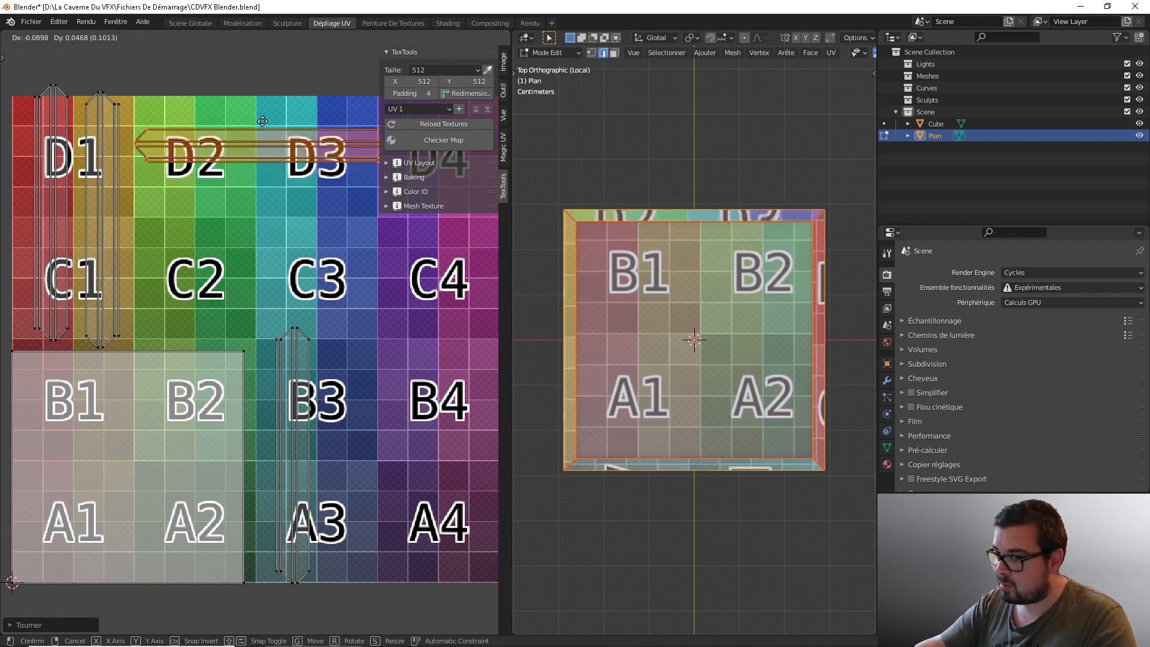
left_click(263, 121)
- Rotate the remaining vertical strip's UV island at B3 and A3 by 90° and place it horizontally across cells C3 and C4
left_click(368, 354)
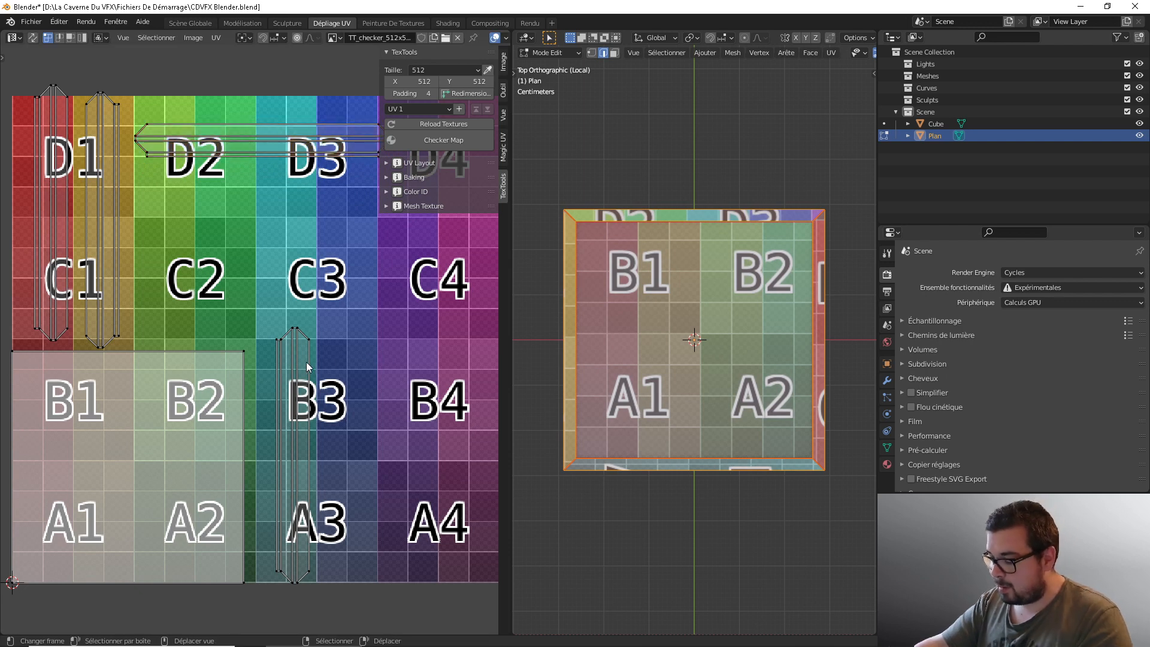
key("l")
key("g")
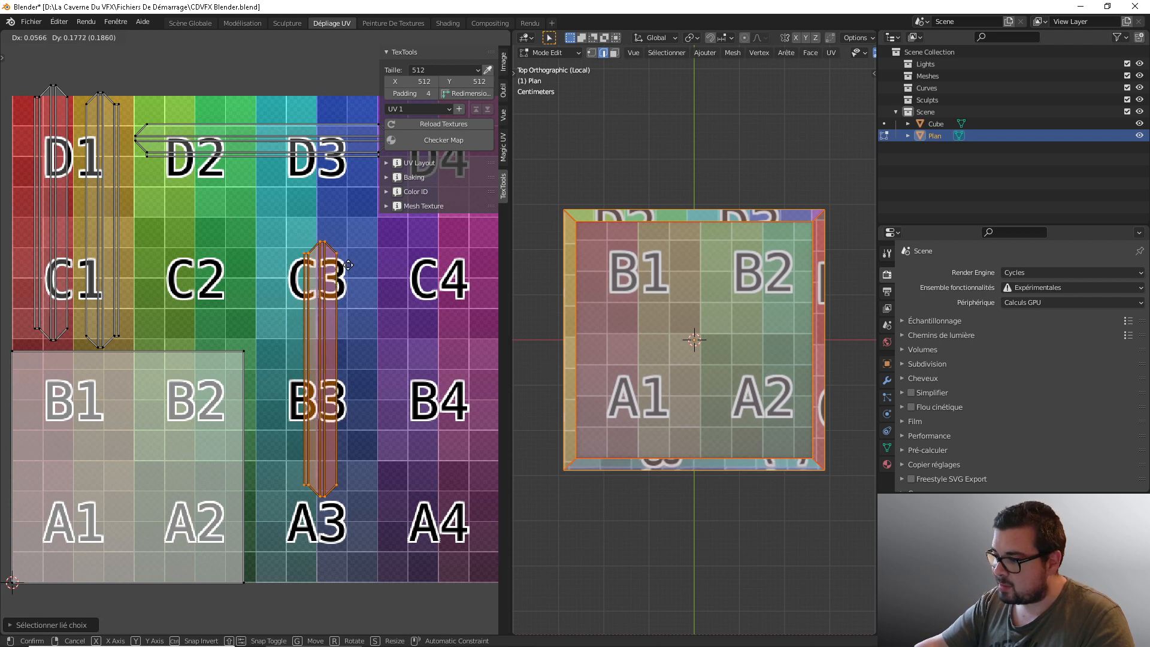
left_click(346, 259)
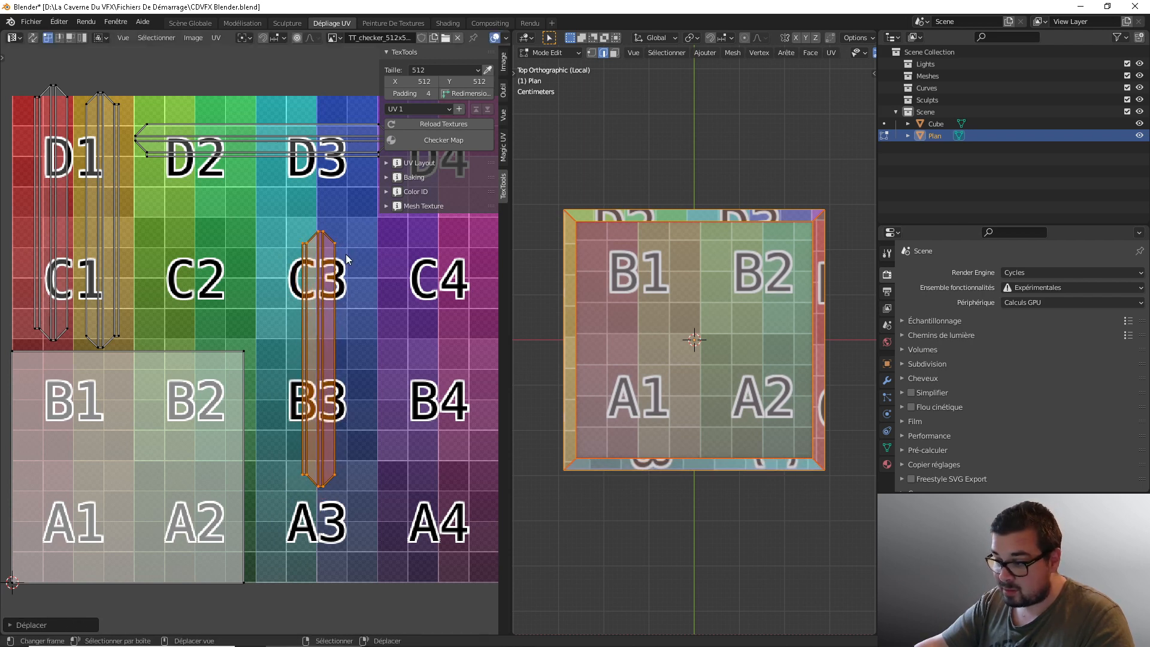
type("r90")
key("Return")
key("g")
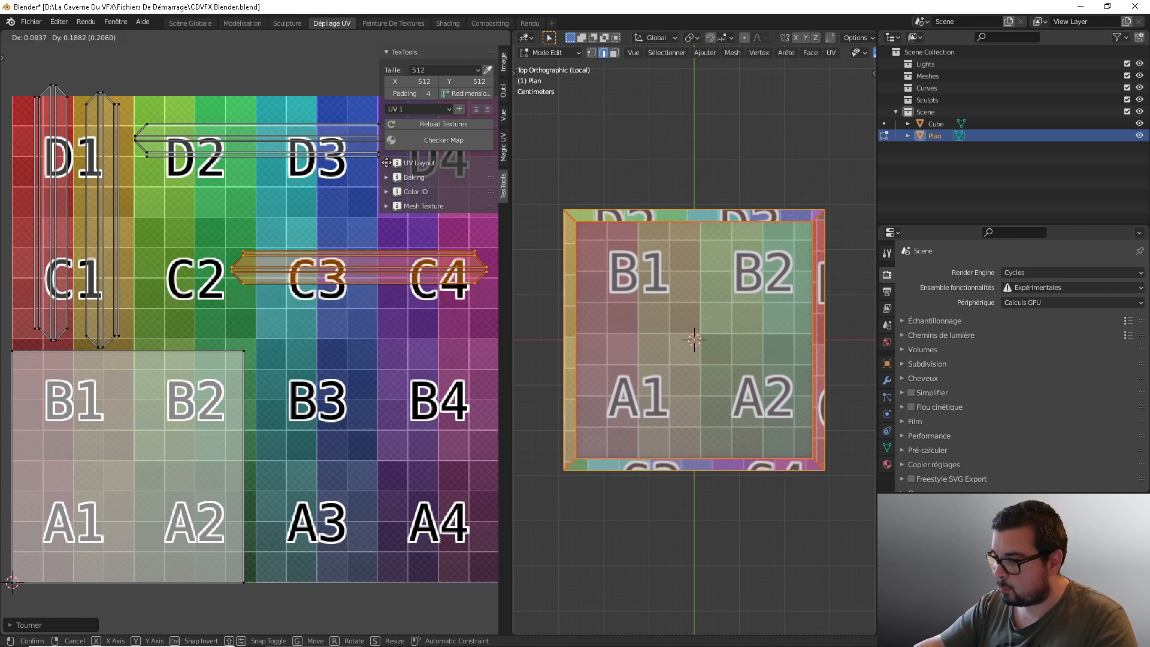
left_click(385, 166)
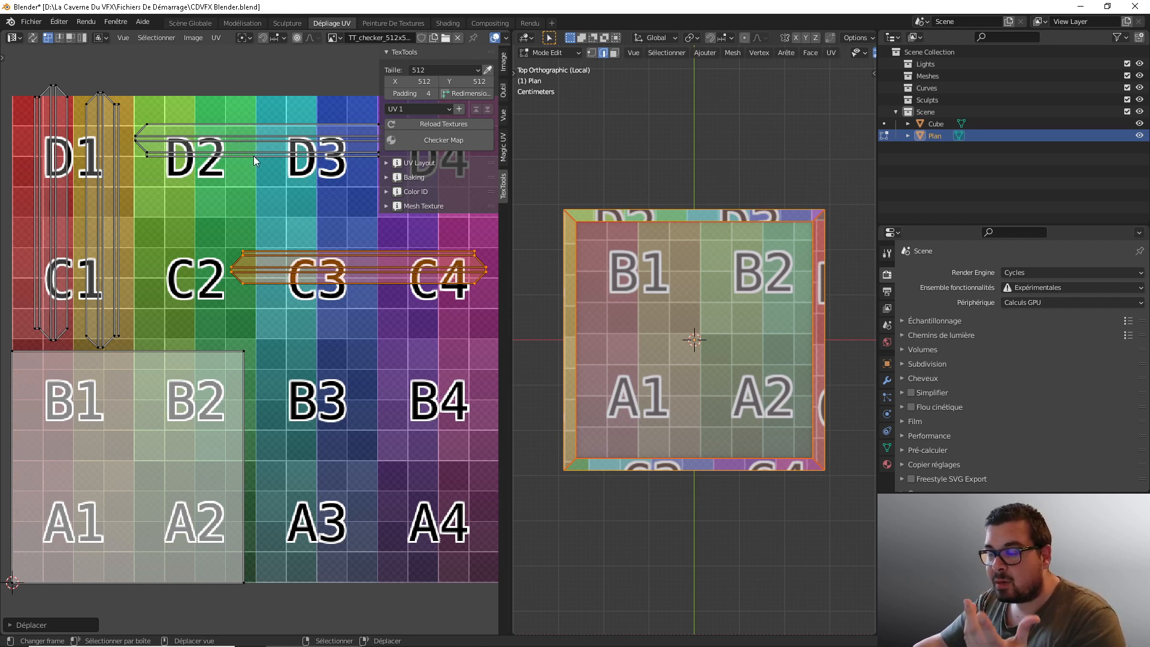
- Rotate the two vertical strip UV islands over D1 and C1 together by 90°
left_click_drag(0, 208, 414, 207)
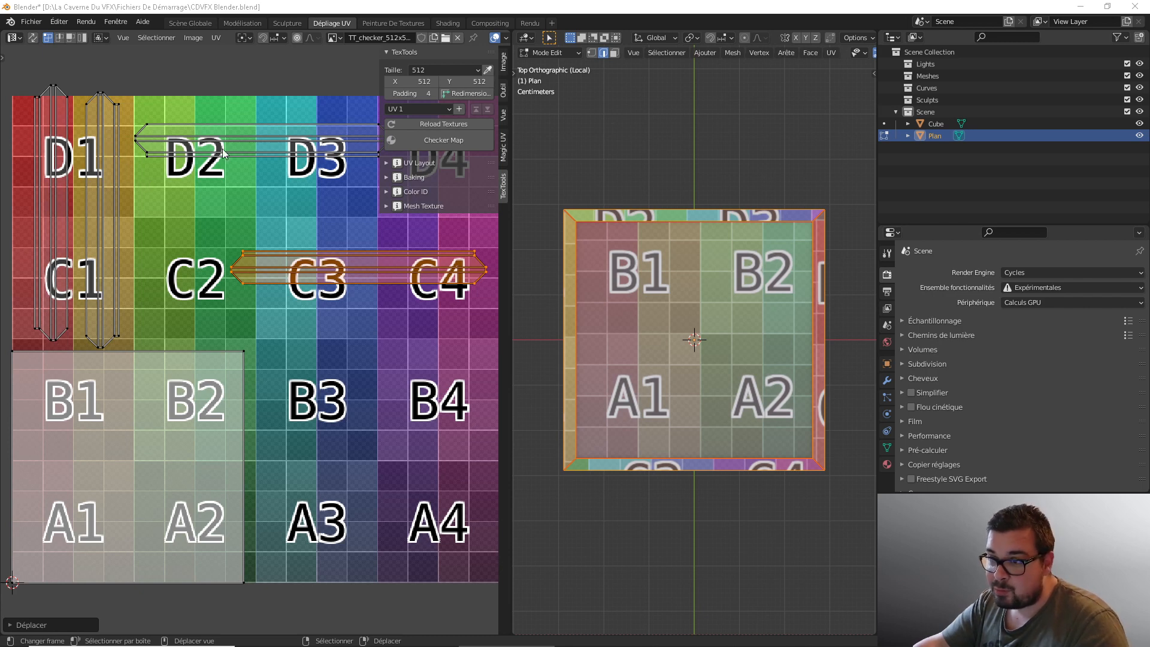
left_click(104, 124)
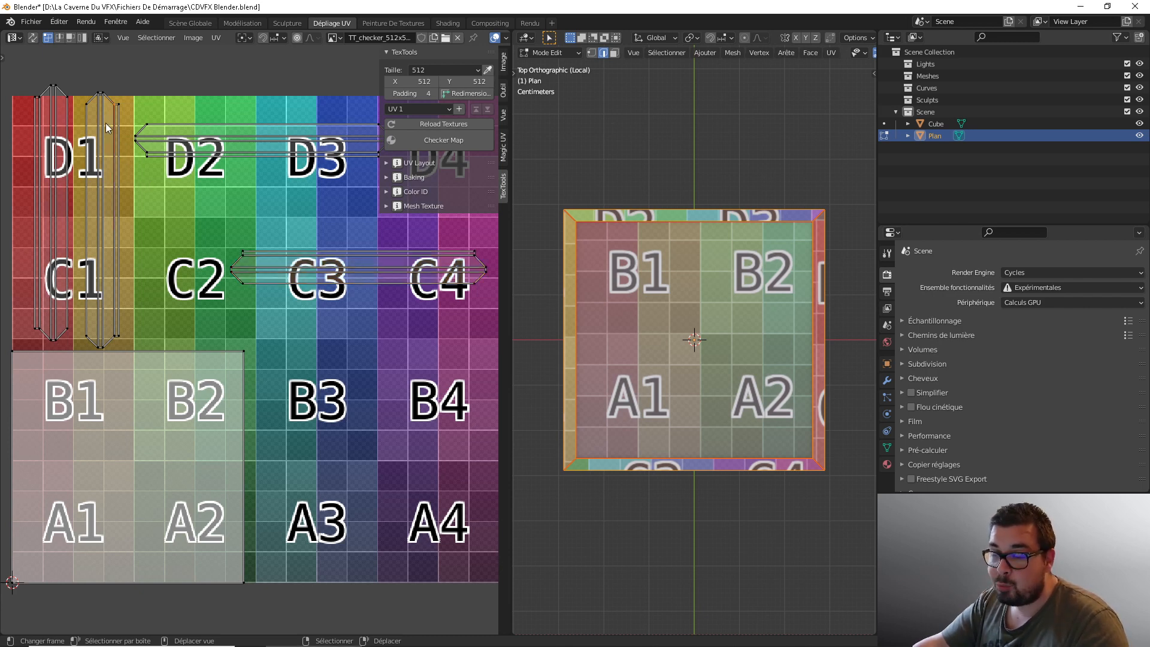
key("l")
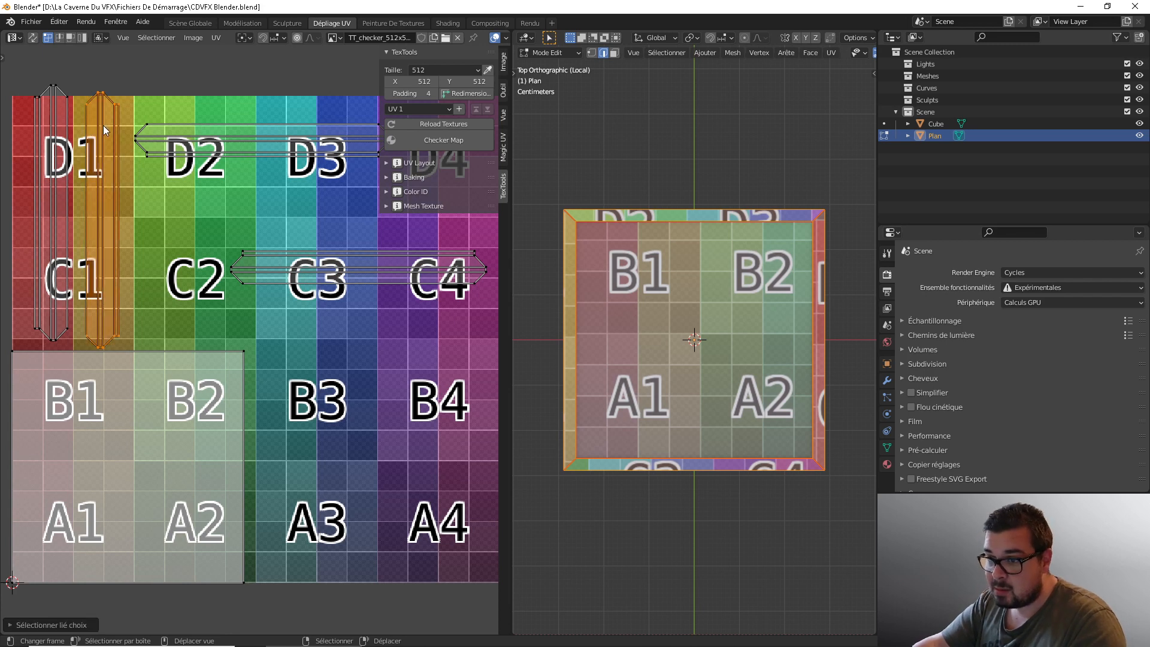
key("l")
type("r")
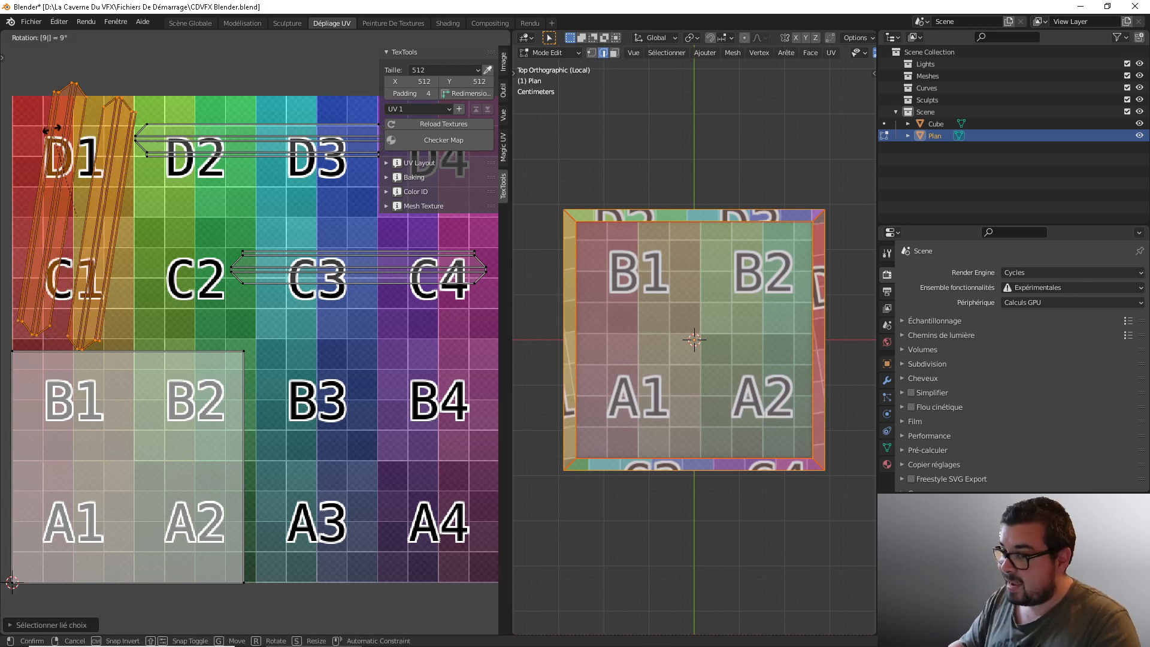
type("90")
key("Return")
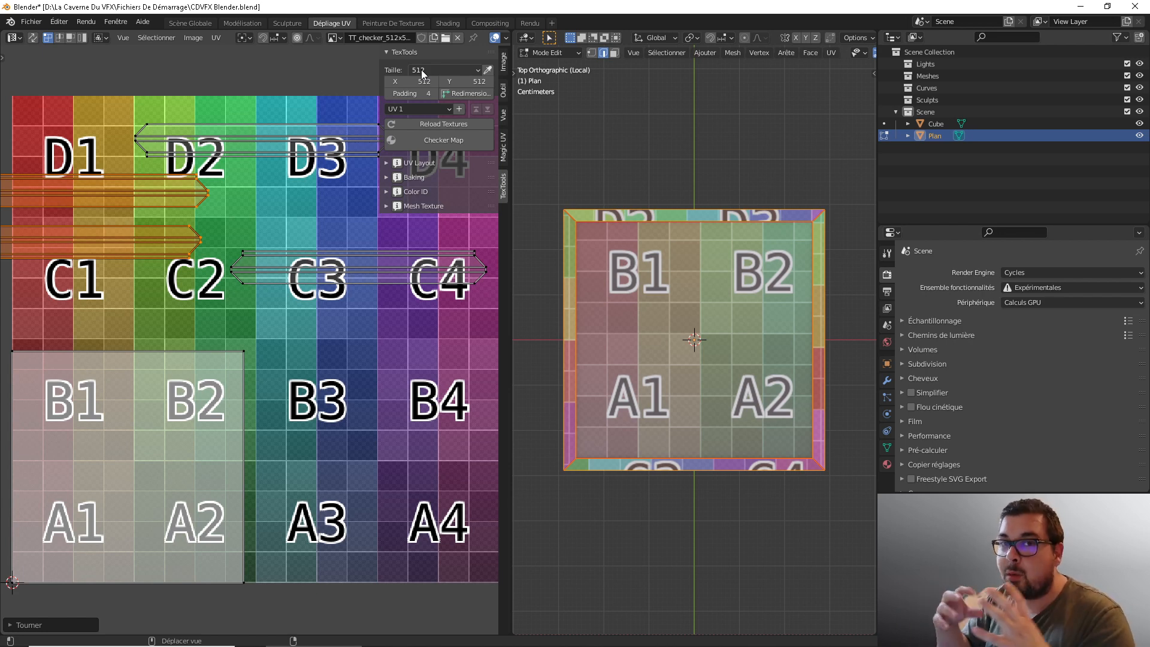
- Select all the UV islands and pack them with island rotation disabled
scroll(288, 254, "down", 3)
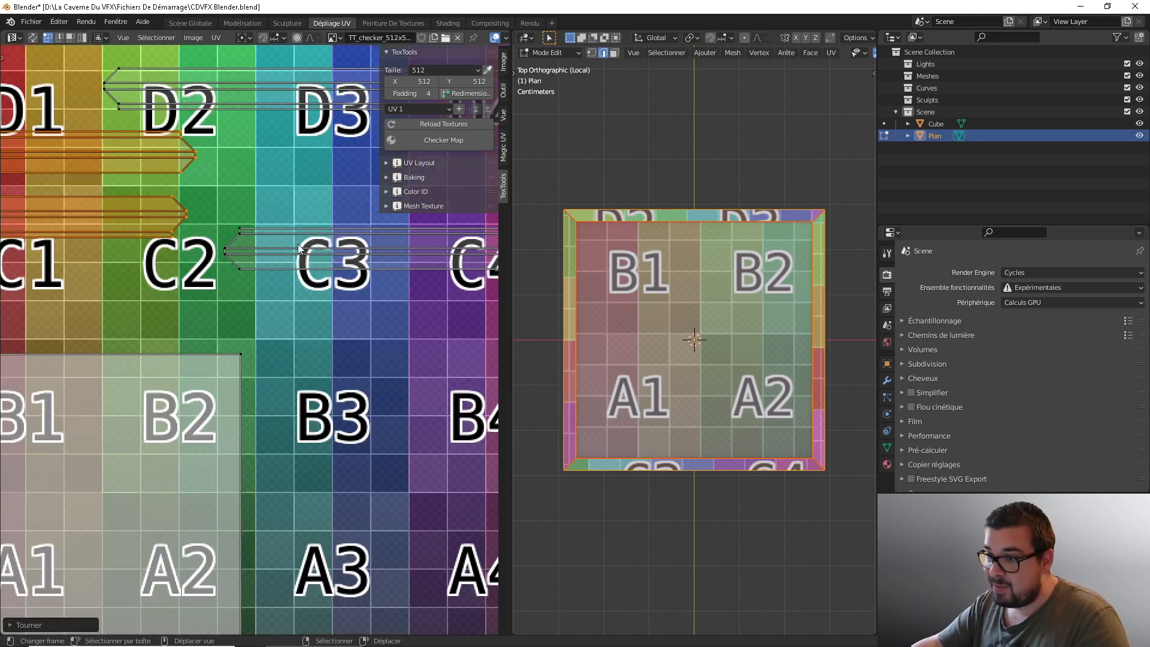
key("alt+a")
key("a")
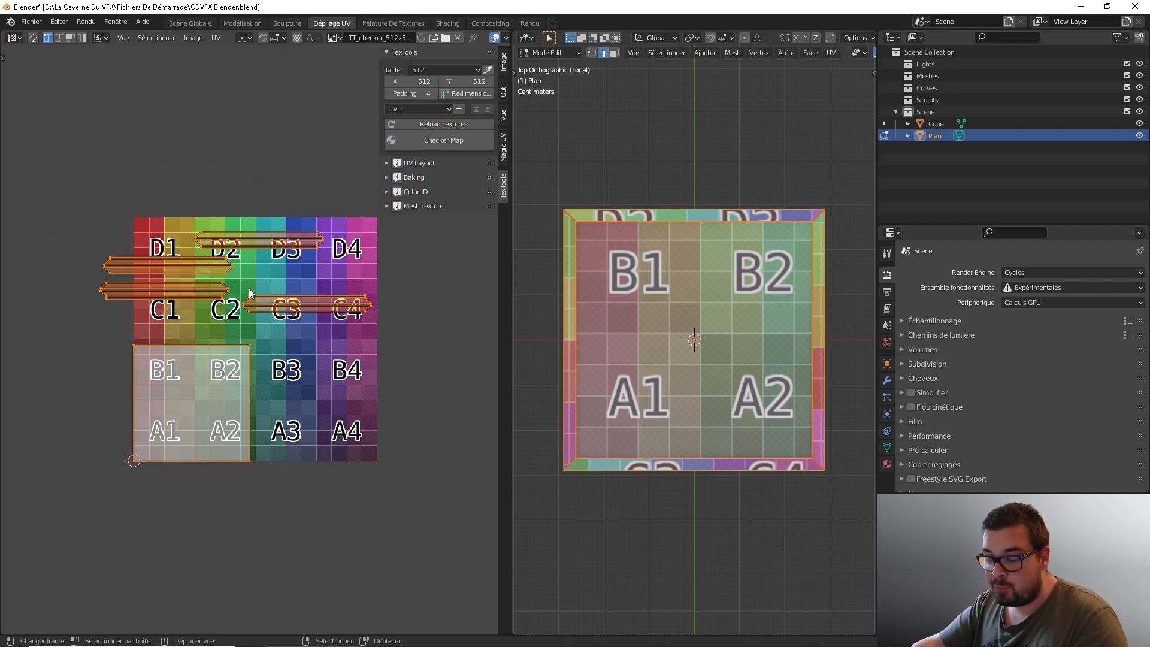
left_click(216, 37)
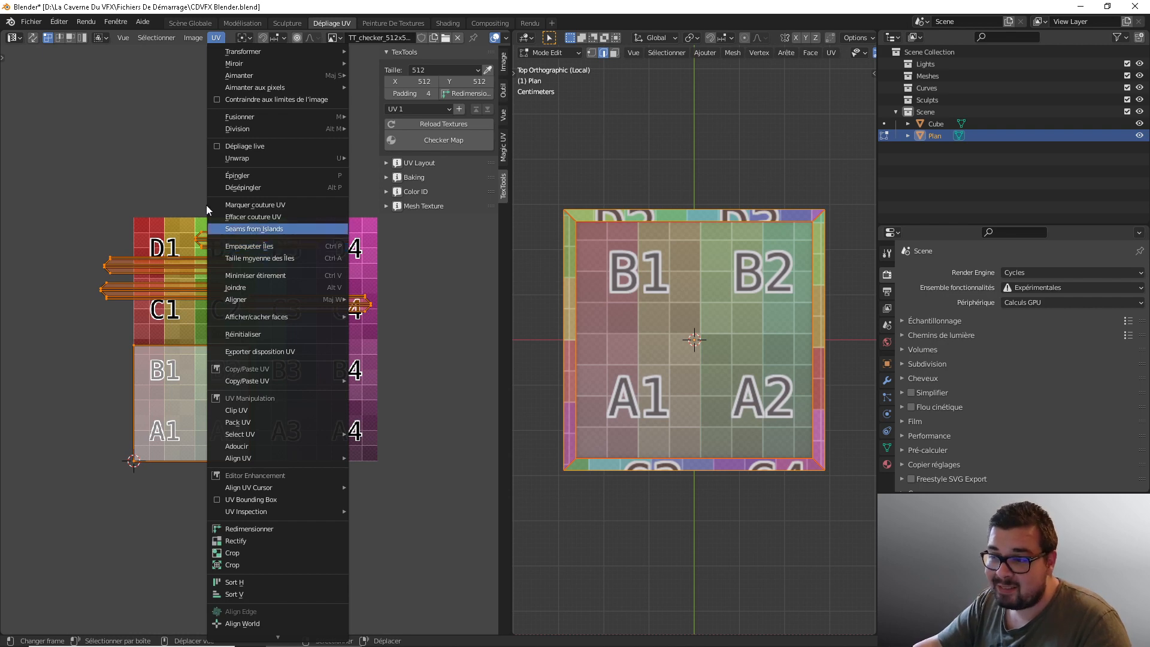
left_click(254, 229)
key("ctrl+p")
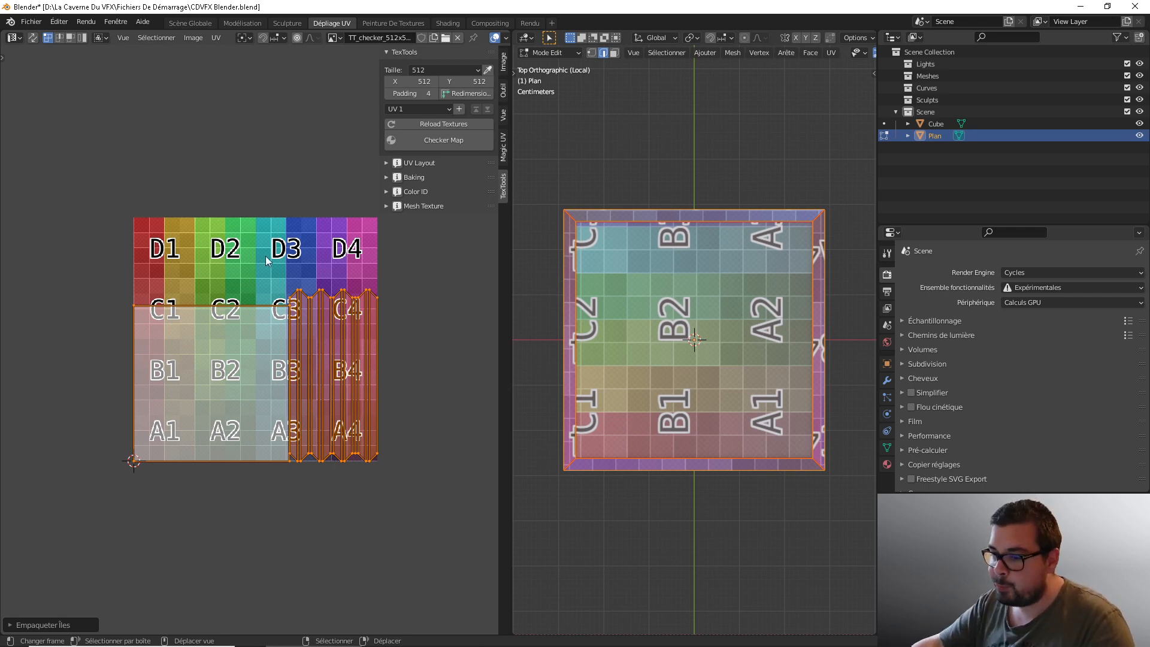
left_click(10, 626)
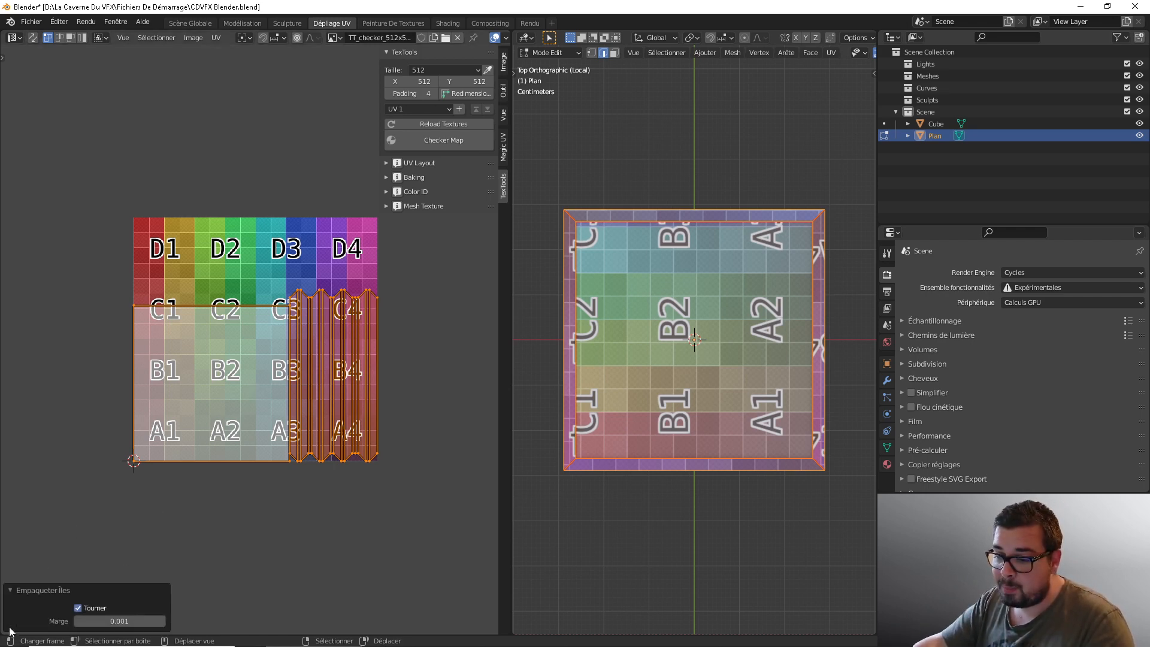
left_click(78, 609)
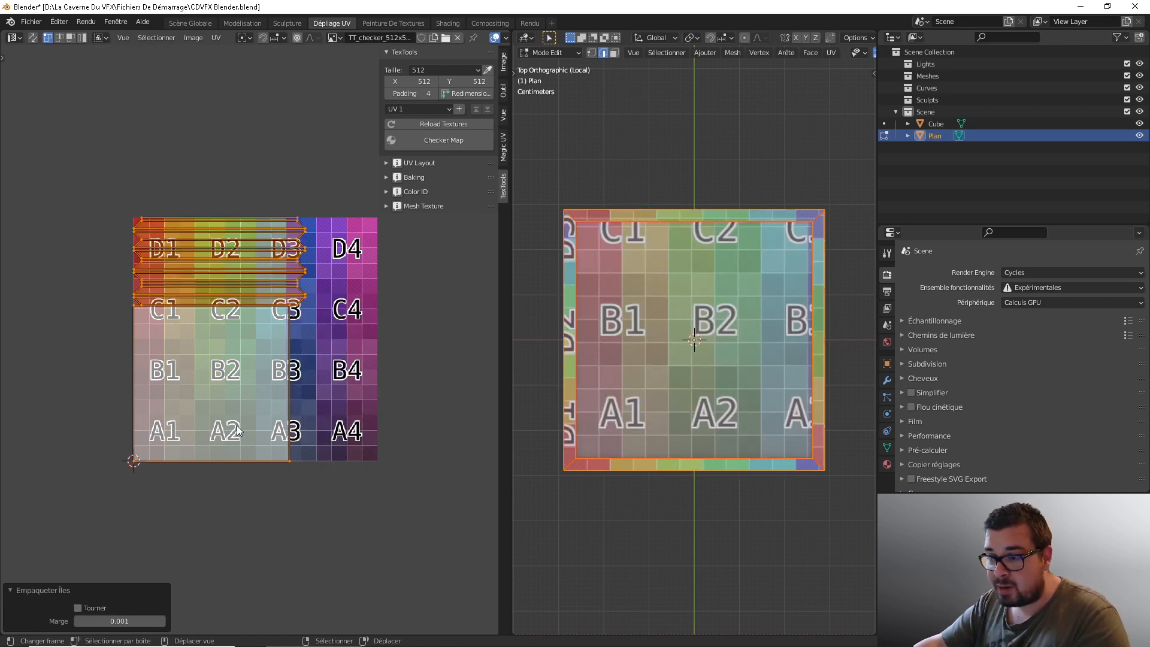
key("ctrl+z")
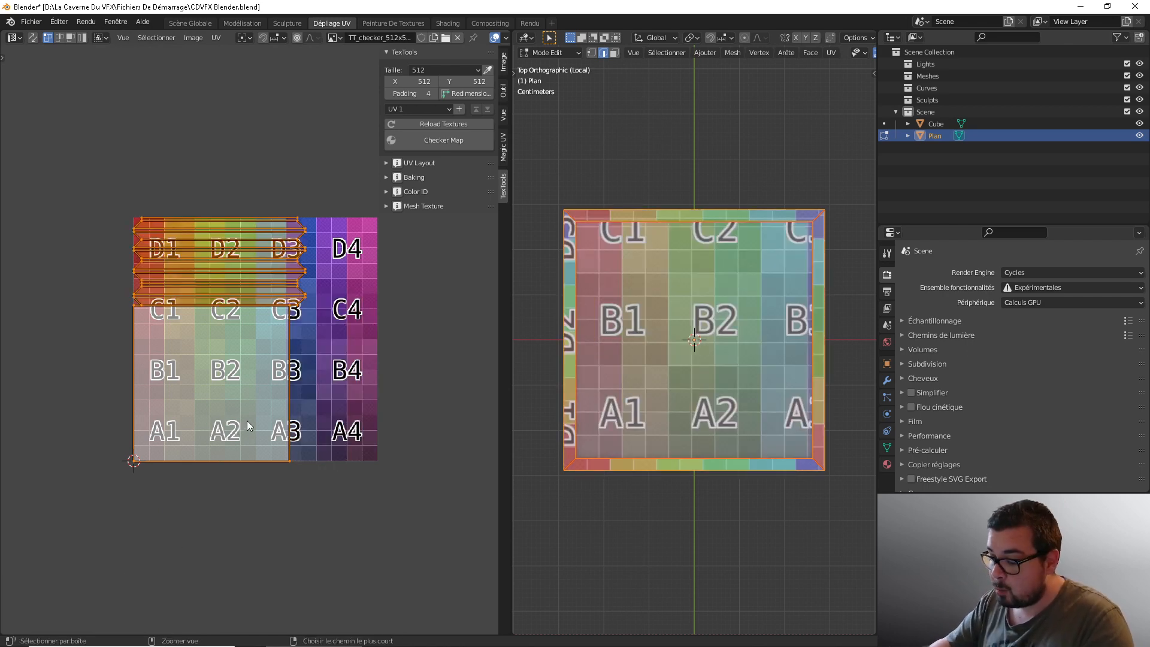
key("ctrl+p")
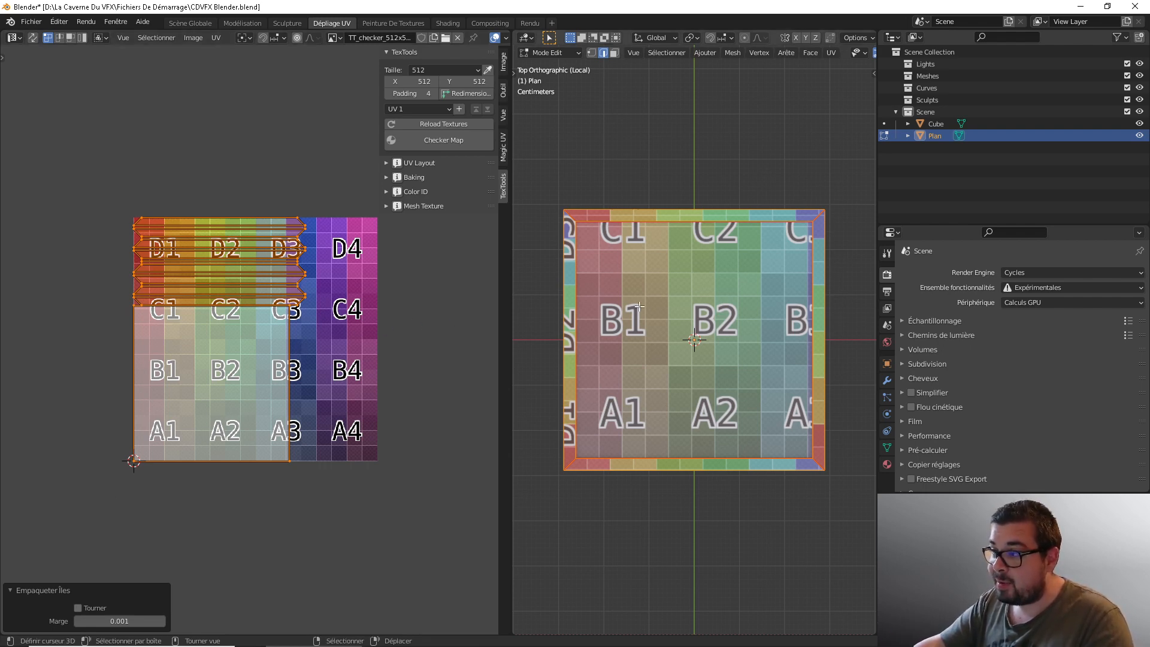
- Switch to the Scène Globale workspace and remove the TT_checker_512x512_COLOR_GRID material slot from the board in Object Mode
left_click(189, 22)
middle_click_drag(369, 353, 707, 331)
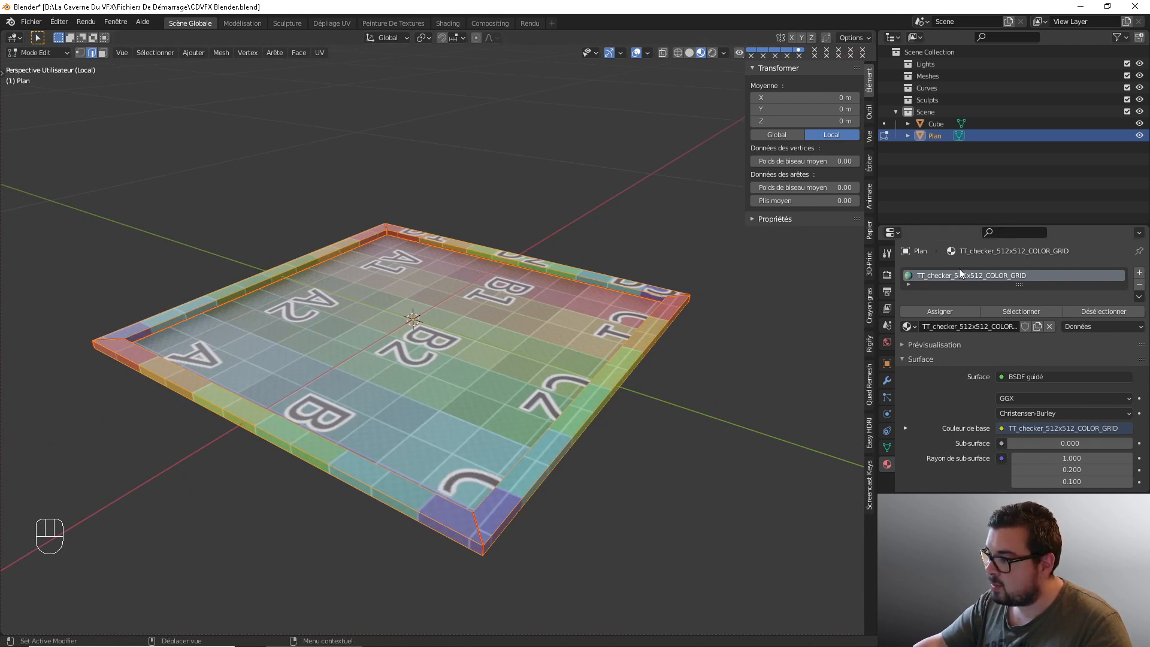
left_click(1143, 285)
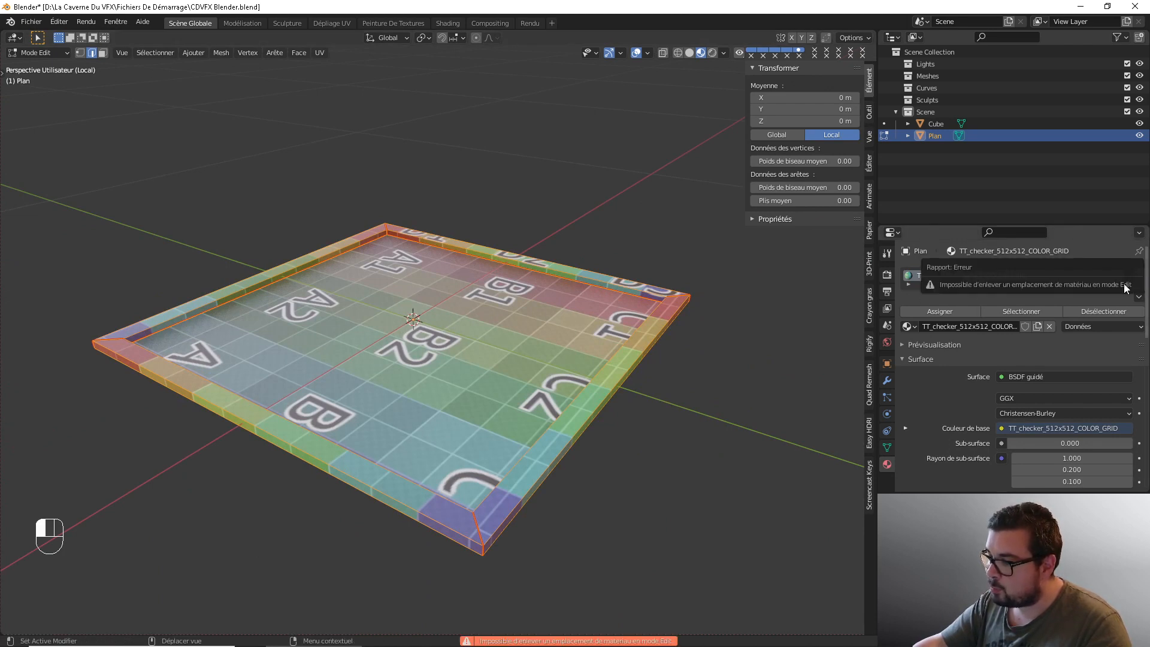
key("Tab")
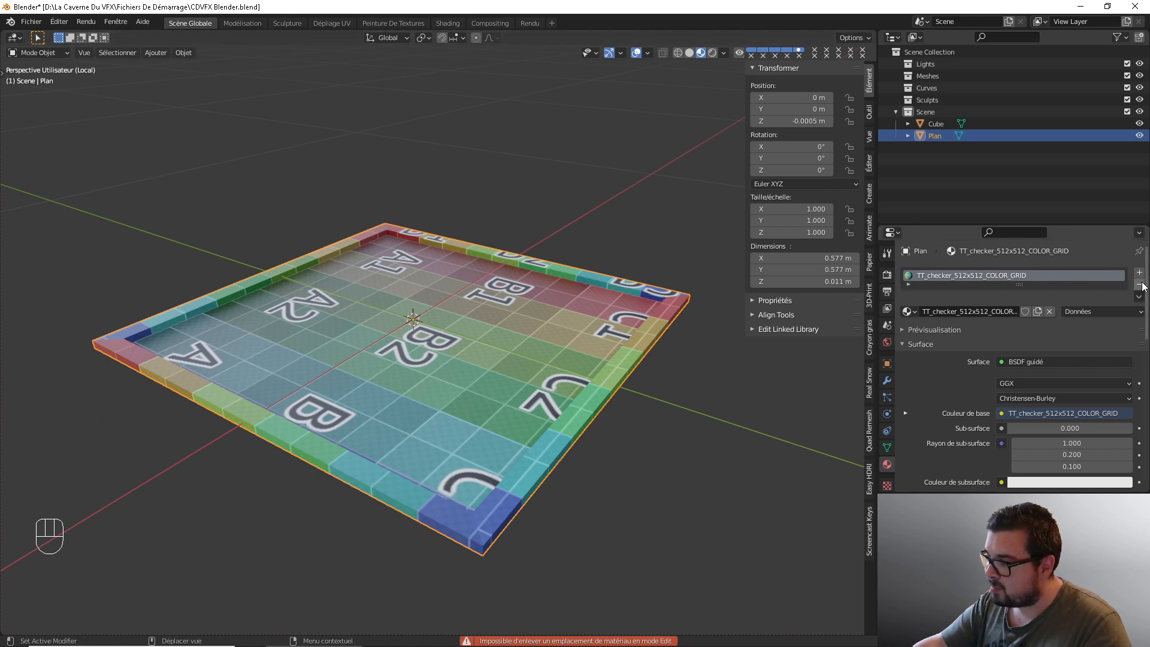
left_click(1141, 288)
- Return to editing the board's mesh and display the viewport in solid shading
key("Tab")
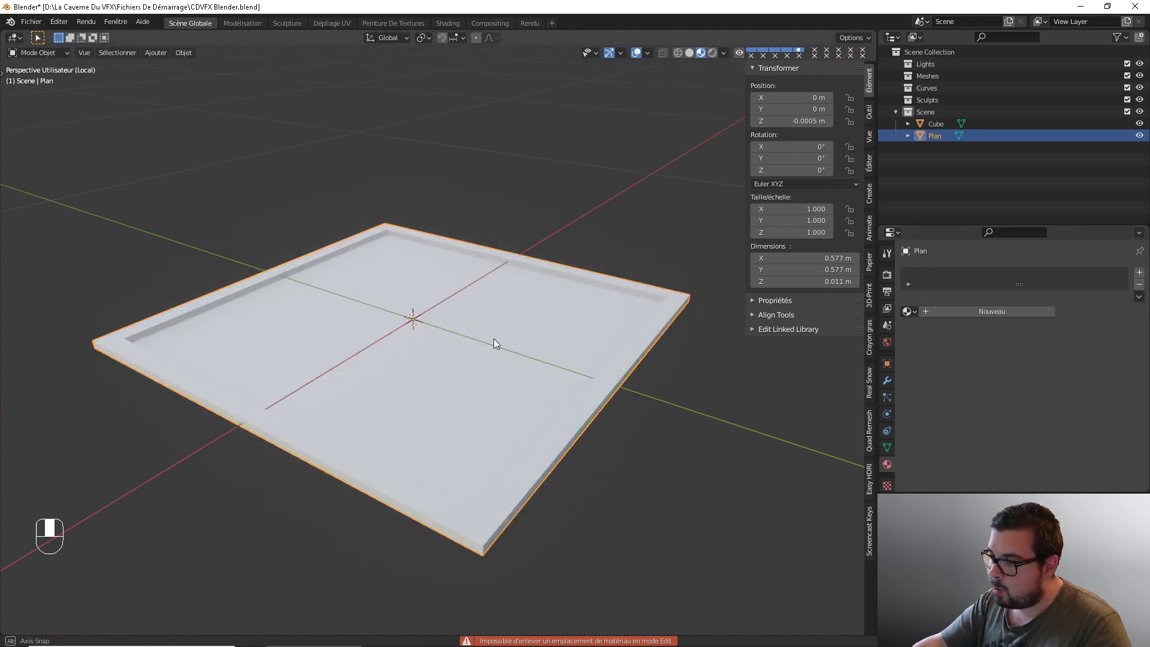
middle_click_drag(493, 339, 455, 340)
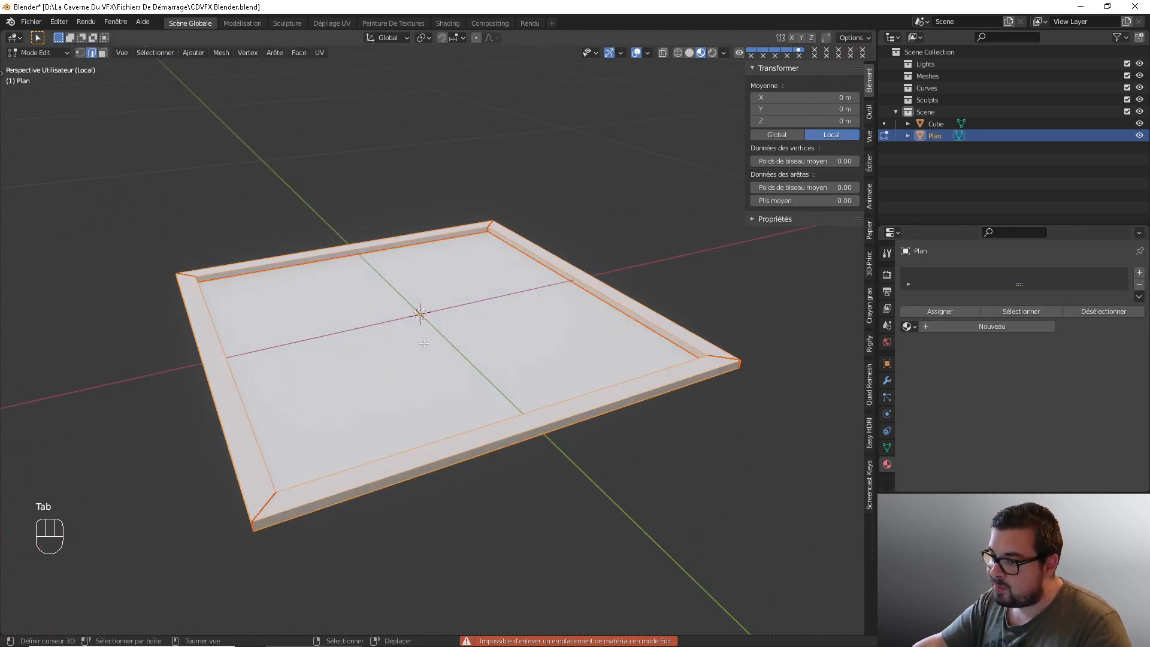
left_click(692, 53)
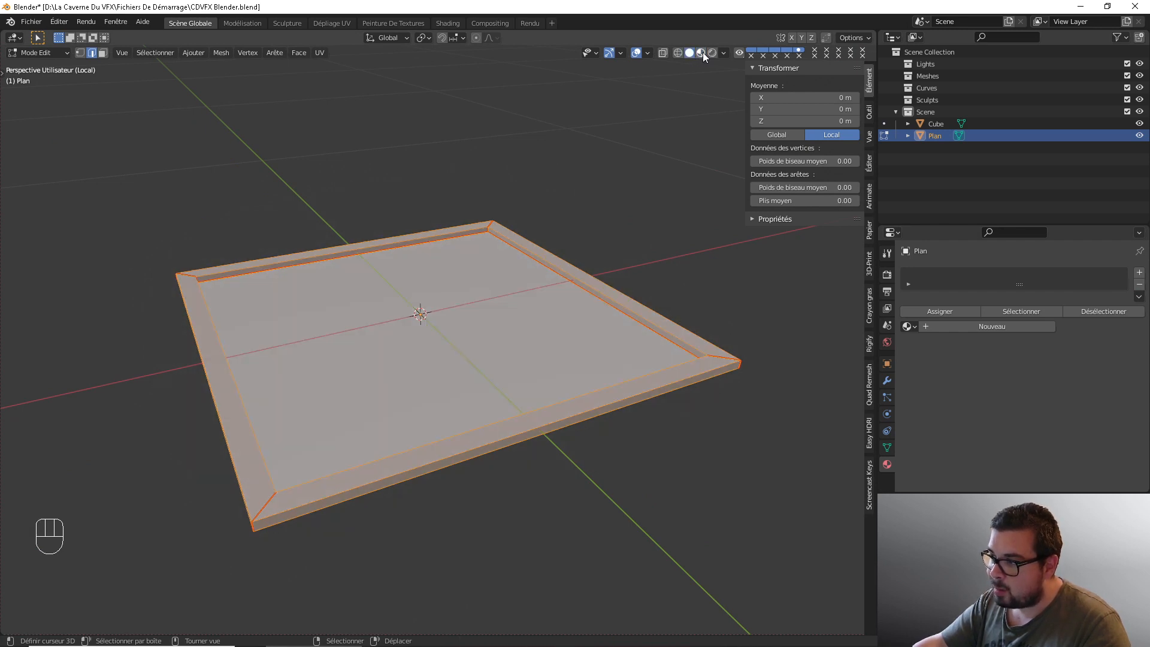
middle_click_drag(450, 369, 423, 370)
- Try to bevel all of the board's selected edges with a width of about 0.00117 m
key("a")
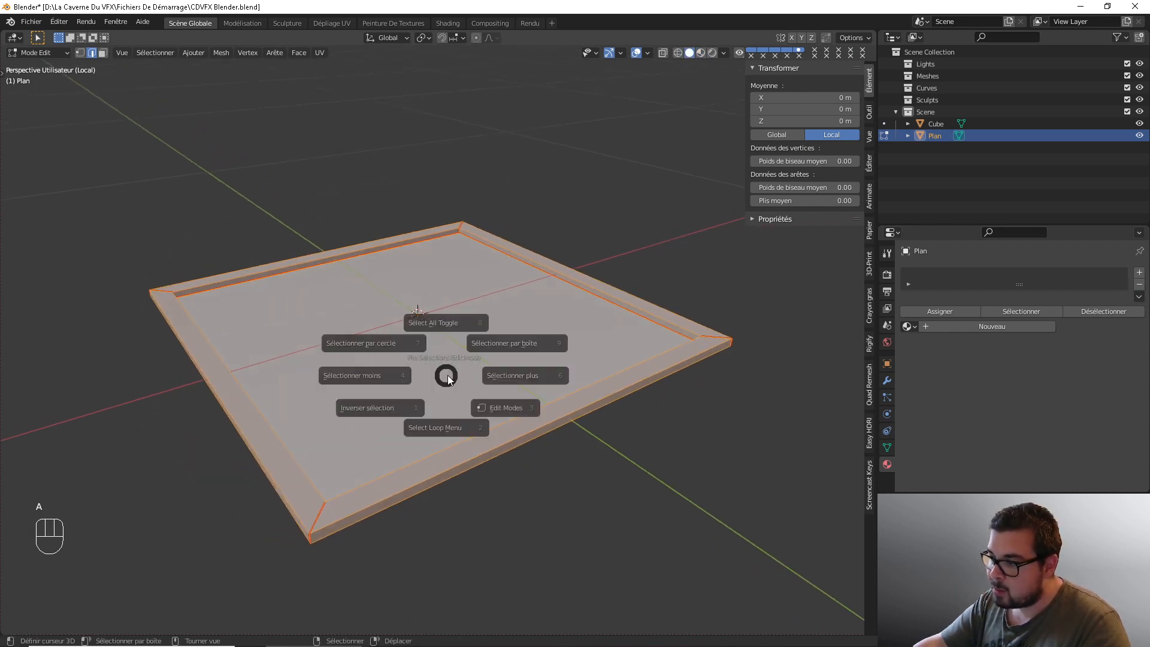
key("a")
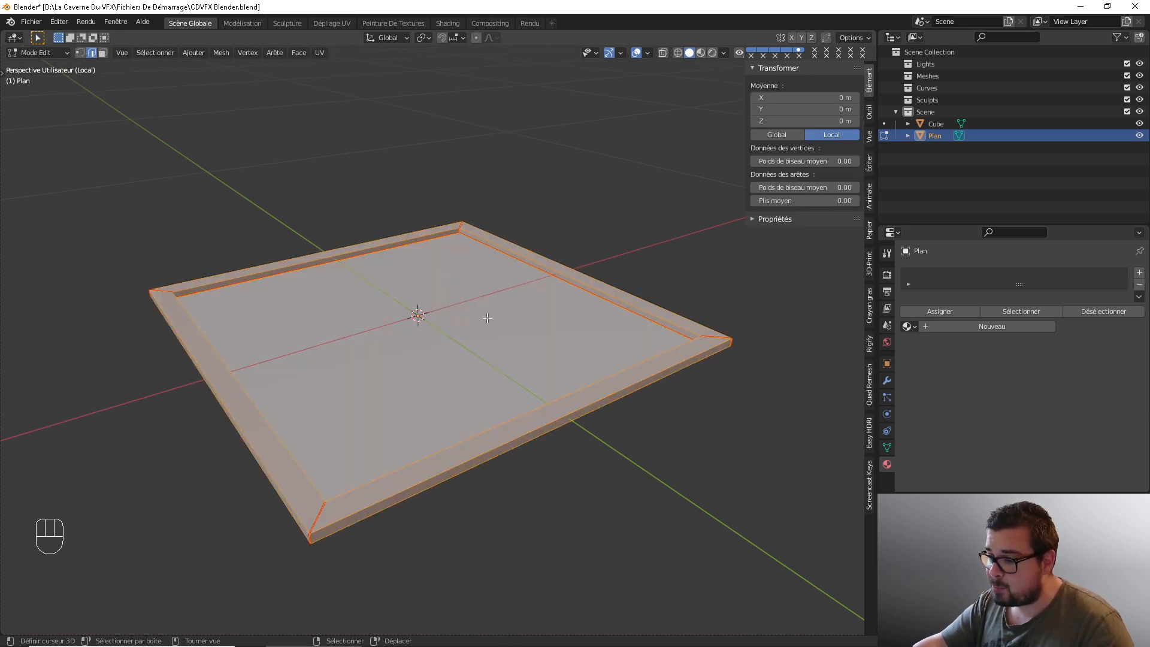
key("ctrl+b")
key("shift")
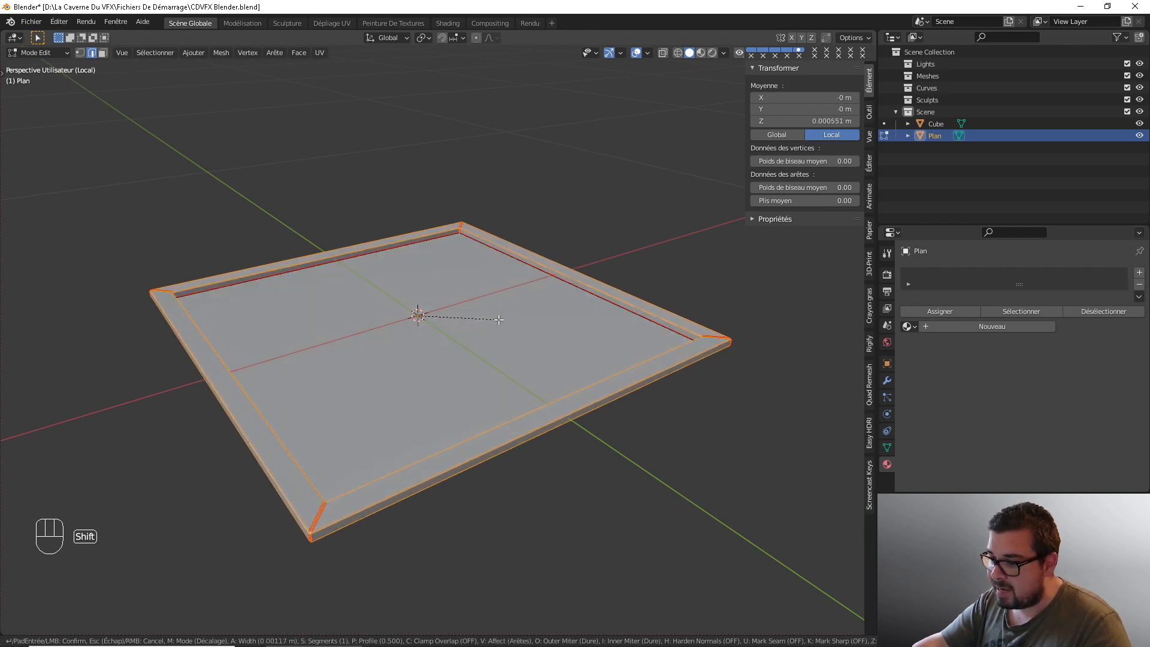
left_click(499, 319)
middle_click_drag(500, 319, 250, 226)
scroll(337, 357, "up", 5)
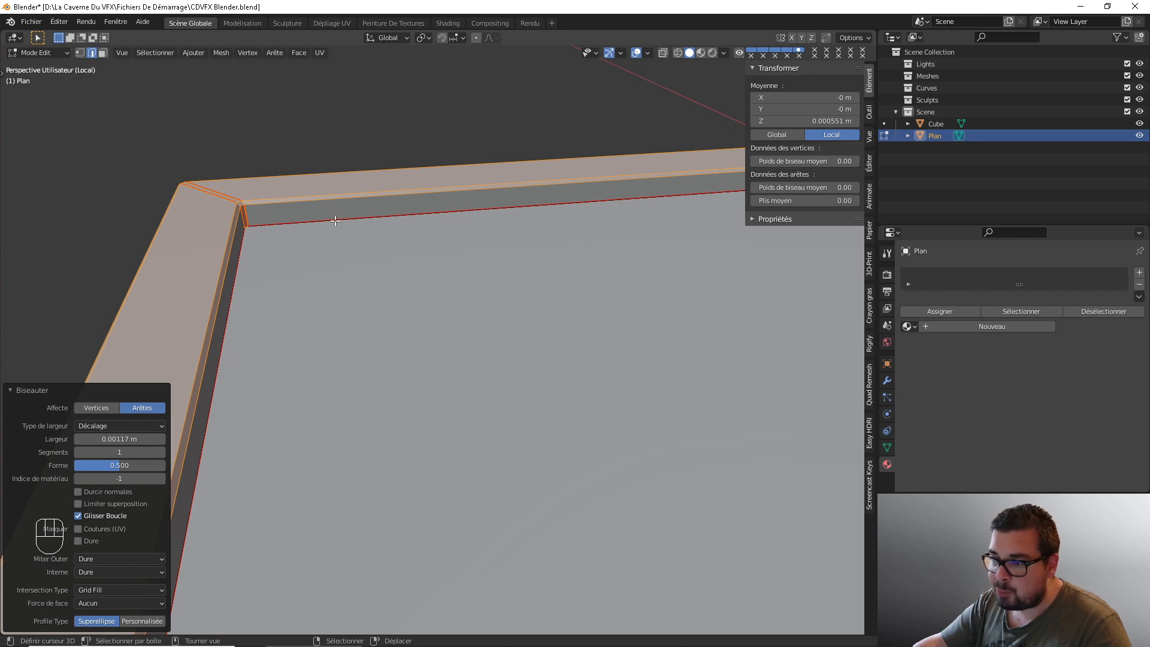
key("ctrl+z")
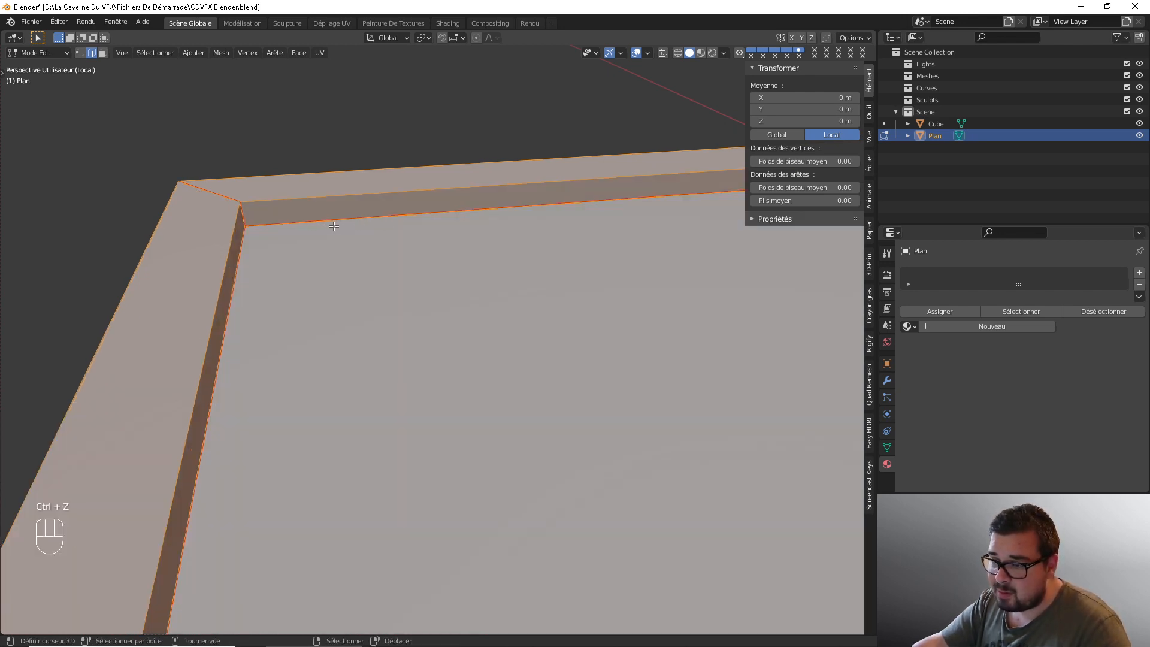
- Select the edges where the board's recessed floor meets the inner walls of the frame
left_click(287, 223, "alt+shift")
right_click(286, 223, "alt+shift")
right_click(286, 223, "alt+shift")
right_click(251, 246, "alt+shift")
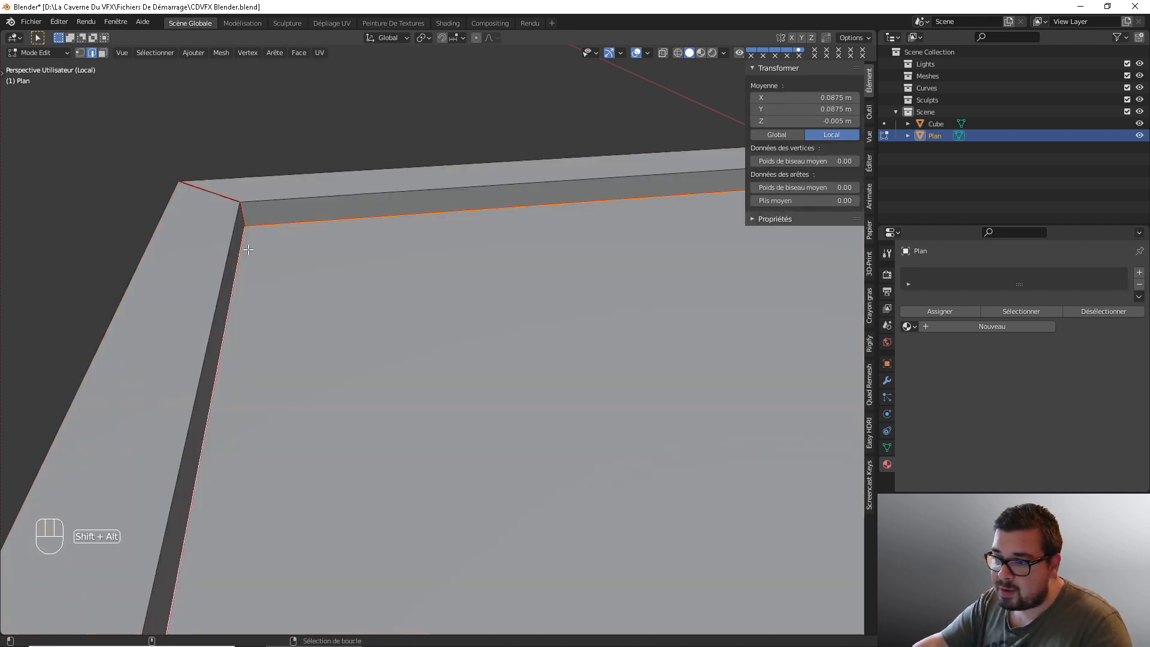
scroll(487, 308, "down", 4)
middle_click_drag(487, 308, 557, 247)
right_click(606, 180, "alt+shift")
middle_click_drag(606, 180, 642, 192)
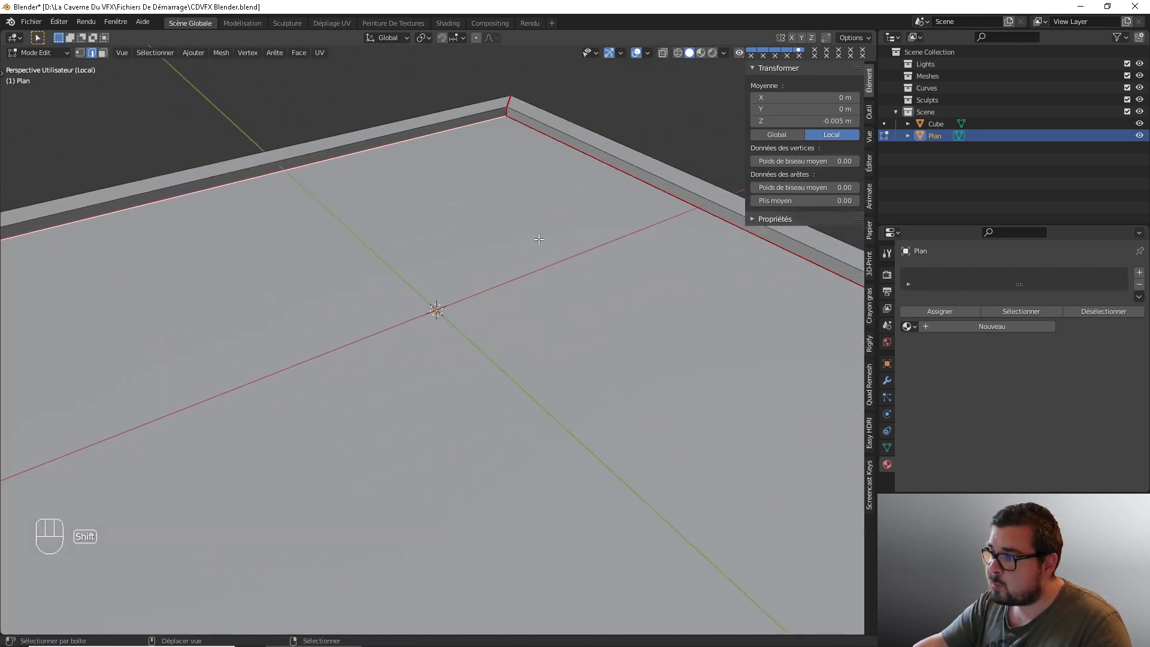
right_click(643, 193, "alt+shift")
- Try to bevel the selected edges around the recessed floor
key("ctrl+b")
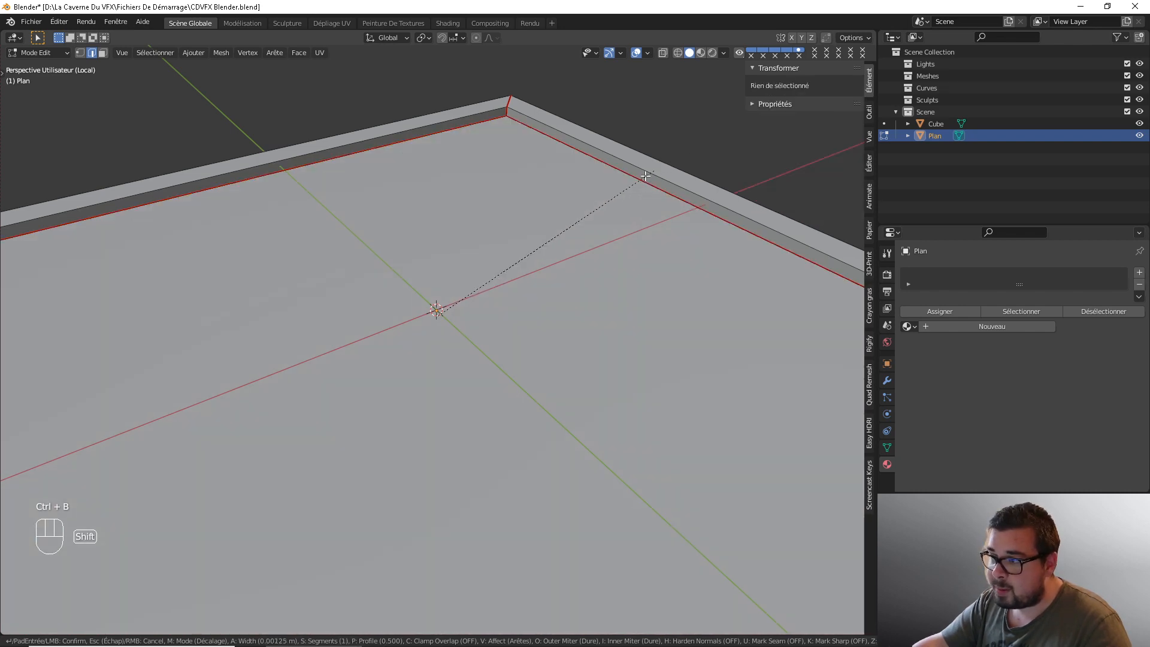
right_click(642, 187)
middle_click_drag(635, 258, 589, 190)
key("ctrl+v")
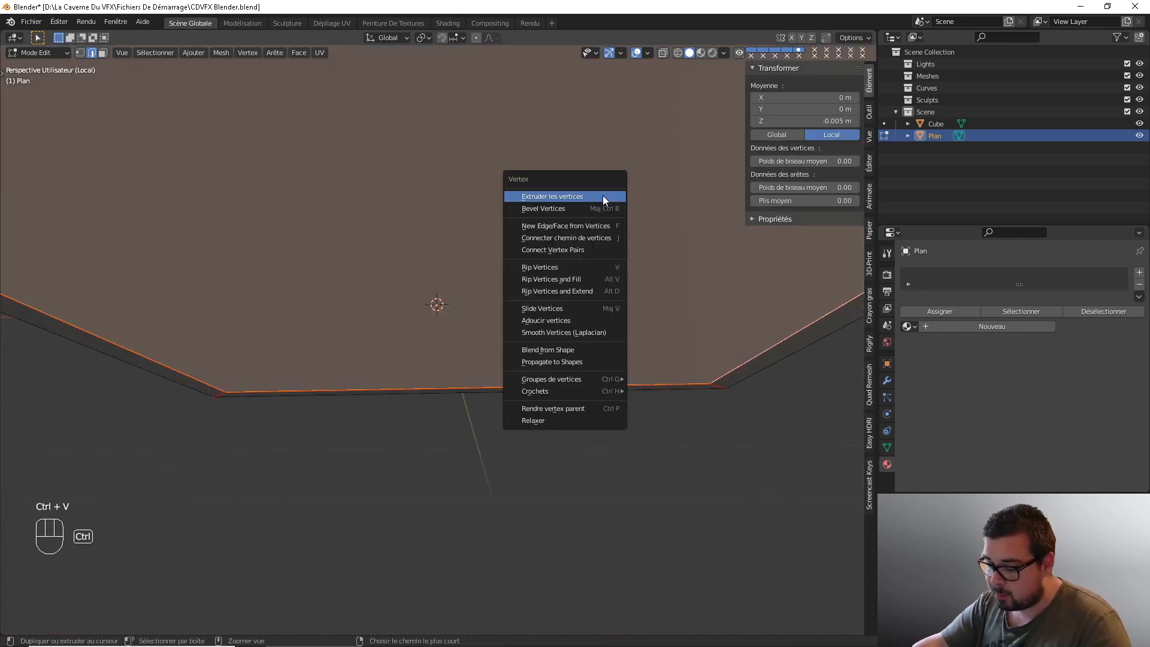
key("ctrl+b")
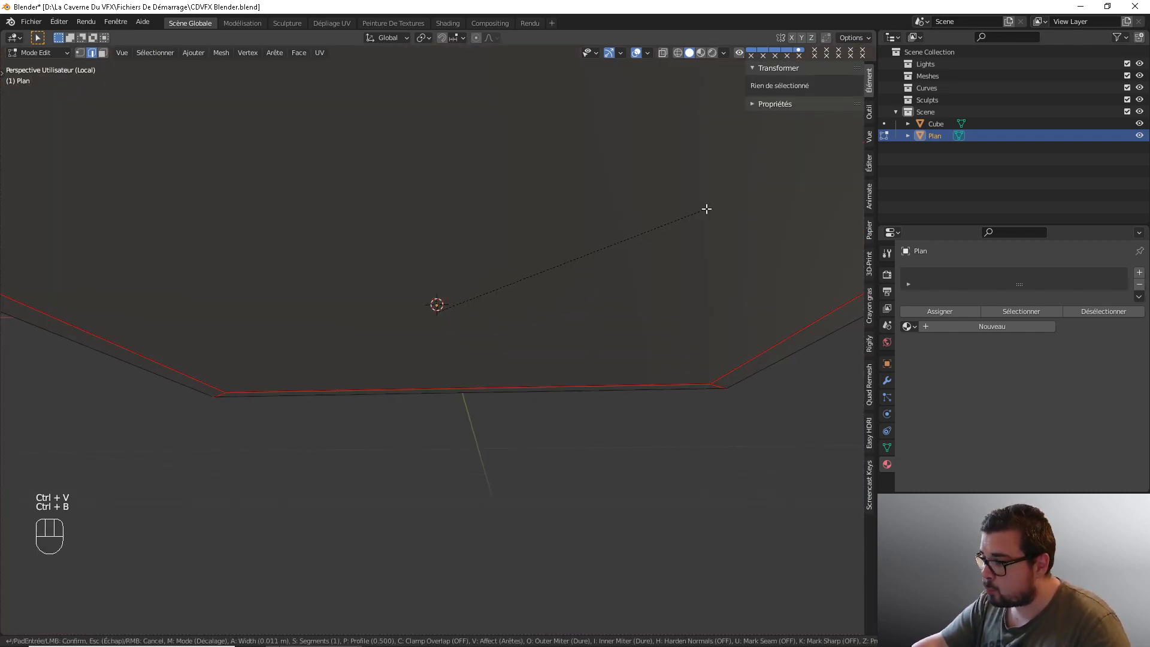
right_click(689, 208)
- Switch to face selection and separate the selected floor face from the frame into its own object
middle_click_drag(688, 208, 240, 196)
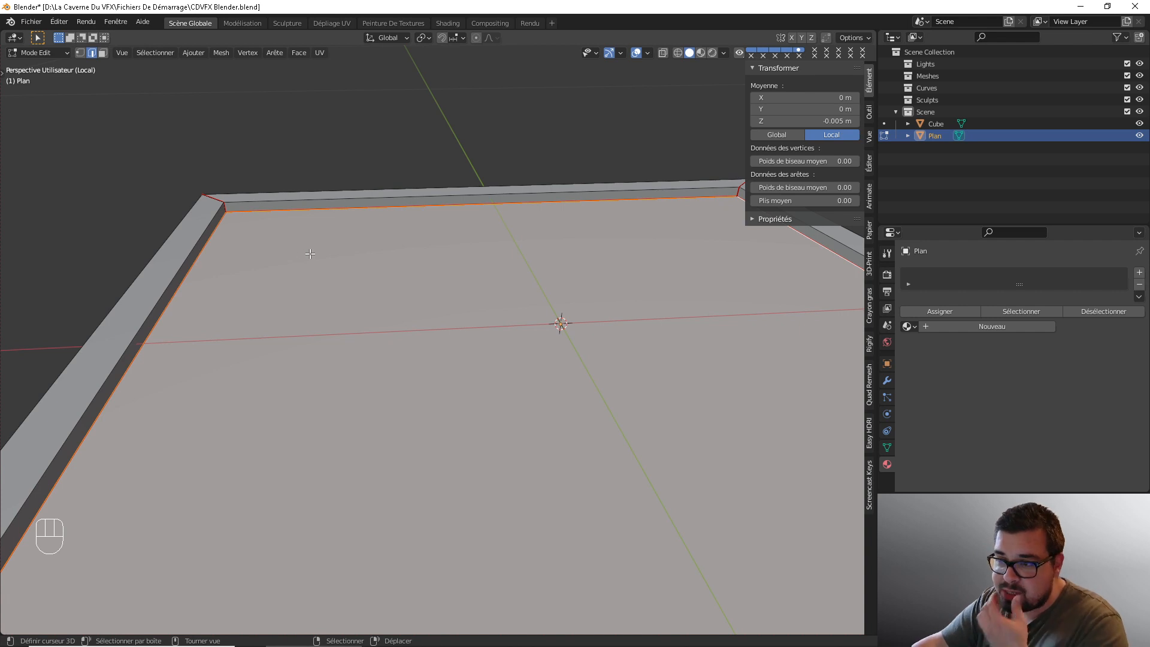
key("3")
middle_click_drag(307, 254, 406, 209)
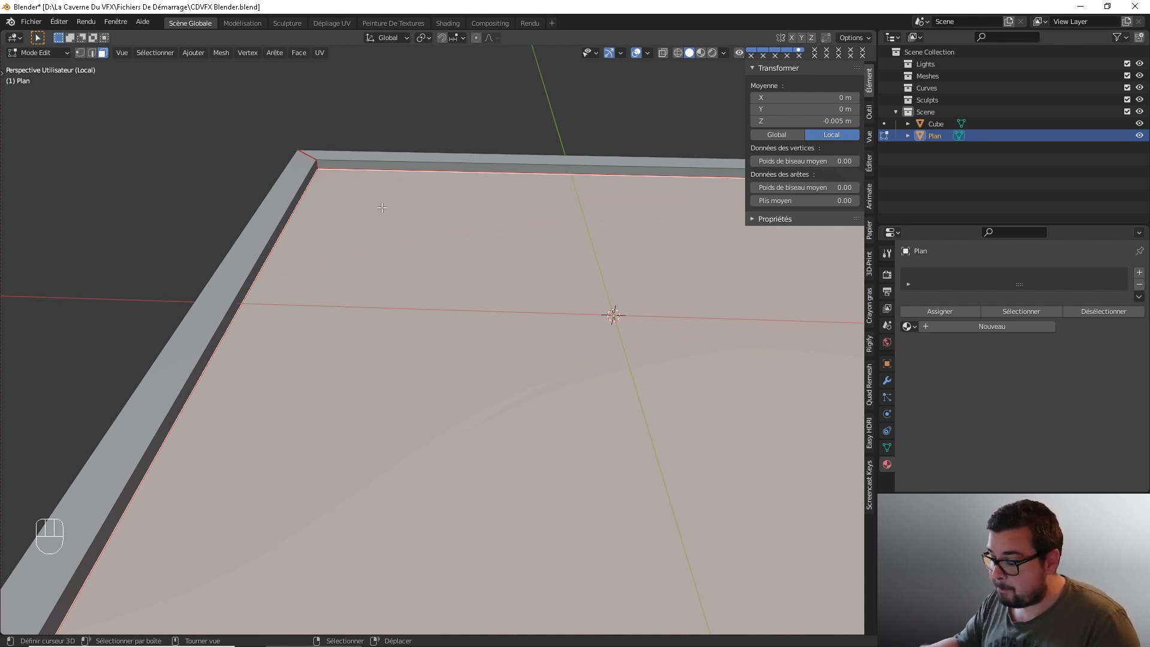
key("p")
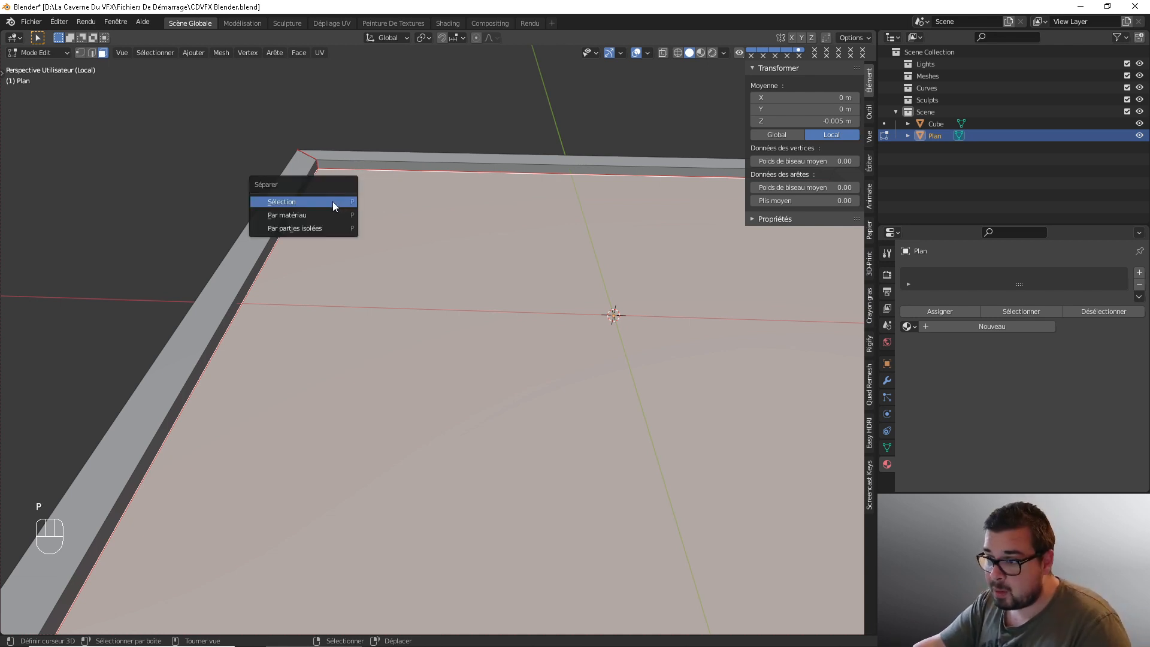
left_click(325, 202)
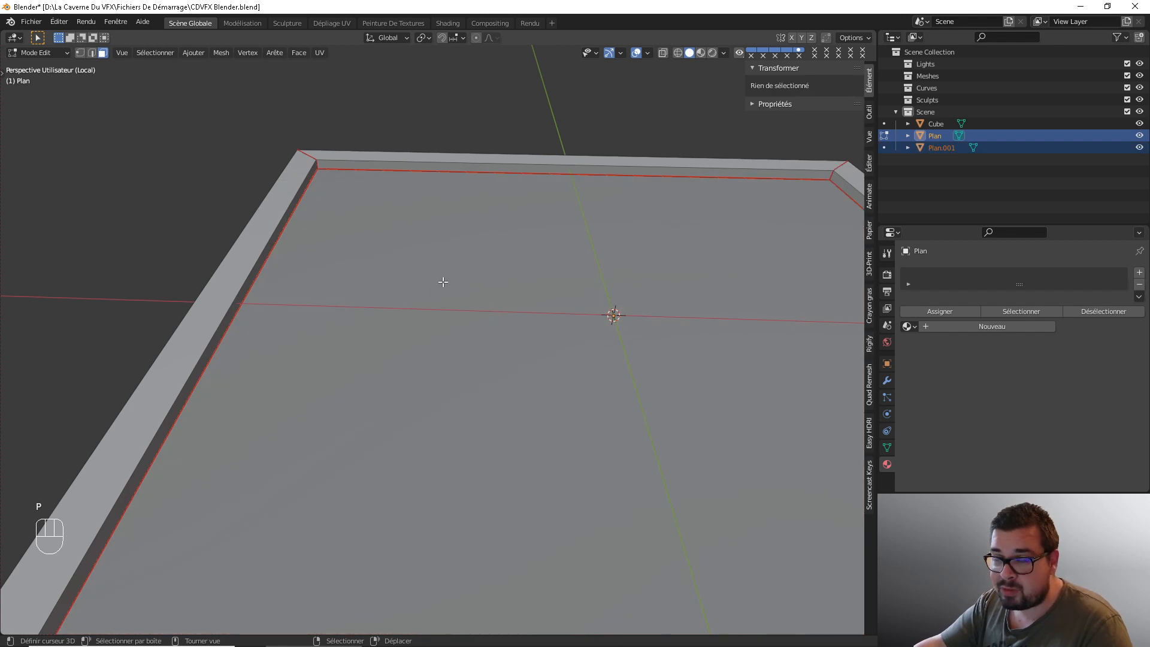
- Return to object mode and test-move the frame and the floor plane in turn, cancelling each move
key("Tab")
left_click(274, 186)
key("g")
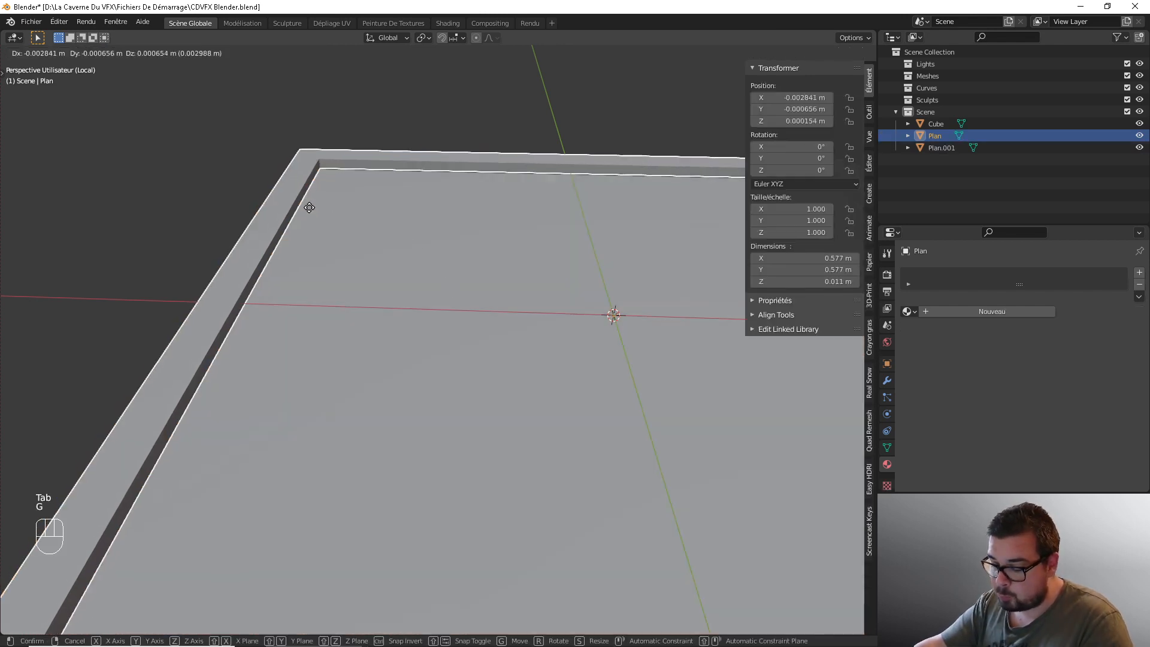
right_click(292, 139)
left_click(400, 214)
key("g")
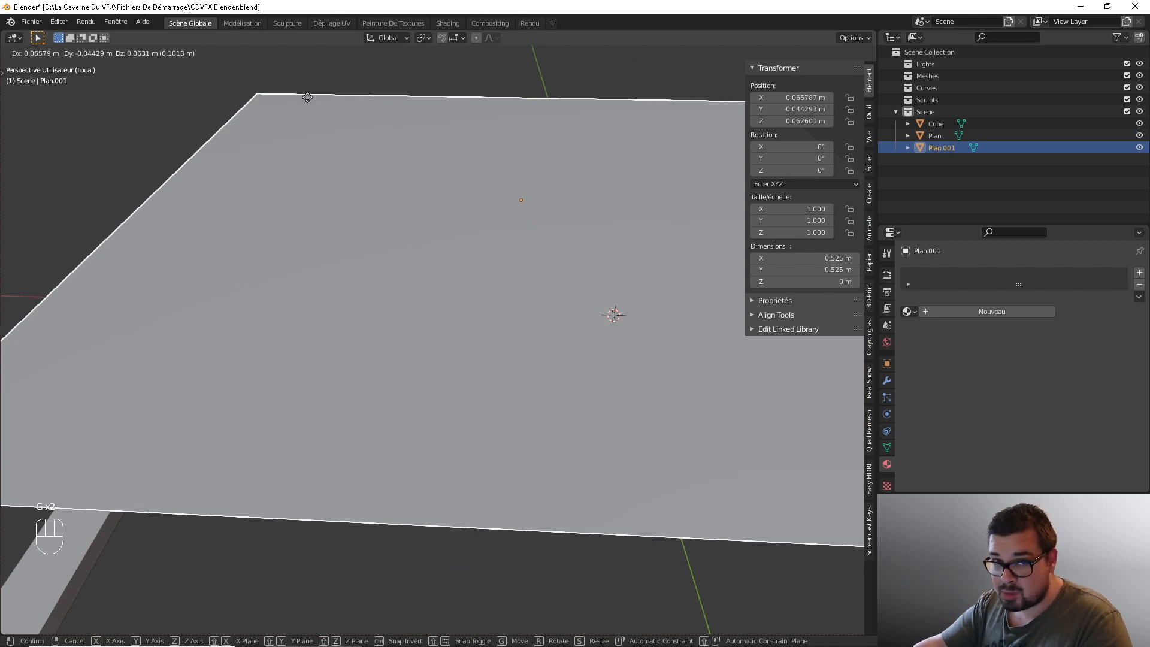
right_click(354, 149)
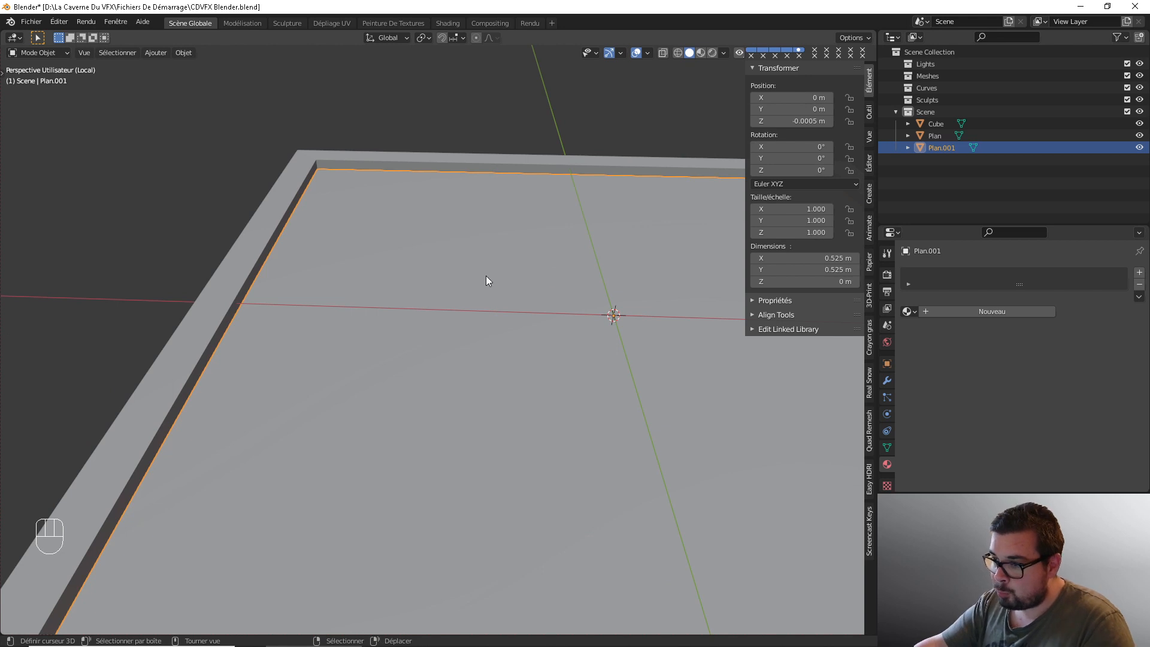
- Apply rotation and scale to the separated floor plane and set its origin to its geometry
key("q")
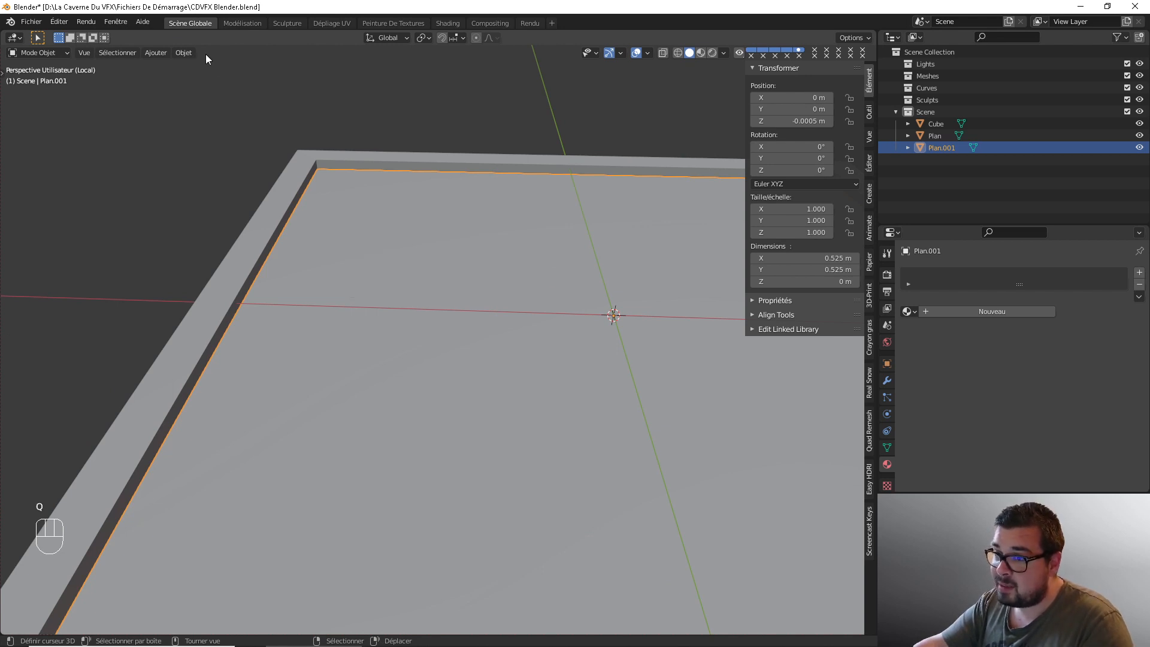
left_click(183, 53)
mouse_move(236, 113)
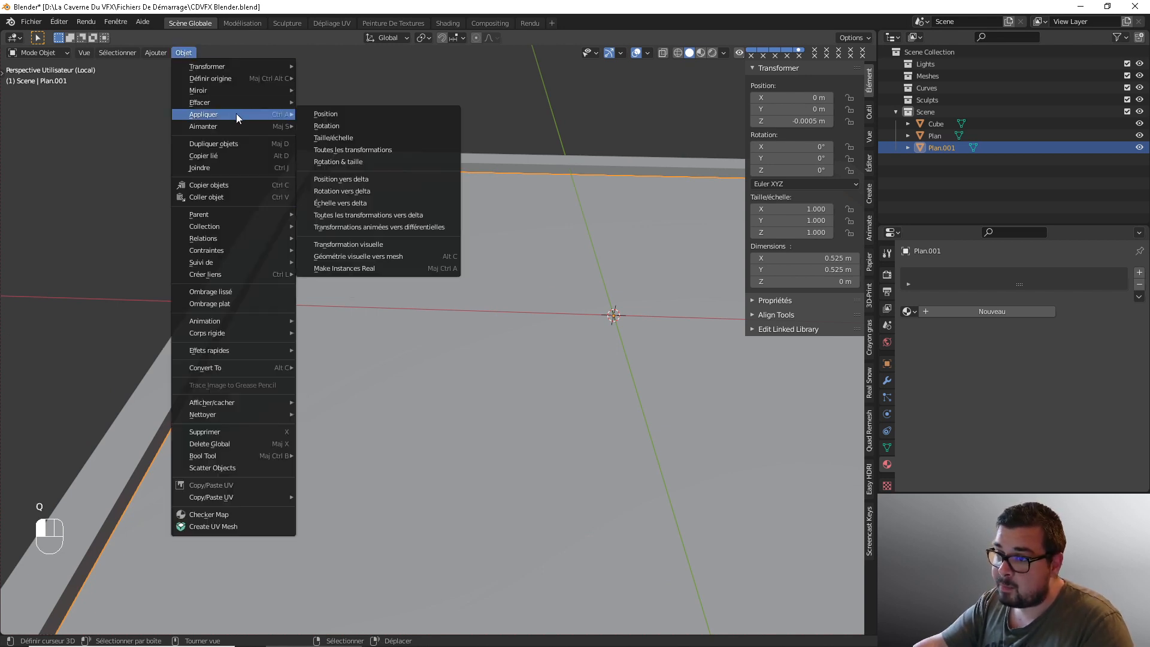
left_click(349, 160)
left_click(185, 53)
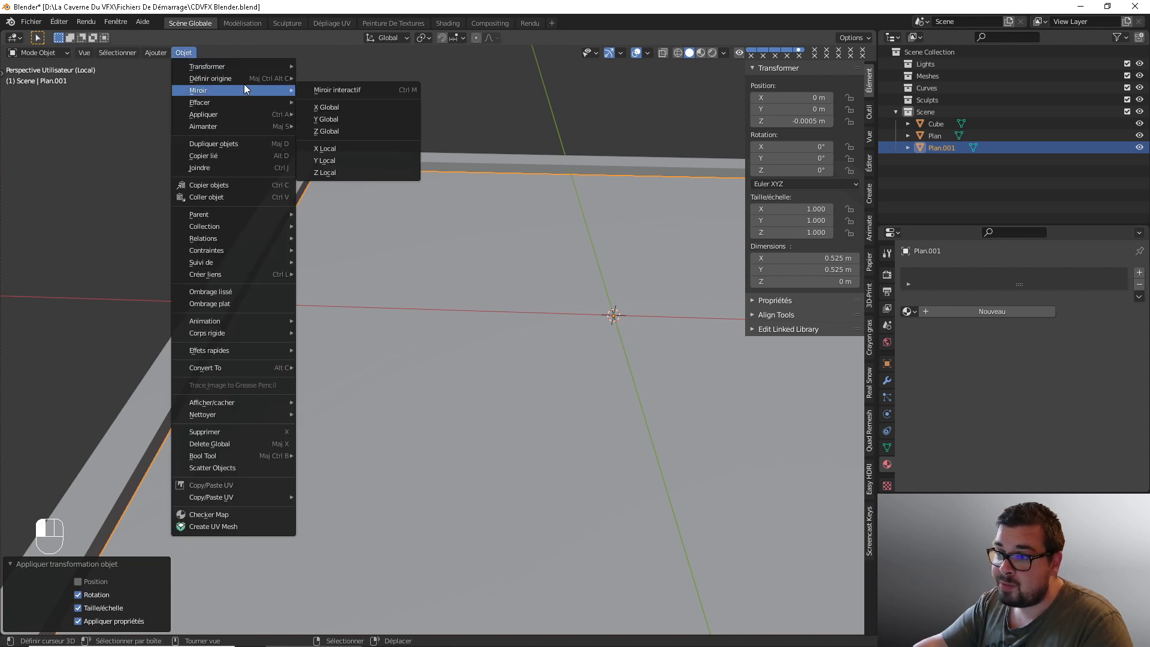
mouse_move(280, 80)
left_click(356, 92)
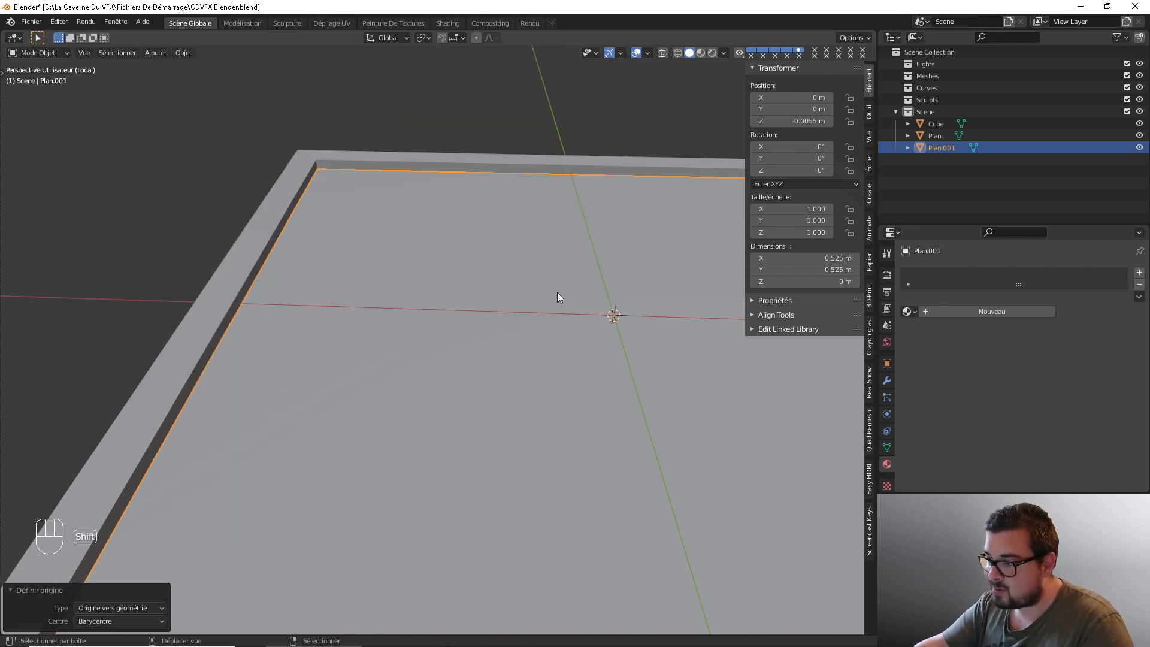
- Add a Solidify modifier to the floor plane and inspect its thickness with the plane isolated
middle_click_drag(558, 292, 538, 291, "shift")
left_click(575, 313)
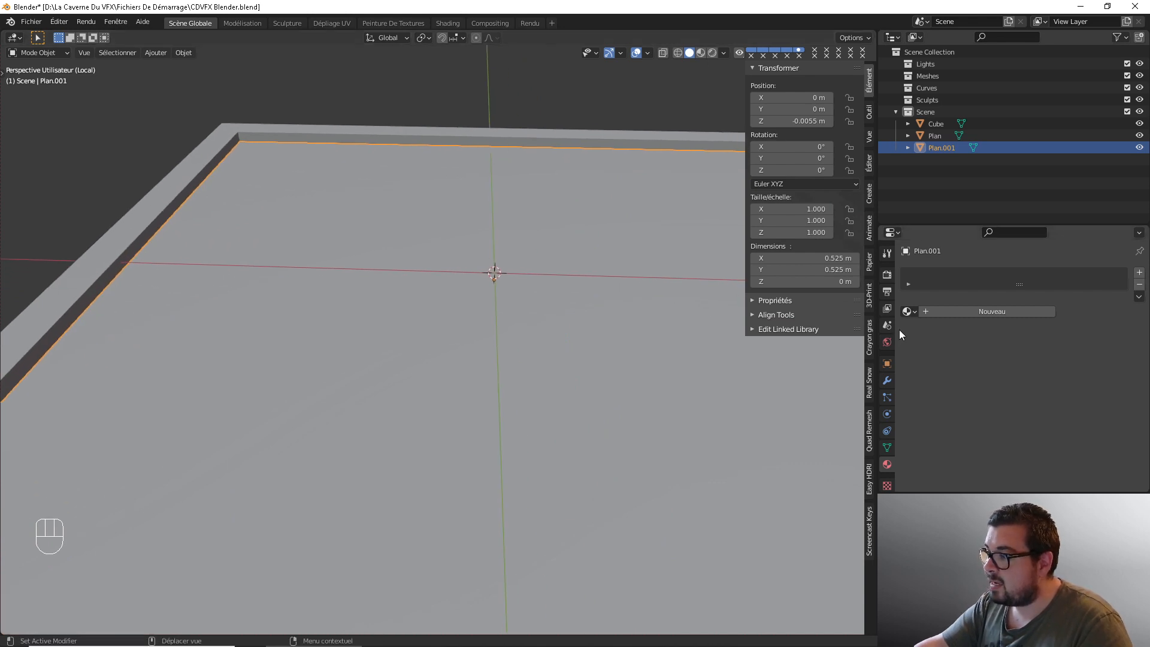
left_click(887, 380)
left_click(947, 274)
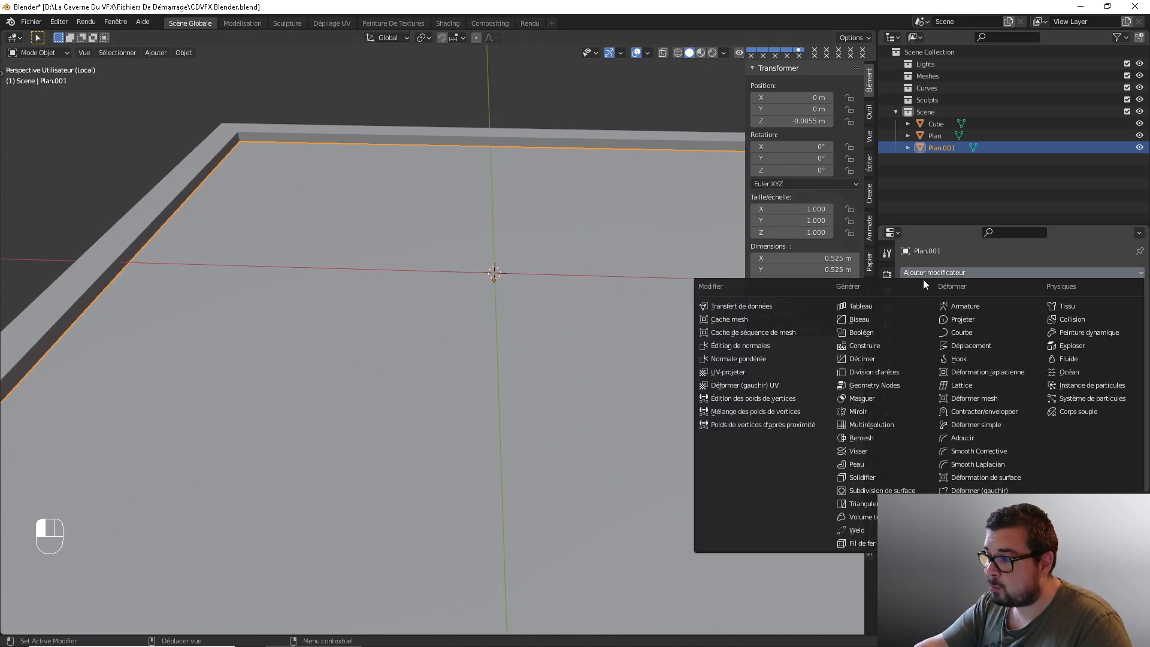
left_click(871, 474)
middle_click_drag(270, 168, 437, 290)
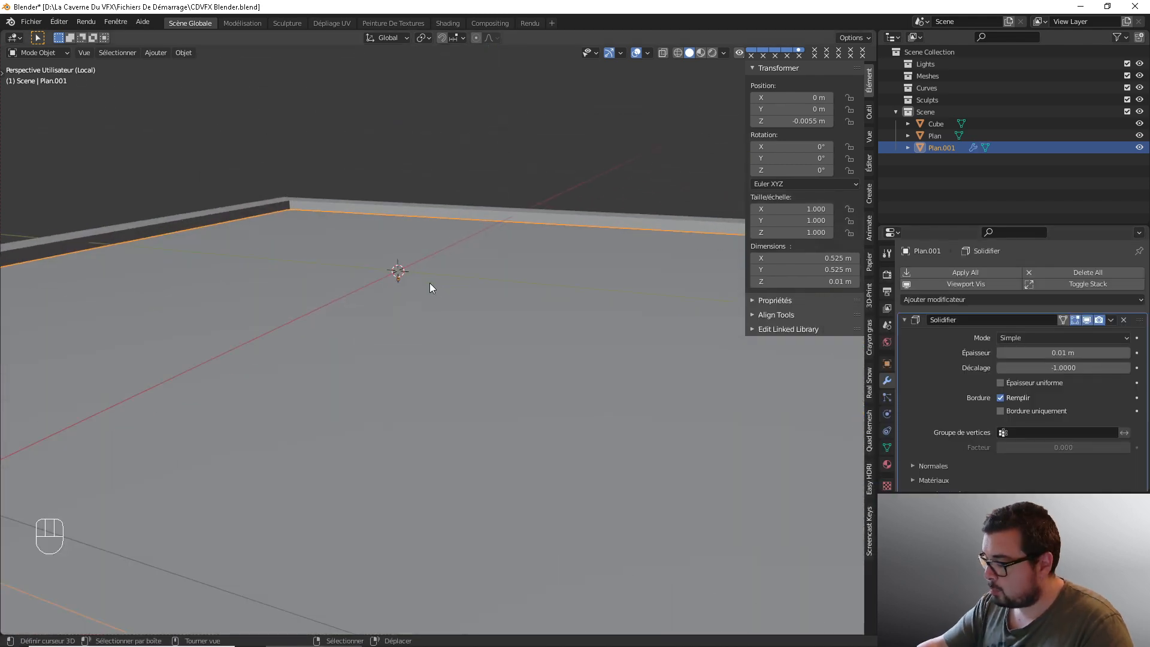
key("KP_Divide")
key("KP_Divide")
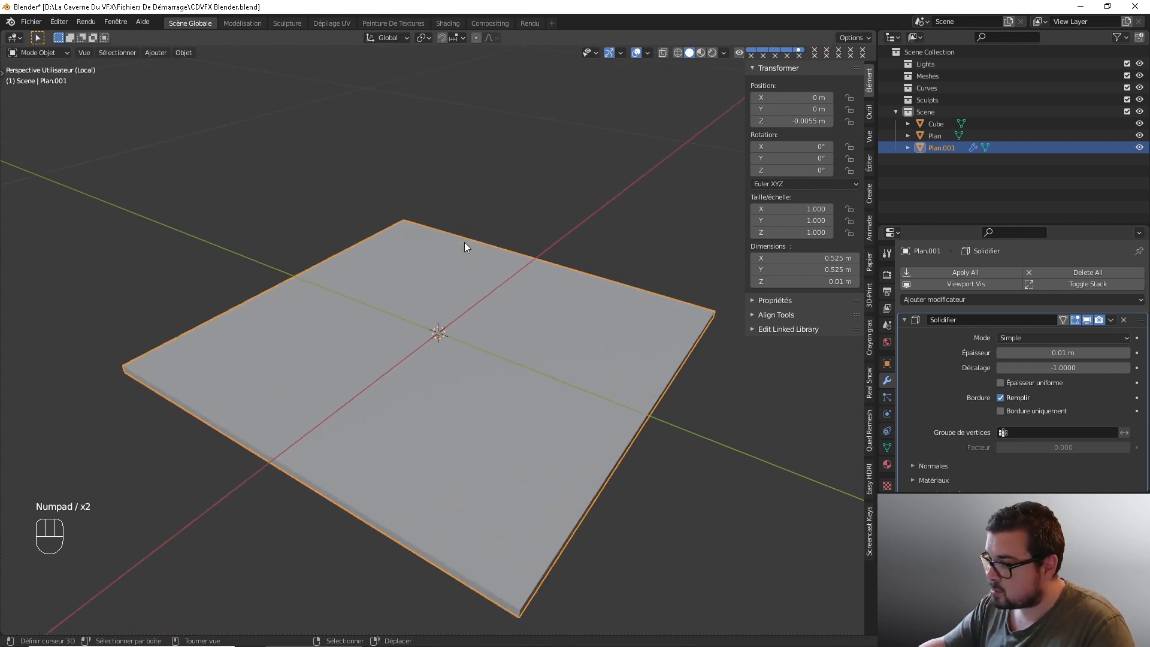
middle_click_drag(465, 242, 358, 441)
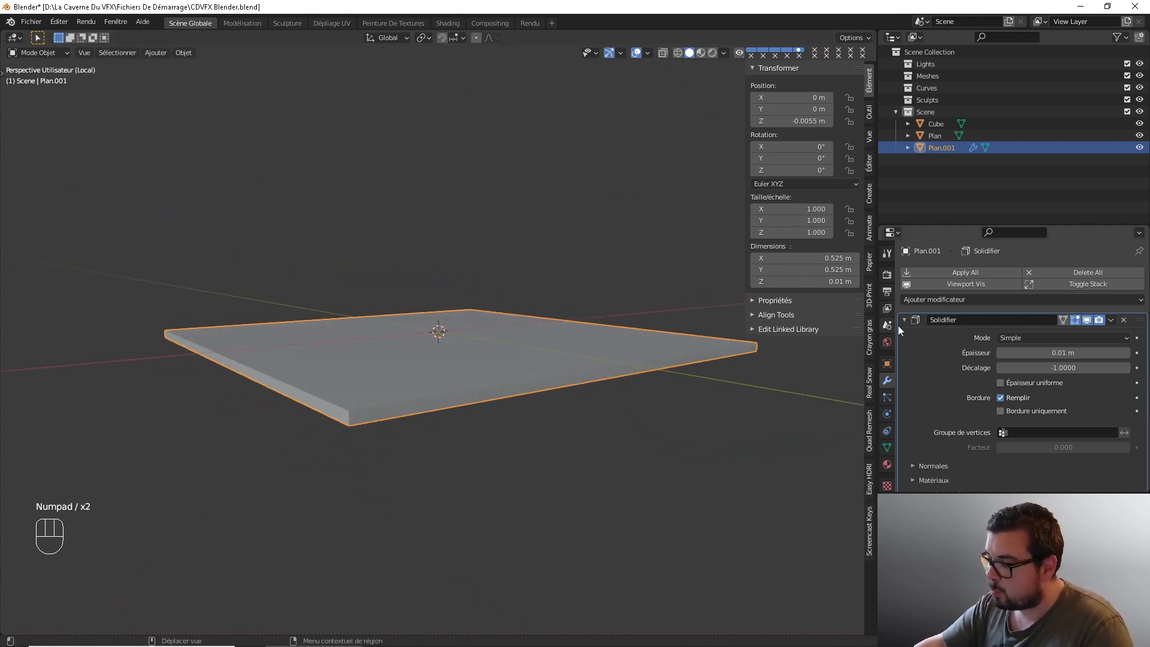
- Bring the frame back into view and set the floor's Solidify thickness to 0.0005 m, checking it against the frame from the front
key("KP_Divide")
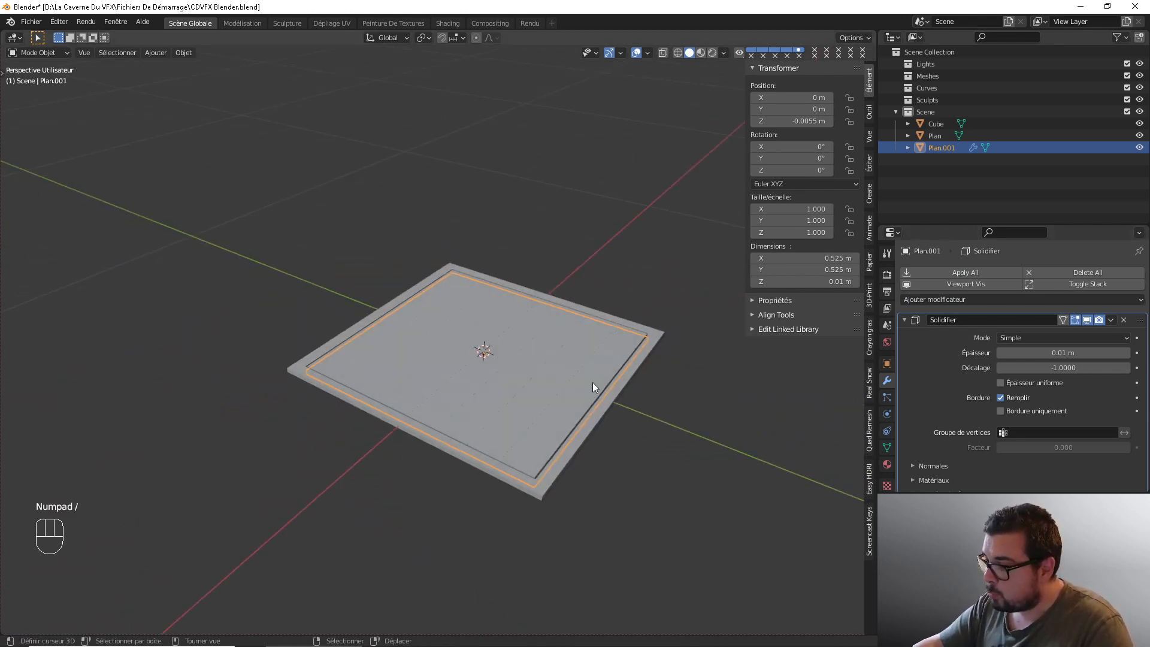
middle_click_drag(591, 382, 554, 308)
key("KP_1")
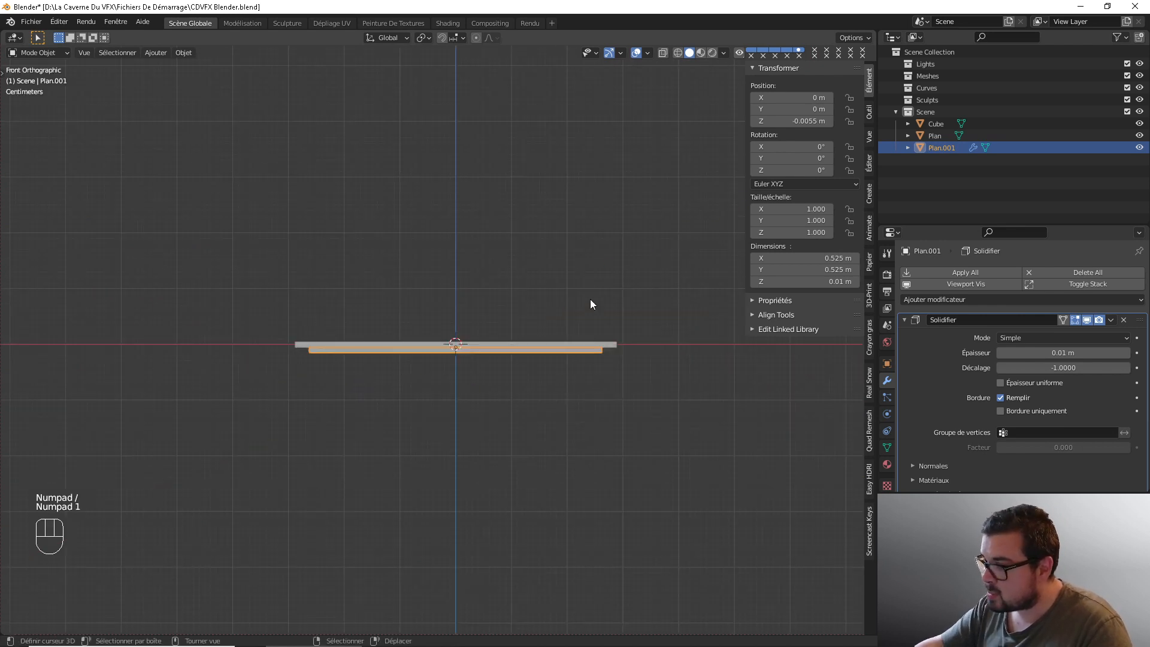
scroll(623, 360, "up", 3)
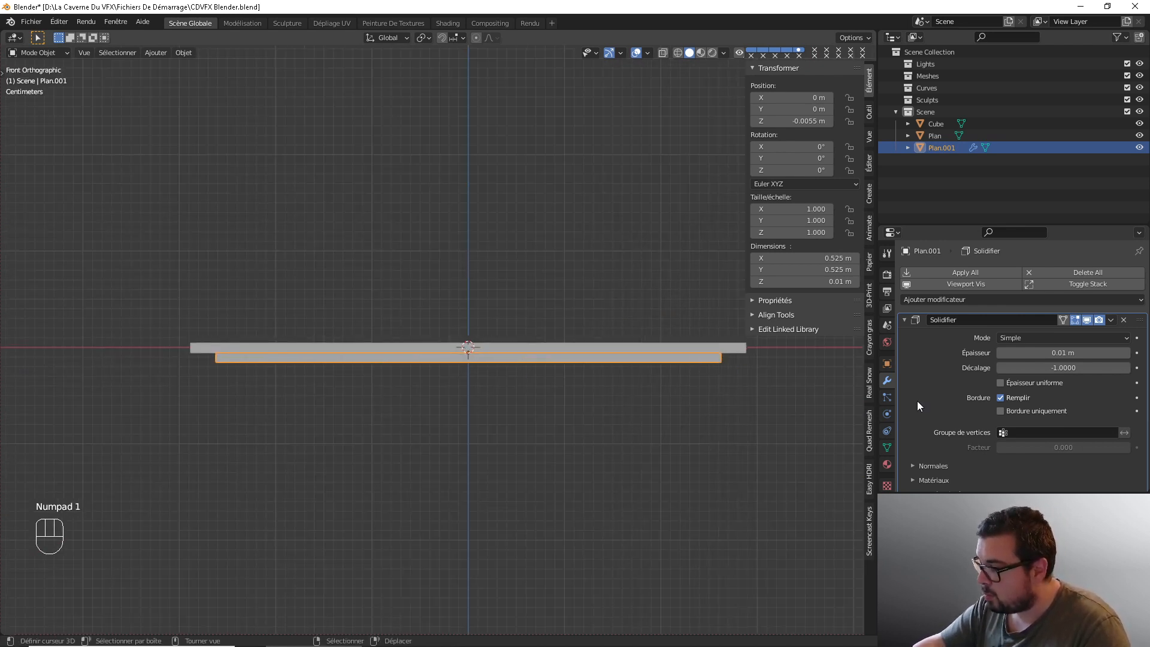
left_click(1058, 352)
type("0")
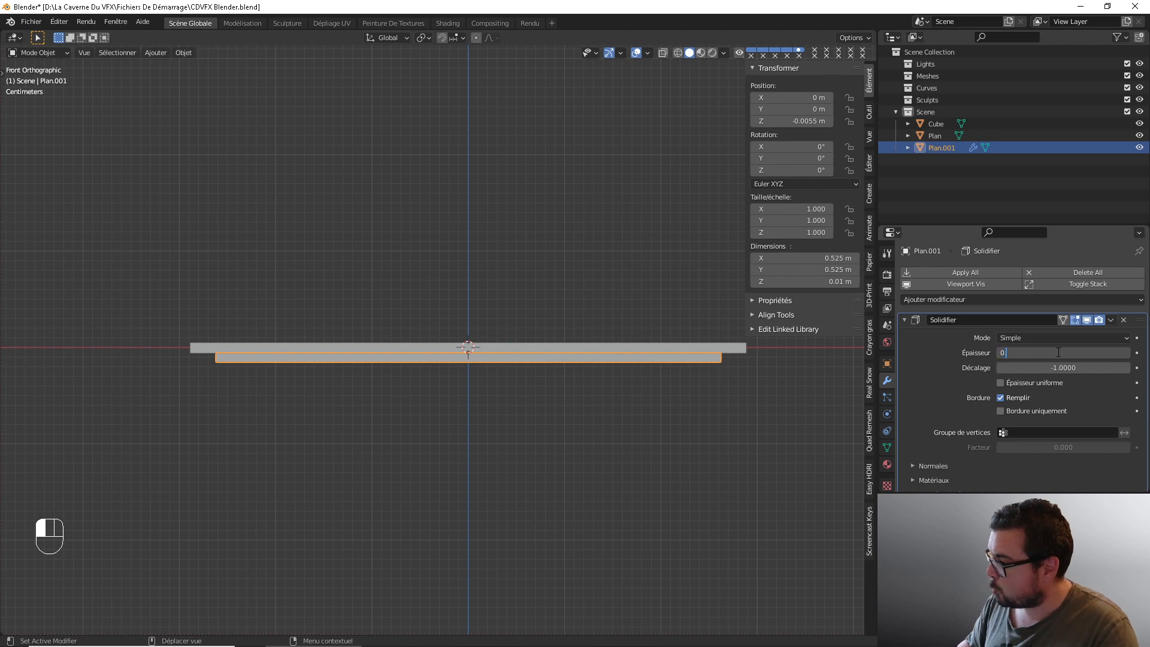
type(".0005")
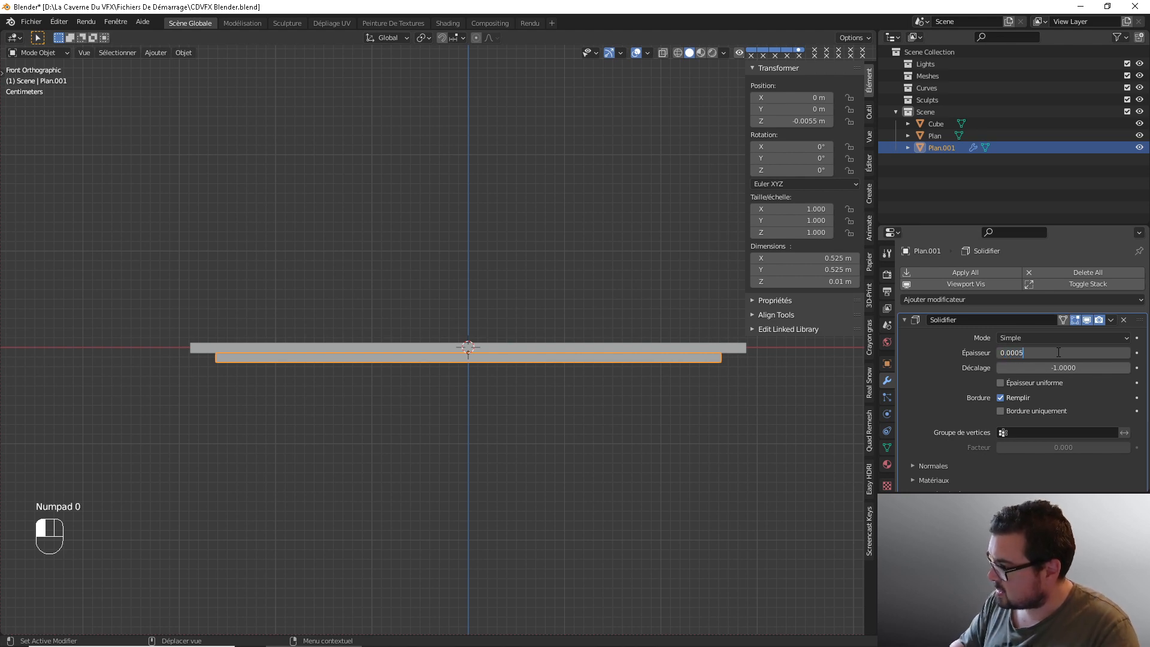
key("Return")
scroll(799, 373, "up", 3)
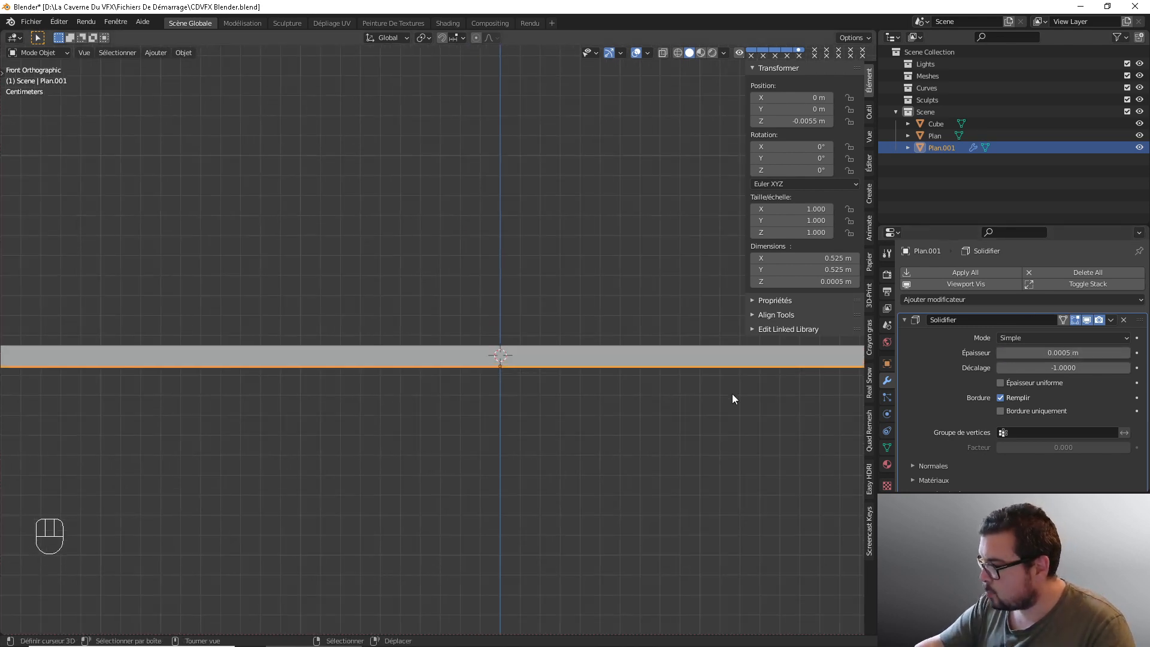
middle_click_drag(732, 393, 371, 365, "shift")
scroll(663, 367, "up", 6)
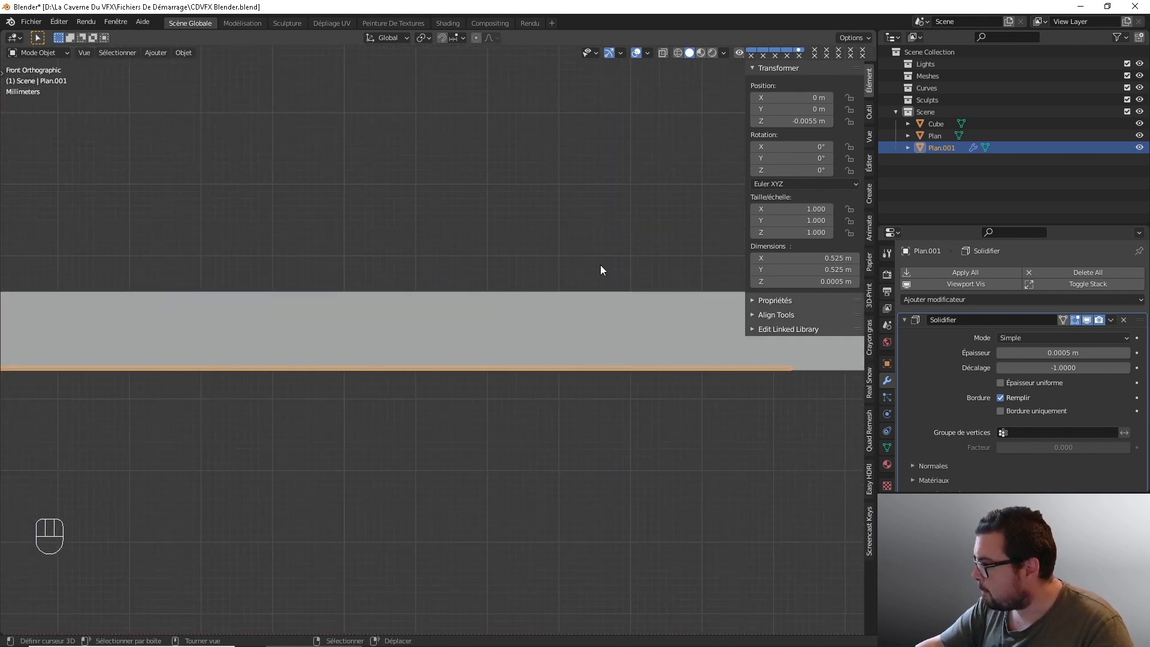
middle_click_drag(601, 268, 555, 285)
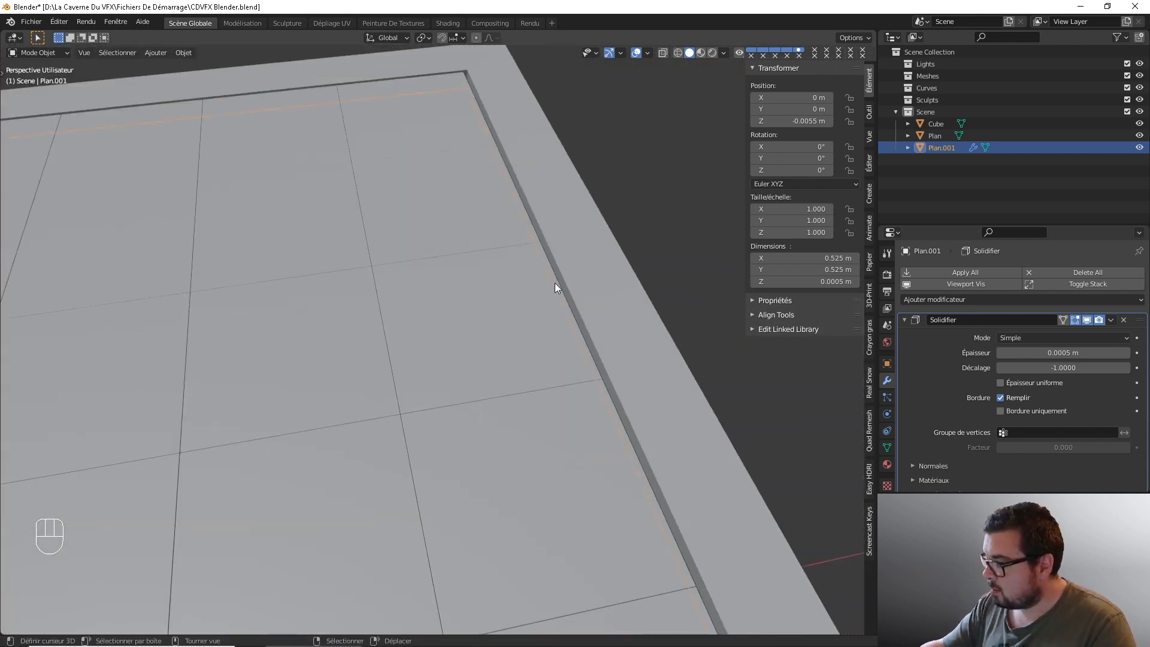
- Isolate the floor slab in local view and apply its Solidify modifier
key("KP_Divide")
middle_click_drag(540, 342, 572, 275)
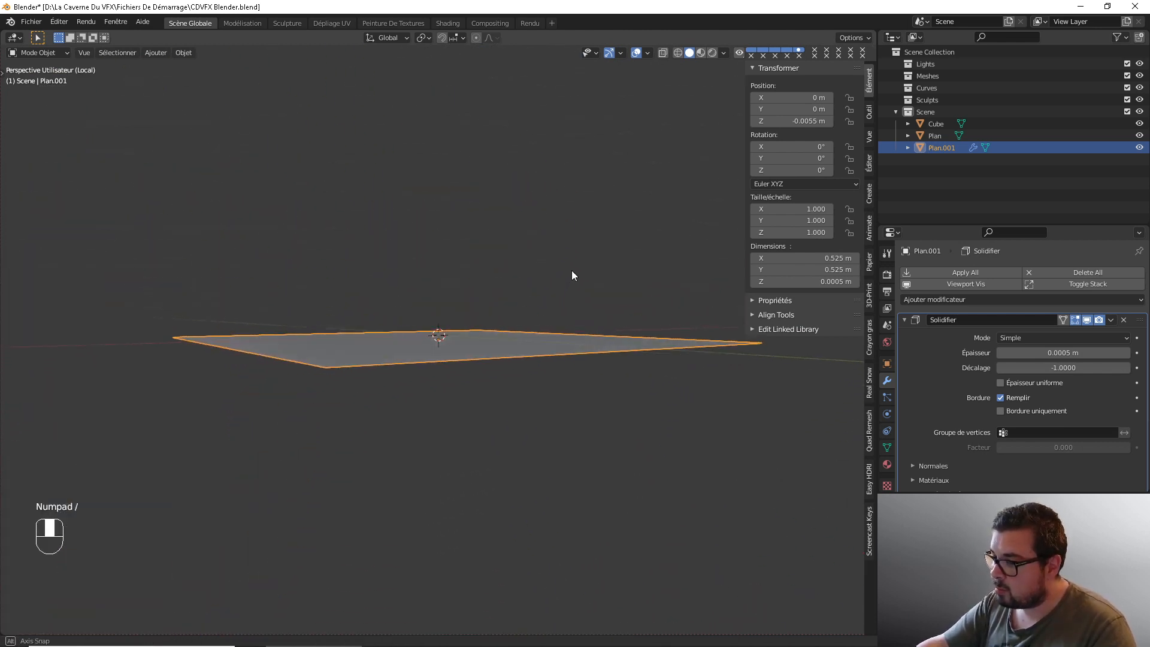
scroll(419, 336, "up", 6)
scroll(300, 400, "down", 2)
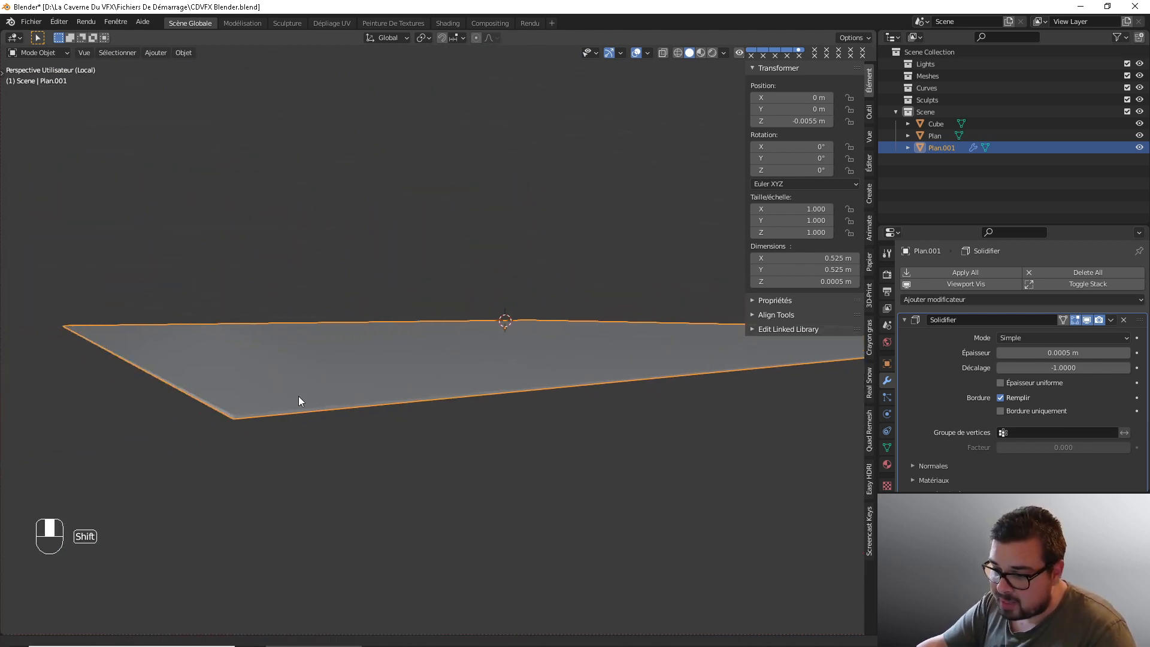
middle_click_drag(299, 400, 325, 405, "shift")
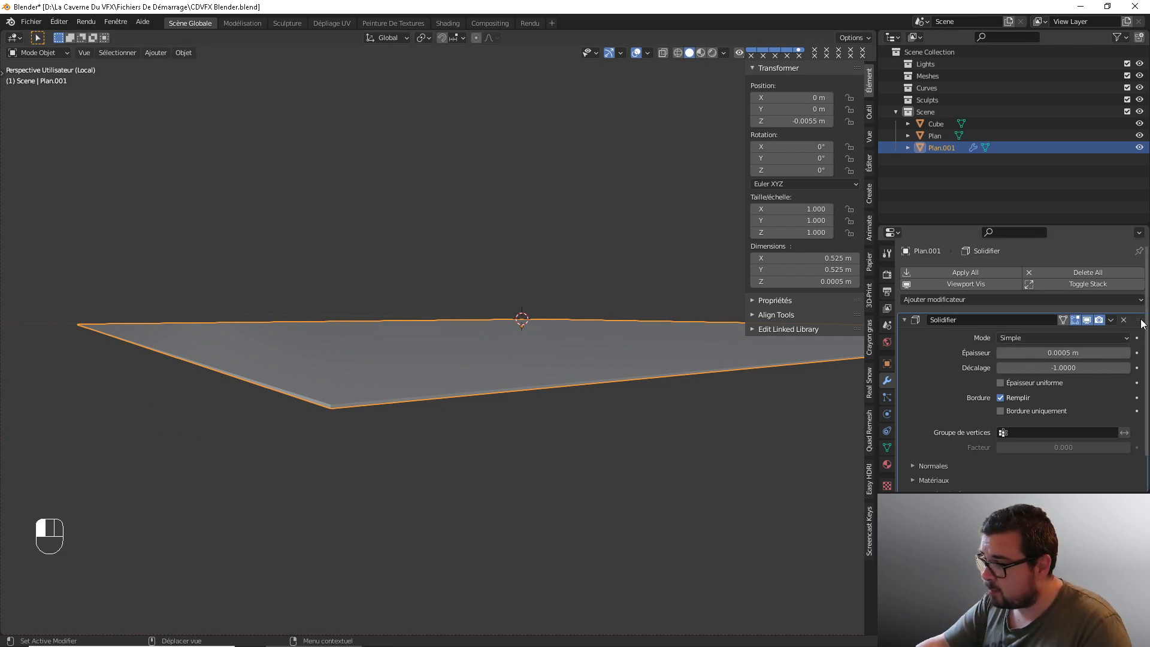
key("ctrl+a")
- Enter mesh editing on the floor slab and select the edges around its top perimeter
key("Tab")
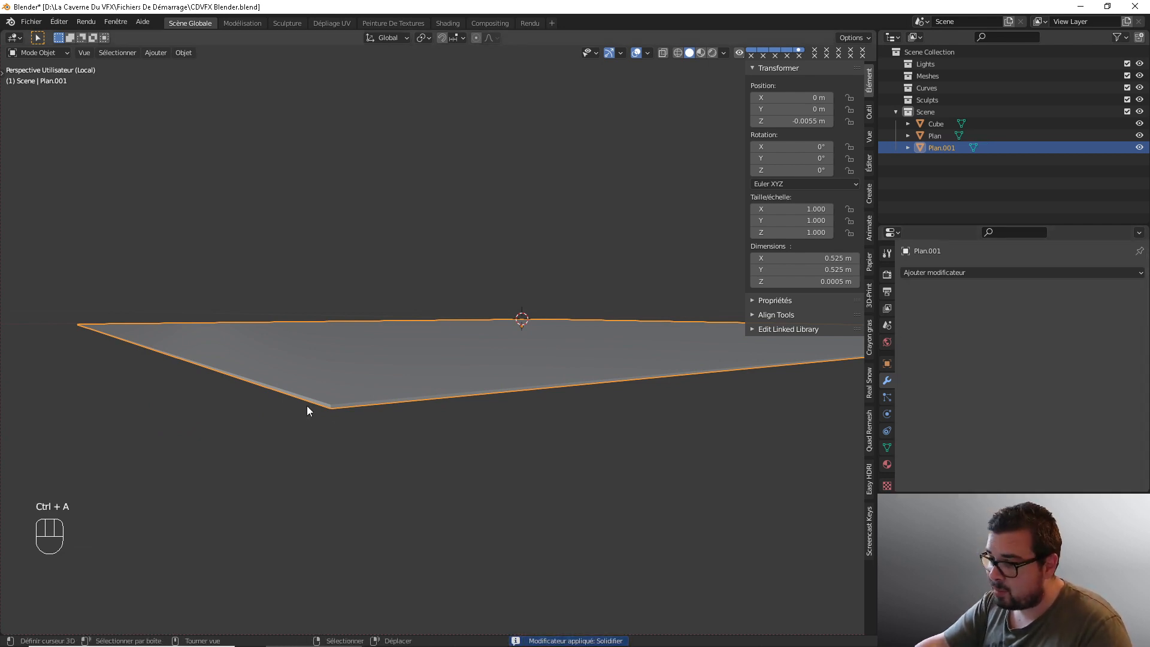
middle_click_drag(307, 405, 325, 412)
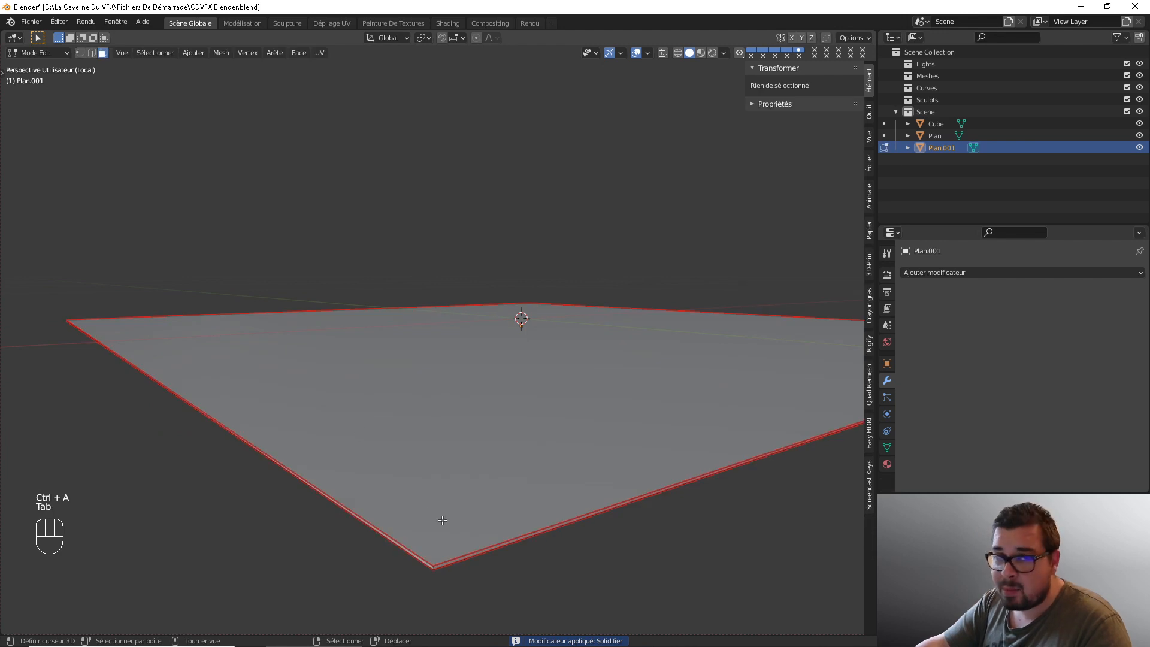
left_click(91, 53)
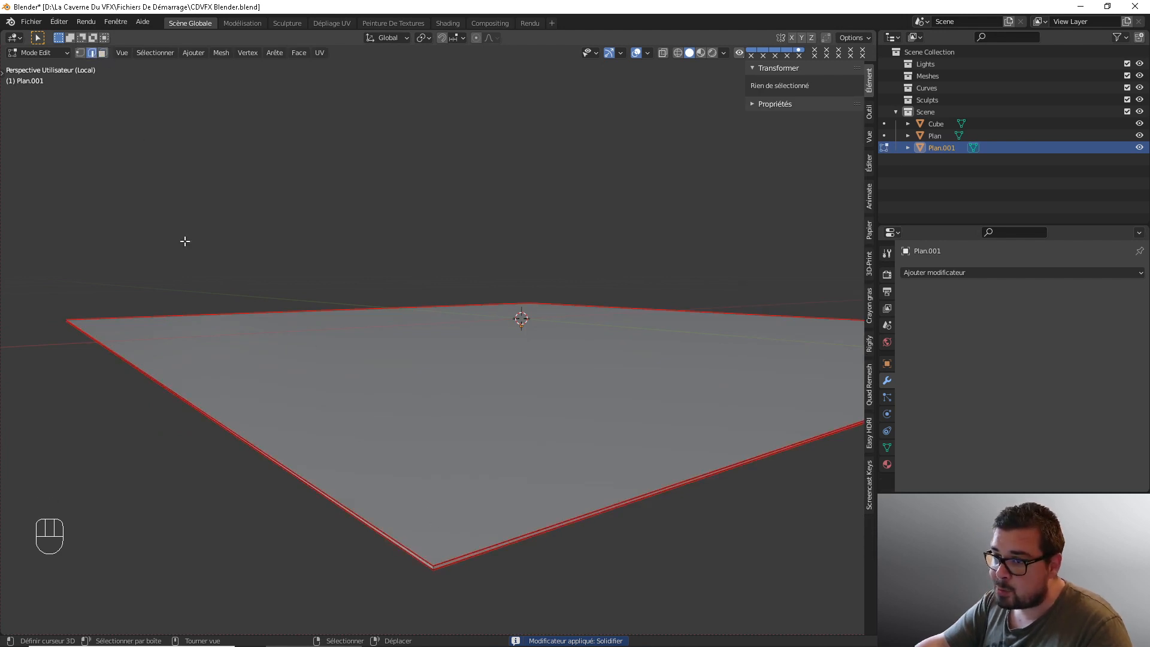
left_click(330, 492)
middle_click_drag(471, 515, 493, 483)
left_click(511, 441, "shift")
middle_click_drag(511, 441, 393, 483)
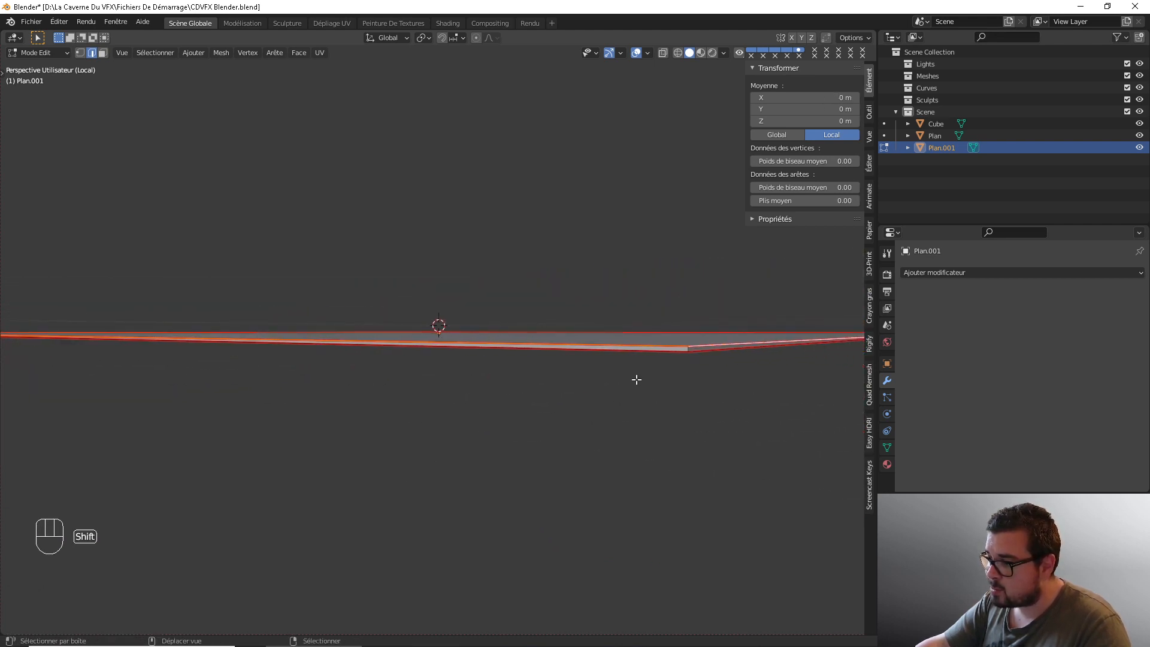
- Add the slab's four vertical corner edges to the selection and mark the selected edges as seams
middle_click_drag(637, 380, 585, 384)
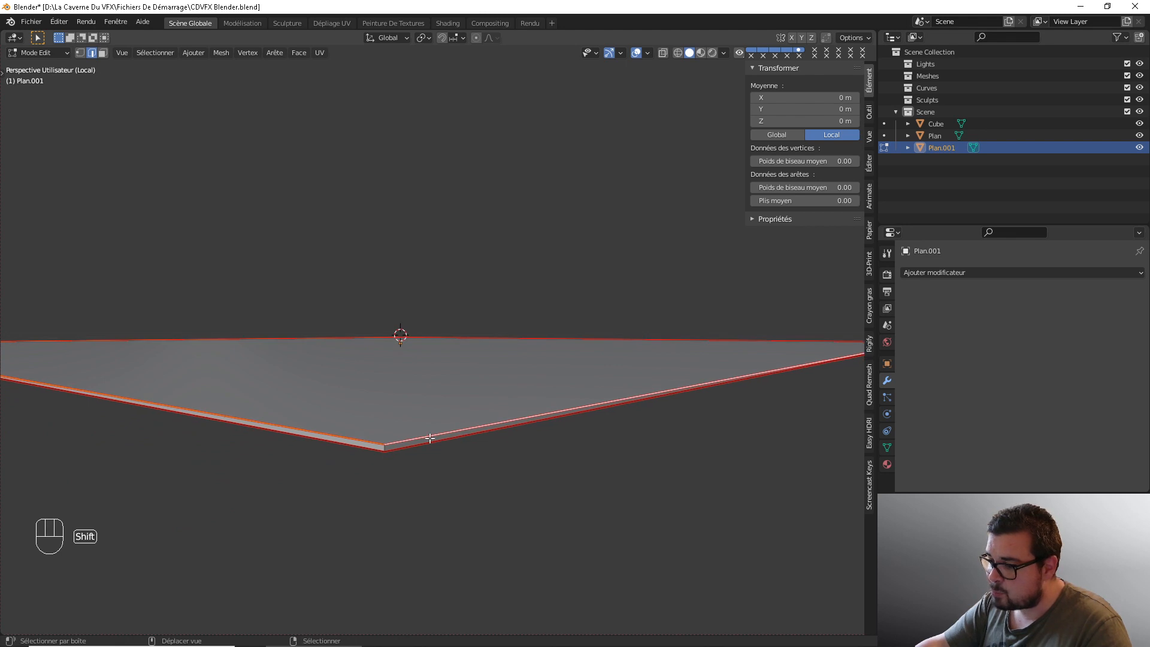
left_click(387, 448, "alt+shift")
middle_click_drag(232, 442, 426, 456)
left_click(531, 457, "alt+shift")
scroll(426, 456, "up", 2)
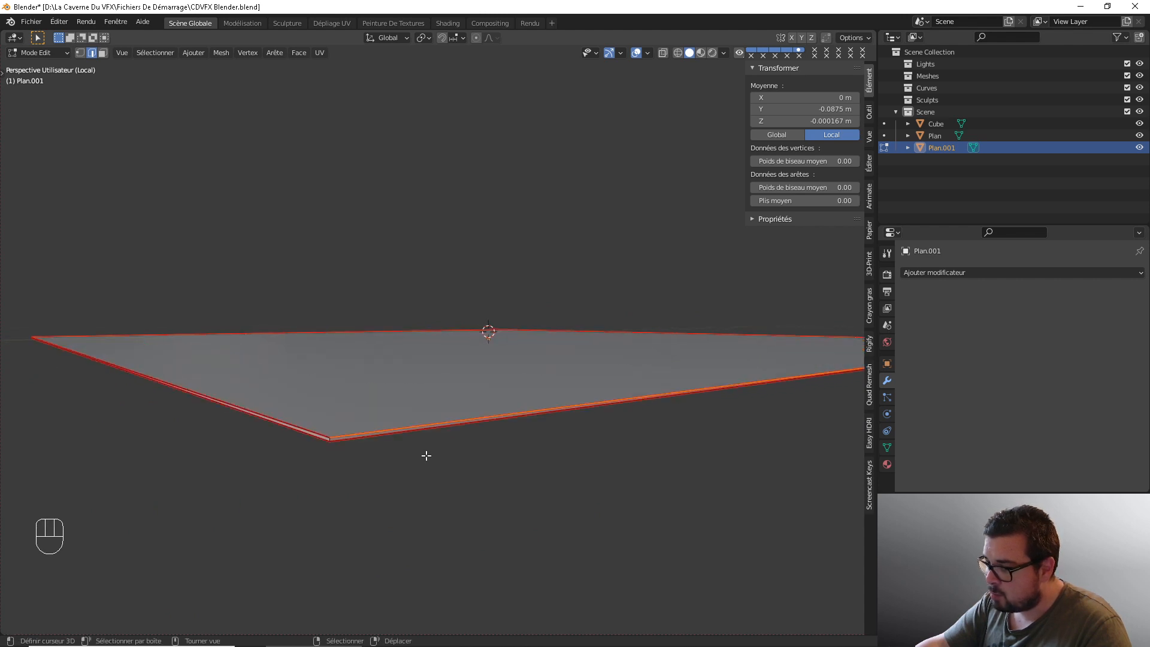
left_click(331, 441, "alt+shift")
middle_click_drag(234, 455, 418, 450)
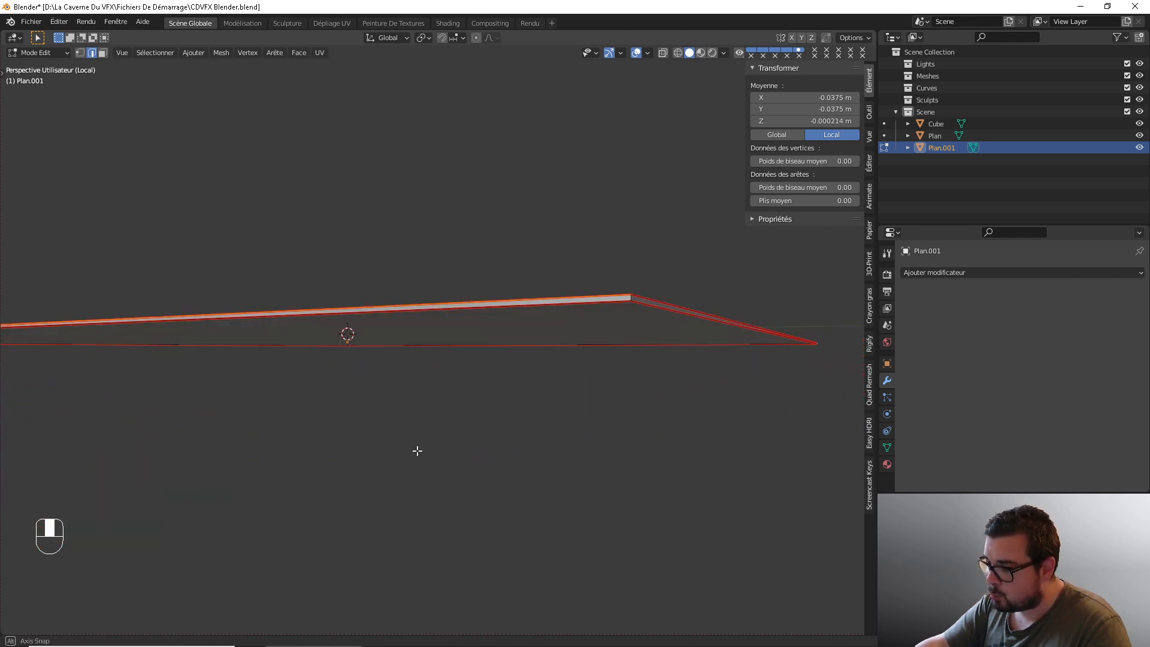
left_click(630, 299, "alt+shift")
key("ctrl+e")
left_click(583, 306)
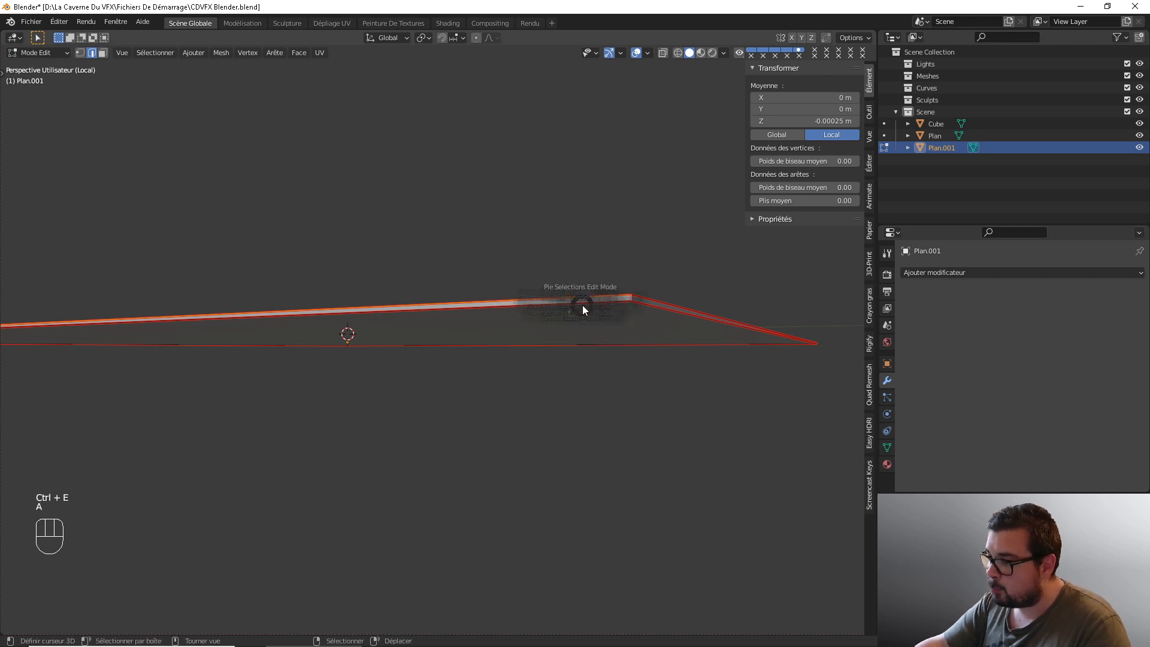
- Unwrap the floor slab's entire mesh with the angle-based method and inspect its islands in the UV editing workspace
key("a")
key("a")
left_click(566, 193)
key("u")
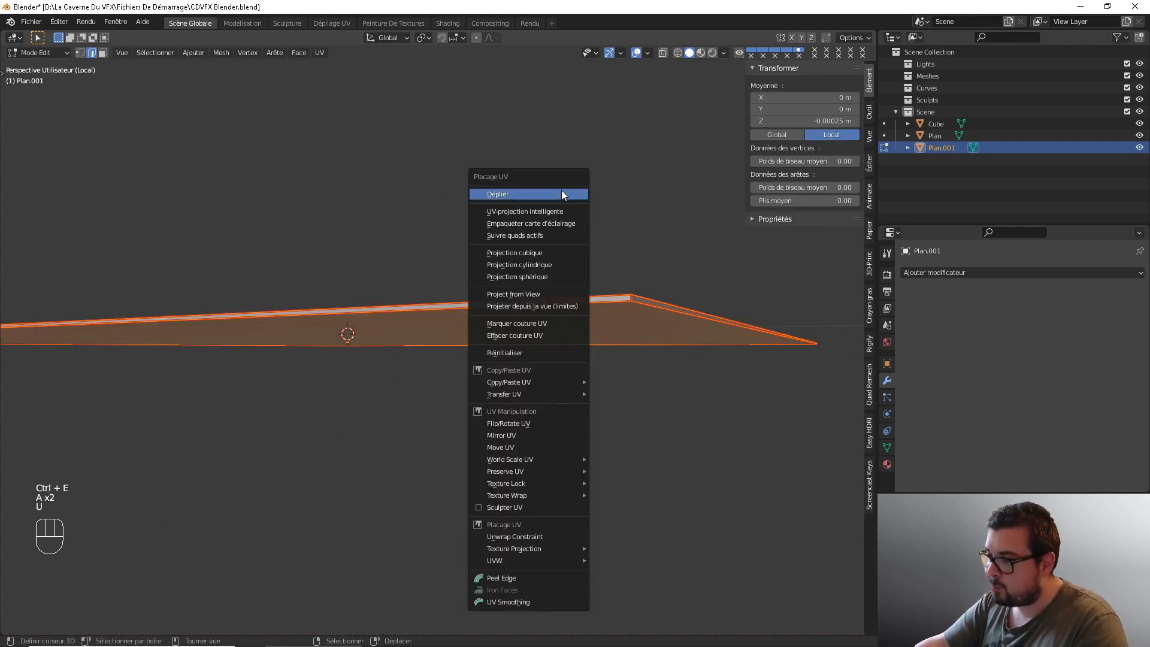
left_click(562, 190)
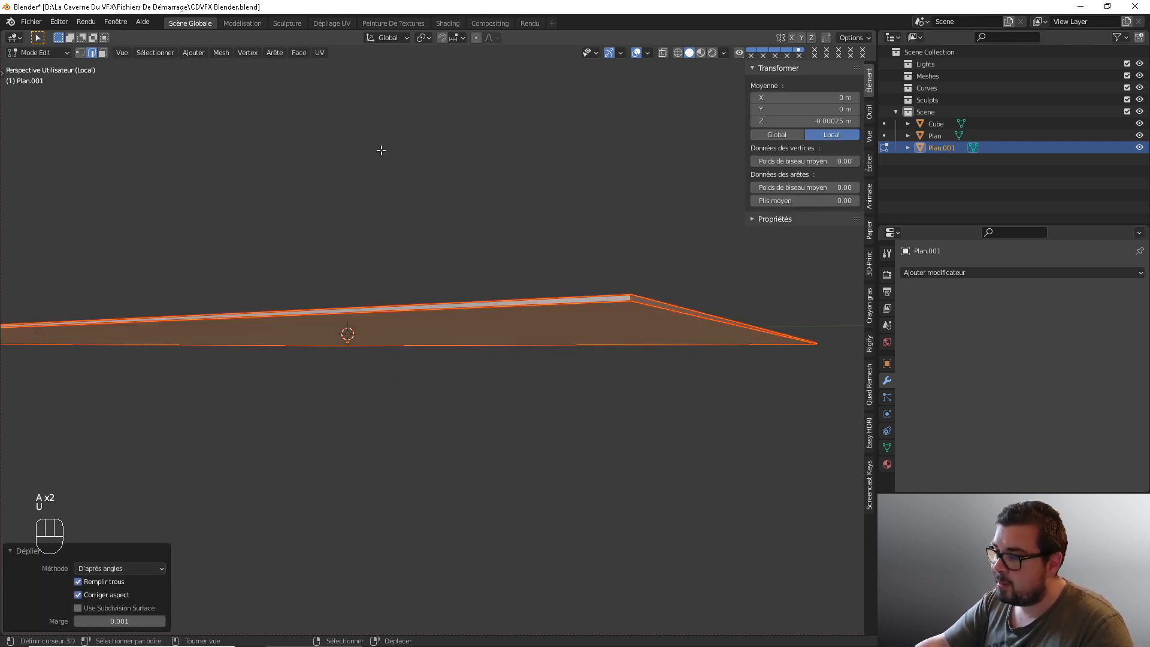
left_click(333, 22)
scroll(251, 387, "up", 7)
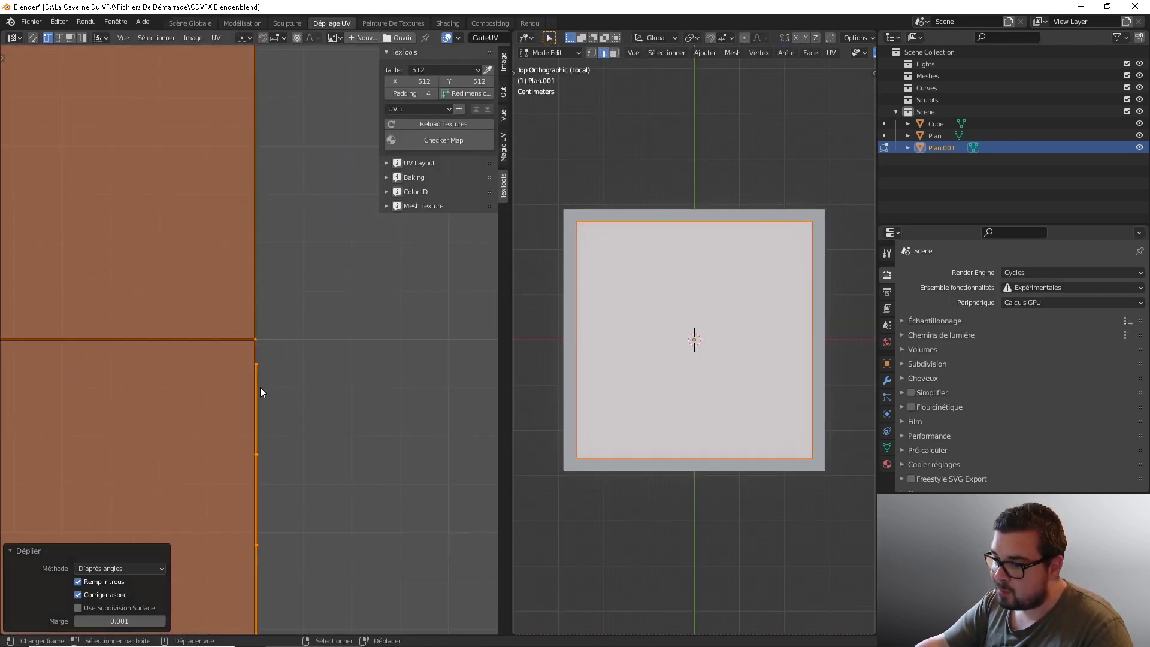
middle_click_drag(146, 445, 345, 454)
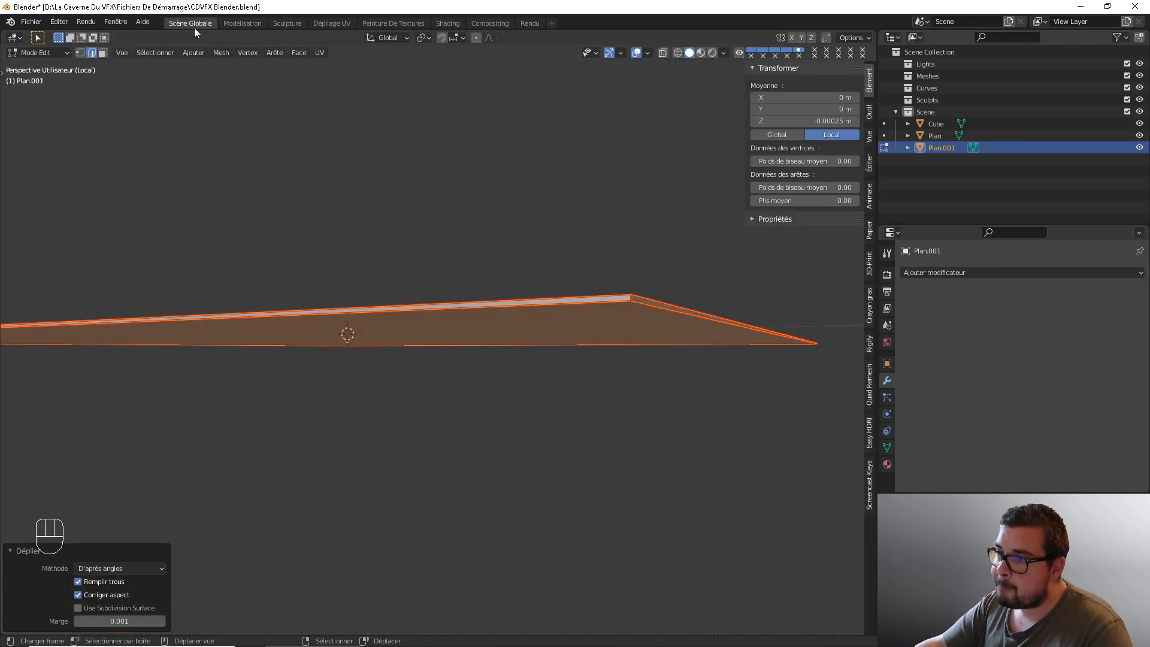
- Return to the general scene workspace and inspect the floor slab's marked seams from several angles with the mesh deselected
left_click(190, 23)
middle_click_drag(574, 359, 592, 368)
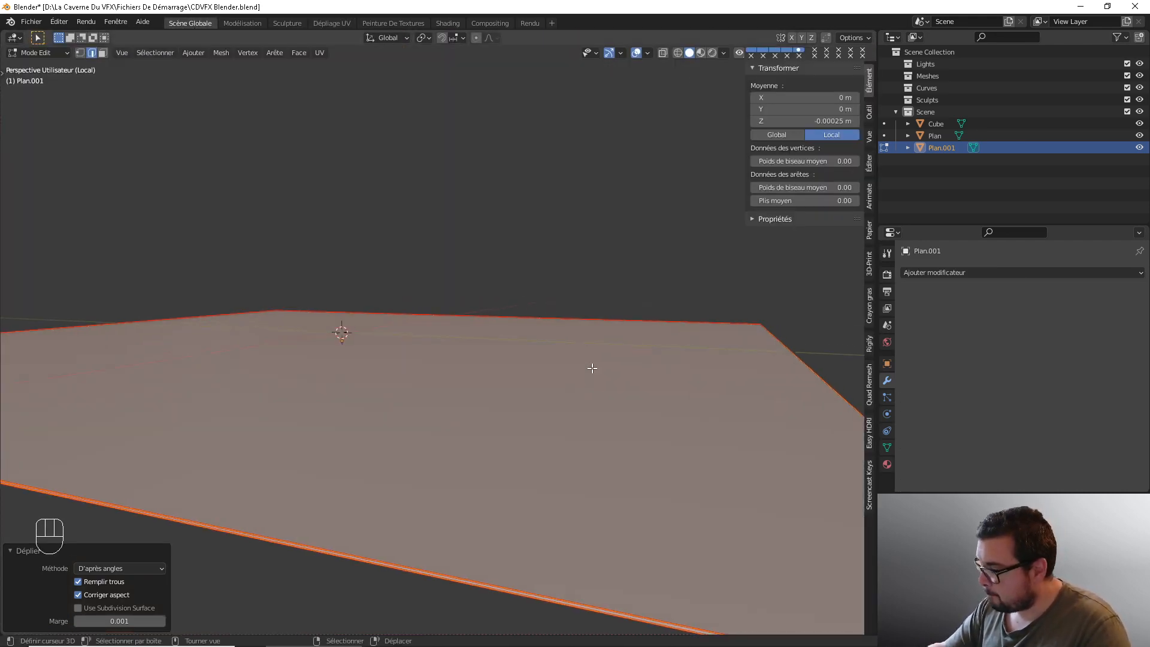
key("KP_Divide")
key("KP_Divide")
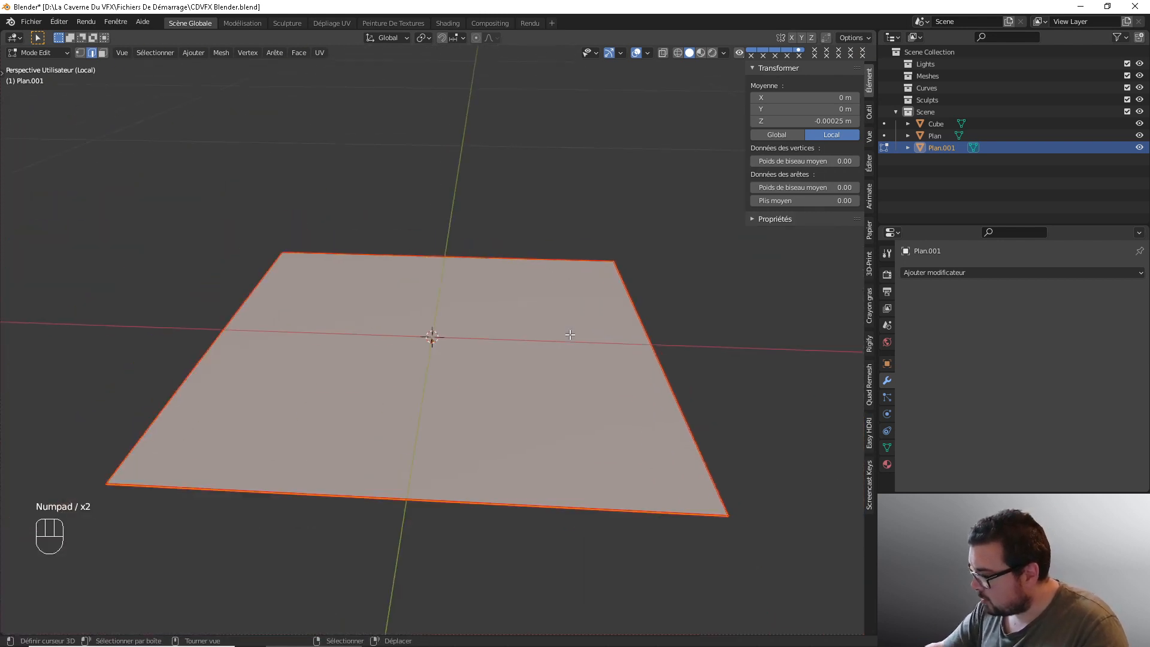
middle_click_drag(570, 334, 535, 290)
key("a")
left_click(542, 222)
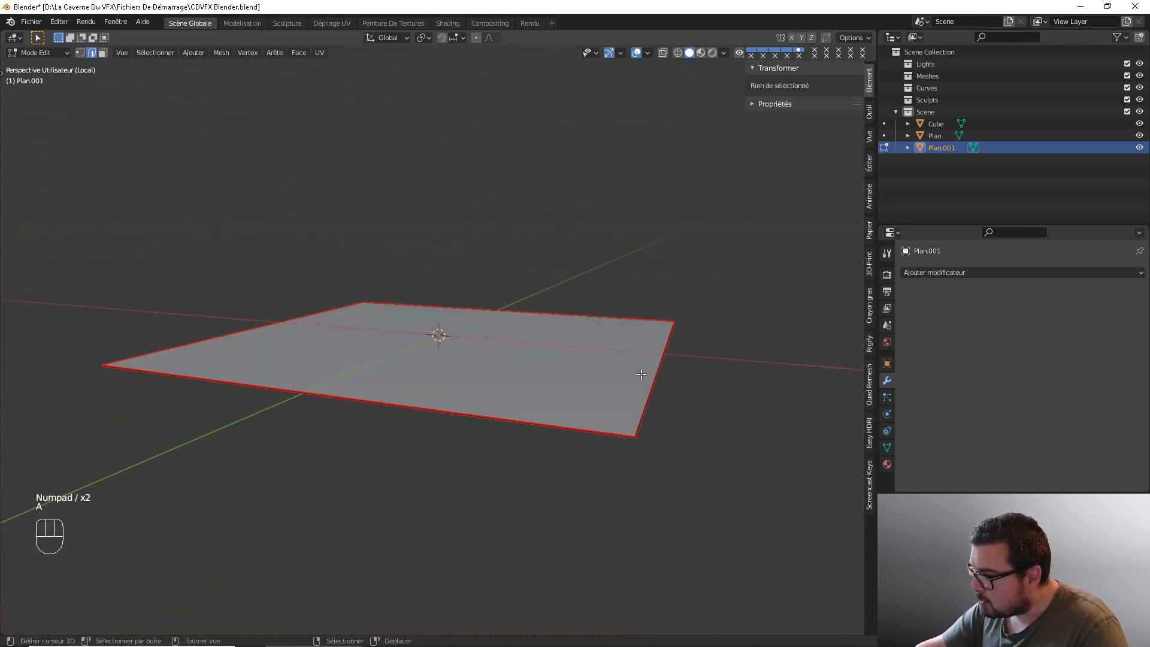
middle_click_drag(641, 374, 601, 360)
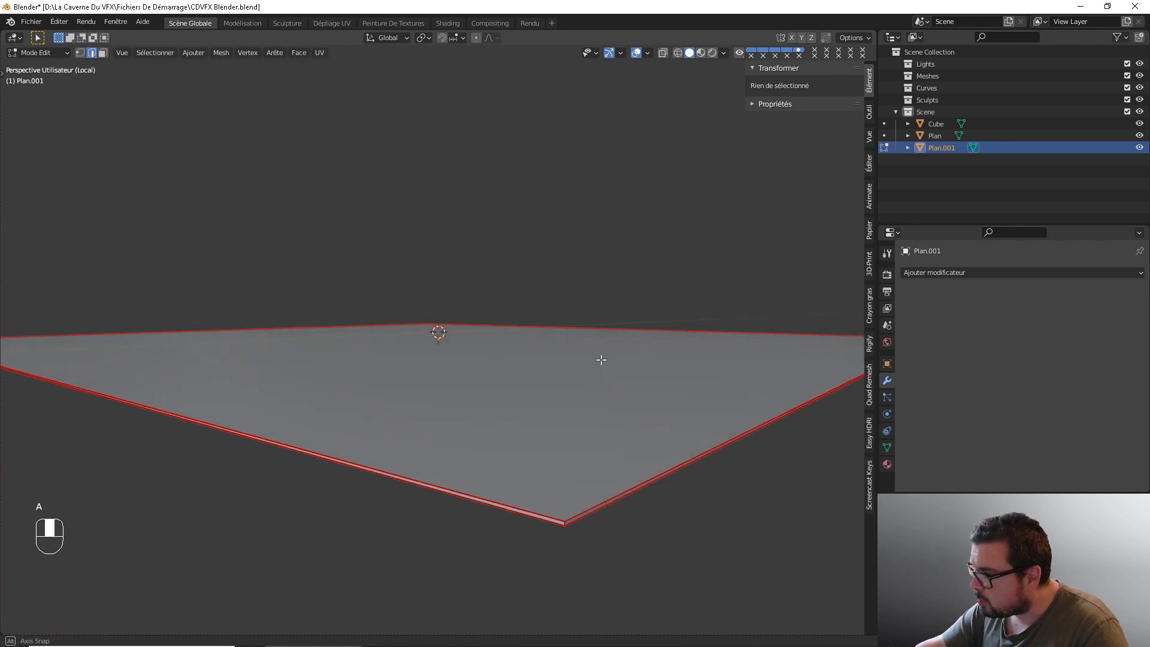
- Undo the floor slab's unwrap together with the latest selection changes
key("ctrl+z")
key("ctrl+z")
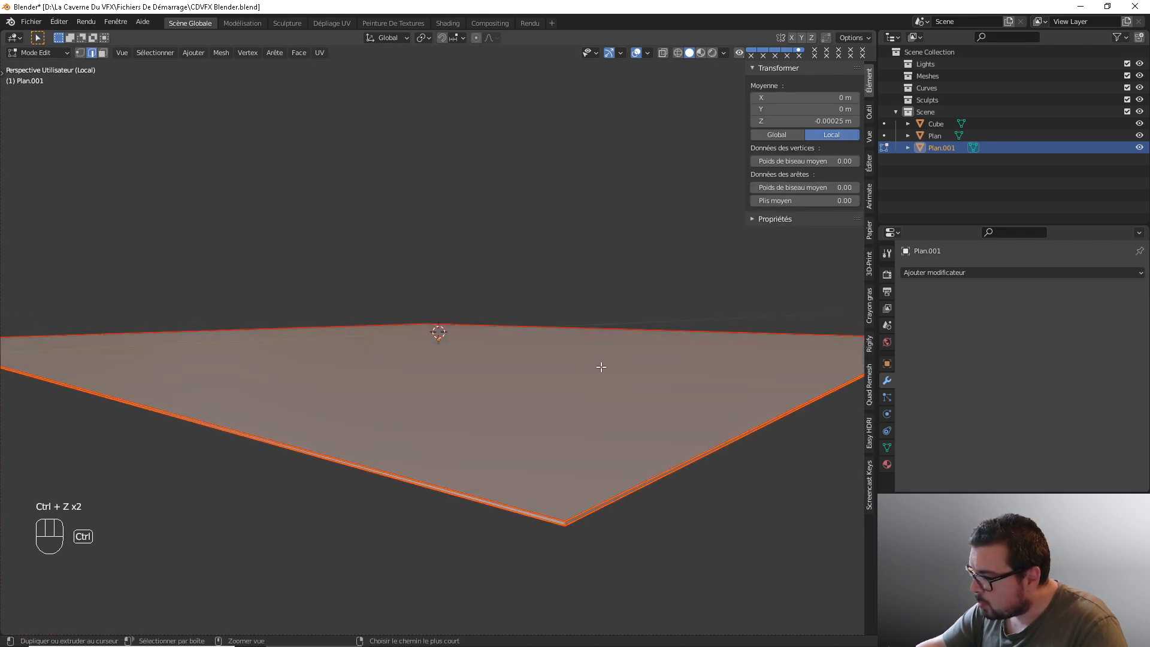
key("ctrl+z")
key("ctrl+z")
key("ctrl+z")
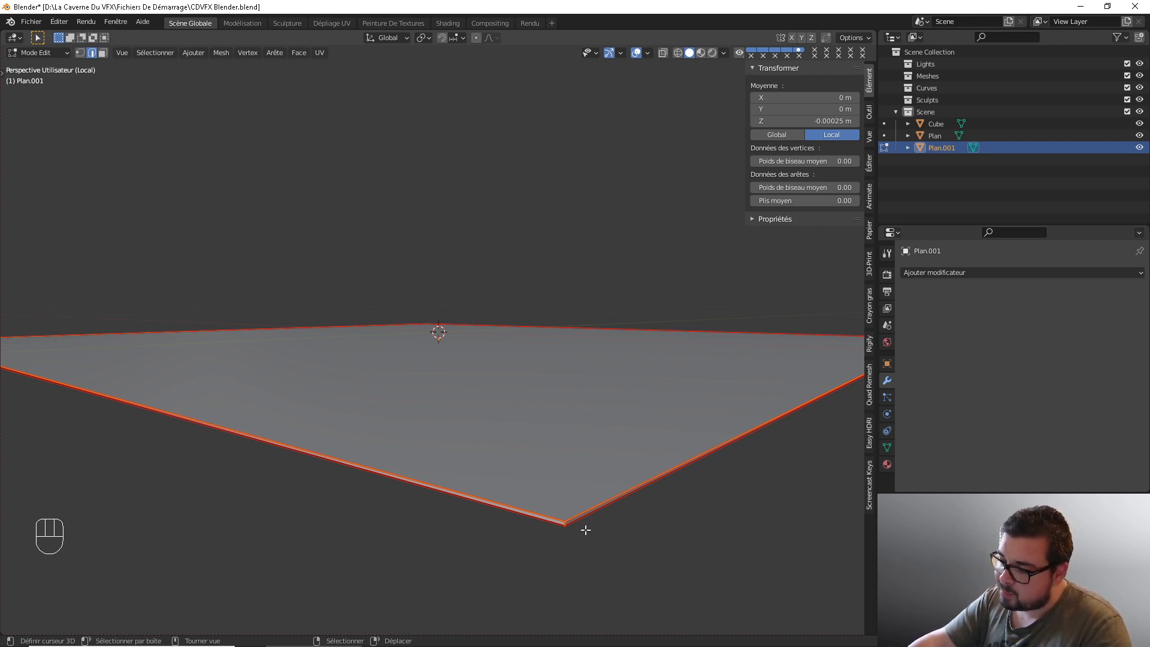
- Select only the edges around the floor slab's bottom perimeter and clear their UV seams
left_click(603, 519, "alt+shift")
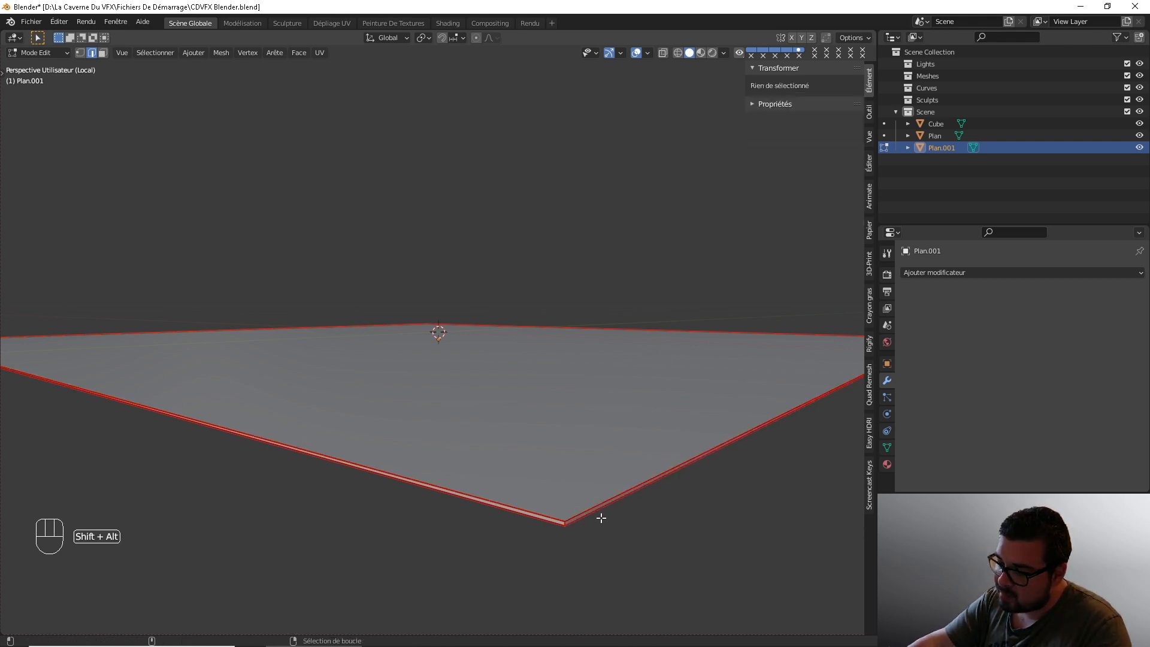
left_click(509, 519, "alt+shift")
middle_click_drag(509, 519, 527, 503)
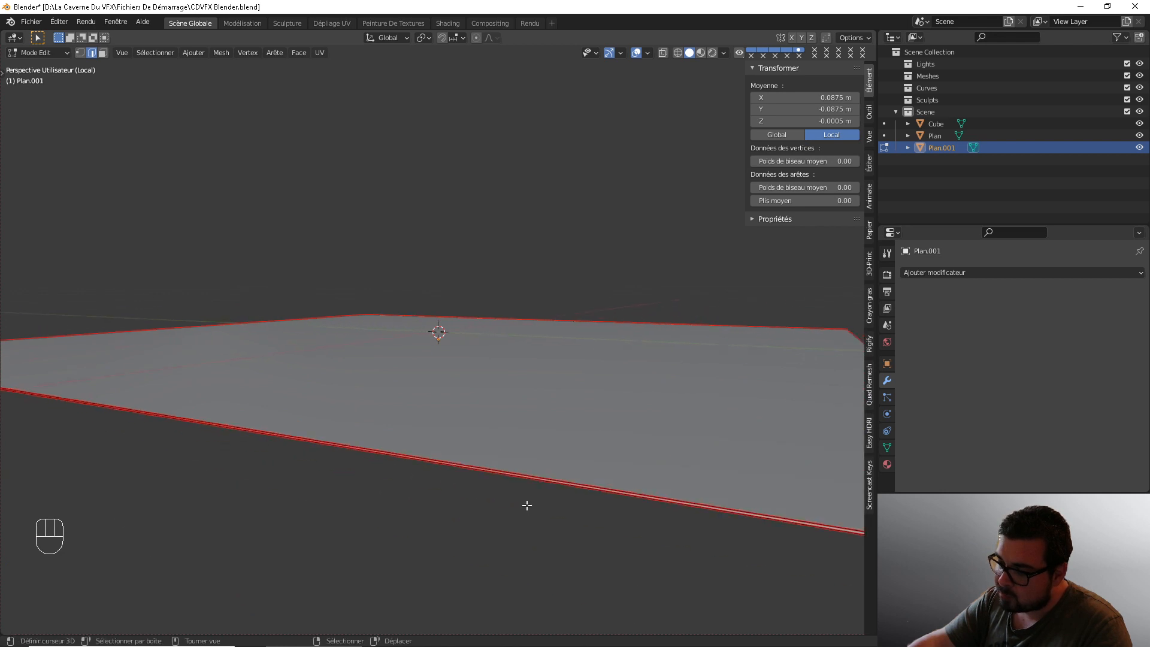
left_click(351, 470, "alt+shift")
middle_click_drag(351, 470, 437, 462)
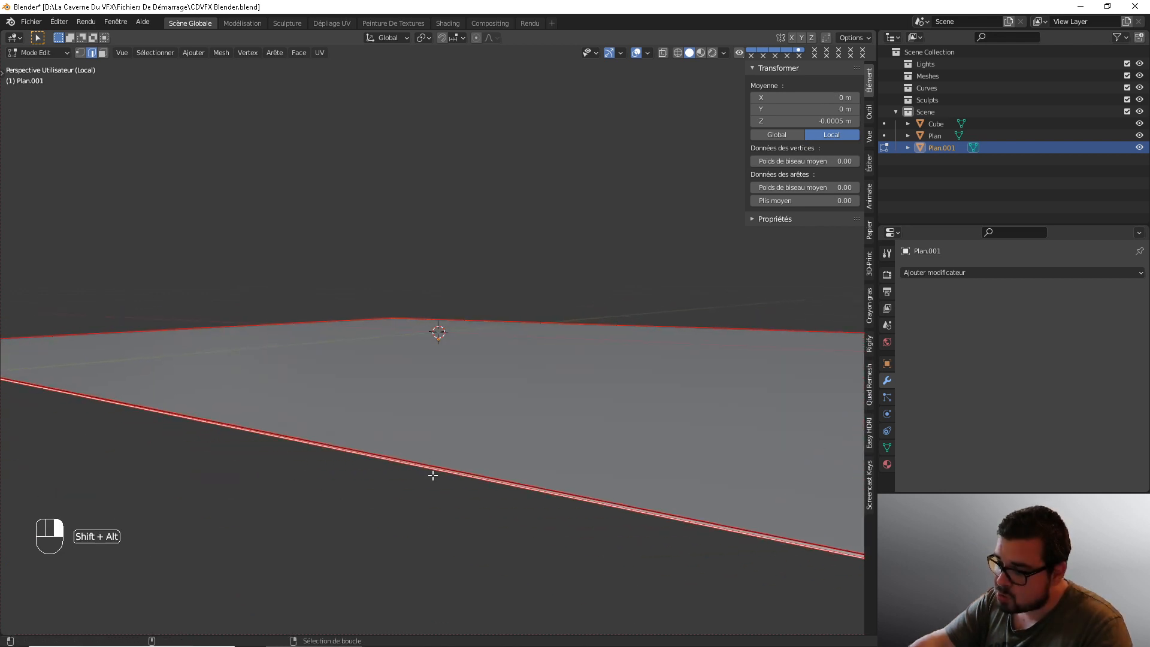
key("ctrl+e")
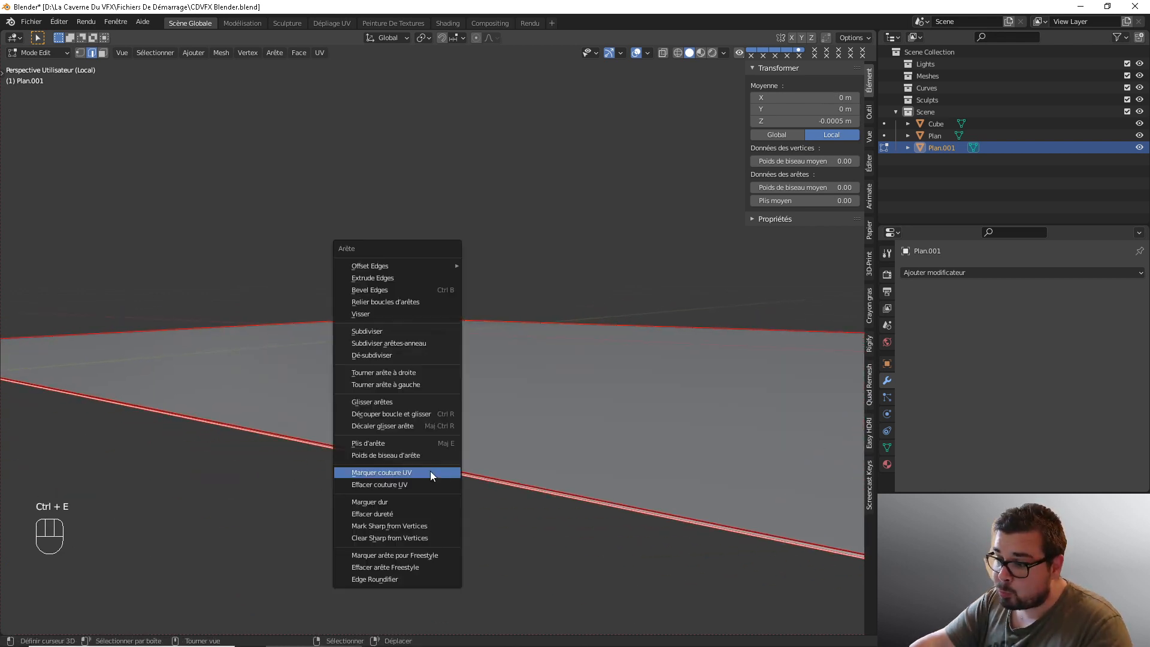
left_click(397, 483)
key("a")
key("a")
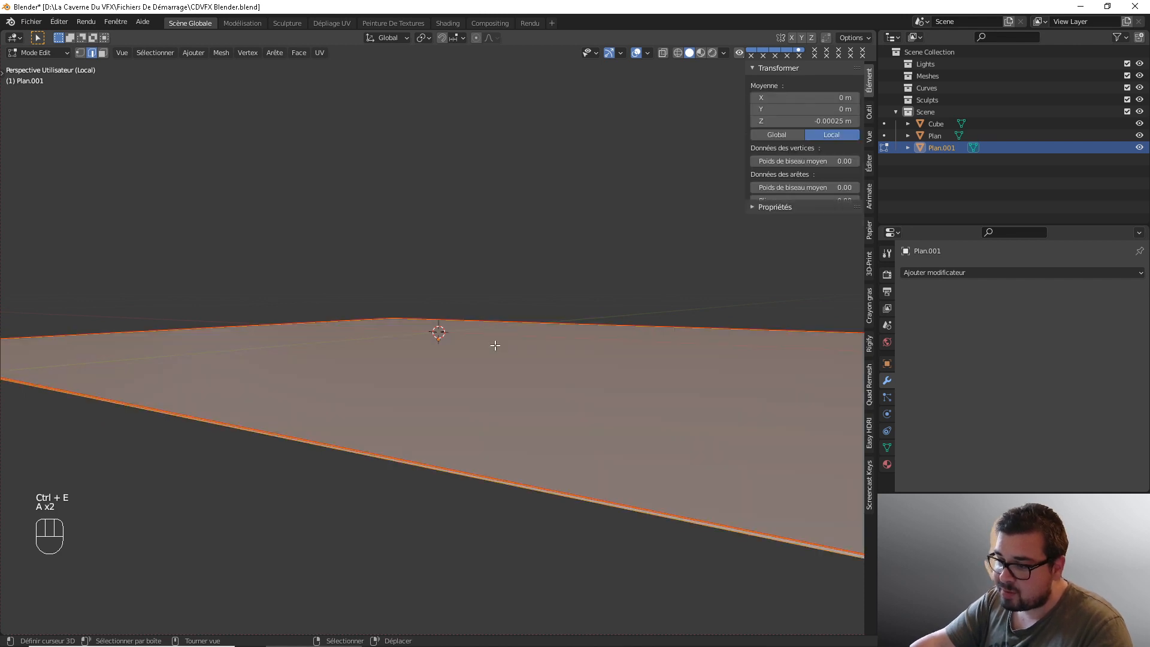
key("u")
scroll(464, 361, "down", 2)
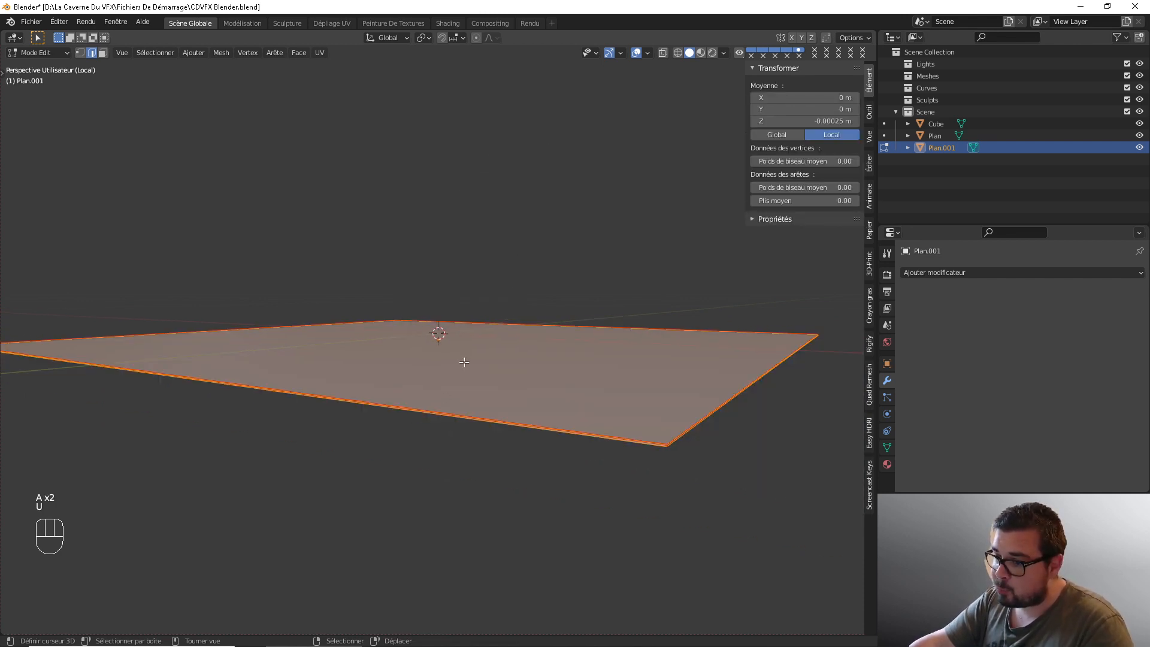
- Clear the UV seam from a single top edge along one side of the floor slab
left_click(488, 419)
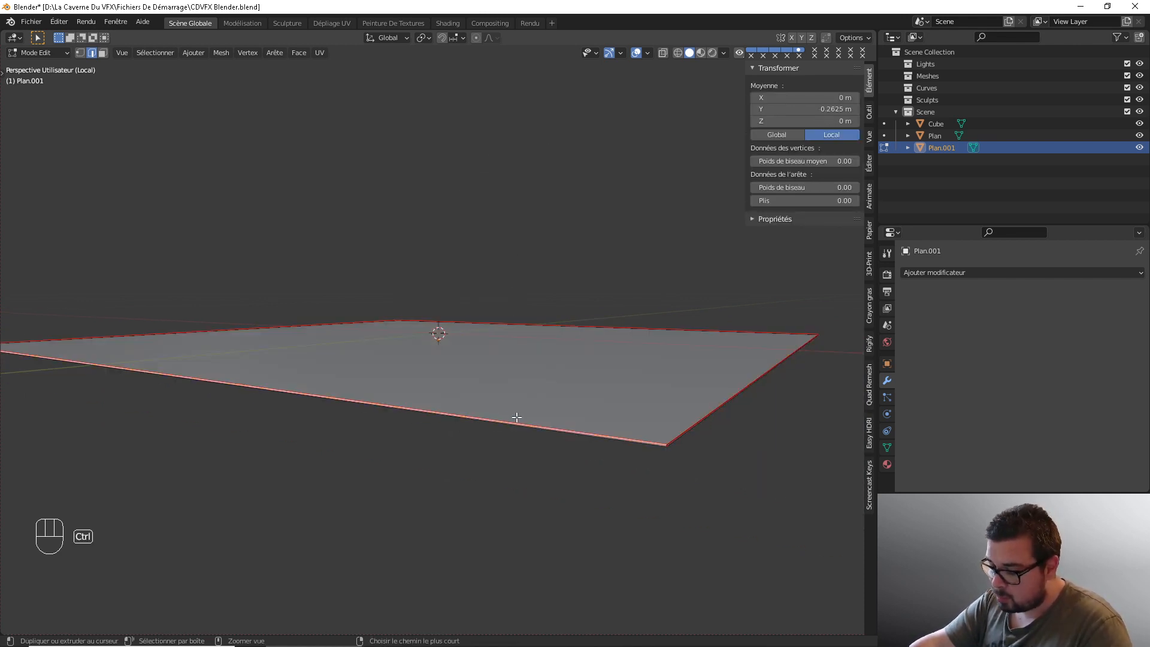
key("ctrl+e")
left_click(502, 419)
- Unwrap the floor slab's entire mesh again with the angle-based method and check its islands in the UV editing workspace
key("a")
left_click(519, 328)
key("a")
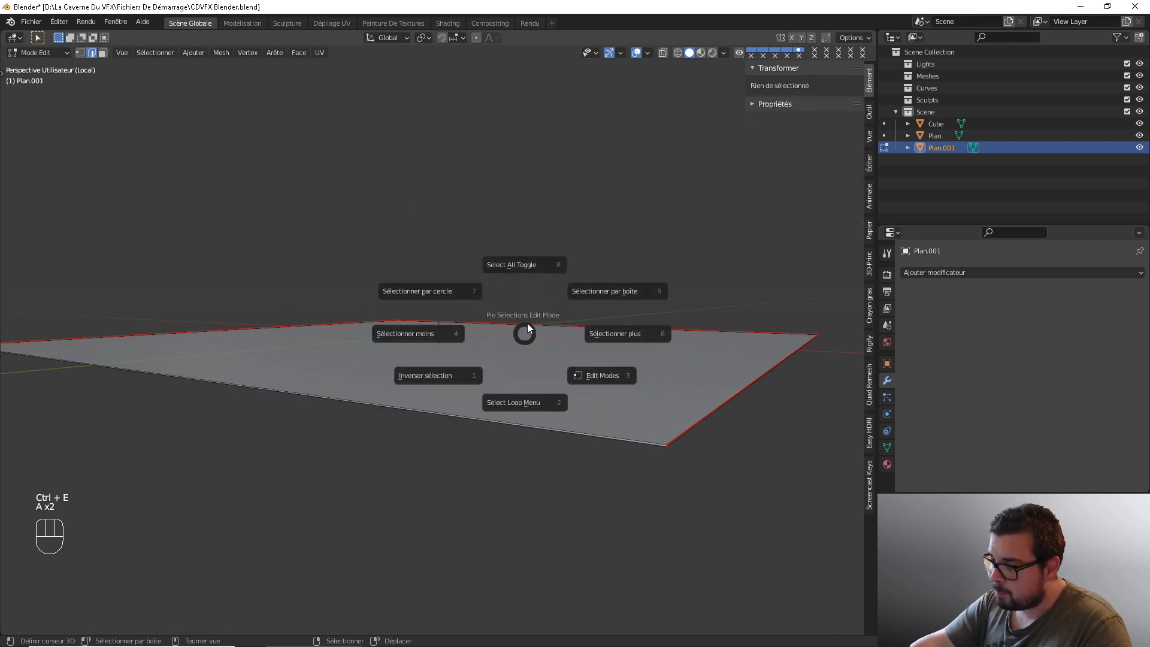
left_click(529, 265)
key("u")
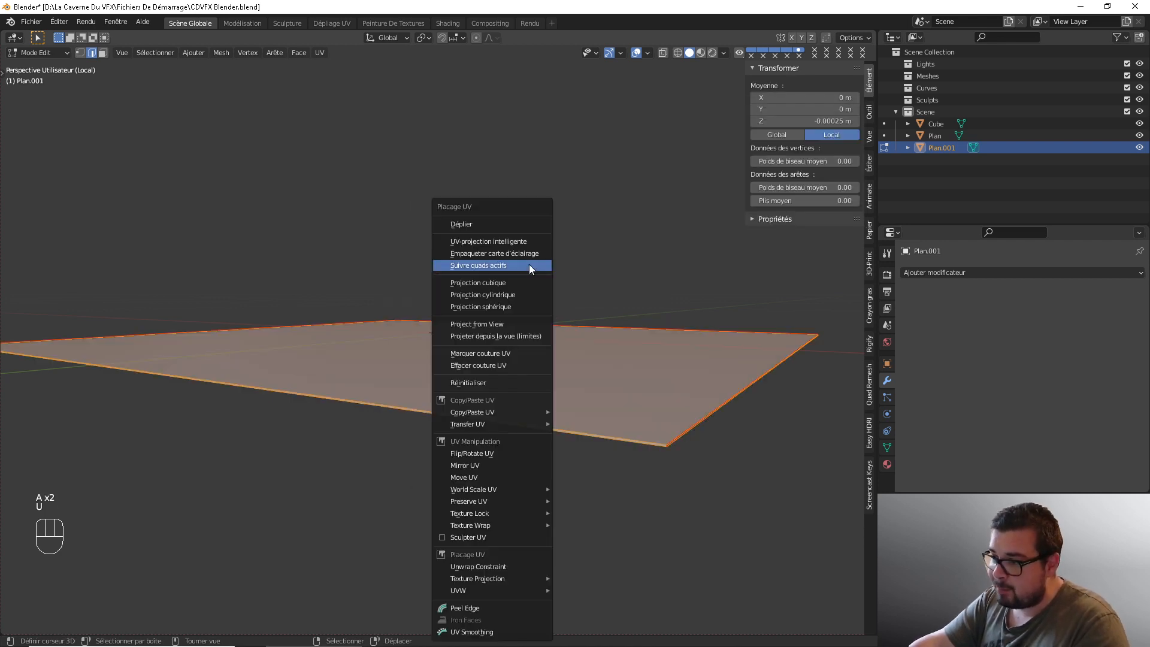
left_click(517, 228)
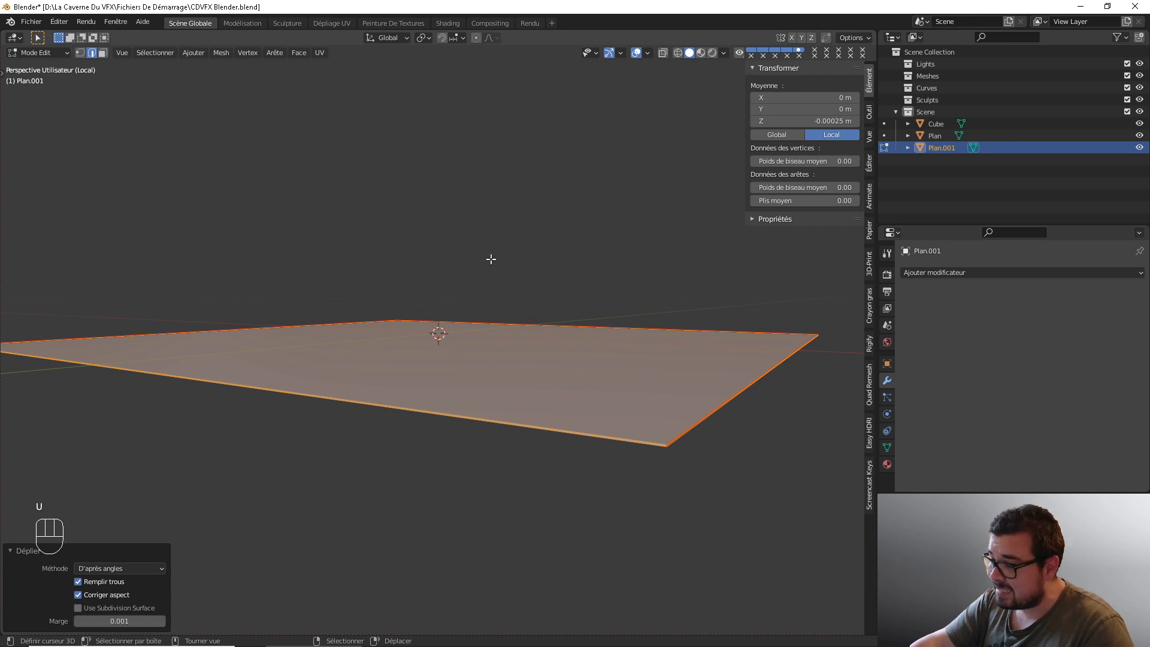
left_click(337, 23)
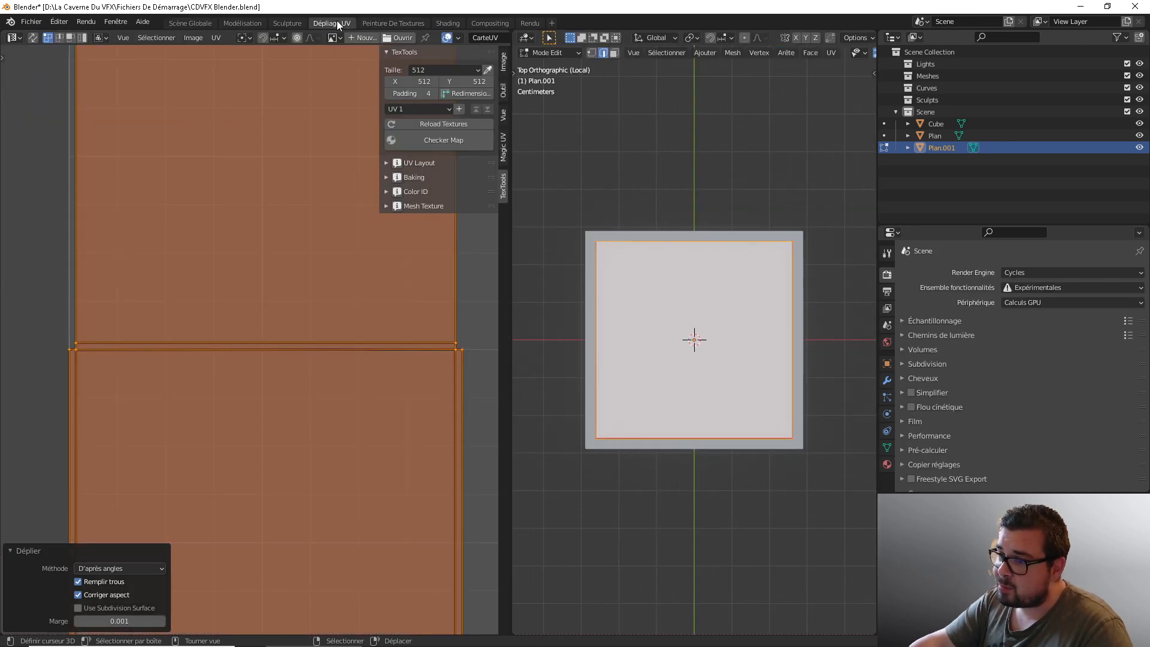
scroll(390, 364, "down", 2)
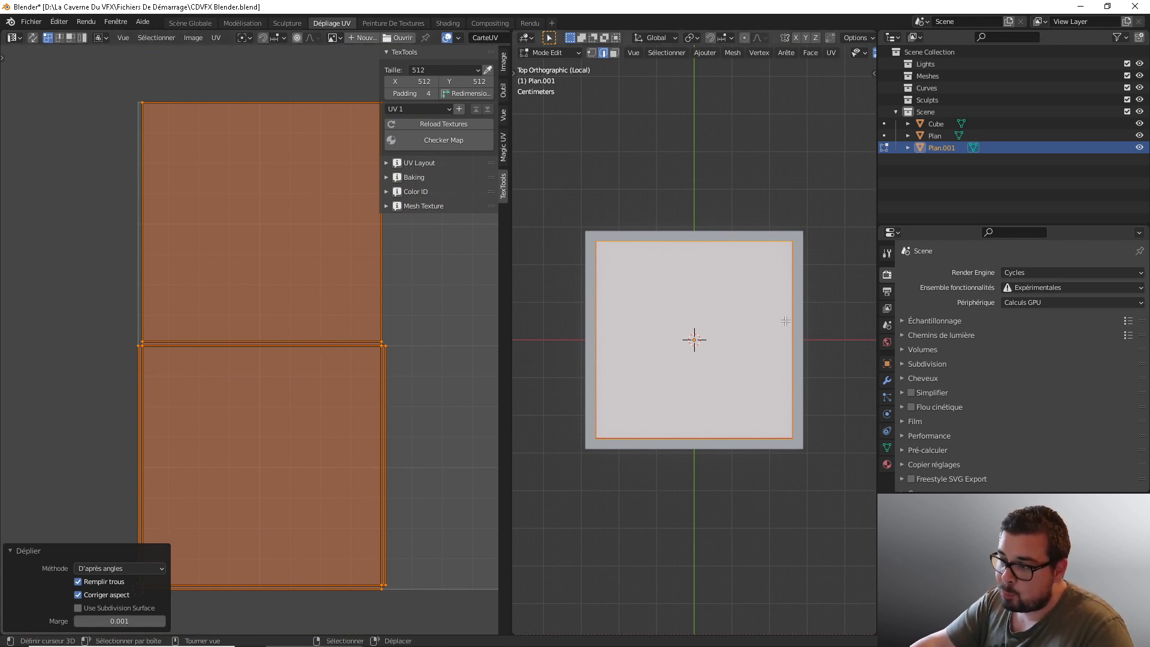
- Return to the general scene workspace and bevel all of the floor slab's edges with one segment and a width of 0.00003 m
left_click(190, 23)
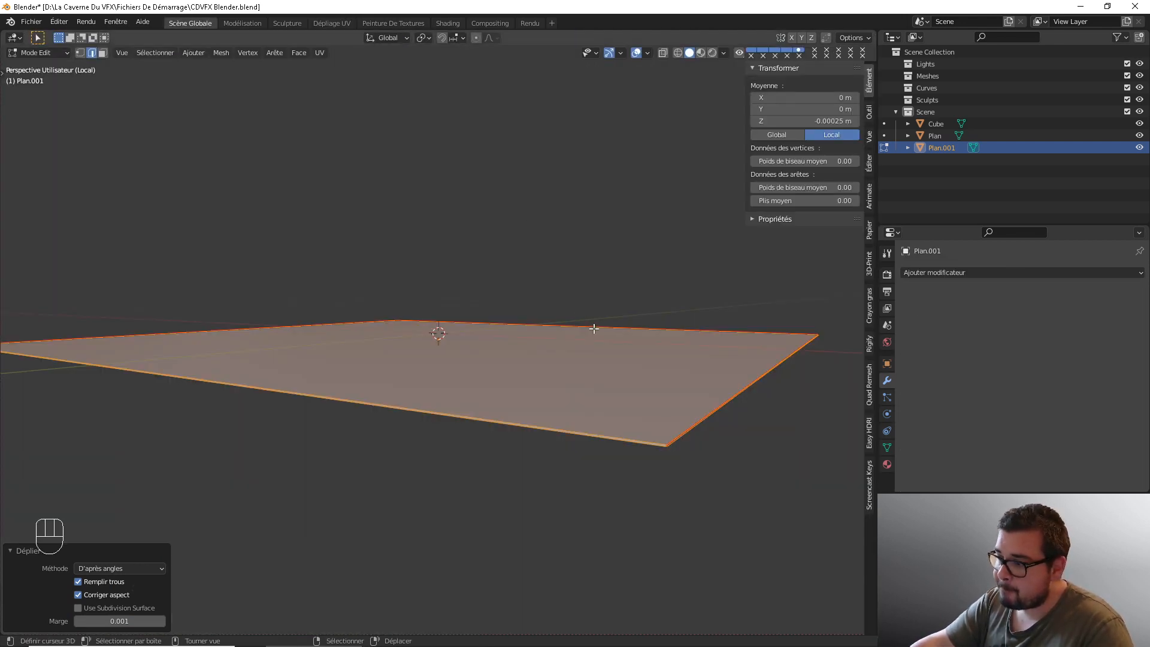
key("Tab")
middle_click_drag(602, 318, 565, 327)
key("Tab")
middle_click_drag(385, 444, 478, 385)
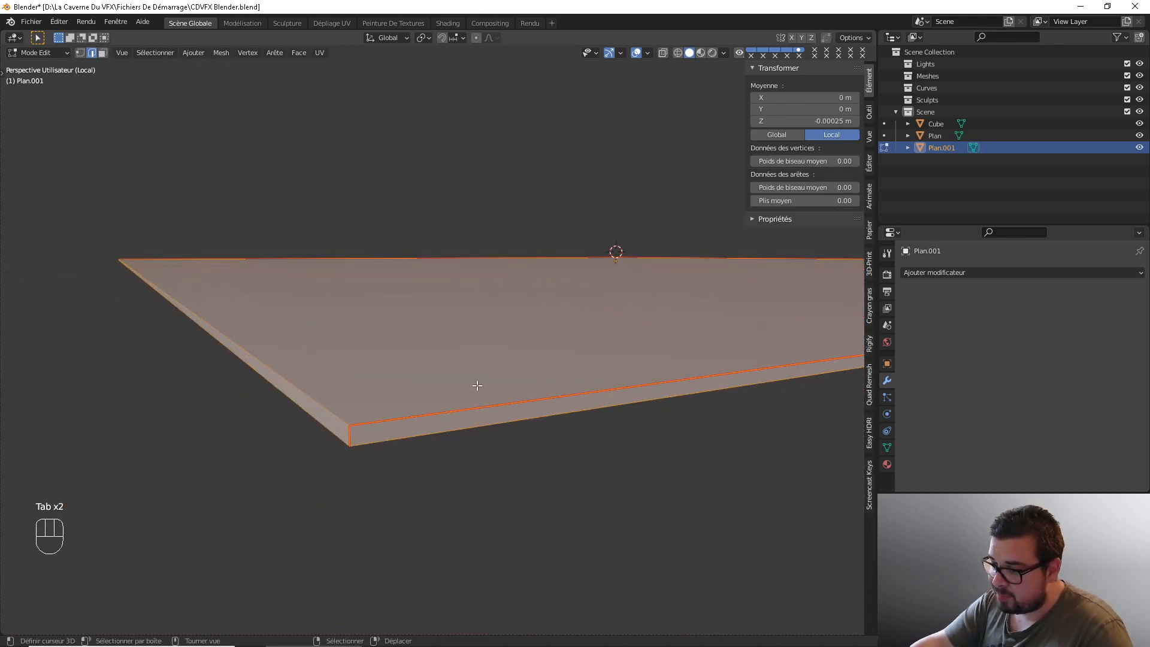
key("ctrl+b")
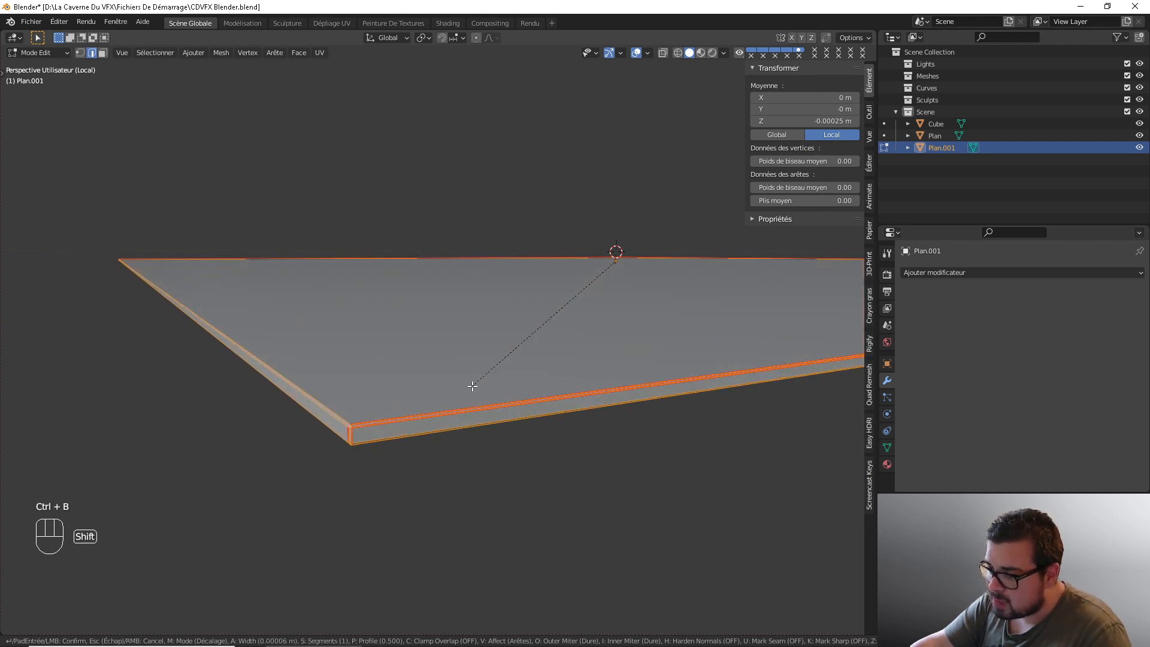
left_click(473, 387)
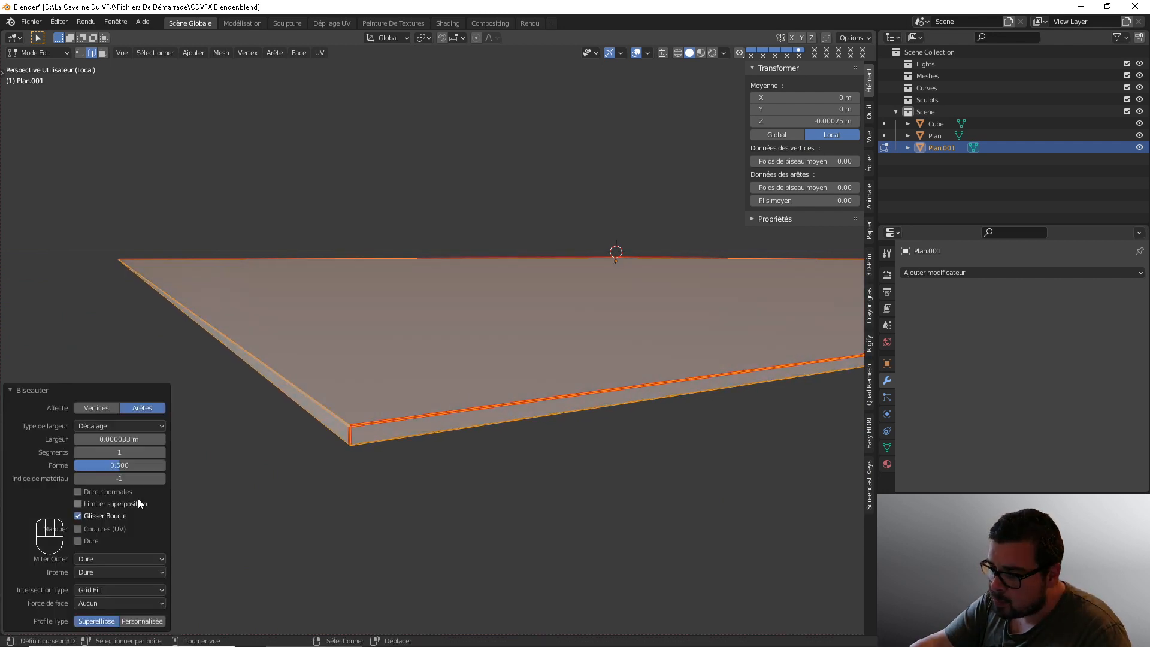
left_click(124, 439)
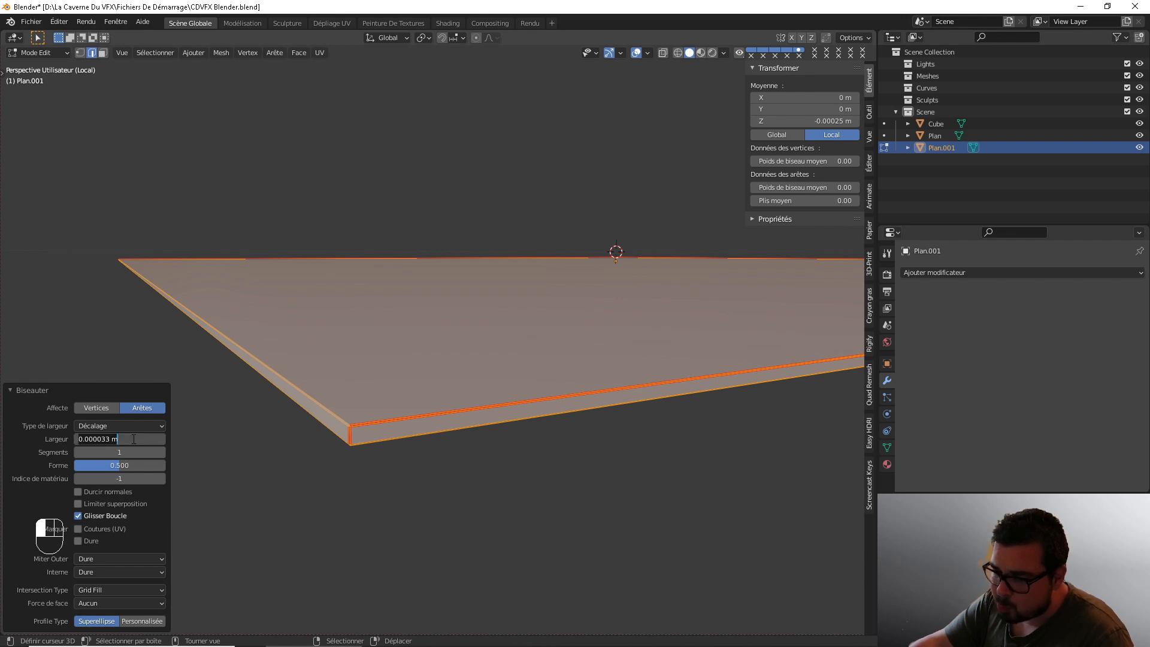
left_click(108, 439)
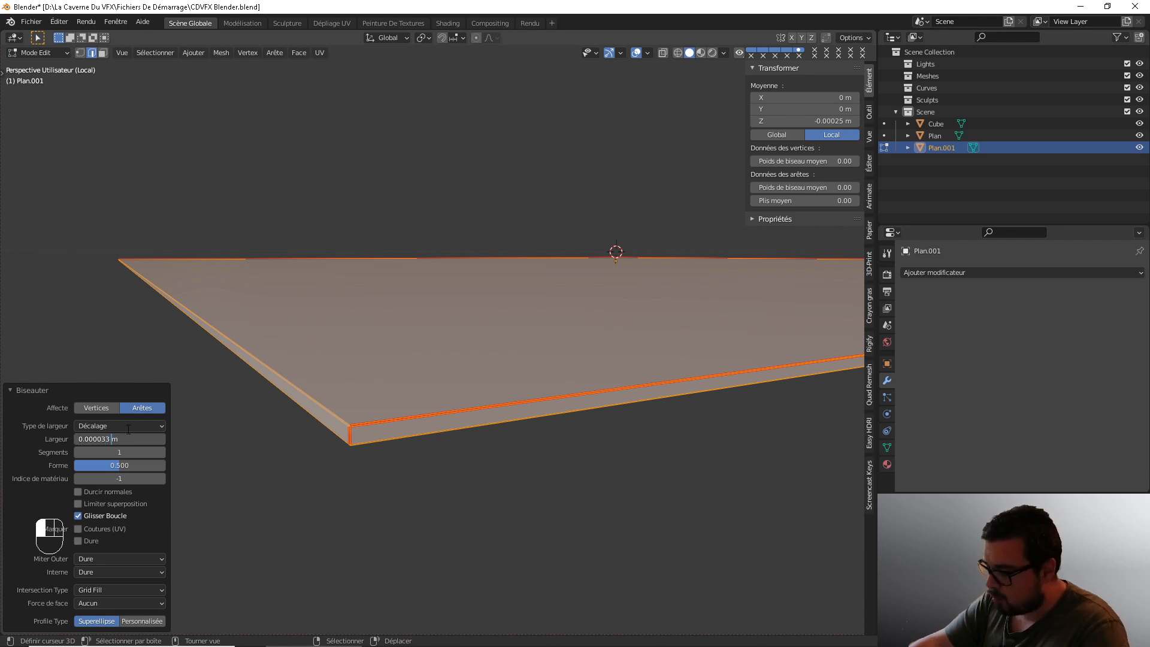
key("BackSpace")
key("Return")
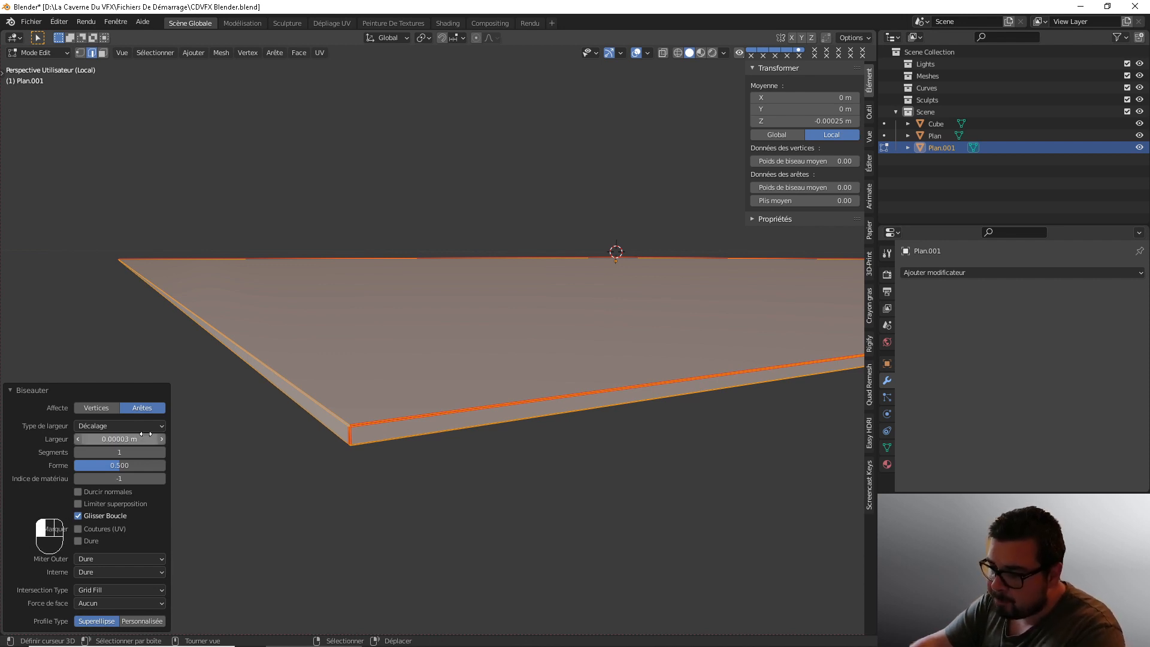
- Leave mesh editing and apply smooth shading to the floor slab
key("Tab")
key("w")
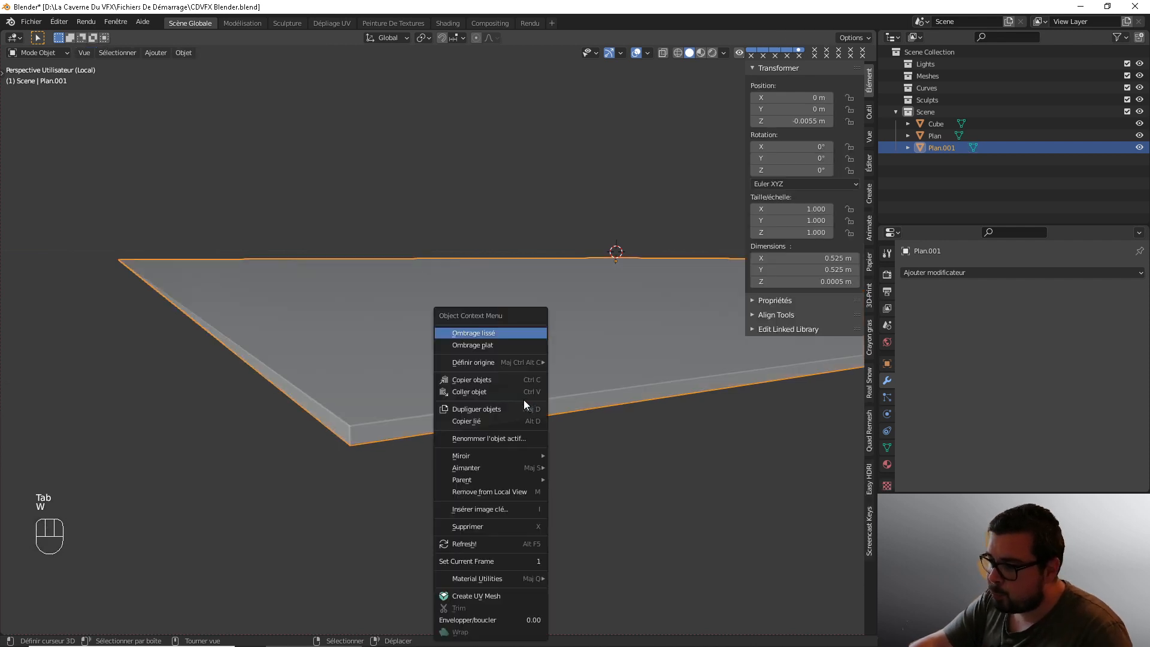
left_click(492, 333)
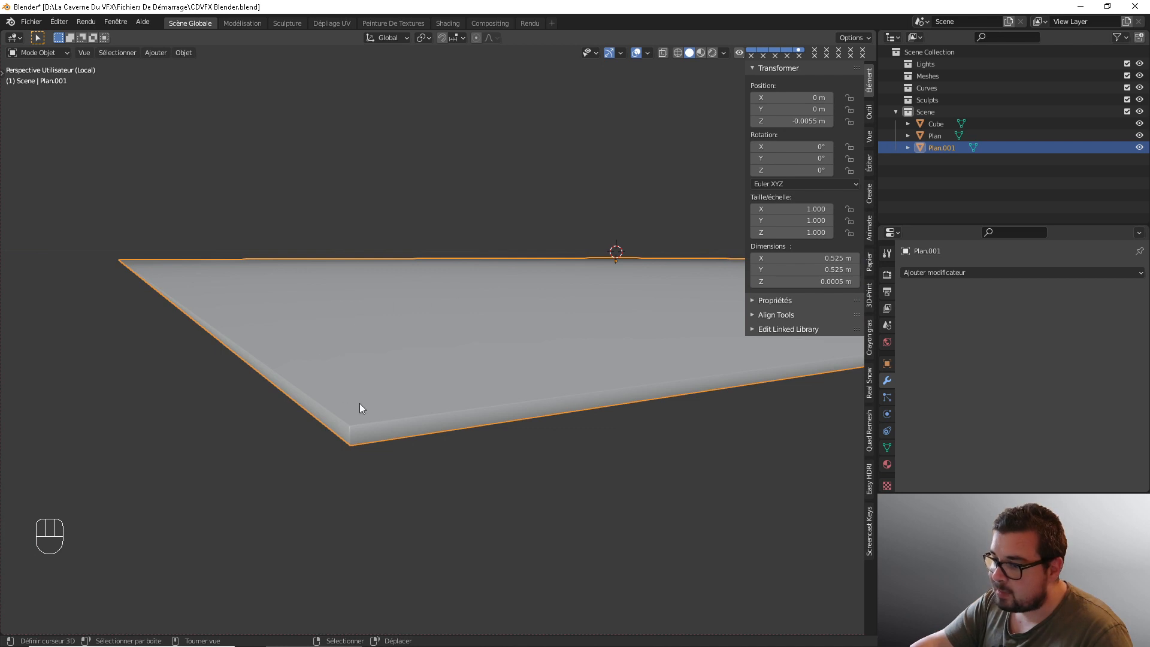
- Enable Auto Smooth in the floor slab's normals settings with an angle of 89°
left_click(887, 447)
left_click(917, 364)
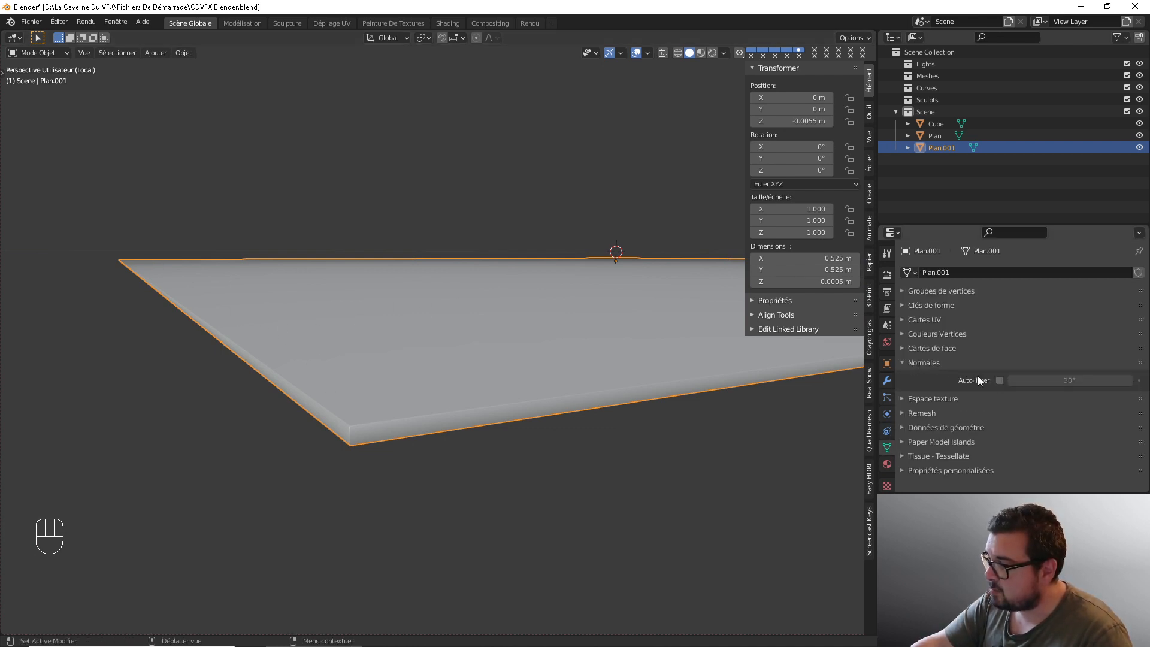
left_click(1000, 380)
left_click(1026, 380)
type("8")
key("Return")
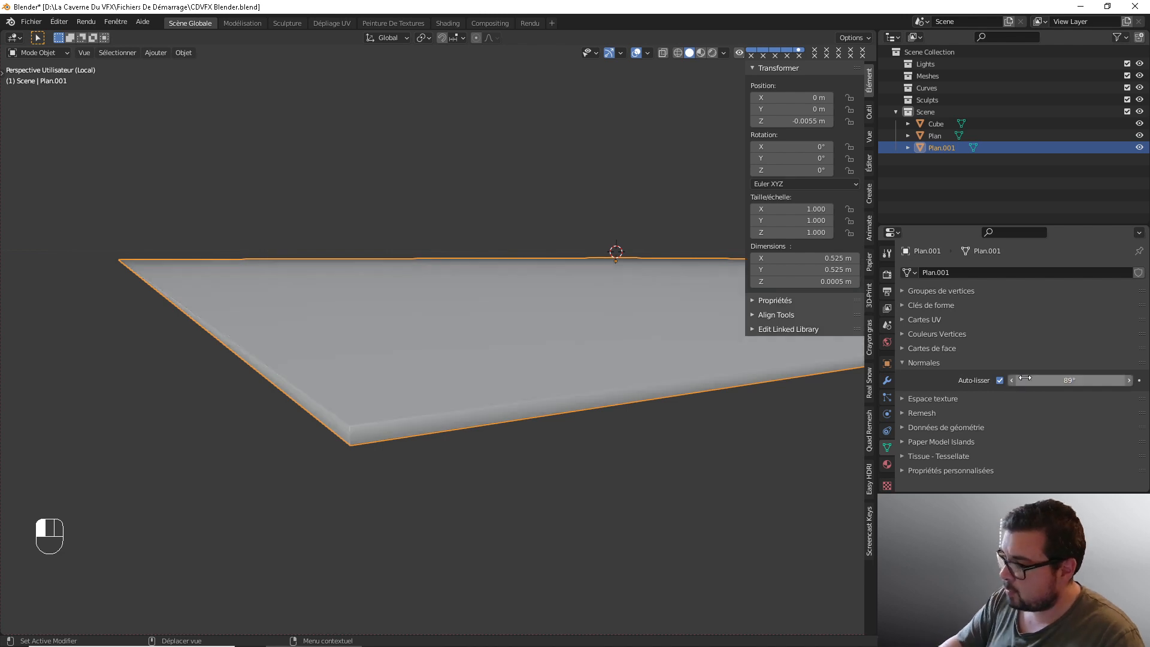
- Add a Weighted Normal modifier to the floor slab, set its weight to 100 and apply it
left_click(887, 380)
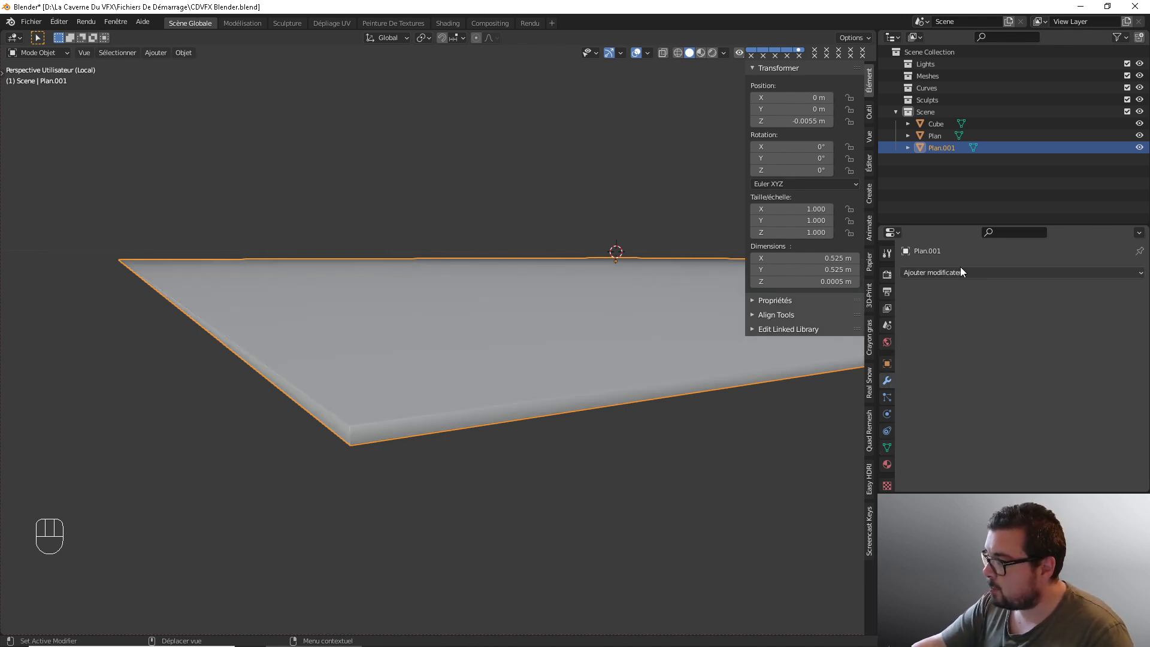
left_click(961, 273)
left_click(772, 358)
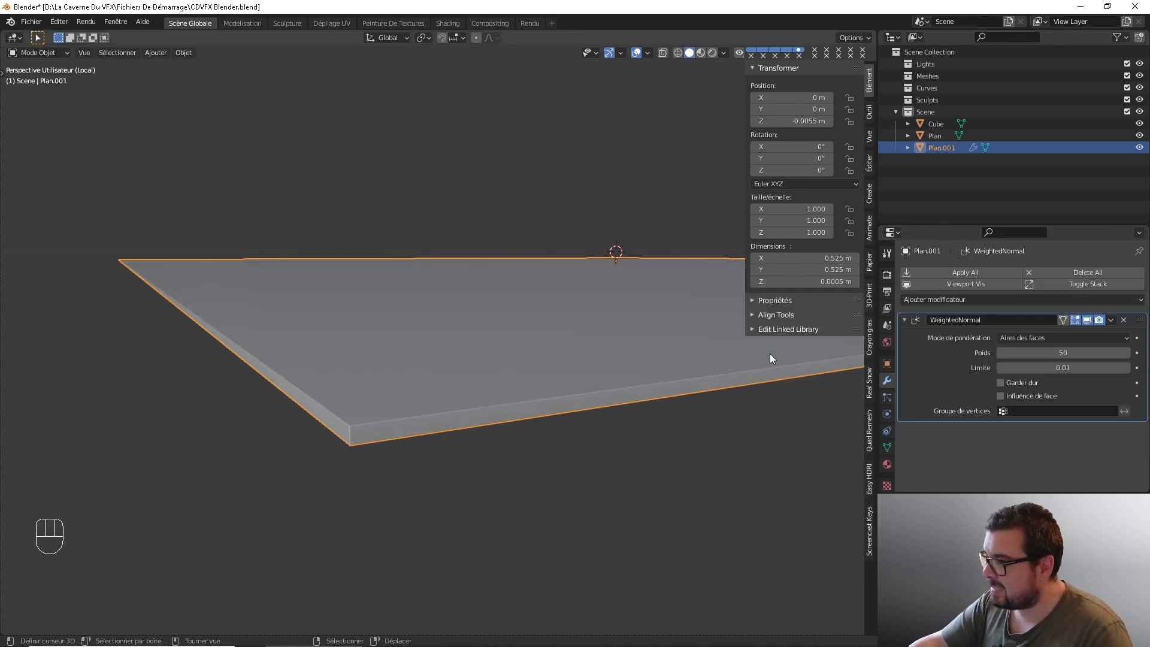
left_click_drag(1064, 353, 1129, 352)
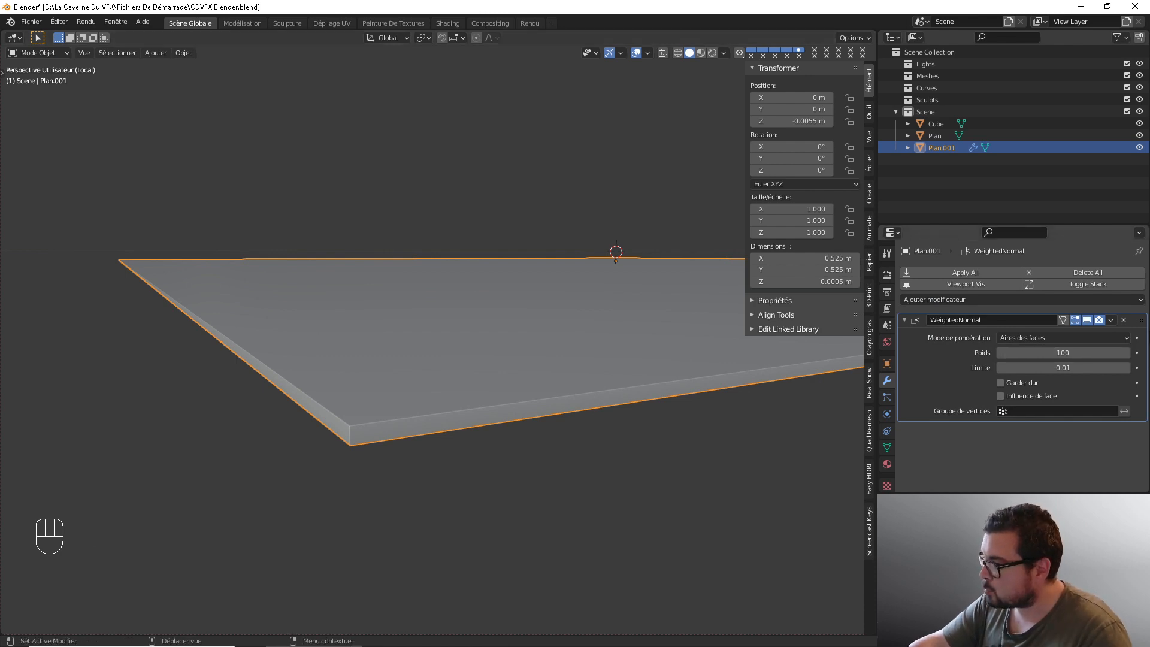
key("ctrl+a")
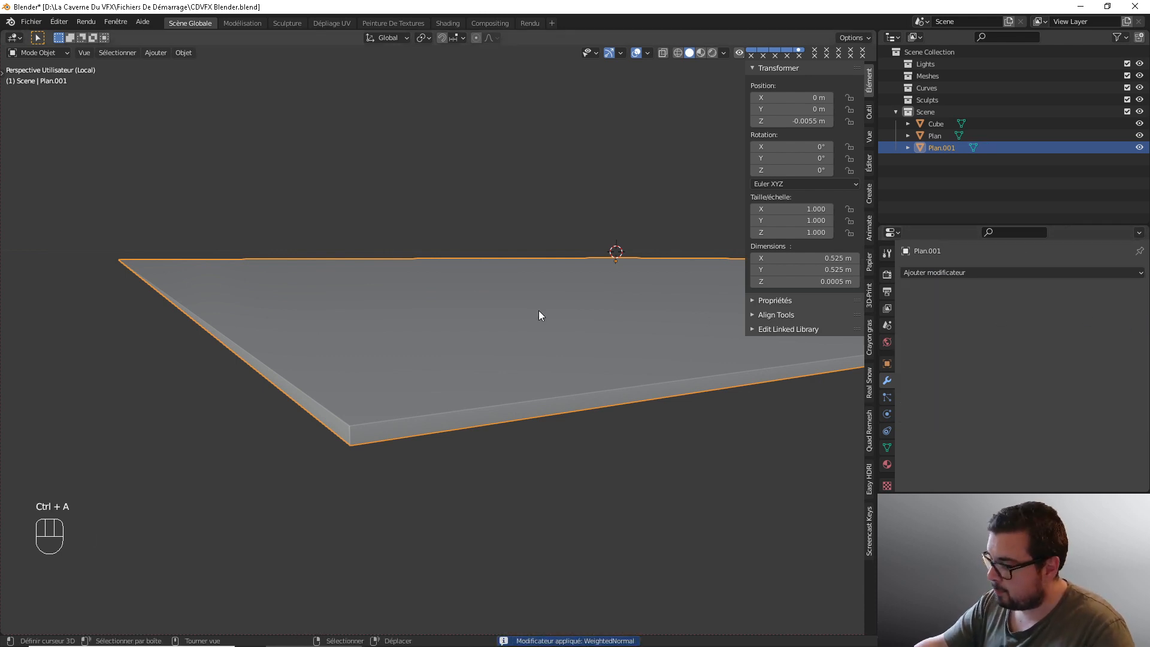
- Leave local view and select the chessboard's outer frame object
key("KP_Divide")
middle_click_drag(492, 324, 388, 264)
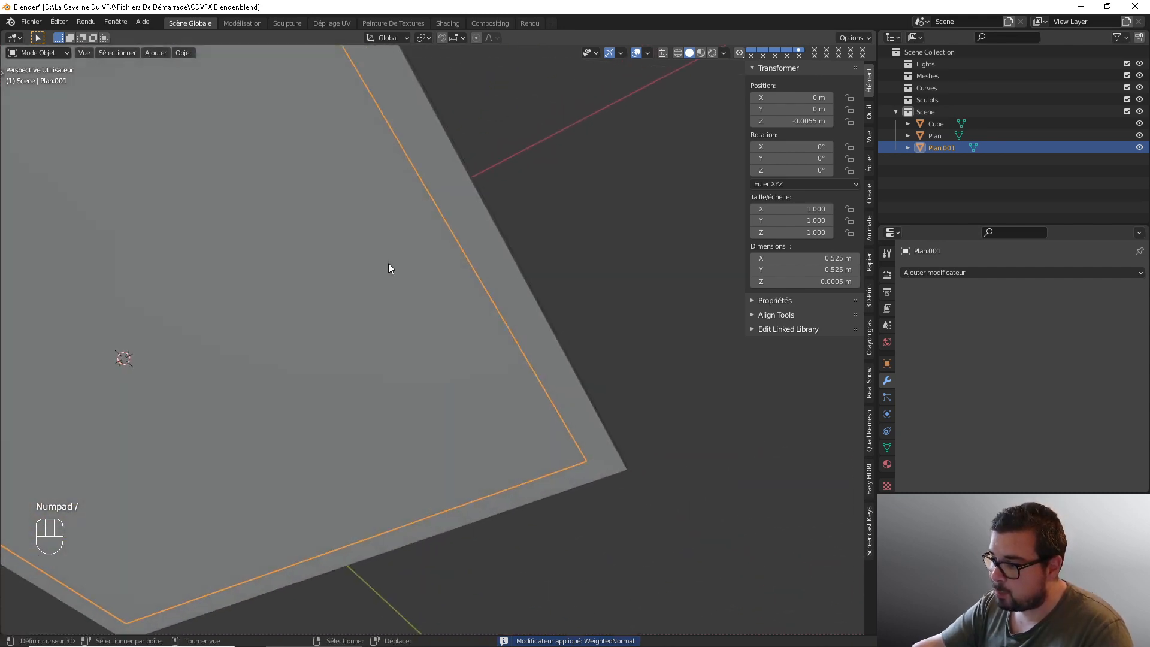
left_click(490, 221)
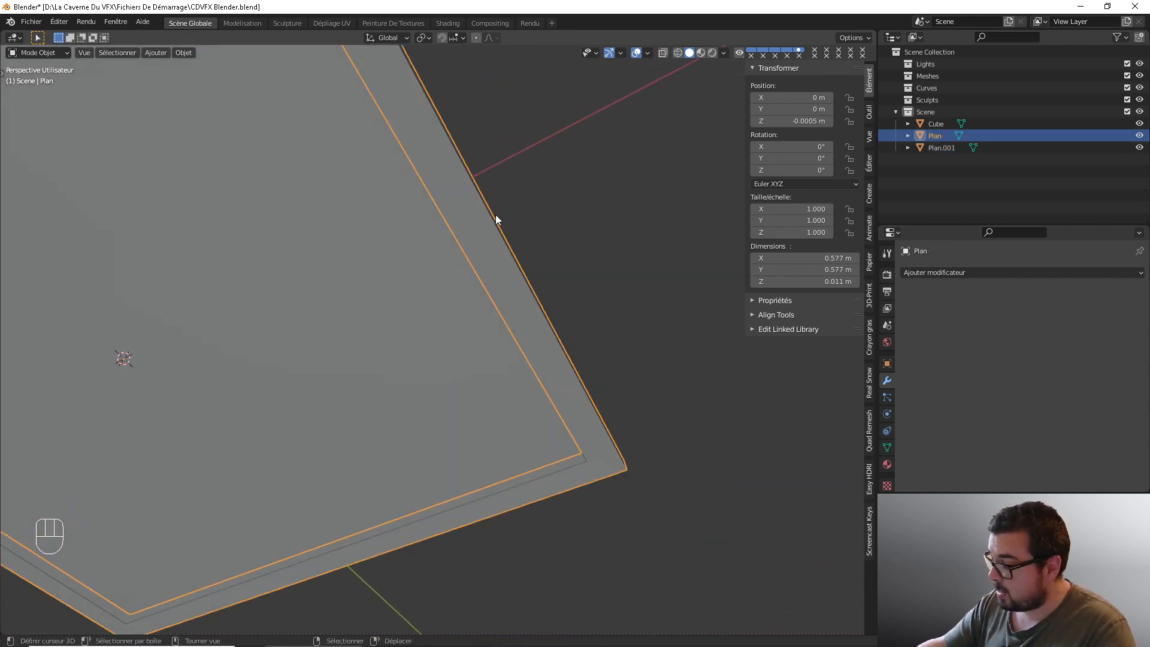
- Isolate the outer frame in local view and select its whole mesh in edit mode
key("KP_Divide")
key("Tab")
middle_click_drag(521, 242, 547, 382)
key("a")
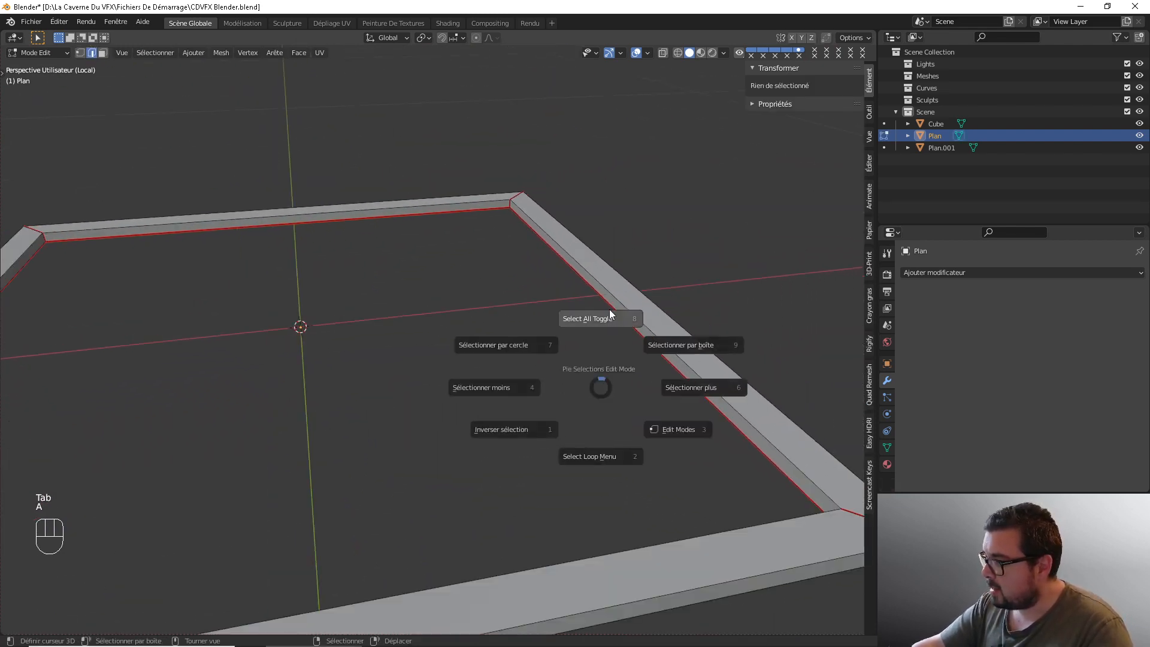
key("Tab")
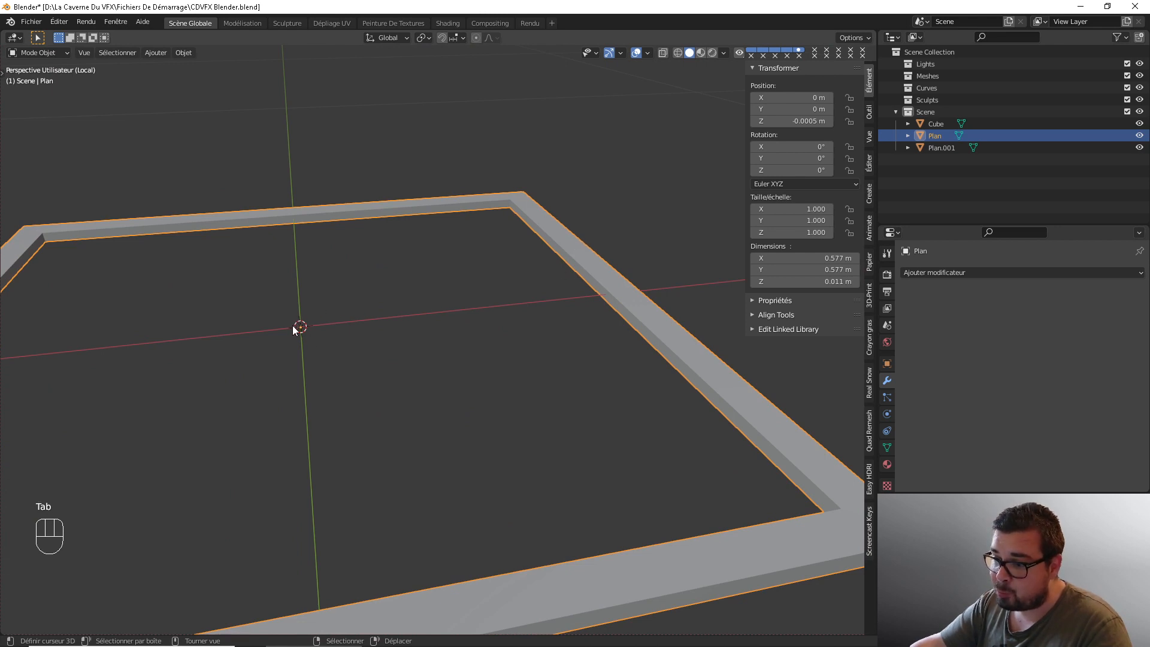
- Apply the frame's rotation and scale and set its origin to its geometry
left_click(178, 56)
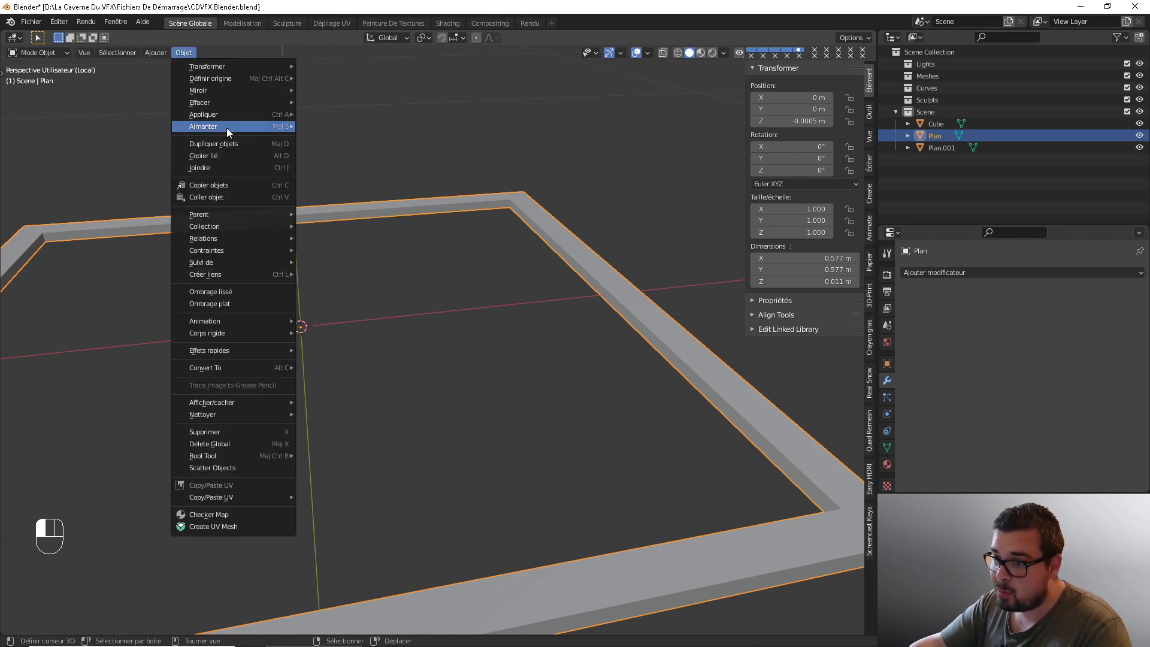
mouse_move(229, 119)
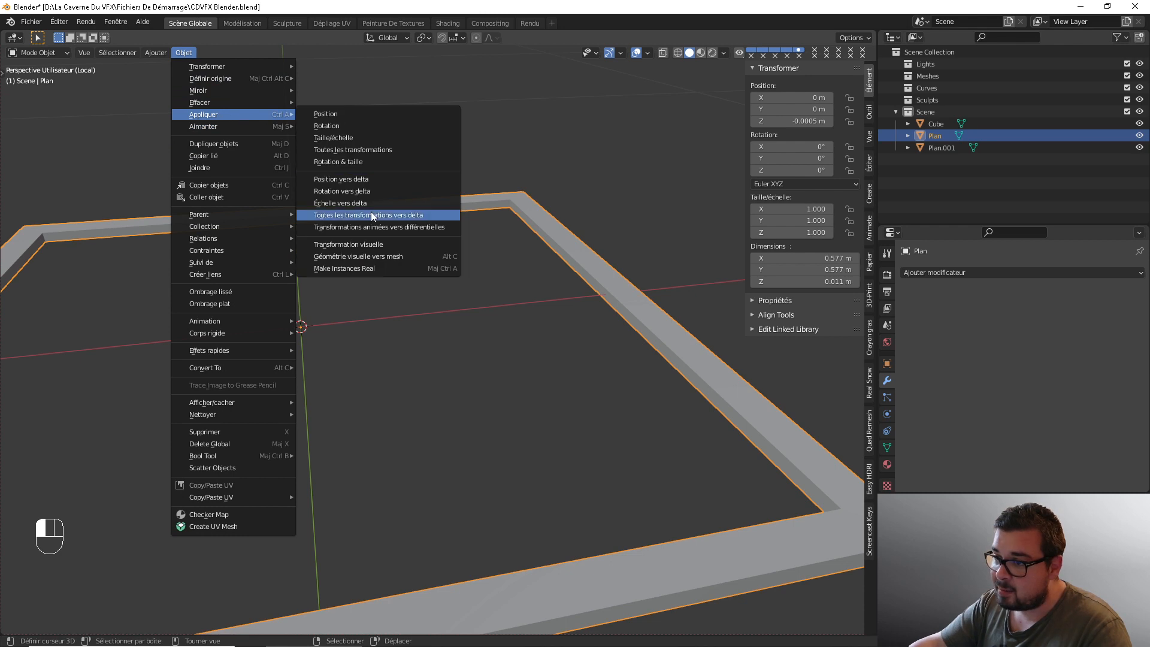
left_click(344, 167)
left_click(183, 53)
mouse_move(210, 79)
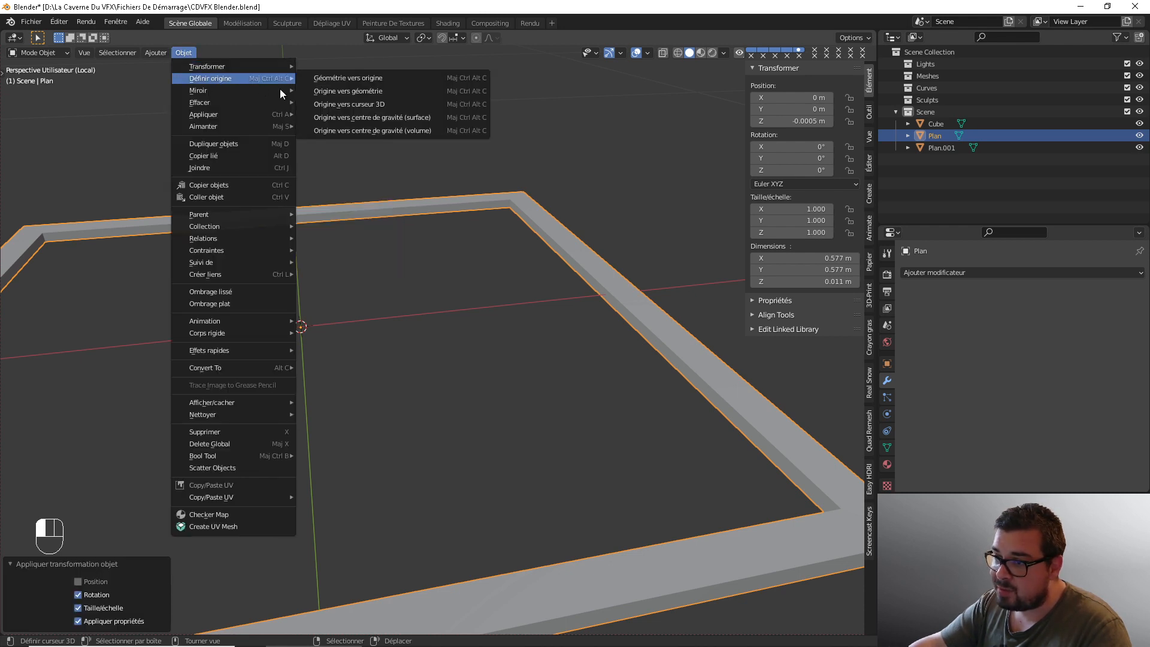
left_click(351, 95)
- Bevel all edges of the outer frame with a width of 0.00065 m and one segment
key("Tab")
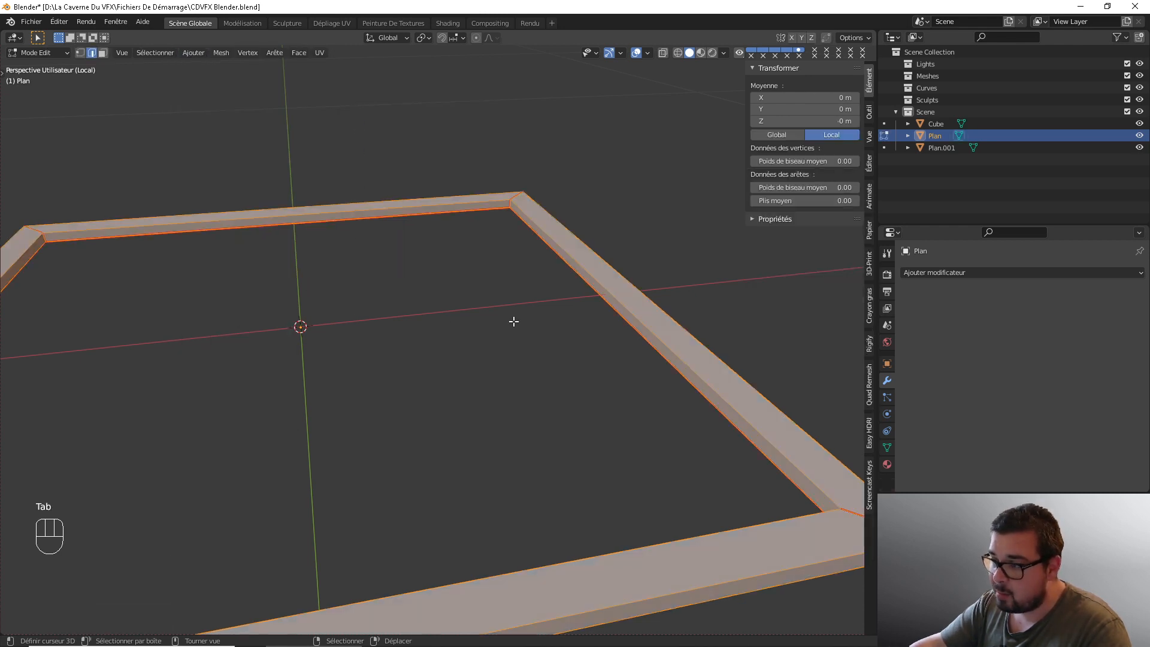
key("ctrl+b")
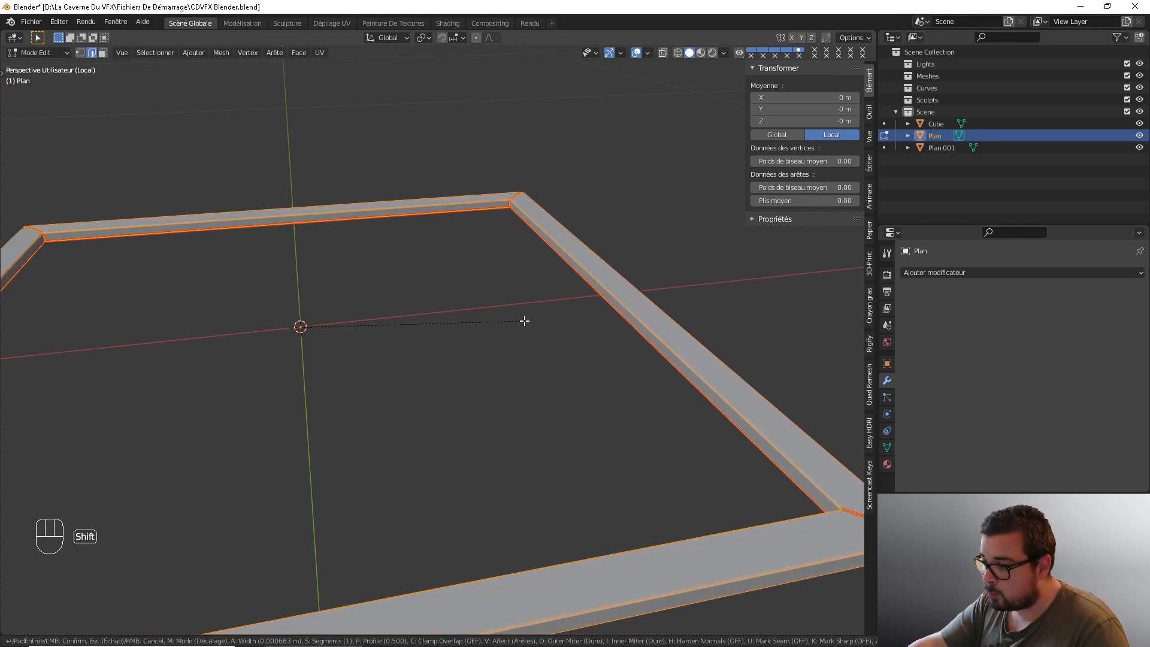
left_click(525, 321)
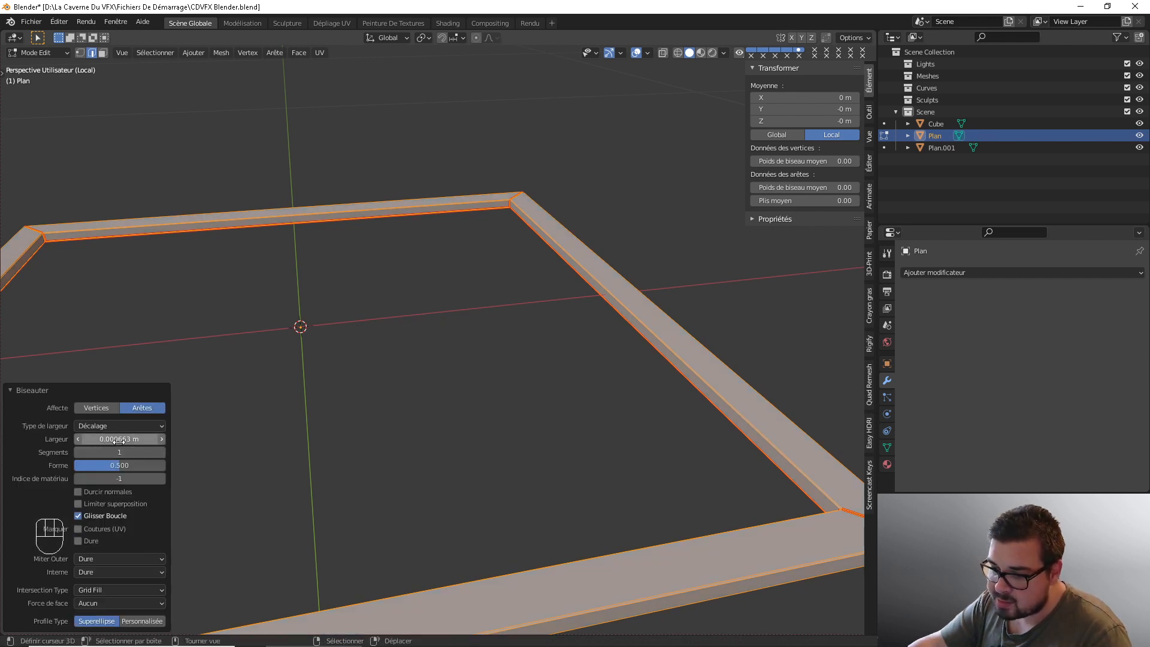
left_click(125, 439)
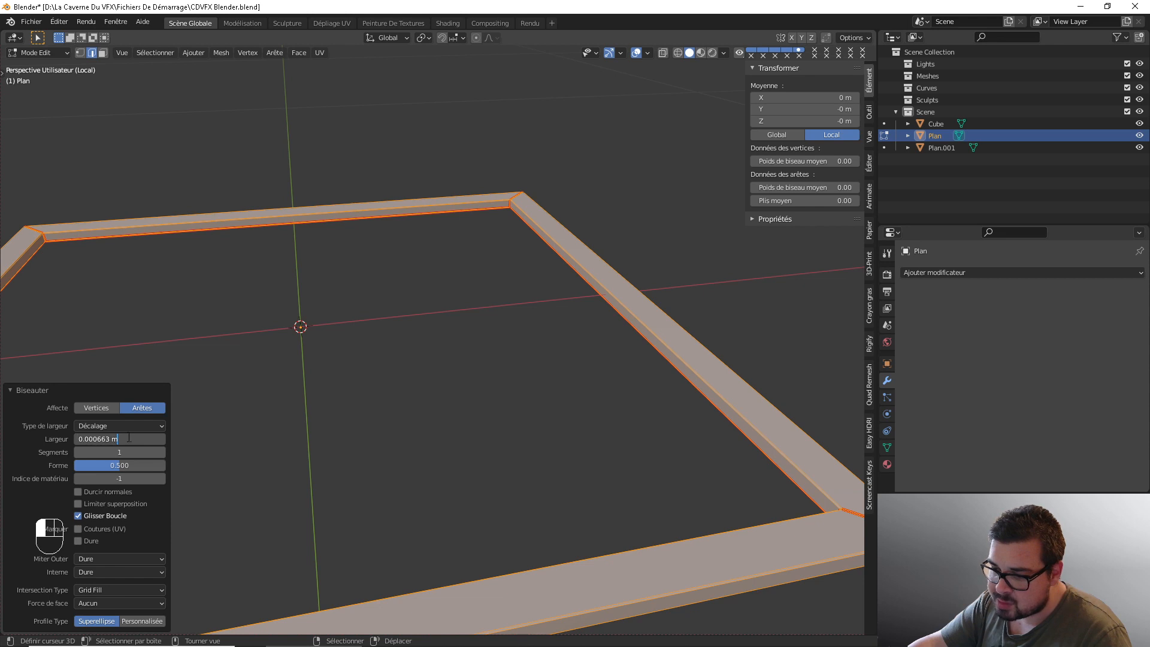
key("BackSpace")
key("BackSpace")
key("BackSpace")
key("BackSpace")
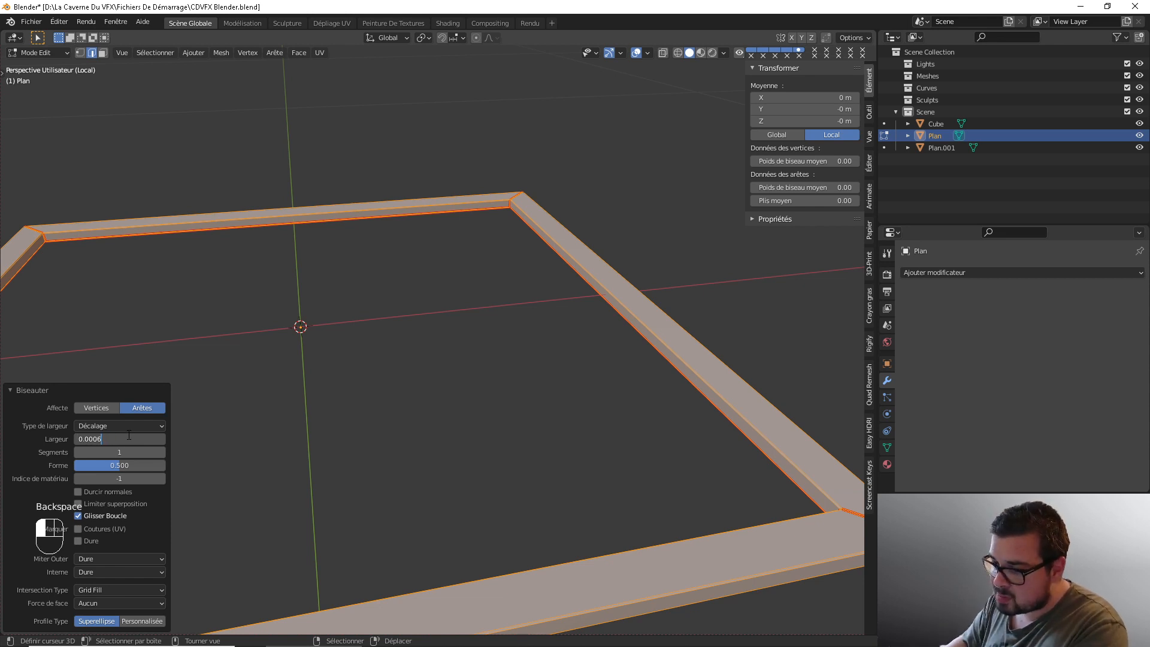
type("8")
key("BackSpace")
type("5")
key("Return")
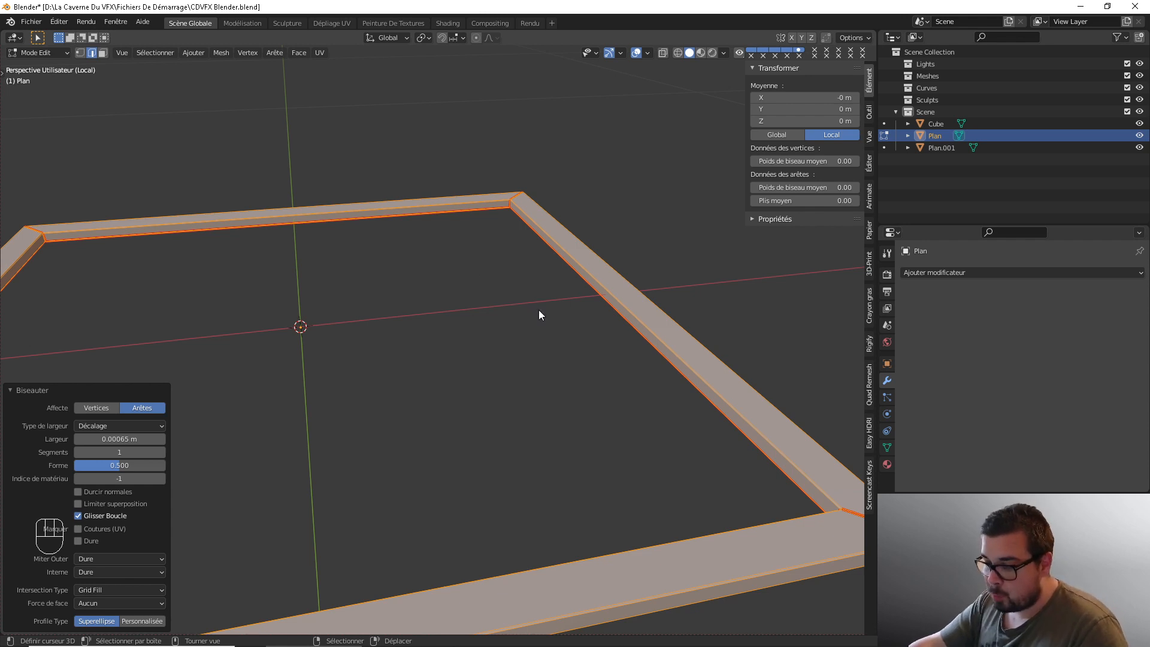
- Apply smooth shading to the outer frame and enable Auto Smooth with an angle of 89°
key("Tab")
key("w")
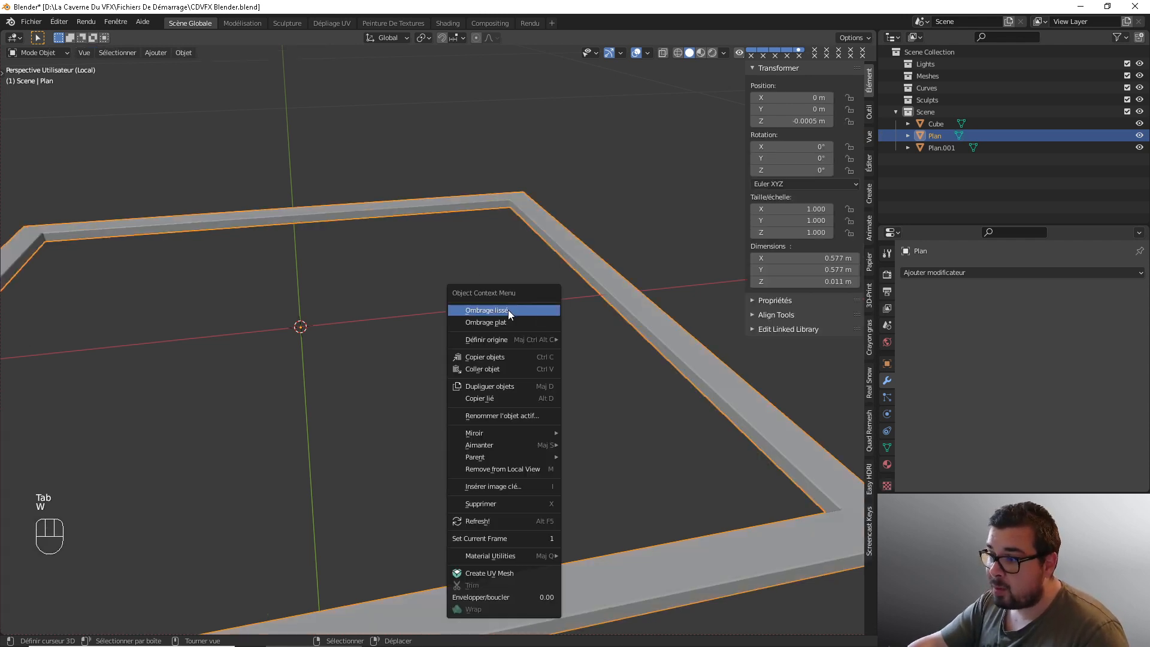
left_click(509, 309)
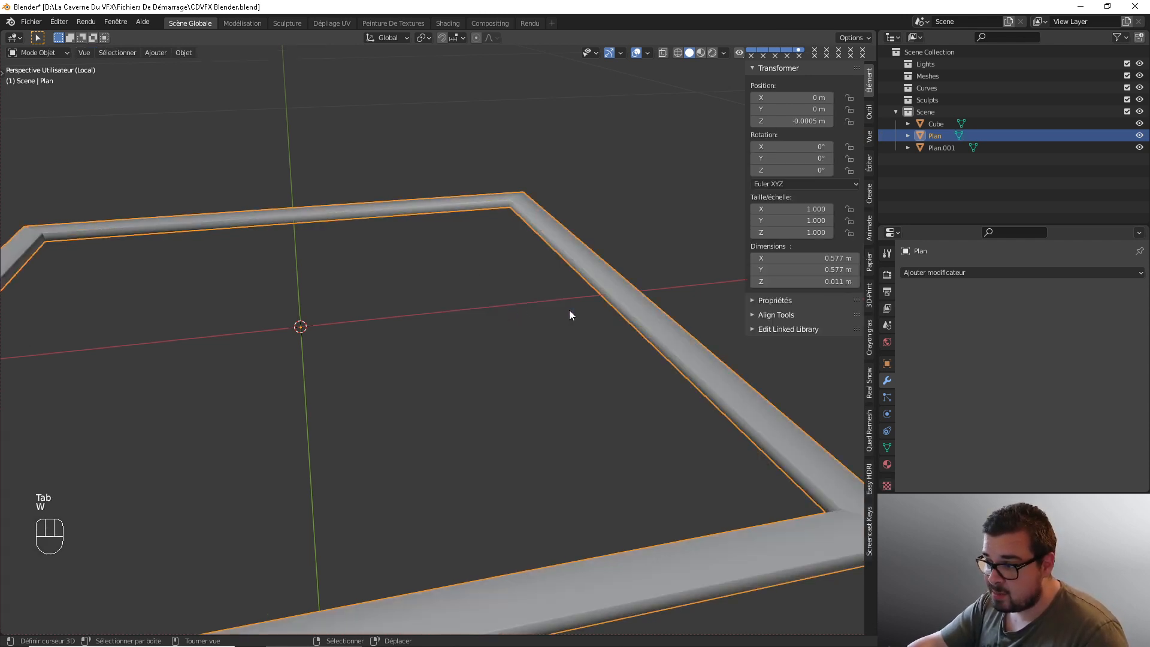
left_click(888, 448)
left_click(1000, 380)
left_click_drag(1019, 380, 1036, 375)
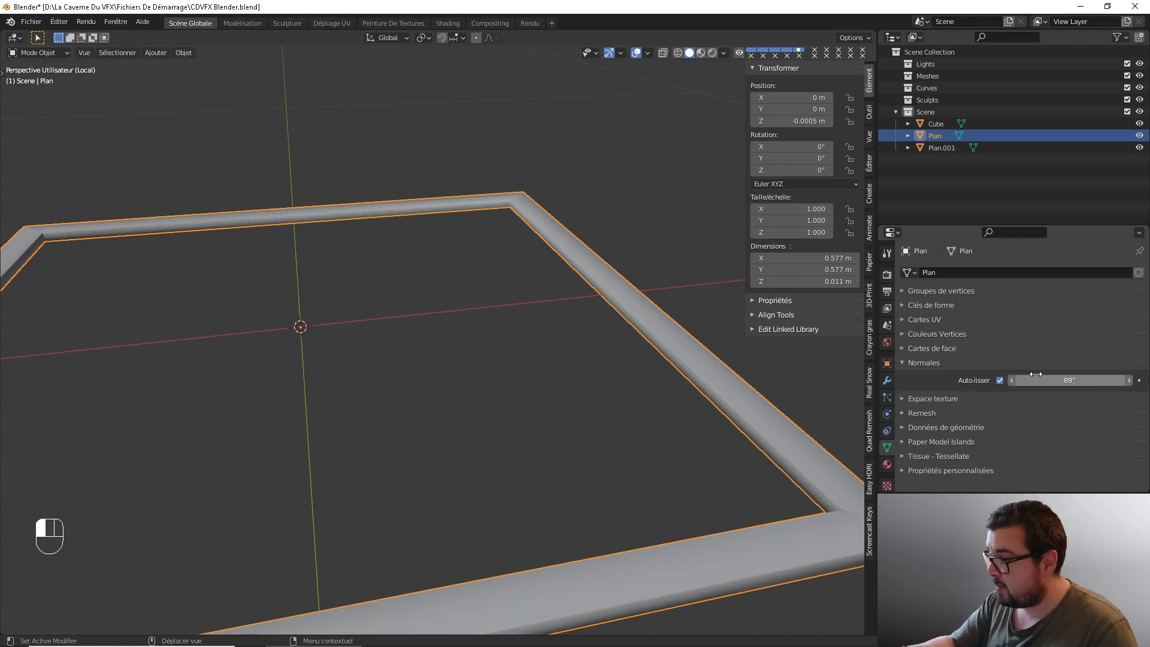
- Add a Weighted Normal modifier to the outer frame and apply it
left_click(887, 380)
left_click(965, 273)
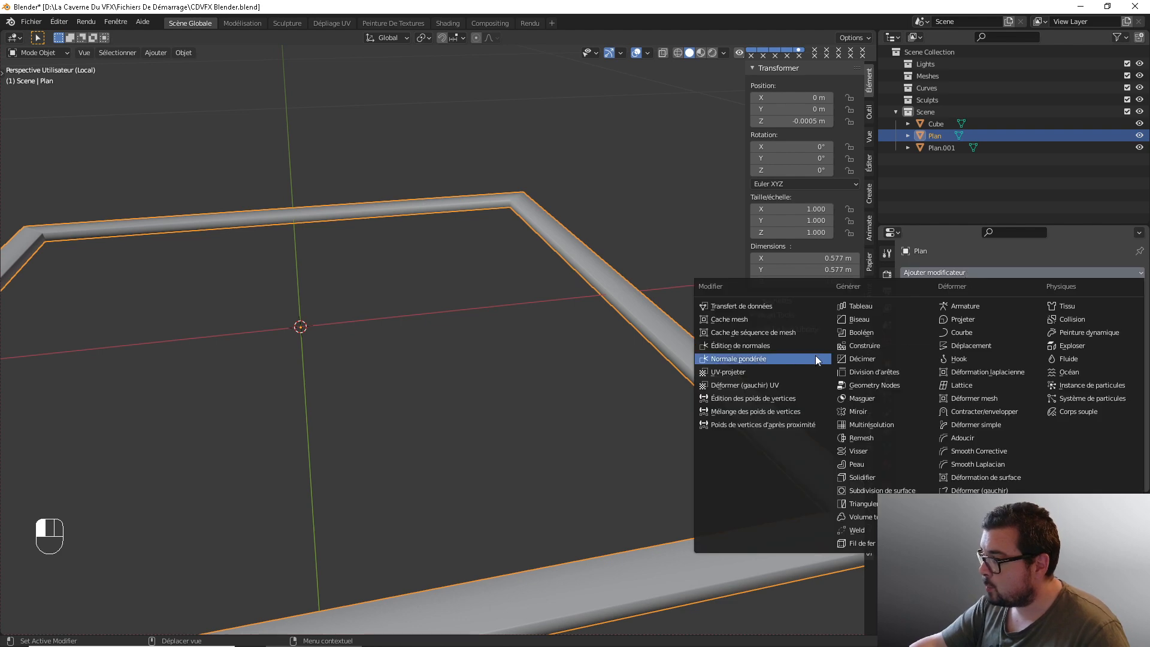
left_click(782, 359)
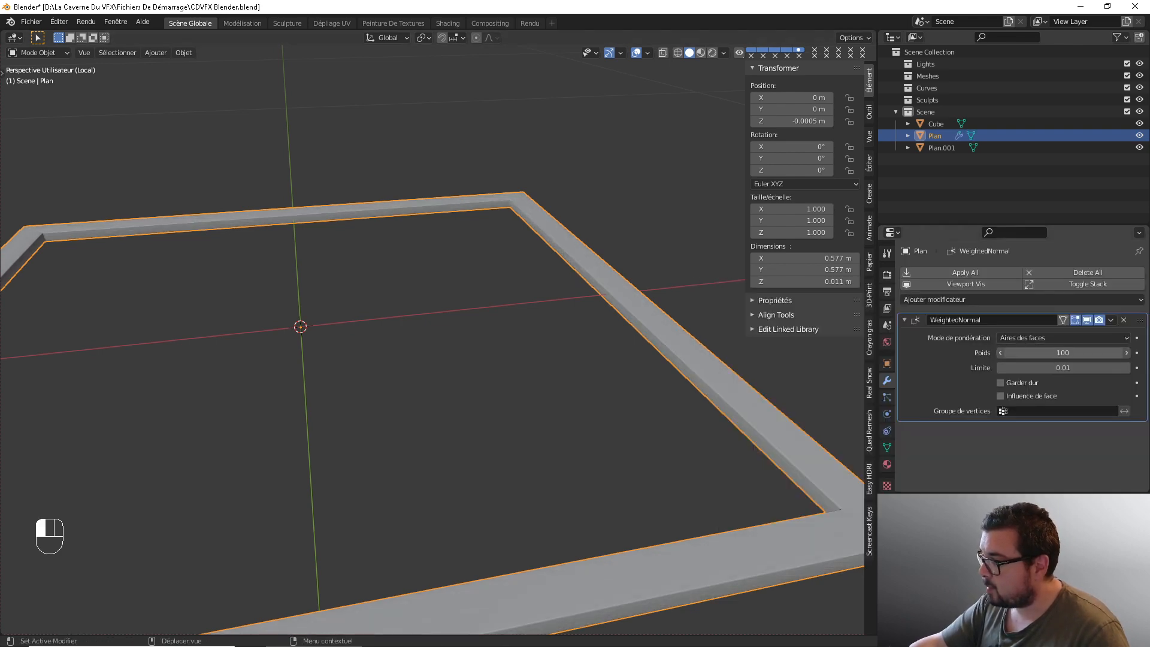
middle_click_drag(653, 403, 523, 376)
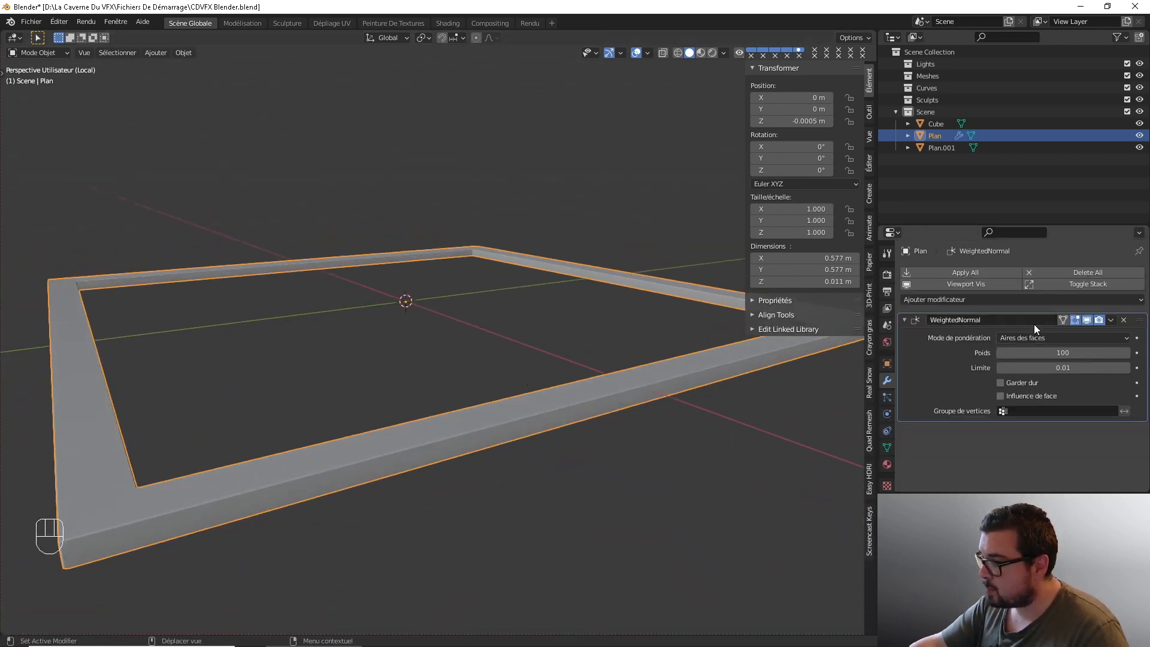
key("ctrl+a")
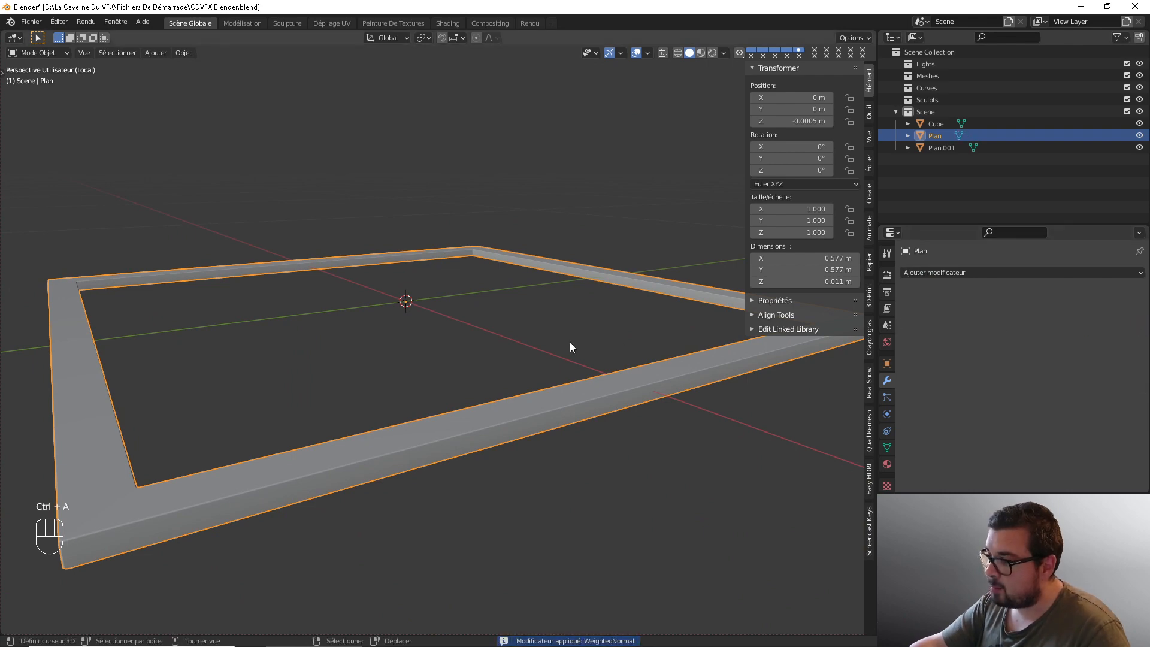
- Leave local view to bring back the whole chessboard and deselect all objects
key("KP_Divide")
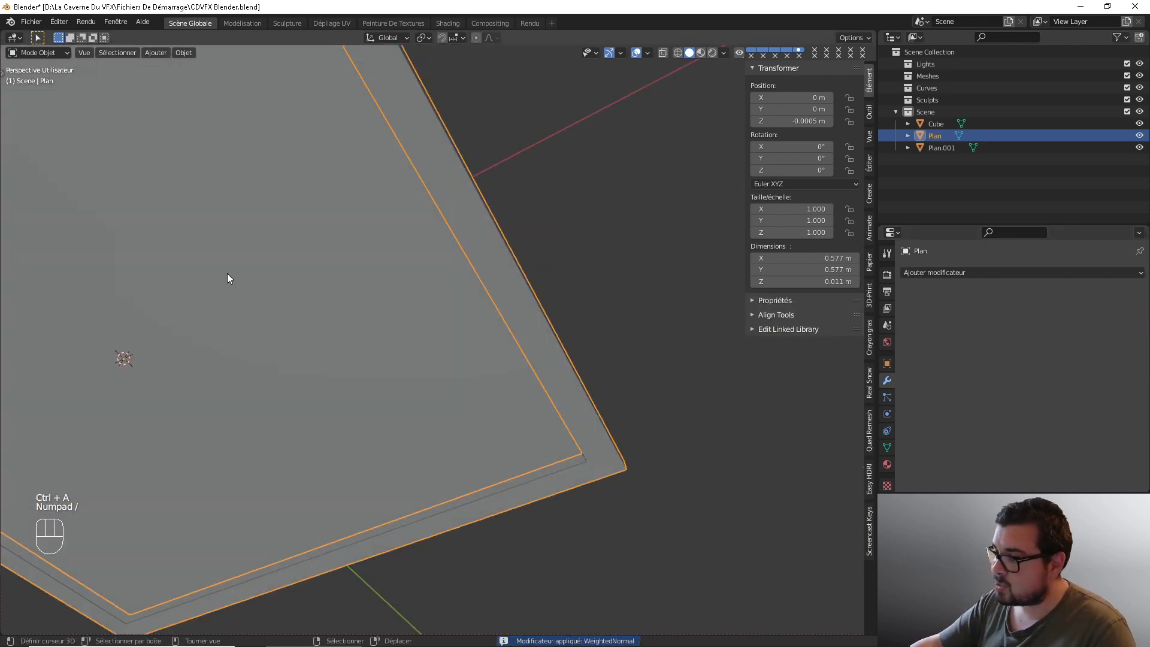
middle_click_drag(228, 273, 354, 392)
scroll(352, 388, "down", 5)
key("a")
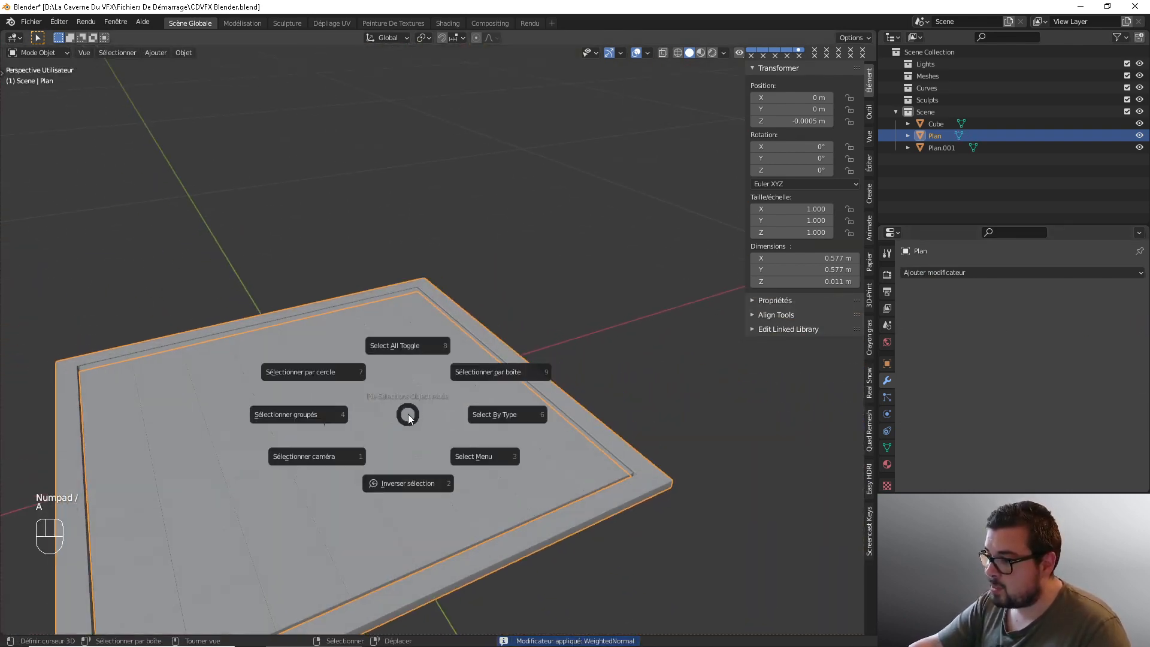
left_click(422, 360)
- Examine the assembled chessboard from above and below, including the underside of the floor slab
middle_click_drag(422, 361, 575, 551)
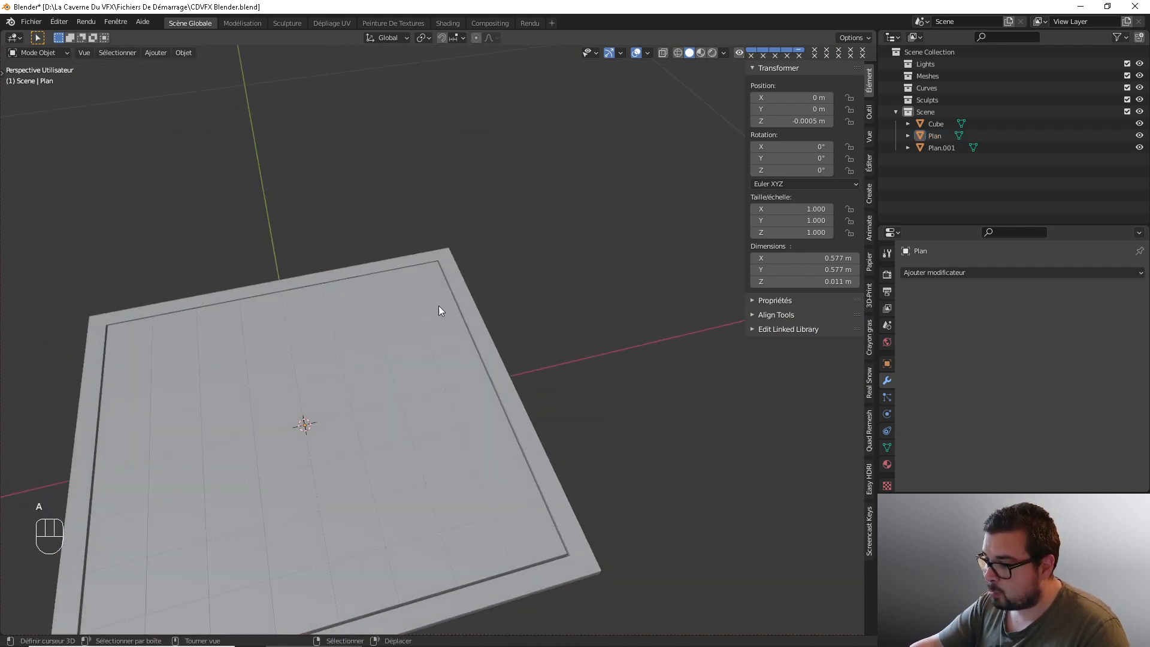
middle_click_drag(439, 307, 505, 299)
left_click(504, 207)
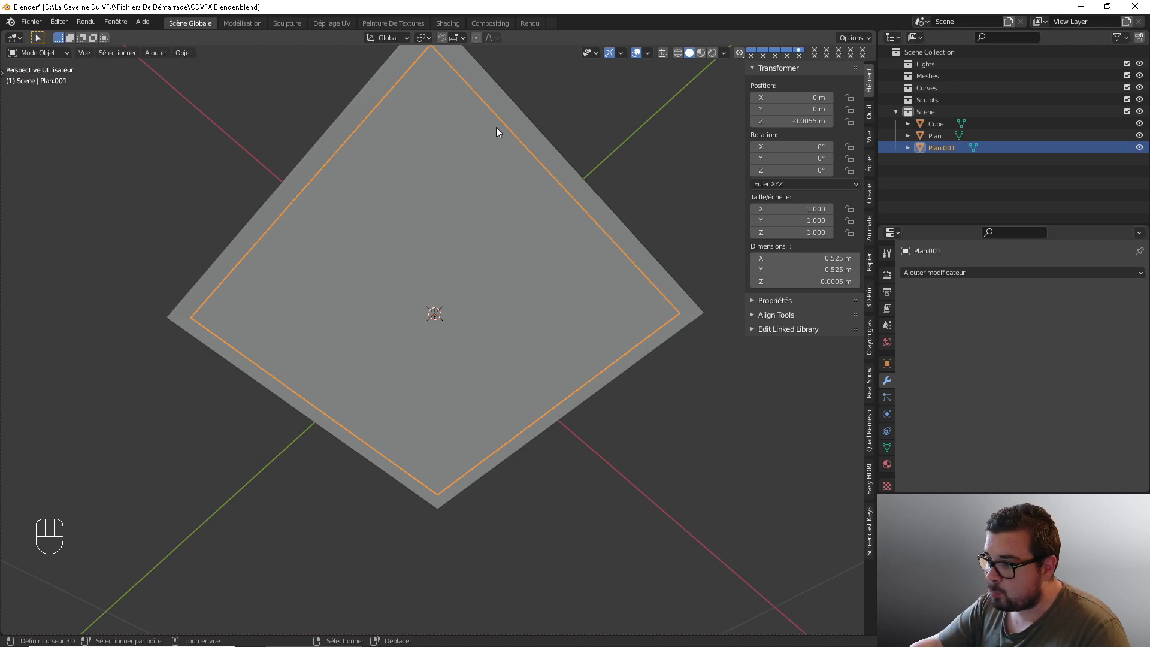
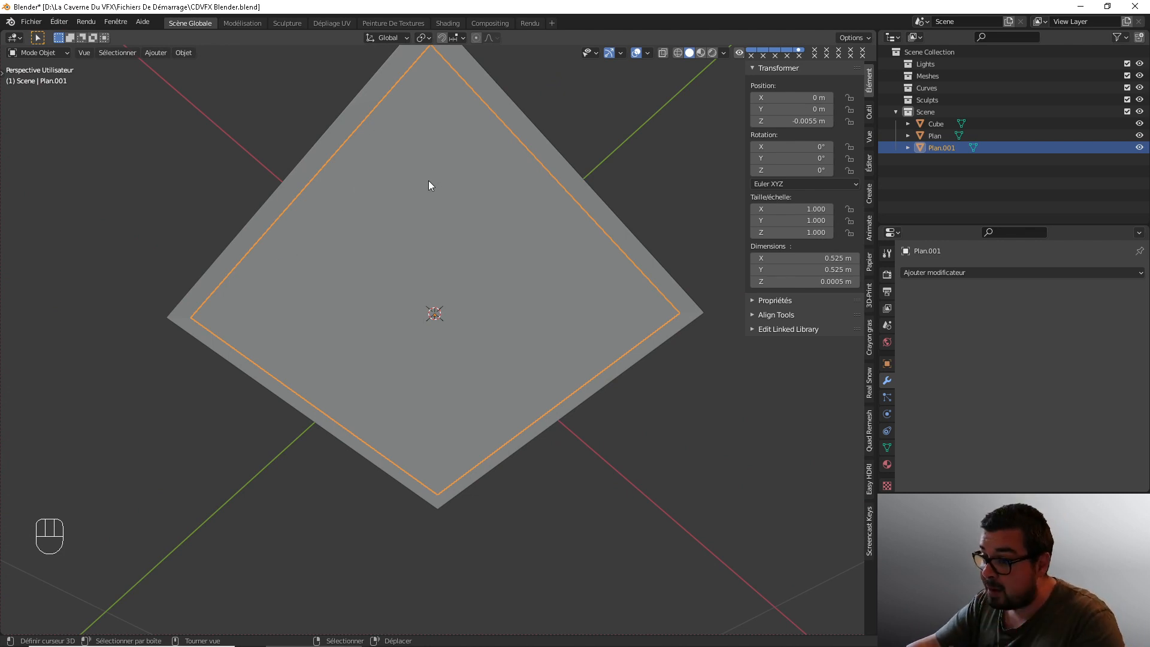
middle_click_drag(428, 183, 403, 222)
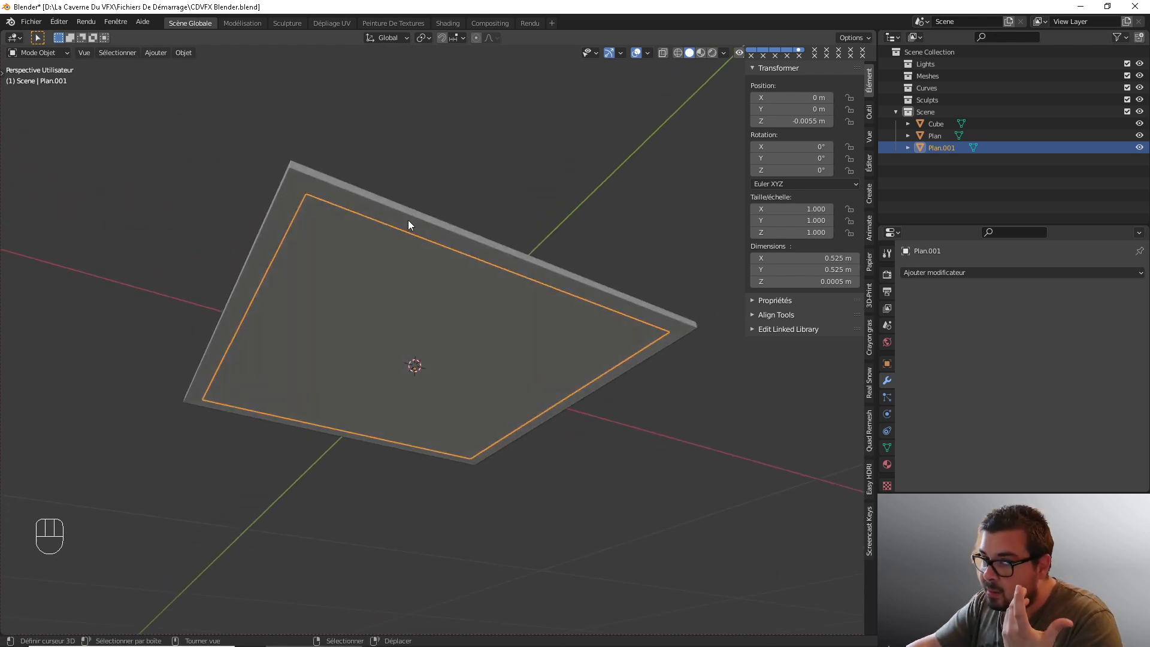
key("a")
left_click(393, 168)
middle_click_drag(393, 167, 533, 223)
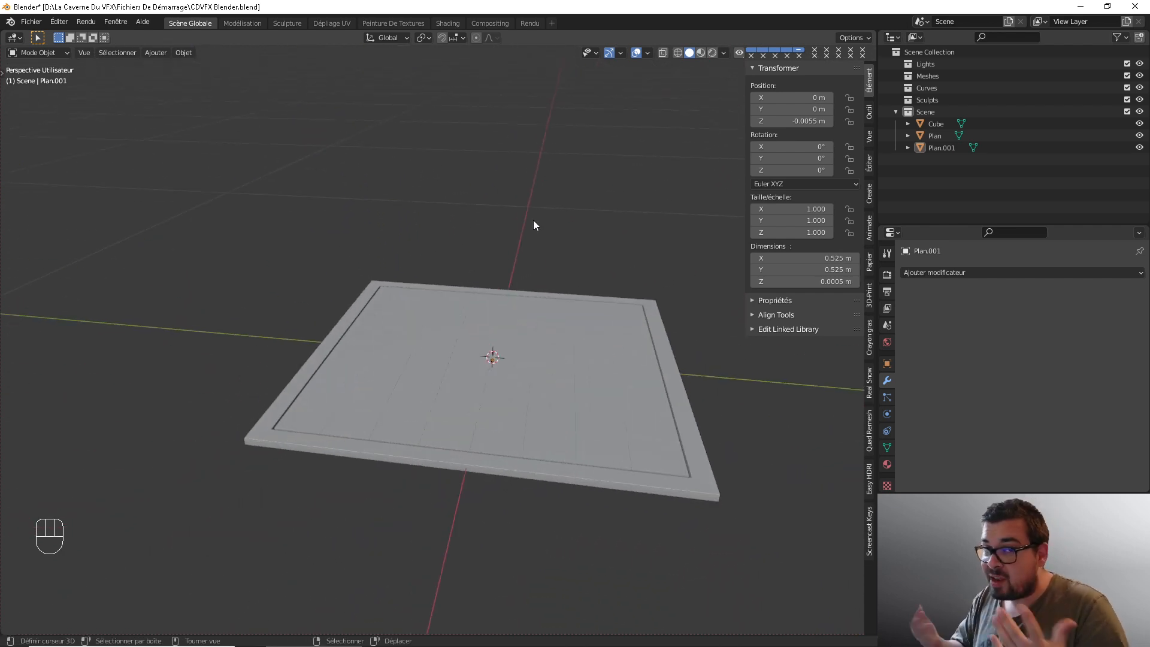
scroll(534, 223, "up", 1)
- Rename the Cube object, which holds the board's squares, to Cases
left_click(936, 125)
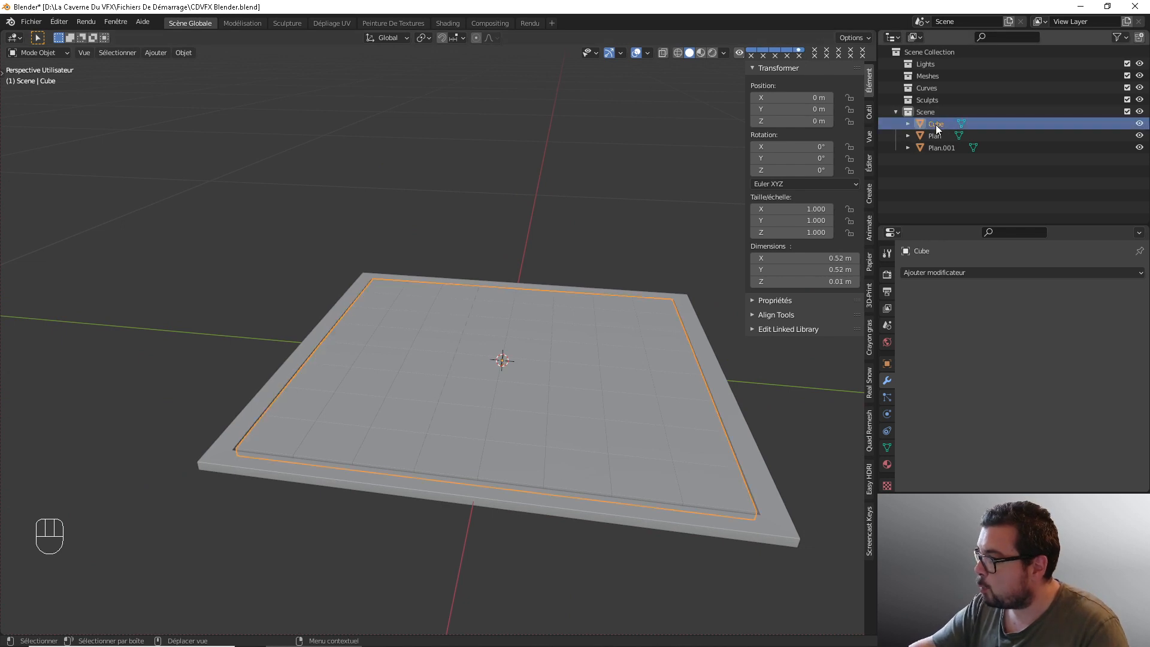
double_click(940, 123)
type("Cases")
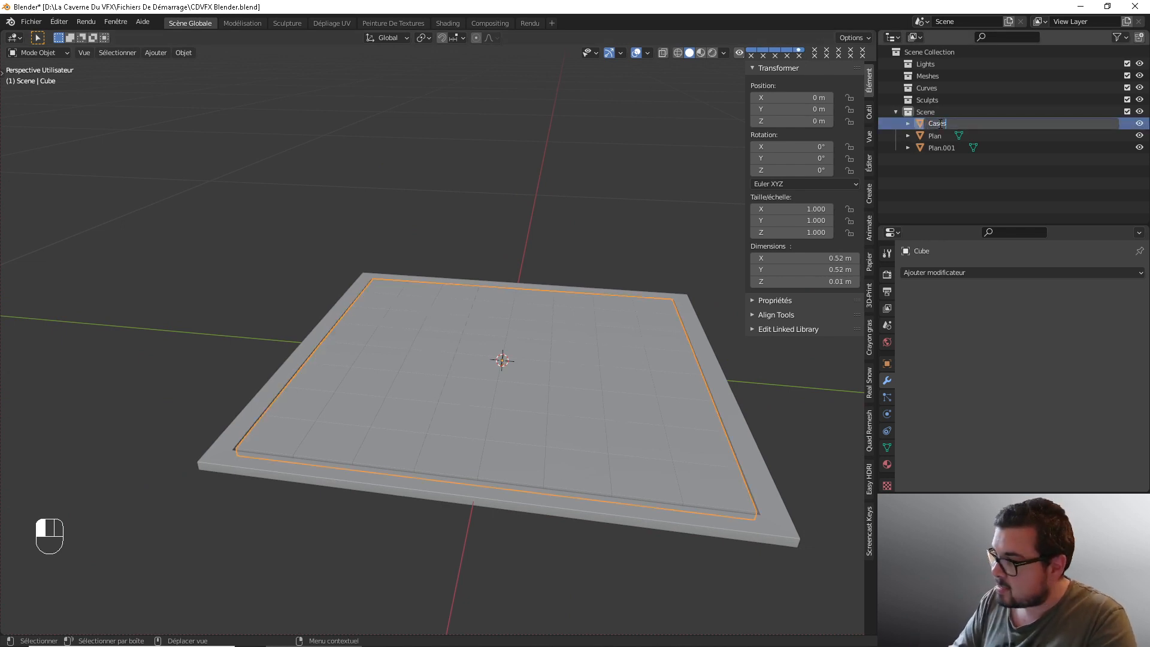
key("Return")
- Rename the outer frame object Plan to Structure
left_click(939, 135)
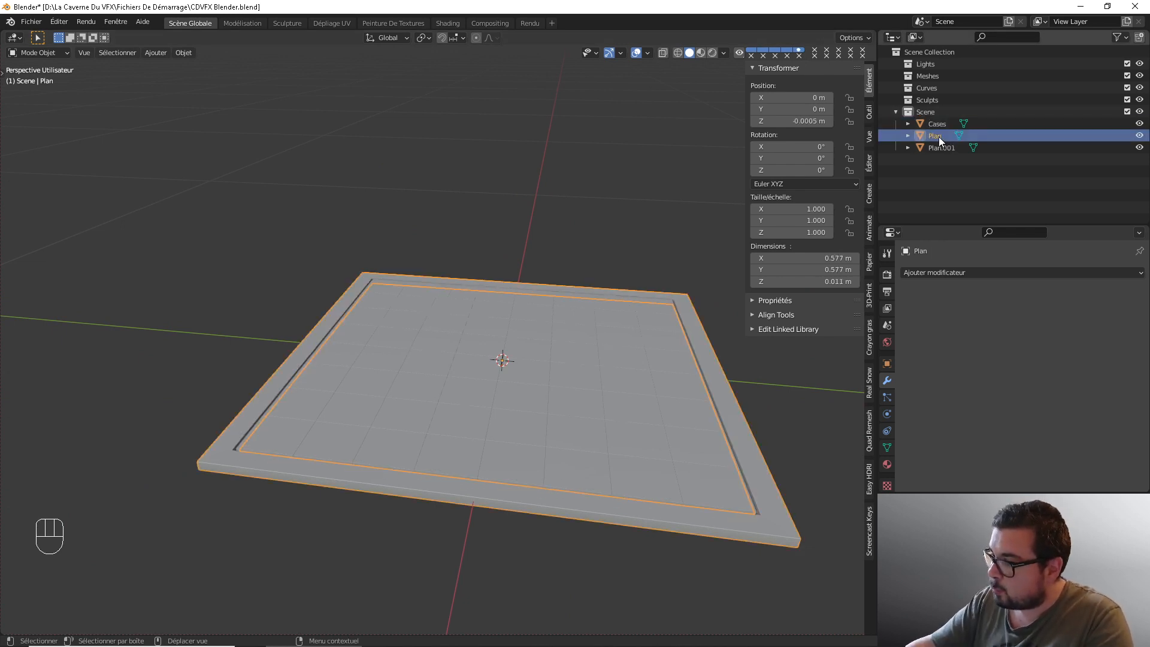
double_click(939, 136)
type("Structure")
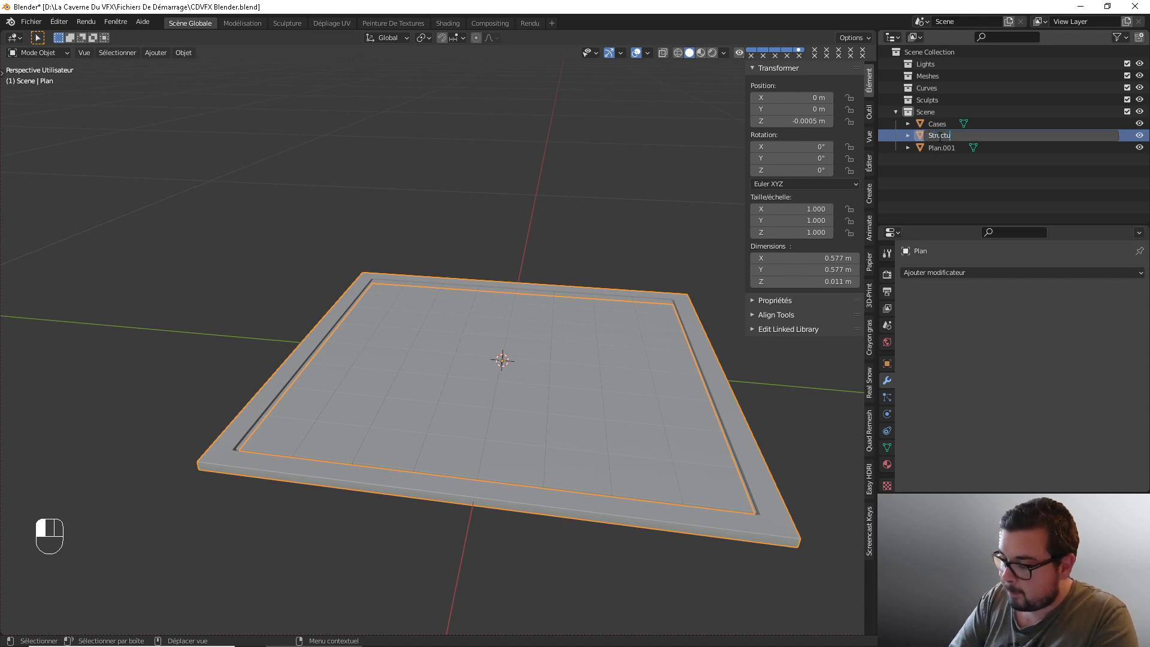
key("Return")
- Rename the floor slab object Plan.001 to Plateau
left_click(942, 146)
left_click(941, 137)
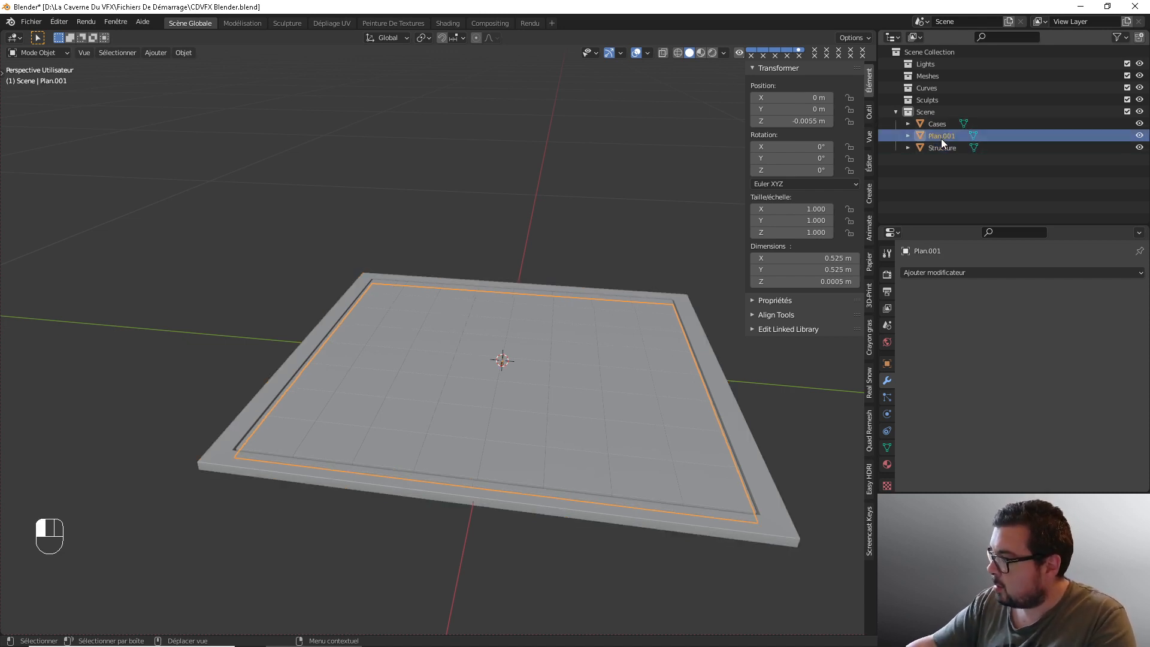
double_click(941, 137)
type("Plateau")
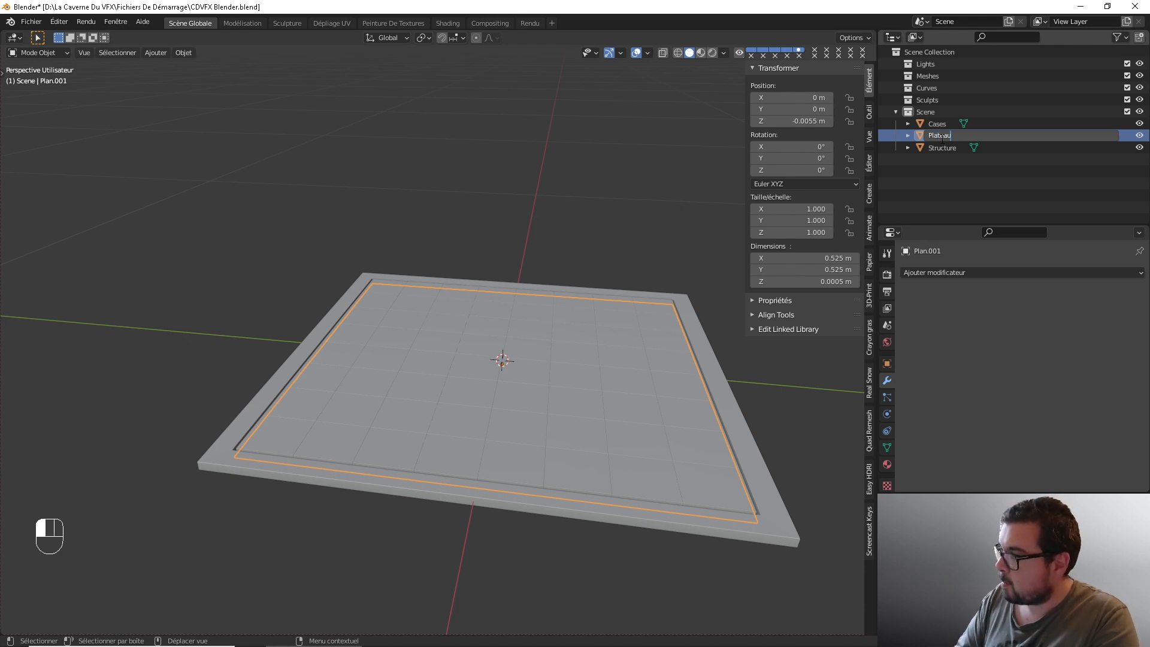
key("Return")
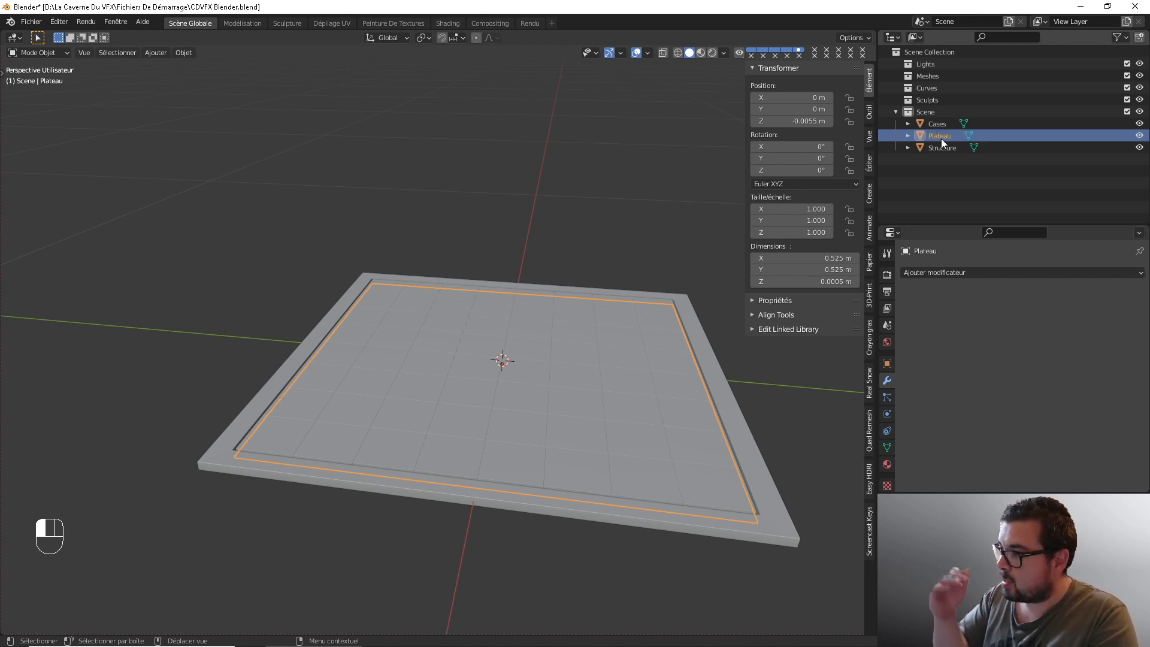
- Deselect all objects and view the whole chessboard from a raised corner angle
scroll(495, 277, "up", 2)
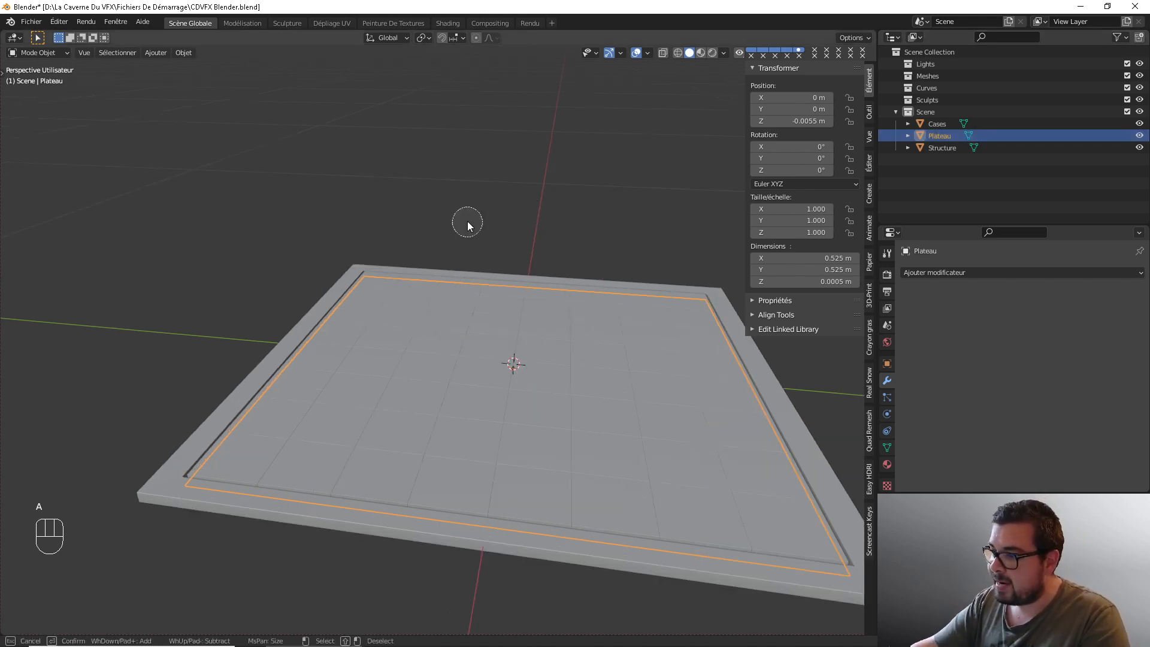
key("a")
middle_click_drag(528, 194, 462, 200)
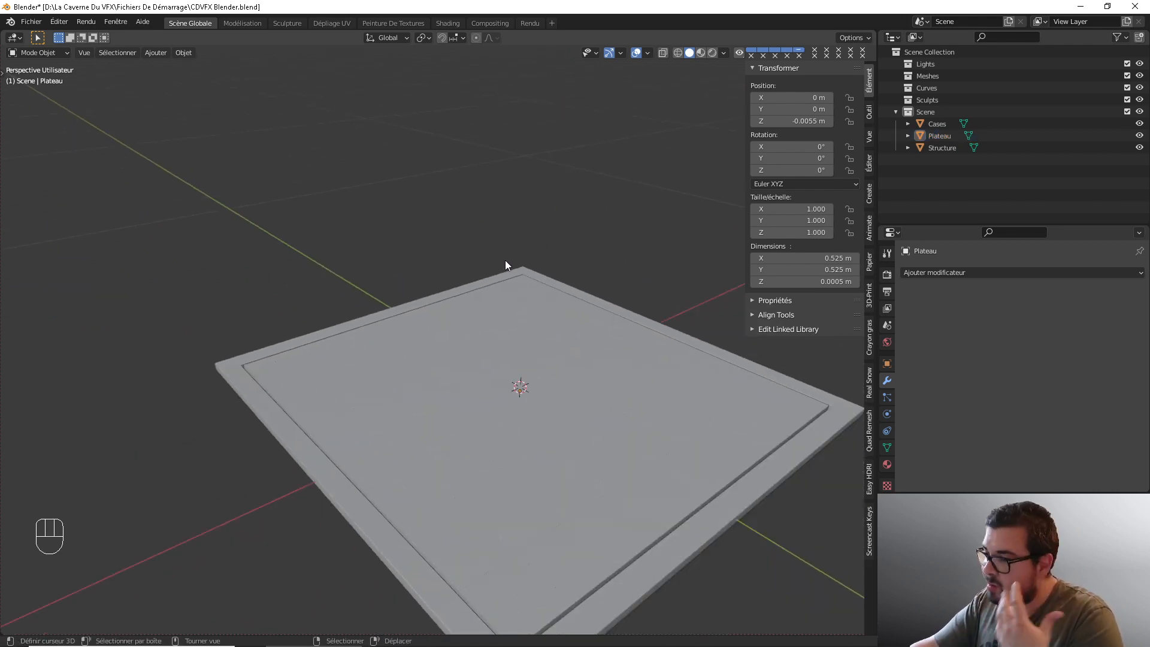
scroll(513, 263, "down", 2)
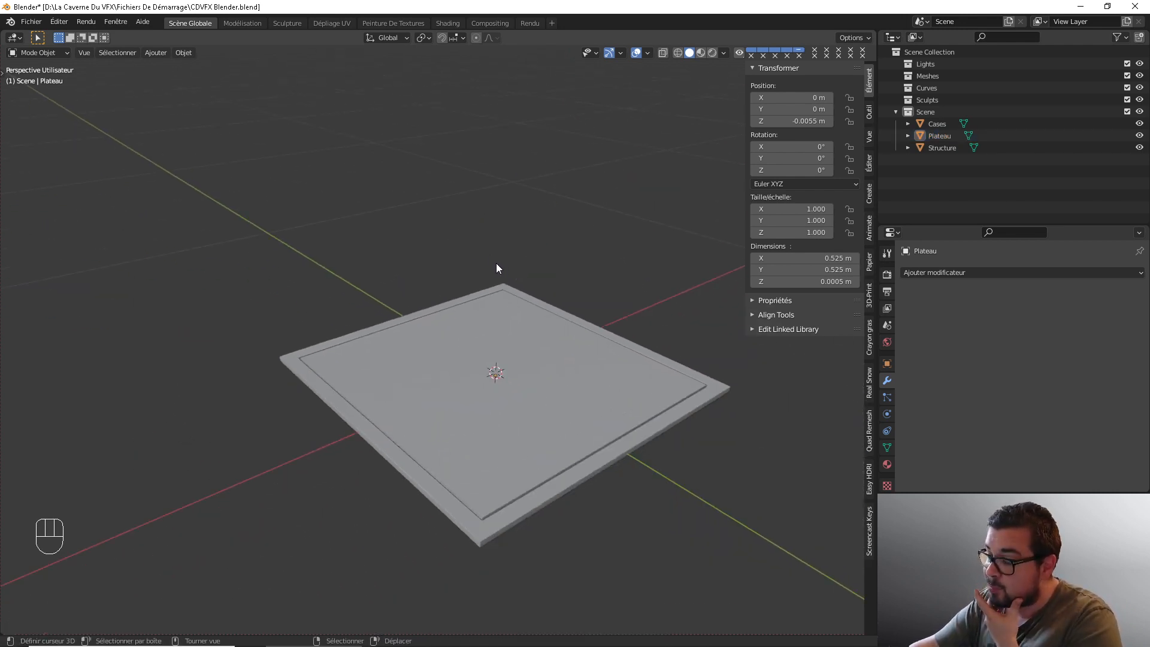